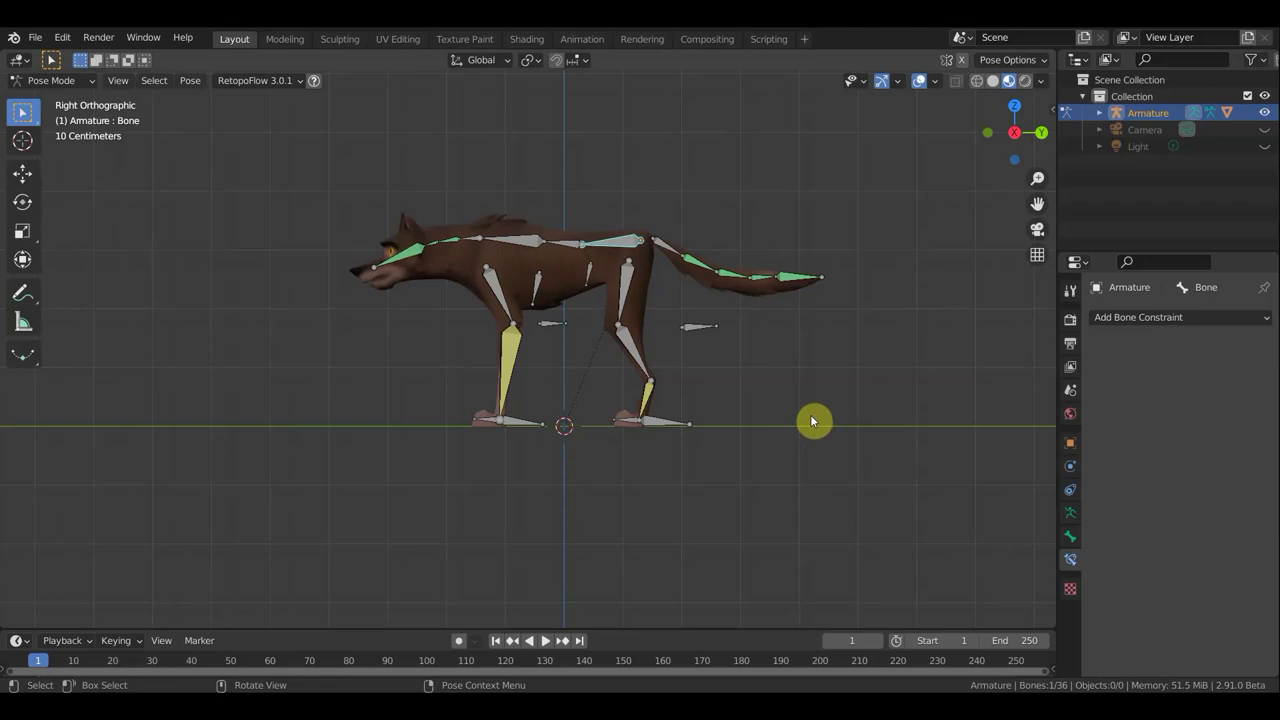
# Switch to Object Mode and box-select the whole wolf armature from the top view.
pyautogui.click(60, 80)
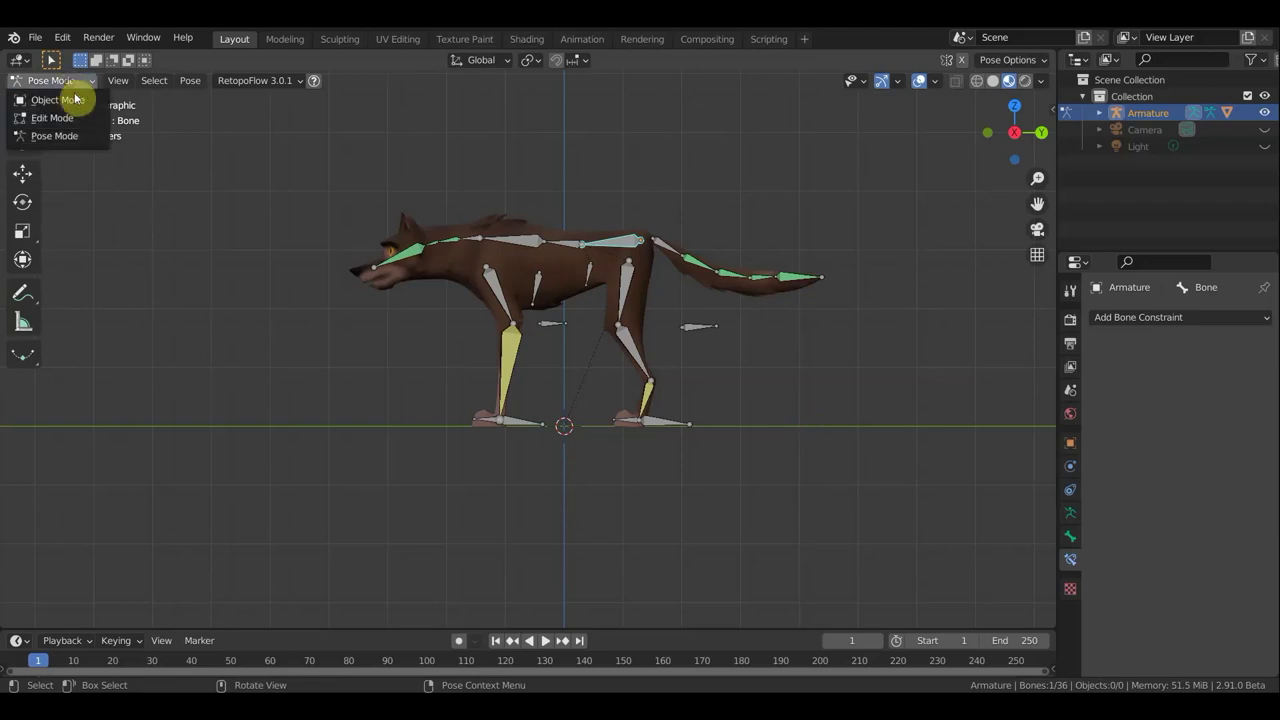
pyautogui.click(69, 98)
pyautogui.press('KP_7')
pyautogui.scroll(-5, 852, 400)
pyautogui.moveTo(641, 474); pyautogui.dragTo(472, 235)
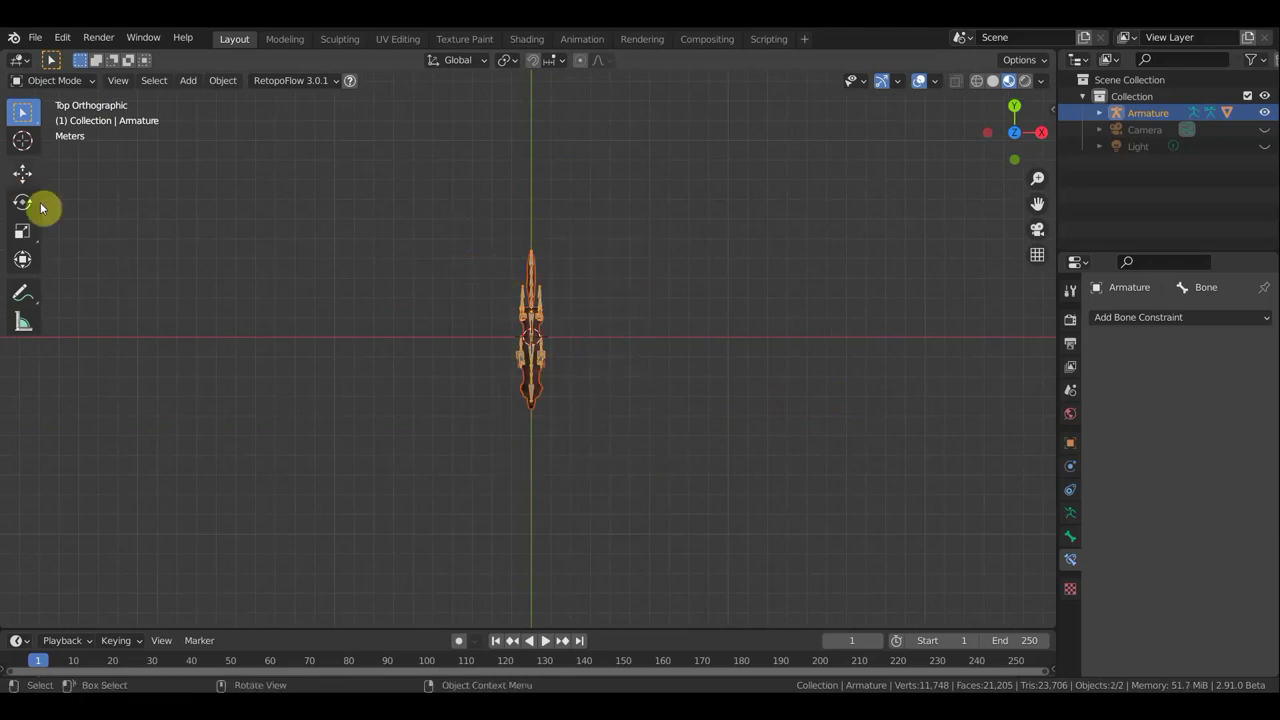
# Enable the combined transform gizmo and set the armature's origin to the 3D cursor.
pyautogui.click(22, 260)
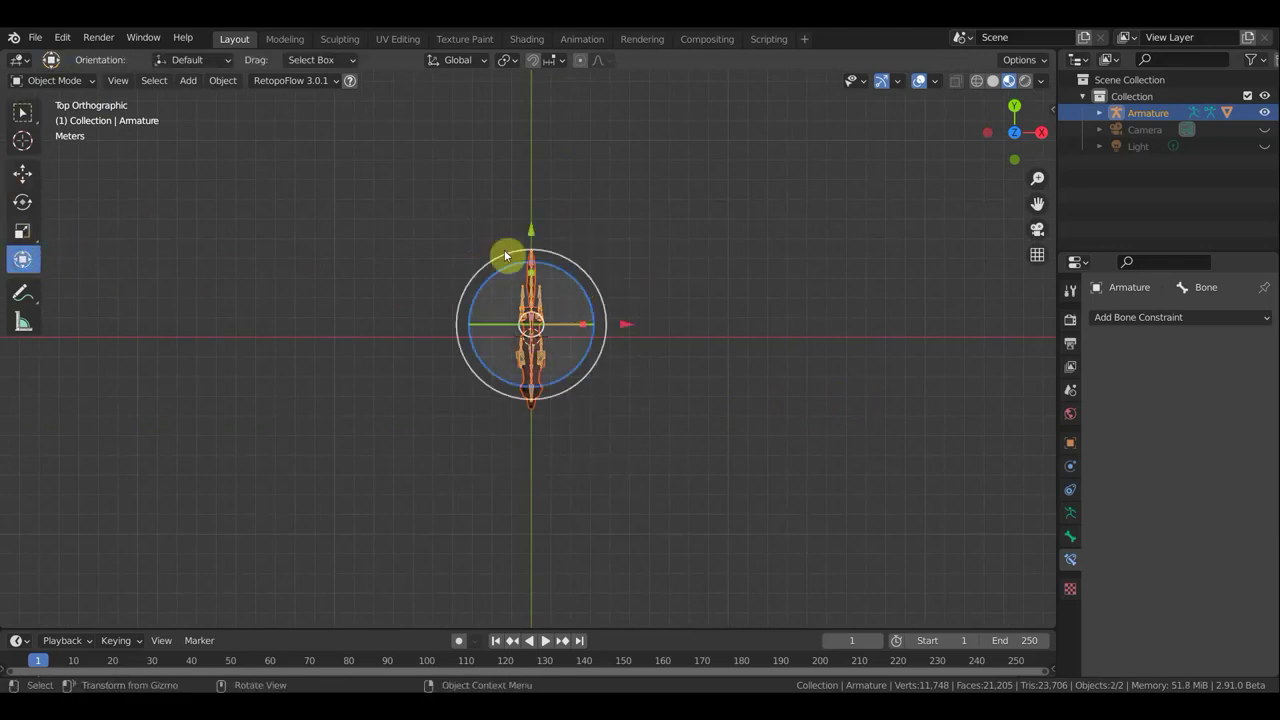
pyautogui.click(228, 80)
pyautogui.moveTo(241, 133)
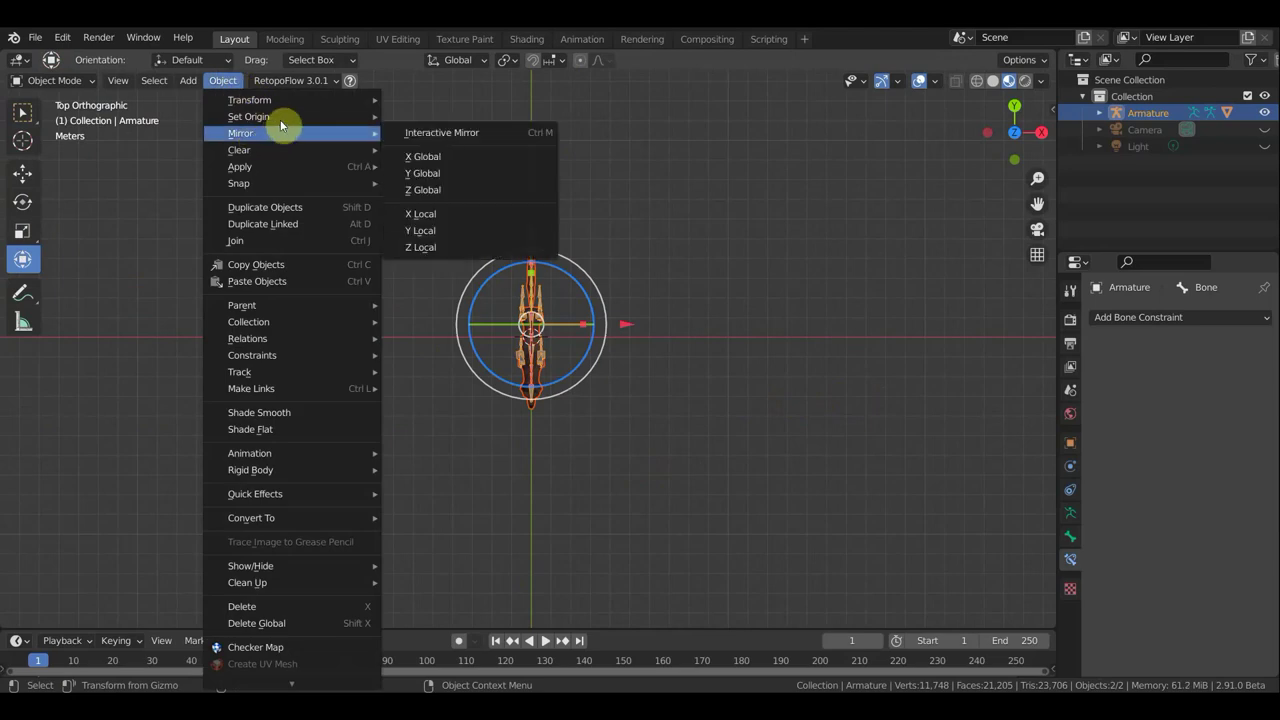
pyautogui.click(460, 154)
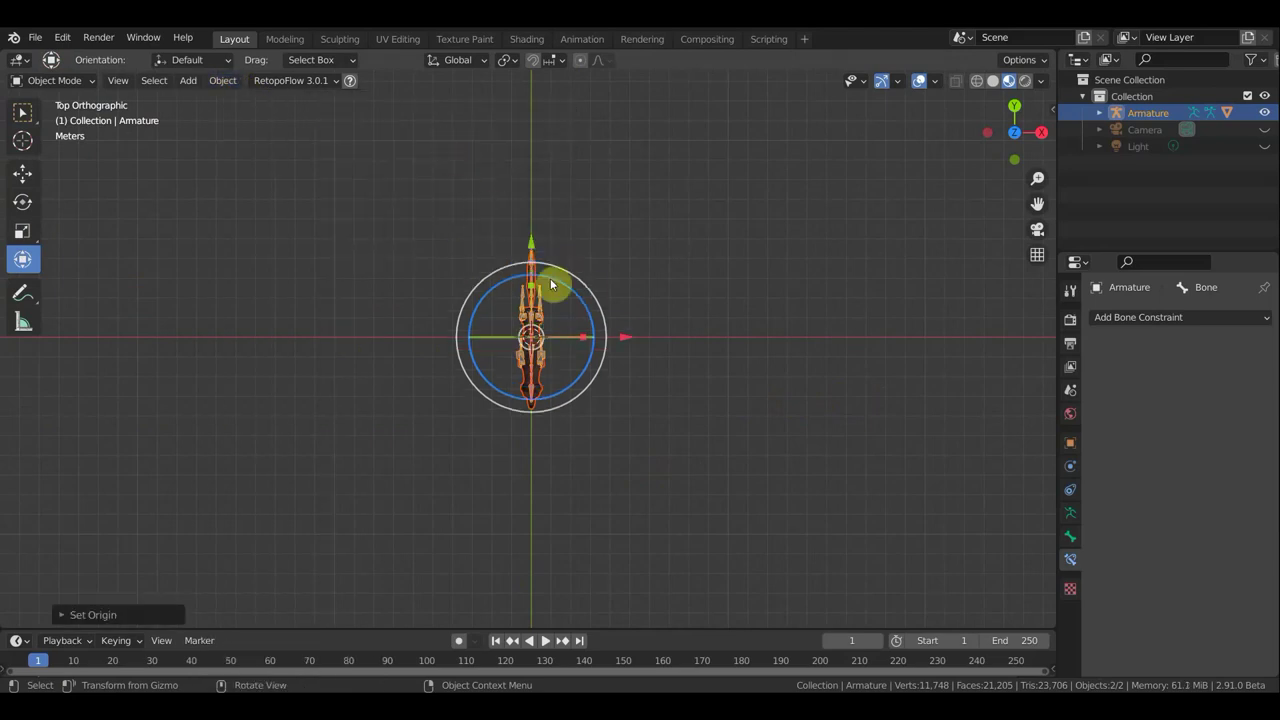
# Rotate the armature about 180° to face the other way, then restore box selection.
pyautogui.moveTo(587, 285)
pyautogui.mouseDown()
pyautogui.moveTo(412, 270)
pyautogui.moveTo(447, 416)
pyautogui.mouseUp()
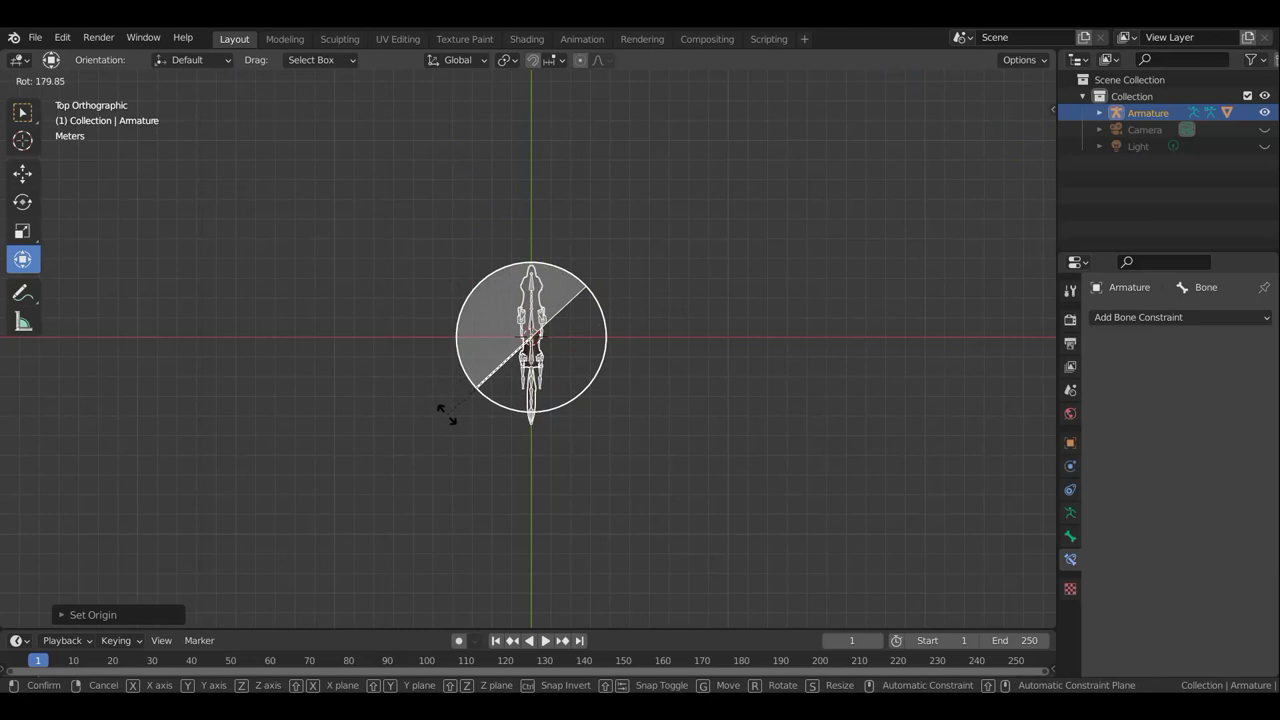
pyautogui.moveTo(447, 416); pyautogui.dragTo(450, 414)
pyautogui.moveTo(694, 403)
pyautogui.mouseDown(button='middle')
pyautogui.moveTo(529, 286)
pyautogui.moveTo(606, 309)
pyautogui.mouseUp(button='middle')
pyautogui.scroll(1, 634, 363)
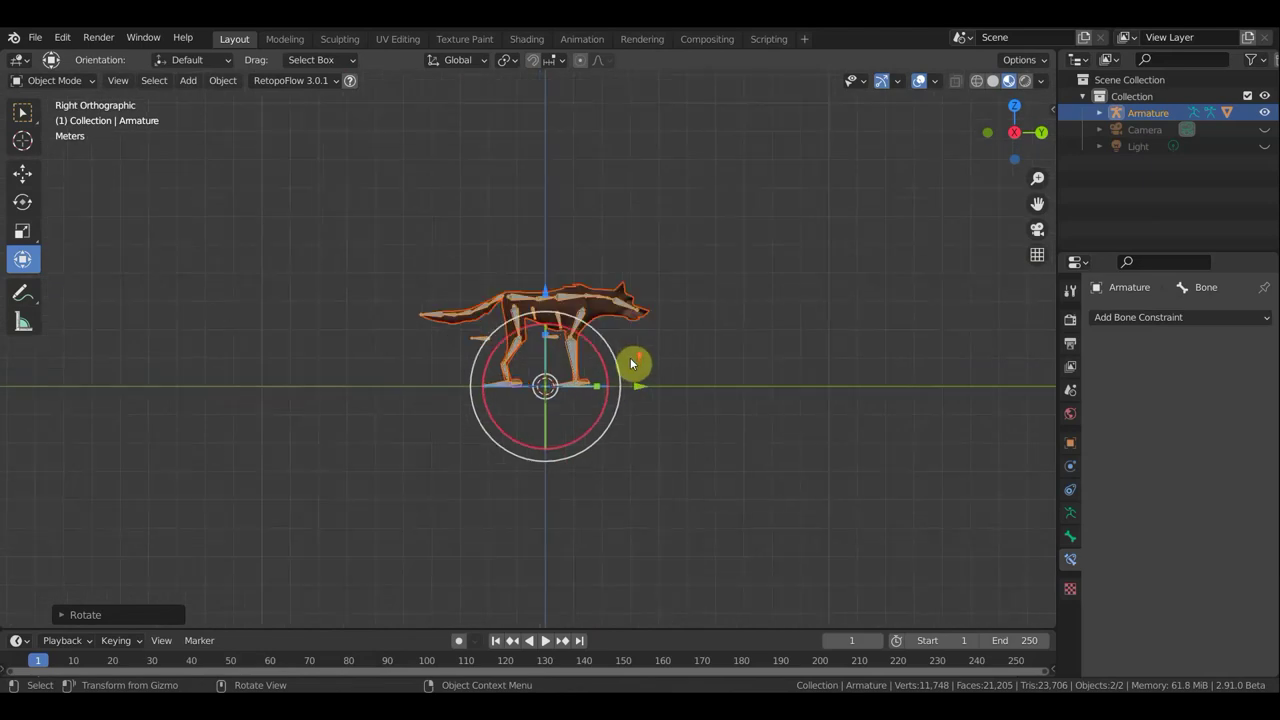
pyautogui.scroll(3, 700, 360)
pyautogui.moveTo(698, 373)
pyautogui.keyDown('shift'); pyautogui.mouseDown(button='middle')
pyautogui.moveTo(603, 354)
pyautogui.moveTo(740, 351)
pyautogui.mouseUp(button='middle'); pyautogui.keyUp('shift')
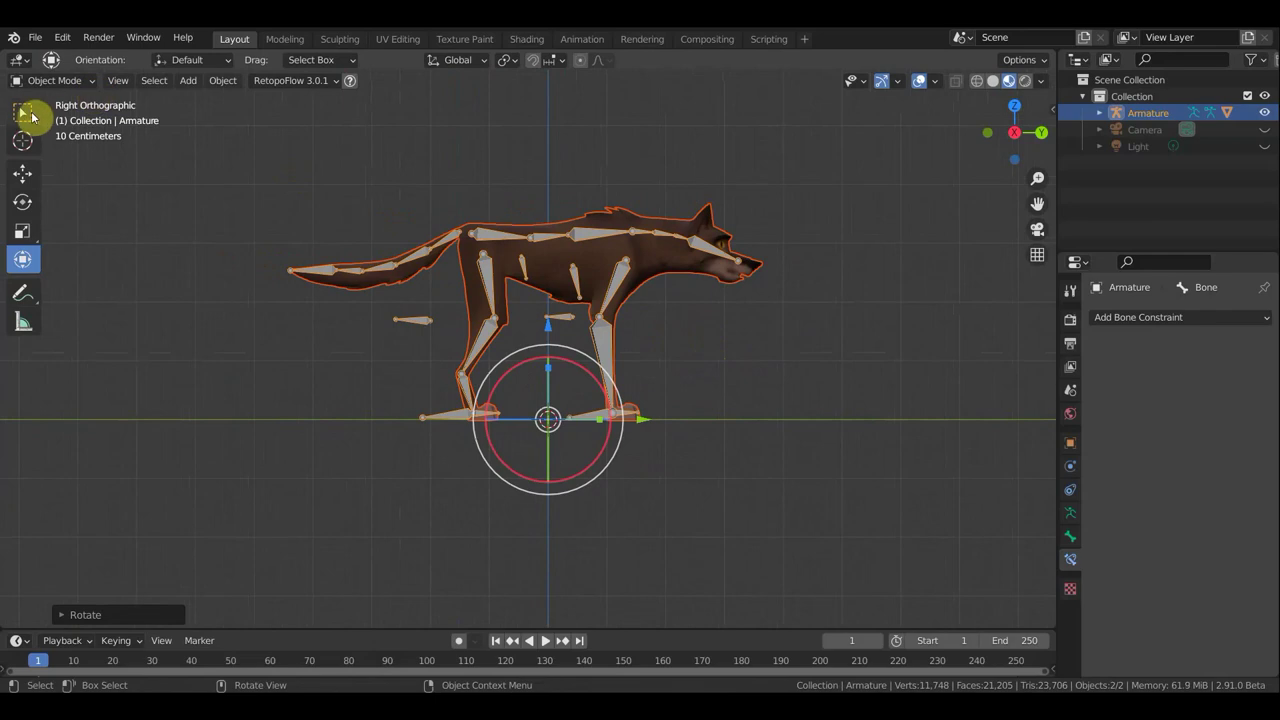
pyautogui.click(24, 112)
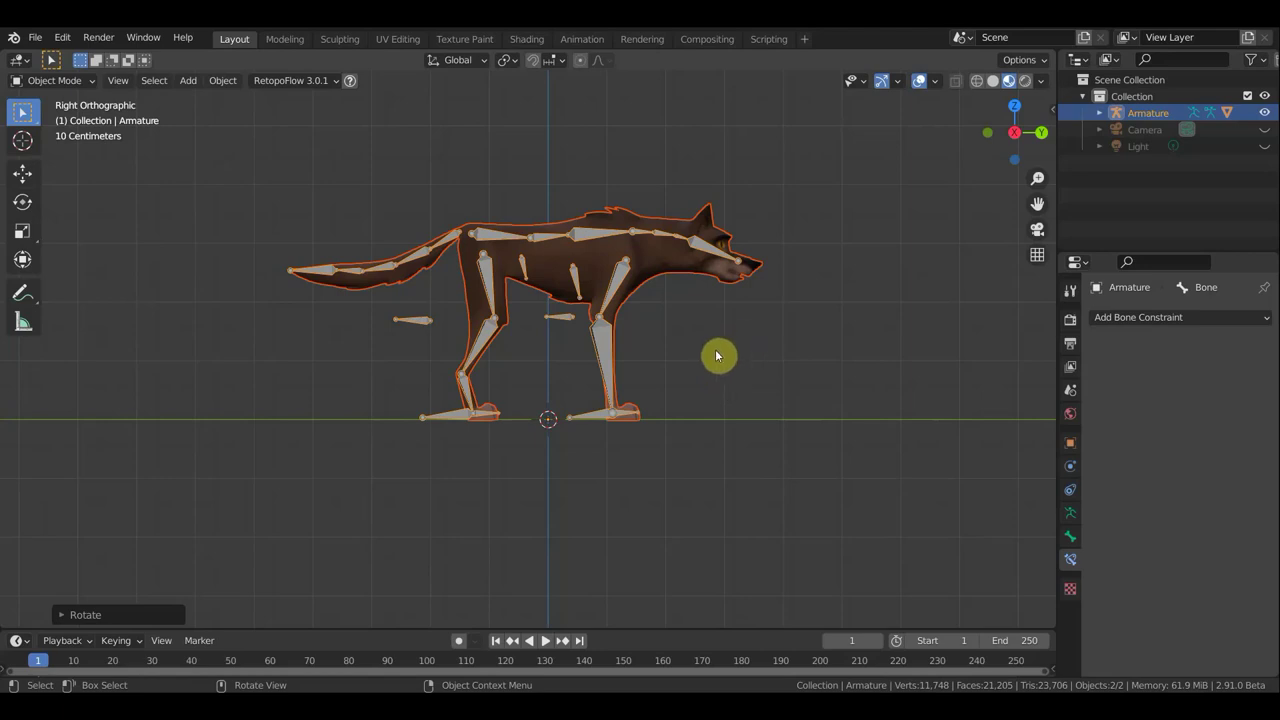
# Make the timeline taller and zoom it to show frames -10 to 50.
pyautogui.click(640, 625)
pyautogui.moveTo(640, 627); pyautogui.dragTo(636, 570)
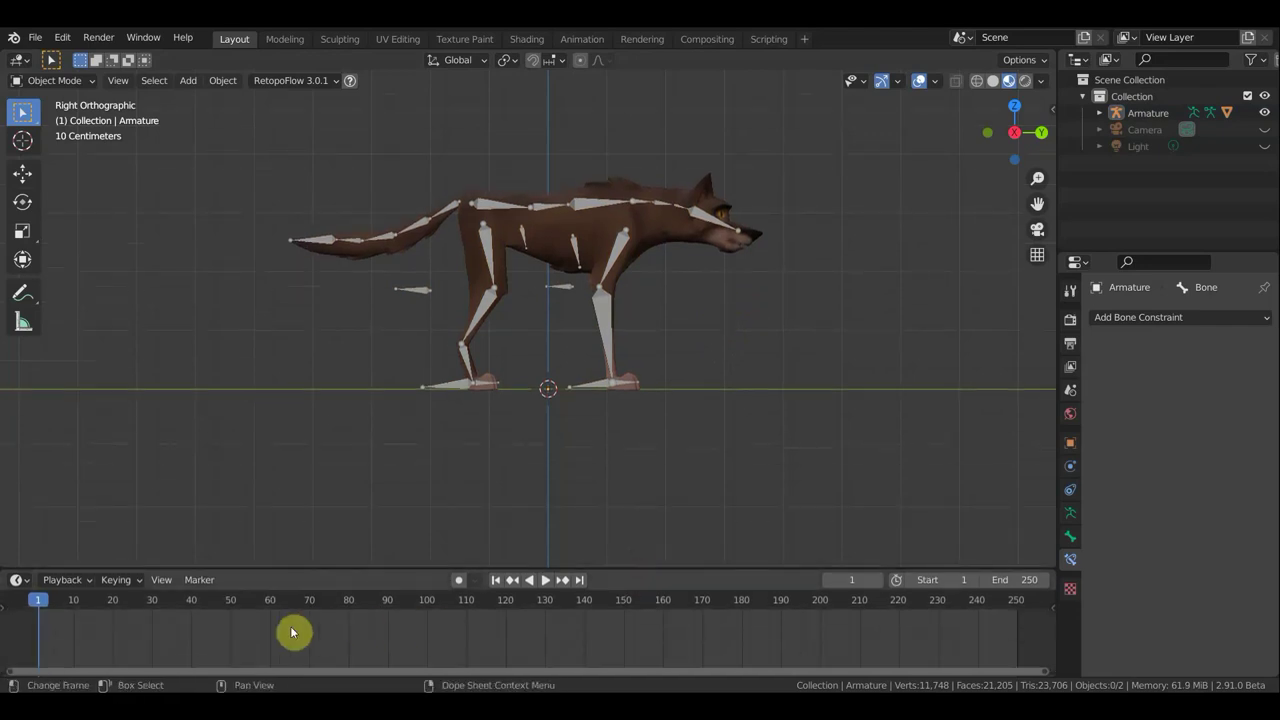
pyautogui.scroll(2, 294, 627)
pyautogui.scroll(2, 297, 625)
pyautogui.scroll(3, 294, 627)
pyautogui.keyDown('ctrl'); pyautogui.scroll(5, 294, 627); pyautogui.keyUp('ctrl')
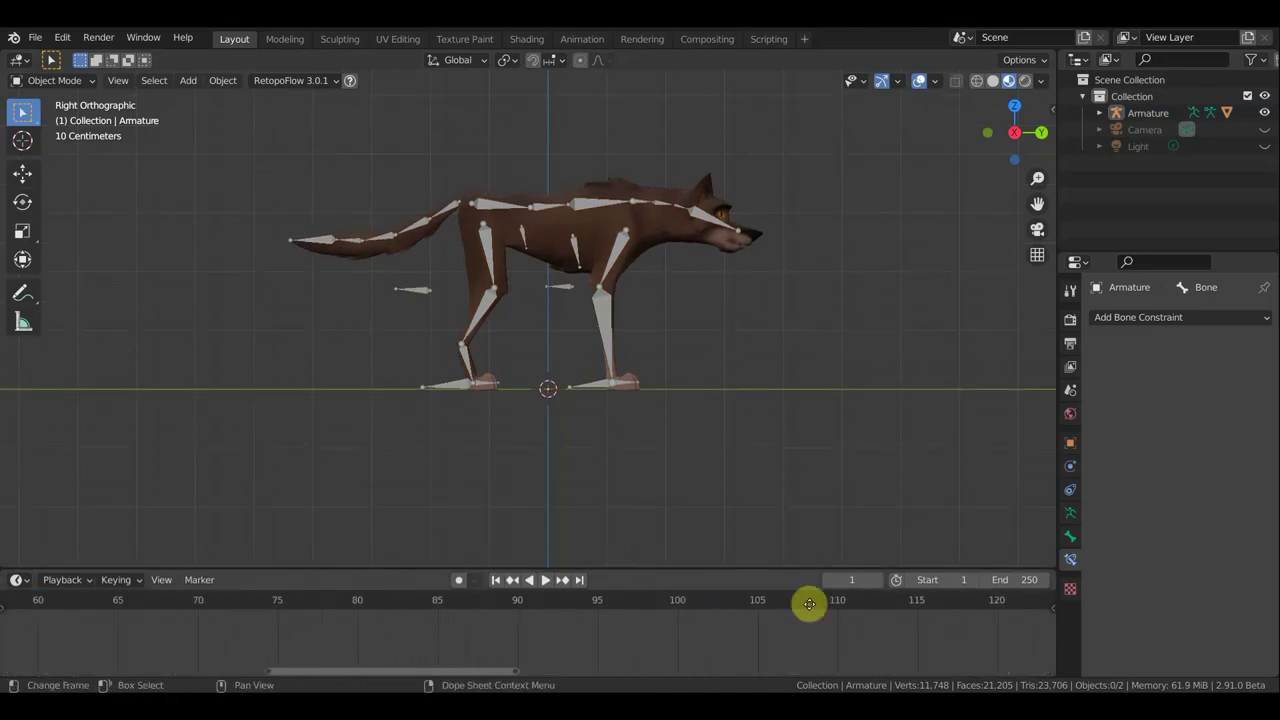
pyautogui.moveTo(503, 658); pyautogui.dragTo(954, 606, button='middle')
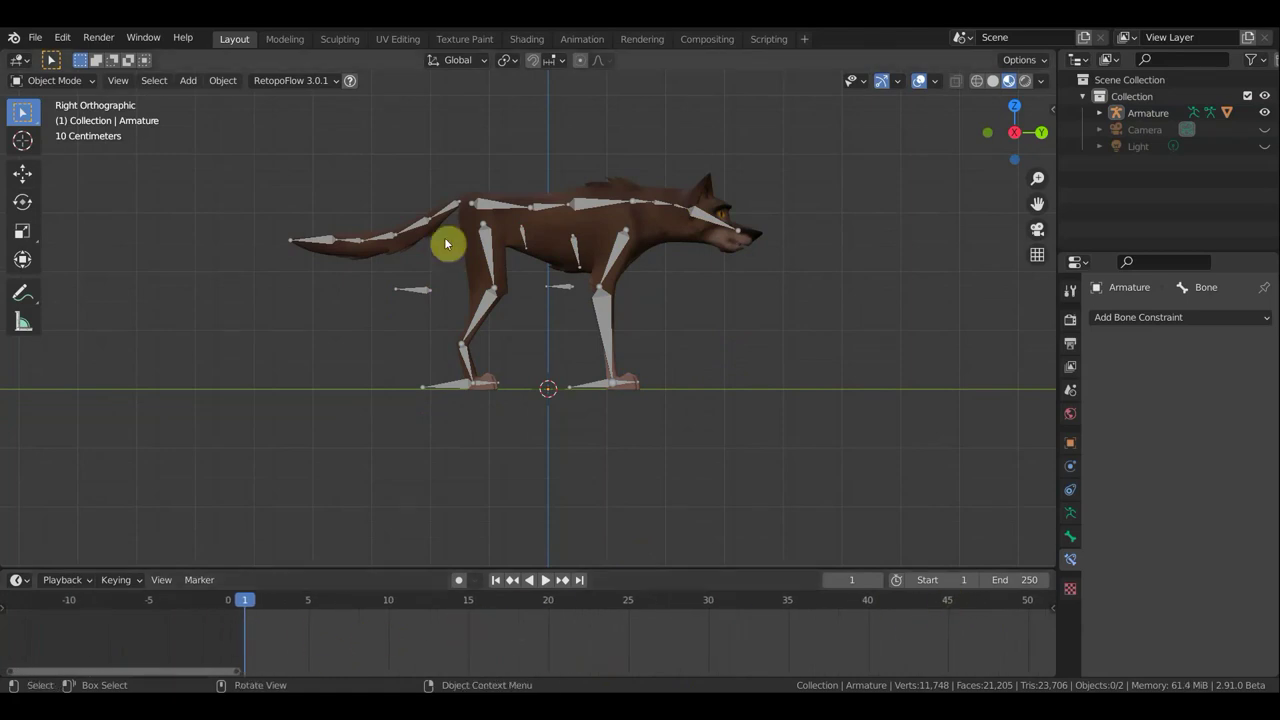
# Select the wolf armature and switch it to Pose Mode.
pyautogui.click(488, 208)
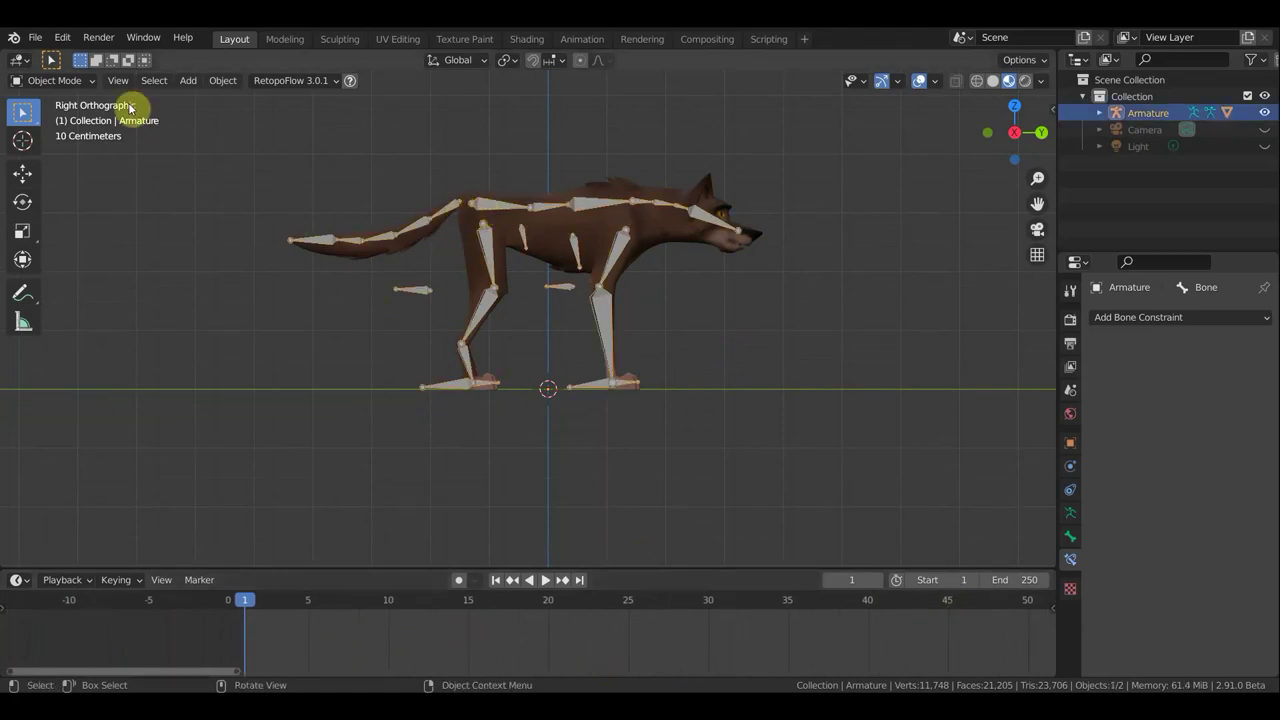
pyautogui.click(60, 80)
pyautogui.click(66, 137)
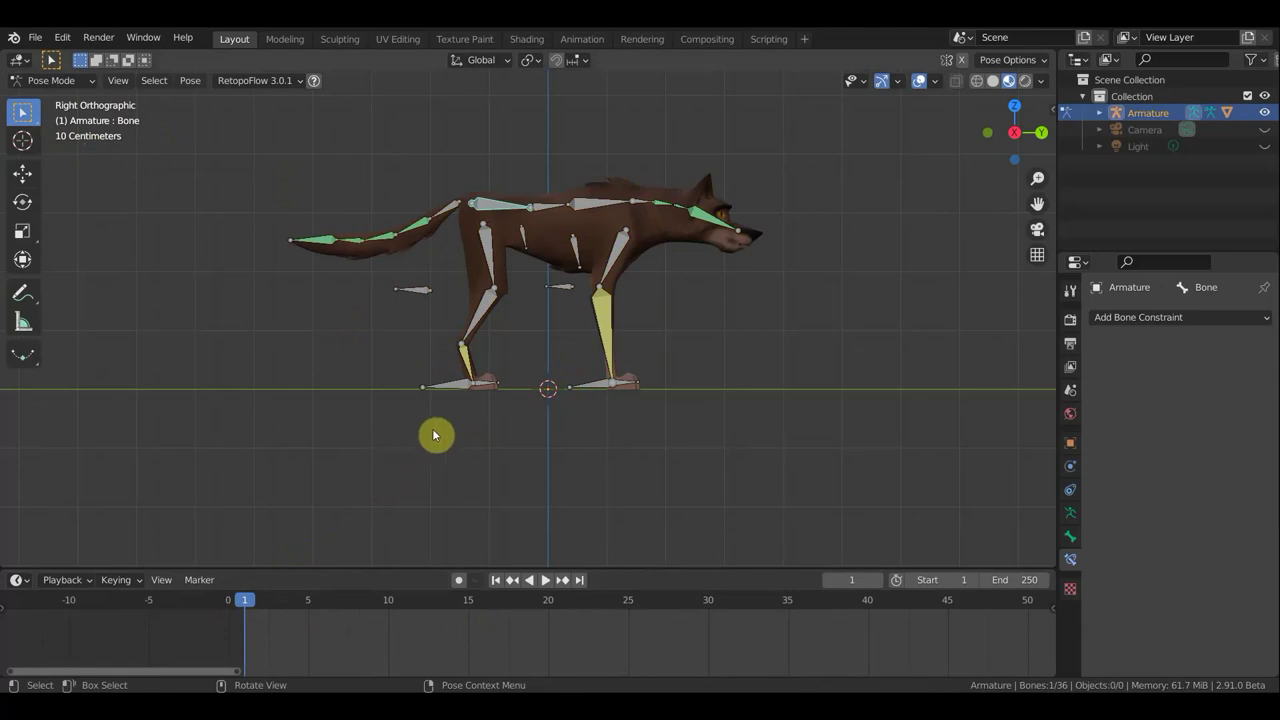
# Lift and rotate the hind foot control bone Bone.021 in the side view.
pyautogui.moveTo(455, 445)
pyautogui.mouseDown(button='middle')
pyautogui.moveTo(503, 454)
pyautogui.moveTo(463, 434)
pyautogui.mouseUp(button='middle')
pyautogui.click(452, 391)
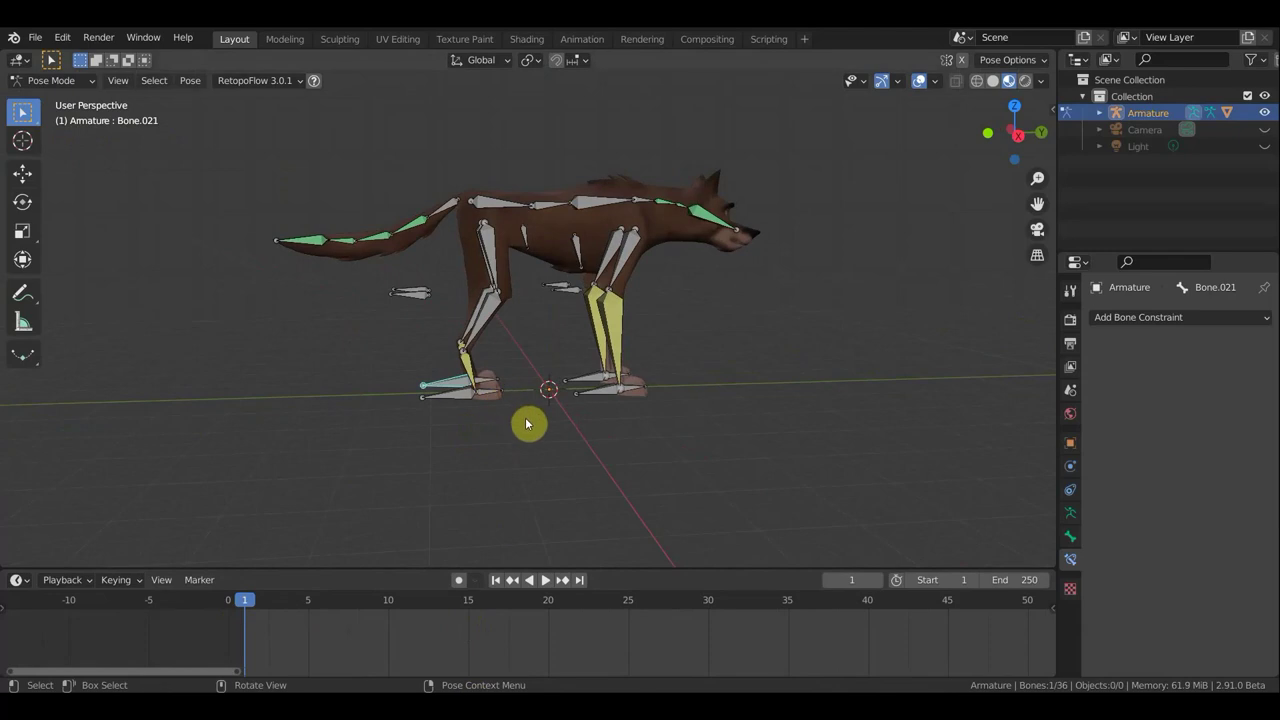
pyautogui.press('KP_3')
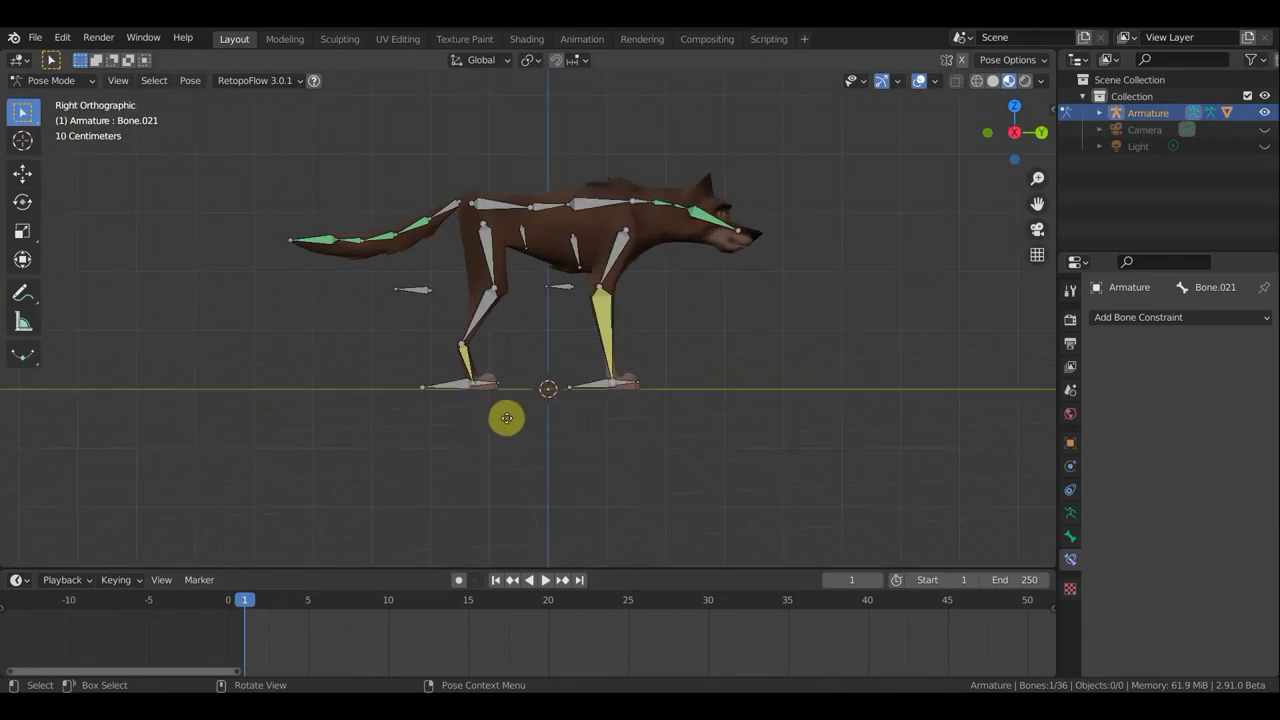
pyautogui.press('g')
pyautogui.click(521, 364)
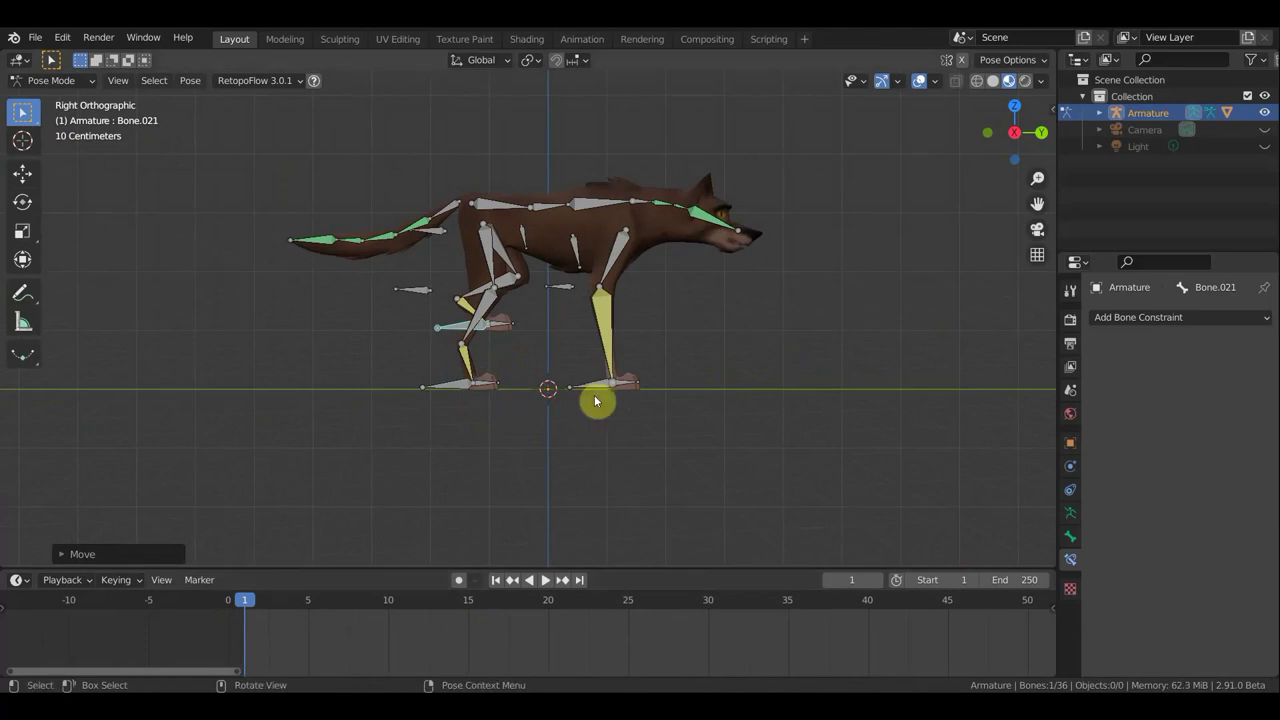
pyautogui.press('r')
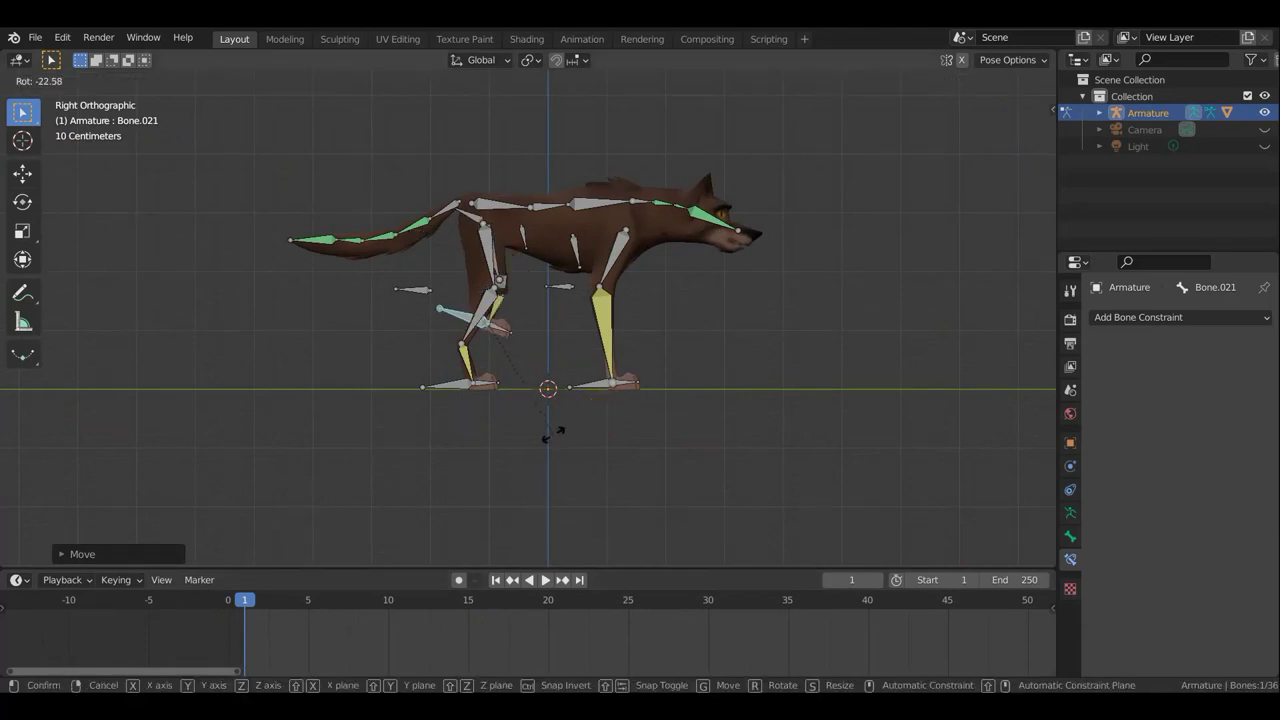
pyautogui.click(575, 430)
pyautogui.moveTo(568, 414)
pyautogui.mouseDown(button='middle')
pyautogui.moveTo(417, 437)
pyautogui.moveTo(222, 441)
pyautogui.moveTo(191, 431)
pyautogui.moveTo(197, 416)
pyautogui.mouseUp(button='middle')
pyautogui.scroll(3, 527, 352)
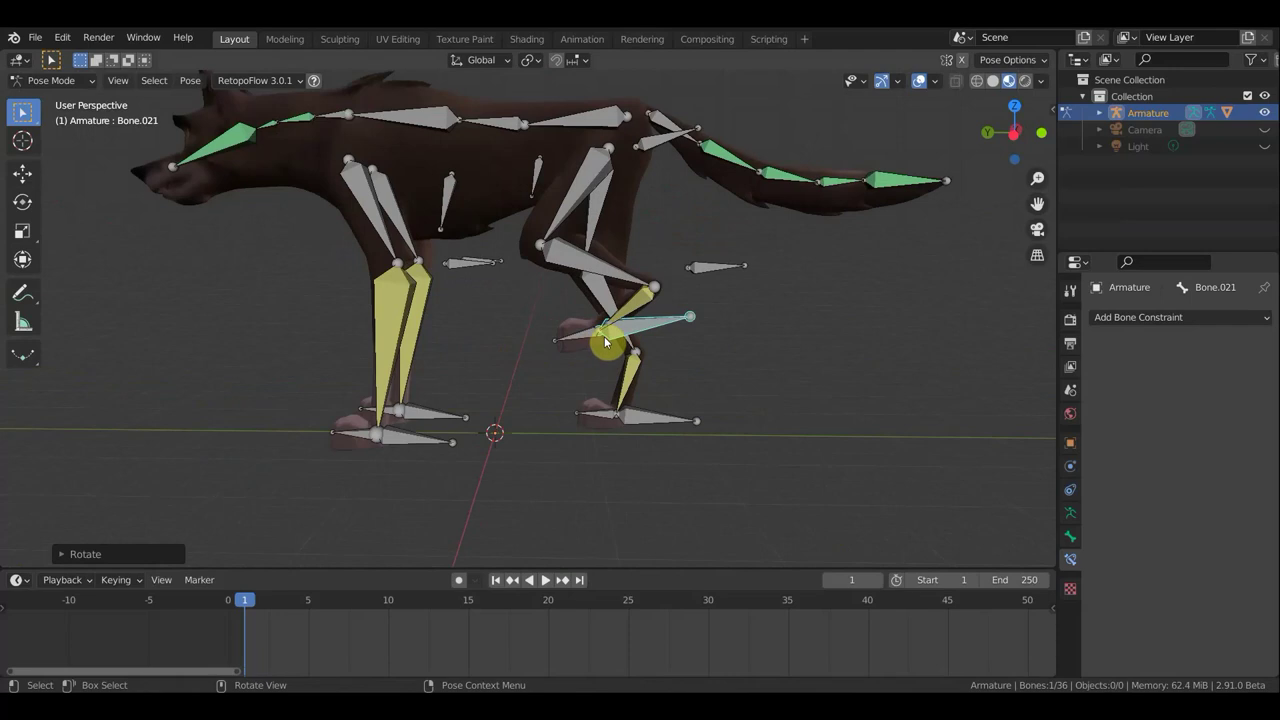
pyautogui.hotkey('ctrl', 'z')
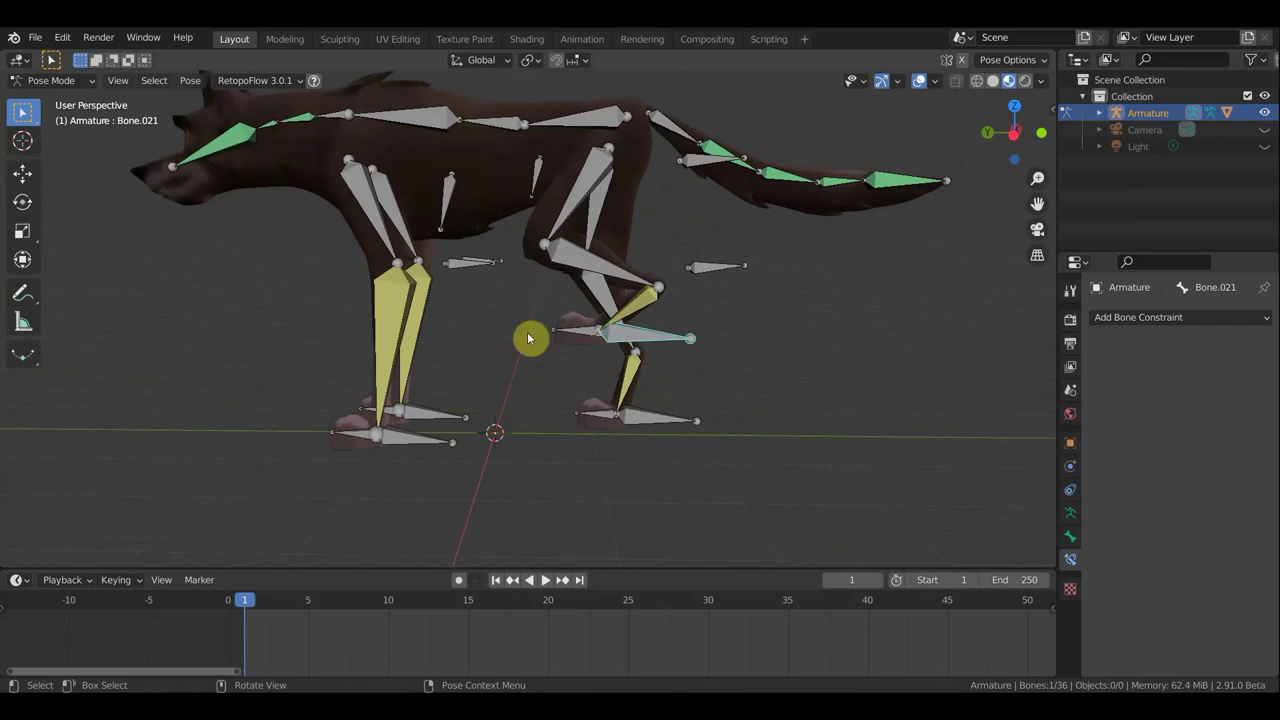
# Rotate the neighbouring leg bone Bone.020 to bend the hind leg.
pyautogui.click(598, 335)
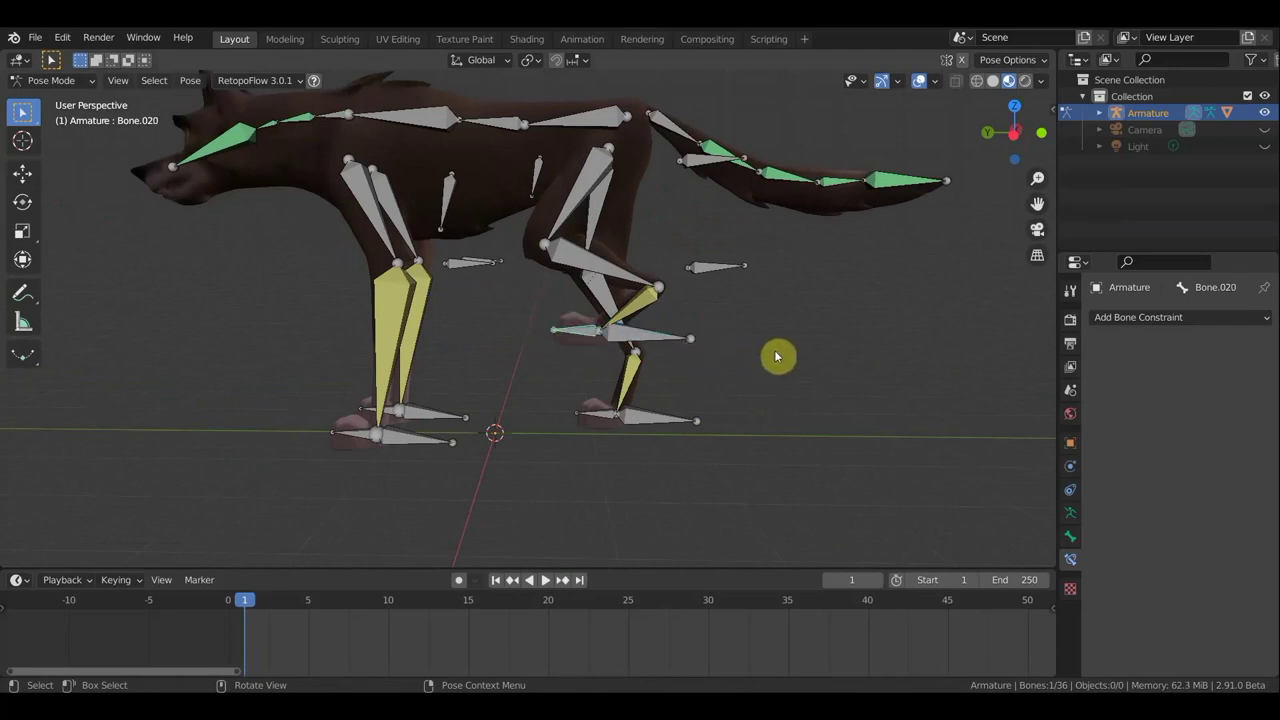
pyautogui.press('r')
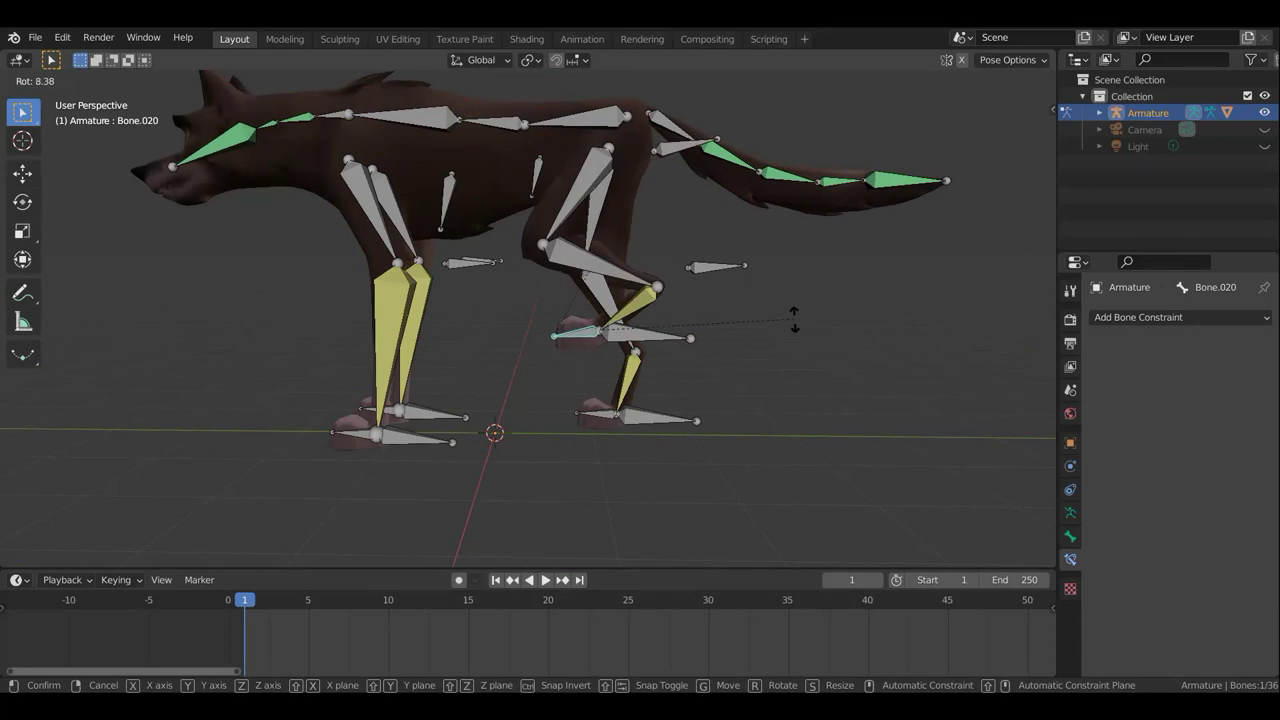
pyautogui.click(628, 265)
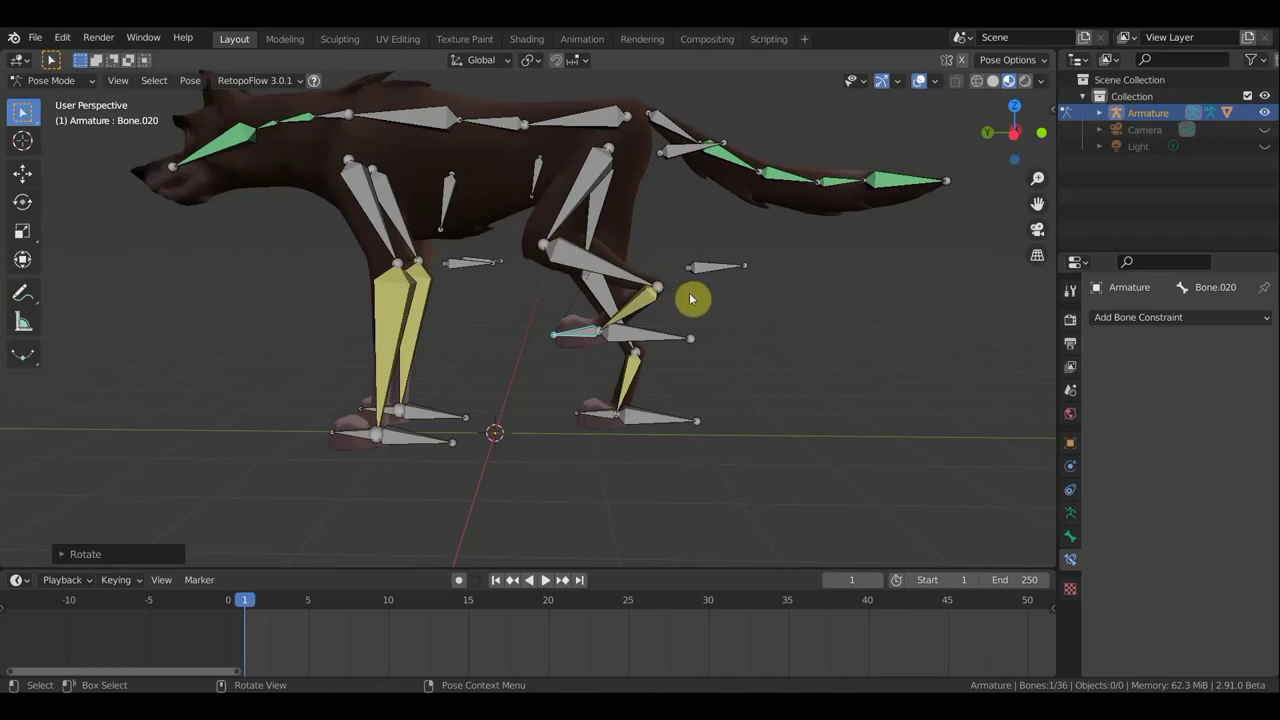
pyautogui.moveTo(708, 334)
pyautogui.mouseDown(button='middle')
pyautogui.moveTo(745, 342)
pyautogui.moveTo(740, 331)
pyautogui.moveTo(700, 340)
pyautogui.mouseUp(button='middle')
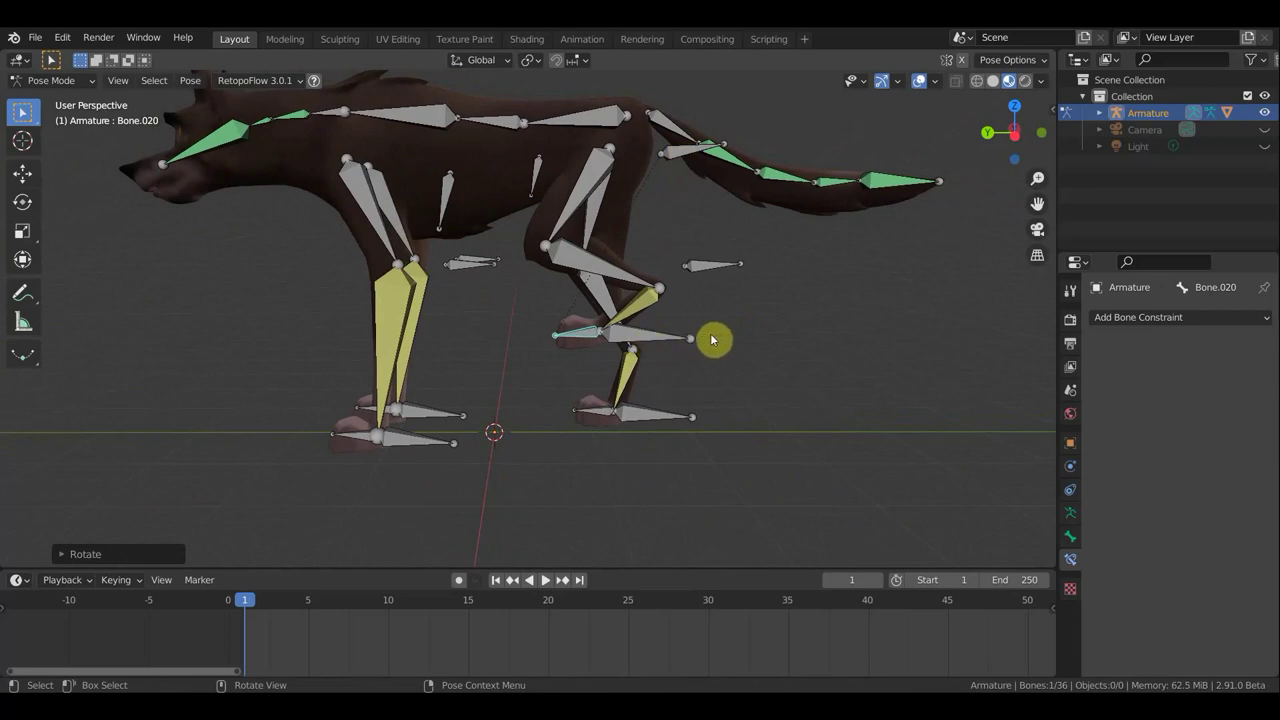
pyautogui.press('r')
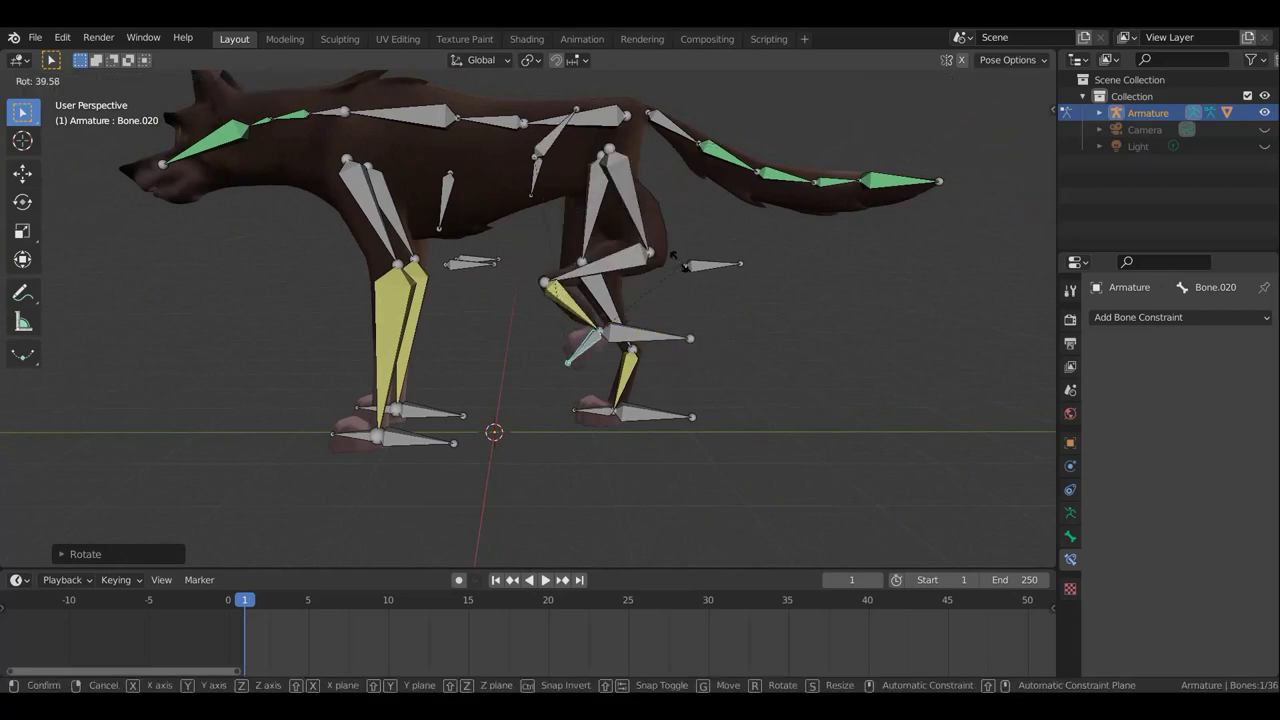
pyautogui.click(667, 268)
# Move Bone.022 to complete the lifted hind leg pose.
pyautogui.moveTo(686, 389)
pyautogui.mouseDown(button='middle')
pyautogui.moveTo(629, 435)
pyautogui.moveTo(507, 297)
pyautogui.mouseUp(button='middle')
pyautogui.click(507, 297)
pyautogui.press('g')
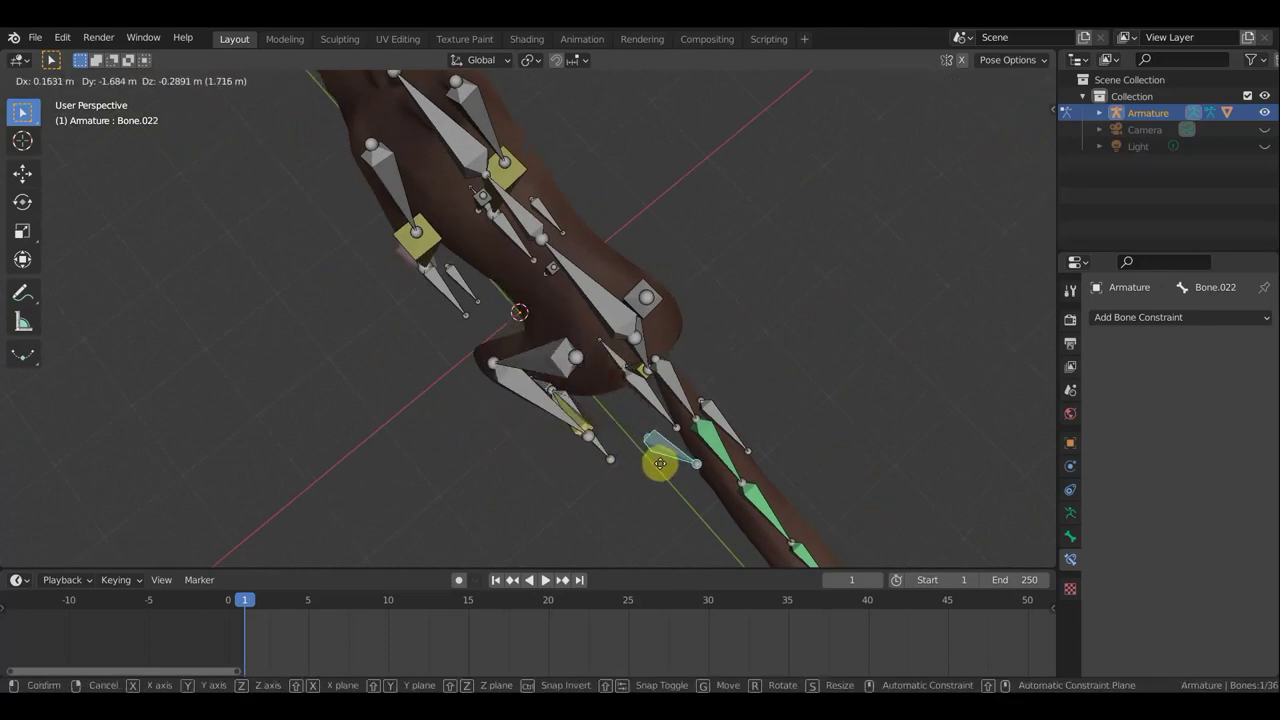
pyautogui.click(662, 460)
pyautogui.moveTo(746, 377); pyautogui.dragTo(775, 299, button='middle')
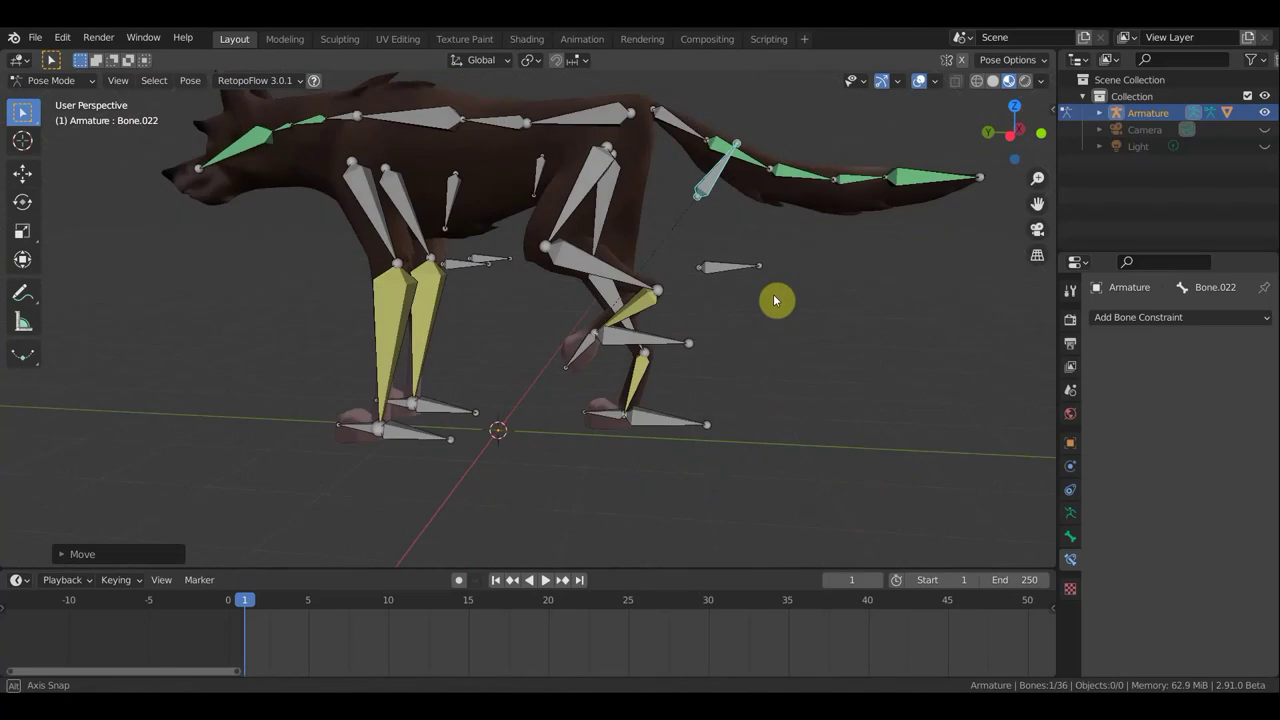
pyautogui.scroll(3, 692, 357)
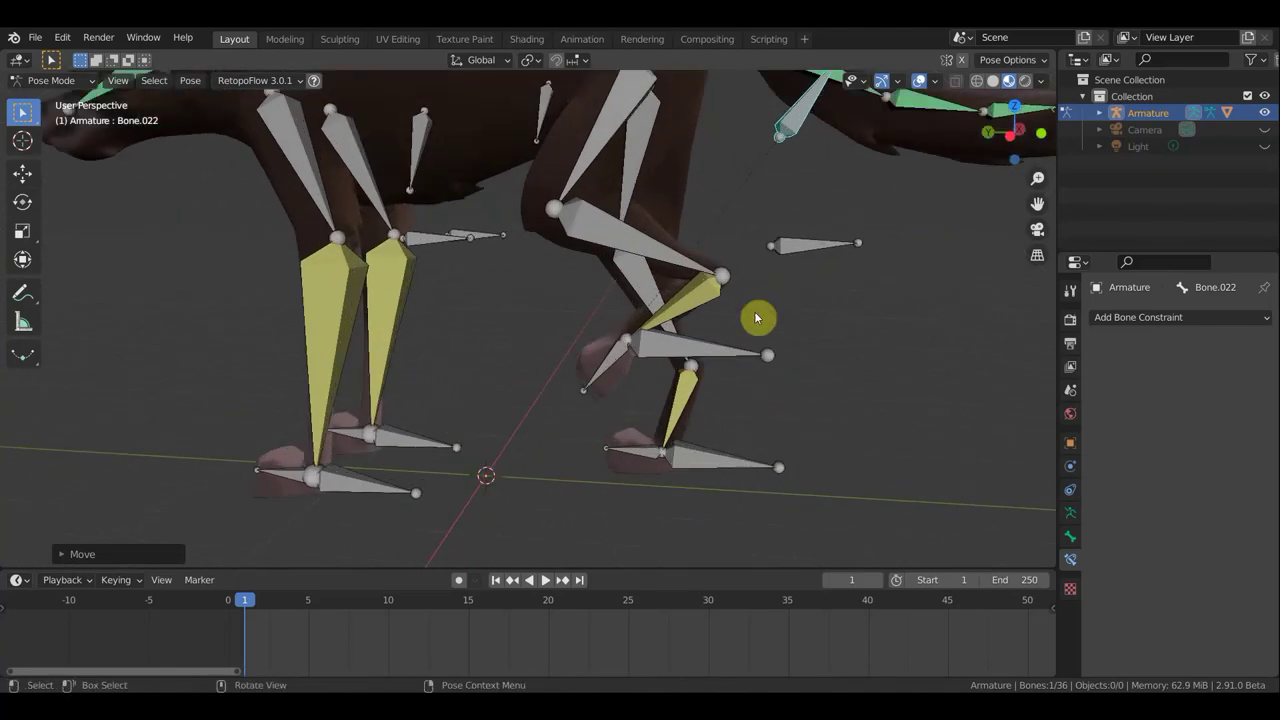
# Undo the last hind leg adjustments, zoom out to the whole wolf, and show the bones.
pyautogui.click(920, 82)
pyautogui.moveTo(897, 388)
pyautogui.mouseDown(button='middle')
pyautogui.moveTo(876, 388)
pyautogui.moveTo(885, 382)
pyautogui.mouseUp(button='middle')
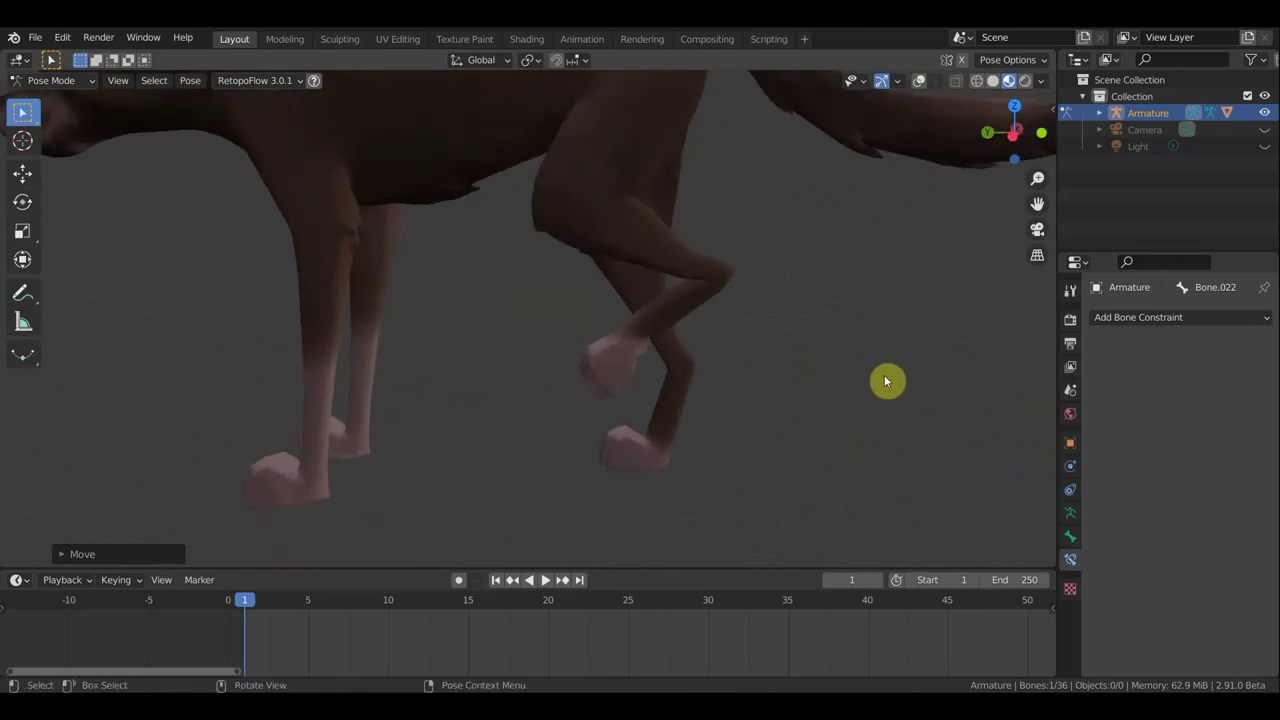
pyautogui.hotkey('ctrl', 'z')
pyautogui.hotkey('ctrl', 'z')
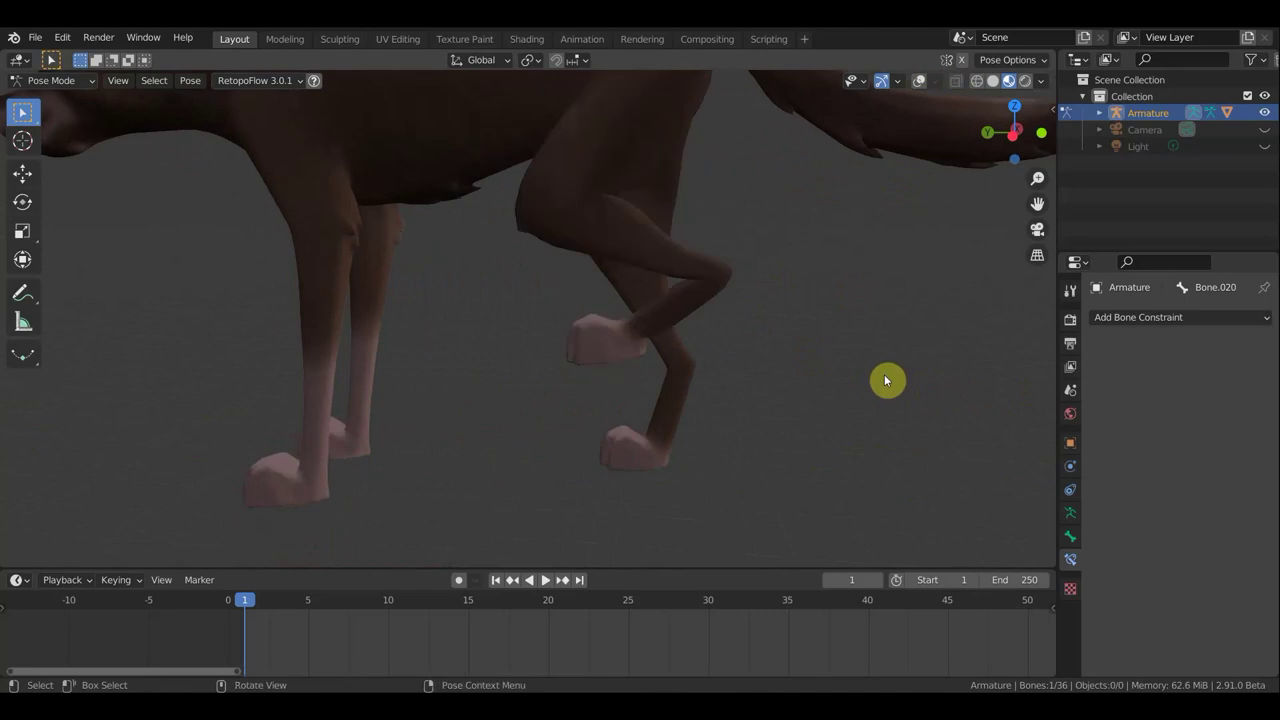
pyautogui.scroll(-2, 884, 380)
pyautogui.scroll(-2, 850, 370)
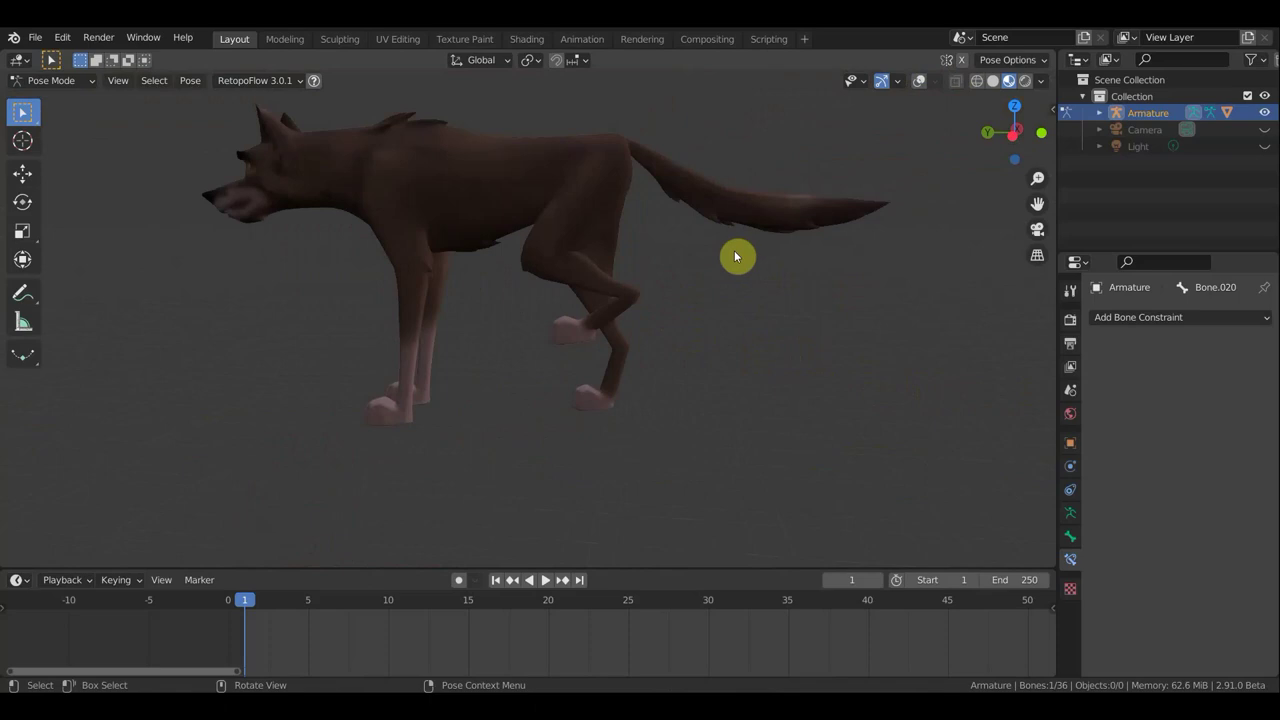
pyautogui.click(920, 81)
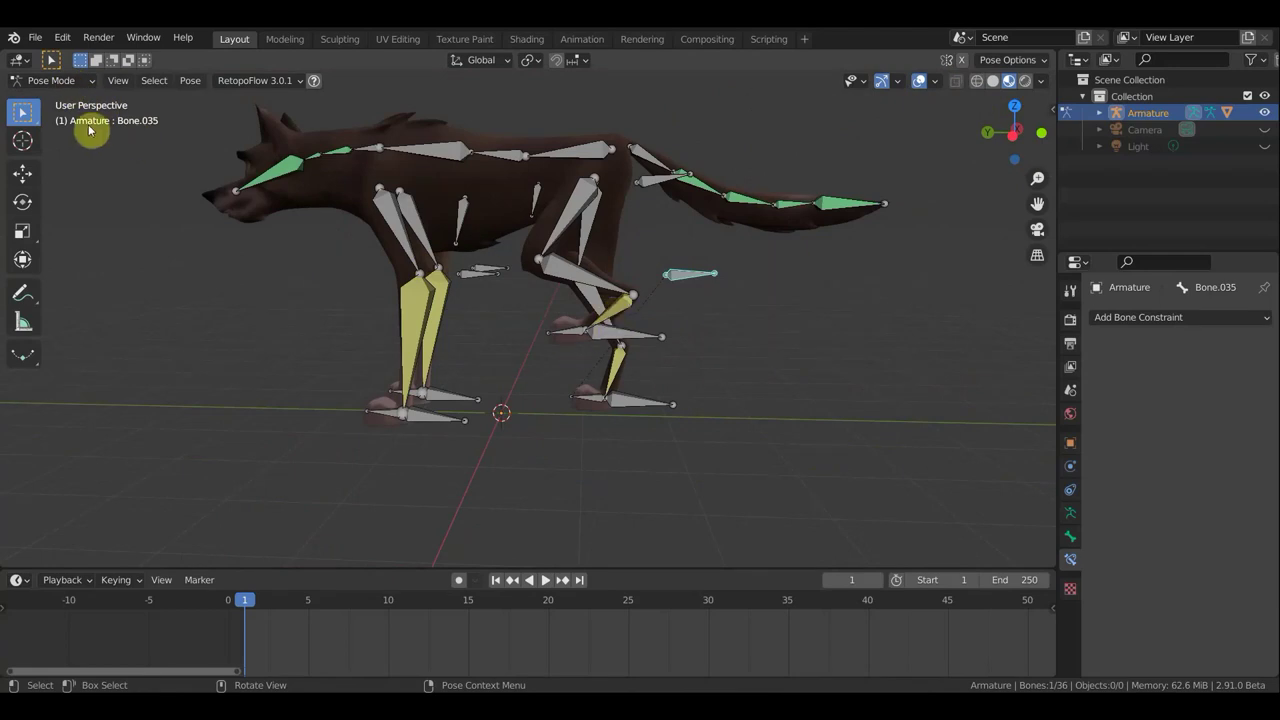
# Undo the hind leg back to straight and enter Edit Mode.
pyautogui.click(58, 80)
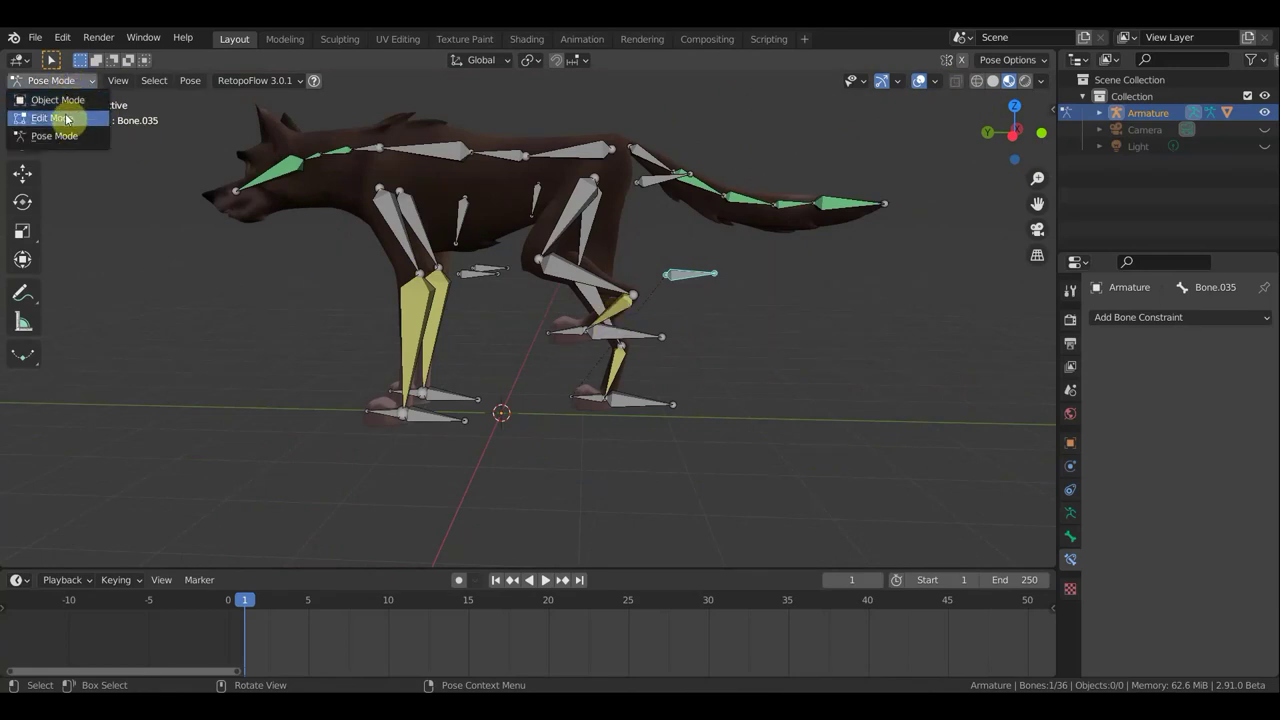
pyautogui.hotkey('ctrl', 'z')
pyautogui.hotkey('ctrl', 'z')
pyautogui.hotkey('ctrl', 'z')
pyautogui.hotkey('ctrl', 'z')
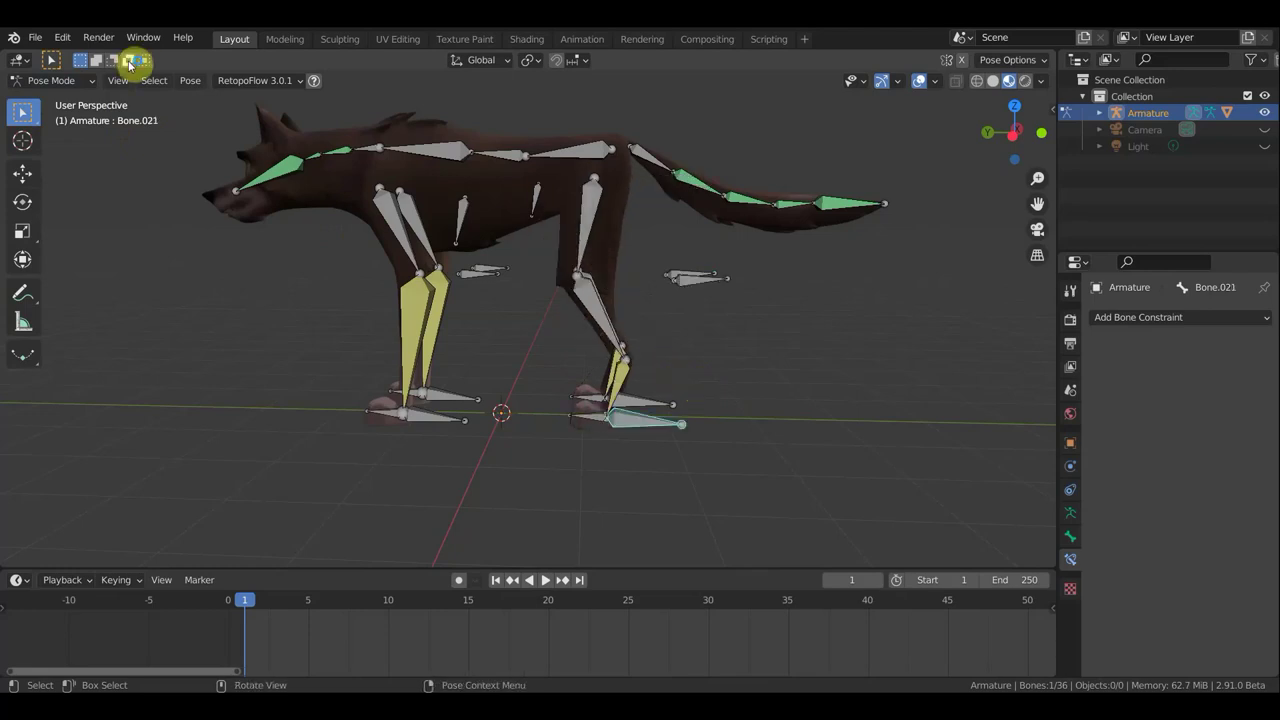
pyautogui.click(57, 80)
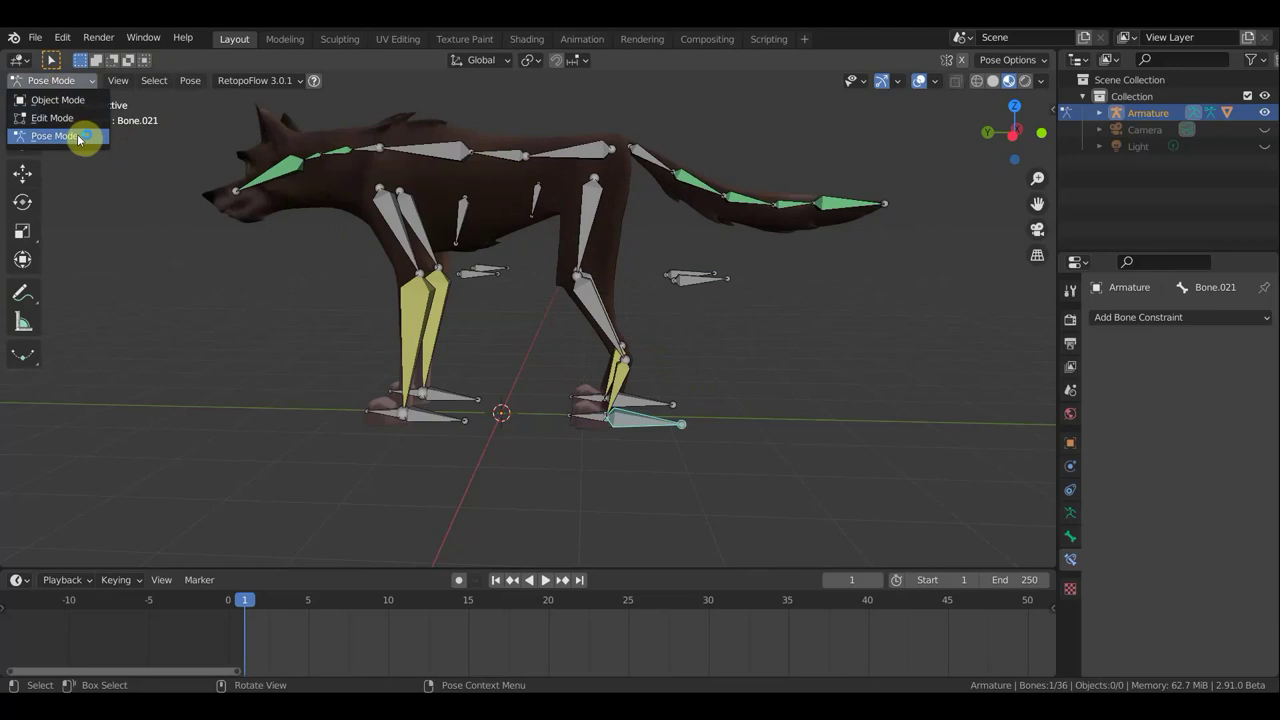
pyautogui.click(75, 118)
# Delete the two stray floating bones, leaving 34, and return to Pose Mode.
pyautogui.moveTo(749, 311); pyautogui.dragTo(653, 247)
pyautogui.press('x')
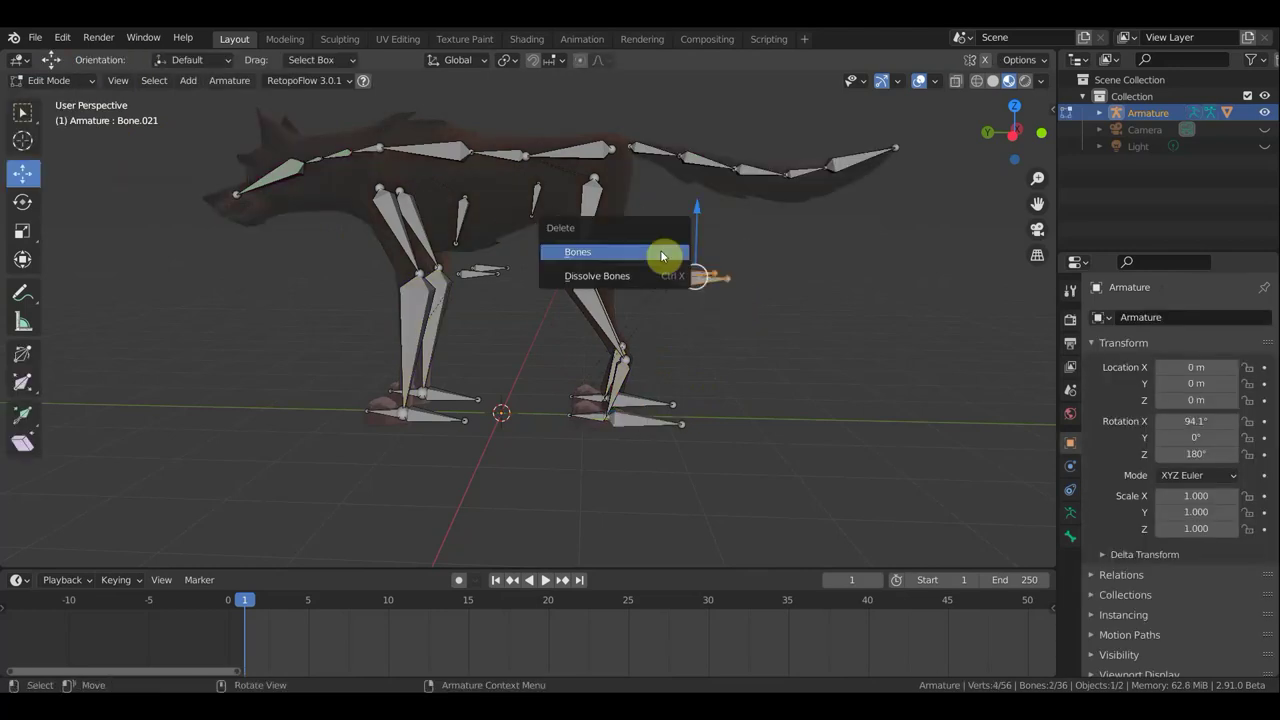
pyautogui.click(661, 256)
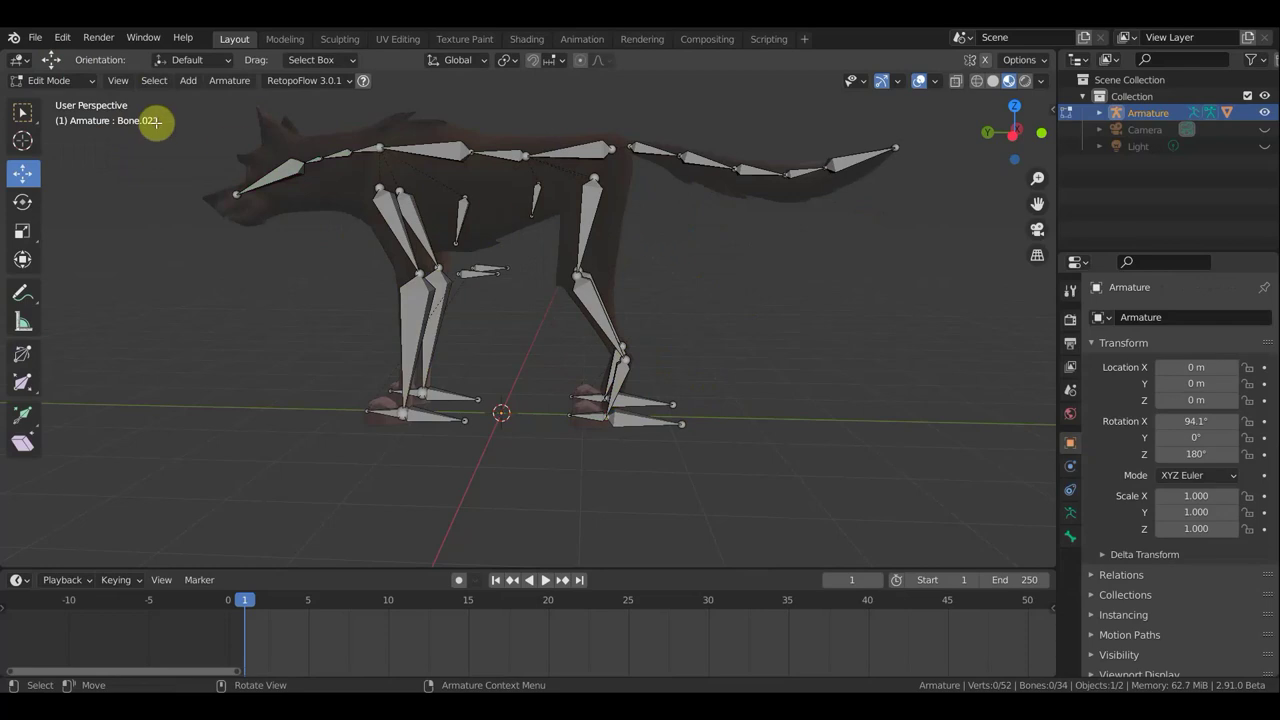
pyautogui.click(51, 80)
pyautogui.click(56, 135)
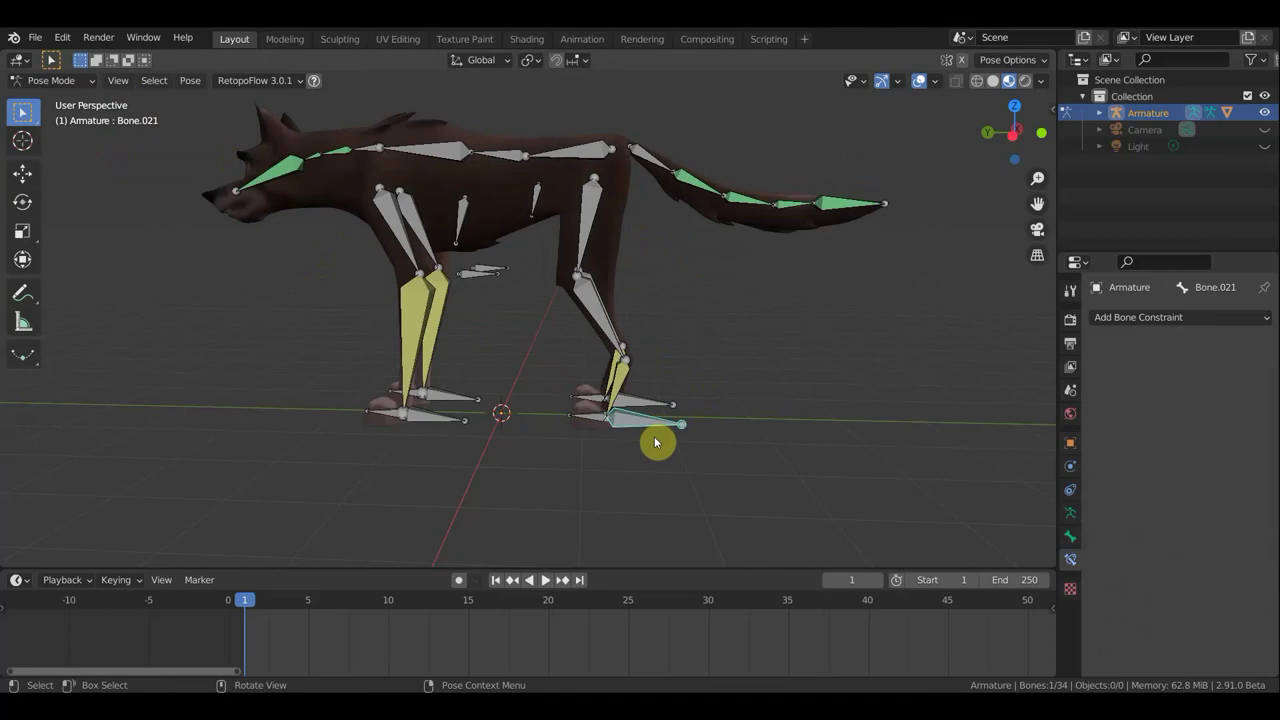
# Add an IK constraint on the lower leg targeting the foot bone and clear its pole target.
pyautogui.press('g')
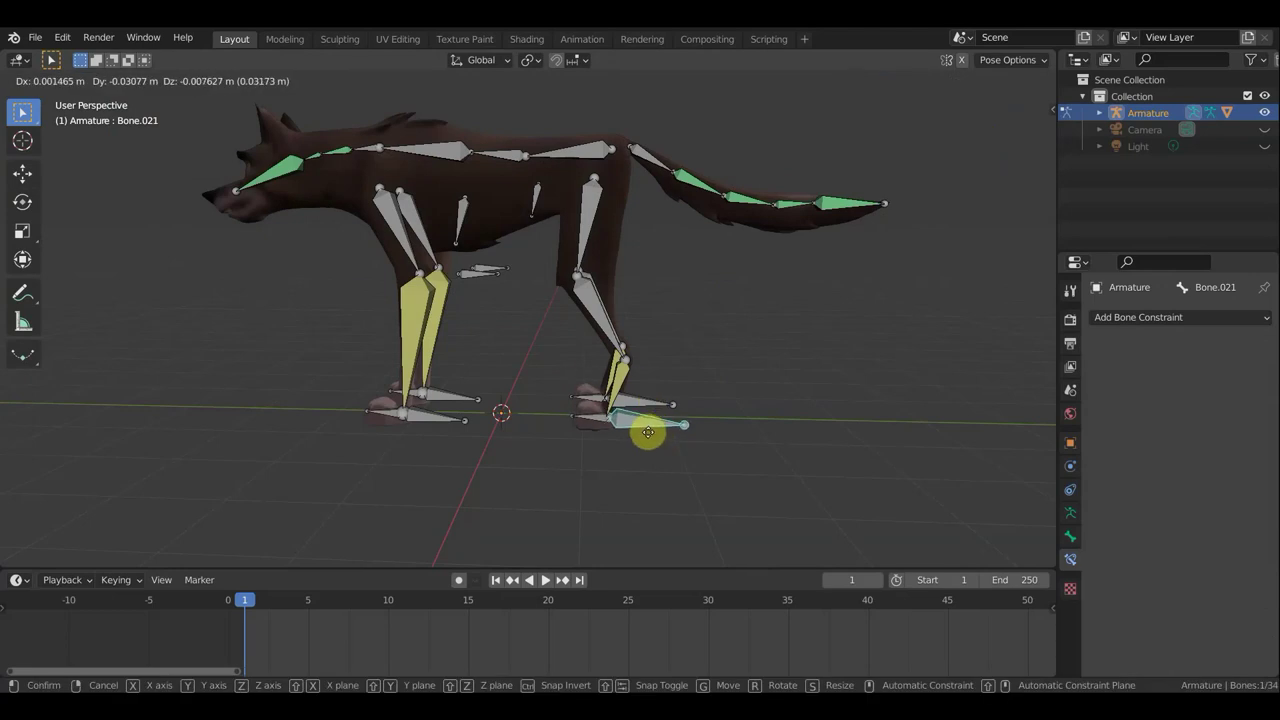
pyautogui.click(648, 428)
pyautogui.scroll(2, 646, 420)
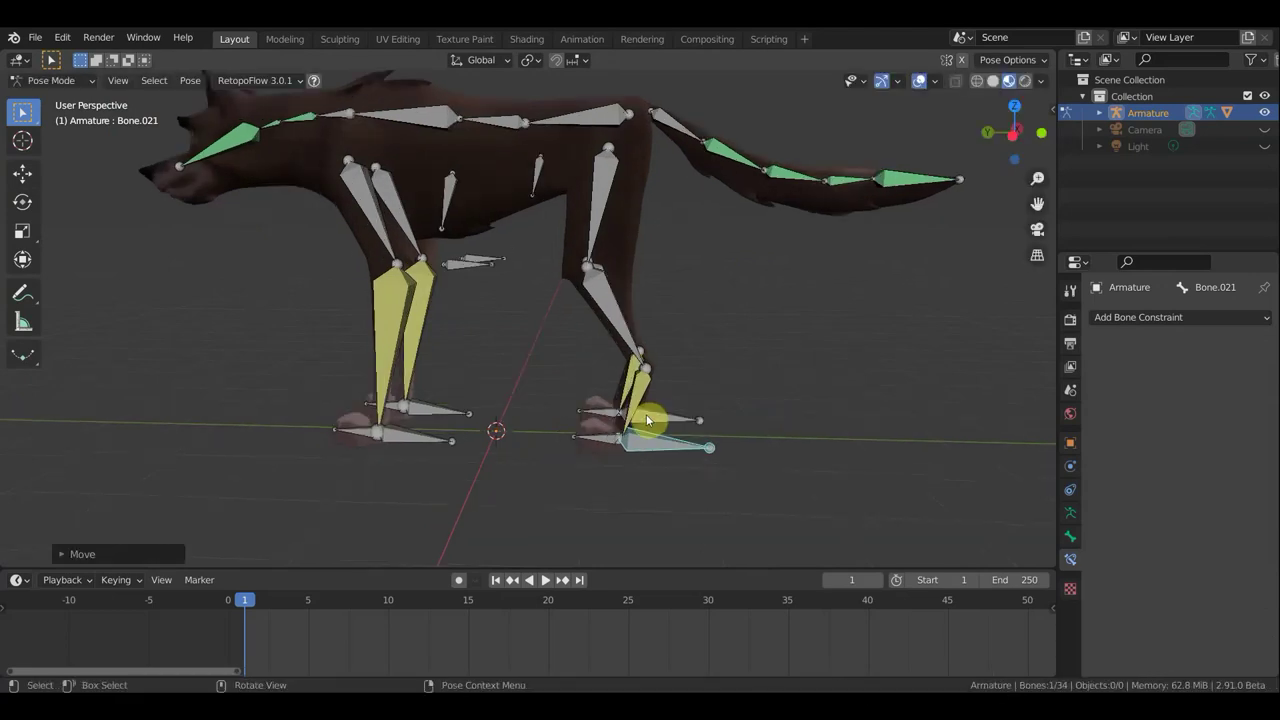
pyautogui.press('KP_3')
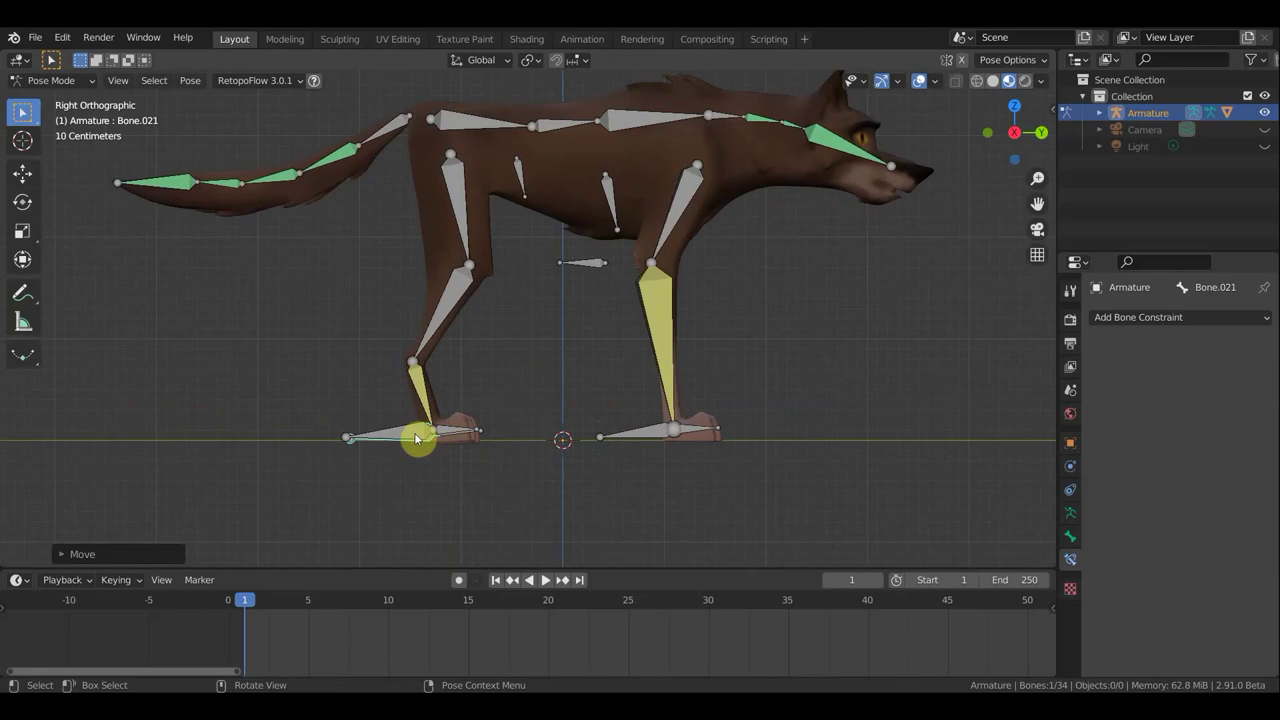
pyautogui.moveTo(477, 429); pyautogui.dragTo(634, 447, button='middle')
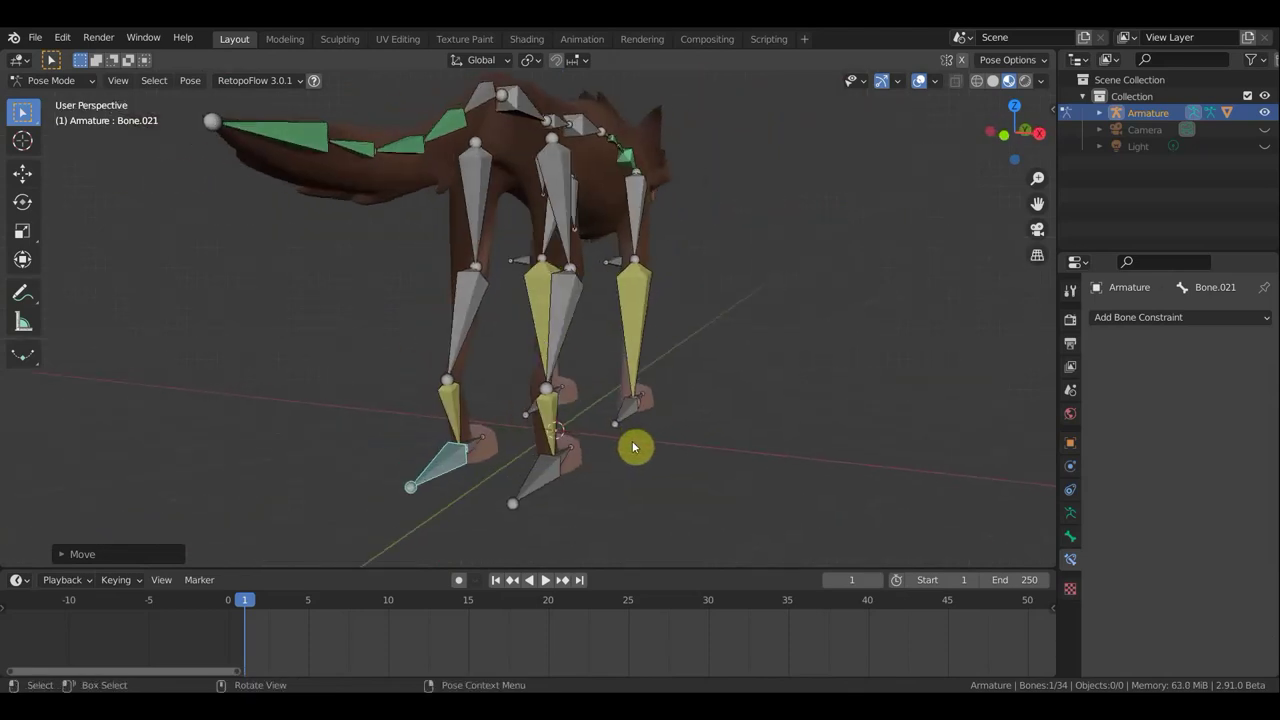
pyautogui.hotkey('ctrl', 'z')
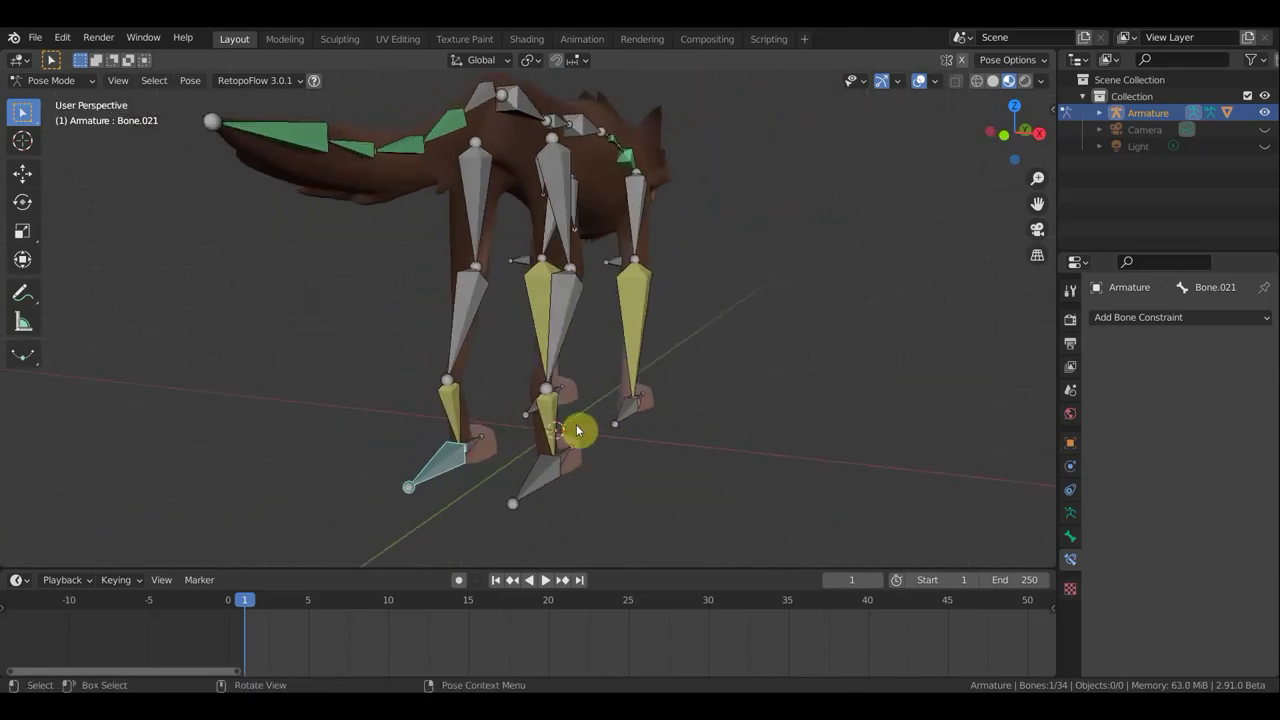
pyautogui.keyDown('shift'); pyautogui.click(455, 411); pyautogui.keyUp('shift')
pyautogui.hotkey('ctrl', 'shift', 'i')
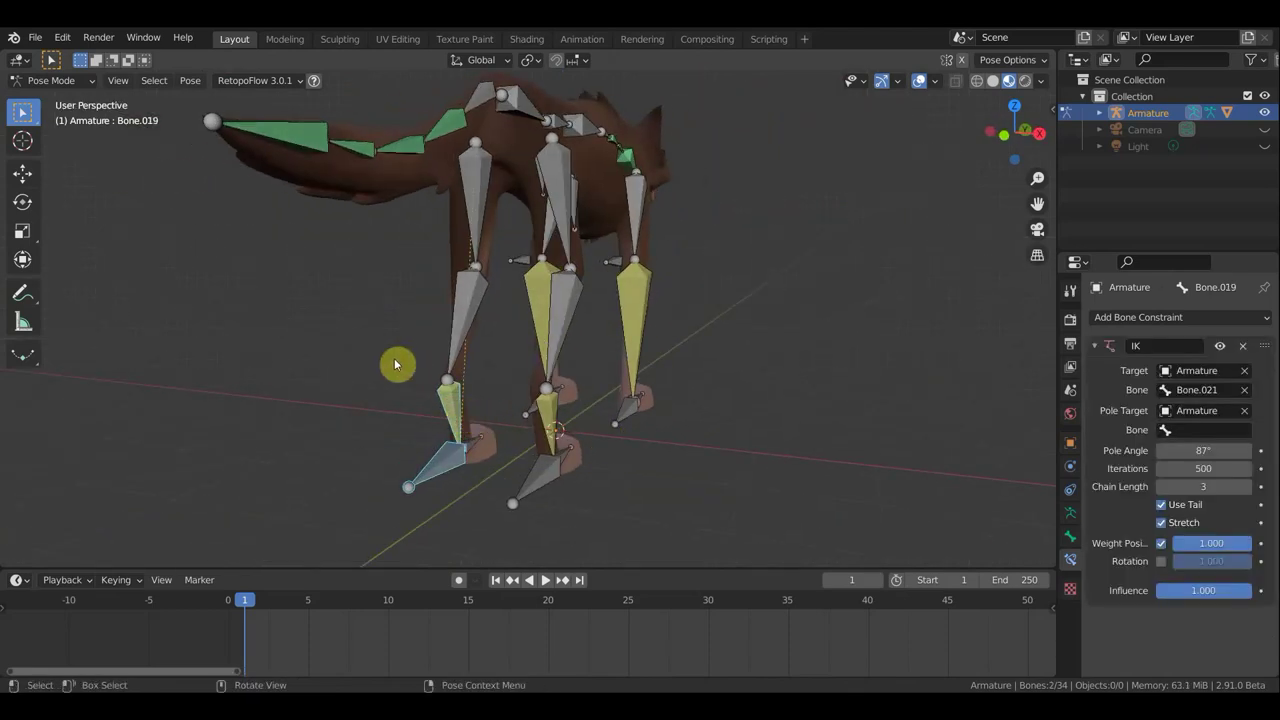
pyautogui.click(1246, 411)
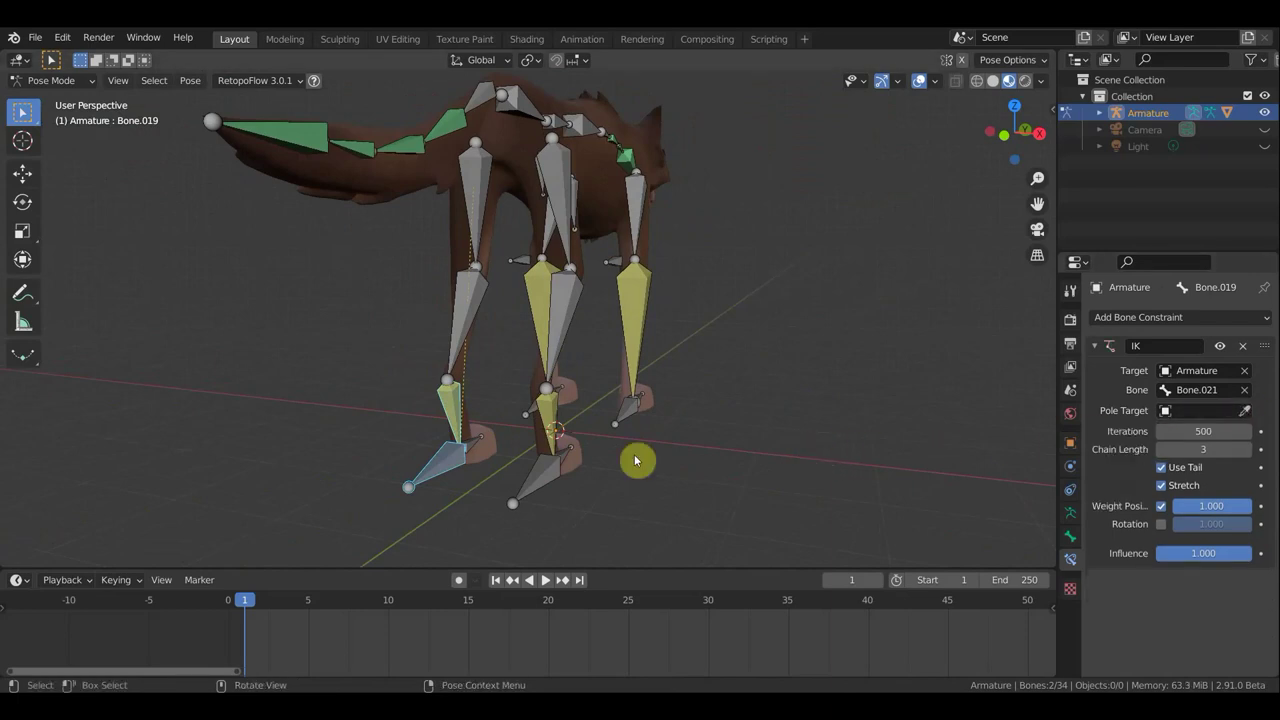
# Test the IK with a foot move, then clear the other leg's IK pole target.
pyautogui.click(447, 467)
pyautogui.press('g')
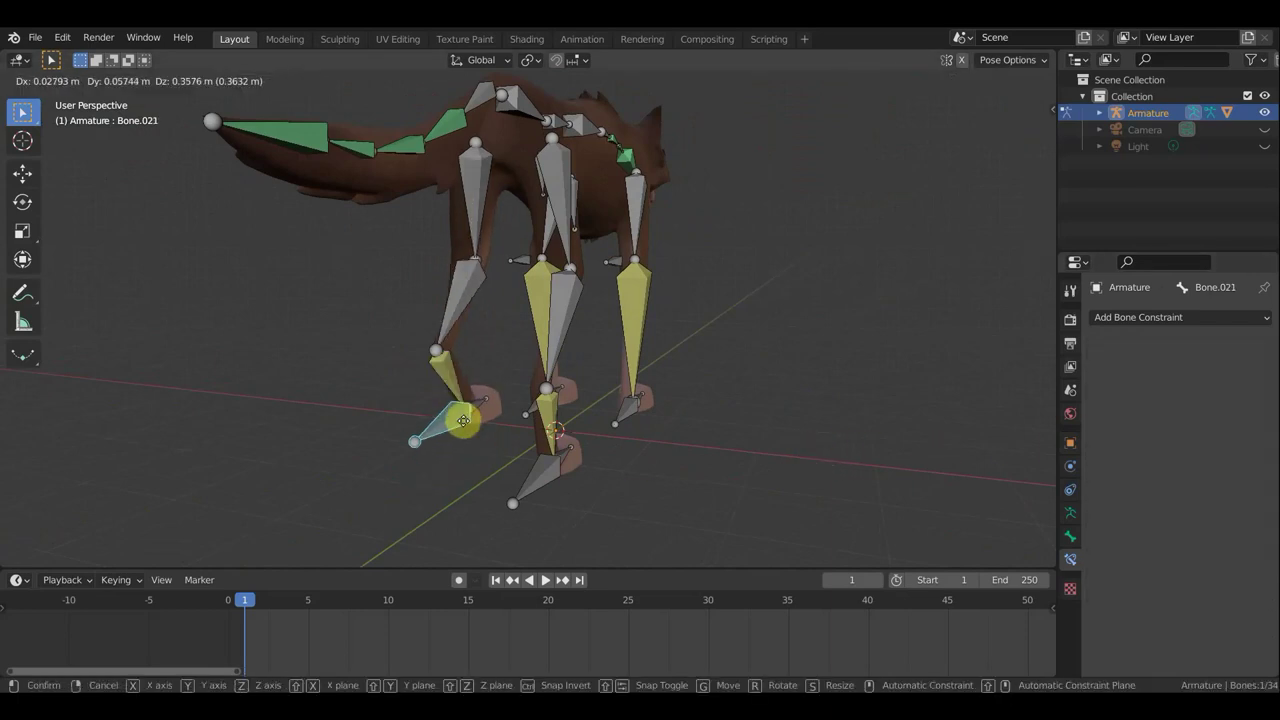
pyautogui.click(465, 471)
pyautogui.hotkey('ctrl', 'z')
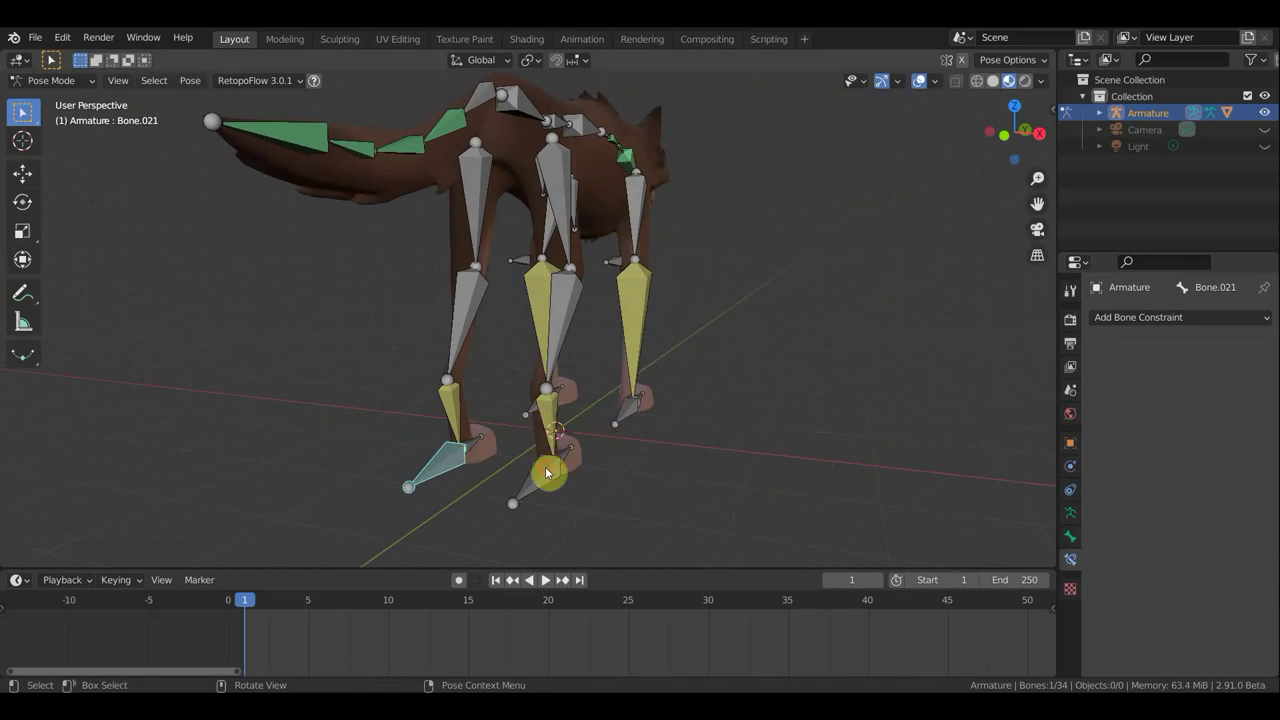
pyautogui.click(550, 420)
pyautogui.click(550, 420)
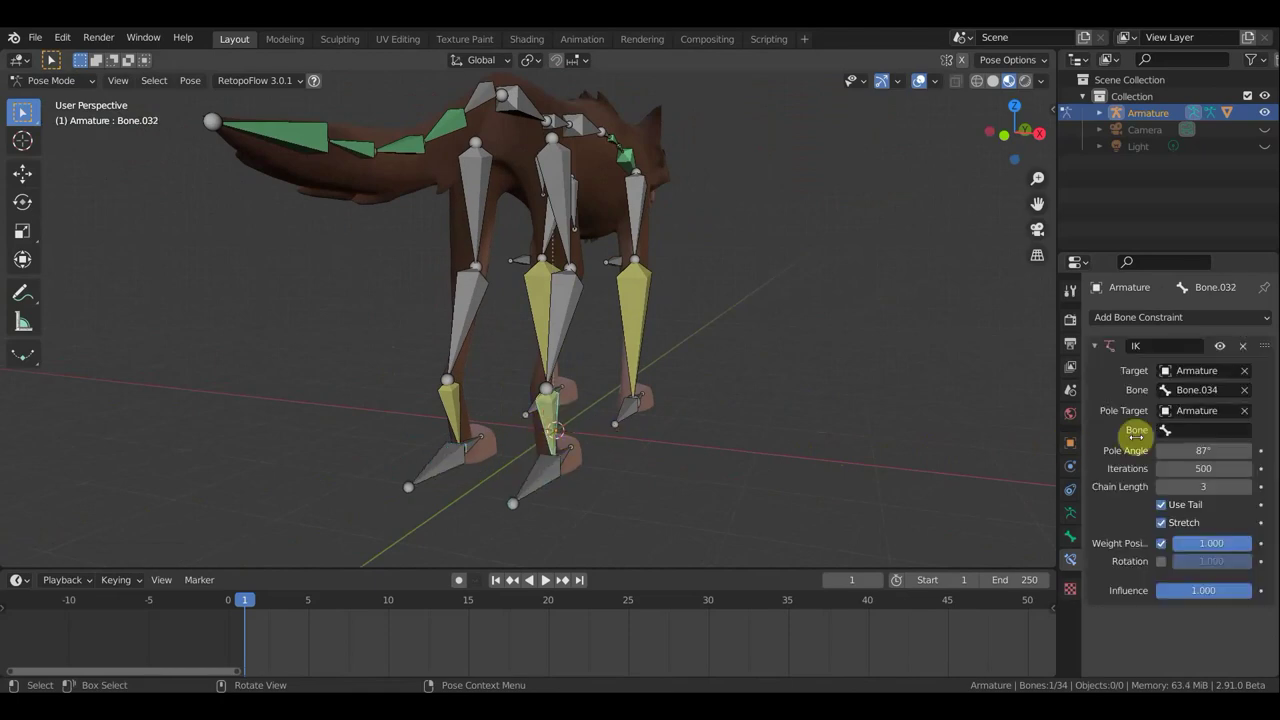
pyautogui.click(1245, 411)
pyautogui.moveTo(680, 511)
pyautogui.mouseDown(button='middle')
pyautogui.moveTo(566, 511)
pyautogui.moveTo(611, 489)
pyautogui.moveTo(400, 456)
pyautogui.mouseUp(button='middle')
# Raise and rotate the hind foot control bone into a mid-stride pose.
pyautogui.click(414, 438)
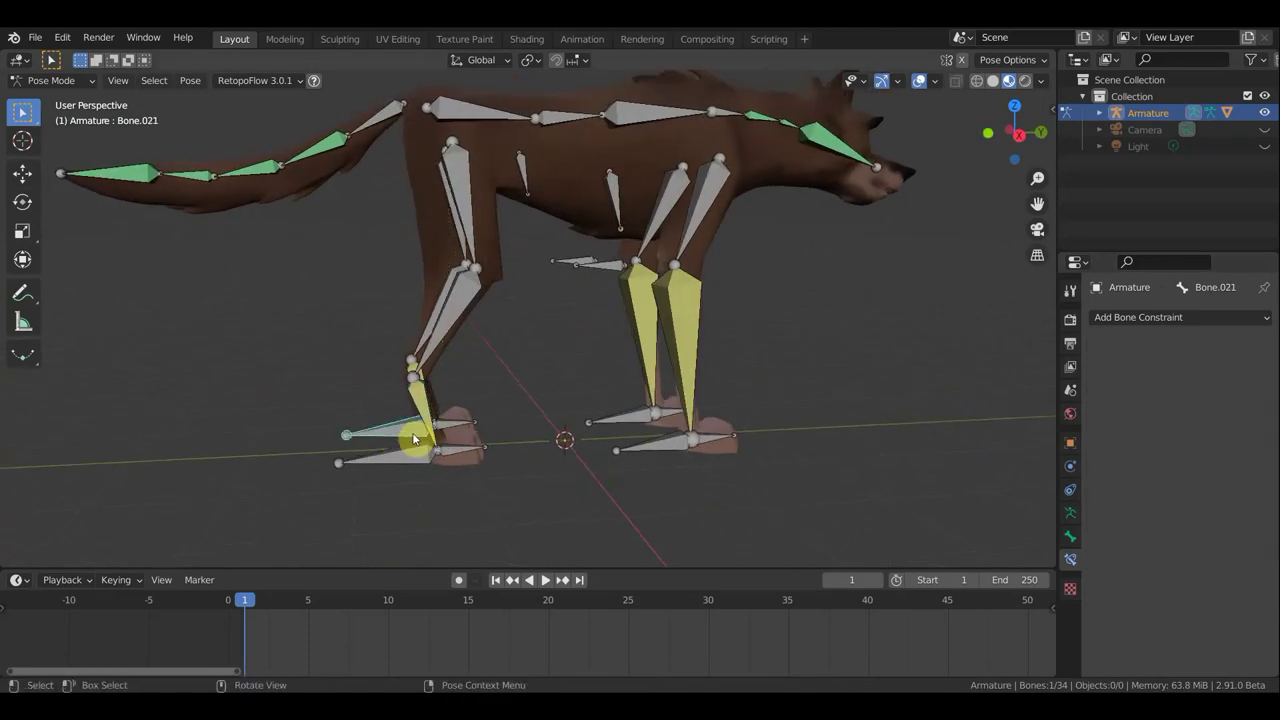
pyautogui.press('KP_3')
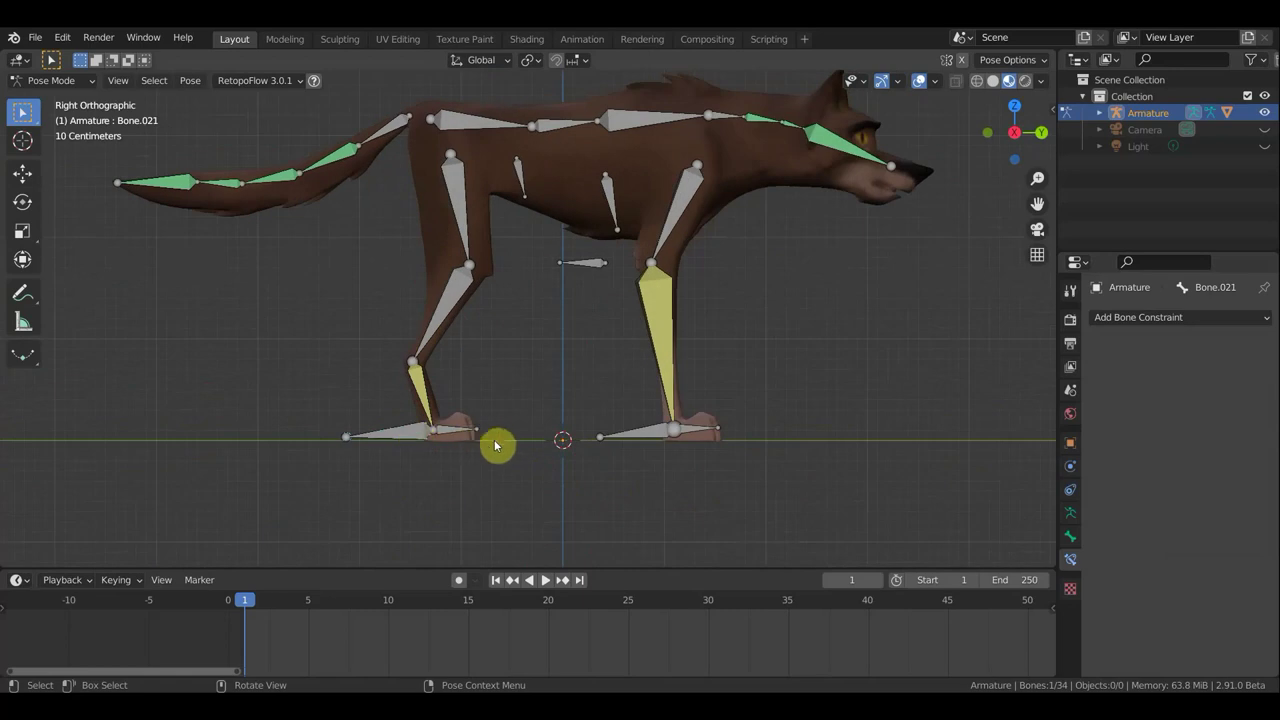
pyautogui.press('g')
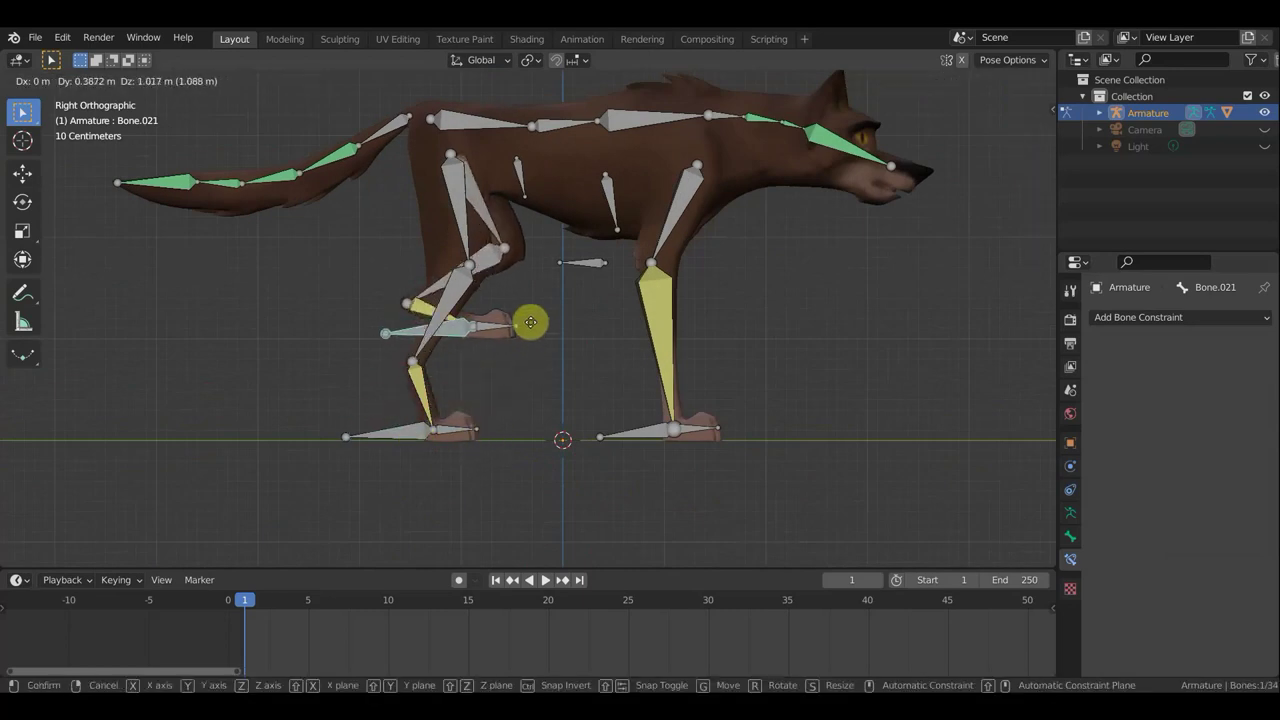
pyautogui.click(534, 355)
pyautogui.press('r')
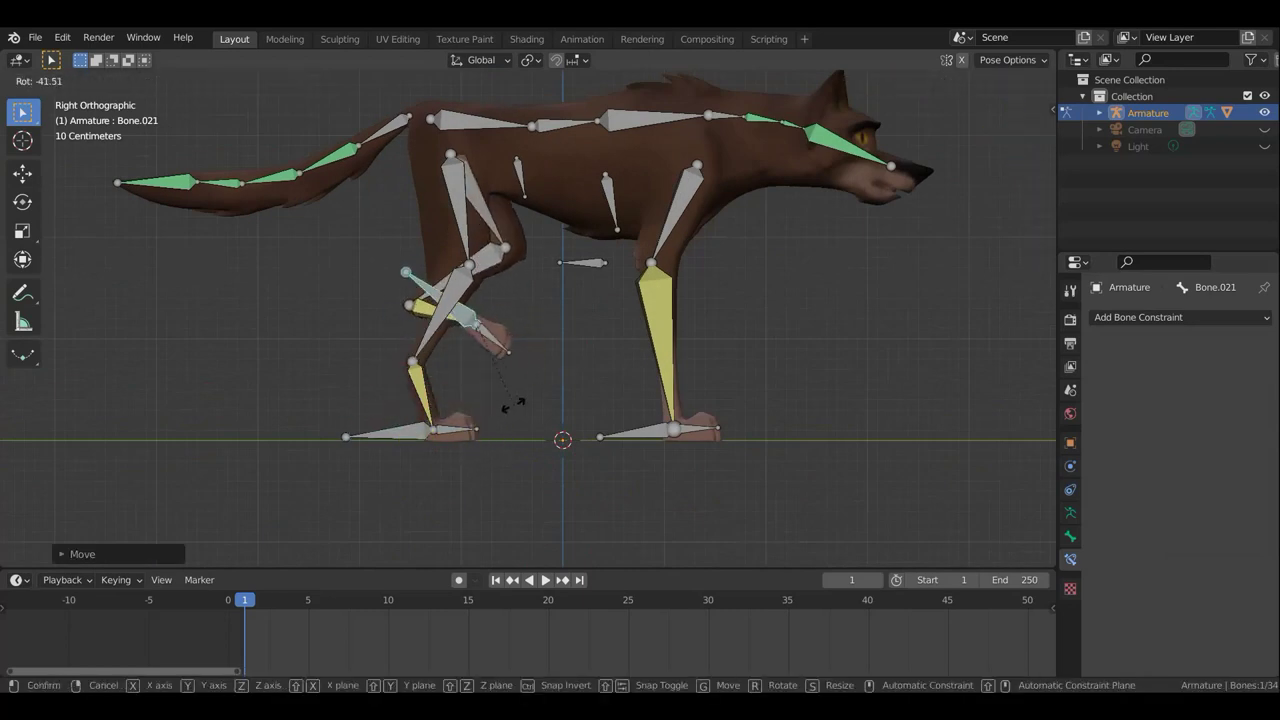
pyautogui.click(476, 424)
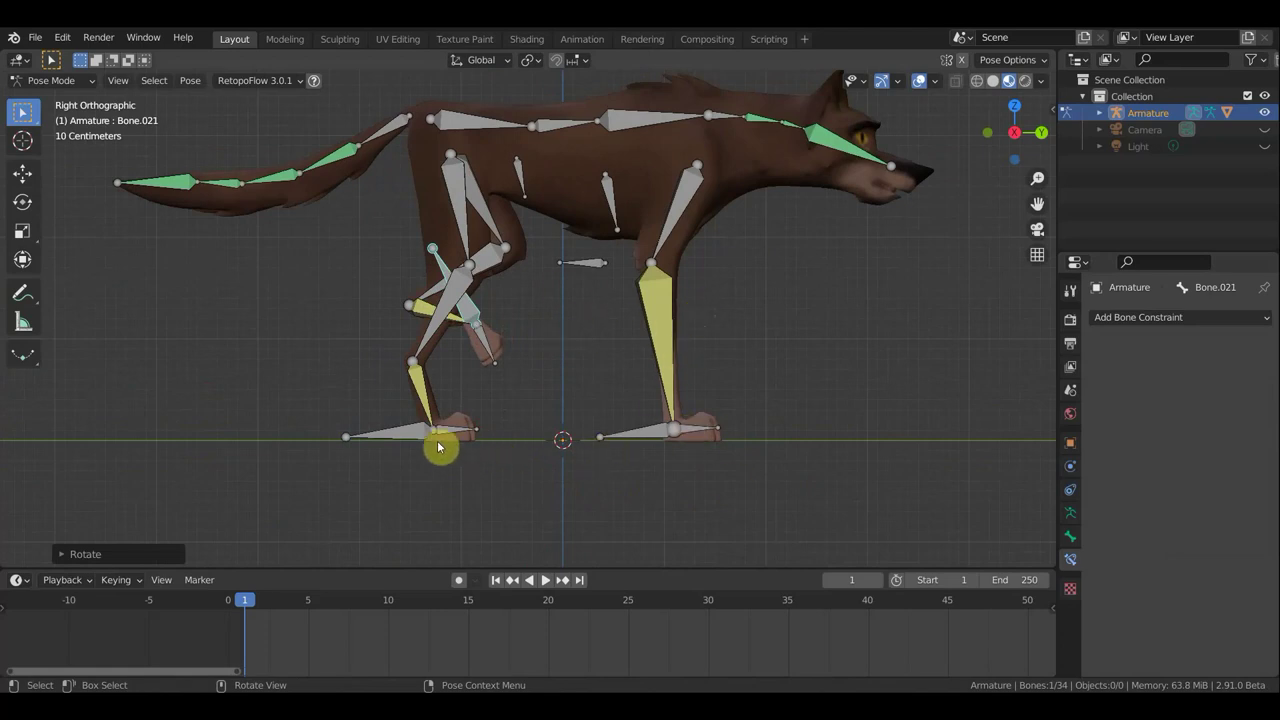
pyautogui.moveTo(698, 338)
pyautogui.mouseDown(button='middle')
pyautogui.moveTo(660, 391)
pyautogui.moveTo(357, 414)
pyautogui.moveTo(237, 402)
pyautogui.mouseUp(button='middle')
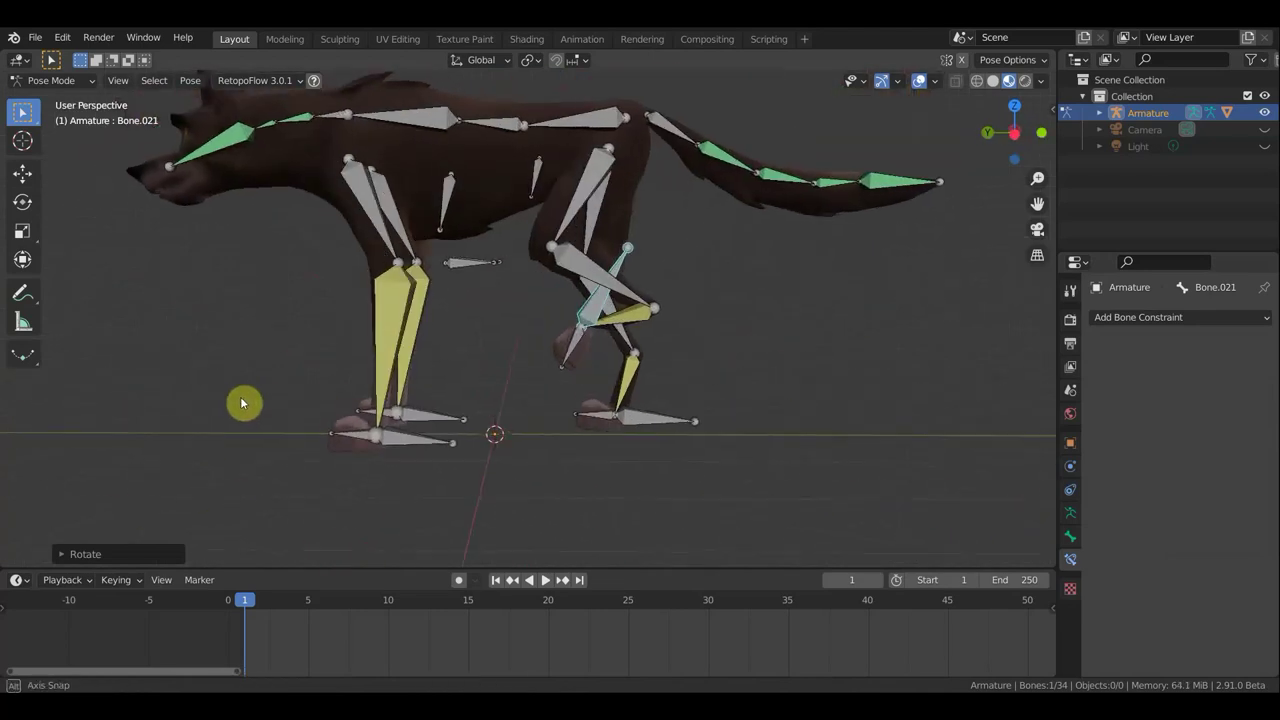
# Move the front foot bone Bone.015 and rotate it about -45° to tilt it upward.
pyautogui.click(403, 438)
pyautogui.press('KP_9')
pyautogui.press('KP_3')
pyautogui.press('g')
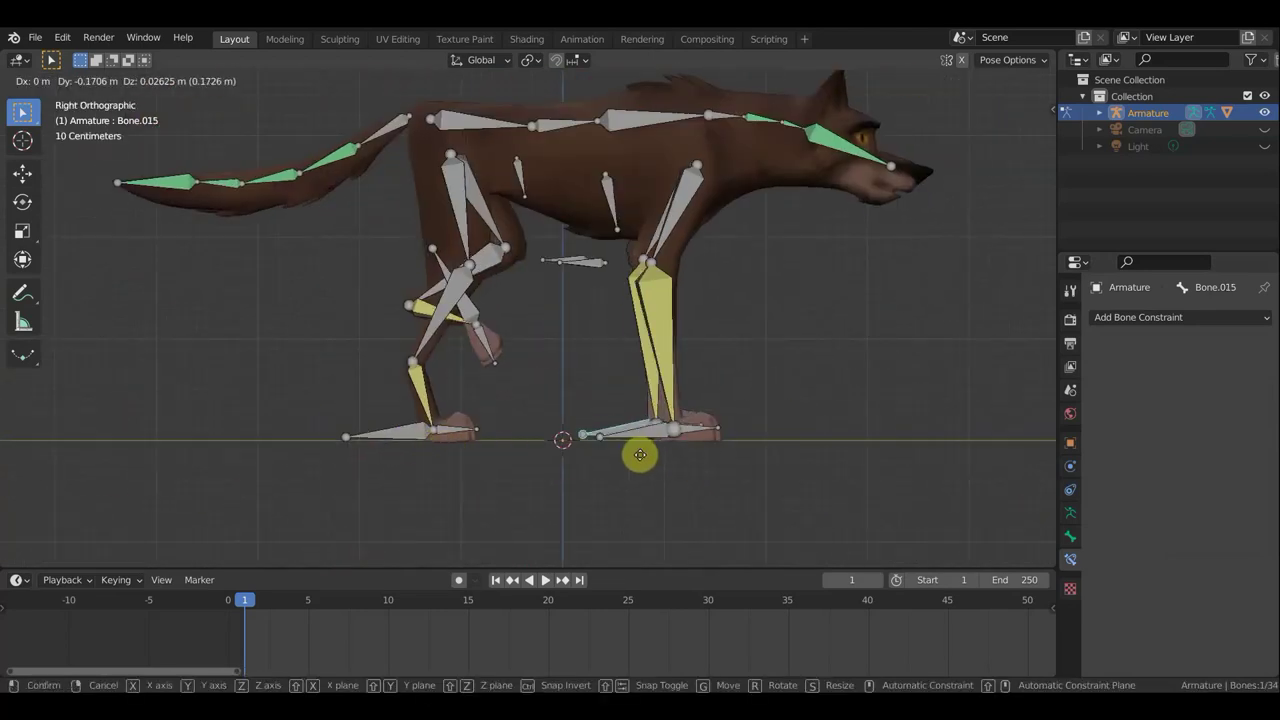
pyautogui.click(577, 438)
pyautogui.press('r')
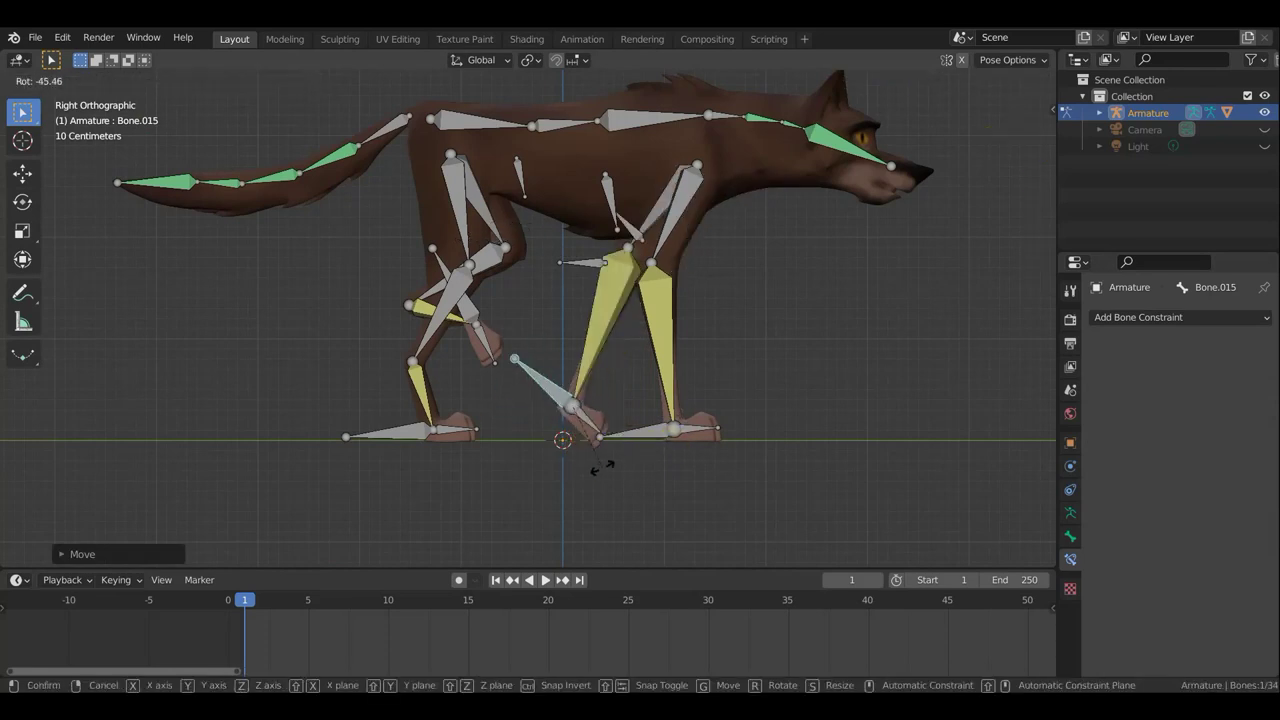
pyautogui.click(660, 437)
pyautogui.moveTo(624, 401)
pyautogui.mouseDown(button='middle')
pyautogui.moveTo(337, 403)
pyautogui.moveTo(478, 414)
pyautogui.mouseUp(button='middle')
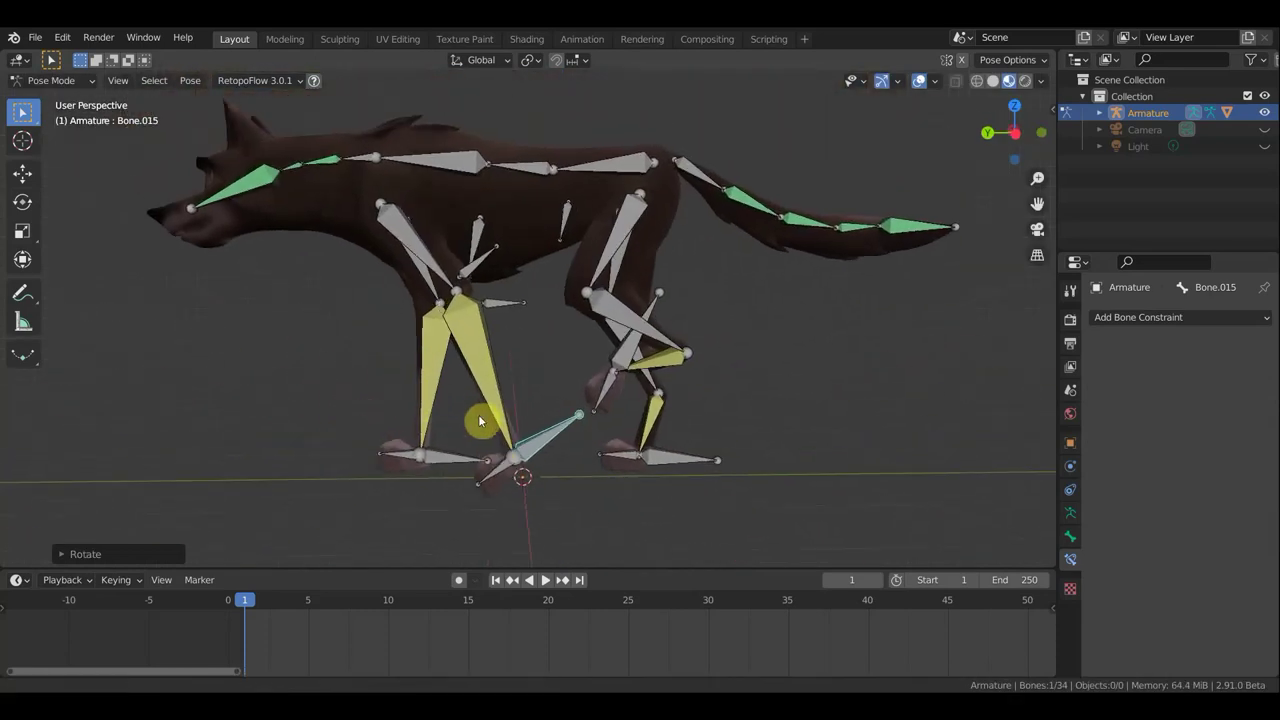
pyautogui.press('KP_3')
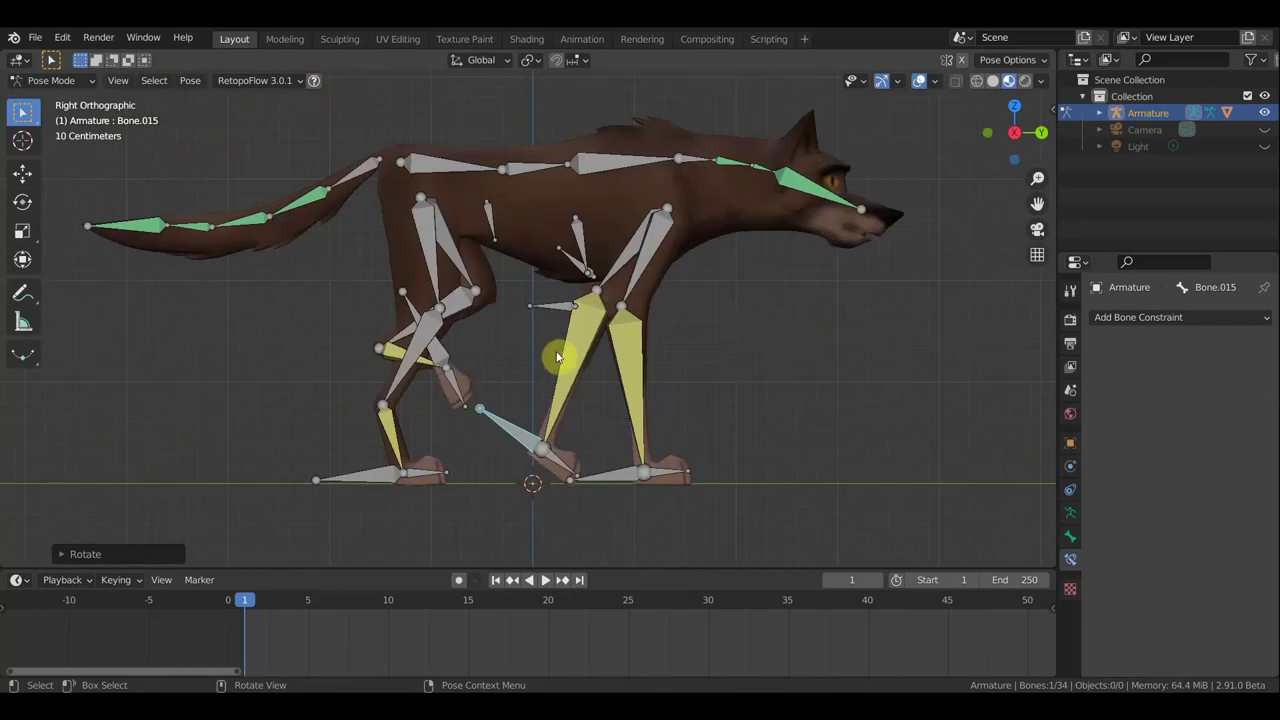
pyautogui.moveTo(483, 374); pyautogui.dragTo(157, 377, button='middle')
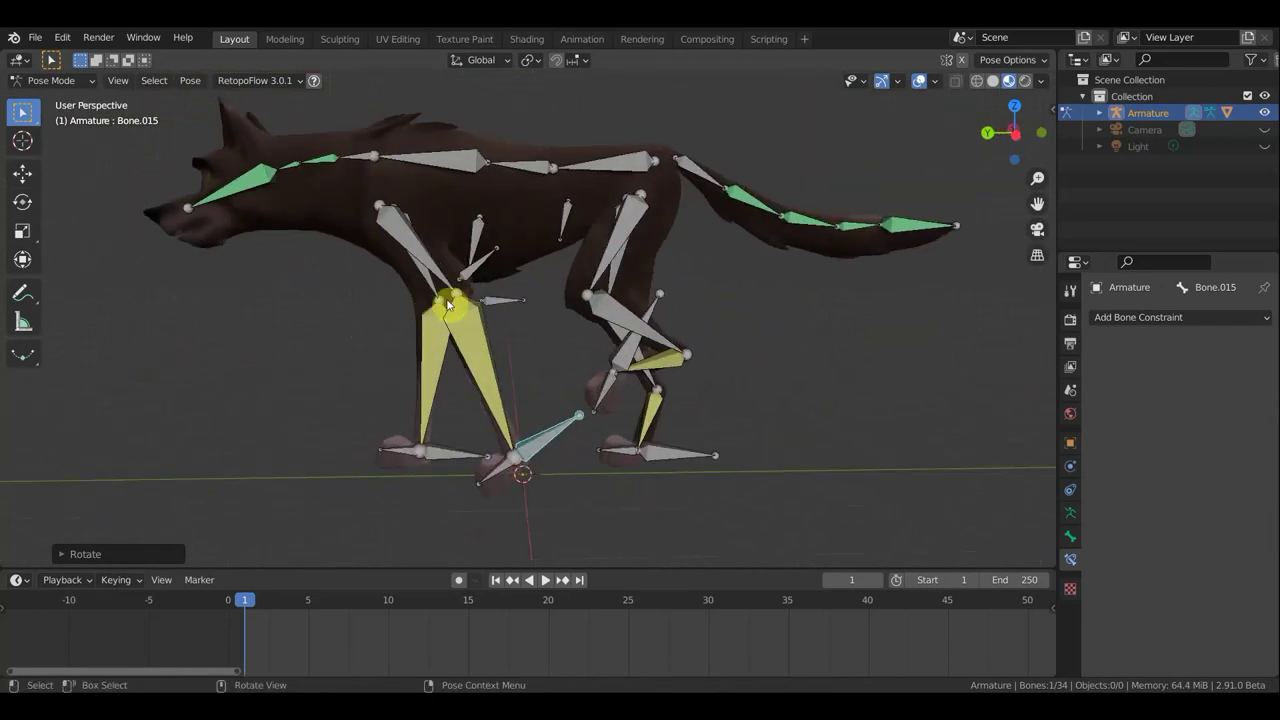
pyautogui.click(38, 80)
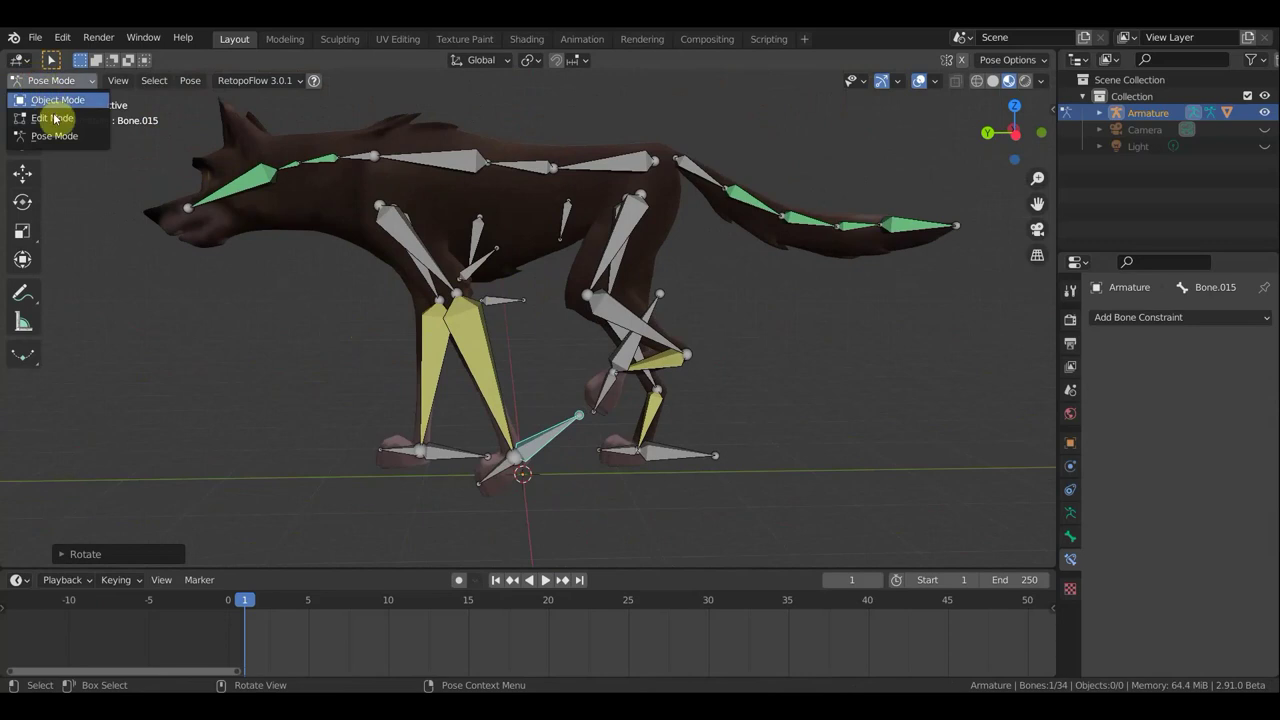
# In Edit Mode delete the two small bones under the chest, leaving 32, then back to Pose Mode.
pyautogui.click(54, 119)
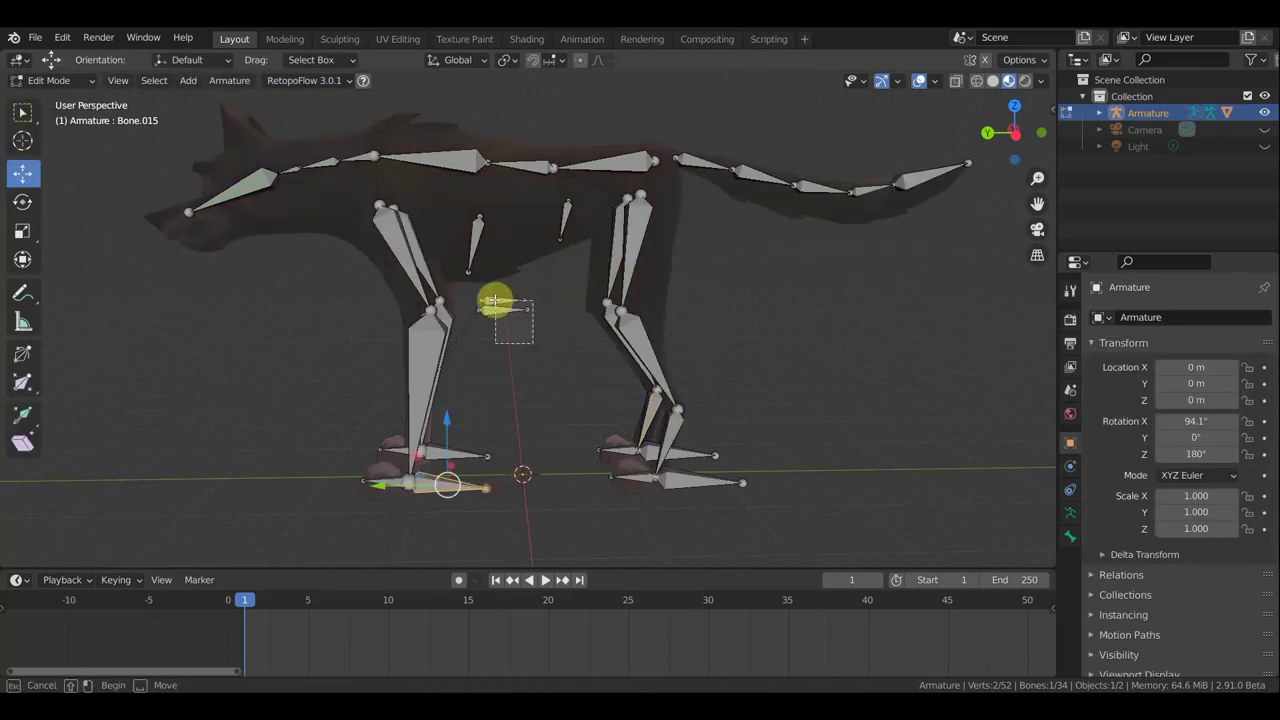
pyautogui.moveTo(488, 298); pyautogui.dragTo(487, 297)
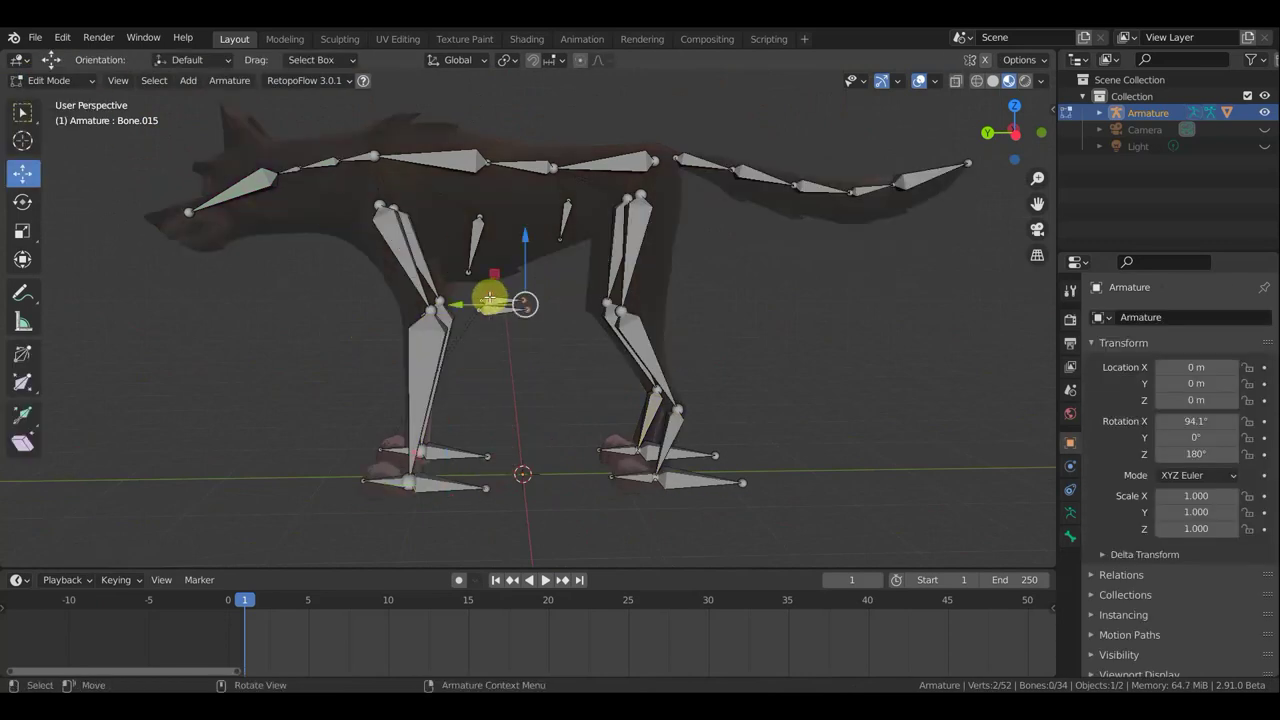
pyautogui.moveTo(521, 343); pyautogui.dragTo(481, 301)
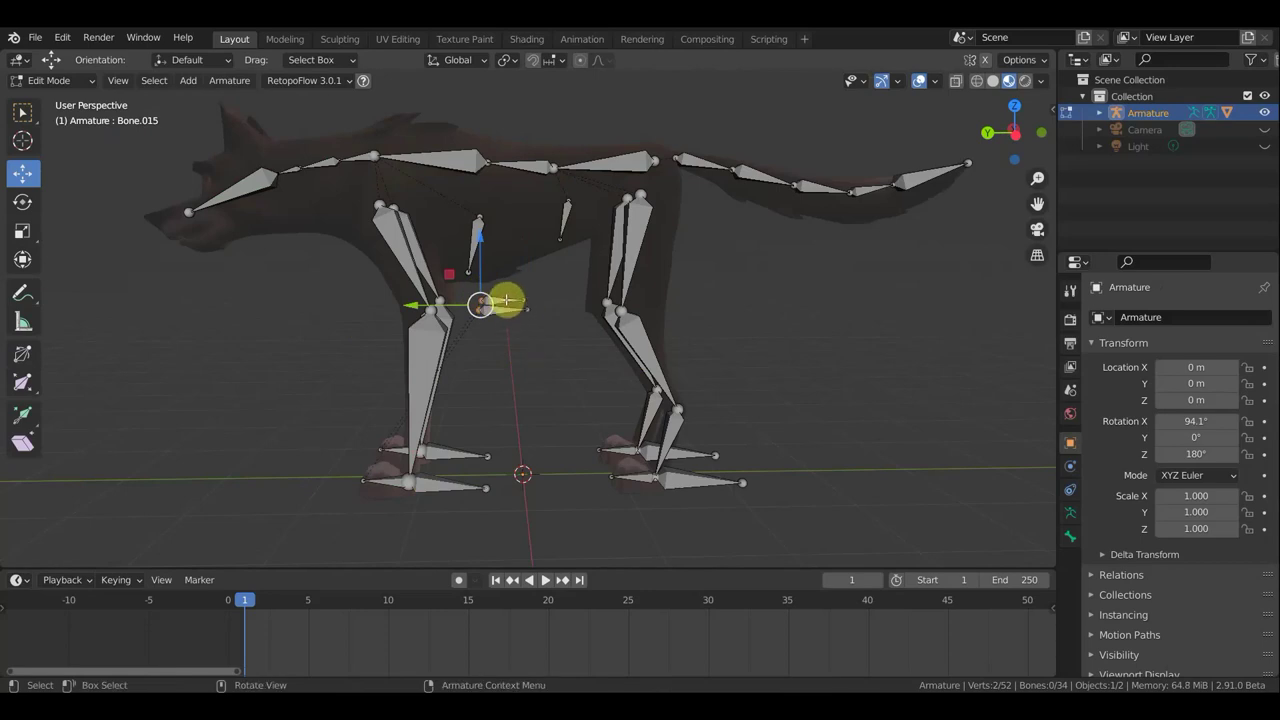
pyautogui.click(509, 310)
pyautogui.keyDown('shift'); pyautogui.click(509, 318); pyautogui.keyUp('shift')
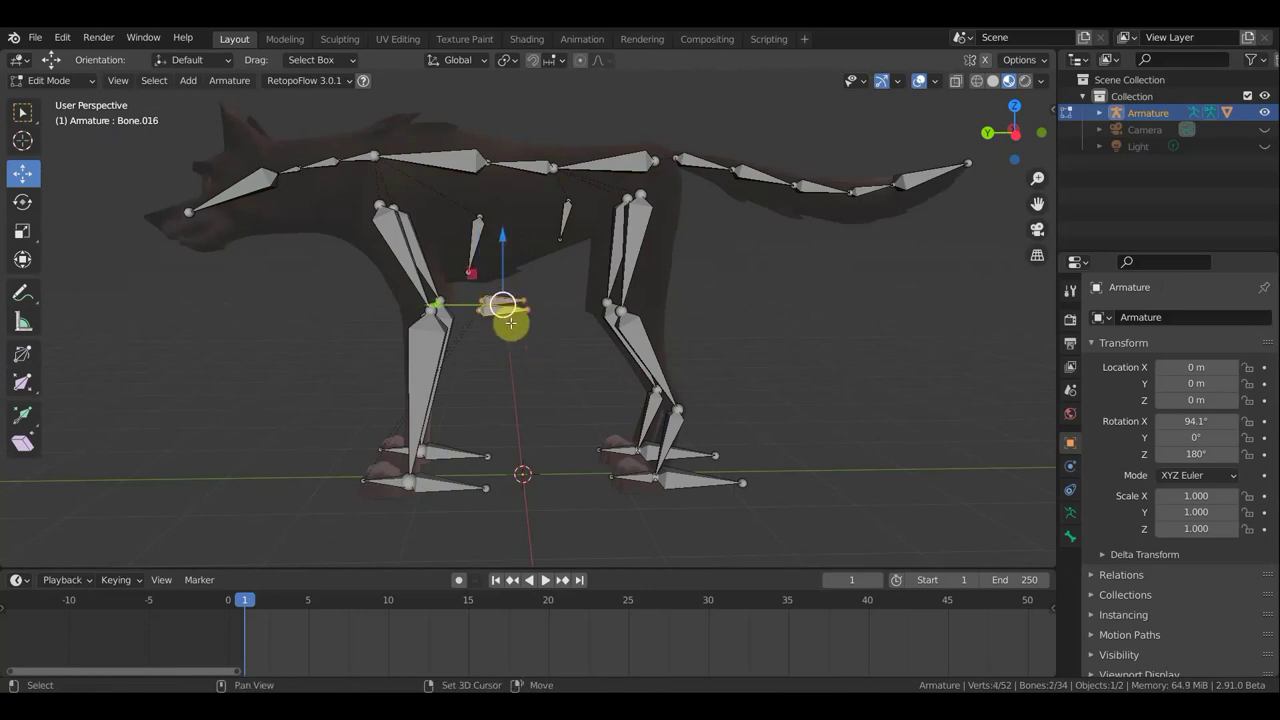
pyautogui.press('x')
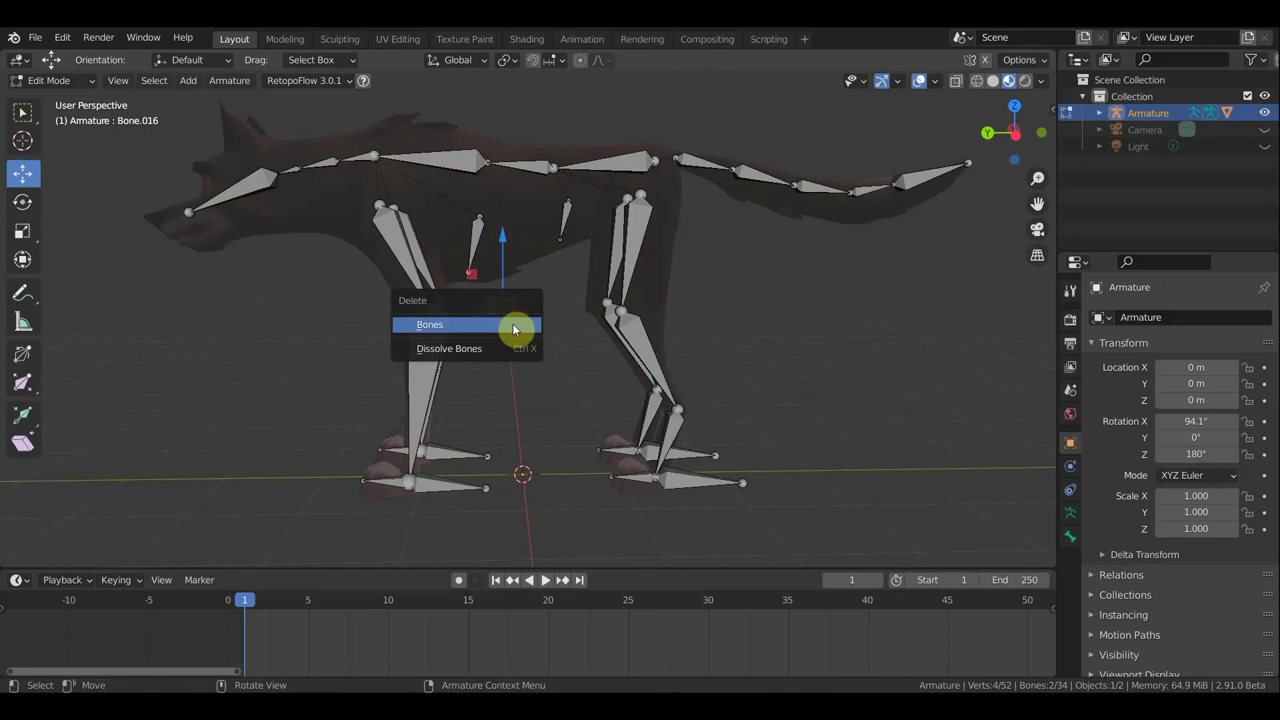
pyautogui.click(512, 323)
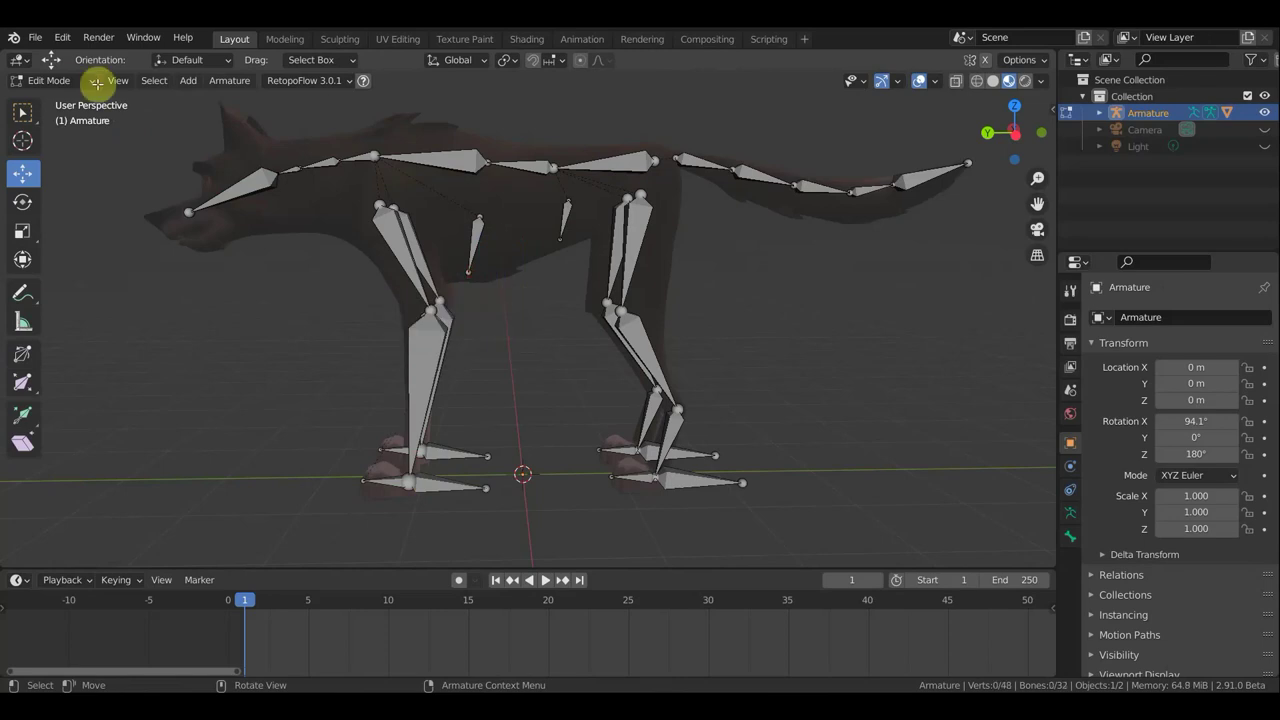
pyautogui.click(38, 80)
pyautogui.click(65, 135)
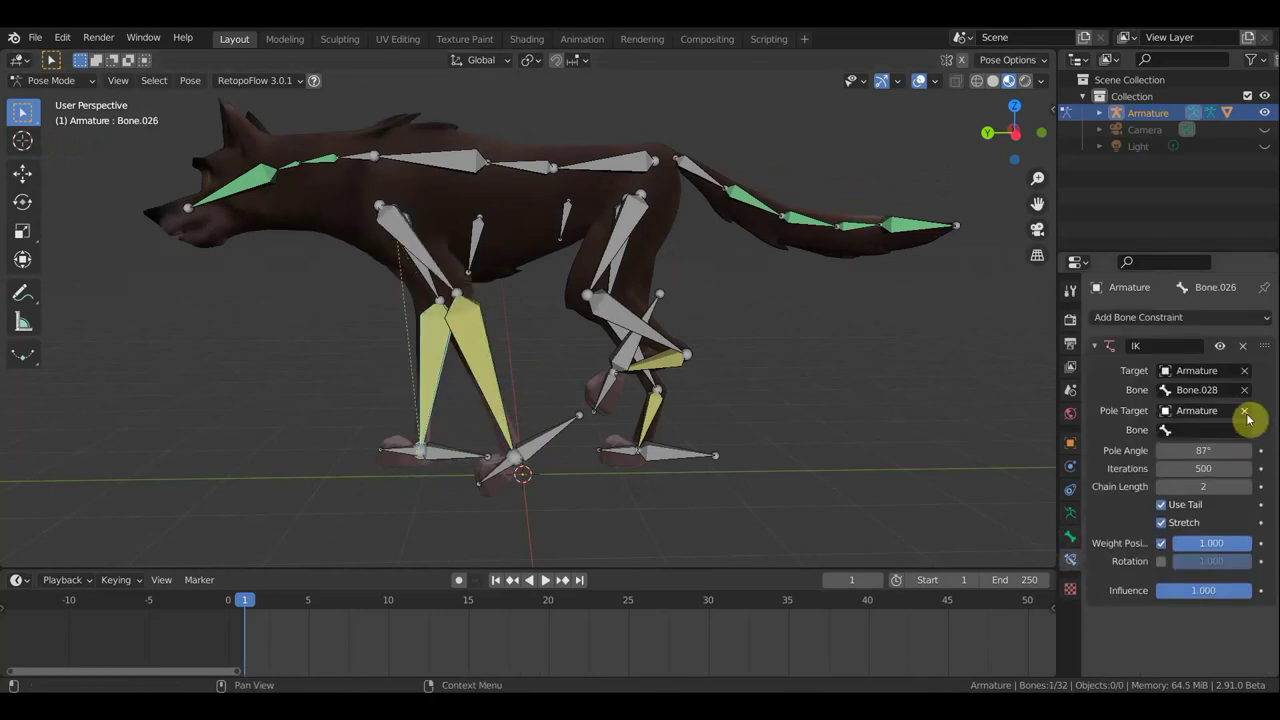
# Clear the front leg IK's pole target and rotate the constrained leg bone.
pyautogui.click(1244, 410)
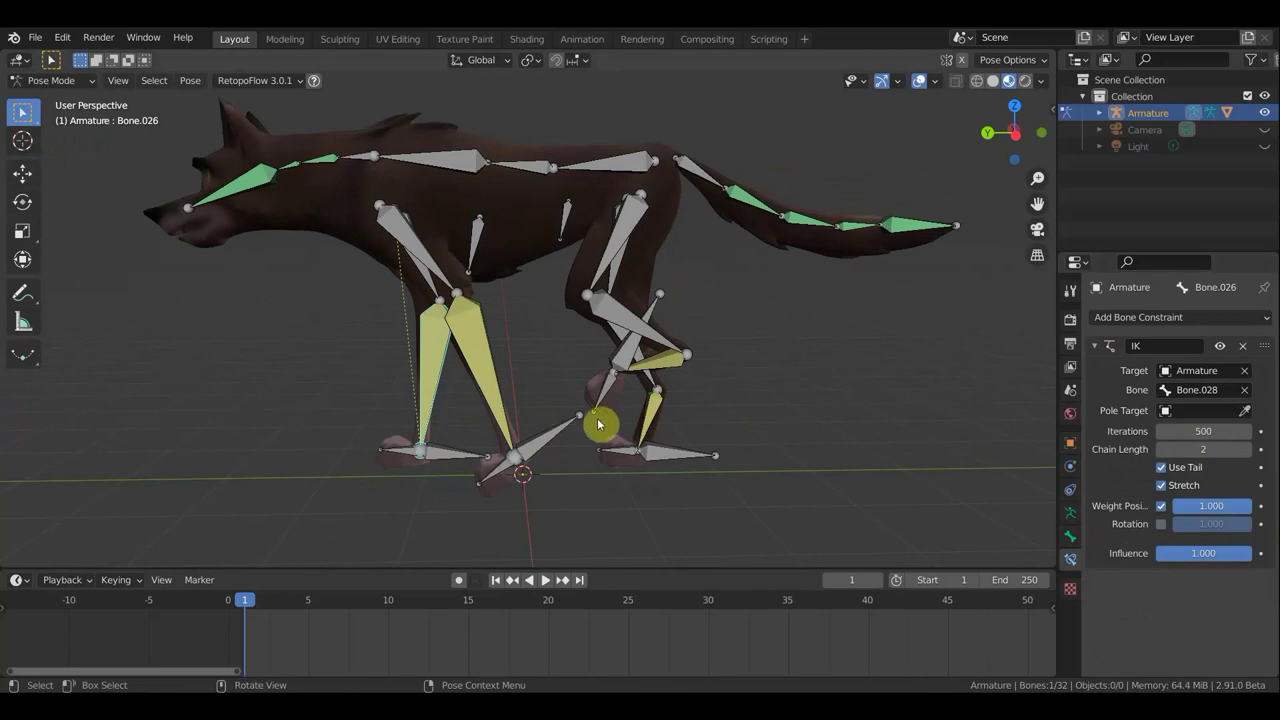
pyautogui.press('r')
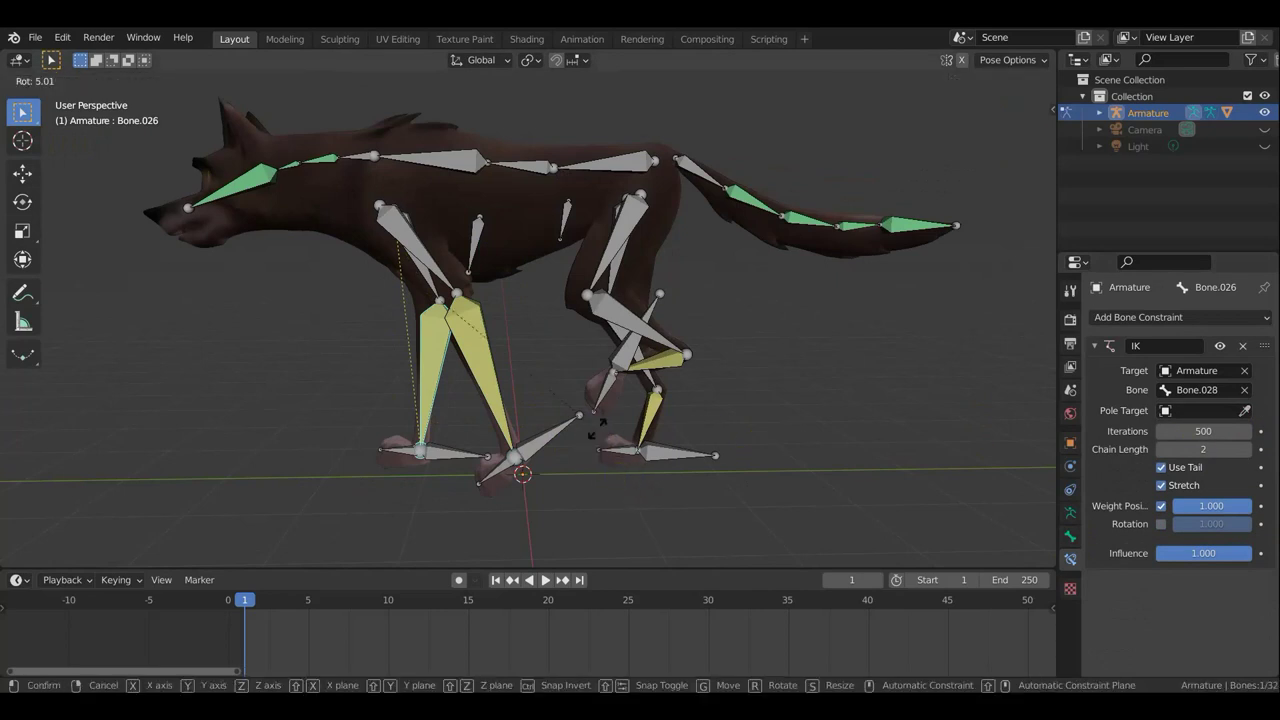
pyautogui.click(590, 452)
# Rotate and reposition the front foot control bone in the right side view.
pyautogui.click(557, 444)
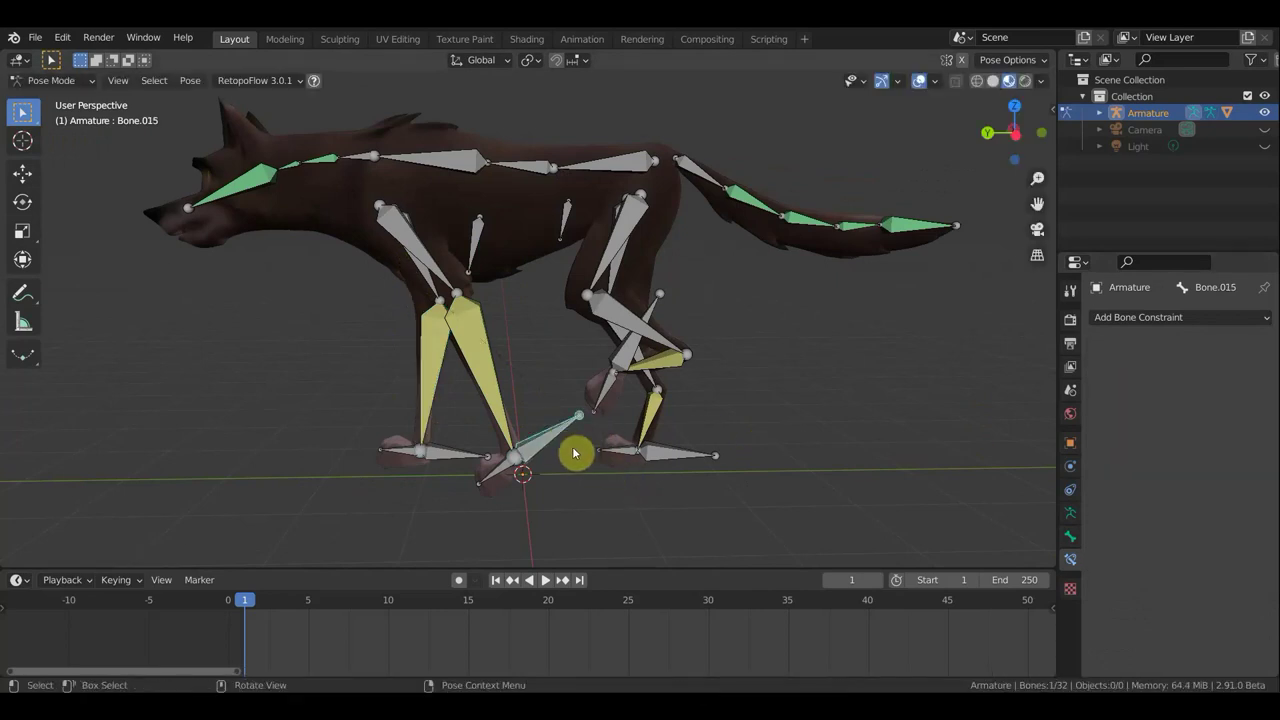
pyautogui.press('r')
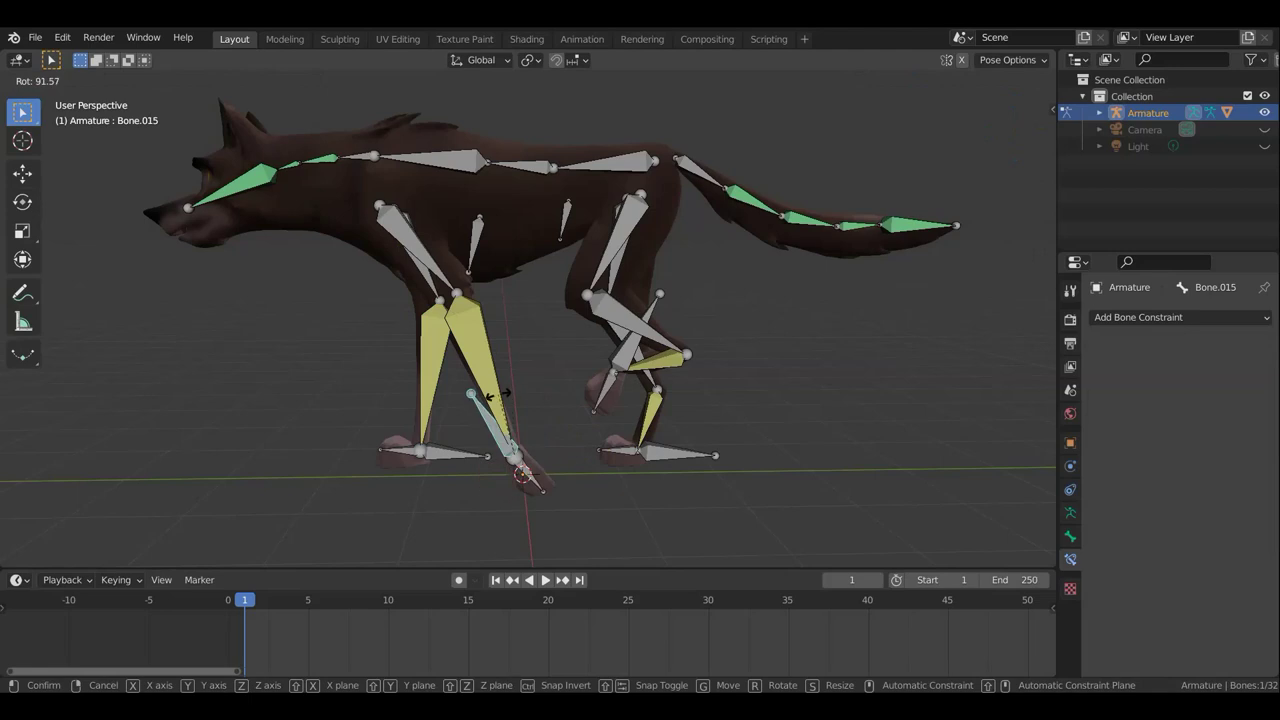
pyautogui.click(559, 419)
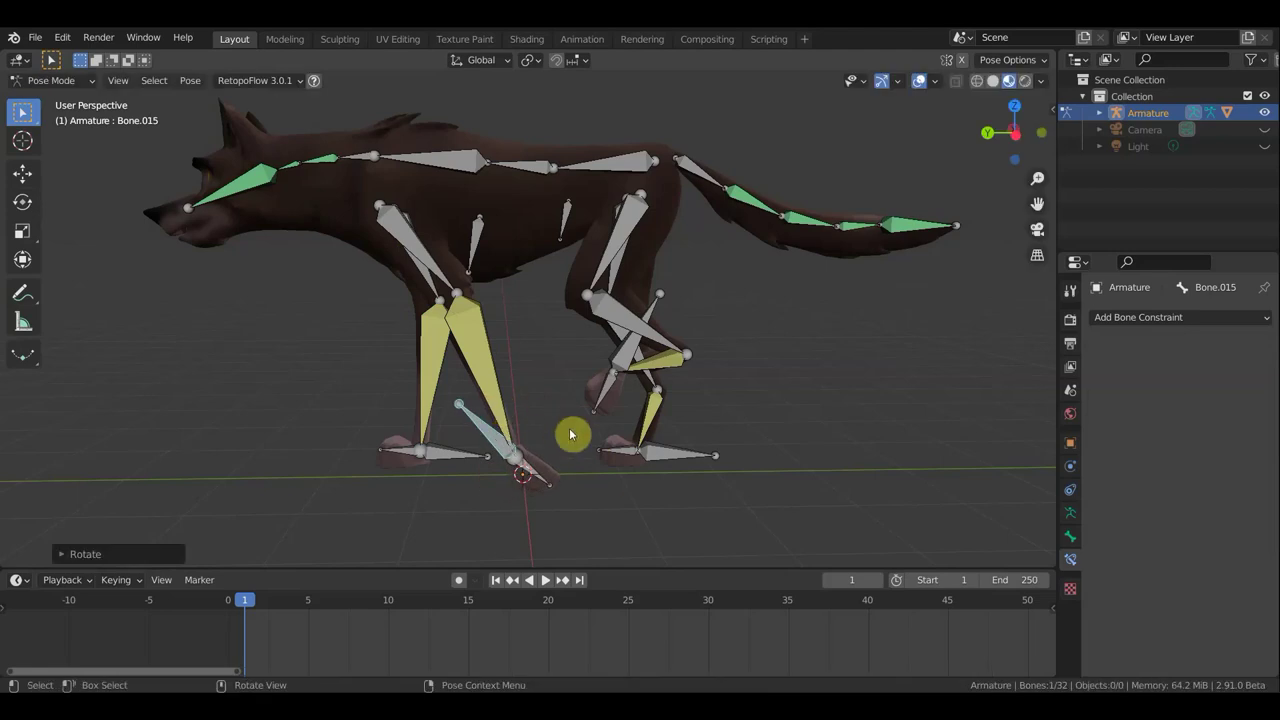
pyautogui.press('g')
pyautogui.click(559, 423)
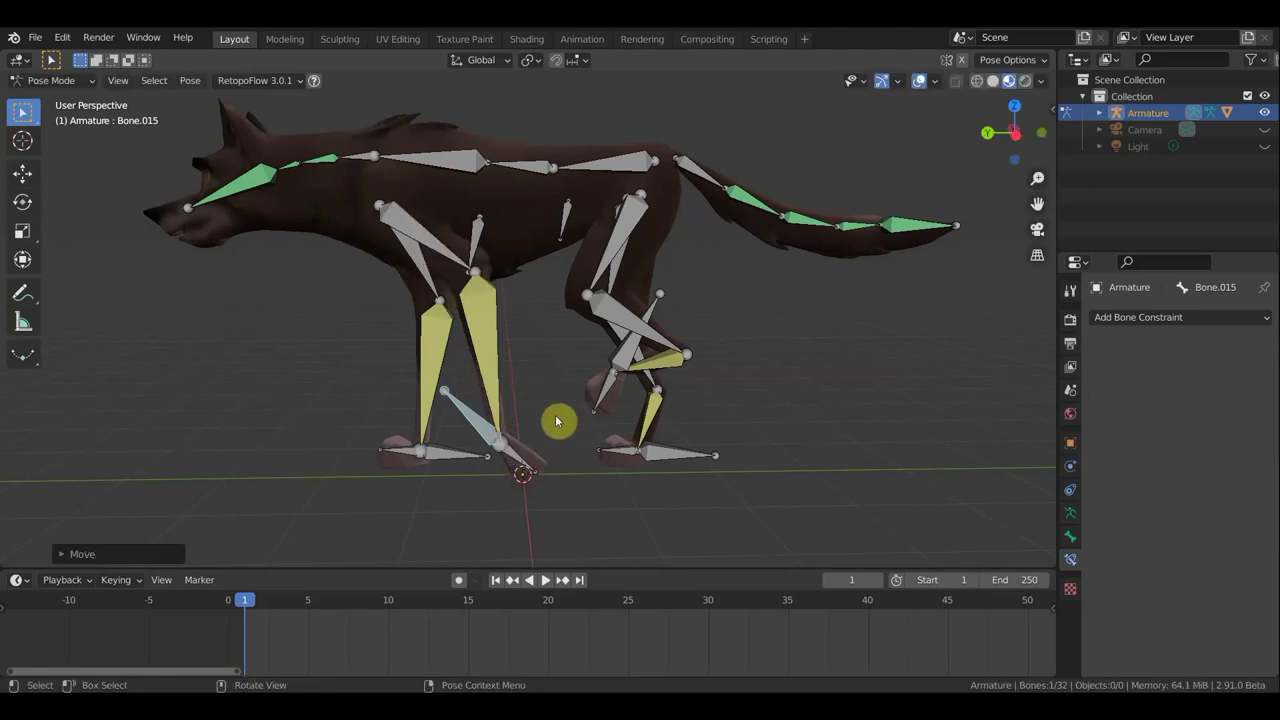
pyautogui.press('KP_3')
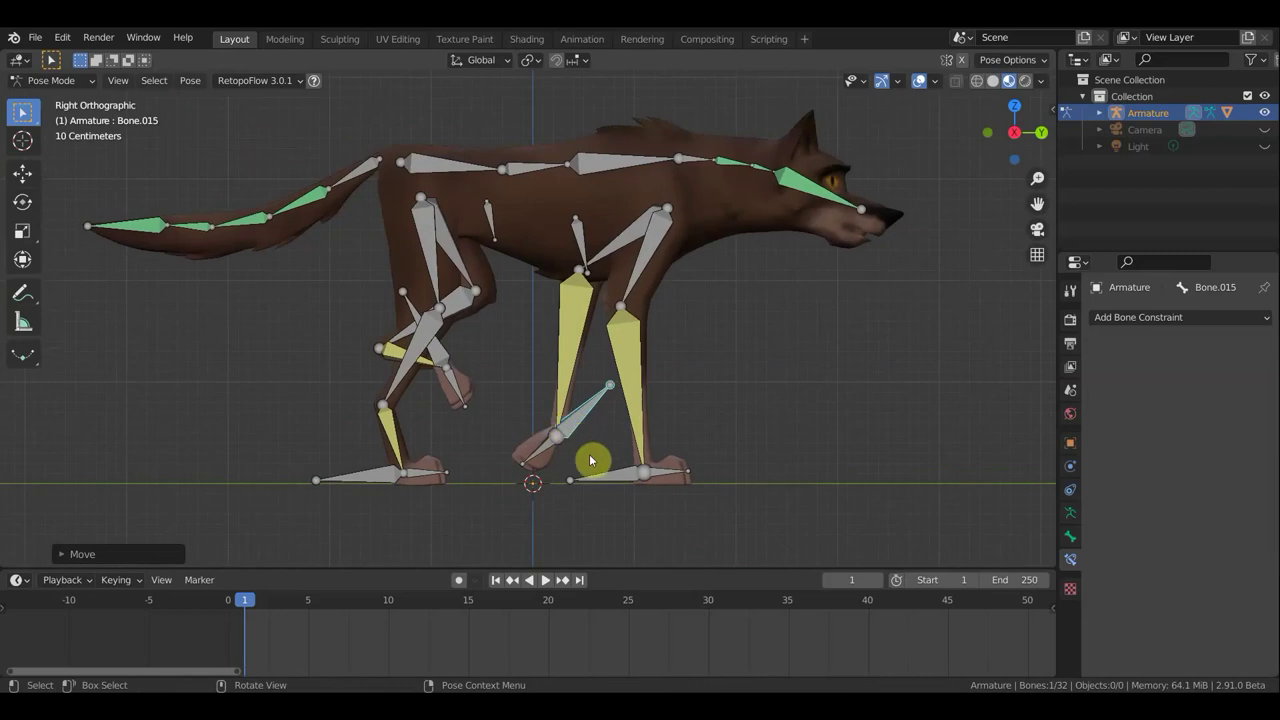
pyautogui.press('g')
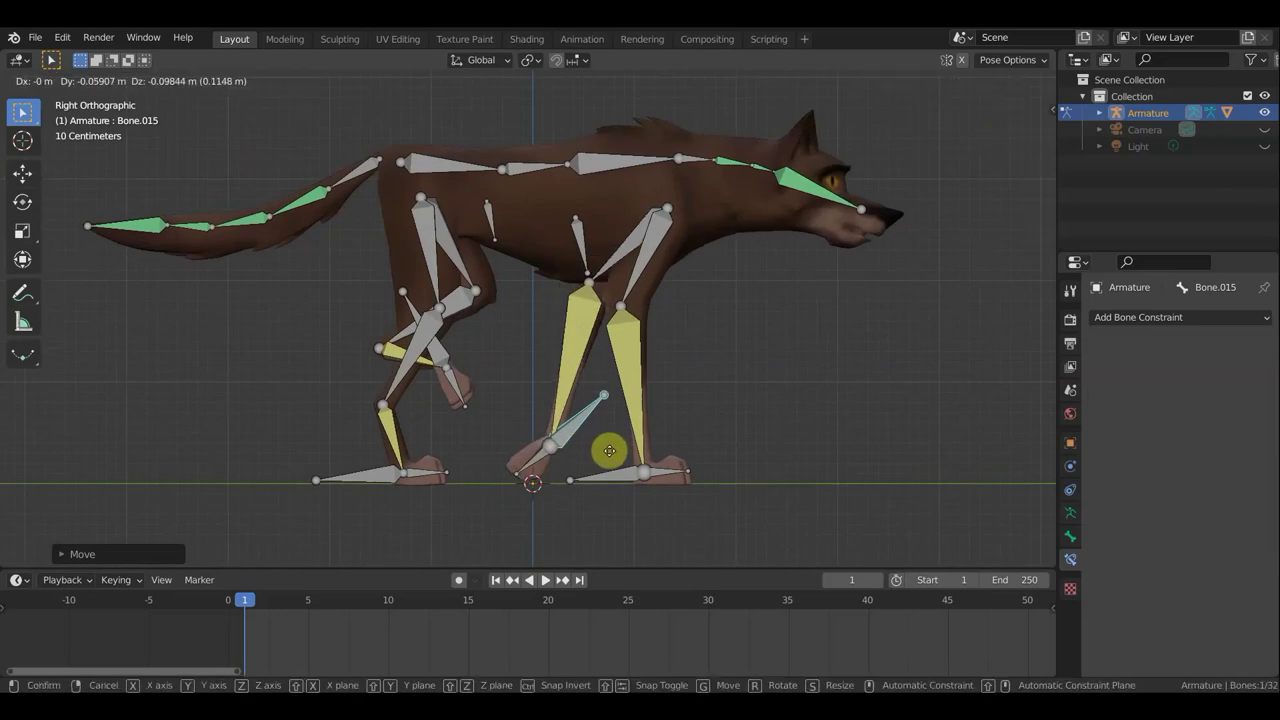
pyautogui.click(604, 458)
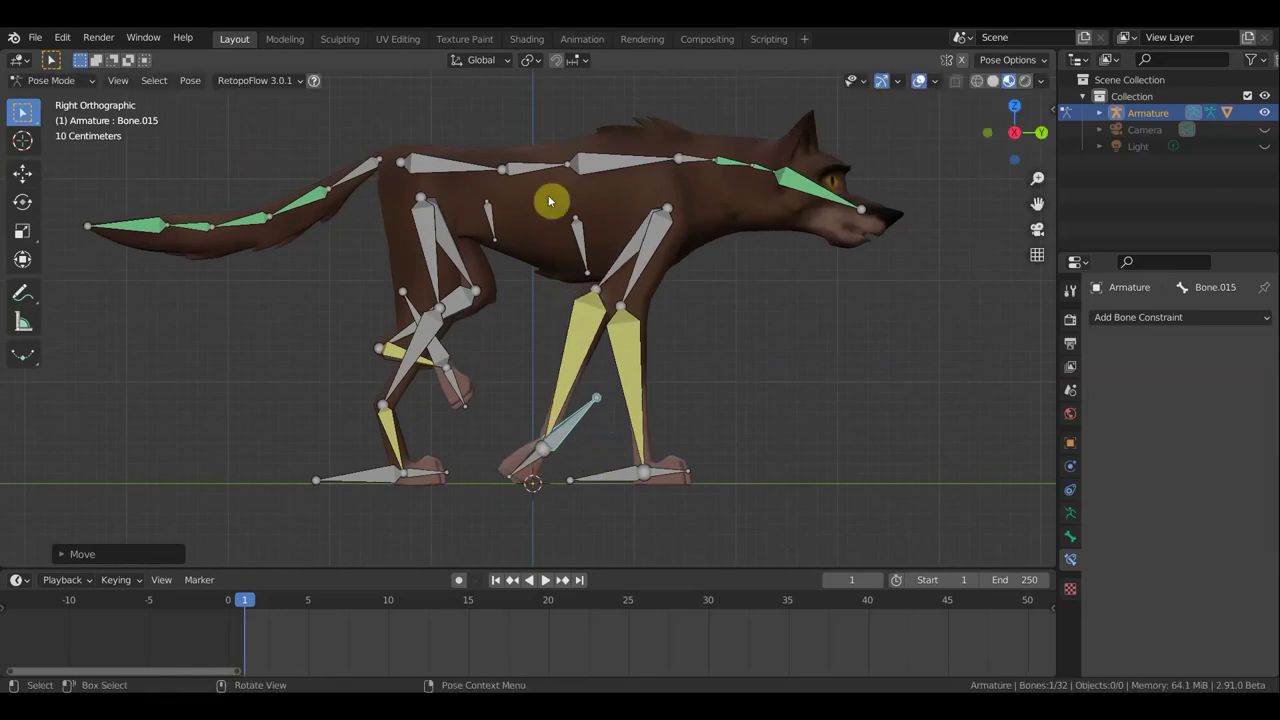
# Move the root bone to shift the wolf's torso back about 0.22 m over its feet.
pyautogui.click(457, 168)
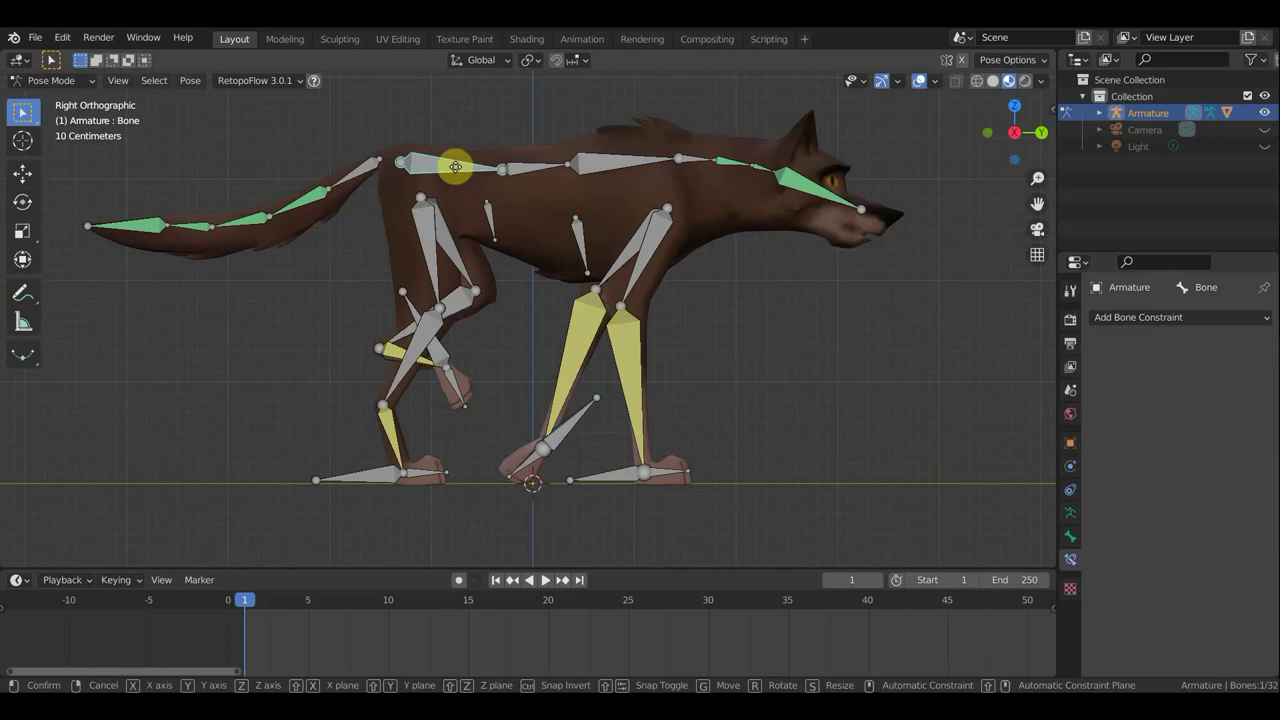
pyautogui.press('g')
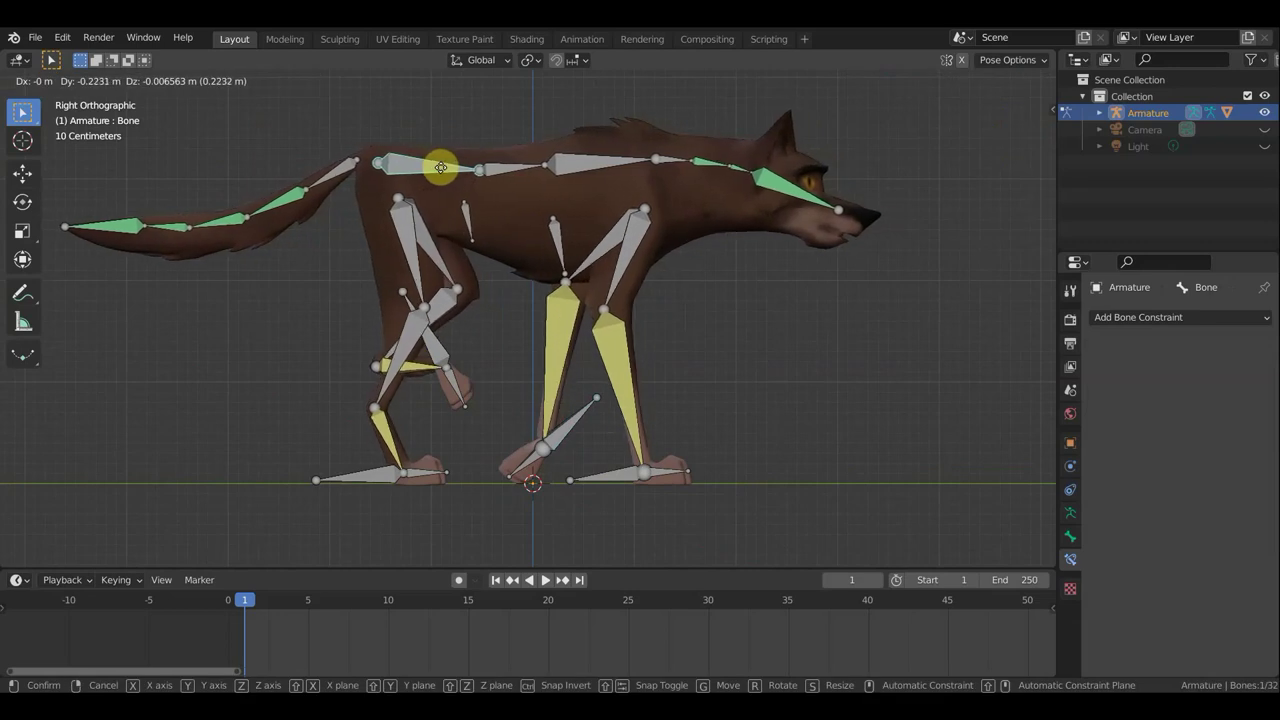
pyautogui.click(442, 167)
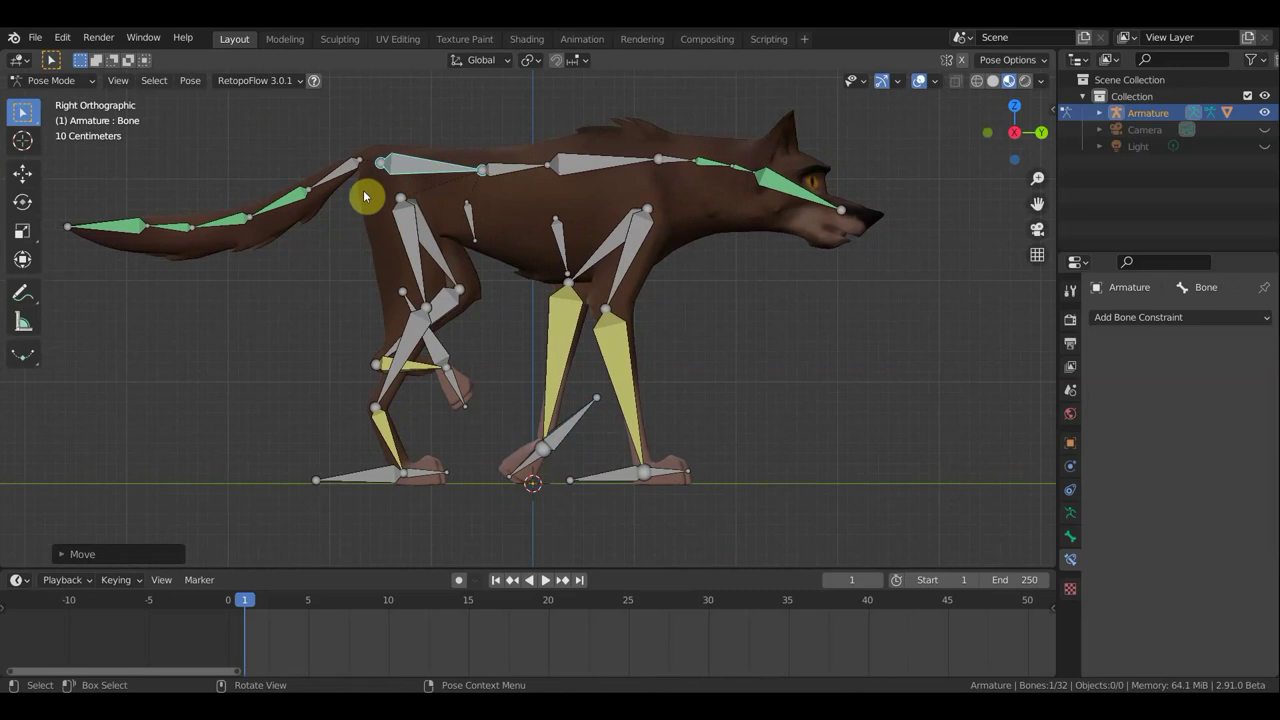
pyautogui.scroll(-3, 345, 172)
pyautogui.click(528, 278)
# Raise the tail, keyframe all bones' Location & Rotation at frame 1, then go to frame 5.
pyautogui.press('r')
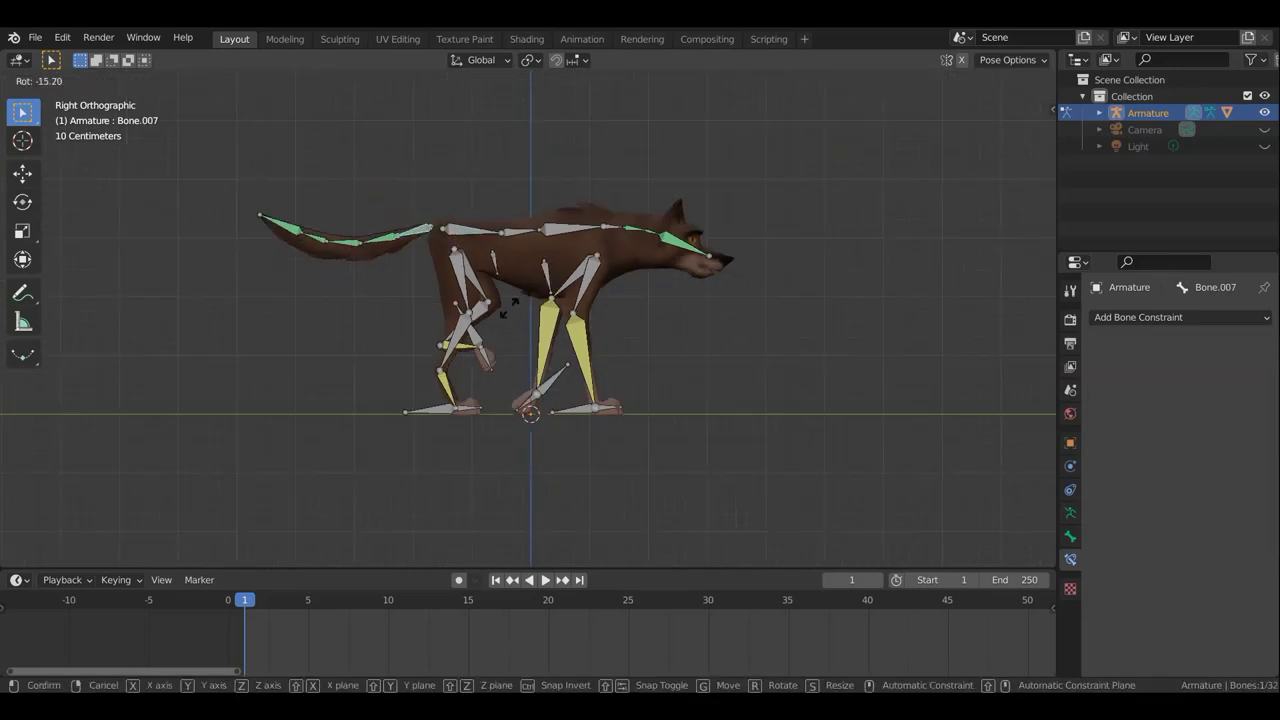
pyautogui.click(384, 266)
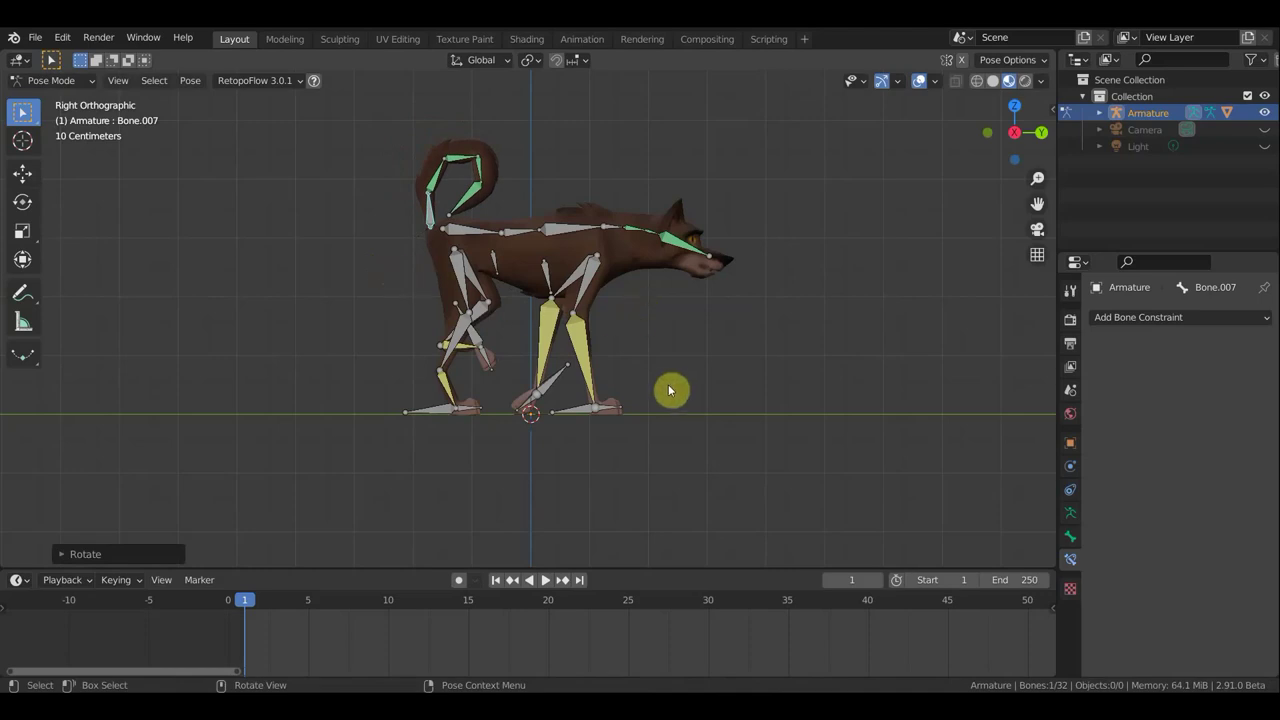
pyautogui.press('a')
pyautogui.press('i')
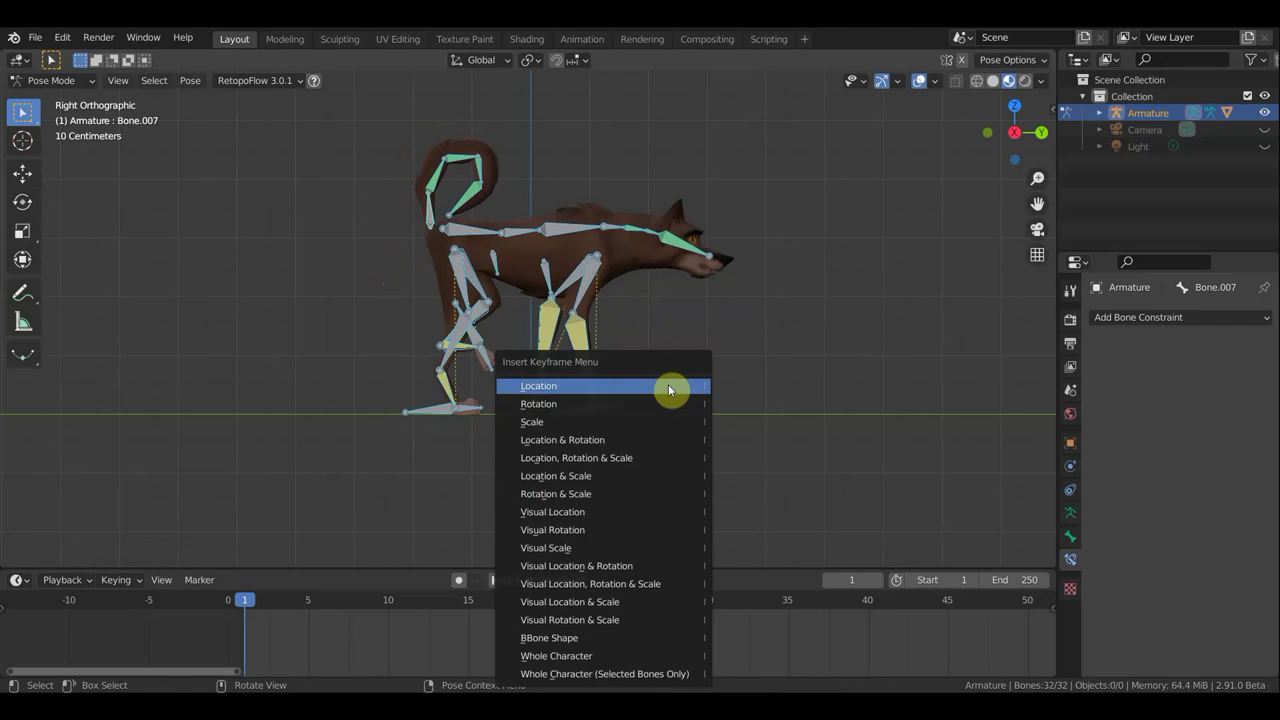
pyautogui.click(607, 439)
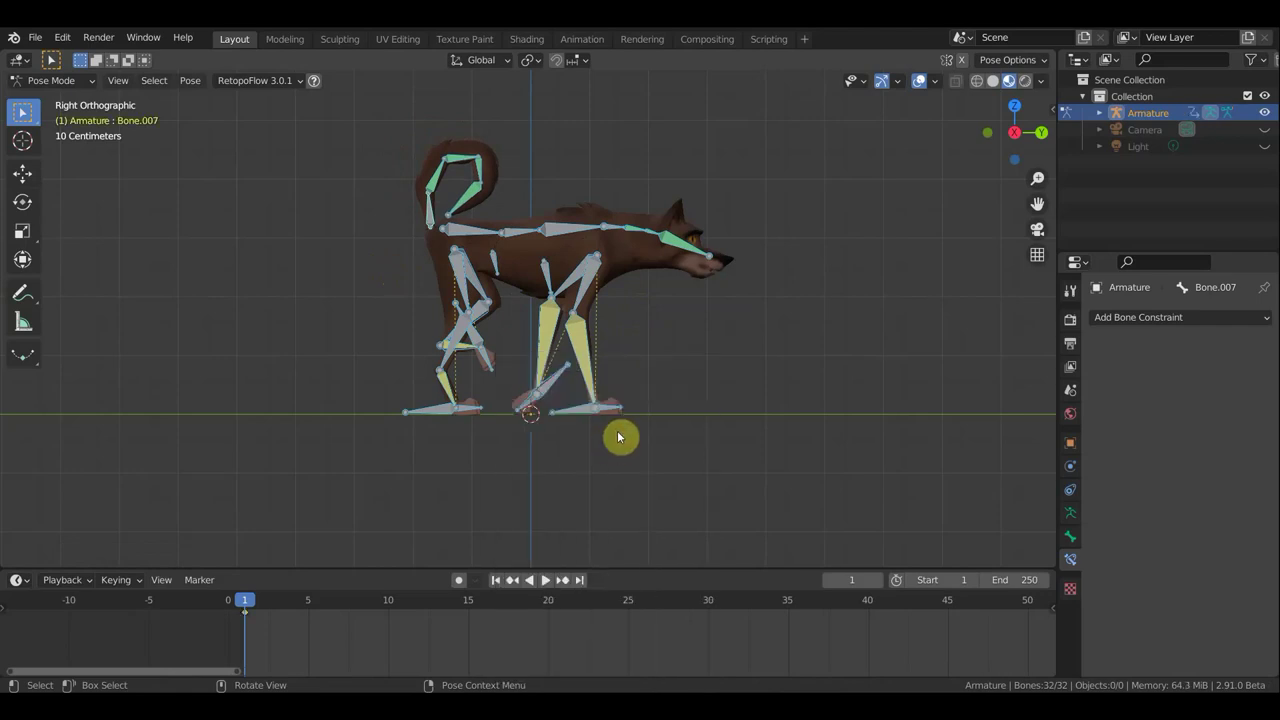
pyautogui.click(309, 605)
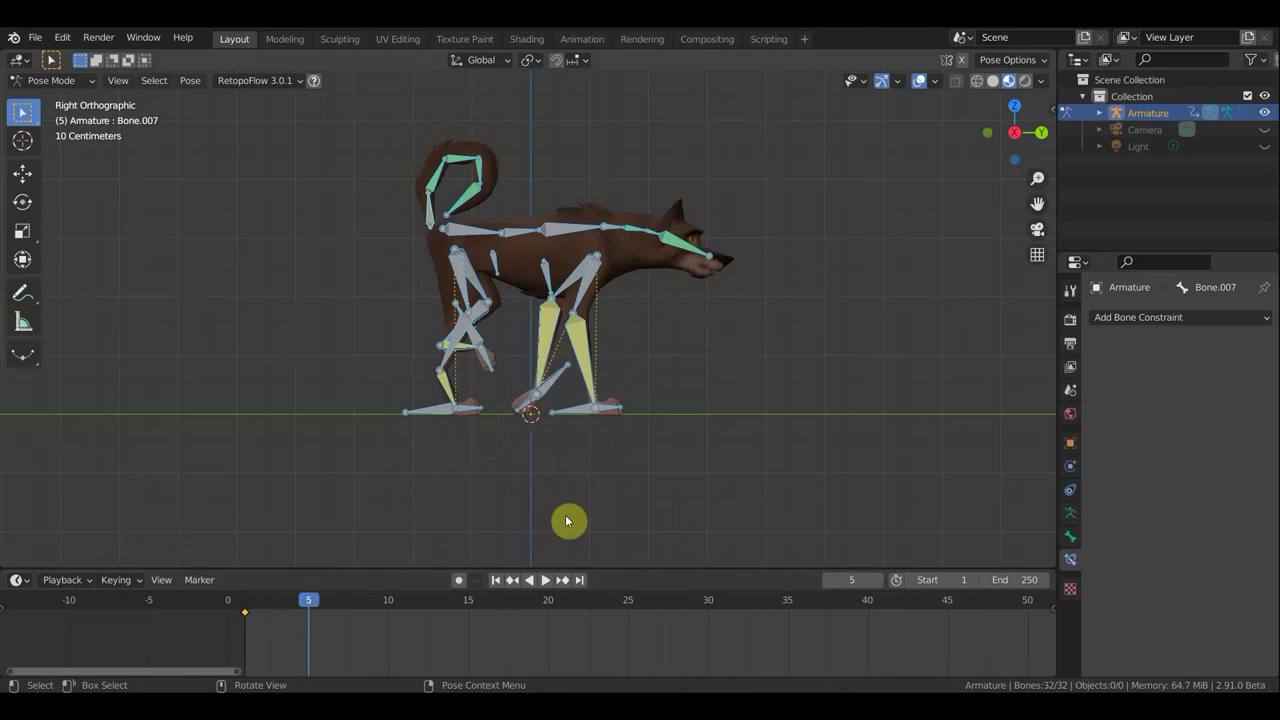
# At frame 1, rotate the wolf's head bone so the raised head points forward.
pyautogui.click(617, 231)
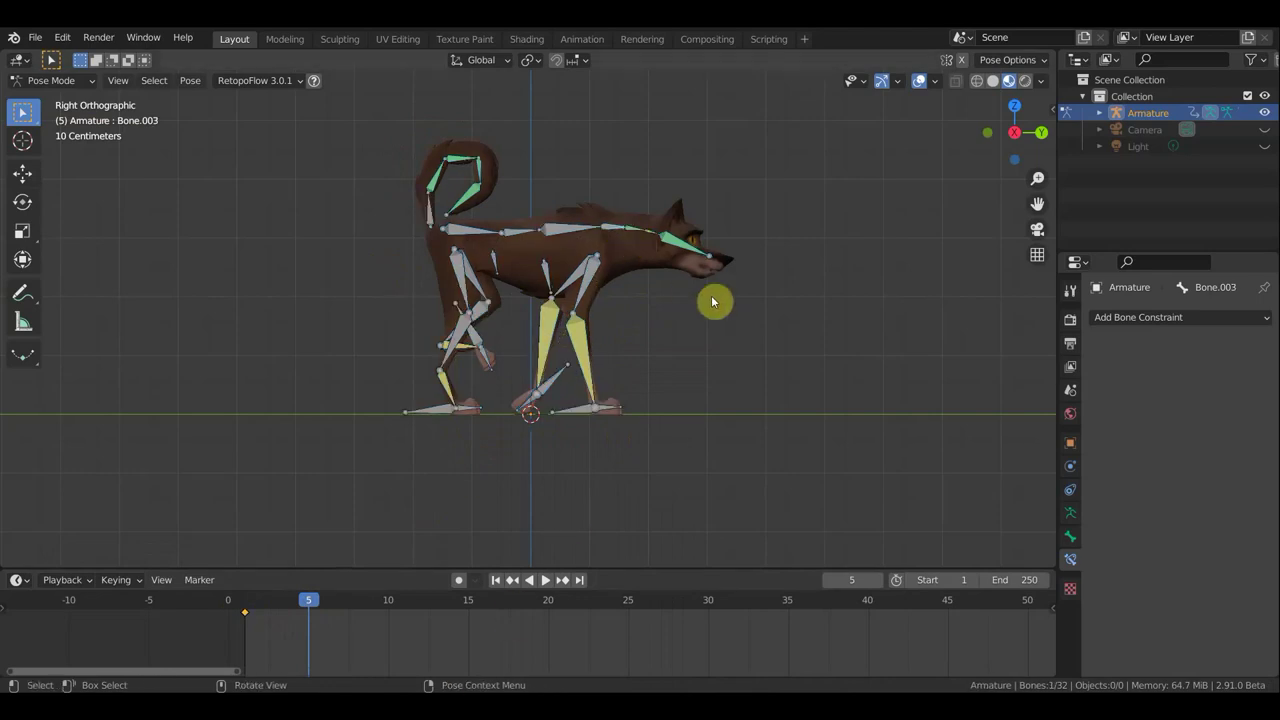
pyautogui.click(245, 600)
pyautogui.press('r')
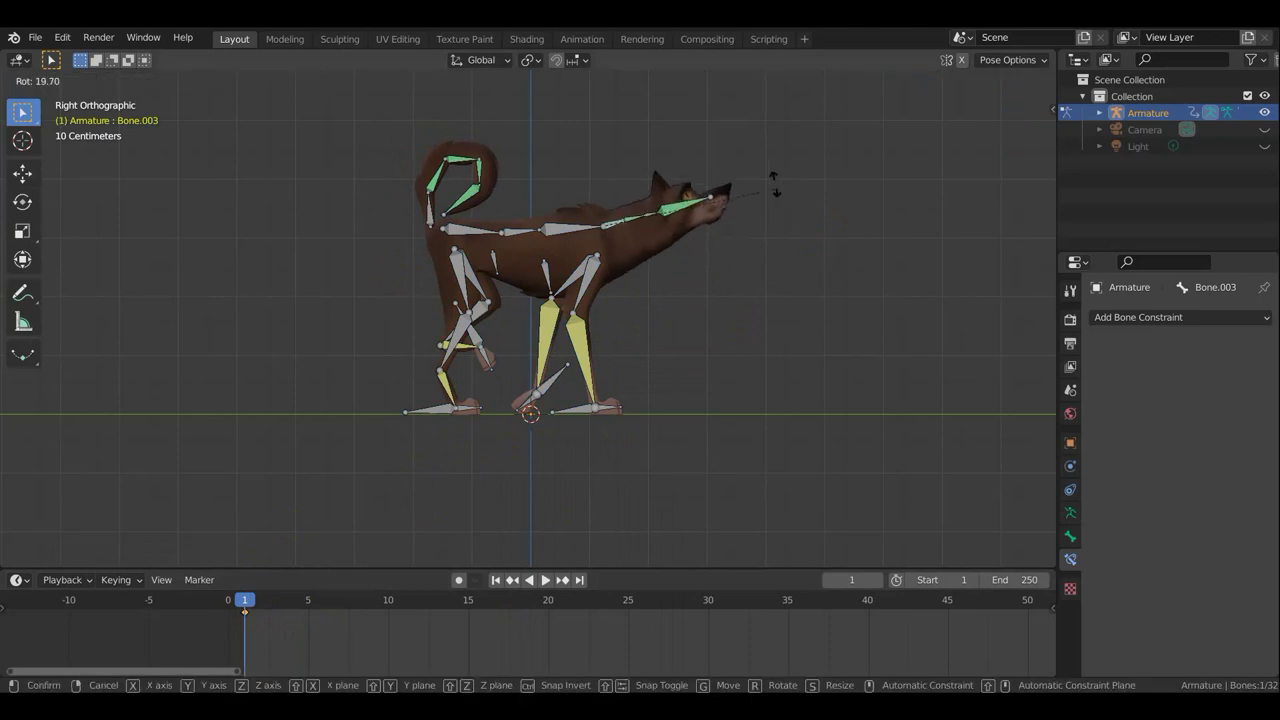
pyautogui.click(741, 150)
pyautogui.click(650, 198)
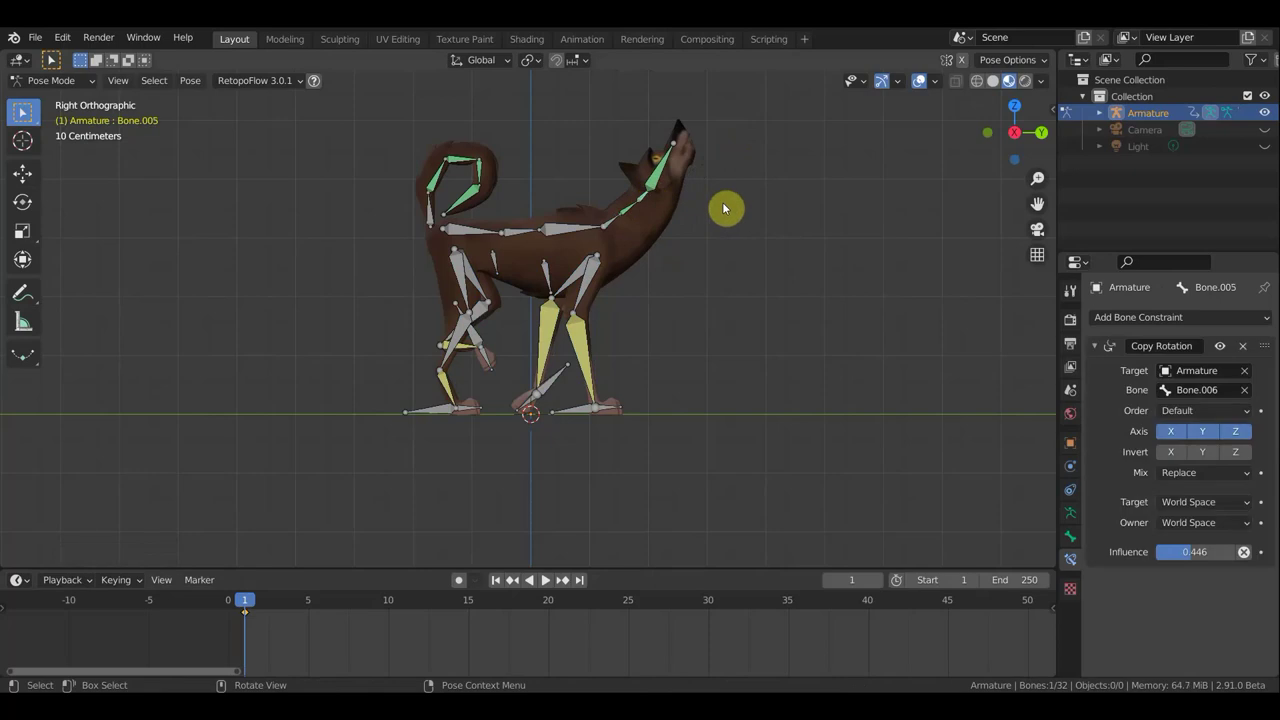
pyautogui.press('r')
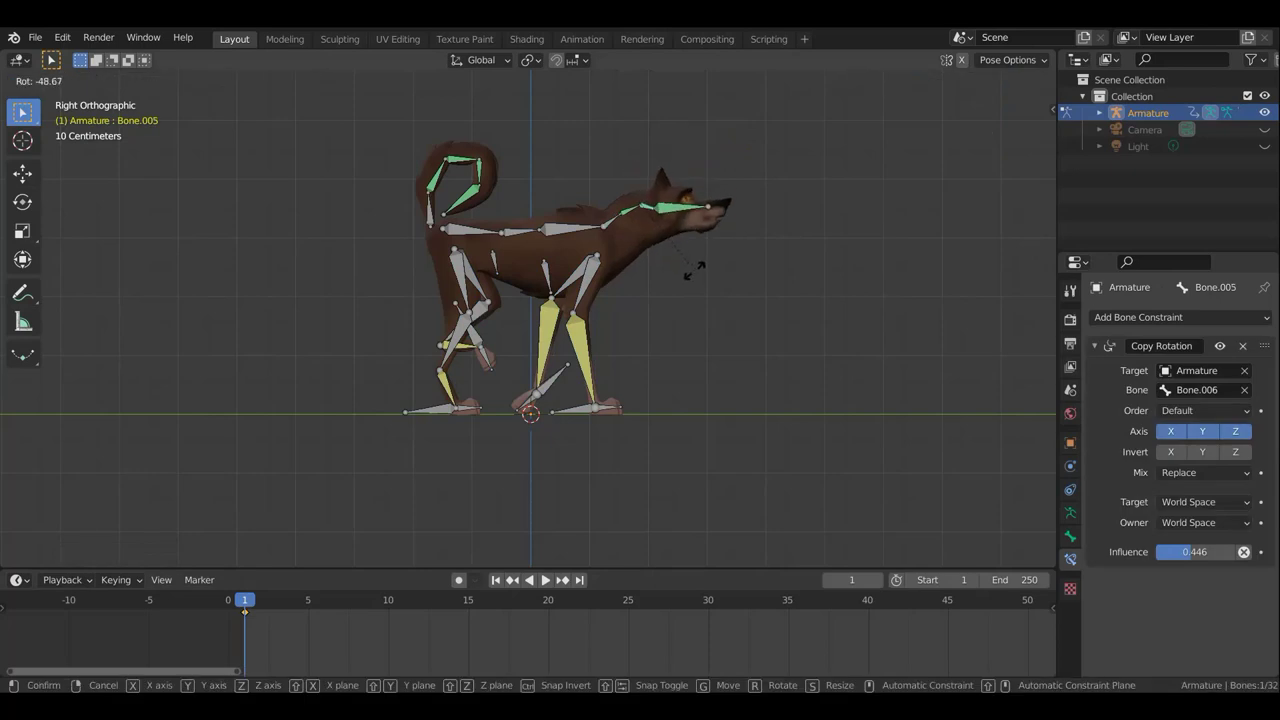
pyautogui.click(694, 280)
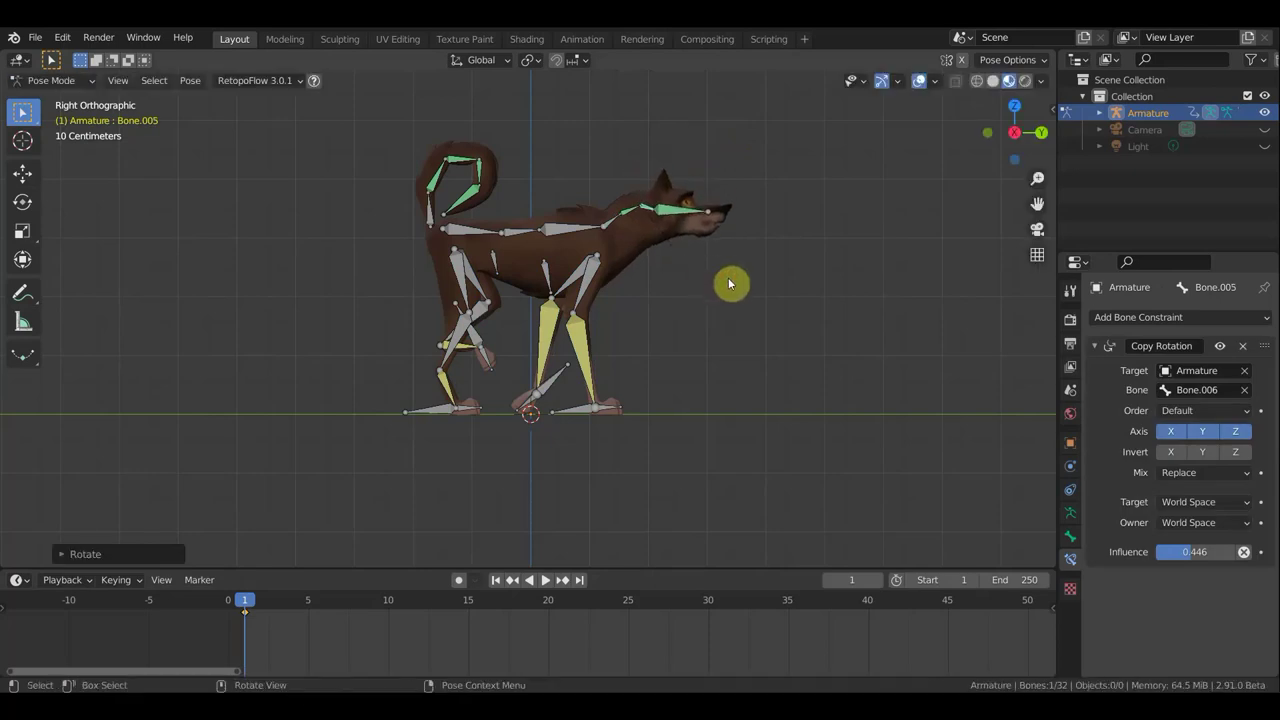
# Key location and rotation for all bones at frame 1, then move to frame 5.
pyautogui.press('a')
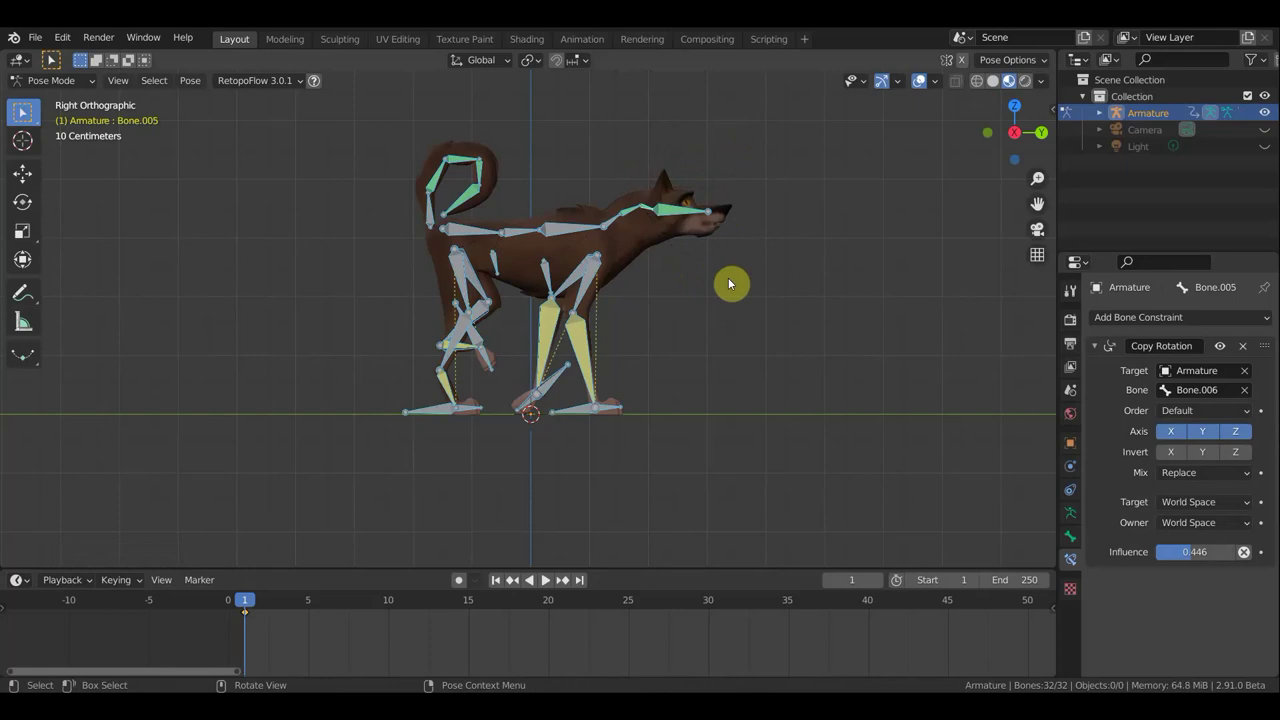
pyautogui.press('i')
pyautogui.click(729, 276)
pyautogui.click(306, 606)
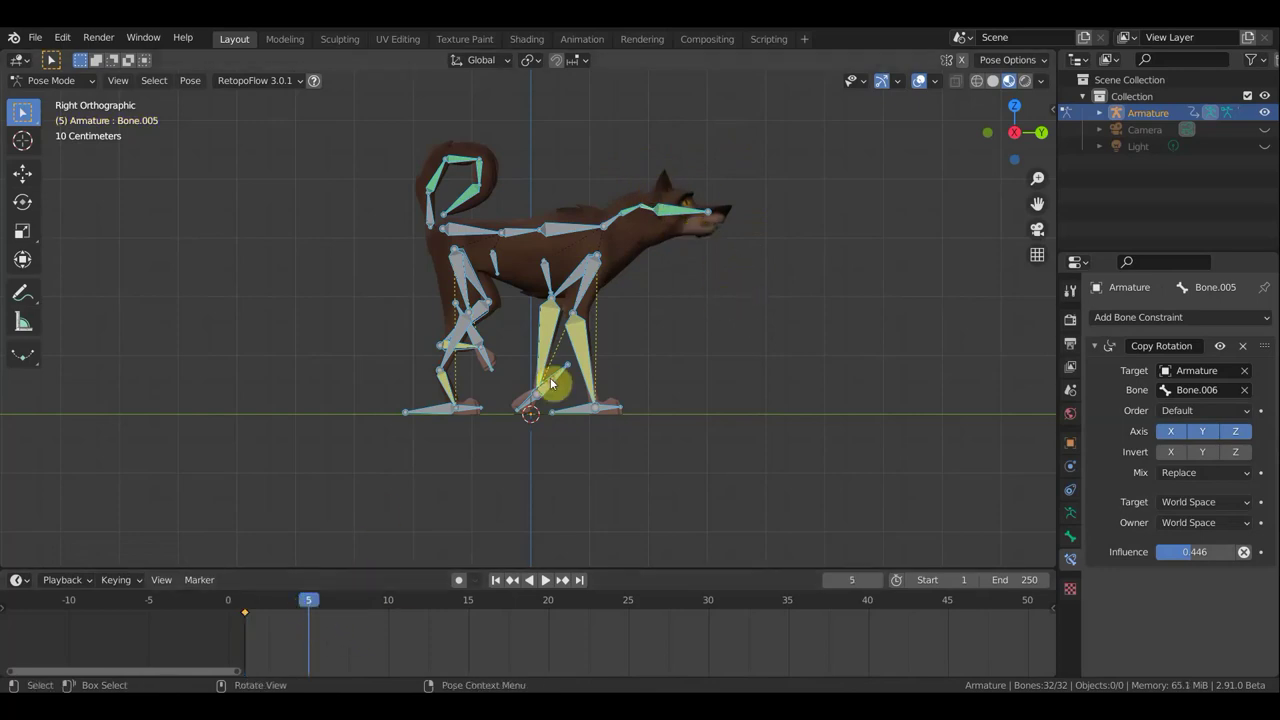
# Lift the front foot control off the ground and pull the rear foot back behind the body.
pyautogui.click(536, 401)
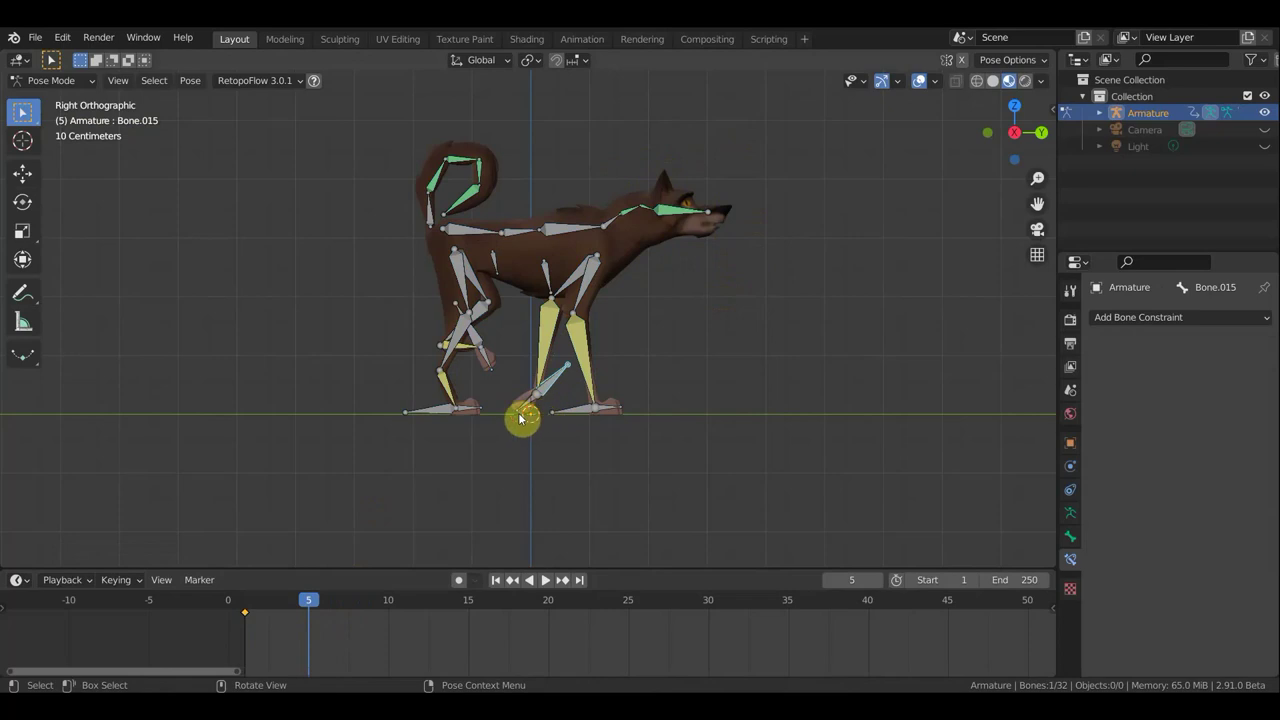
pyautogui.moveTo(545, 415)
pyautogui.mouseDown()
pyautogui.moveTo(540, 395)
pyautogui.moveTo(568, 380)
pyautogui.moveTo(552, 378)
pyautogui.mouseUp()
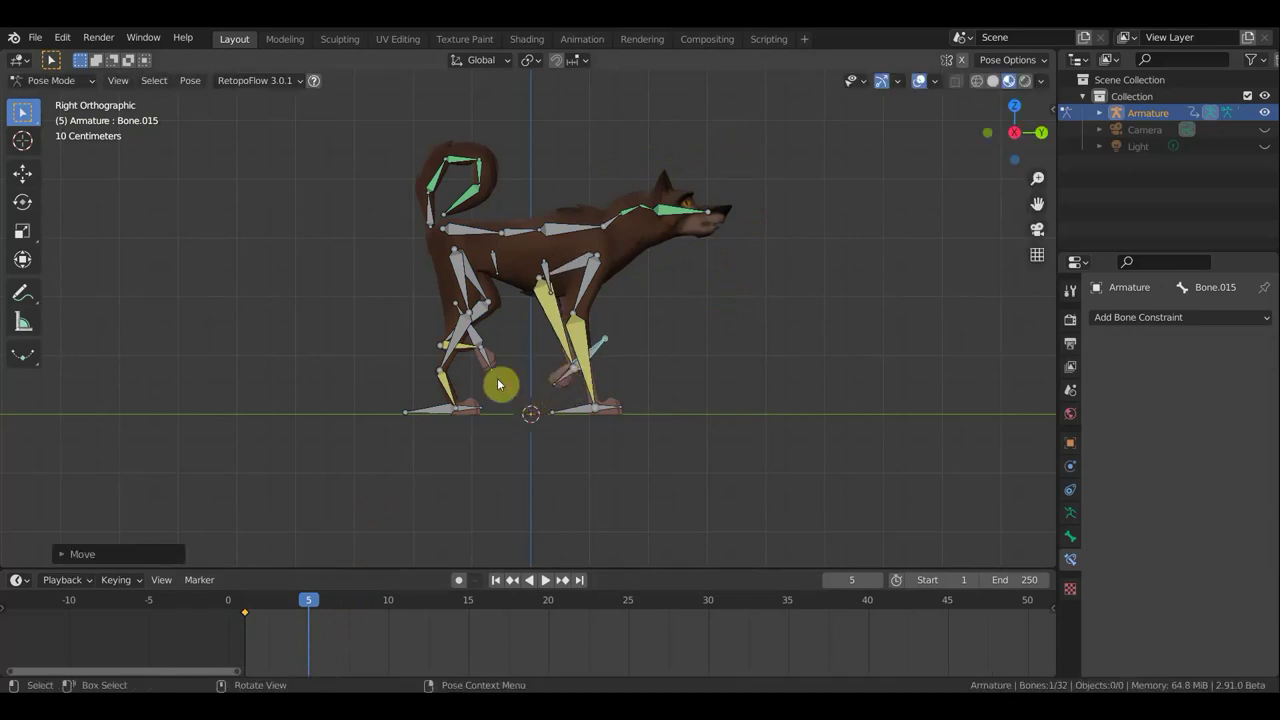
pyautogui.click(428, 415)
pyautogui.moveTo(448, 412); pyautogui.dragTo(376, 408)
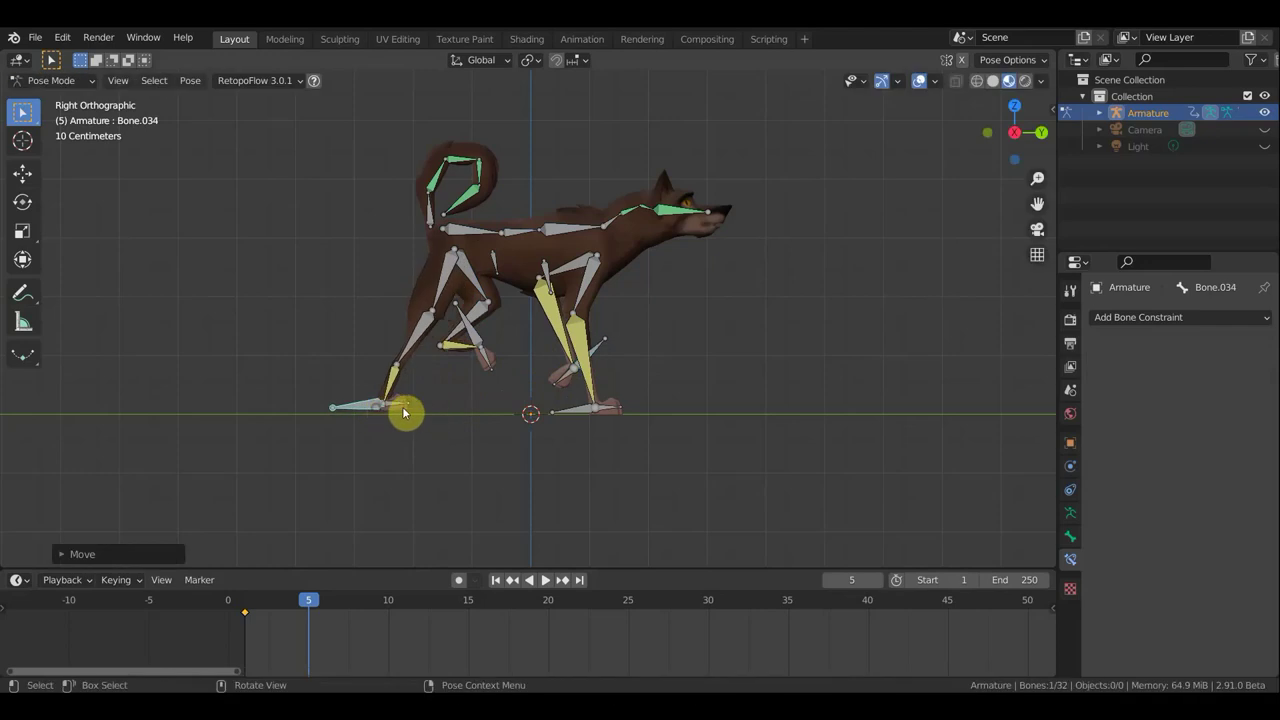
# Lower the hind lower-leg bone toward the ground, rotating and repositioning it.
pyautogui.click(478, 350)
pyautogui.press('g')
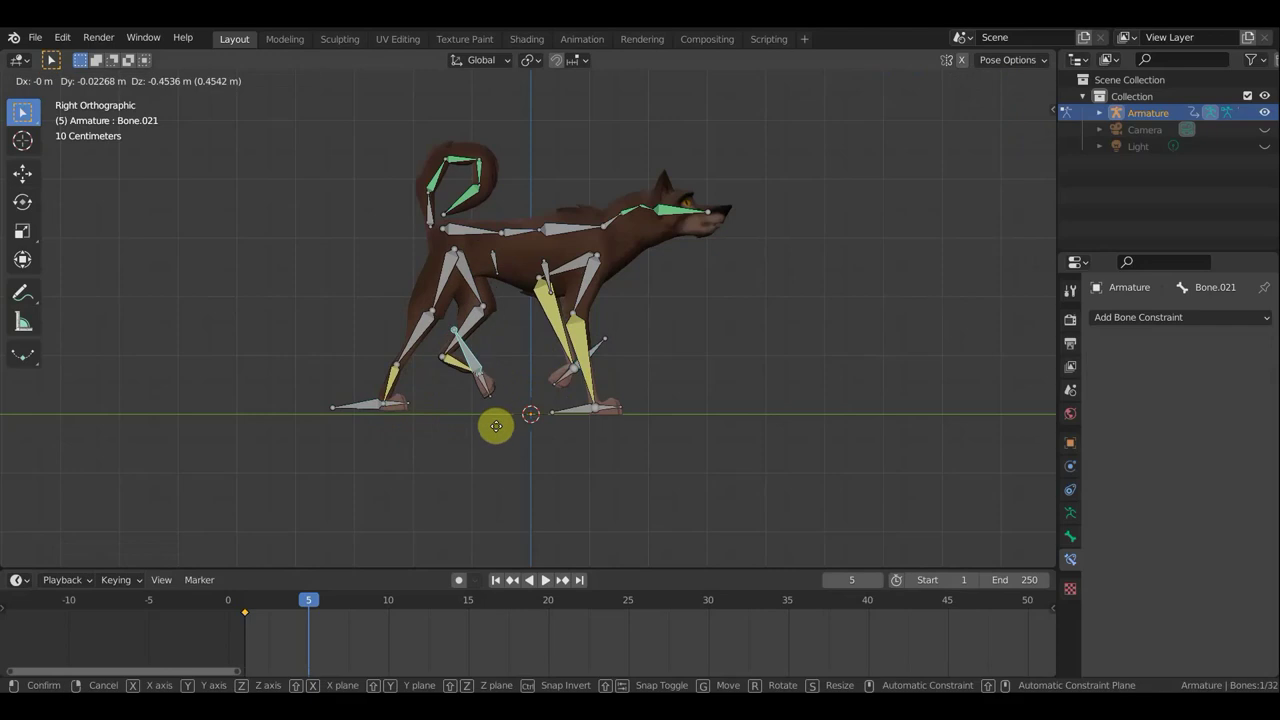
pyautogui.click(497, 448)
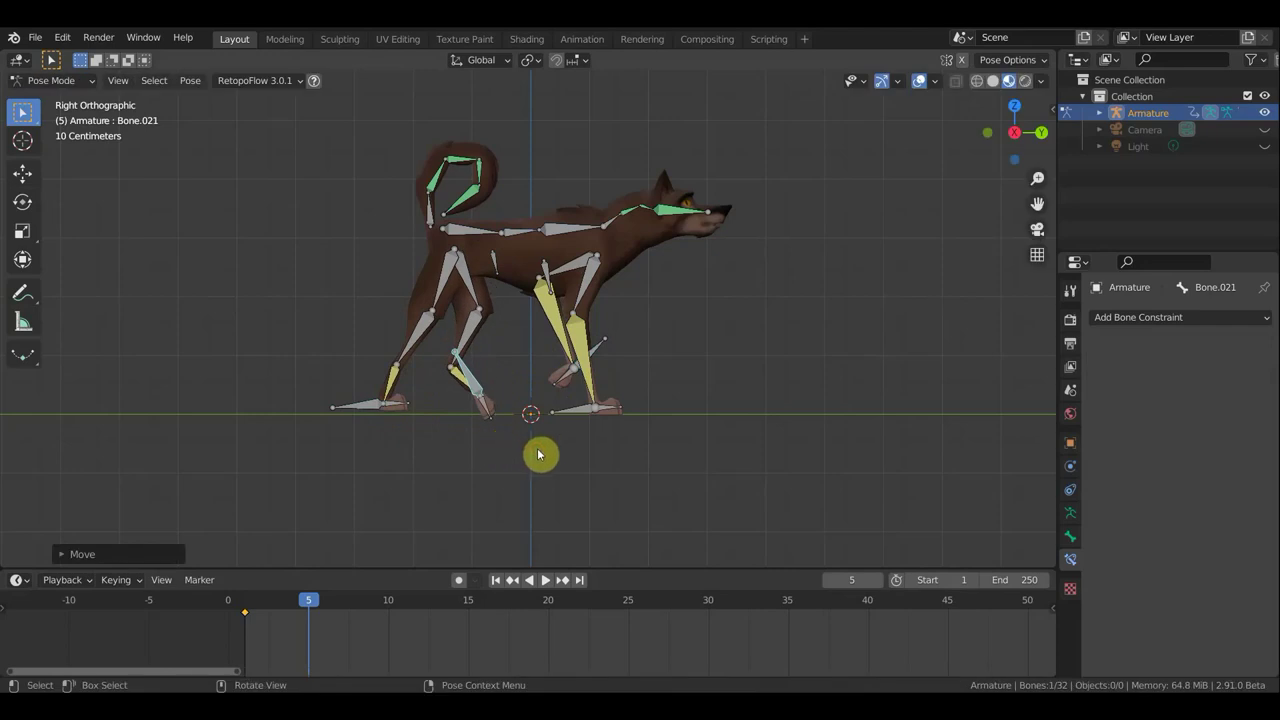
pyautogui.press('r')
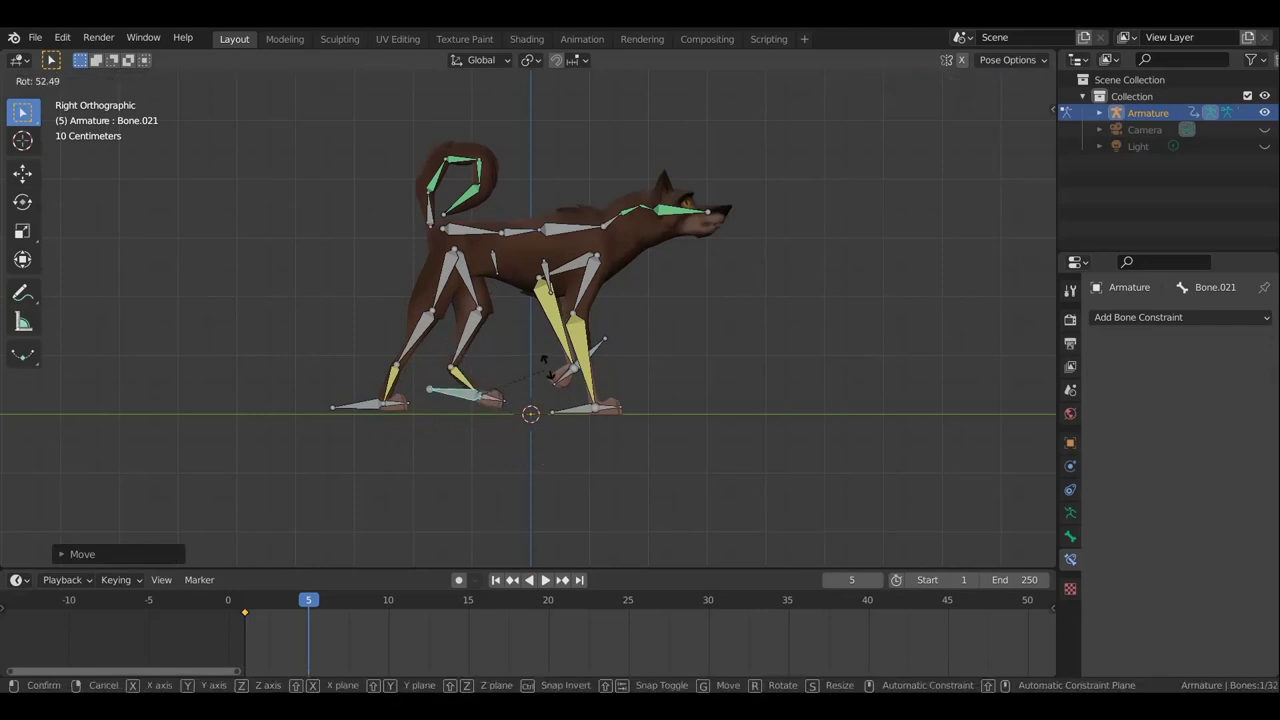
pyautogui.click(543, 367)
pyautogui.press('g')
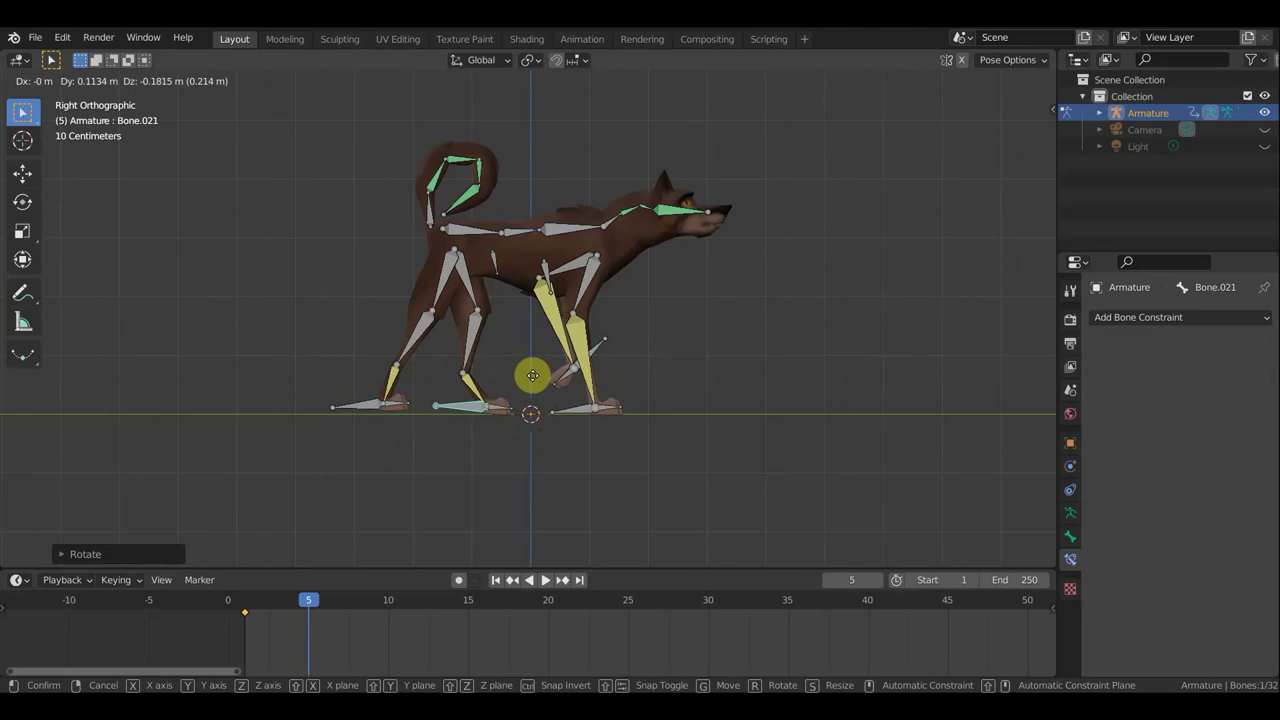
pyautogui.click(533, 375)
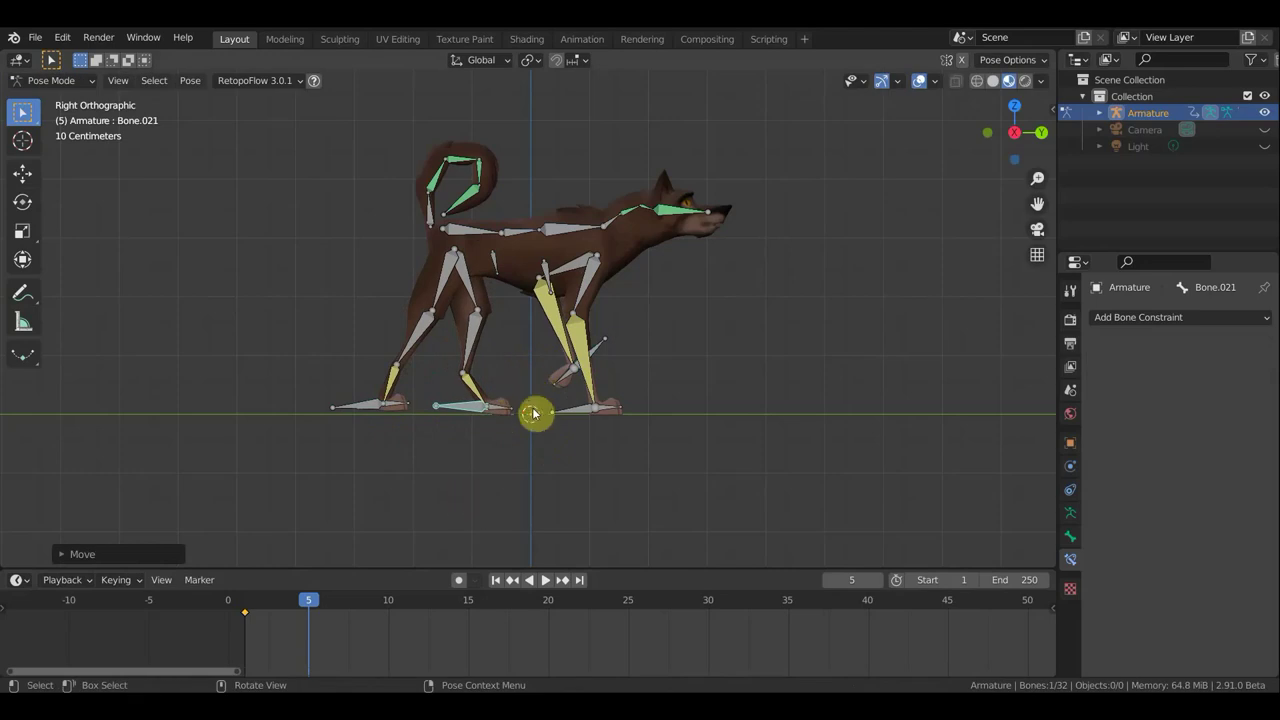
# Tilt the rear foot upward, place it, and key location and rotation at frame 5.
pyautogui.click(392, 416)
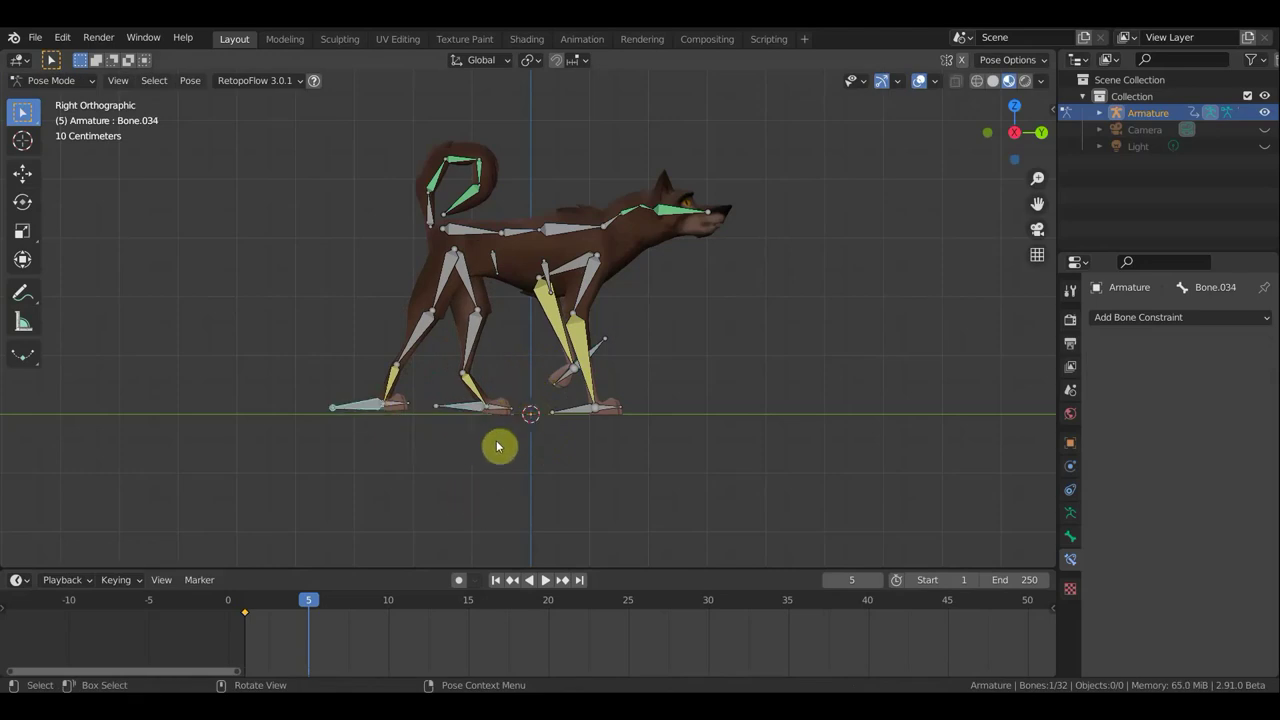
pyautogui.press('r')
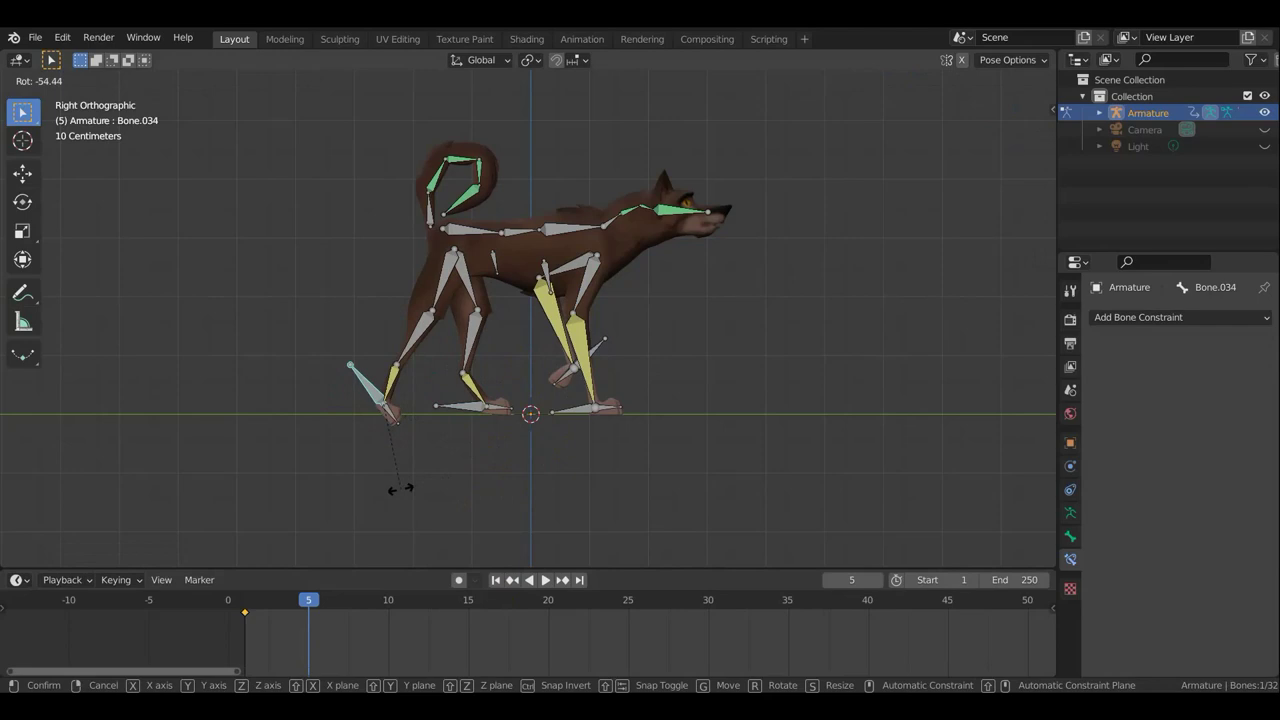
pyautogui.click(400, 488)
pyautogui.press('g')
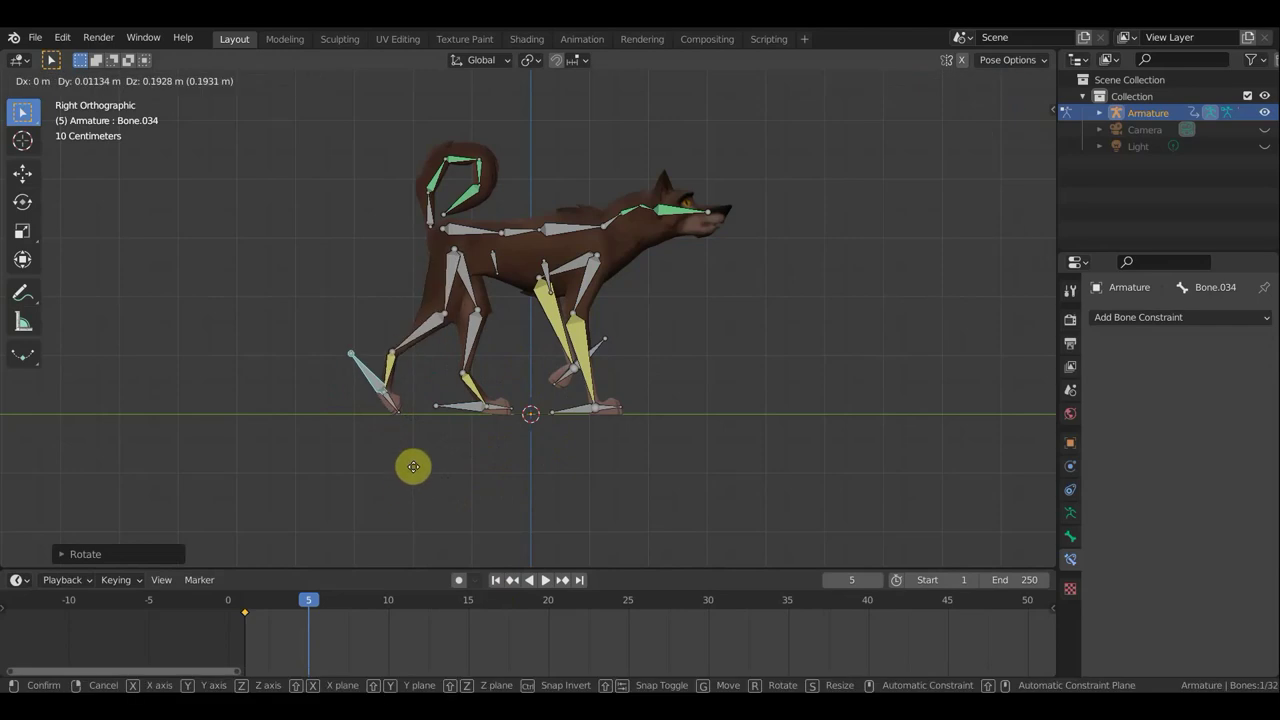
pyautogui.click(419, 466)
pyautogui.press('i')
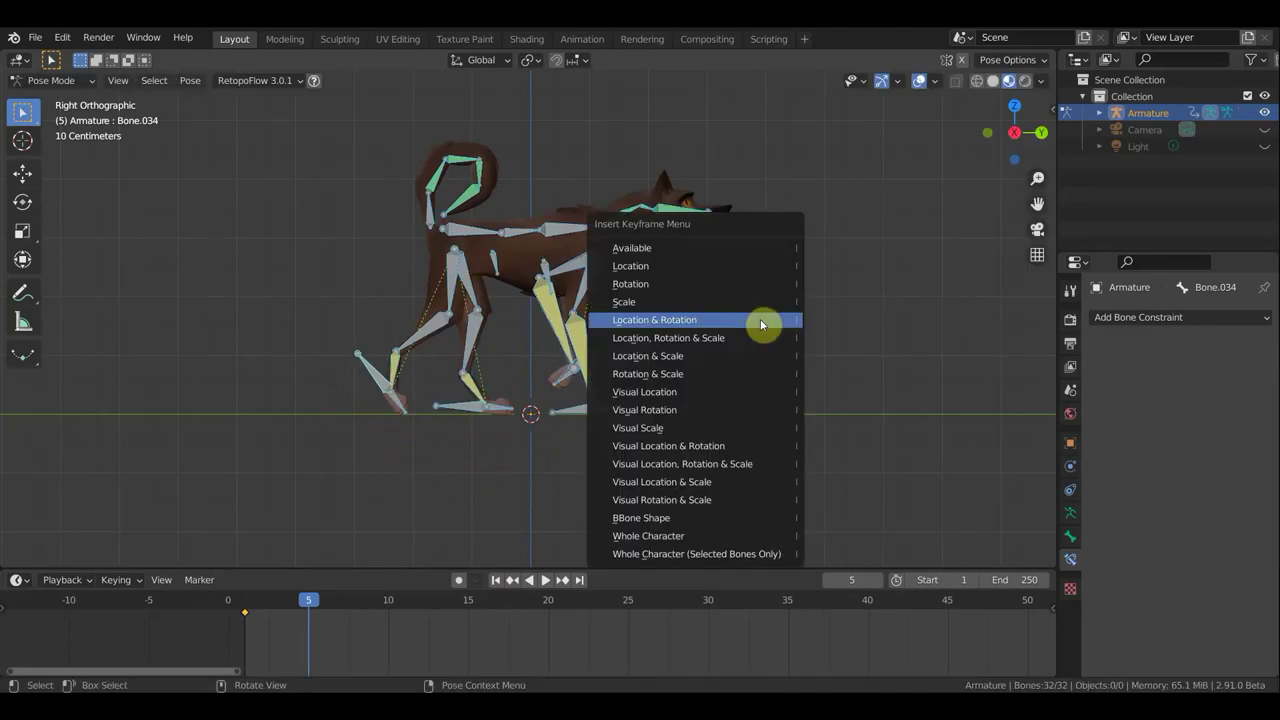
pyautogui.click(760, 319)
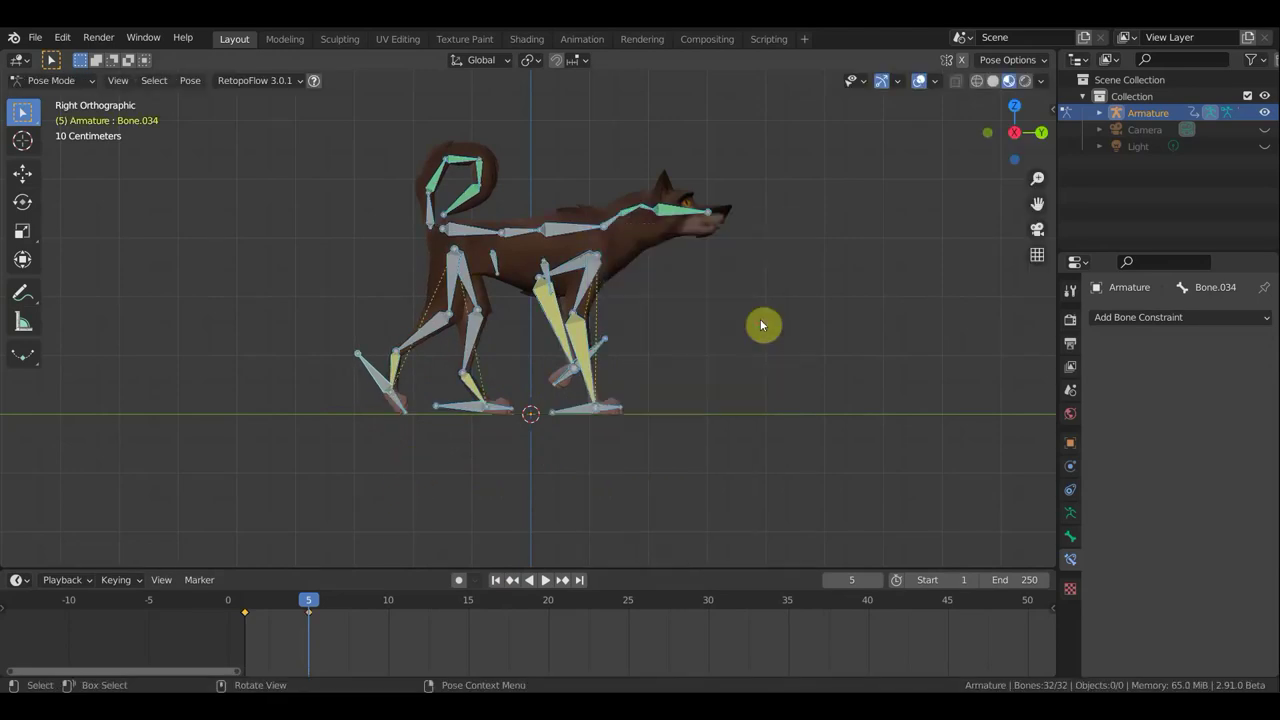
# Preview the motion between keys with bones hidden, then go to frame 10 with bones shown.
pyautogui.click(919, 80)
pyautogui.moveTo(309, 606)
pyautogui.mouseDown()
pyautogui.moveTo(240, 604)
pyautogui.moveTo(321, 620)
pyautogui.mouseUp()
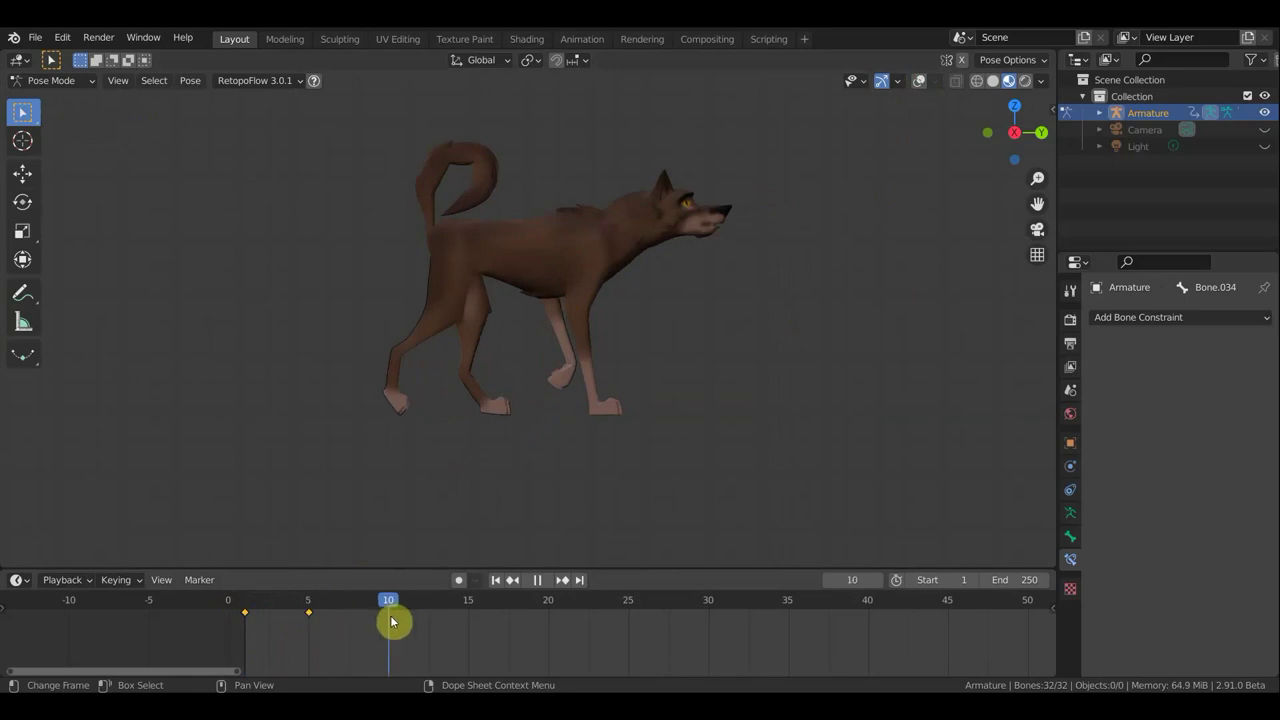
pyautogui.moveTo(390, 620); pyautogui.dragTo(391, 620)
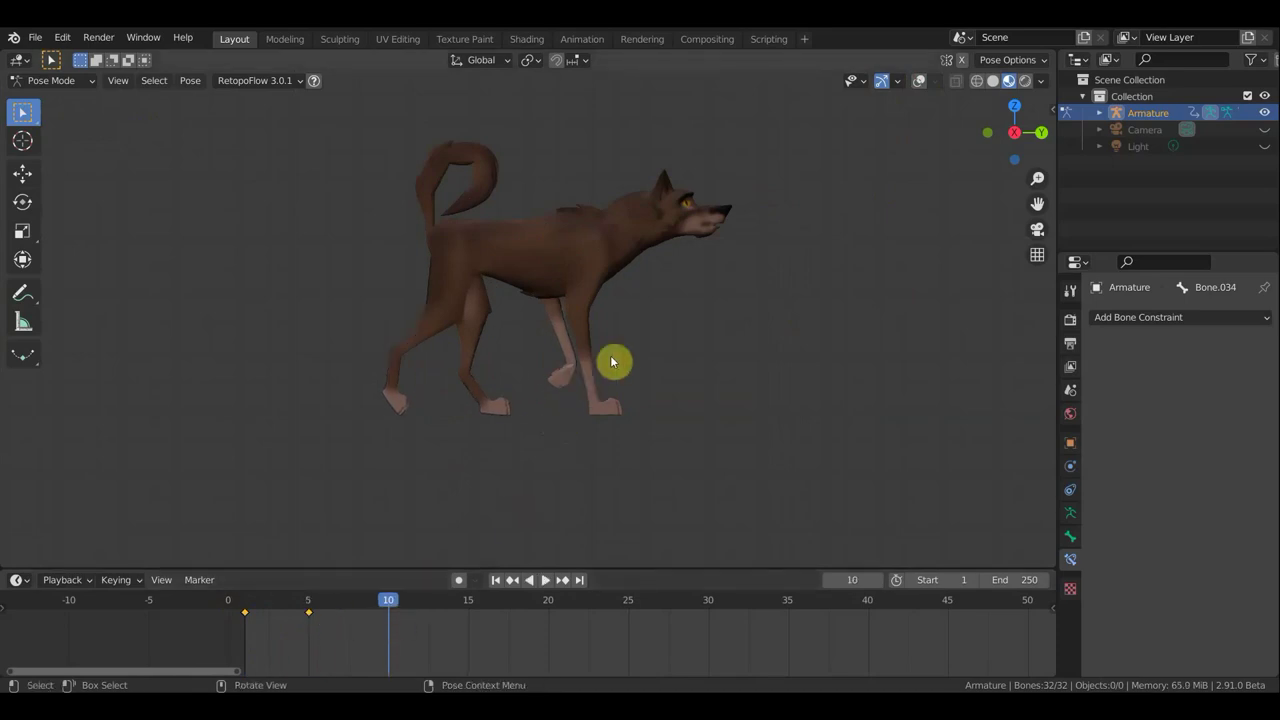
pyautogui.click(919, 80)
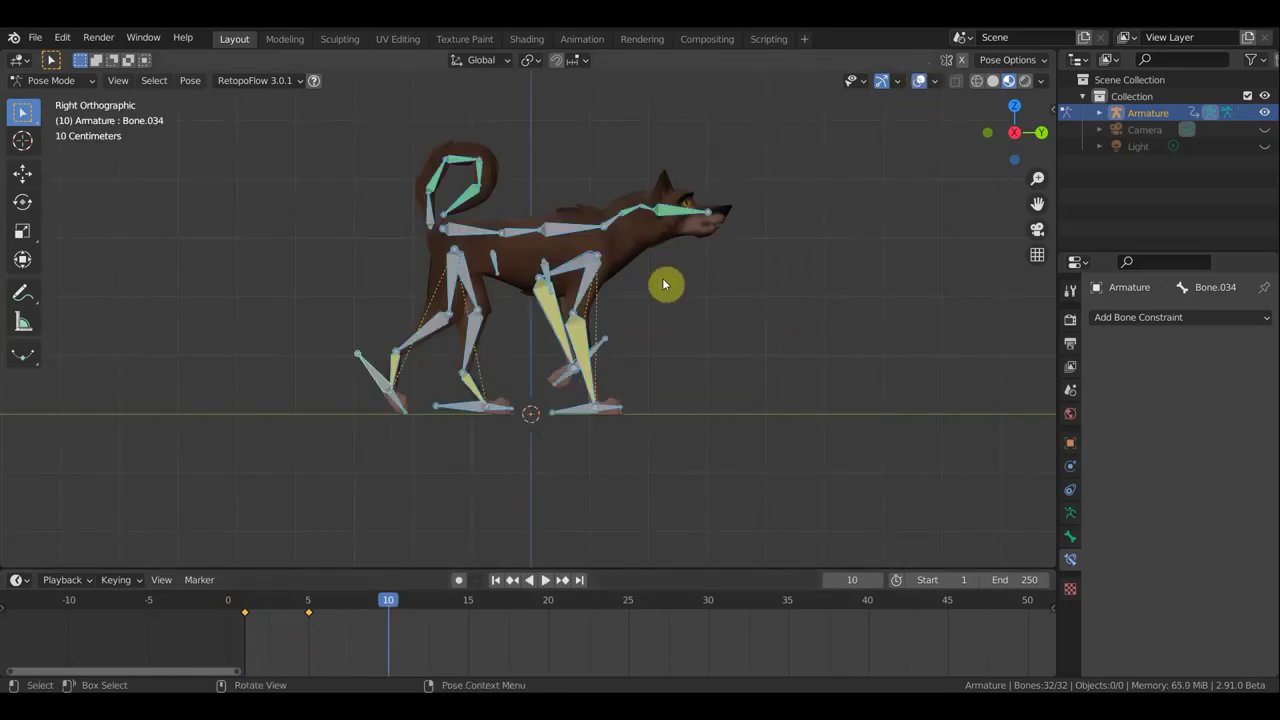
# Raise the front paw and swing the front lower-leg bone upright.
pyautogui.click(380, 383)
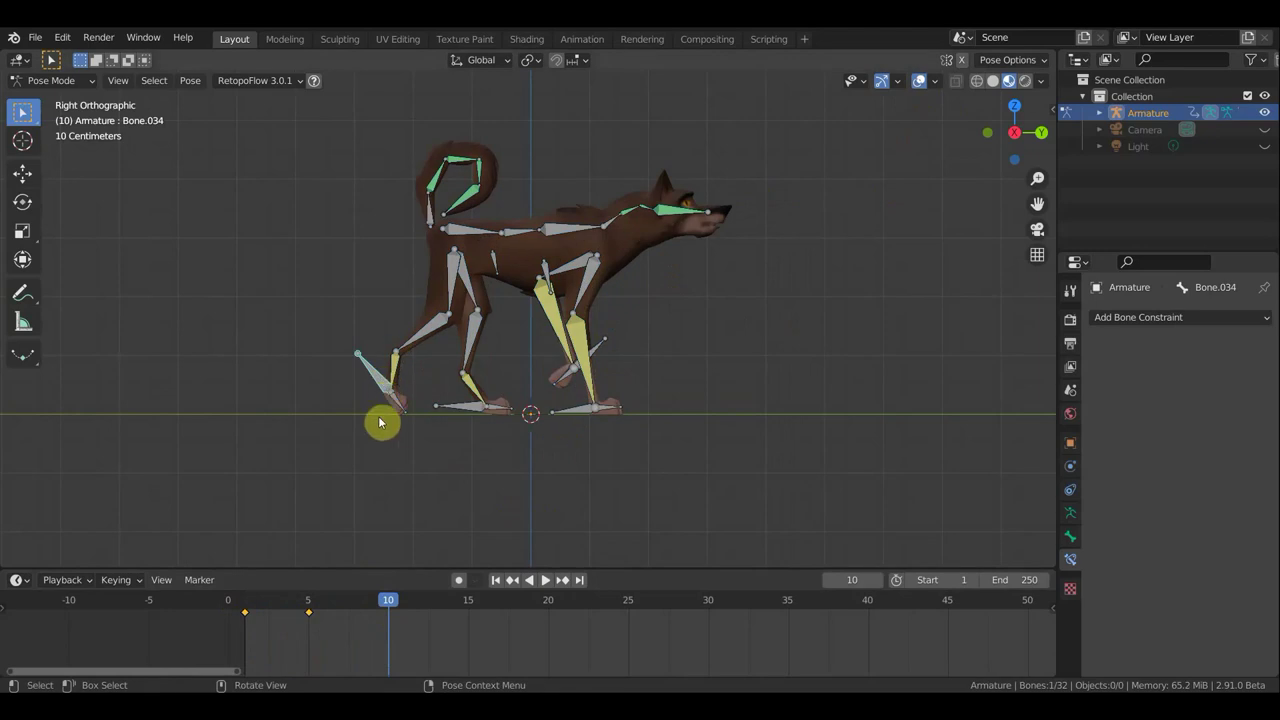
pyautogui.press('g')
pyautogui.click(378, 380)
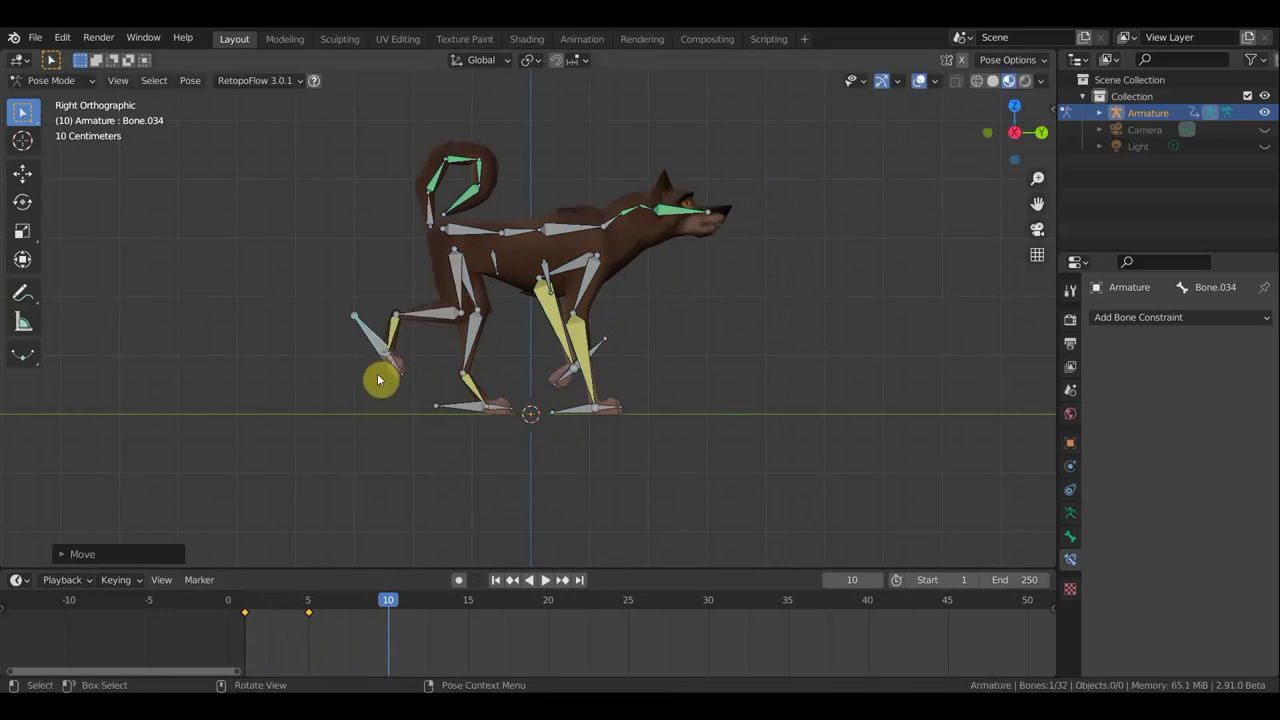
pyautogui.press('r')
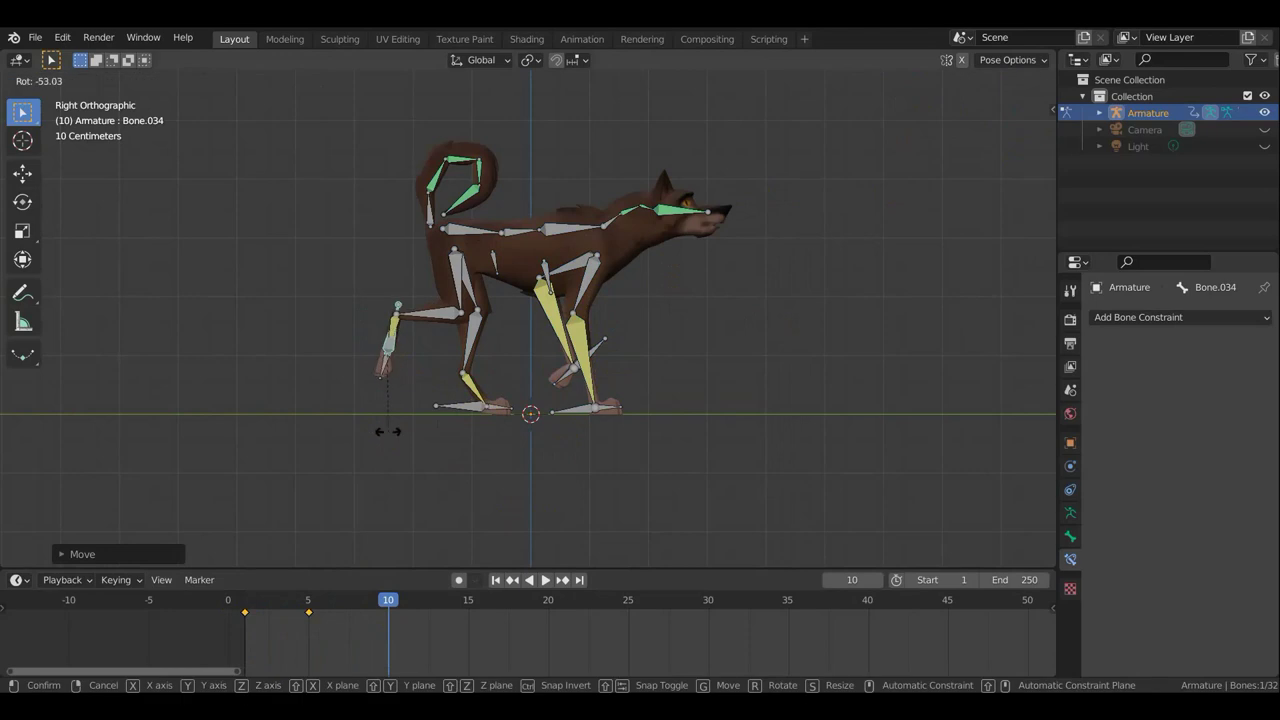
pyautogui.click(369, 426)
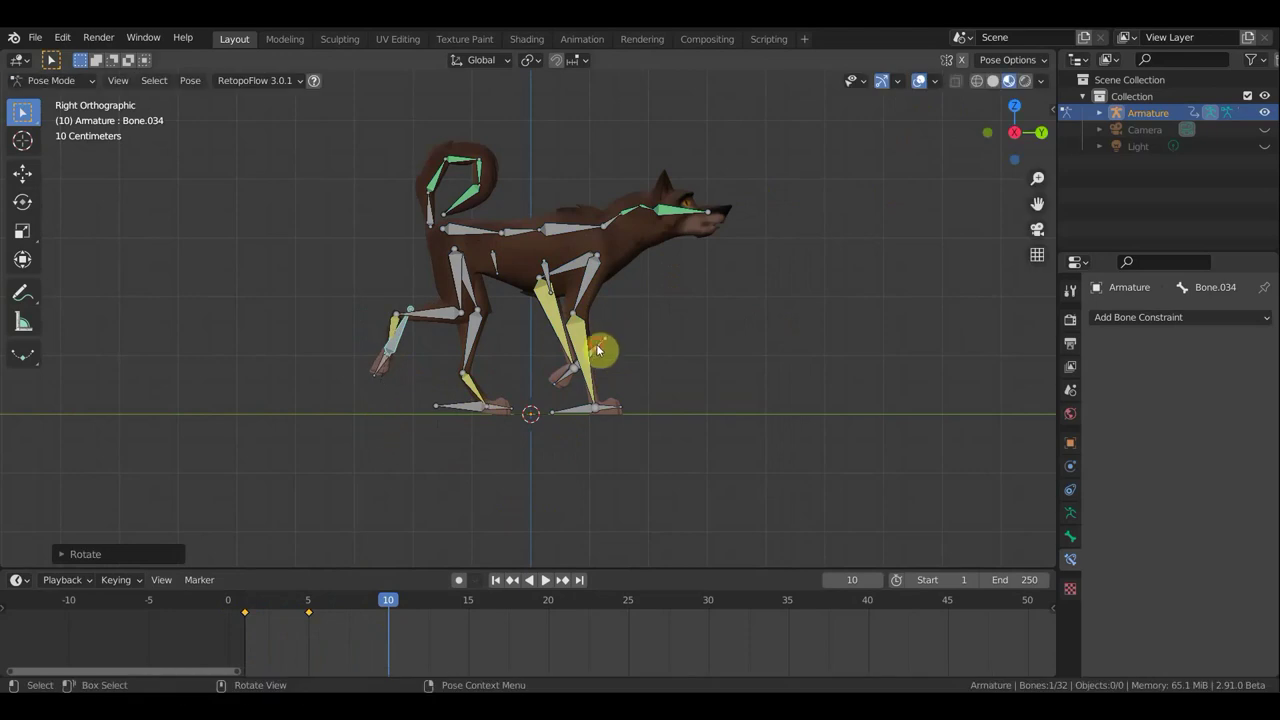
# Move and rotate the other front foot bone into its new position.
pyautogui.click(596, 344)
pyautogui.press('g')
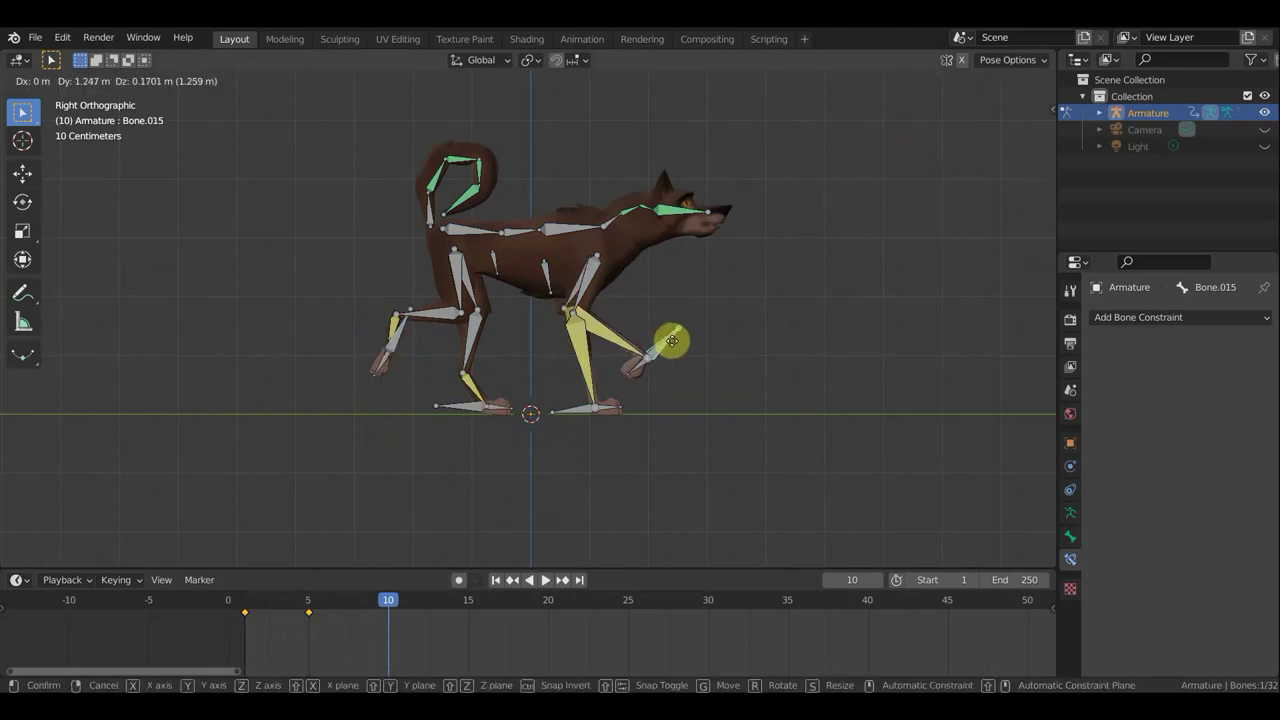
pyautogui.click(666, 343)
pyautogui.press('r')
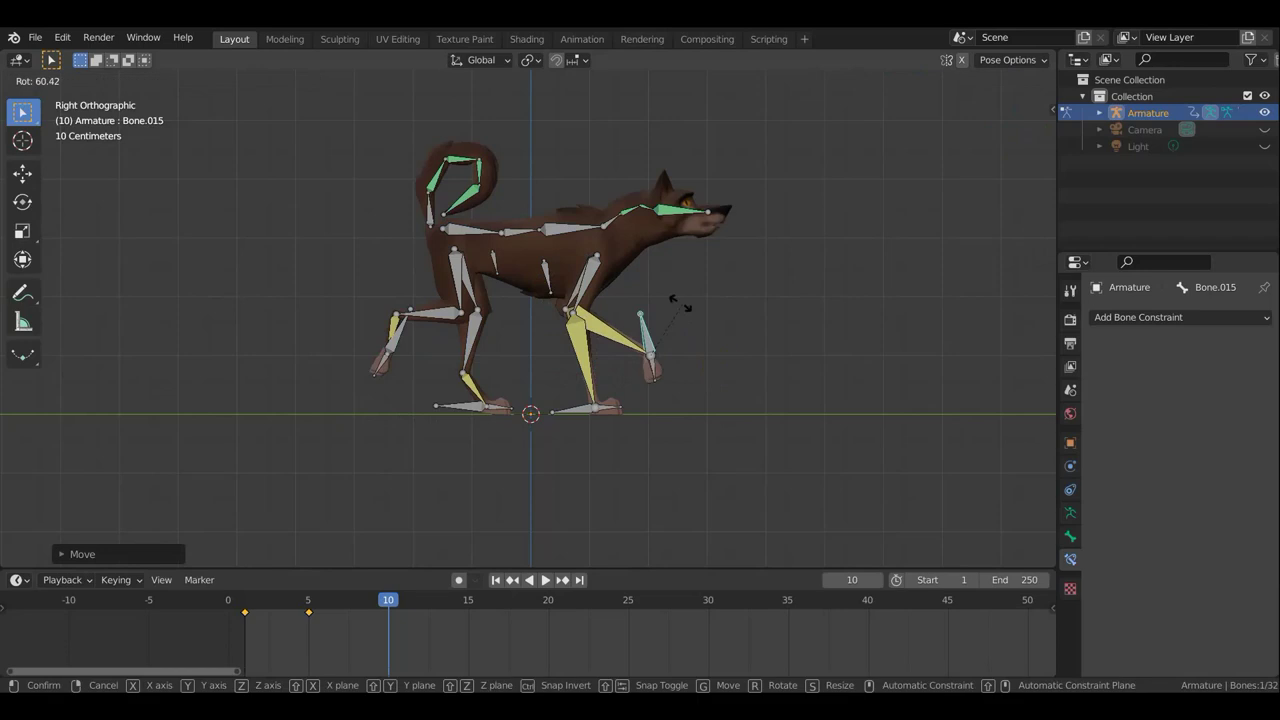
pyautogui.click(670, 305)
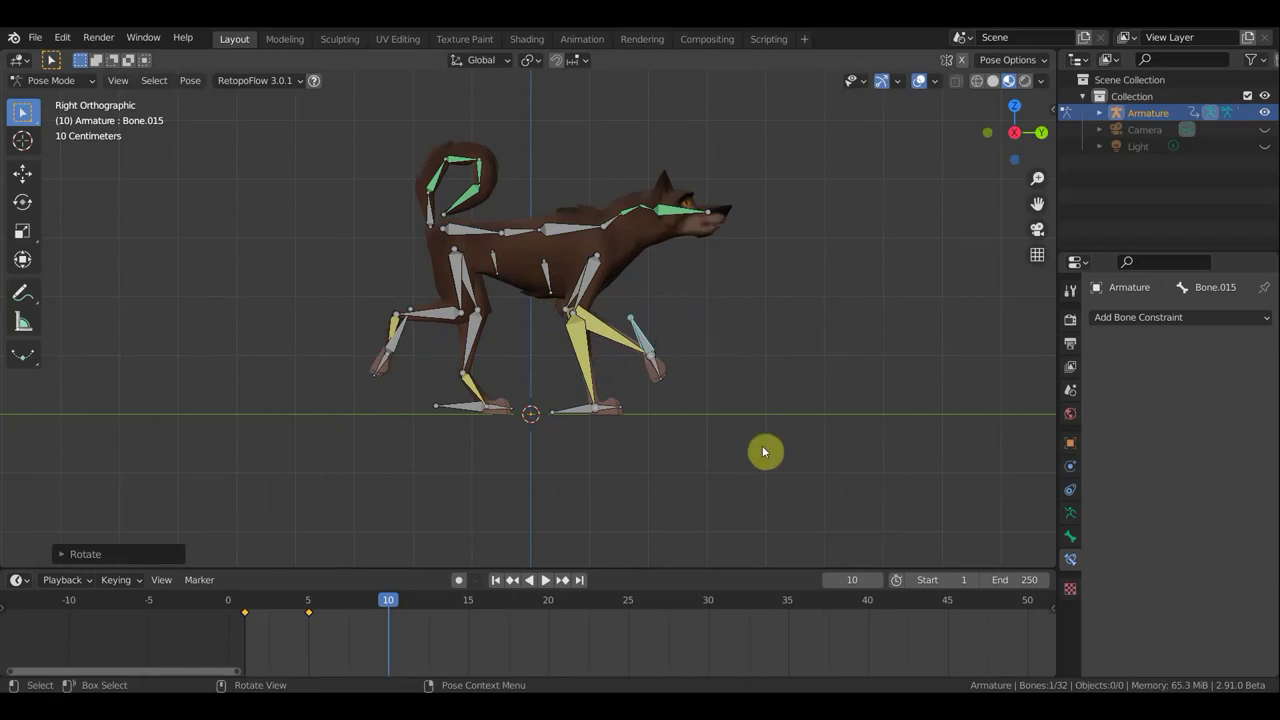
# Key location and rotation for all bones at frame 10, then scrub back to check the motion.
pyautogui.press('a')
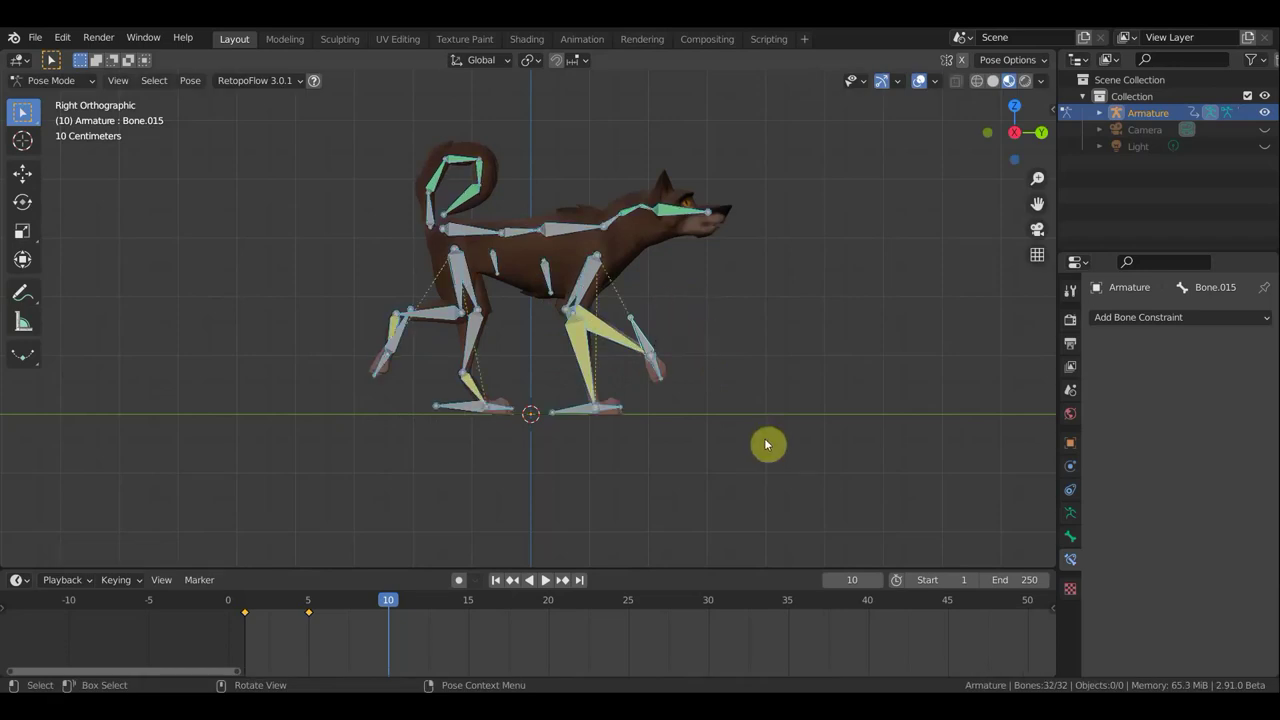
pyautogui.press('i')
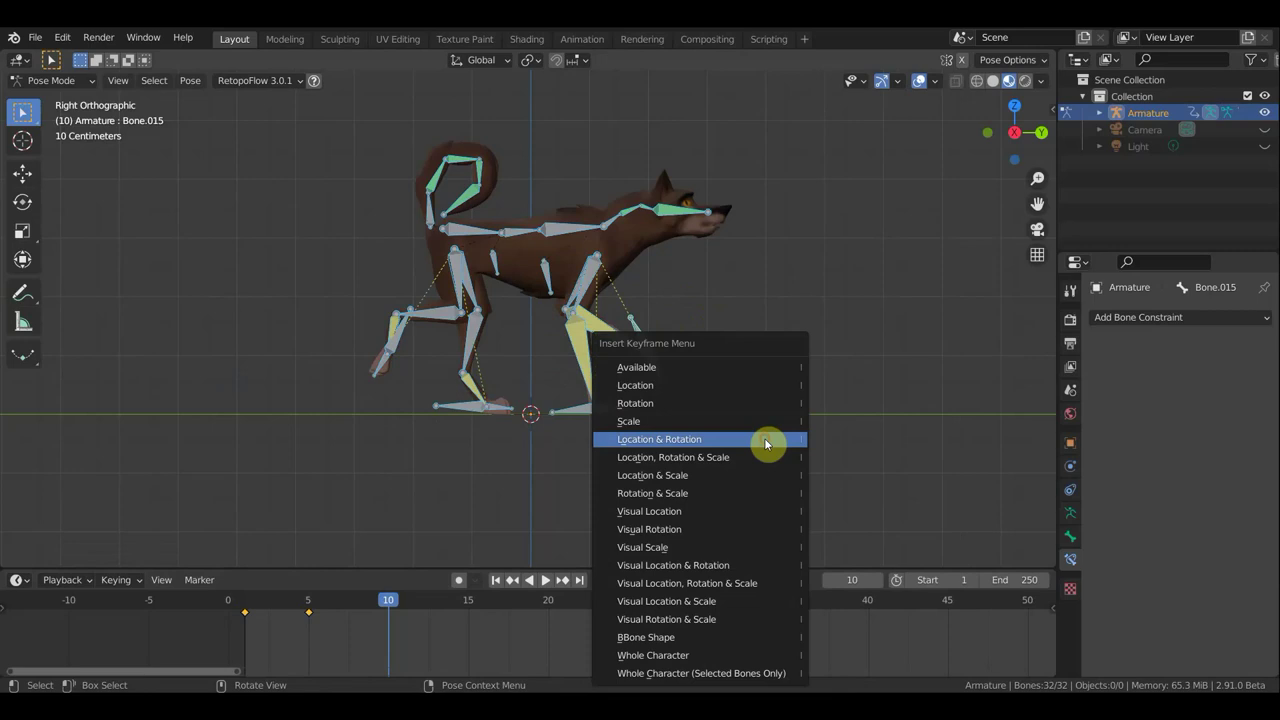
pyautogui.click(764, 438)
pyautogui.moveTo(381, 607)
pyautogui.mouseDown()
pyautogui.moveTo(201, 603)
pyautogui.moveTo(467, 624)
pyautogui.mouseUp()
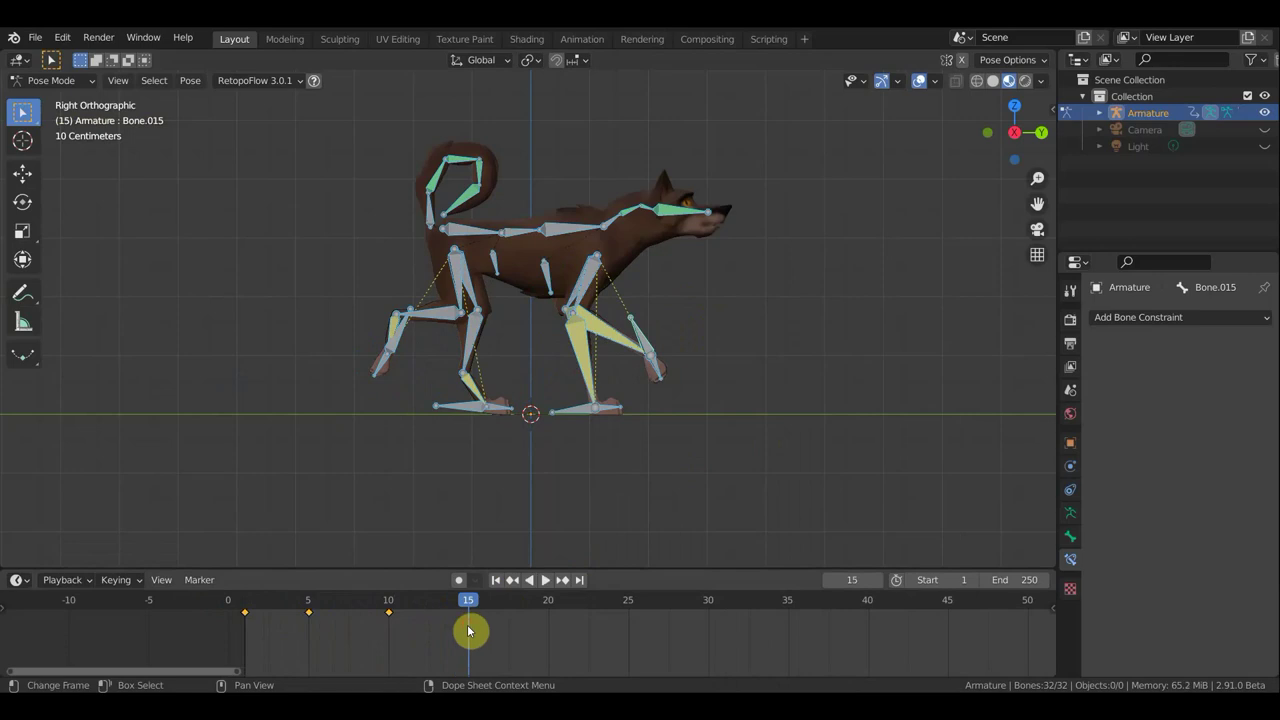
# Check the bare mesh, then move the back foot bone to its new position.
pyautogui.click(921, 81)
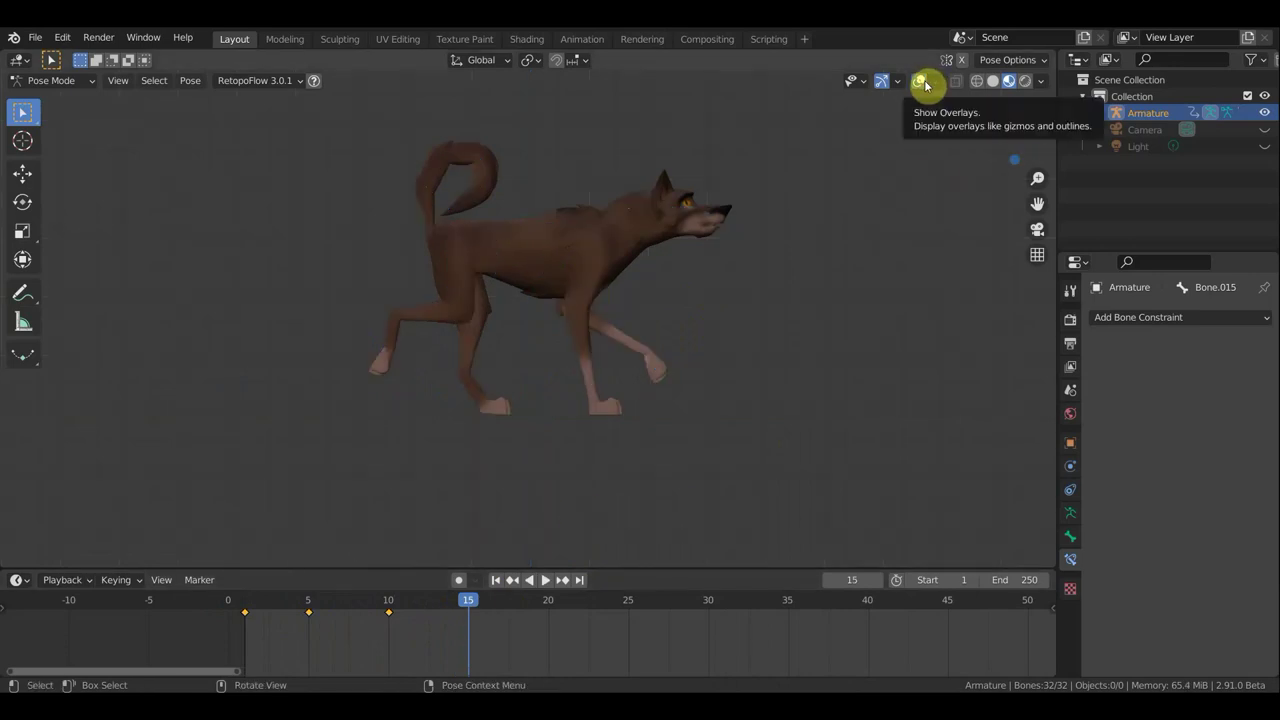
pyautogui.click(921, 81)
pyautogui.click(528, 434)
pyautogui.press('g')
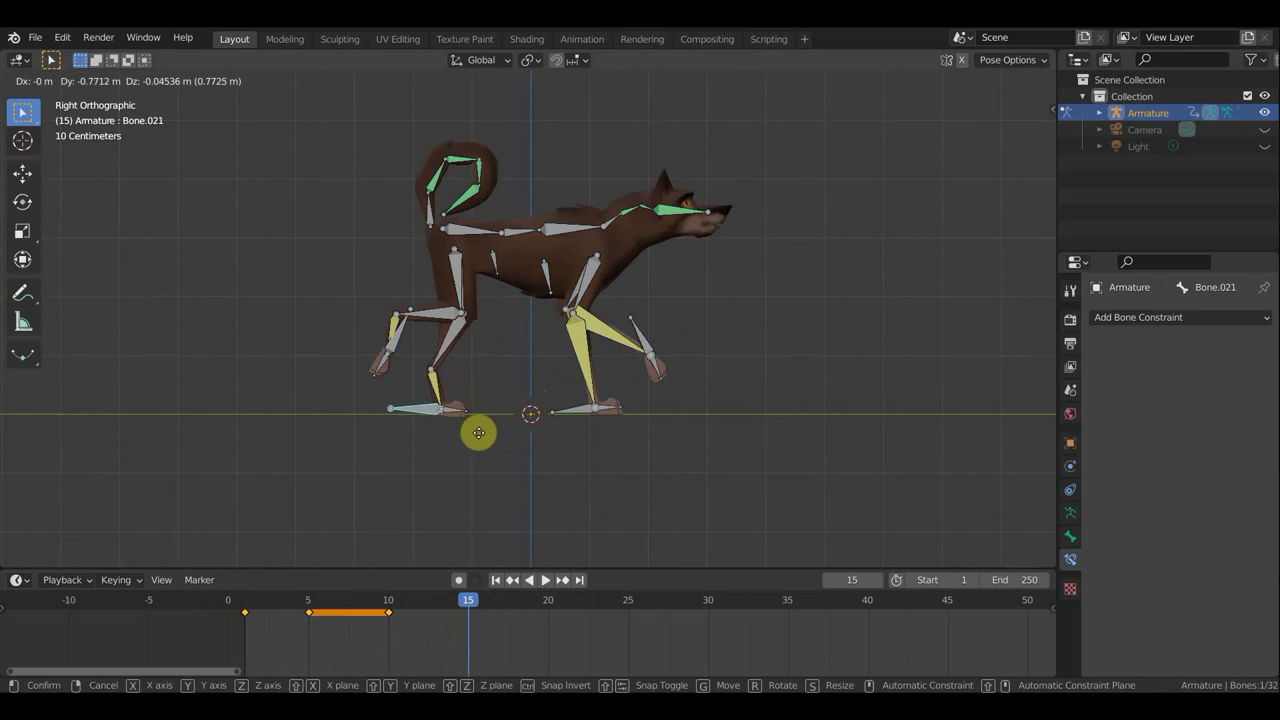
pyautogui.click(479, 430)
# Set the front foot further back, tilt it, and lift it off the ground.
pyautogui.click(579, 413)
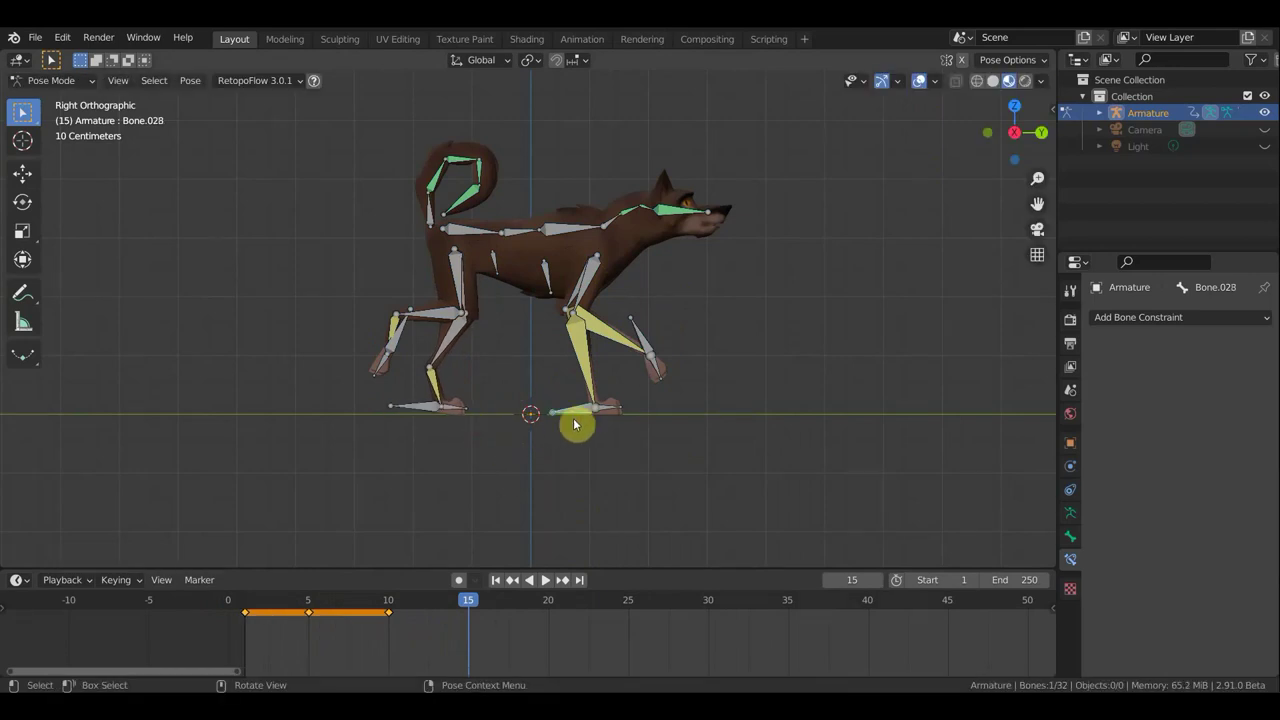
pyautogui.press('g')
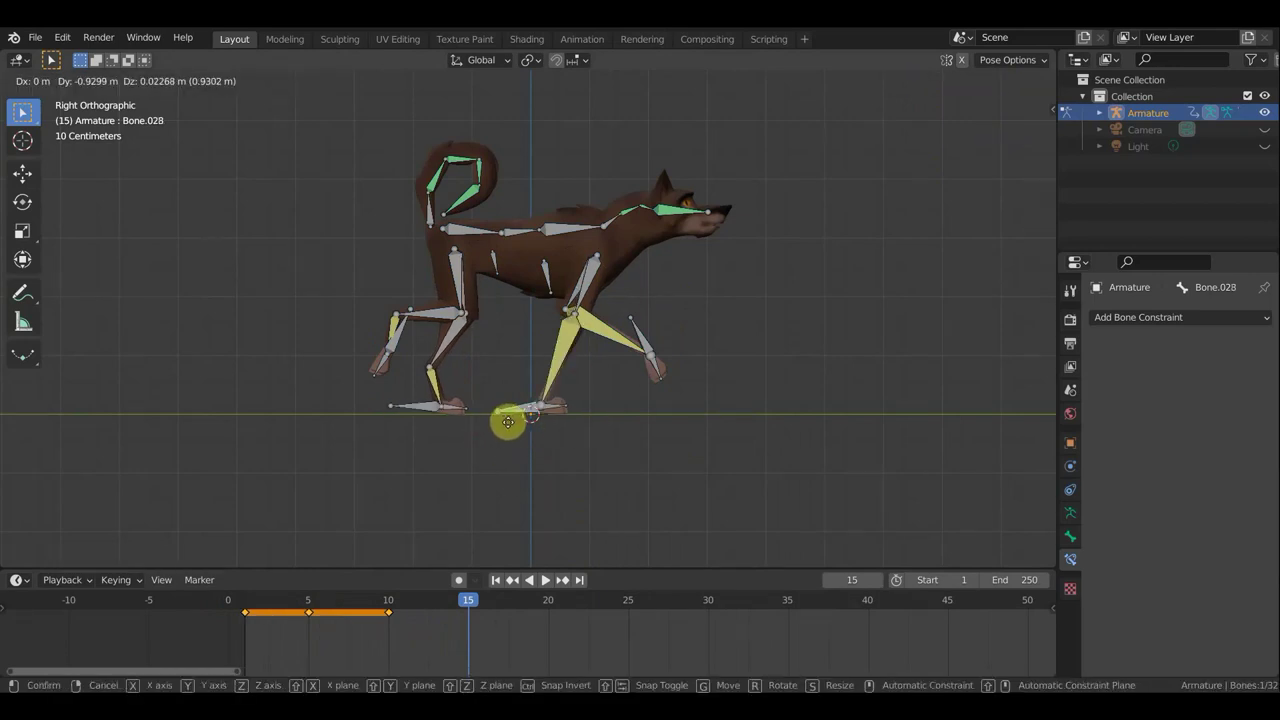
pyautogui.click(510, 422)
pyautogui.press('r')
pyautogui.click(558, 485)
pyautogui.press('g')
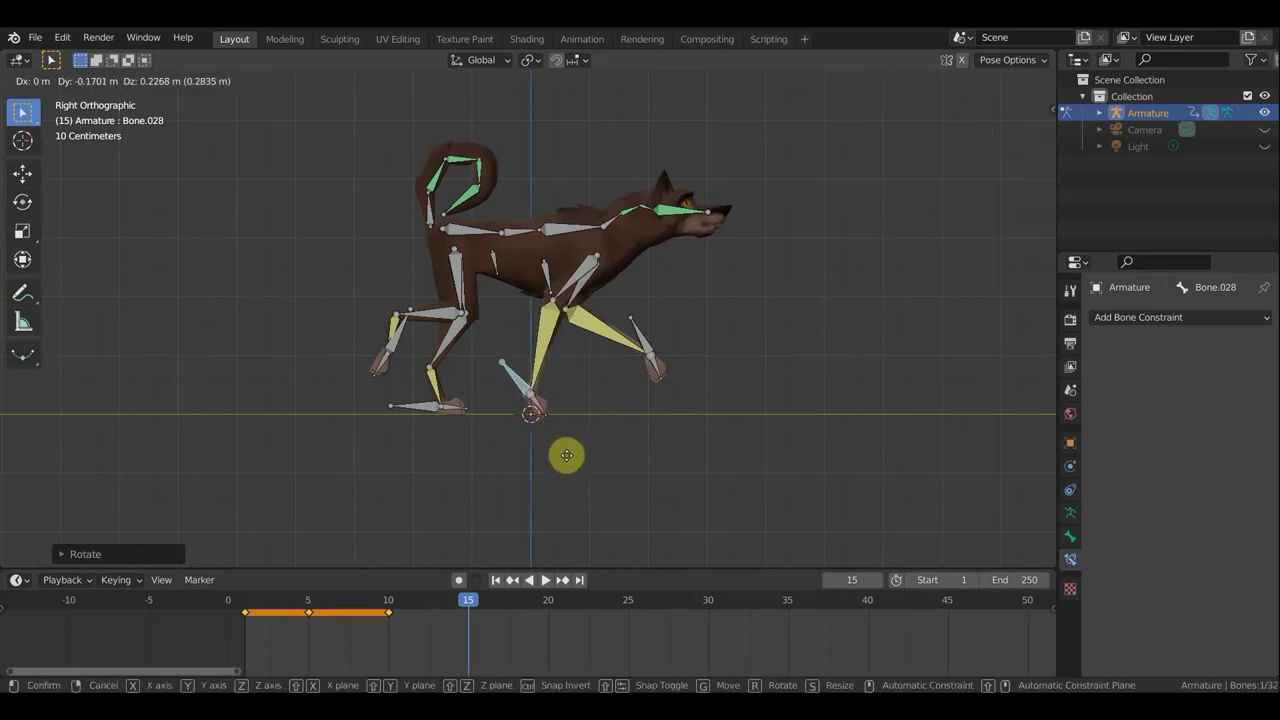
pyautogui.click(566, 452)
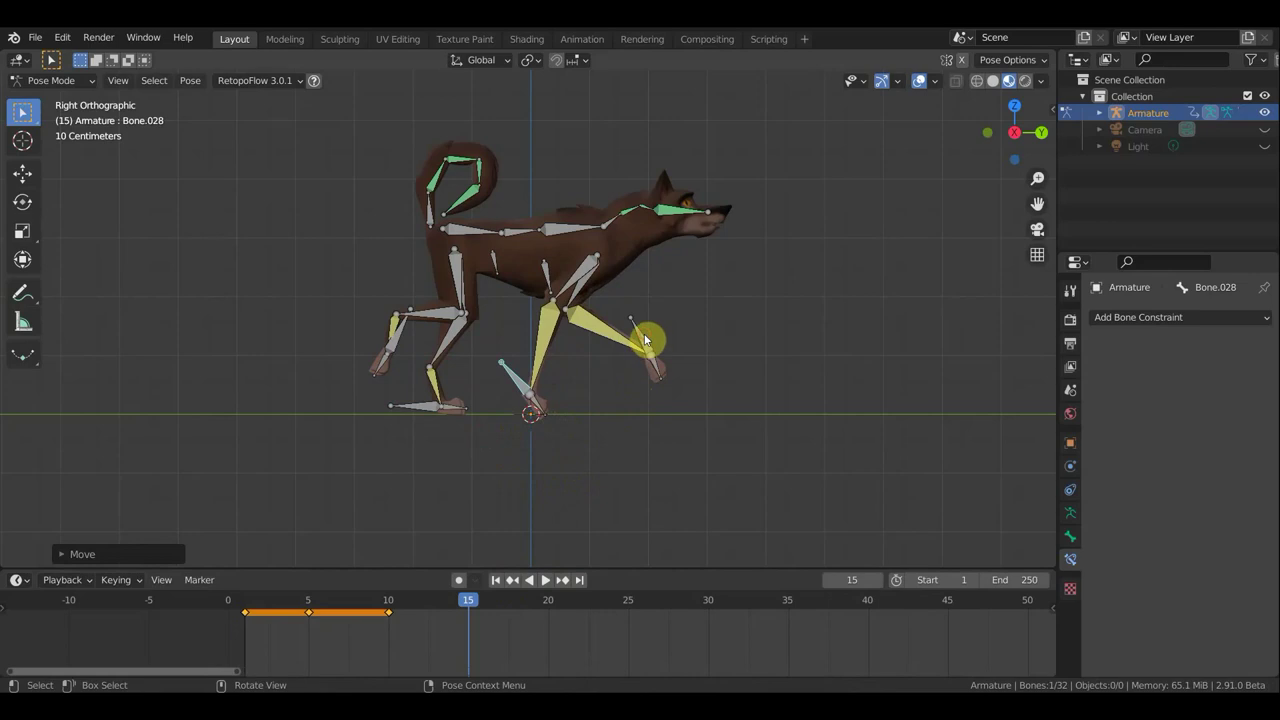
# Move and tilt the leading front foot, placing it flat on the ground.
pyautogui.moveTo(644, 341); pyautogui.dragTo(651, 371)
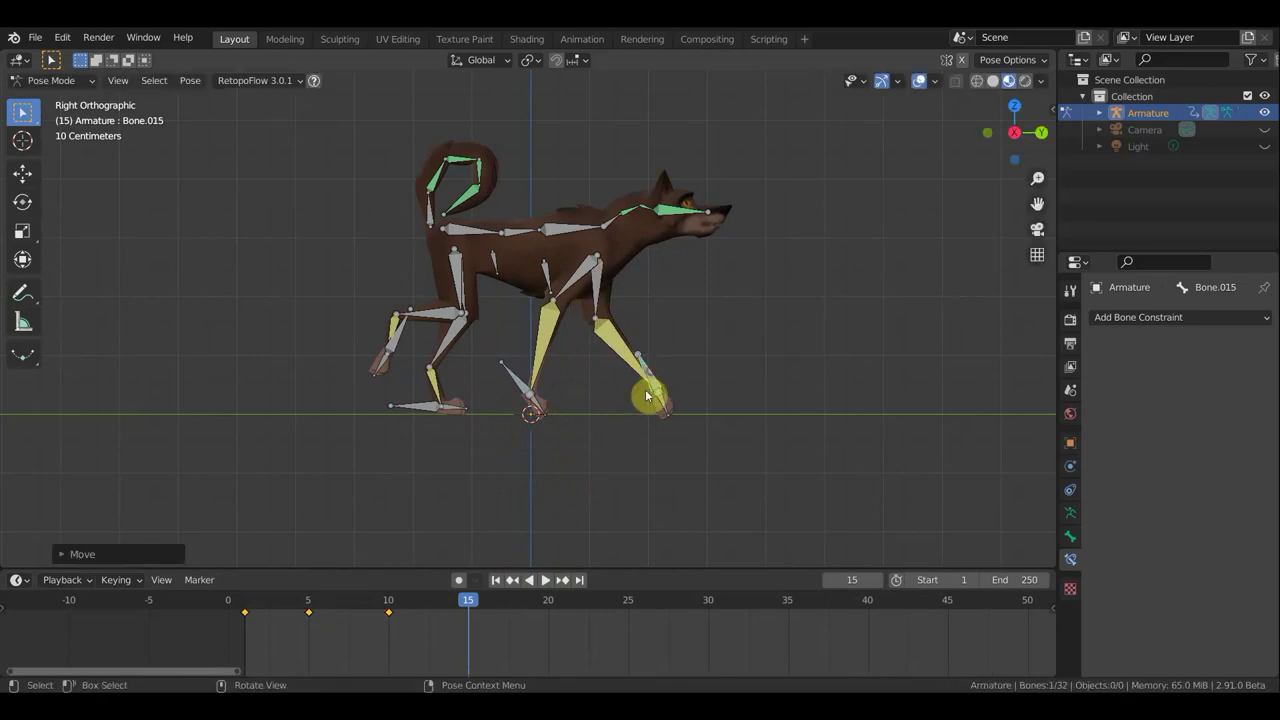
pyautogui.press('r')
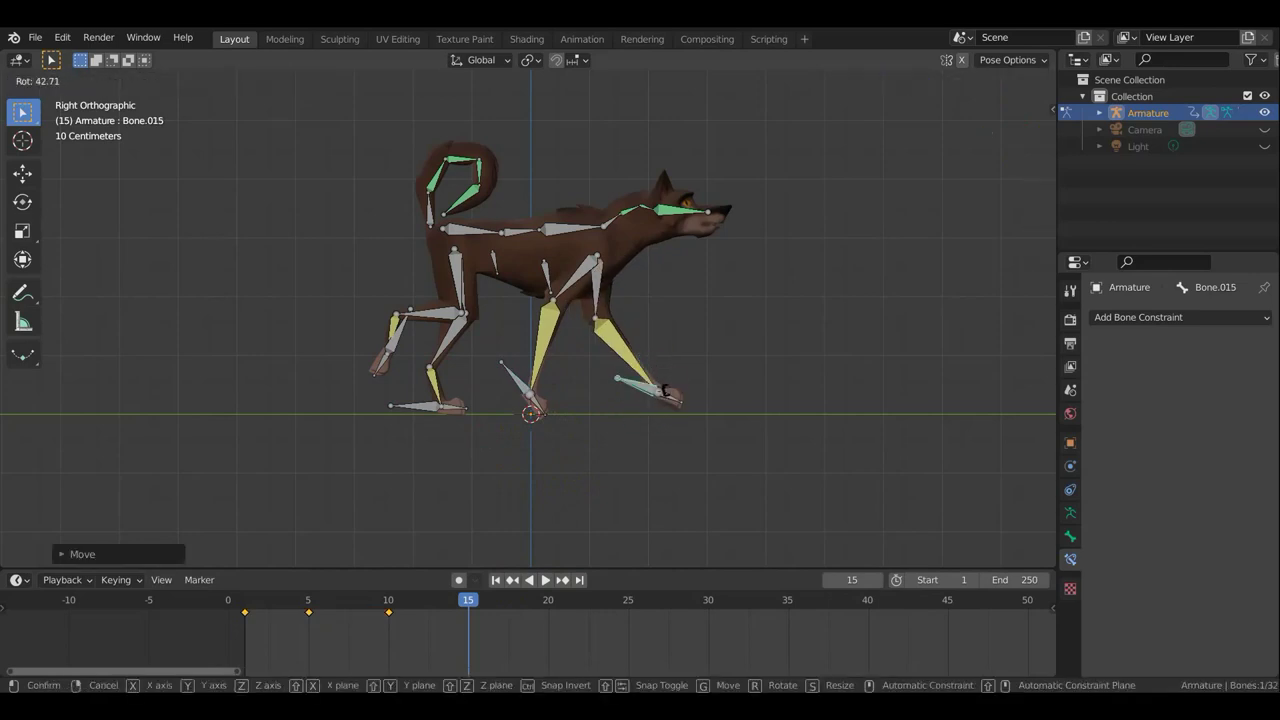
pyautogui.click(669, 392)
pyautogui.press('g')
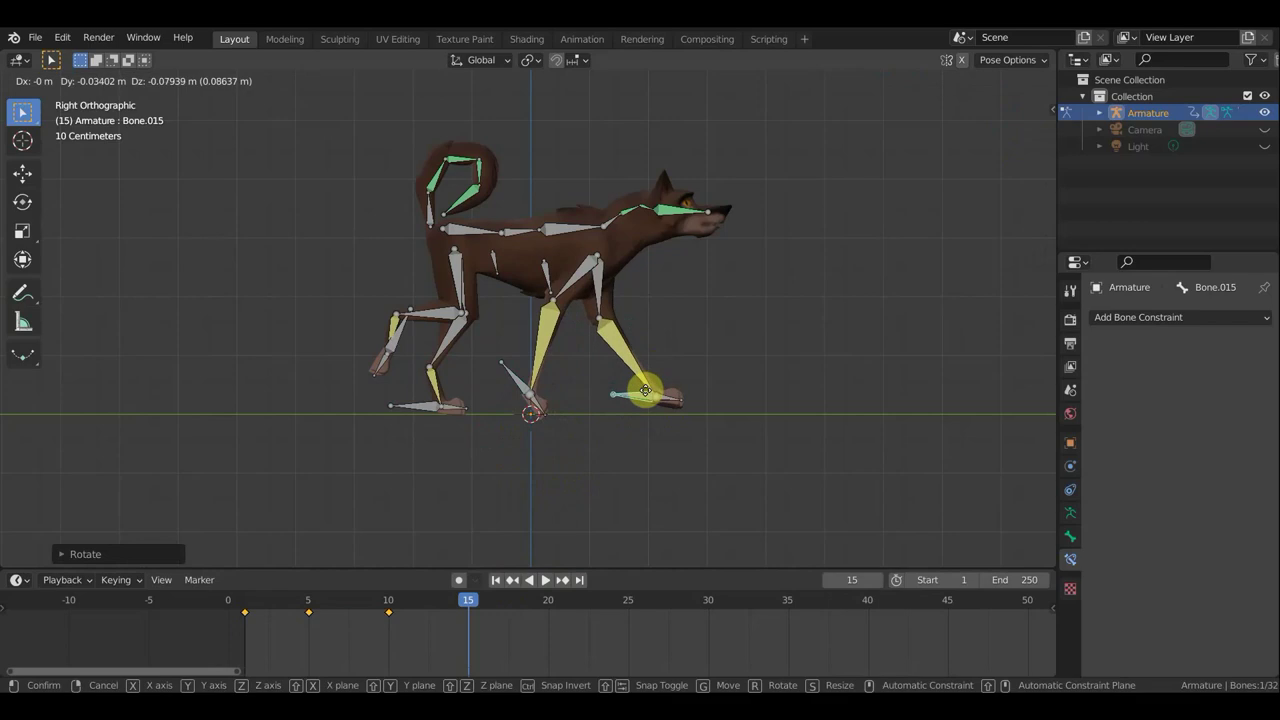
pyautogui.click(641, 393)
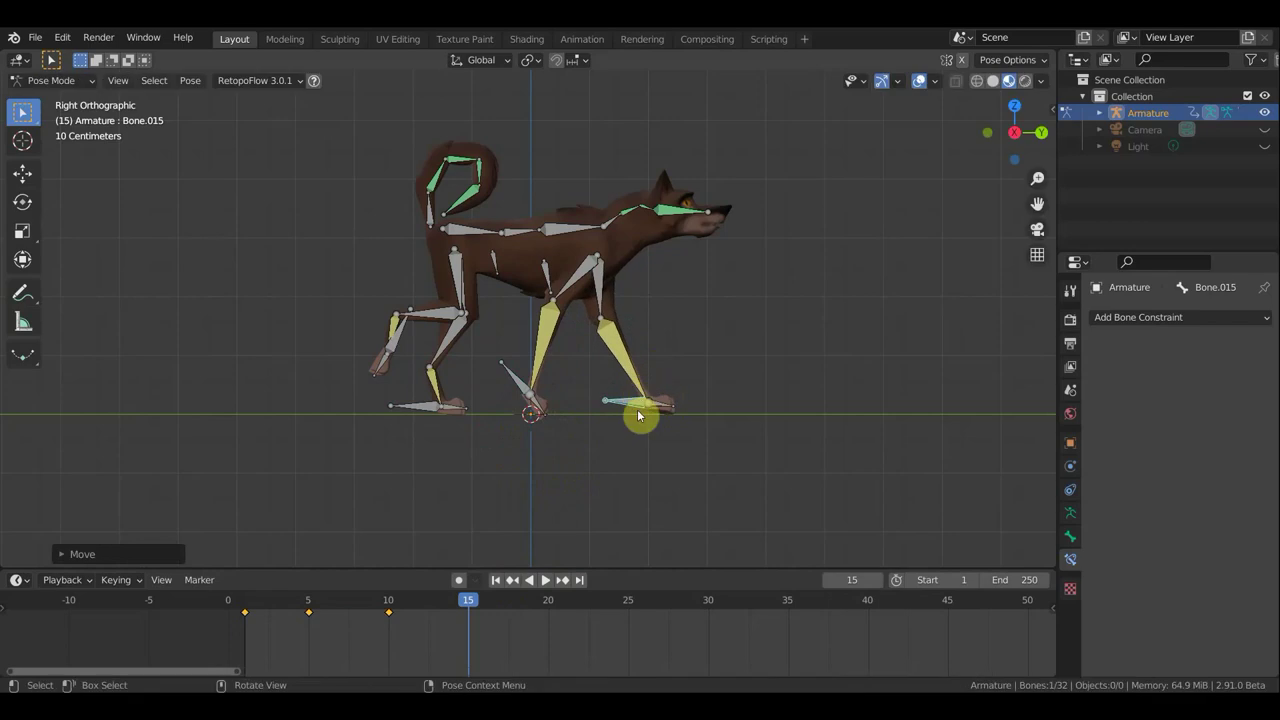
# Lift the rear leg's foot bone forward and rotate it.
pyautogui.click(410, 339)
pyautogui.press('g')
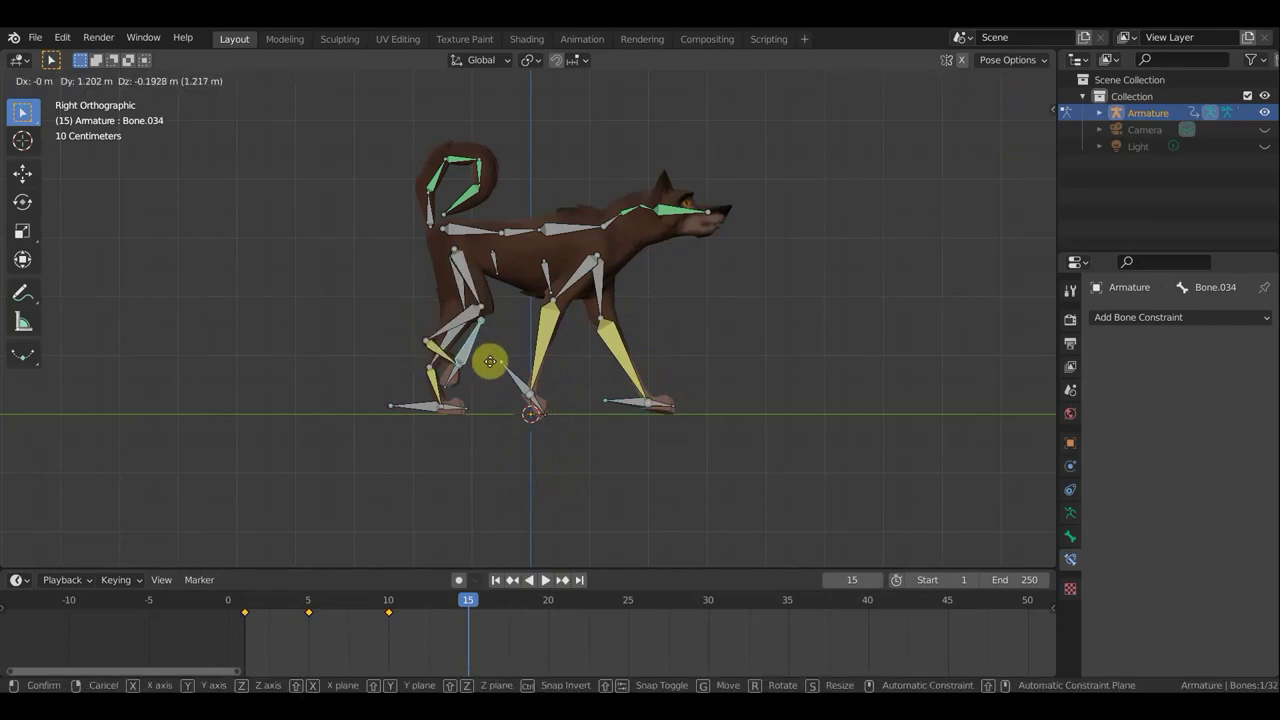
pyautogui.click(500, 358)
pyautogui.press('r')
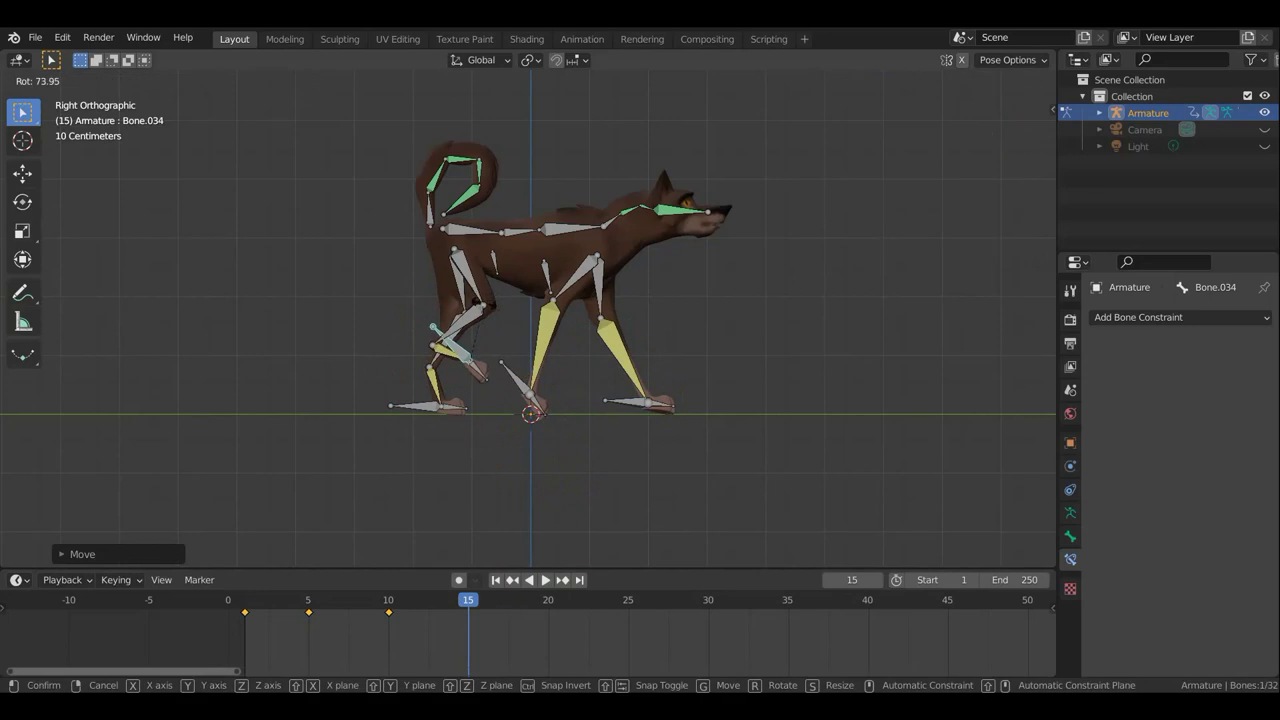
pyautogui.click(494, 322)
# Key location and rotation for all bones at frame 15, then scrub back to around frame 3.
pyautogui.press('a')
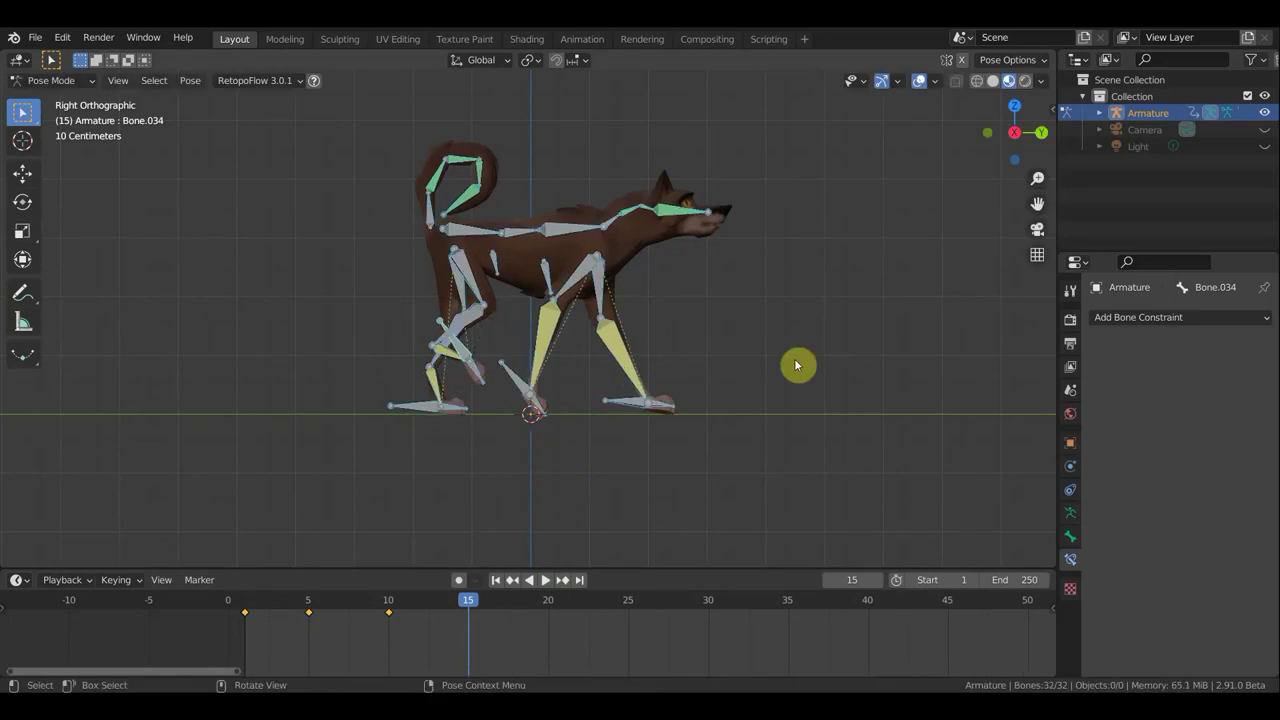
pyautogui.press('i')
pyautogui.click(797, 362)
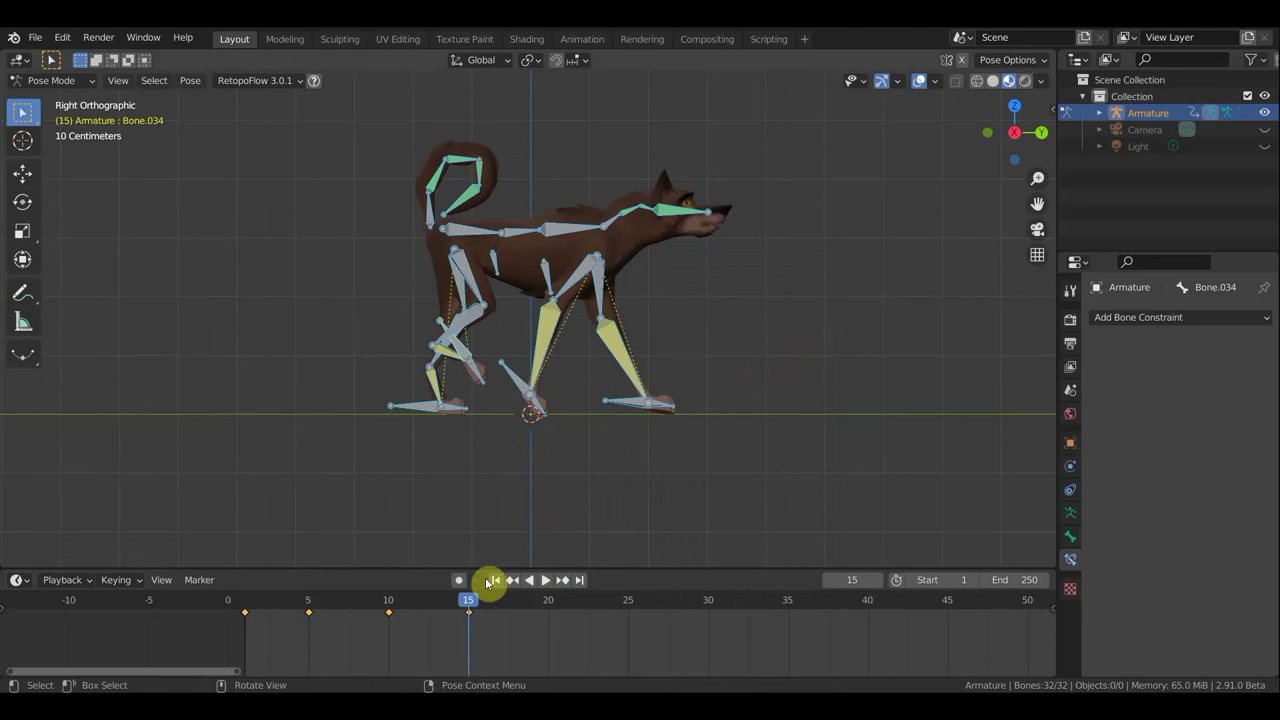
pyautogui.moveTo(466, 602); pyautogui.dragTo(266, 606)
# Play and scrub the walk, compare the frame 5 and 10 poses, and stop on frame 20.
pyautogui.press('space')
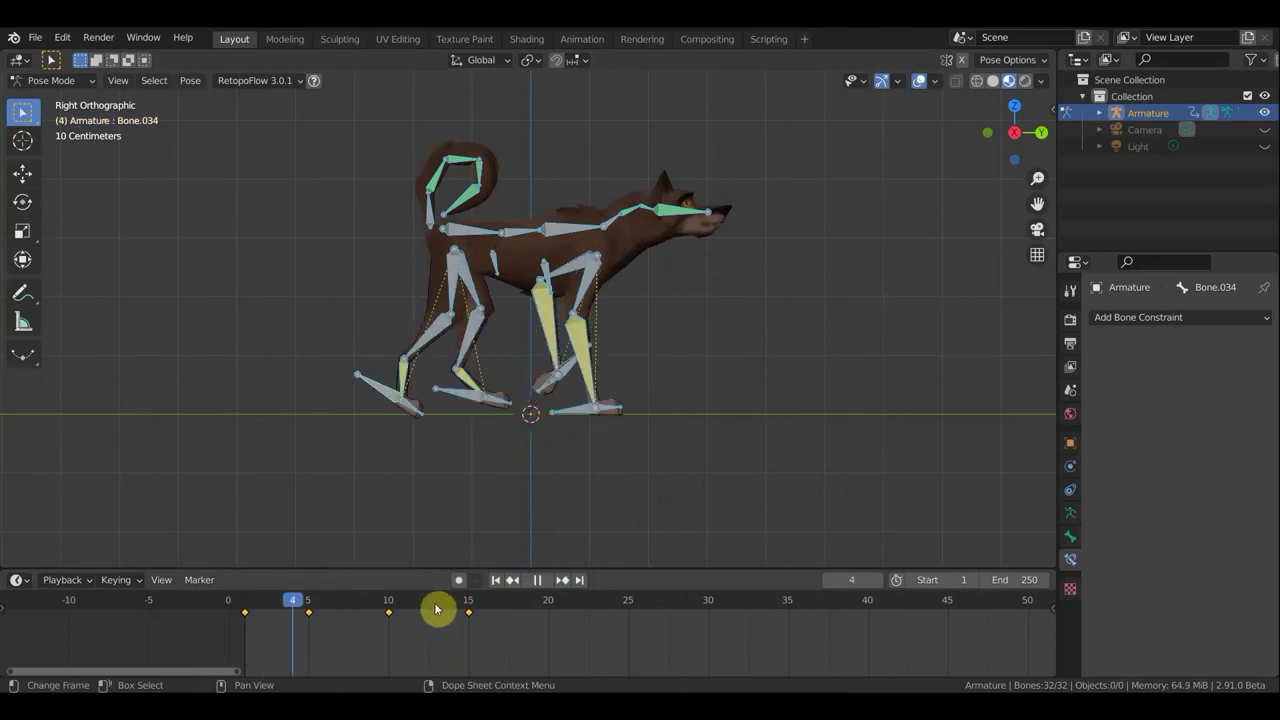
pyautogui.moveTo(481, 612); pyautogui.dragTo(548, 617)
pyautogui.press('space')
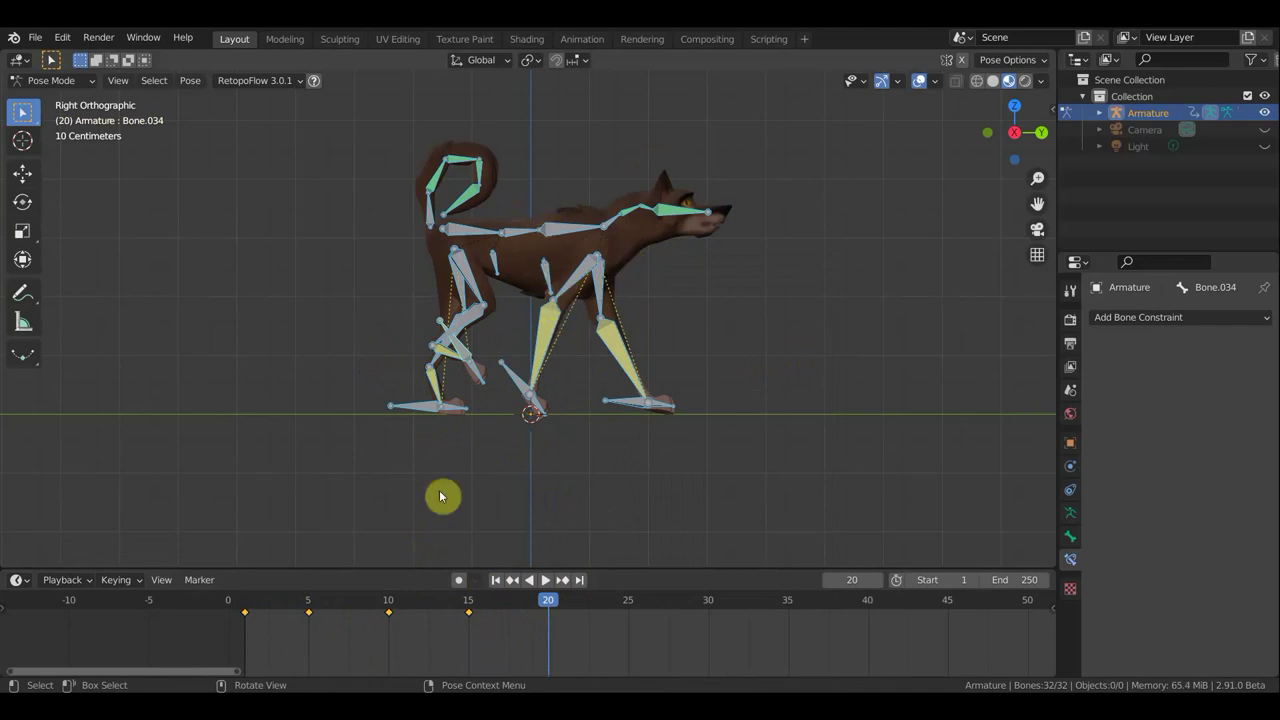
pyautogui.click(389, 603)
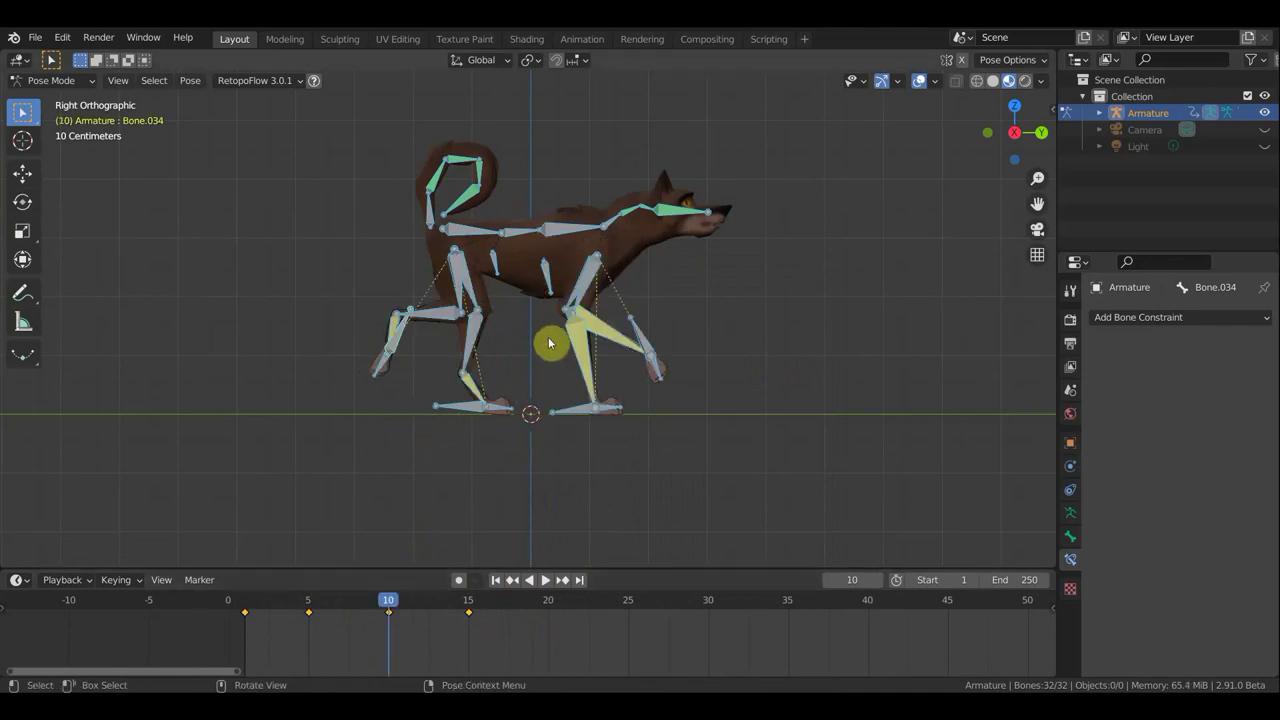
pyautogui.click(309, 603)
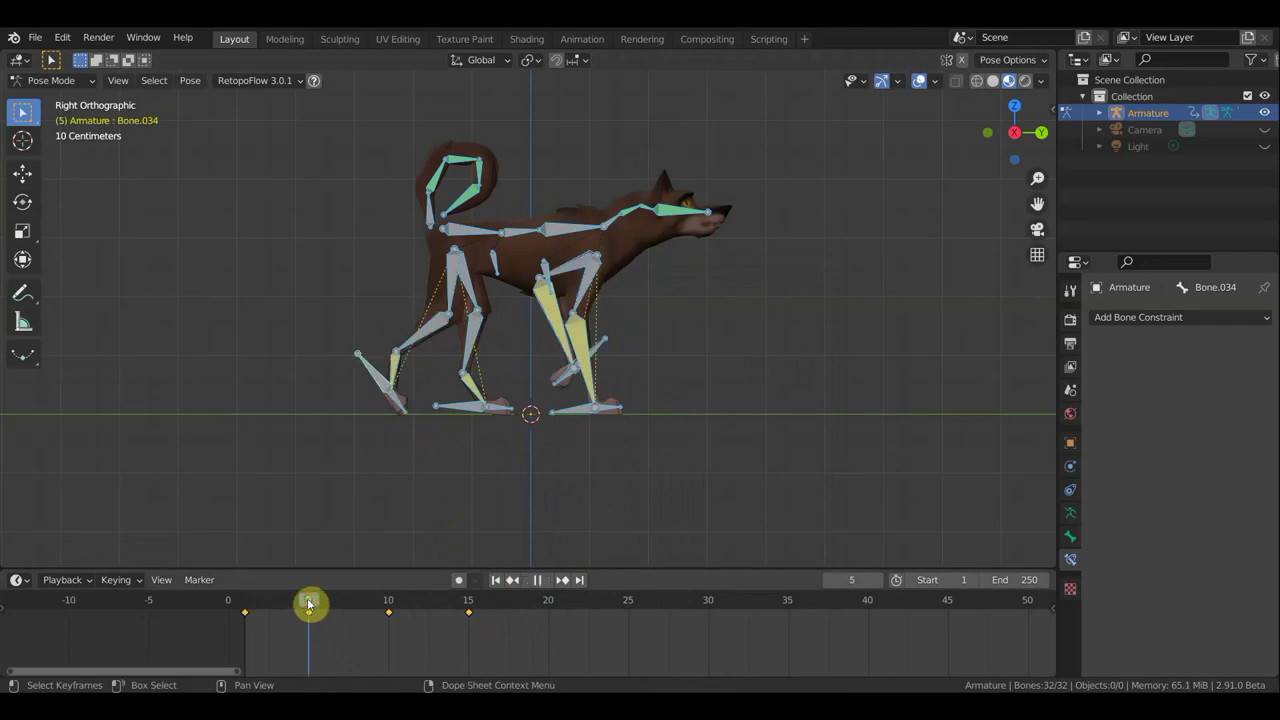
pyautogui.click(390, 601)
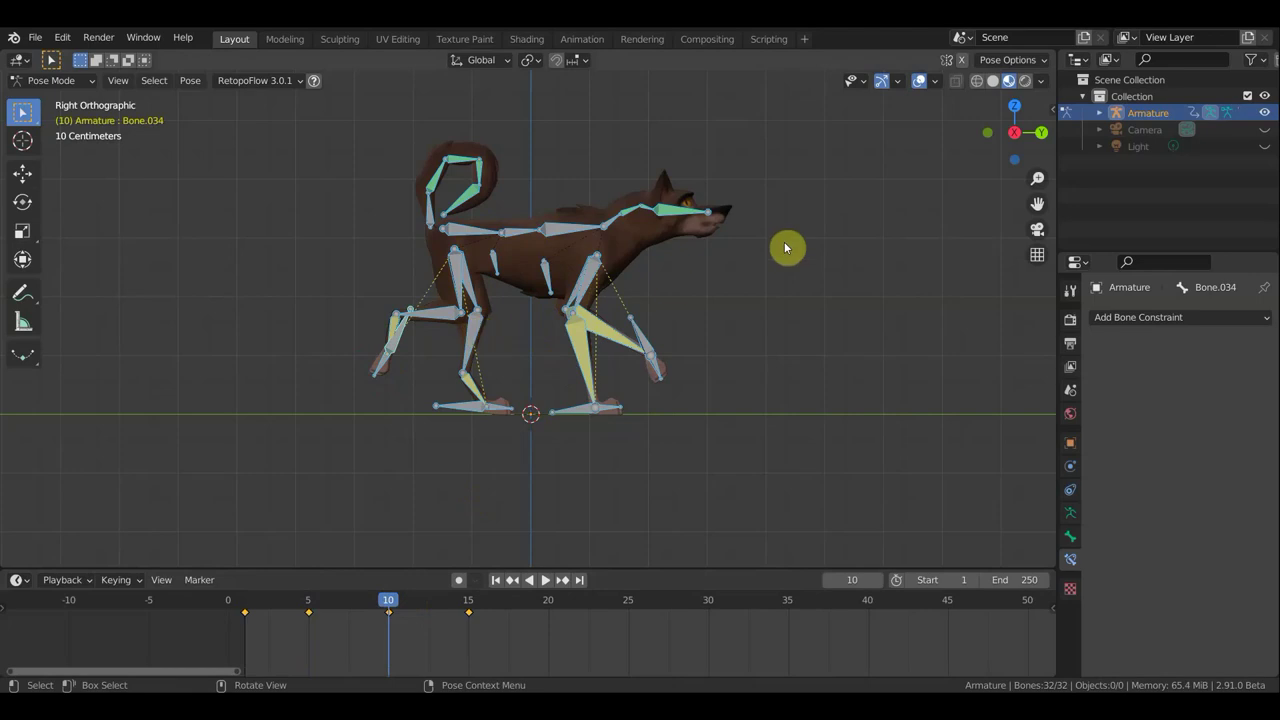
pyautogui.click(553, 603)
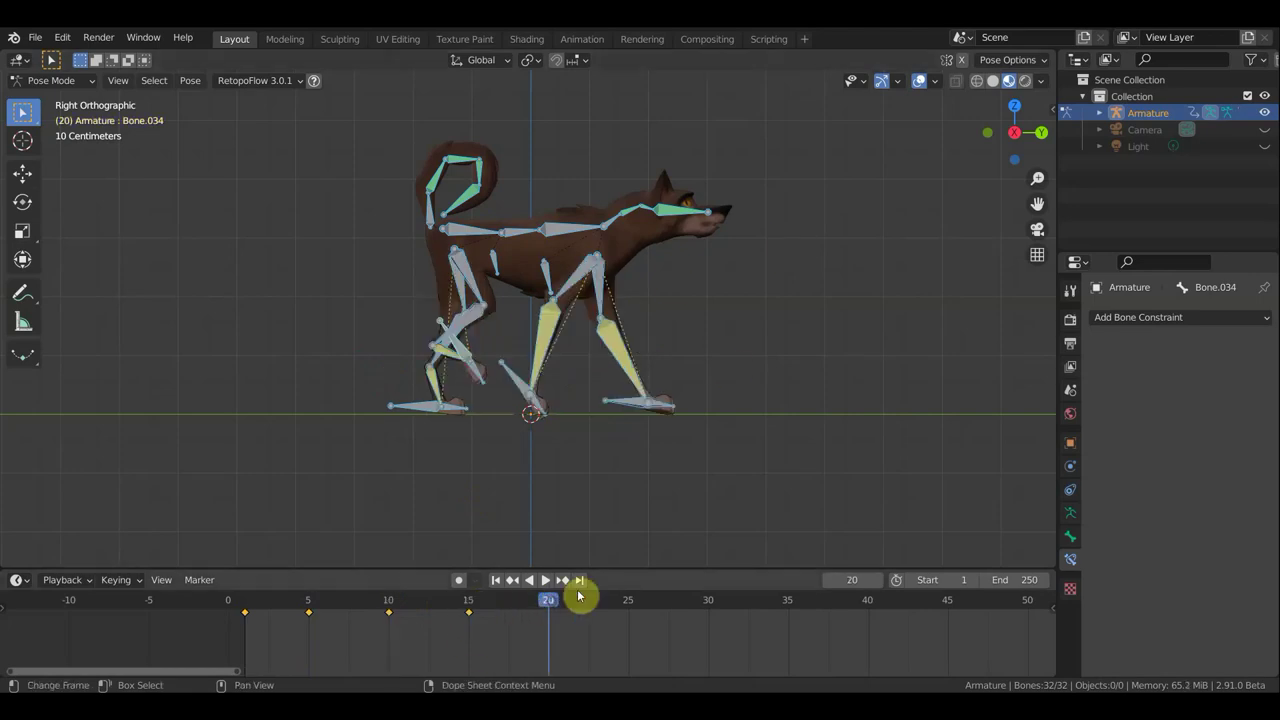
# After checking the bare mesh, move and rotate the back paw's foot bone Bone.021.
pyautogui.click(920, 82)
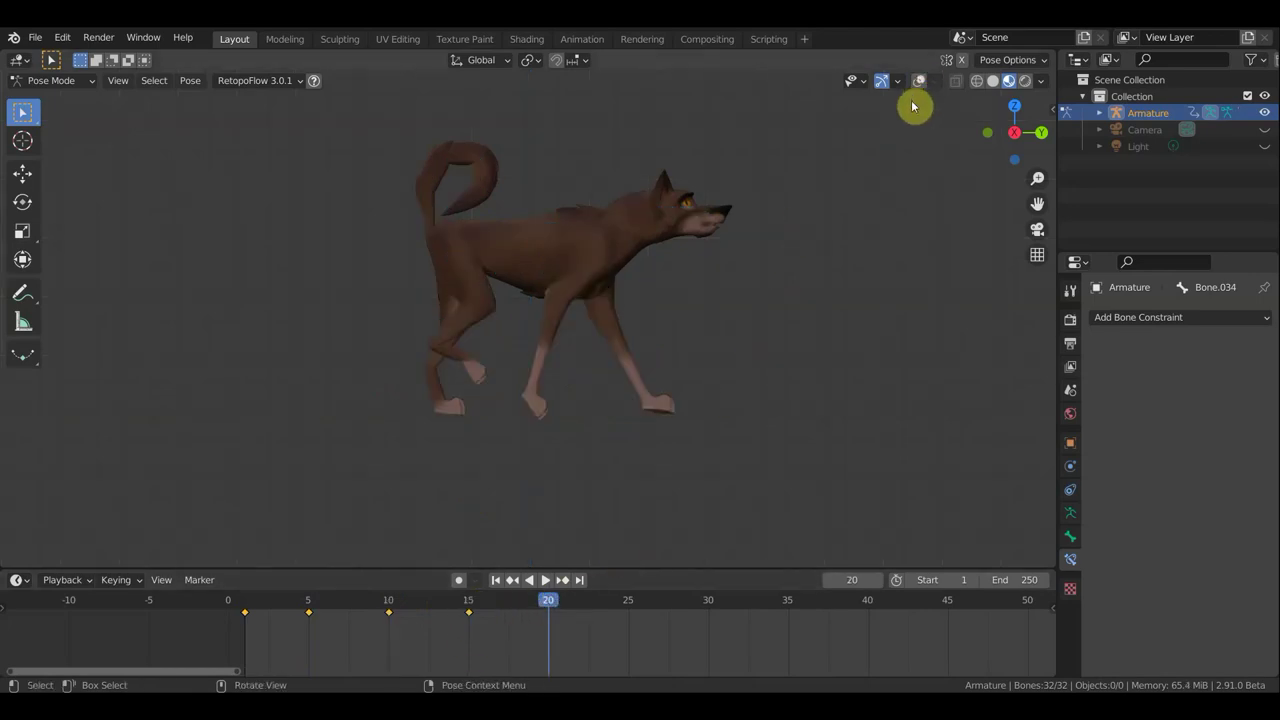
pyautogui.click(921, 82)
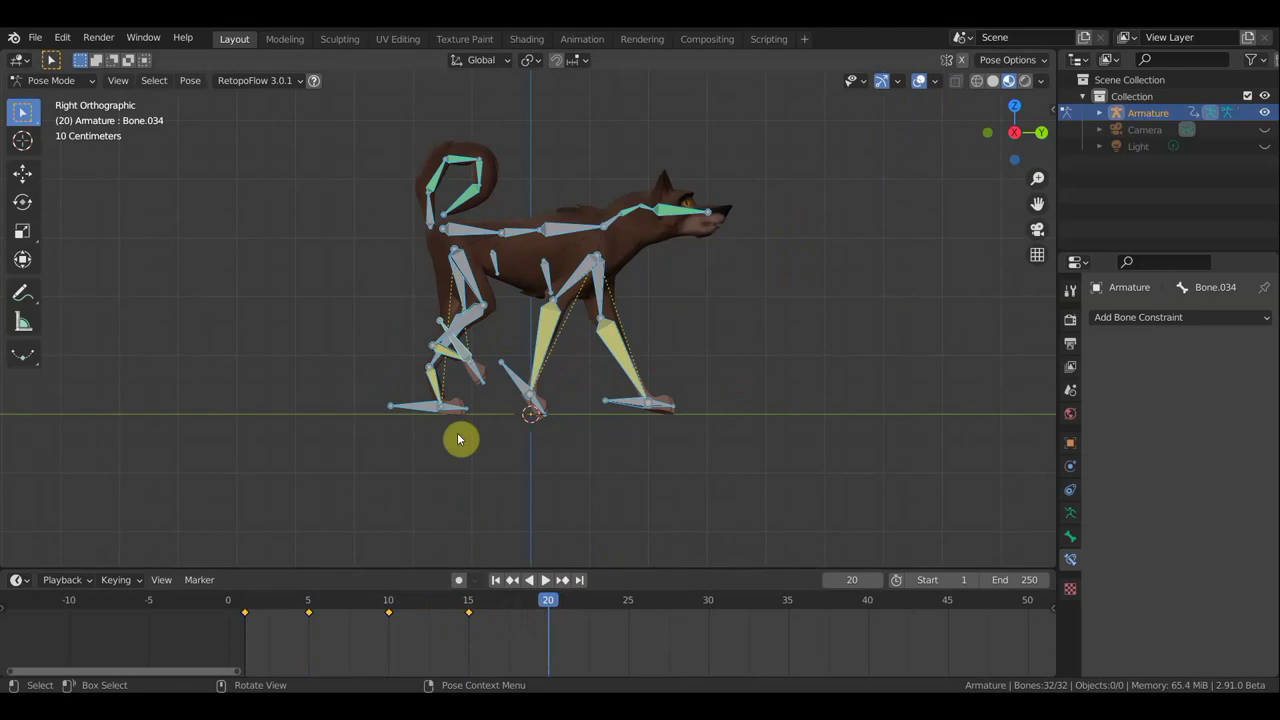
pyautogui.click(420, 410)
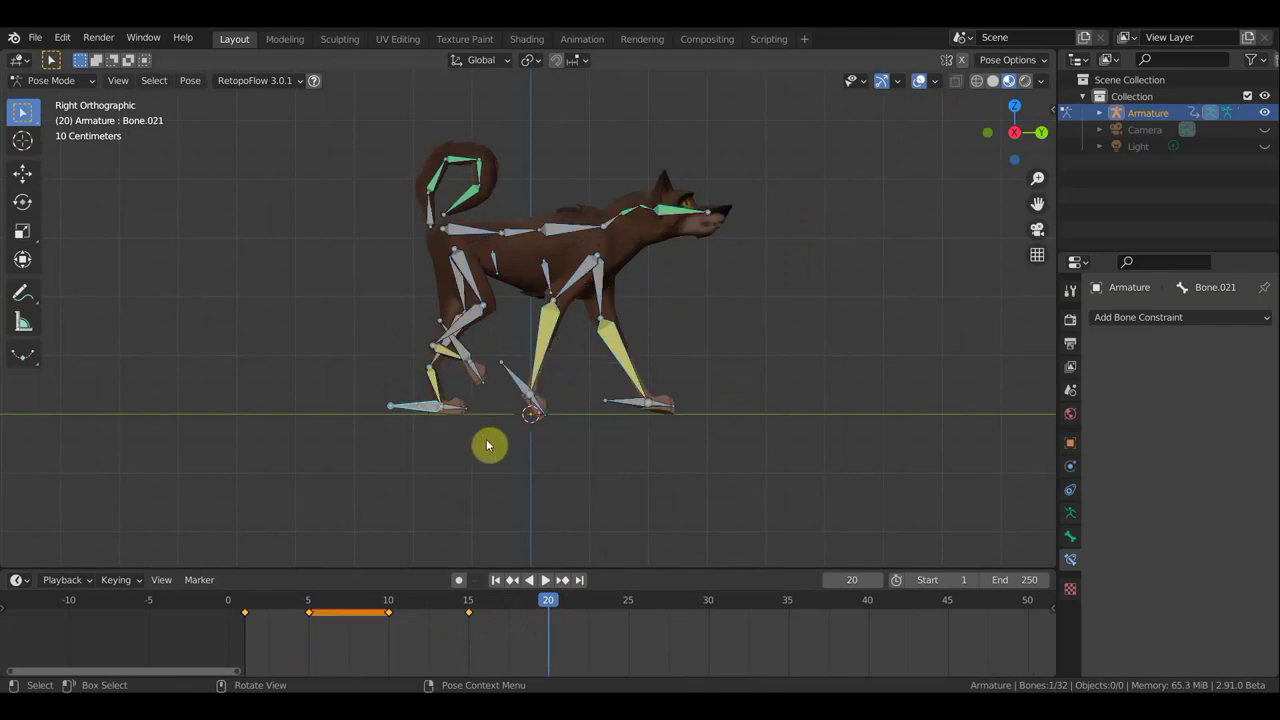
pyautogui.press('g')
pyautogui.click(452, 446)
pyautogui.press('r')
pyautogui.click(425, 456)
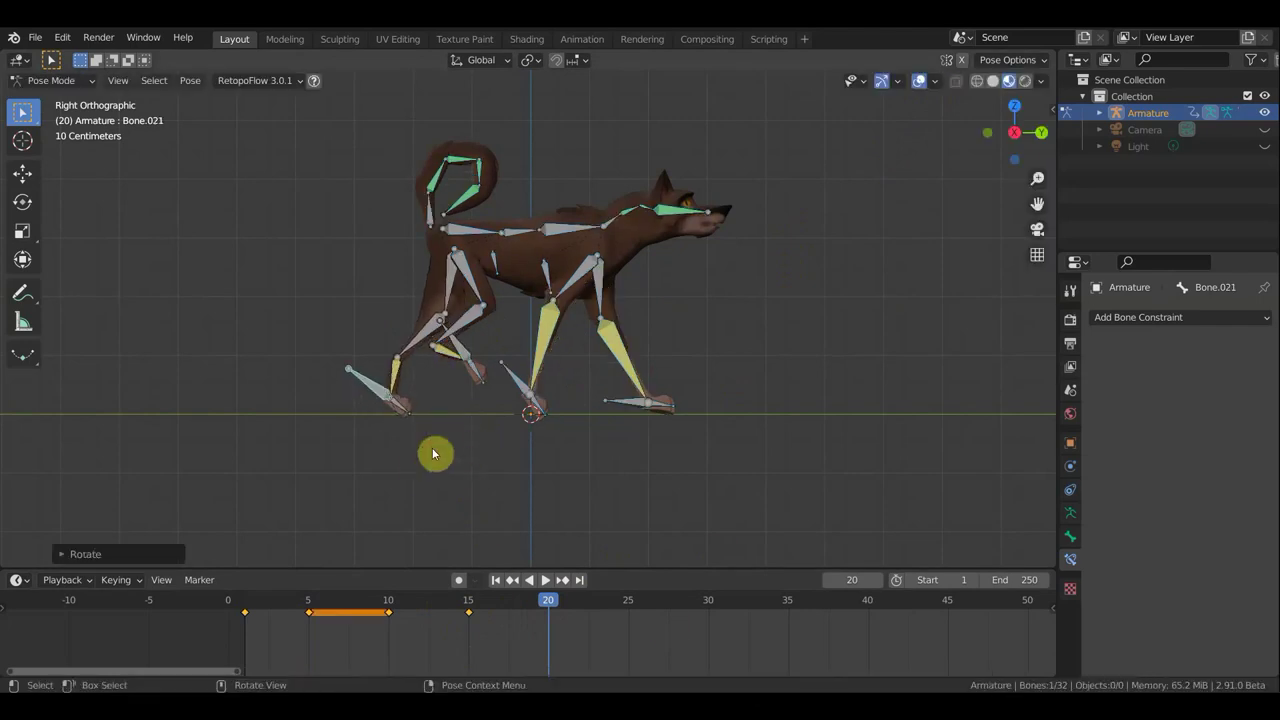
# Lower the other rear foot near the ground and rotate and reposition its leg bone.
pyautogui.click(465, 372)
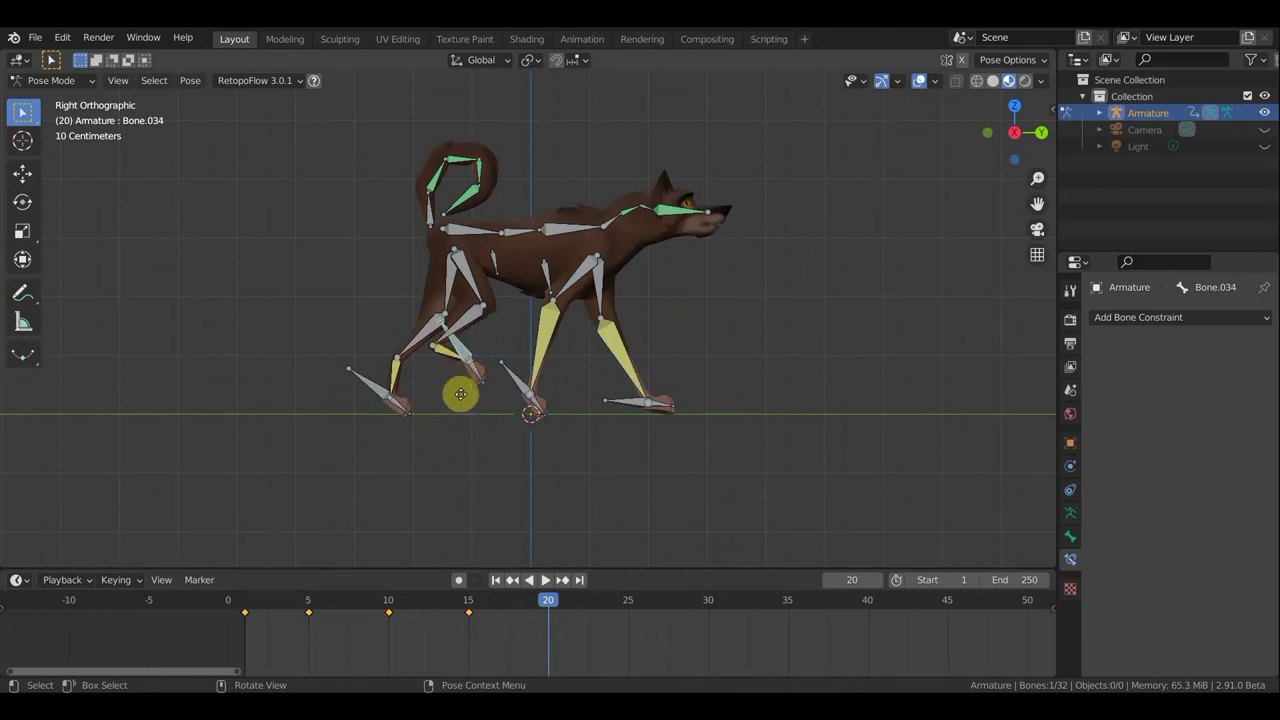
pyautogui.moveTo(458, 381); pyautogui.dragTo(512, 428)
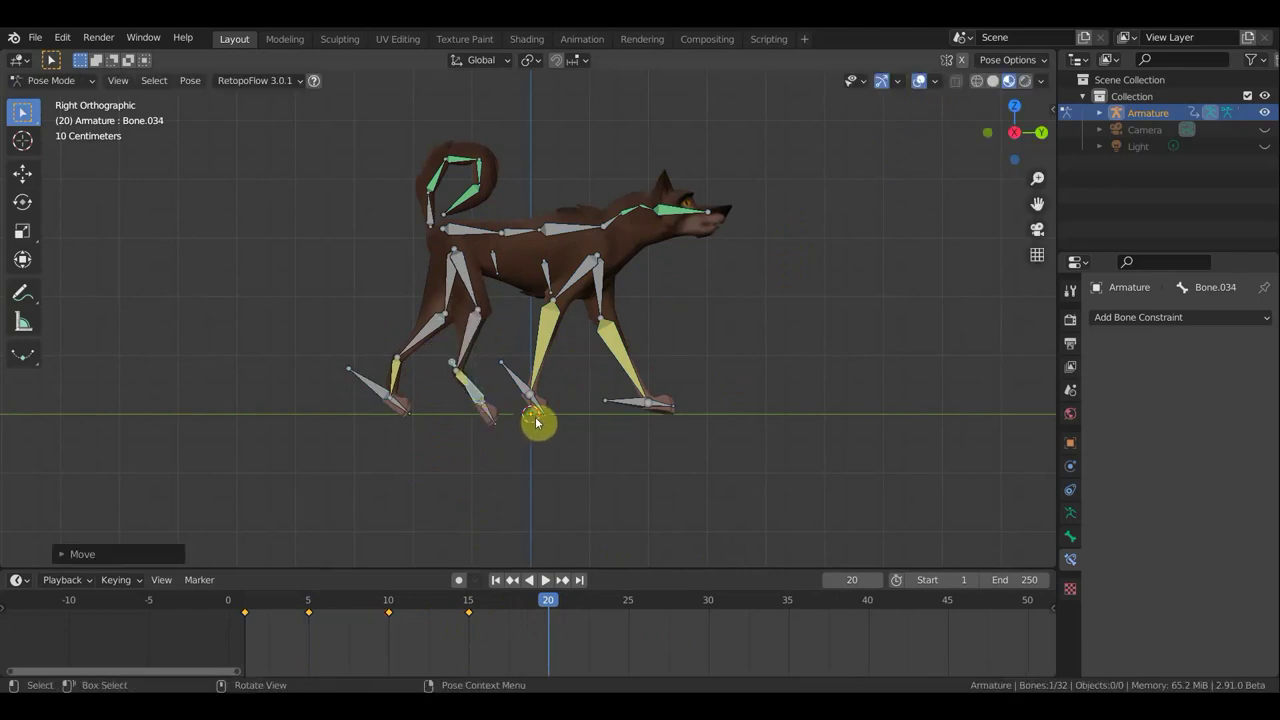
pyautogui.press('r')
pyautogui.click(519, 379)
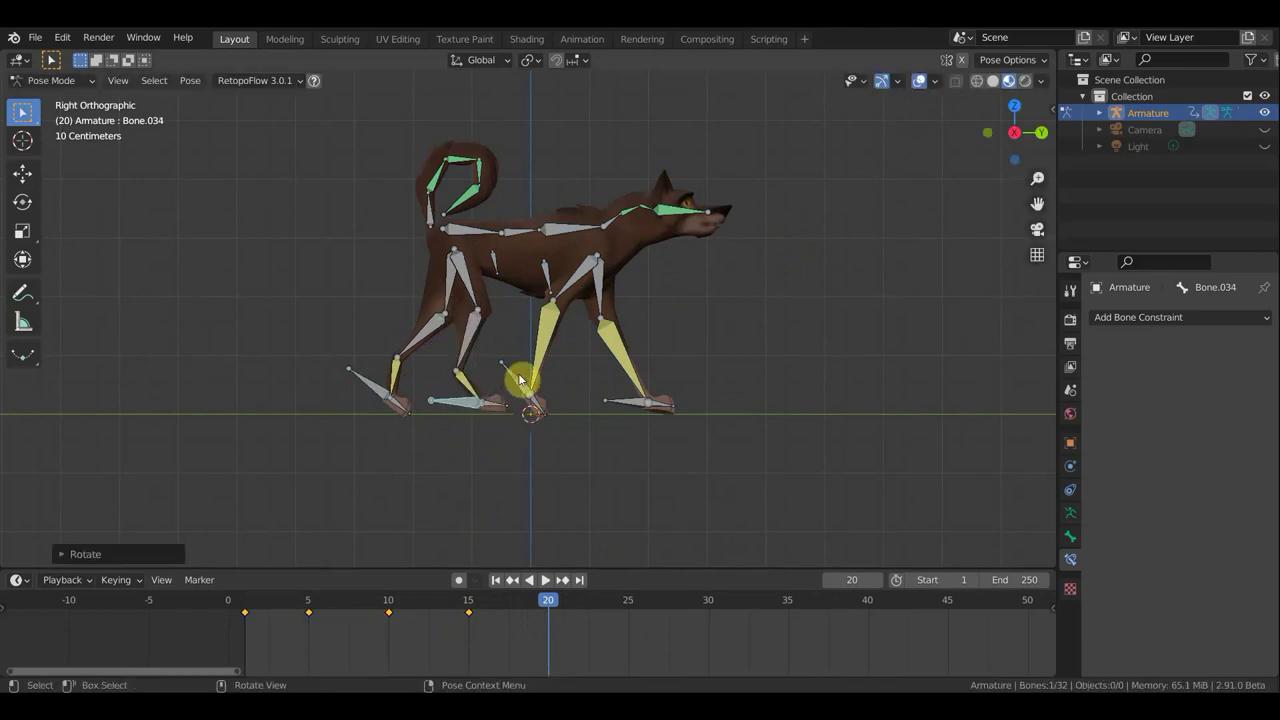
pyautogui.moveTo(512, 390); pyautogui.dragTo(534, 401)
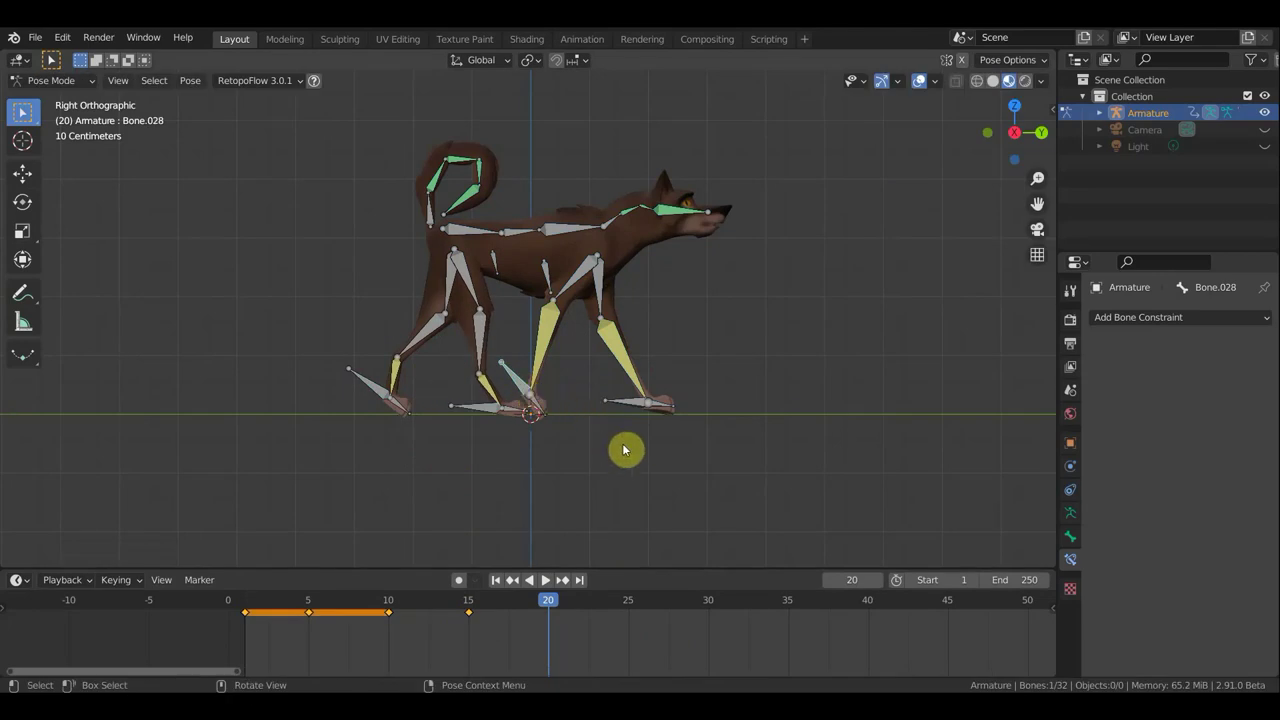
pyautogui.press('r')
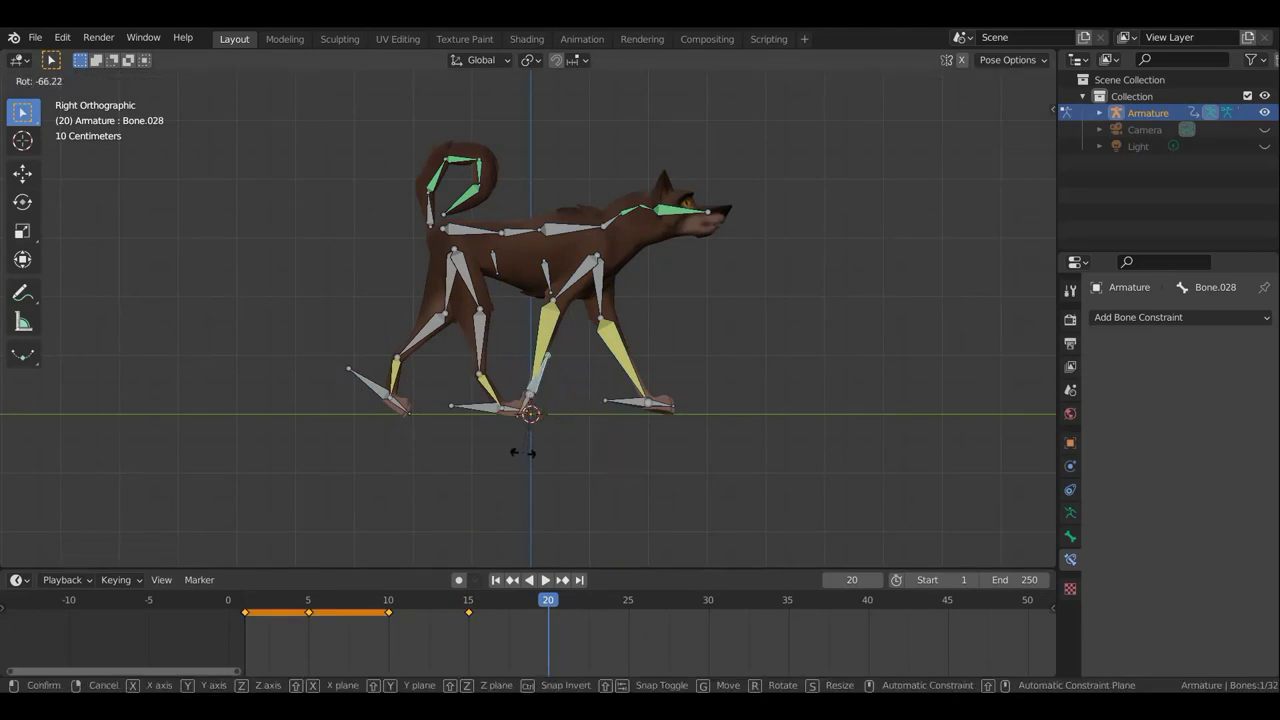
pyautogui.click(485, 425)
pyautogui.press('g')
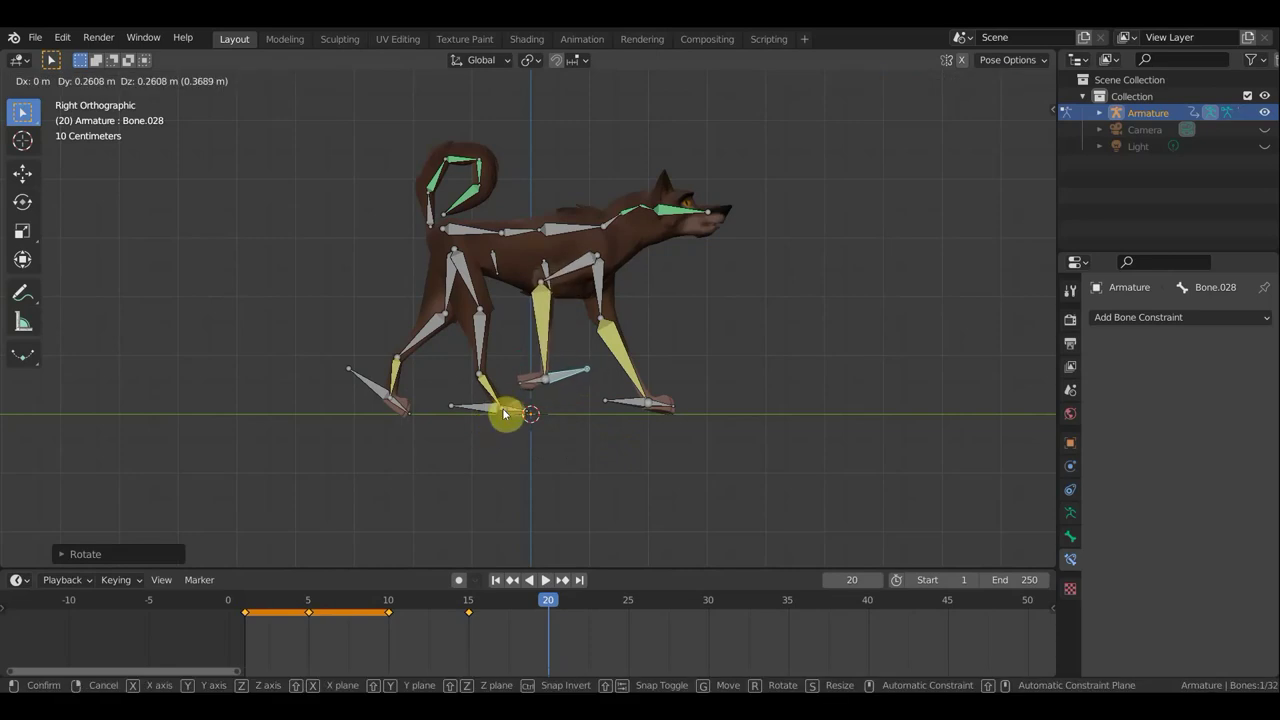
pyautogui.click(505, 414)
# Move the front foot bone back and key location and rotation for all bones at frame 20.
pyautogui.click(632, 406)
pyautogui.press('g')
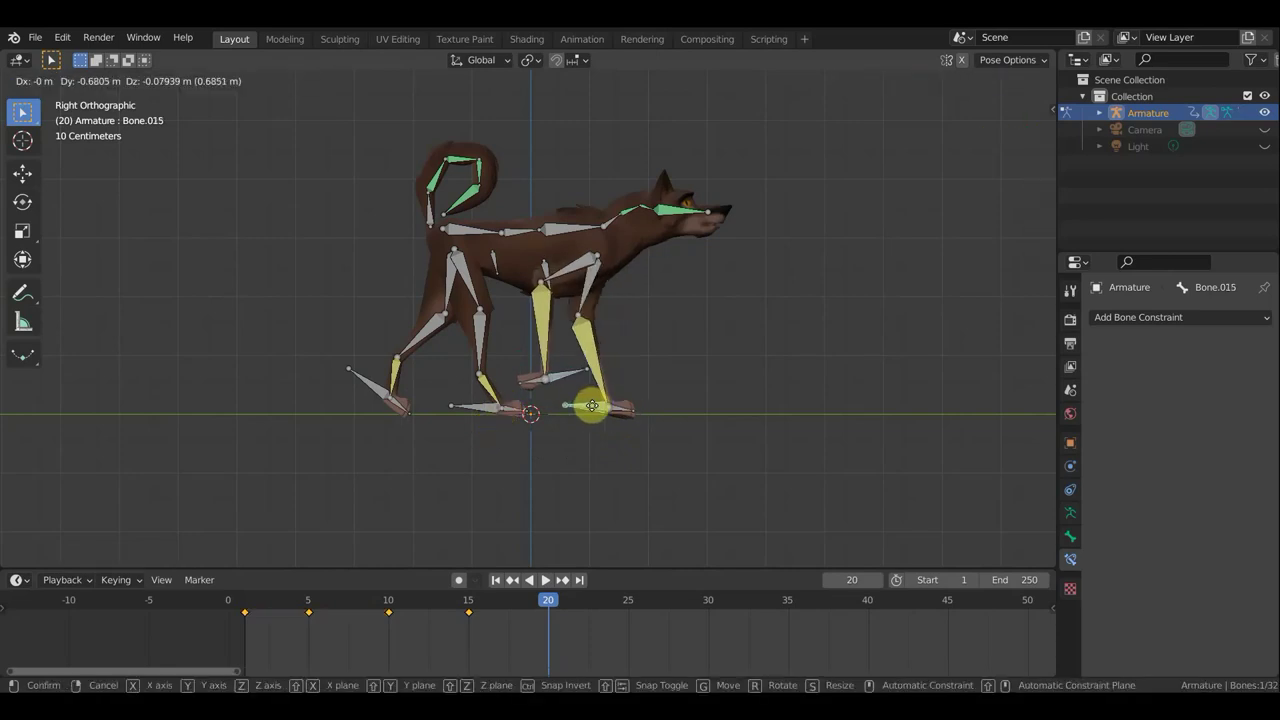
pyautogui.click(592, 410)
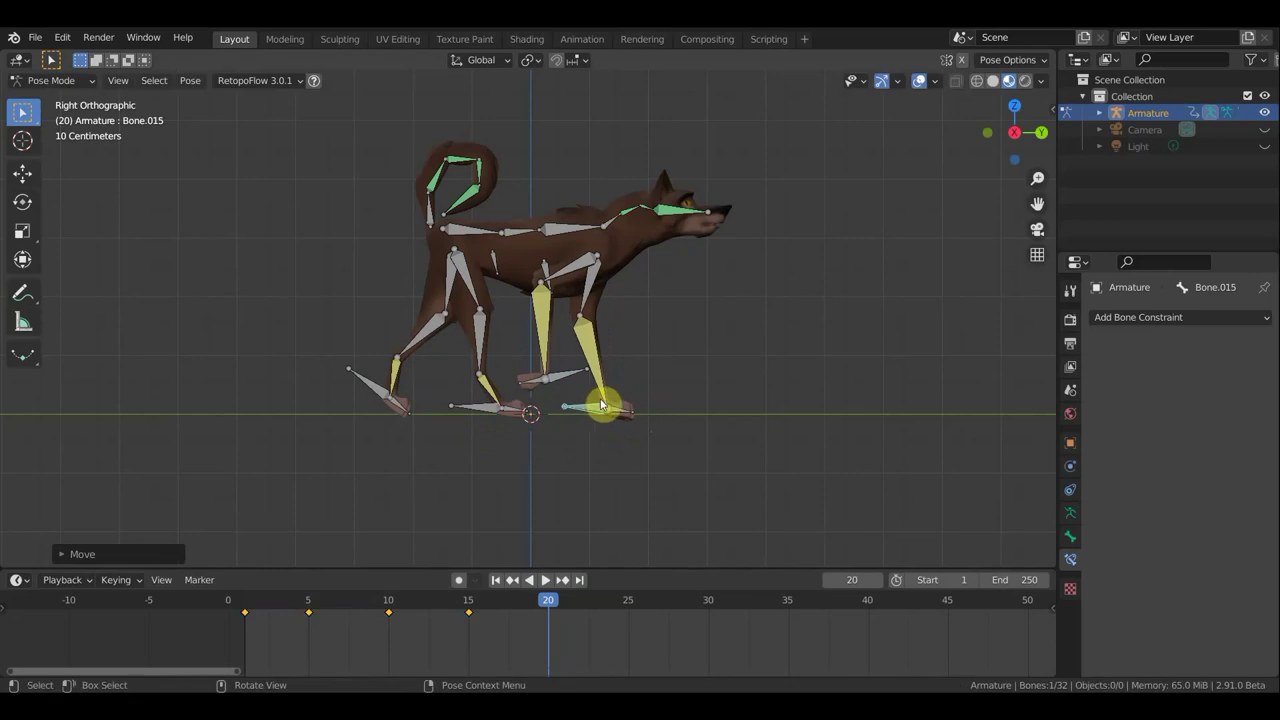
pyautogui.press('a')
pyautogui.press('i')
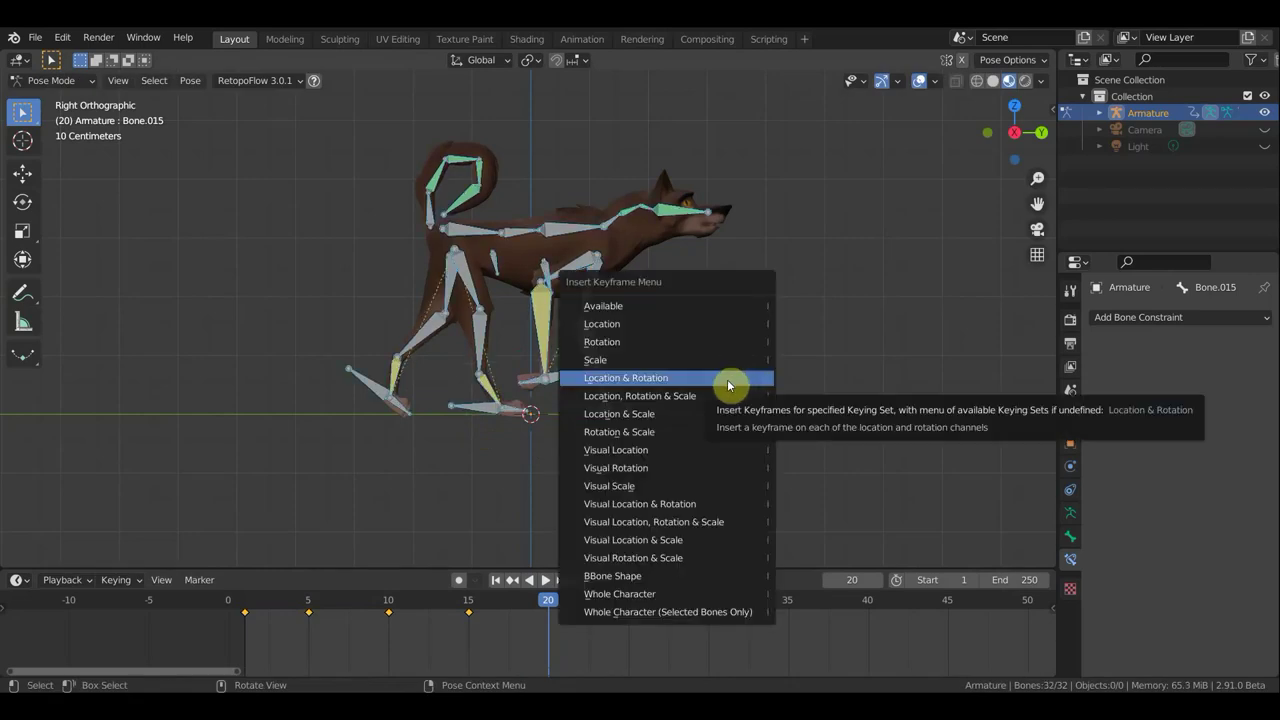
pyautogui.click(729, 384)
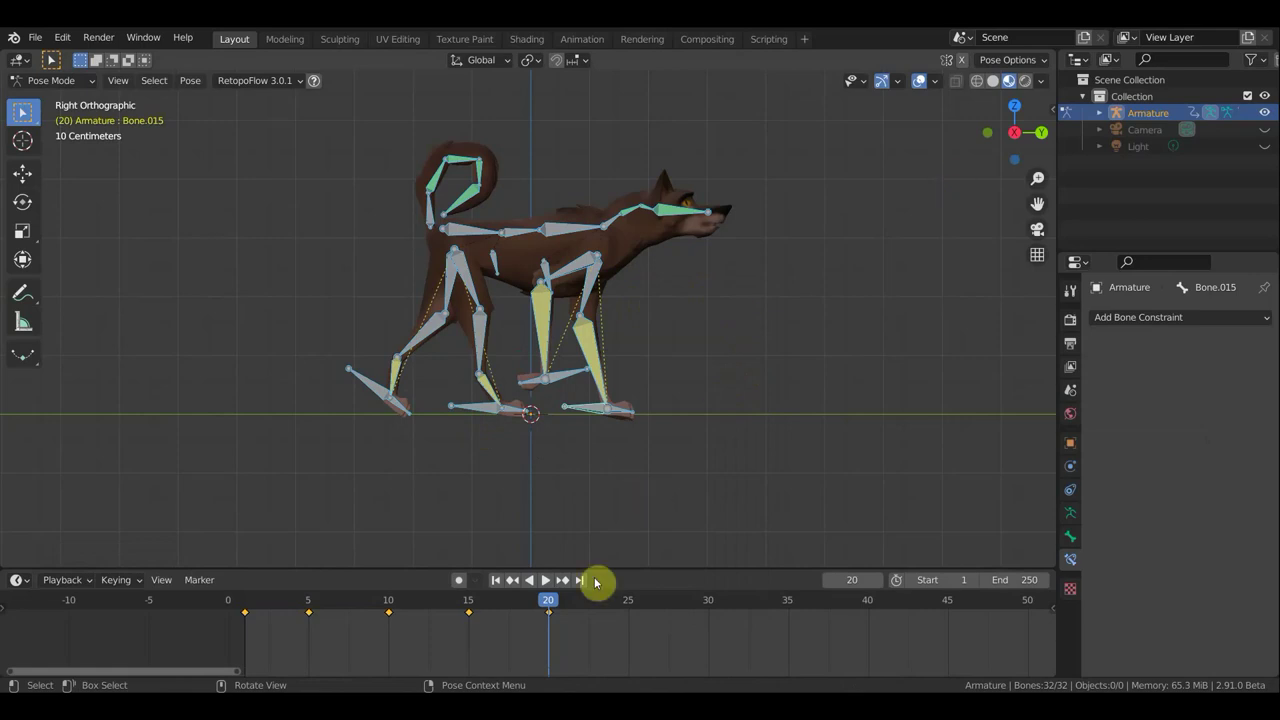
# Play the animation and stop with the current frame at 25.
pyautogui.click(529, 580)
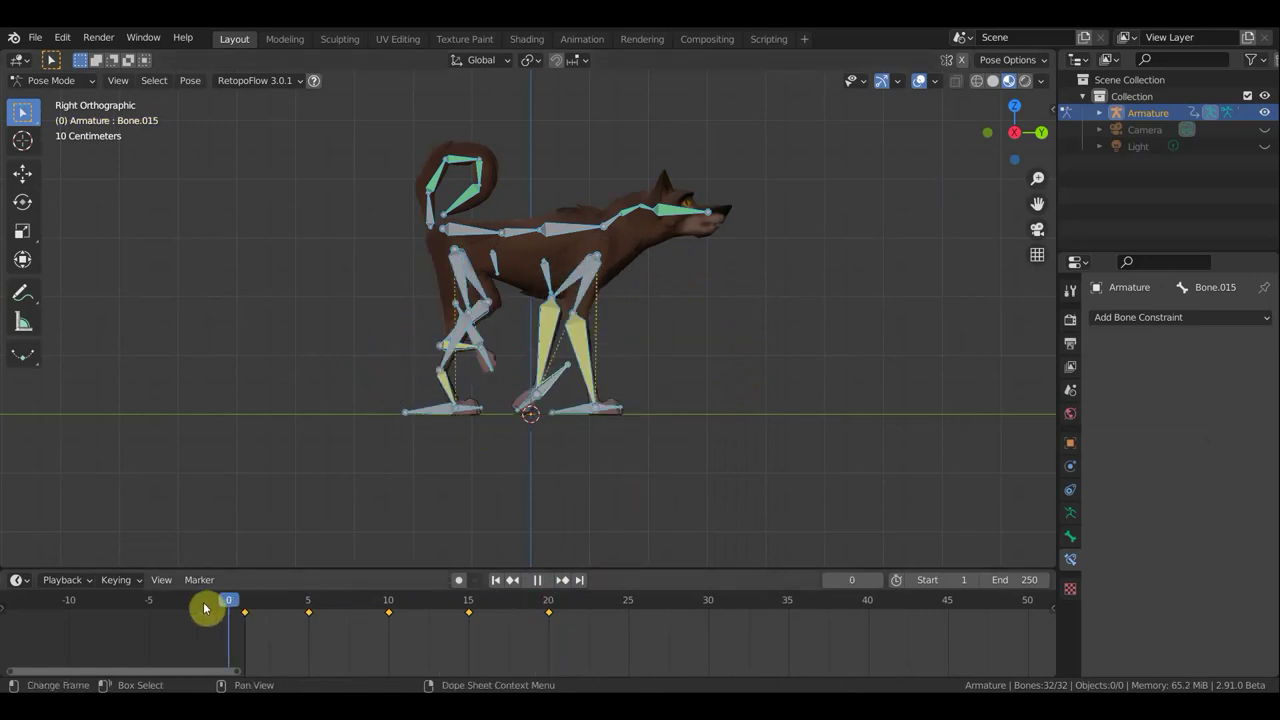
pyautogui.moveTo(583, 622); pyautogui.dragTo(628, 625)
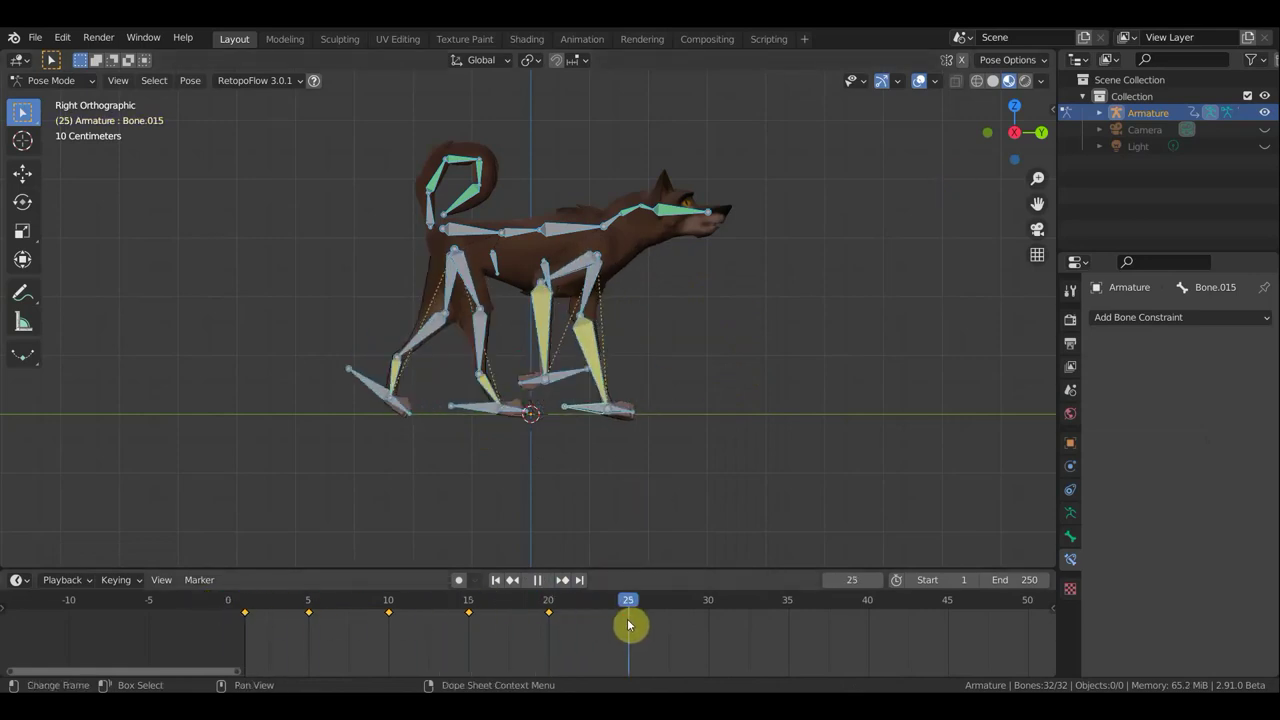
pyautogui.press('space')
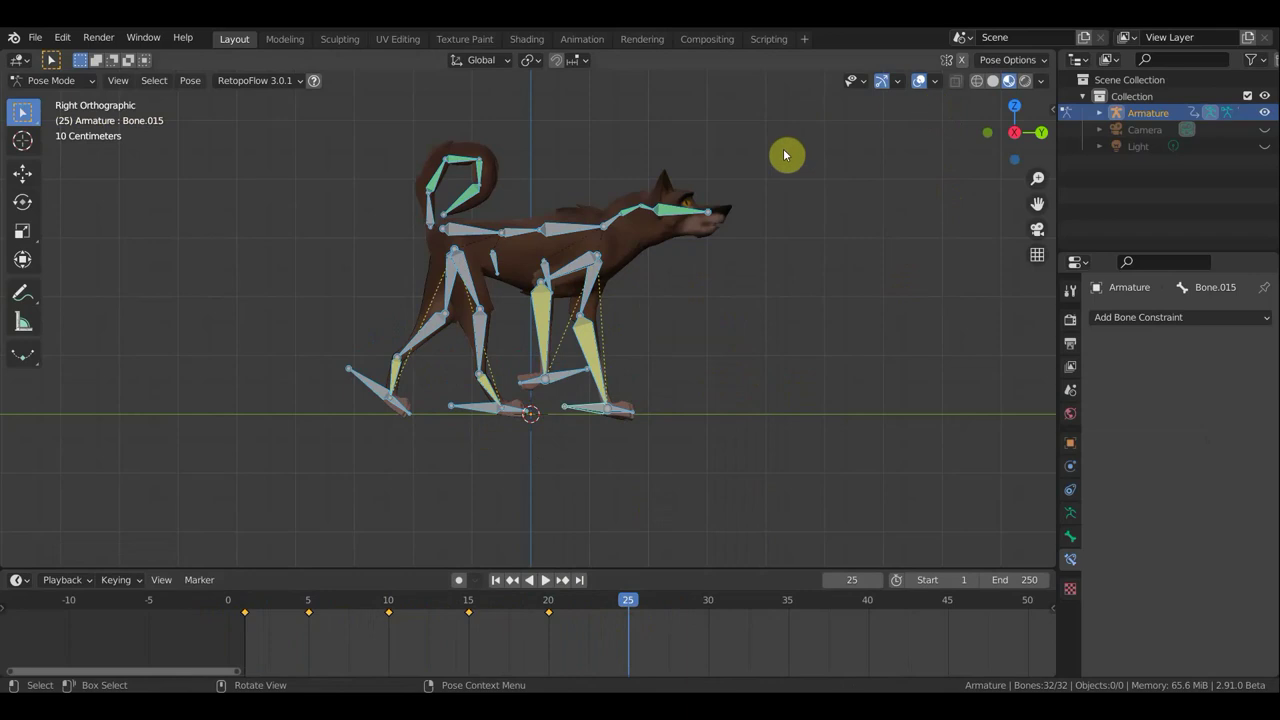
# Move and rotate the rear foot bone into place, checking it against the bare mesh.
pyautogui.click(370, 386)
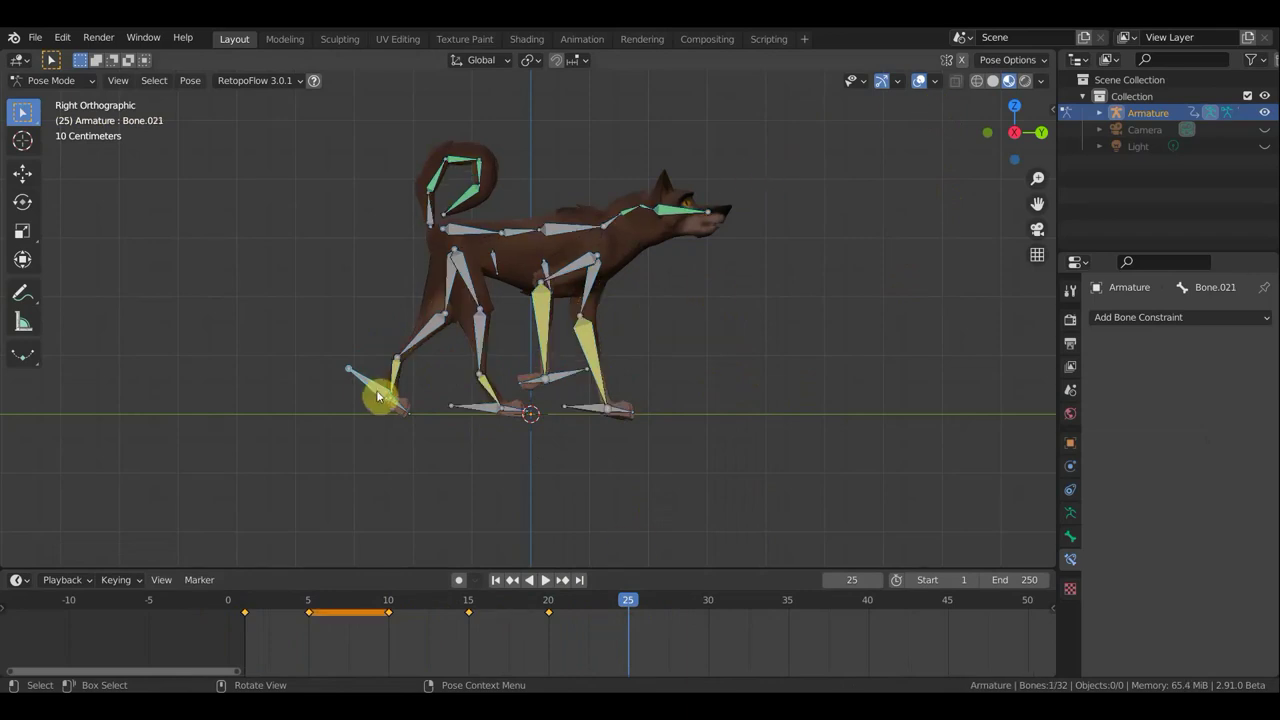
pyautogui.press('g')
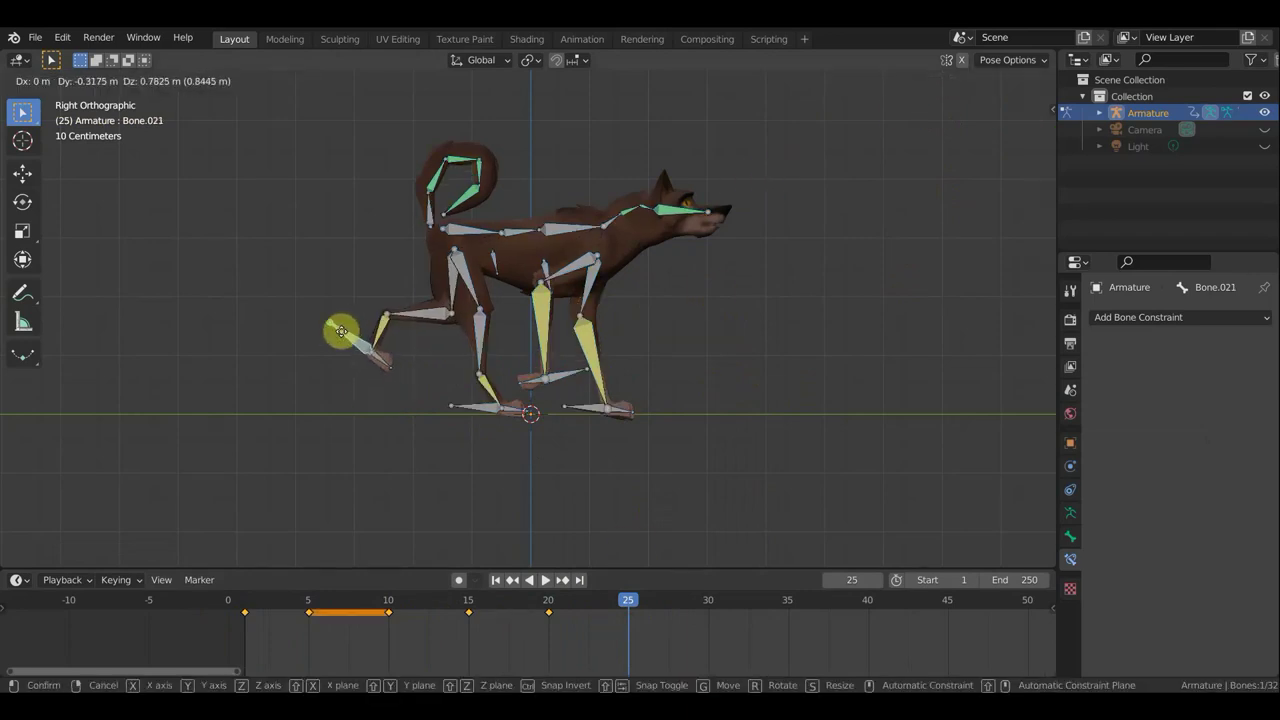
pyautogui.click(362, 350)
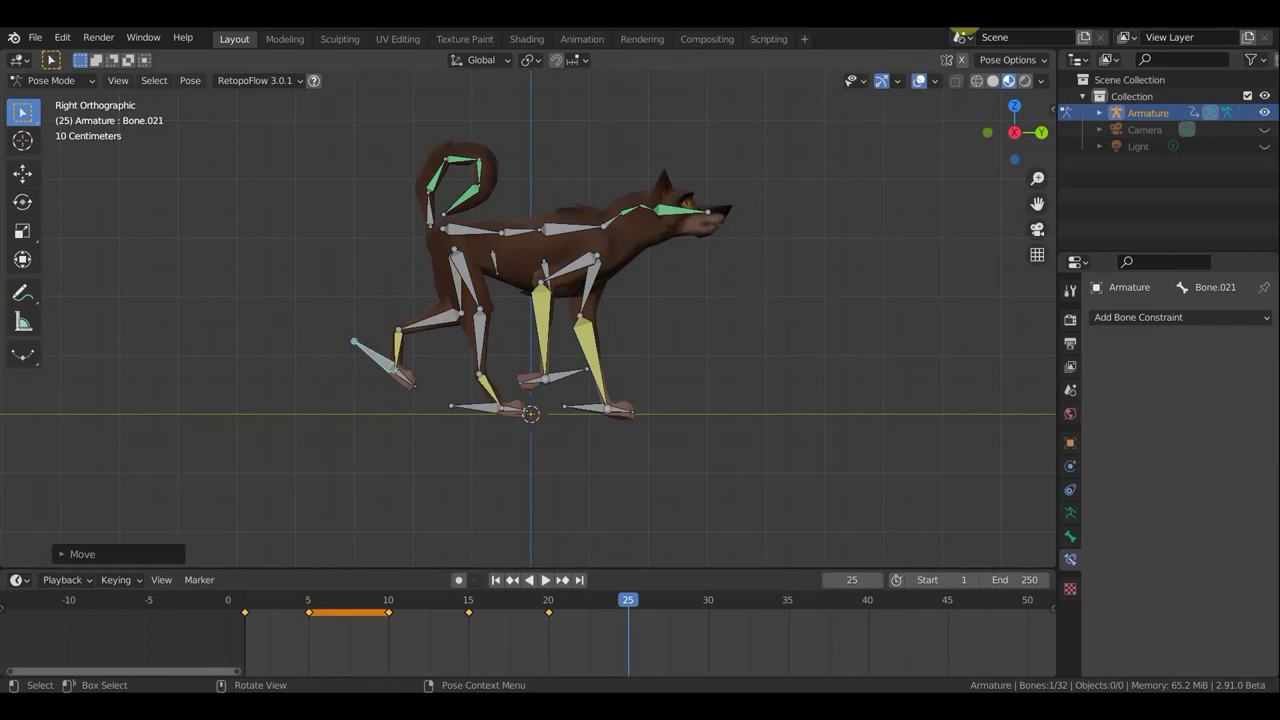
pyautogui.click(919, 80)
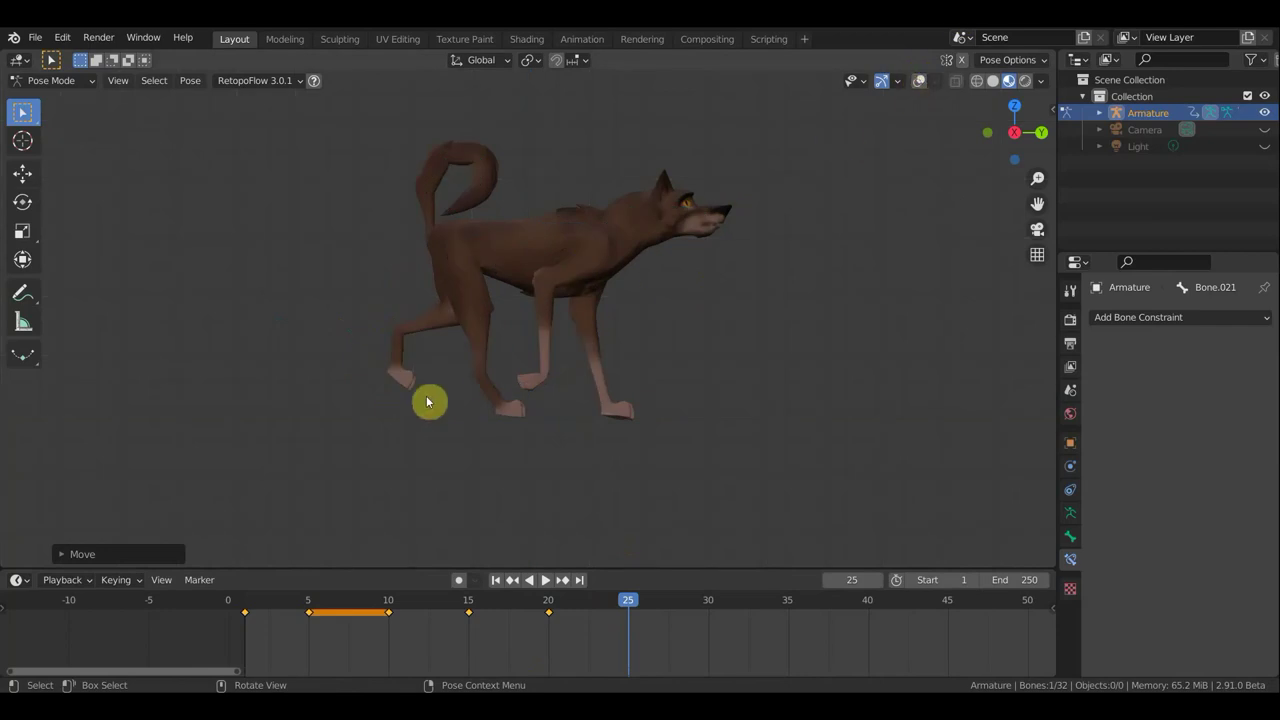
pyautogui.press('g')
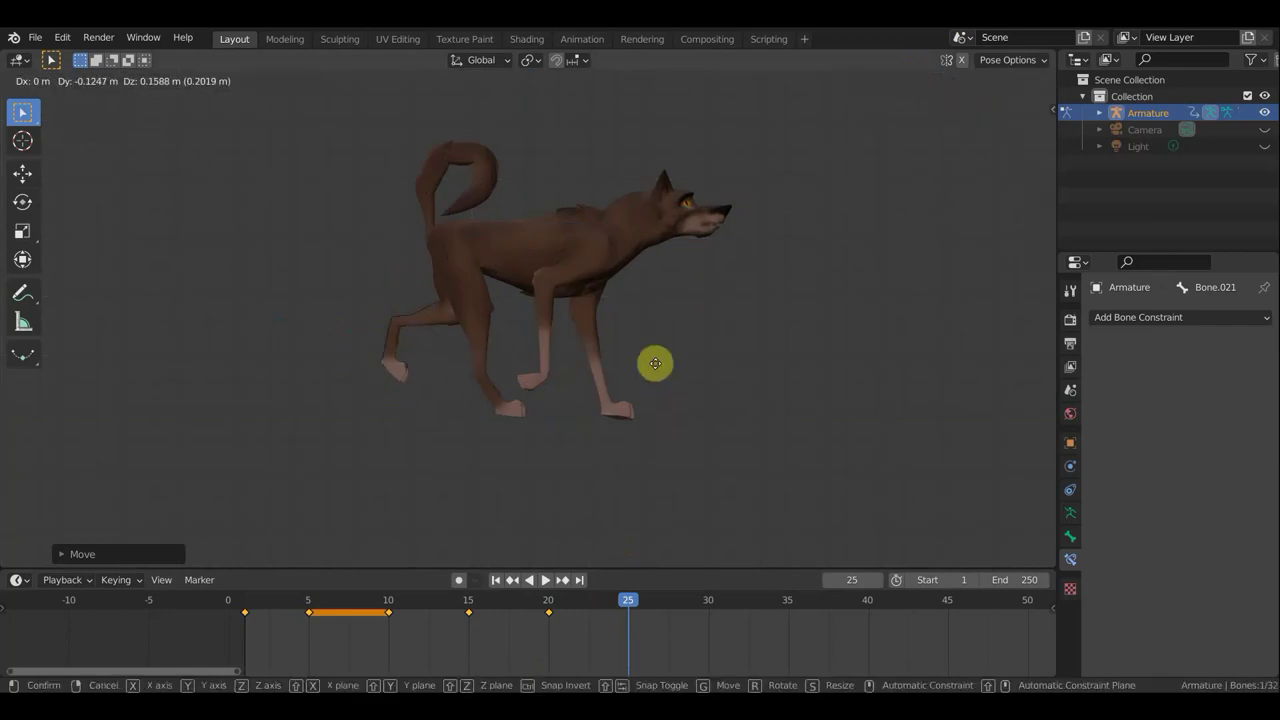
pyautogui.press('r')
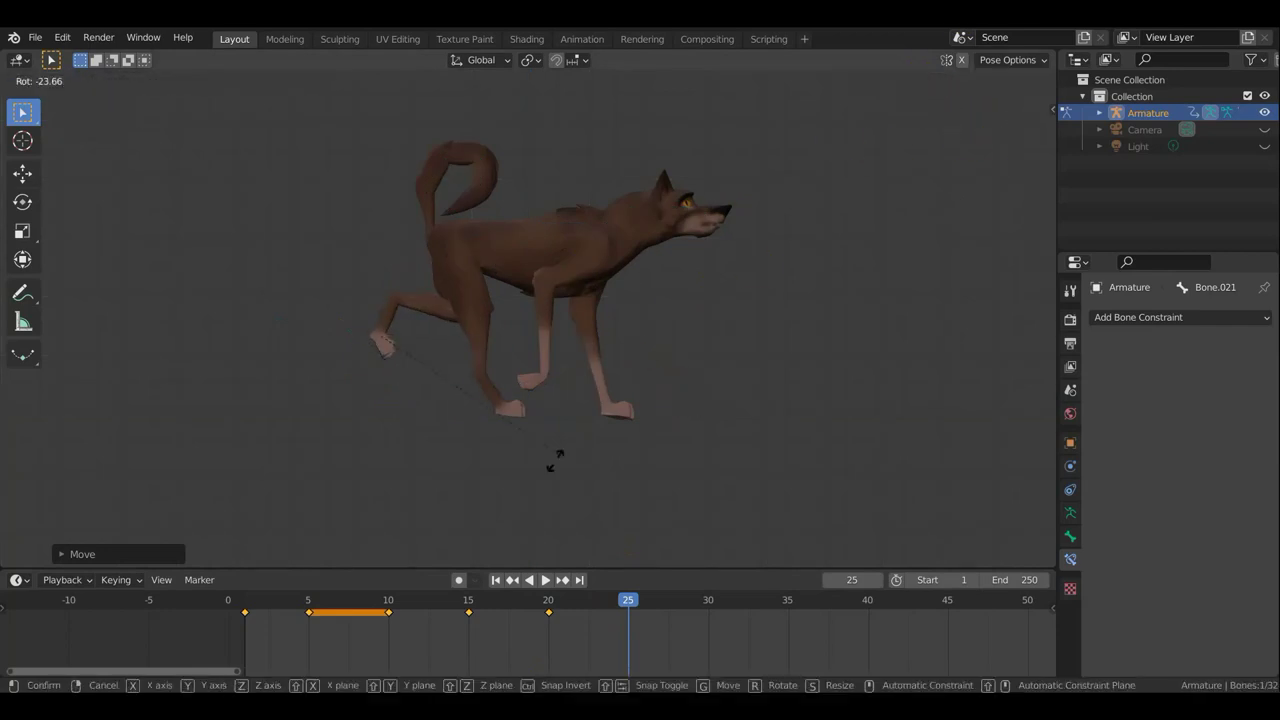
pyautogui.click(385, 372)
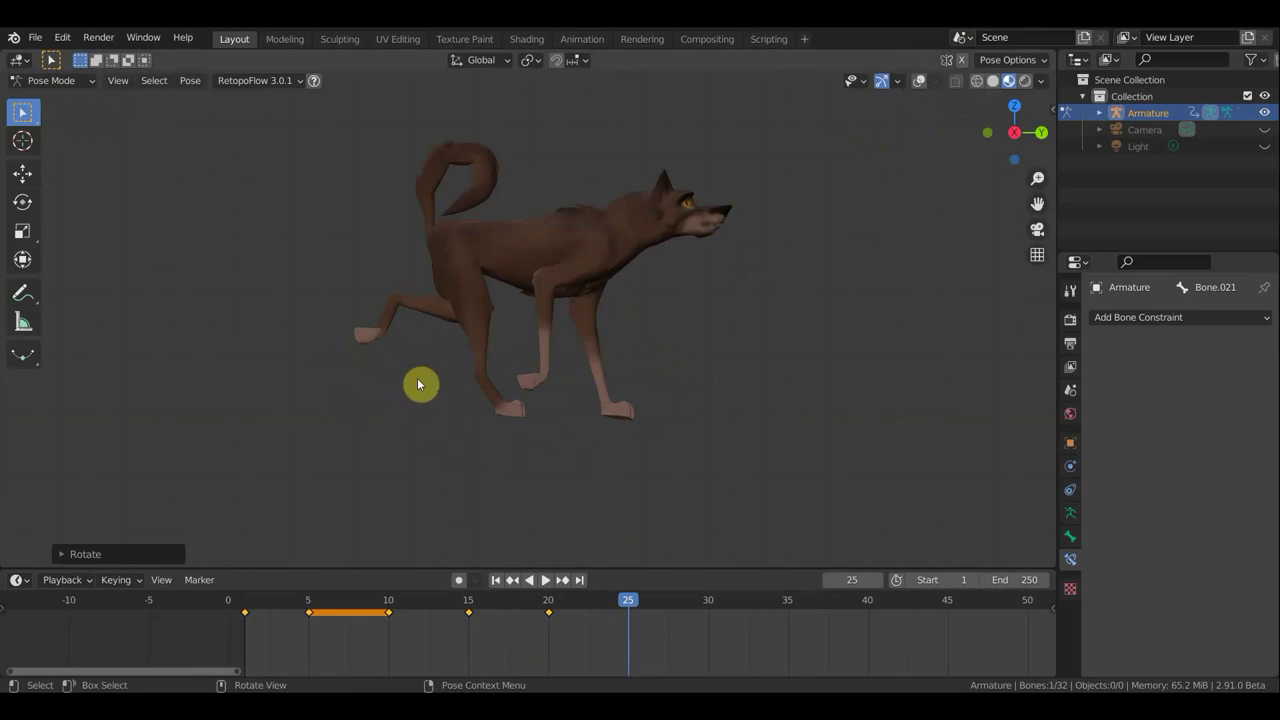
pyautogui.press('g')
pyautogui.click(472, 418)
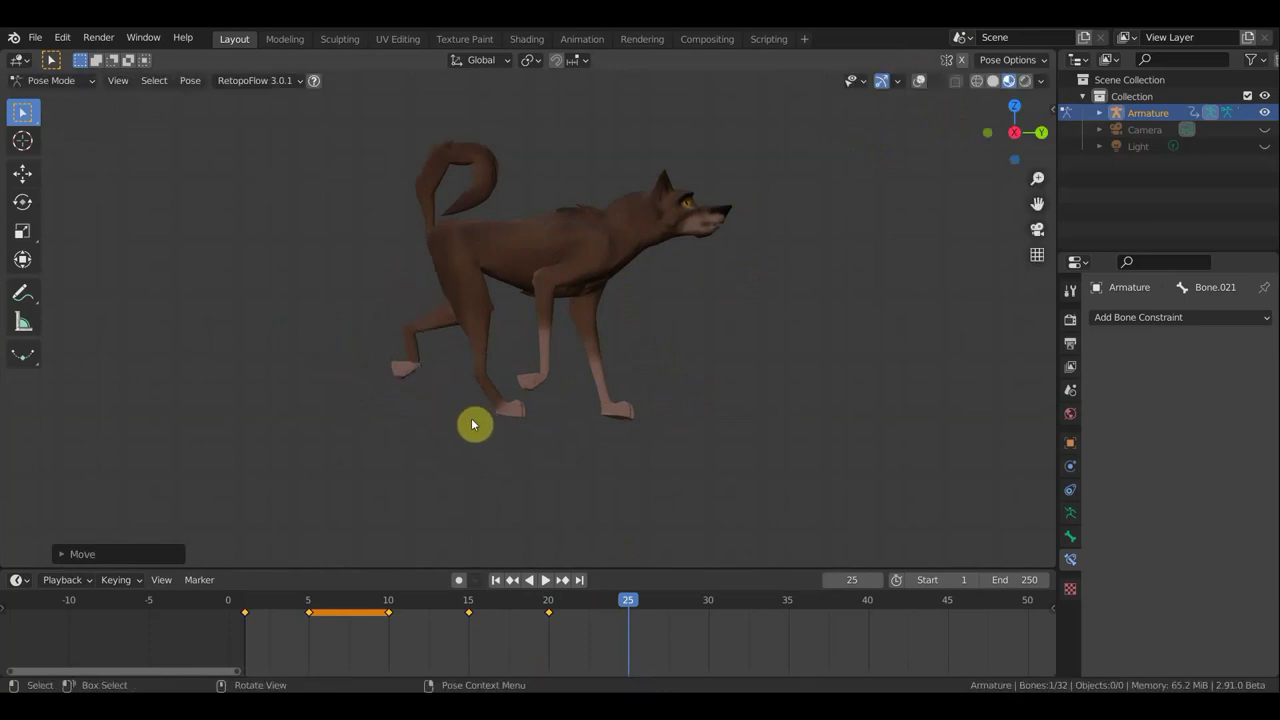
# Raise the front foot bone and rotate it upward.
pyautogui.hotkey('shift', 'alt', 'z')
pyautogui.press('g')
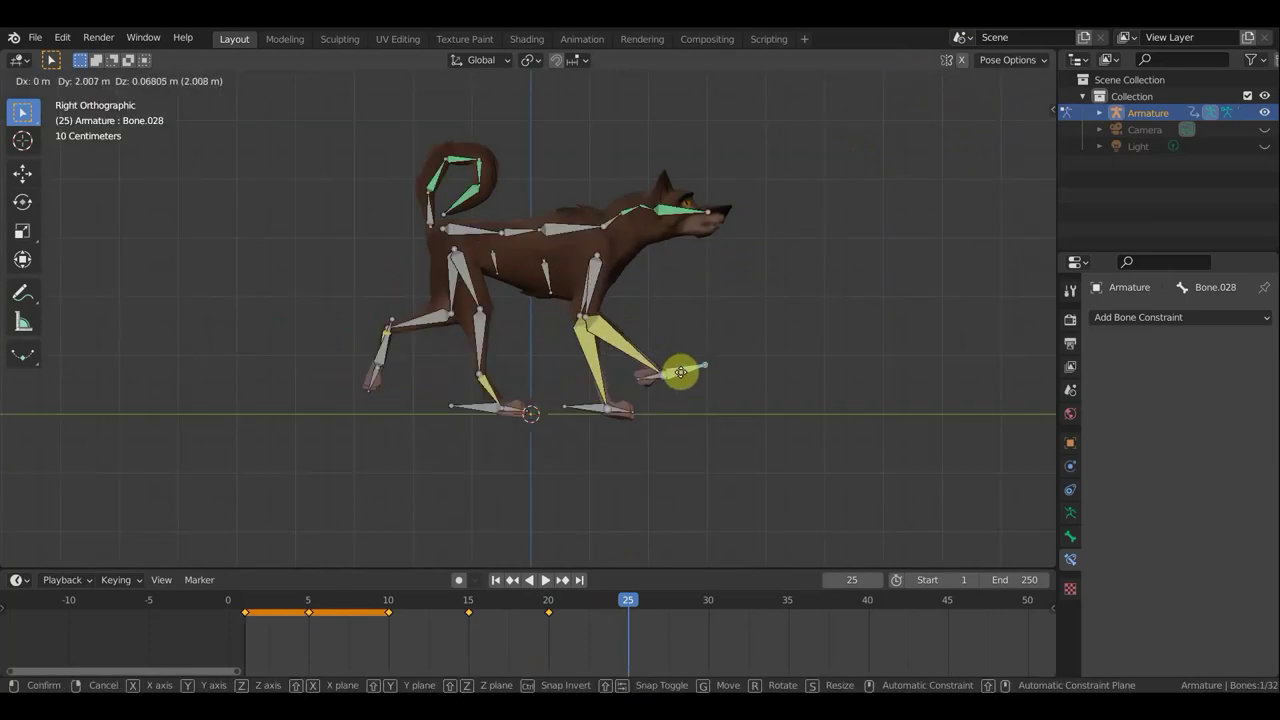
pyautogui.click(684, 377)
pyautogui.press('r')
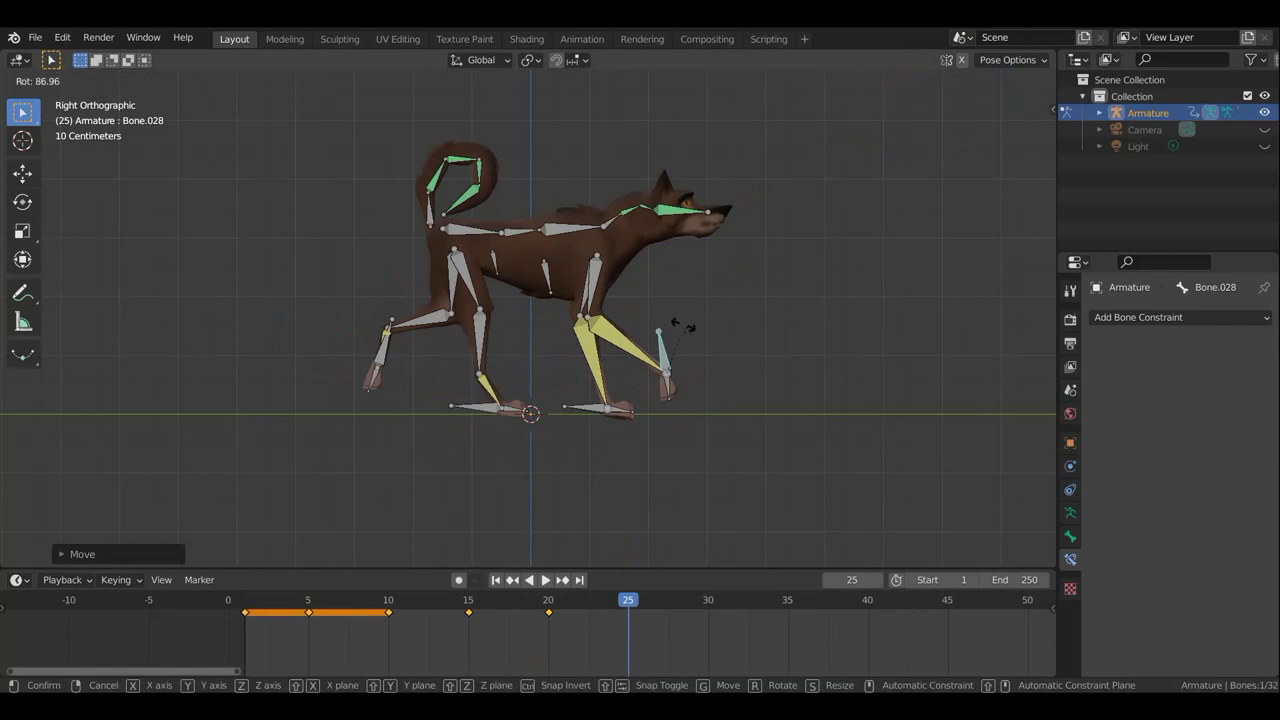
pyautogui.click(684, 325)
# Slide the planted front foot back under the body and key location and rotation at frame 25.
pyautogui.click(588, 418)
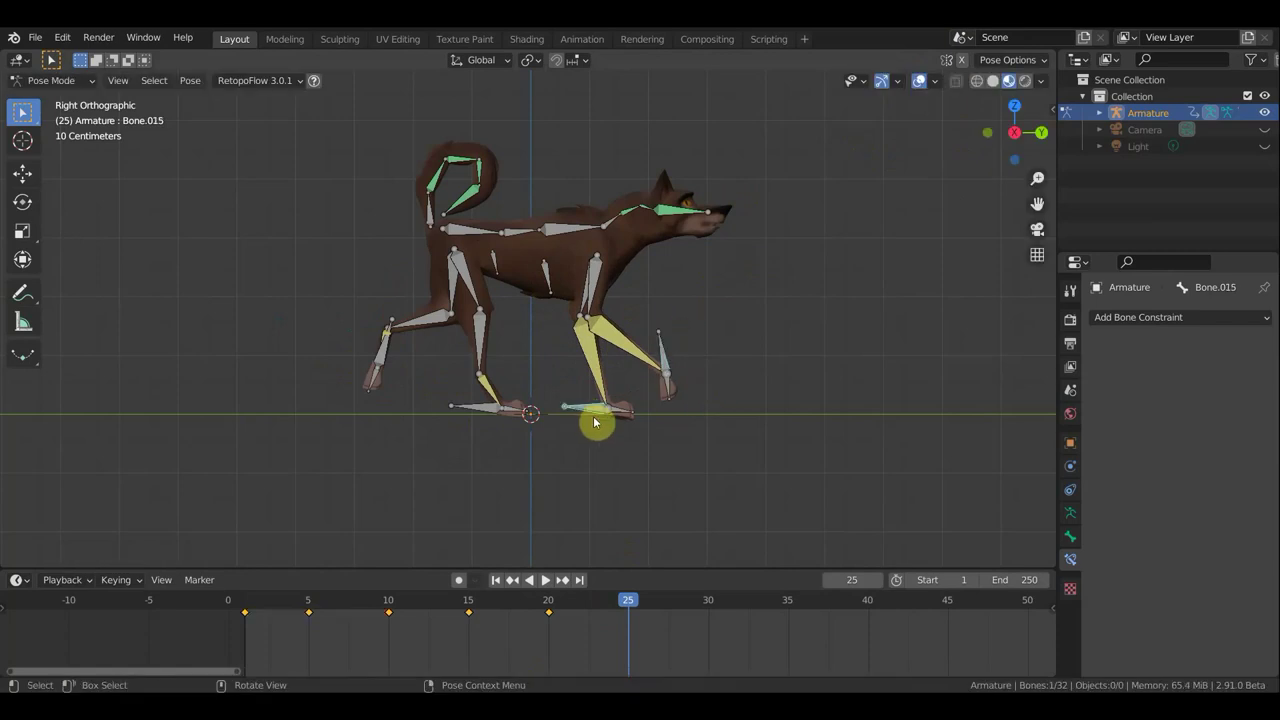
pyautogui.moveTo(593, 422); pyautogui.dragTo(537, 411)
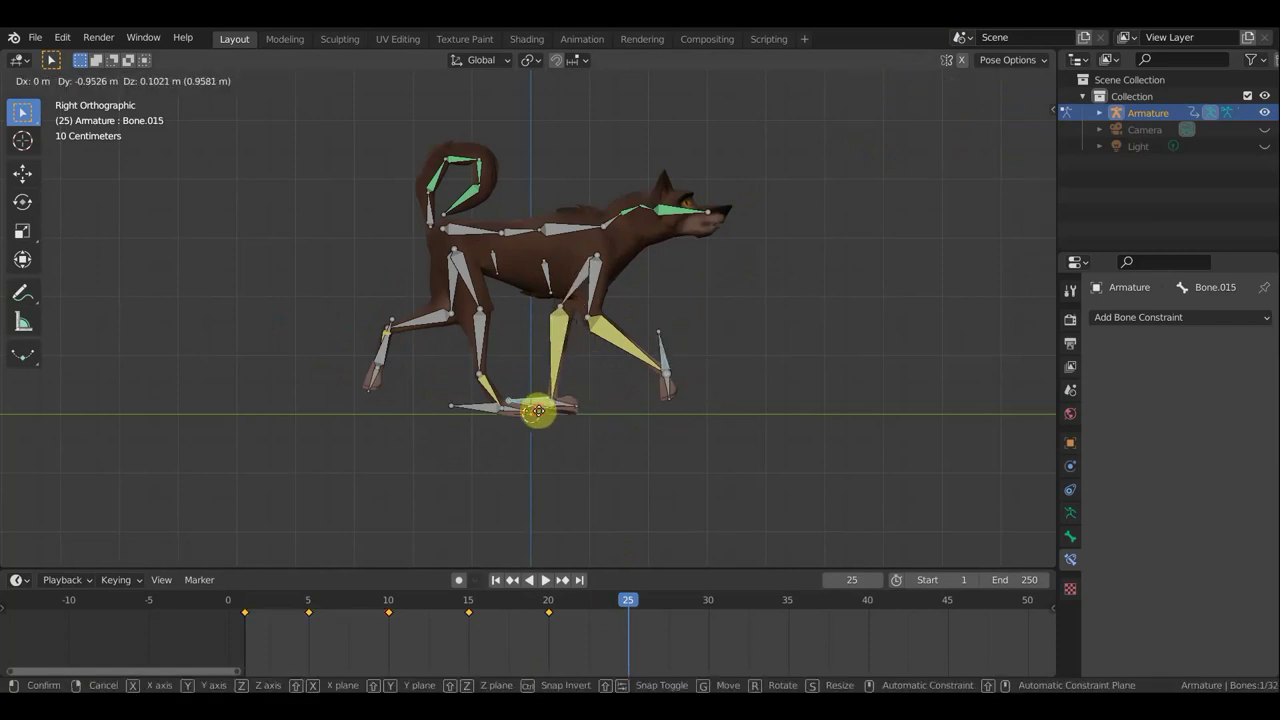
pyautogui.click(763, 397)
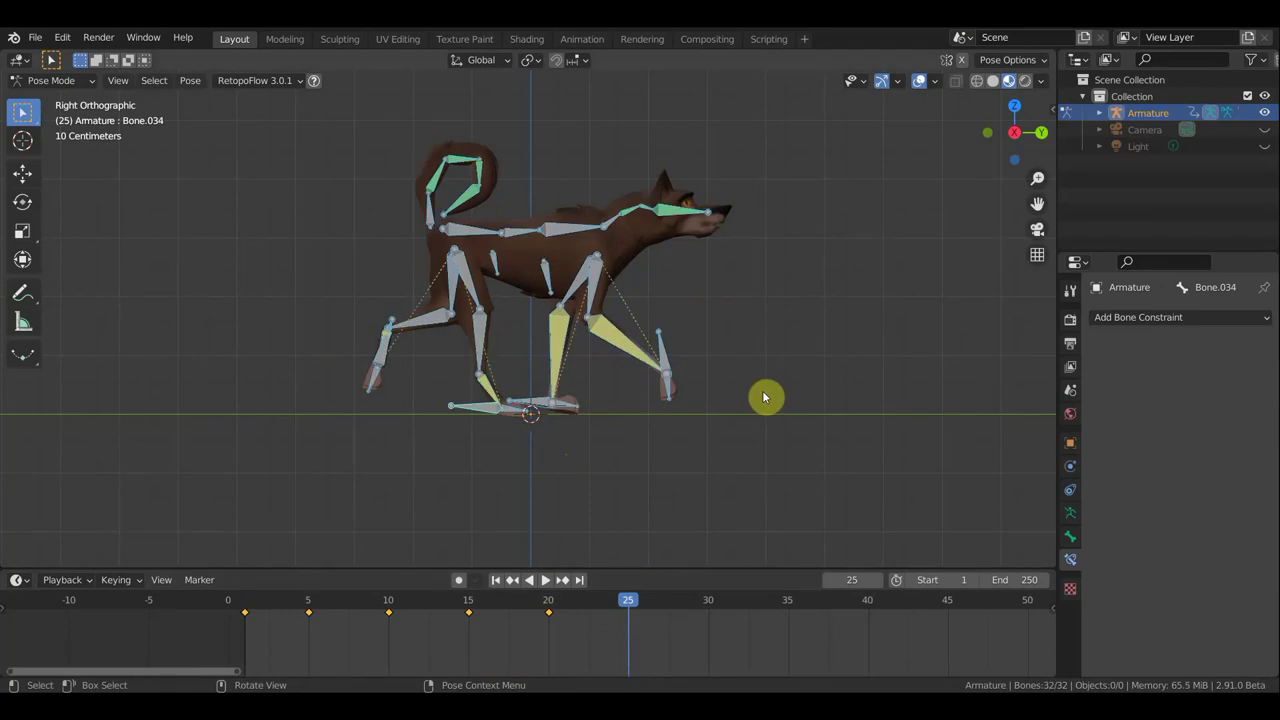
pyautogui.press('i')
pyautogui.click(762, 392)
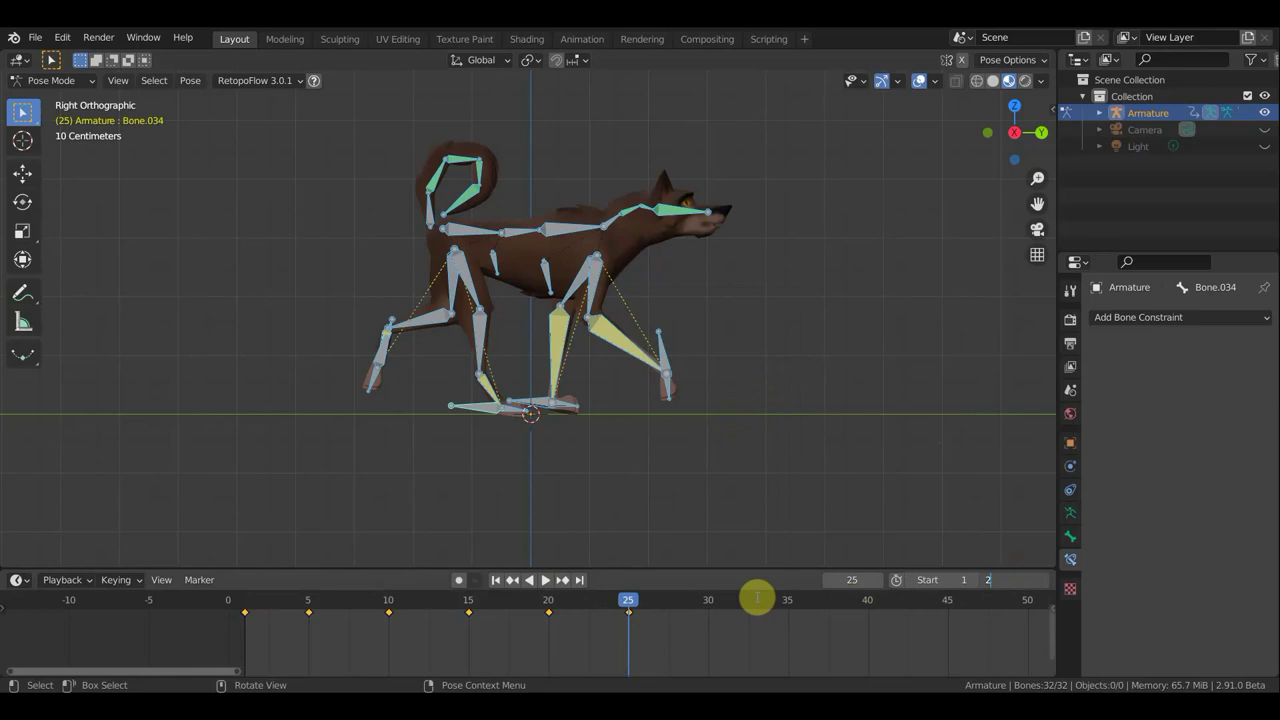
pyautogui.write('6')
# Set the animation end to frame 26 and play the walk cycle with bones hidden.
pyautogui.press('Return')
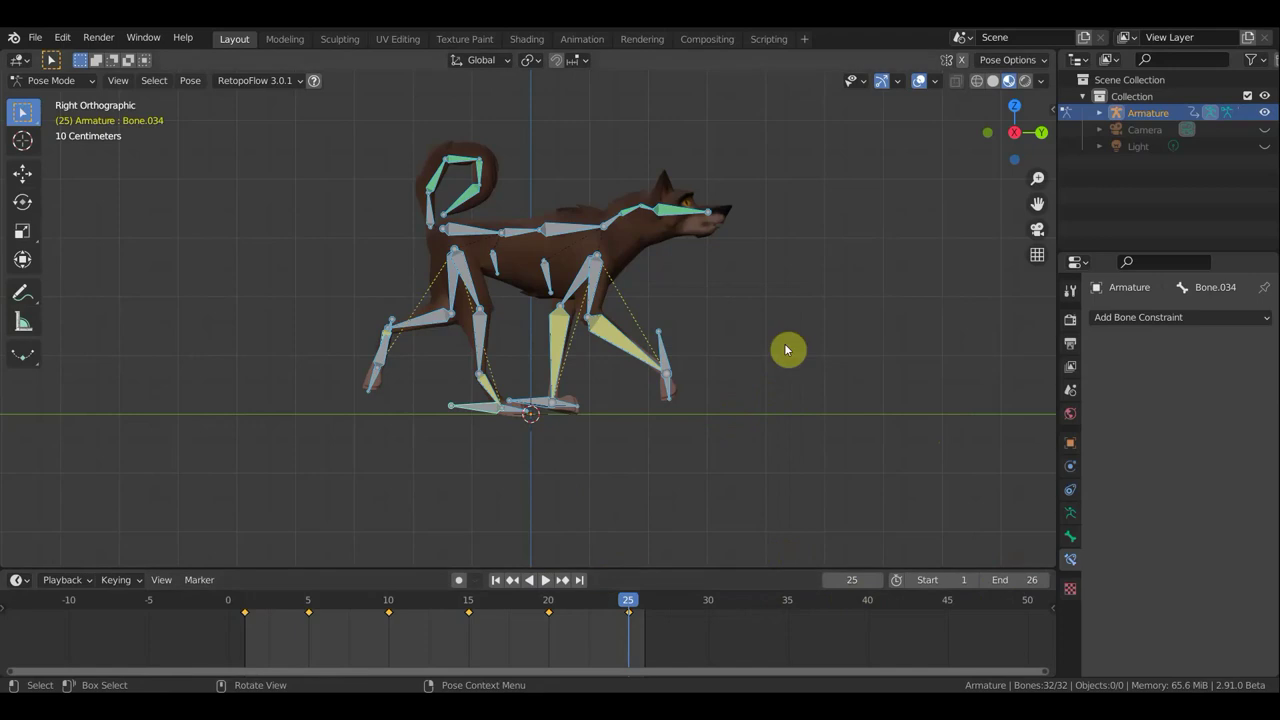
pyautogui.click(919, 80)
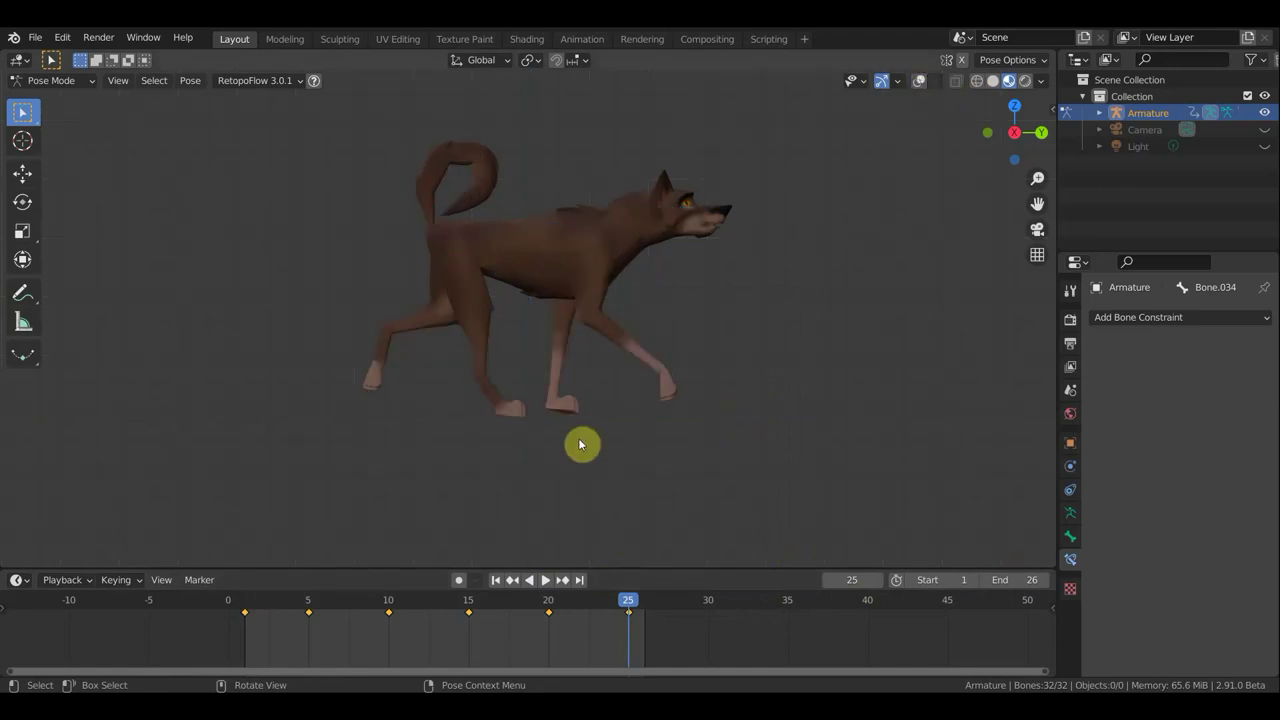
pyautogui.click(545, 579)
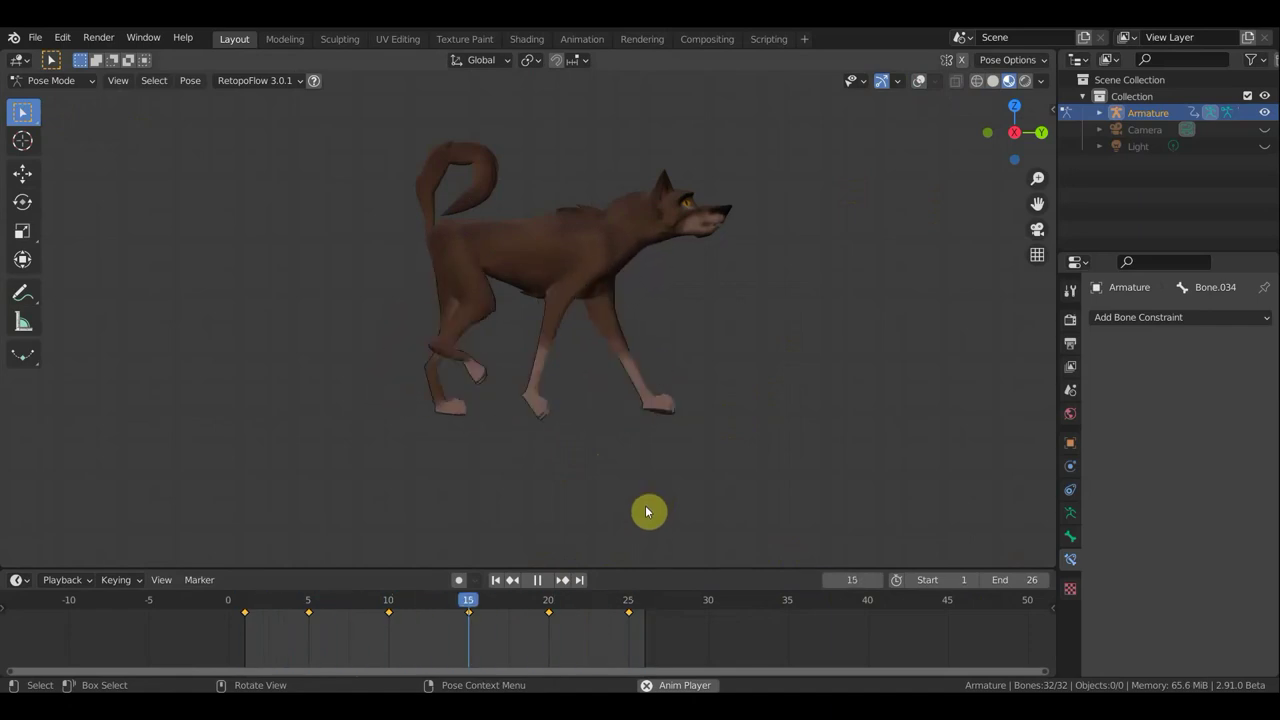
pyautogui.click(538, 580)
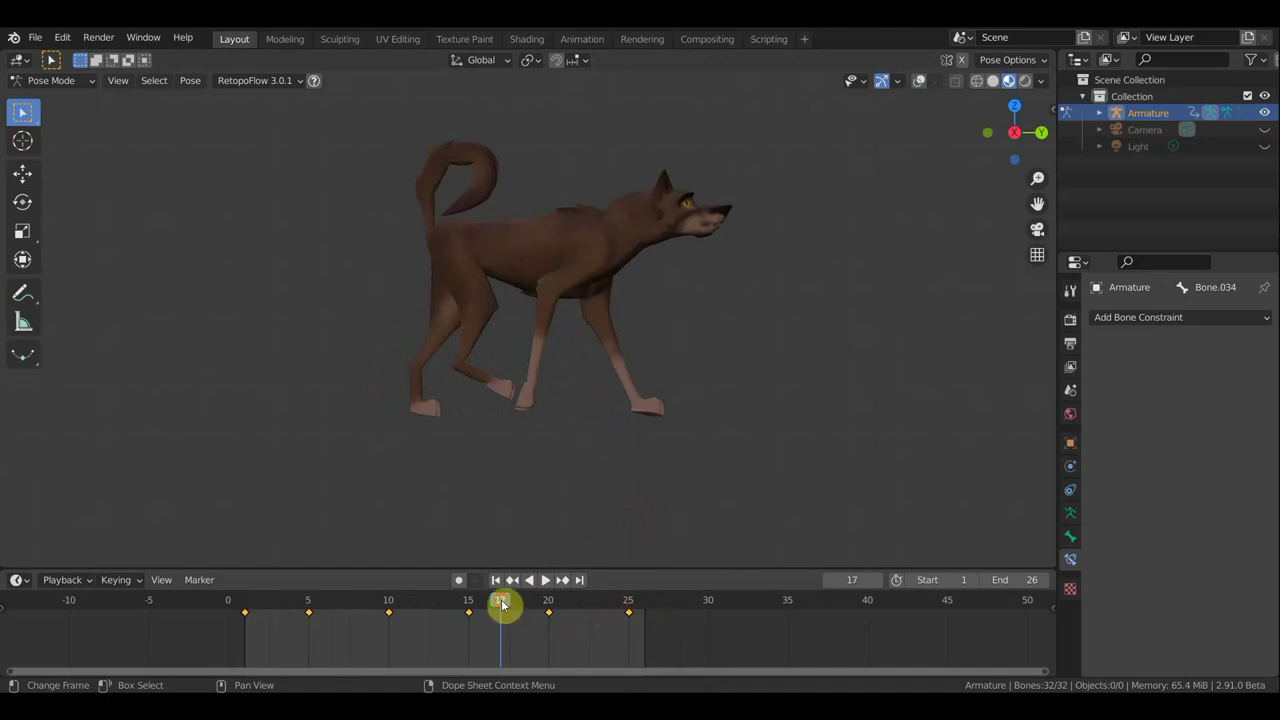
# Replay and scrub through frames 20, 1 and 5, then show the bones and grid again.
pyautogui.press('space')
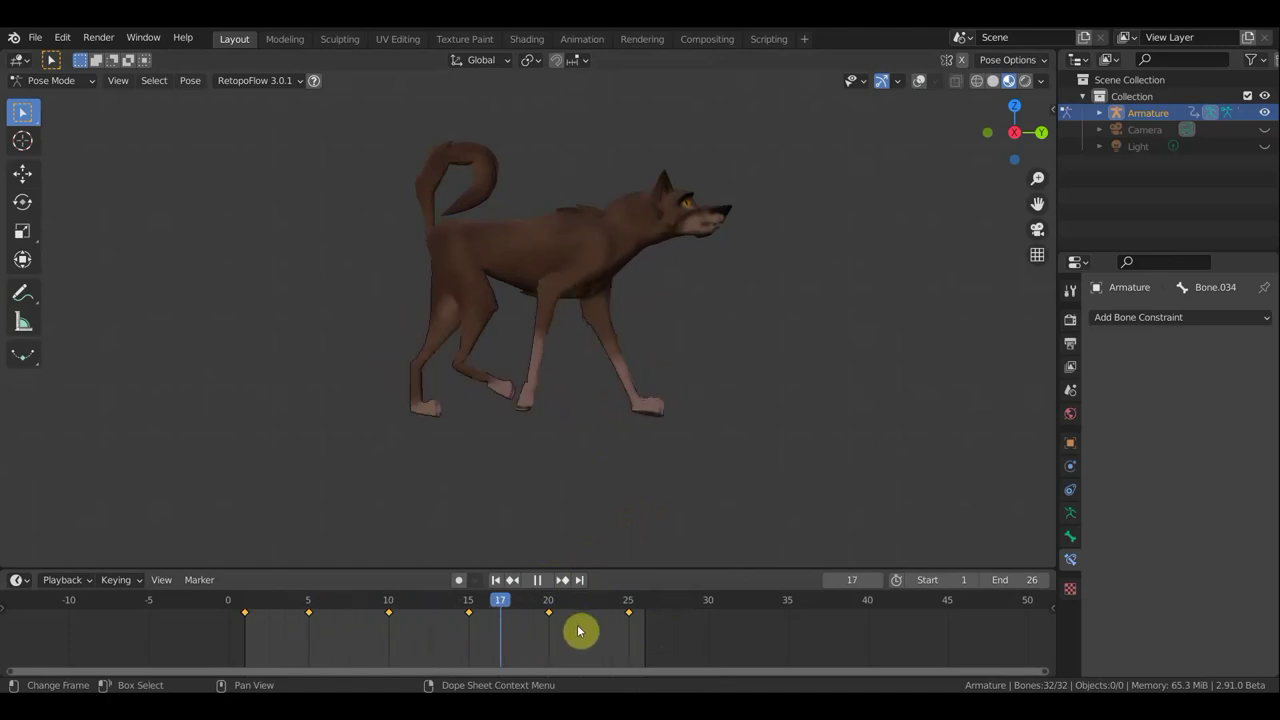
pyautogui.moveTo(628, 628)
pyautogui.mouseDown()
pyautogui.moveTo(263, 628)
pyautogui.moveTo(638, 641)
pyautogui.moveTo(277, 623)
pyautogui.moveTo(580, 638)
pyautogui.moveTo(390, 626)
pyautogui.mouseUp()
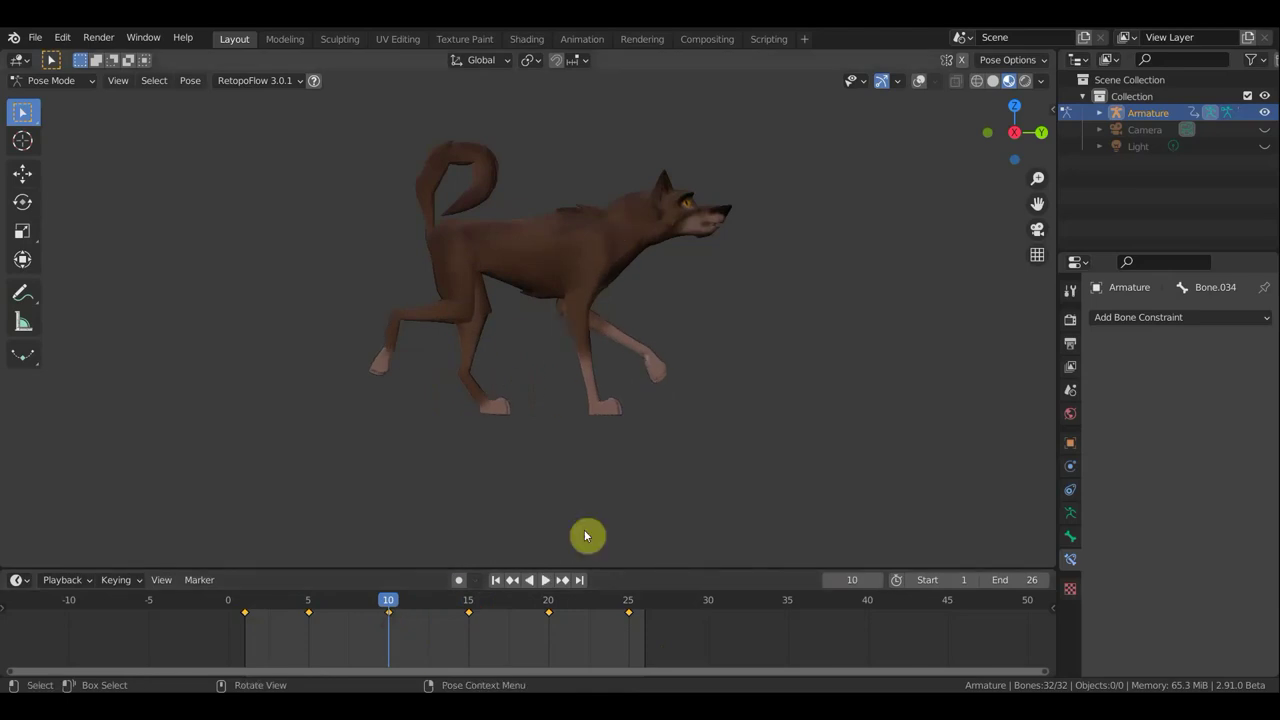
pyautogui.click(549, 607)
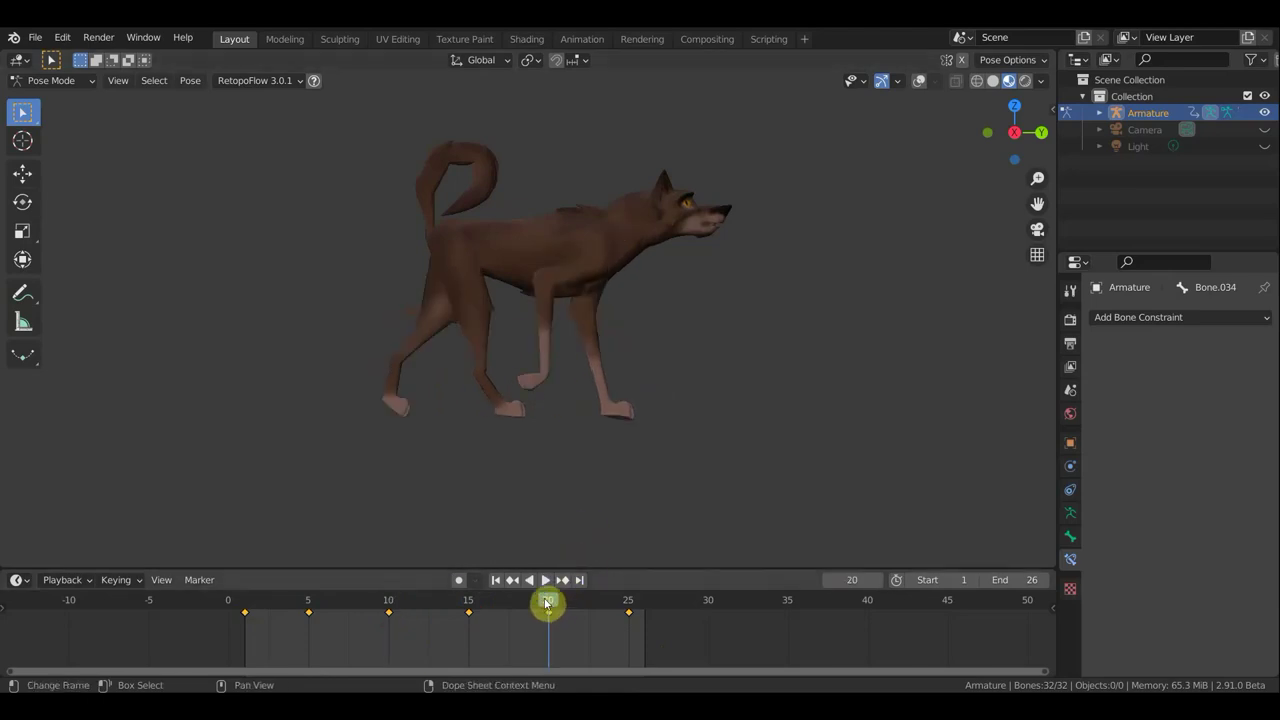
pyautogui.click(246, 604)
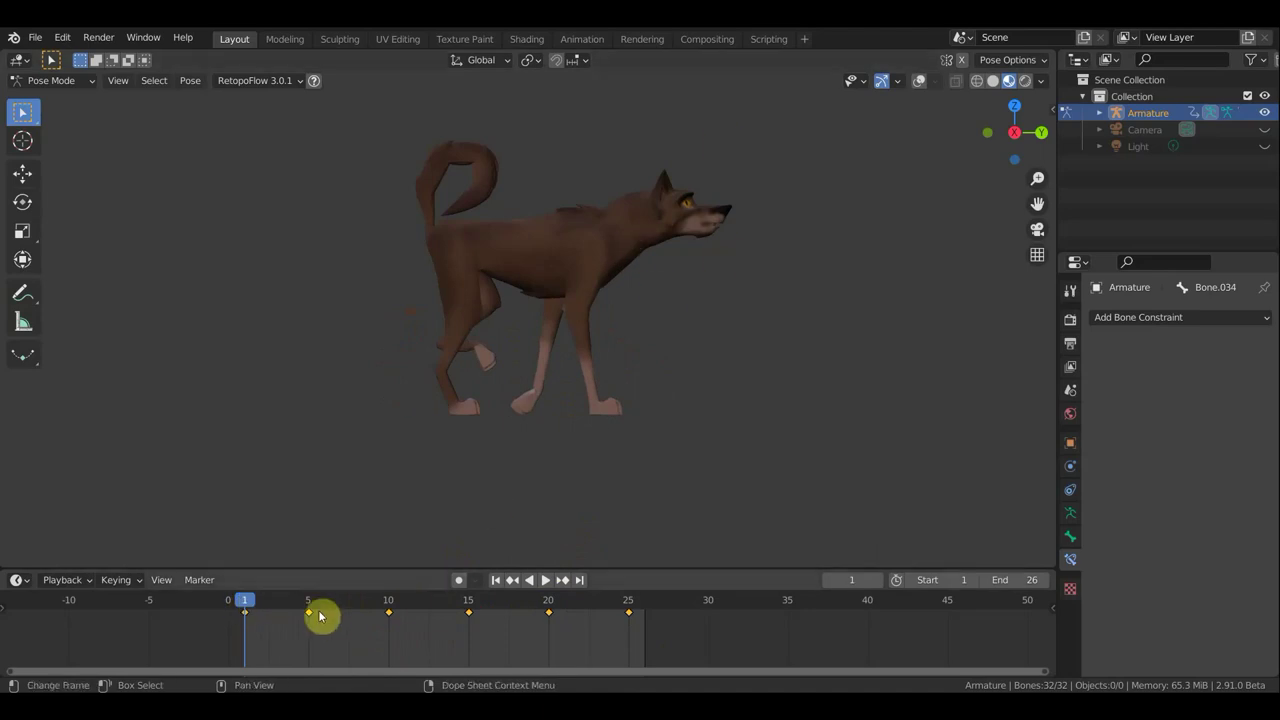
pyautogui.press('space')
pyautogui.moveTo(268, 607); pyautogui.dragTo(389, 629)
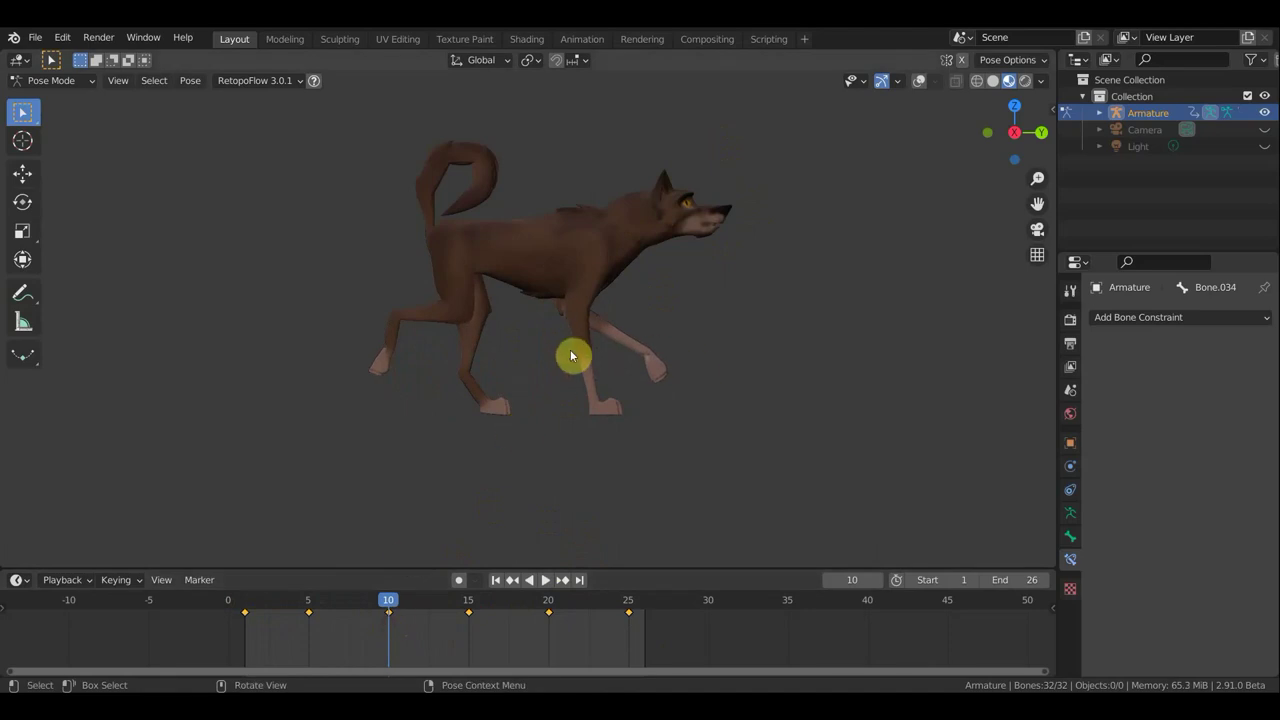
pyautogui.click(919, 81)
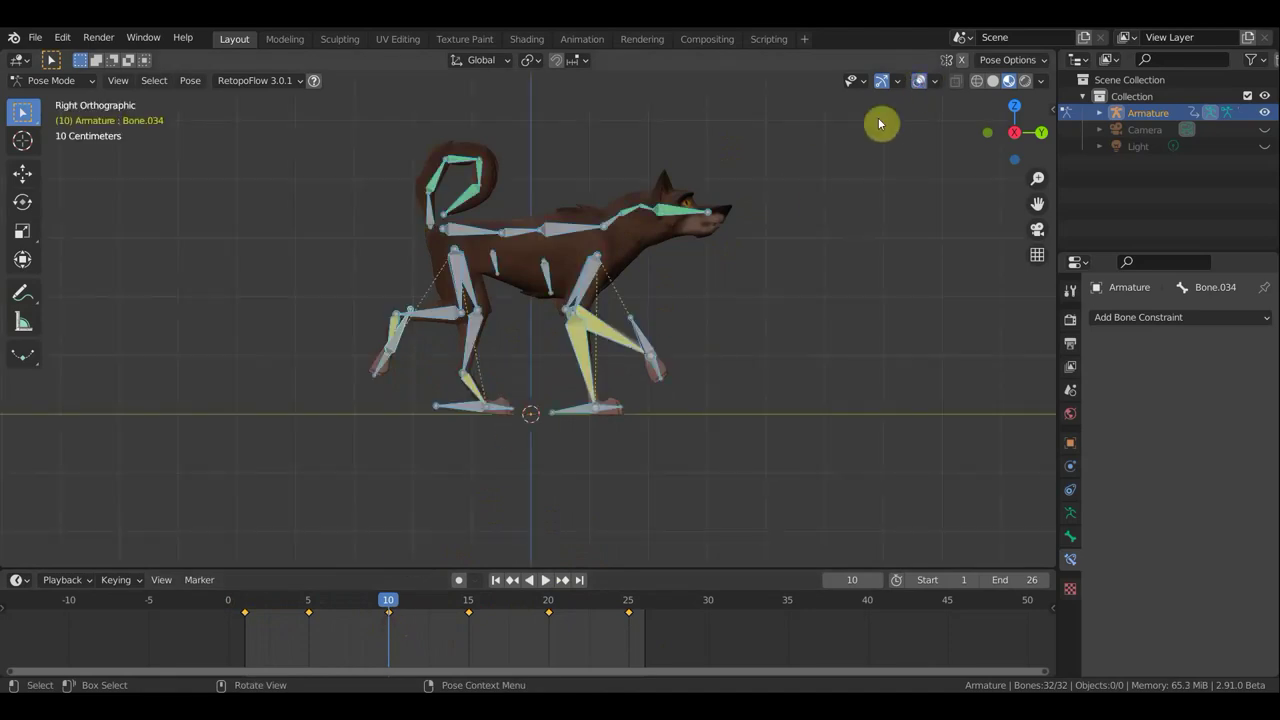
# Move the spine bone to reshape the body pose, then key location and rotation for all bones.
pyautogui.click(504, 237)
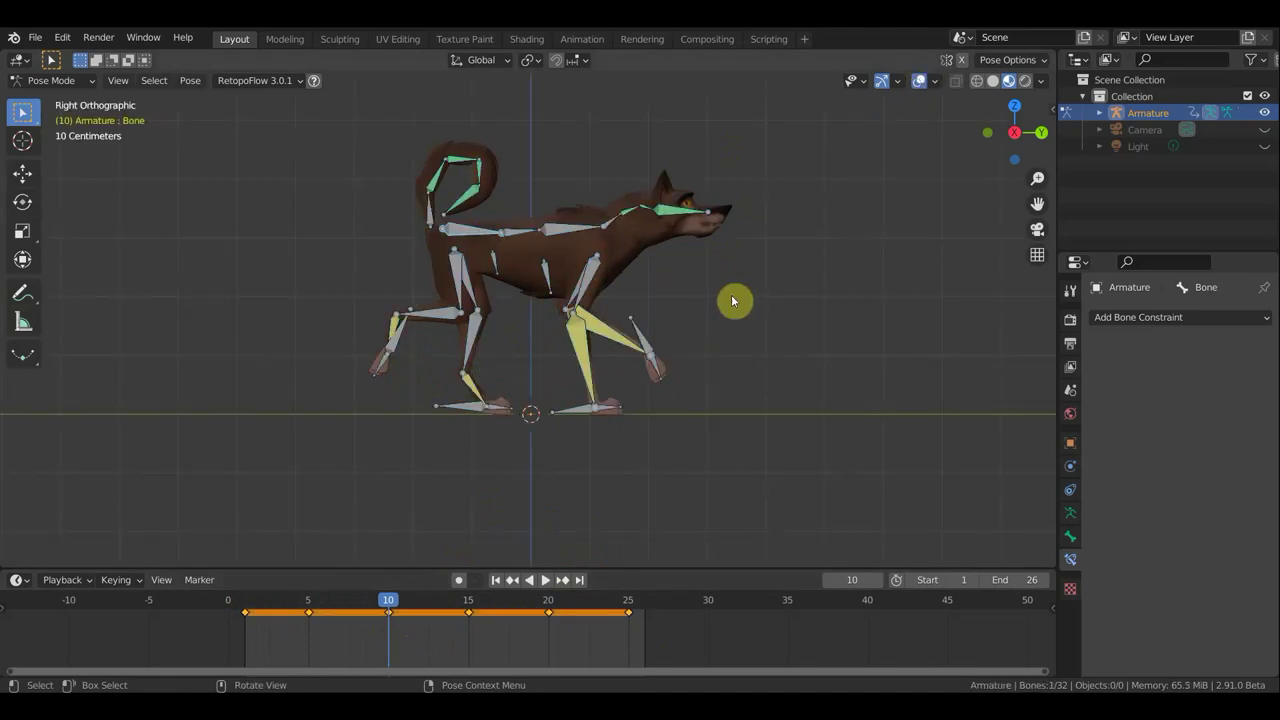
pyautogui.press('g')
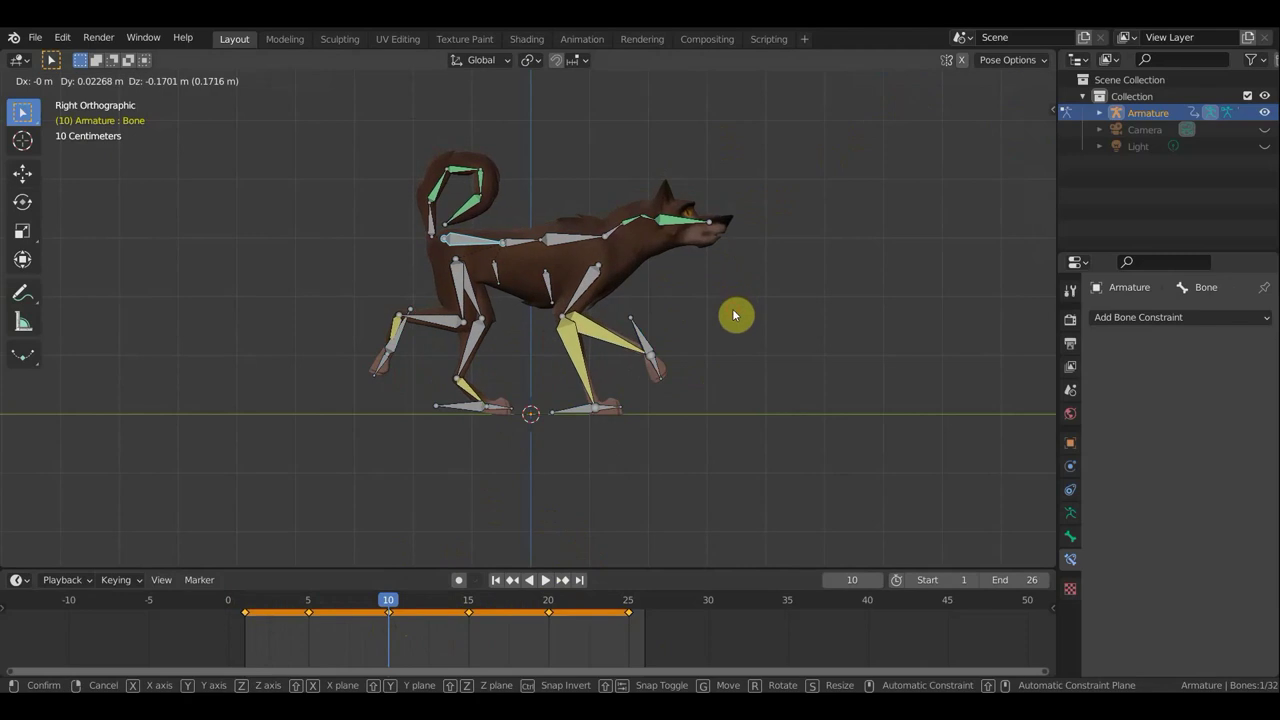
pyautogui.click(733, 316)
pyautogui.press('a')
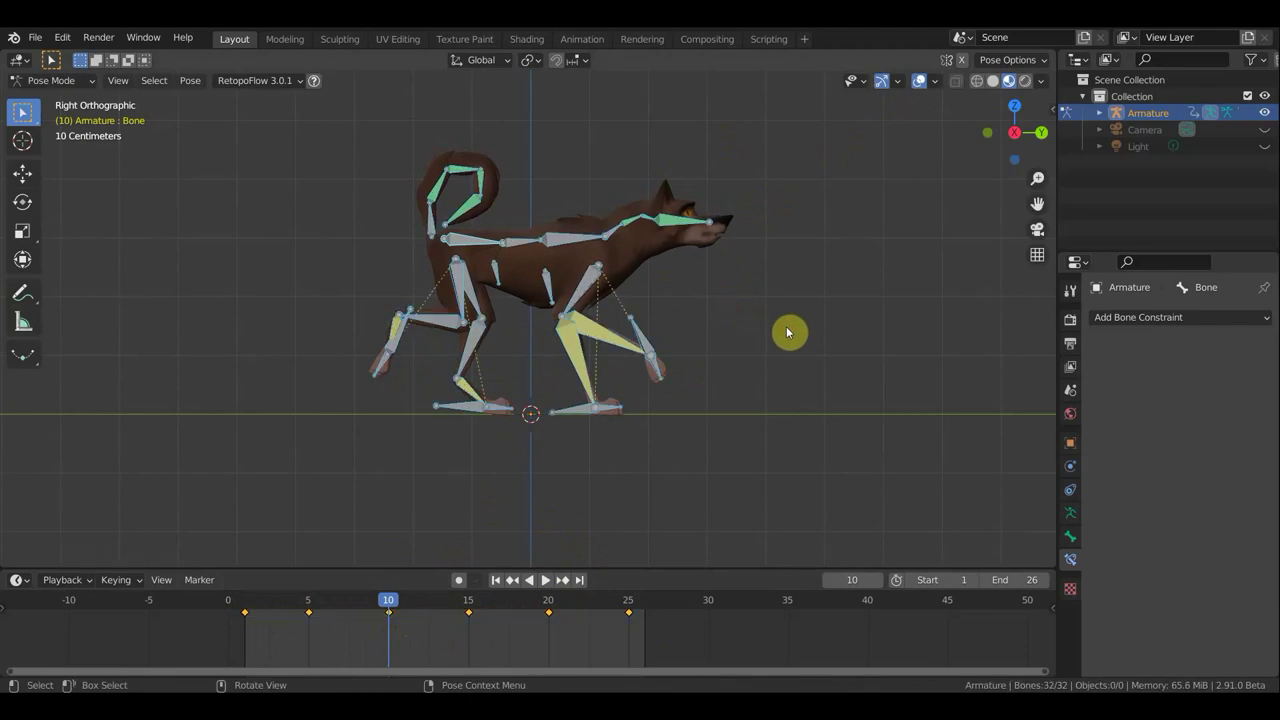
pyautogui.press('i')
pyautogui.click(787, 329)
# Play and scrub the walk cycle to check the change, ending on frame 25.
pyautogui.press('space')
pyautogui.moveTo(329, 598)
pyautogui.mouseDown()
pyautogui.moveTo(263, 594)
pyautogui.moveTo(443, 603)
pyautogui.moveTo(545, 628)
pyautogui.mouseUp()
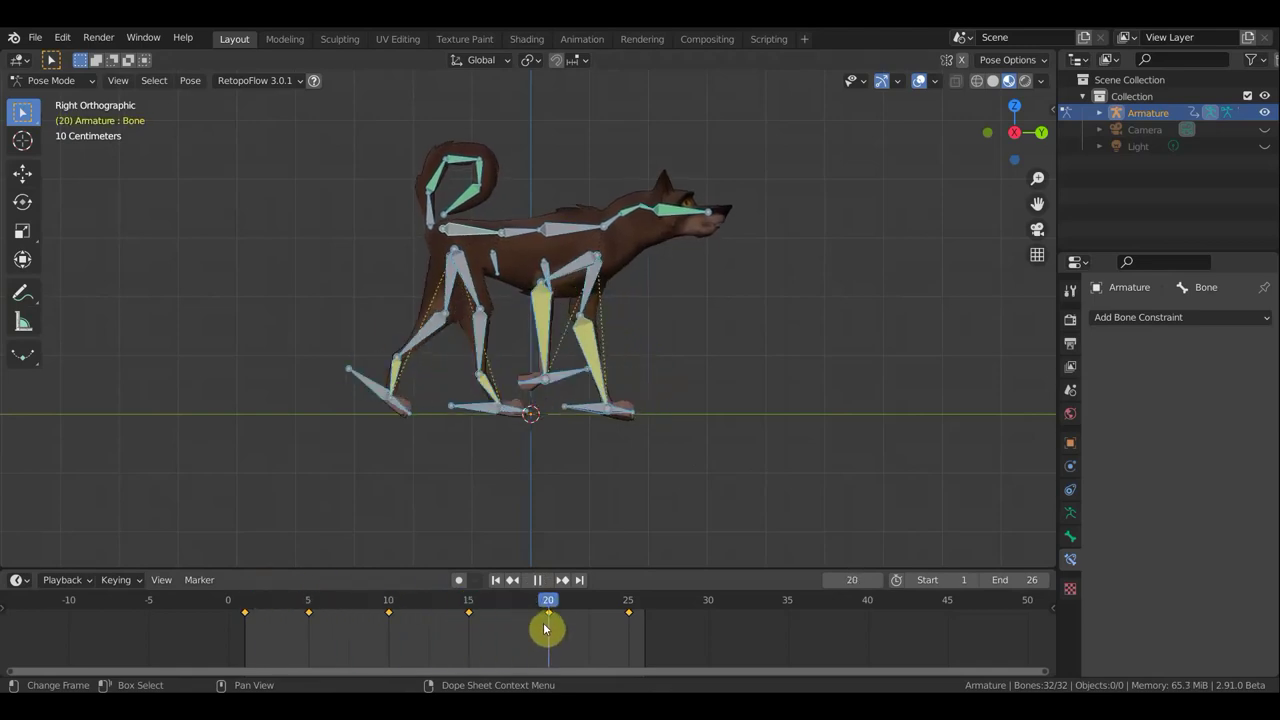
pyautogui.moveTo(545, 630); pyautogui.dragTo(470, 625)
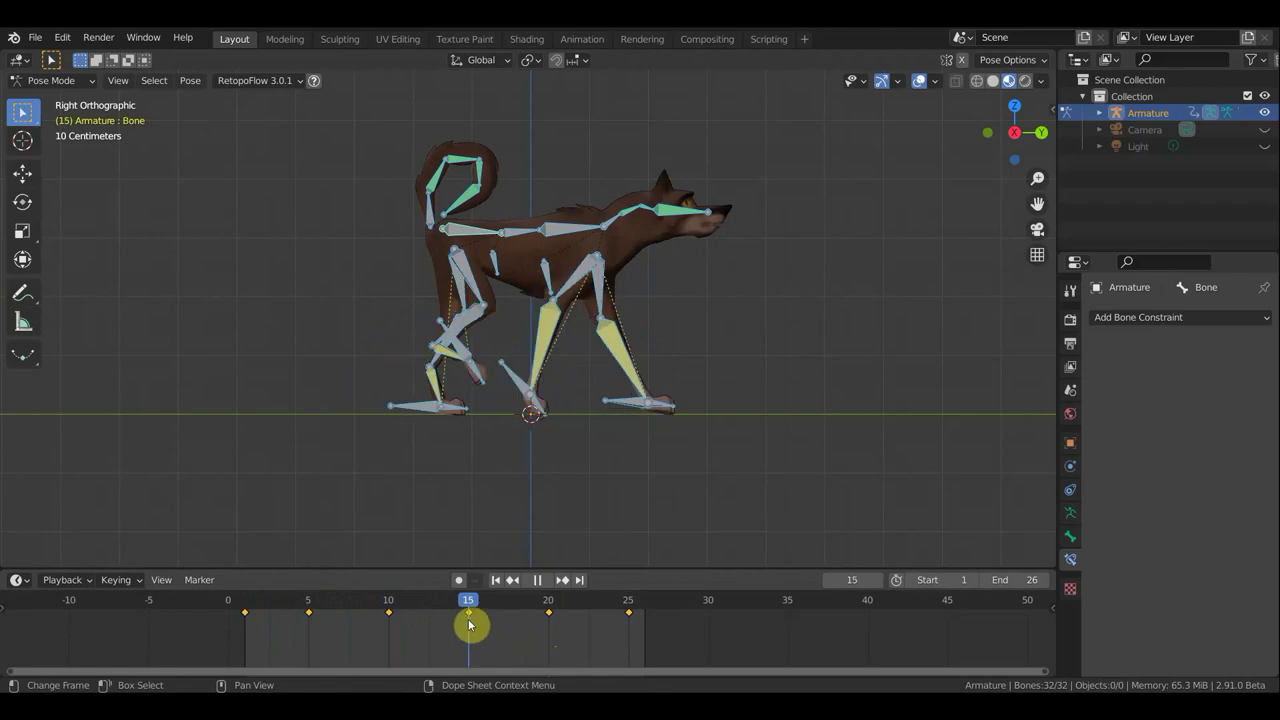
pyautogui.moveTo(470, 624); pyautogui.dragTo(628, 638)
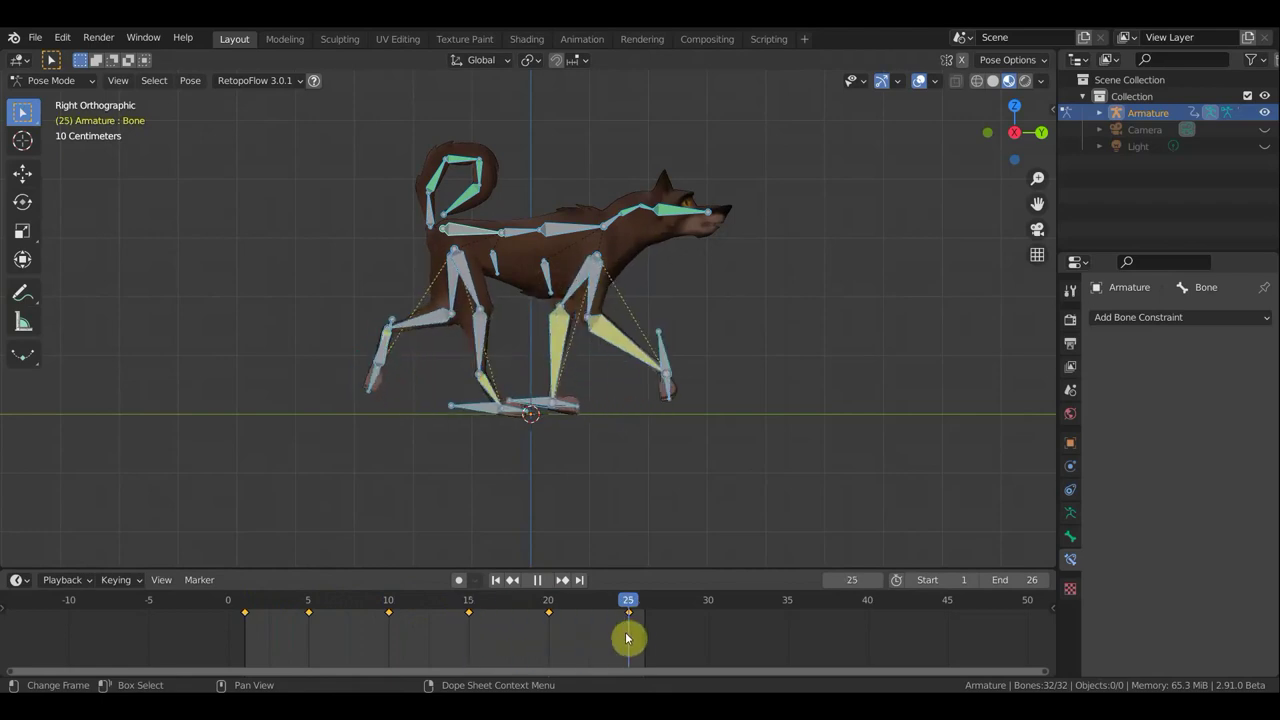
# Shift the hip bone at frame 25, key location and rotation for all bones, then hide overlays.
pyautogui.click(487, 250)
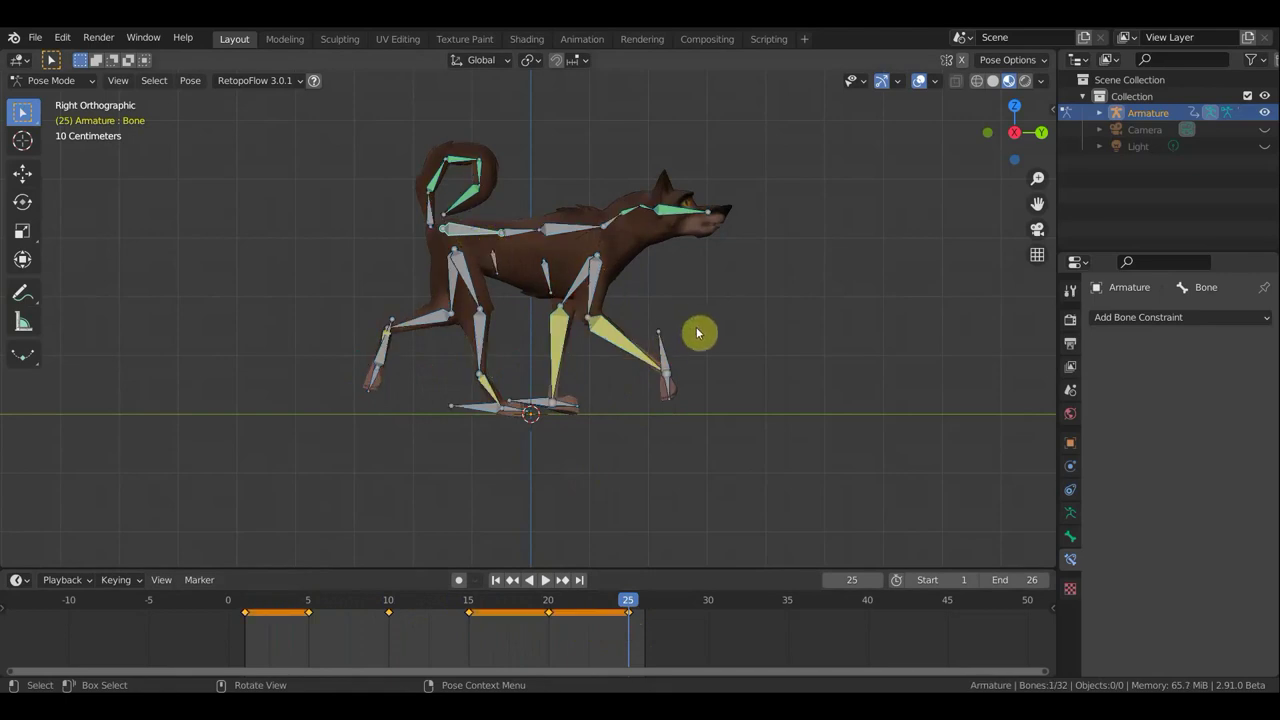
pyautogui.press('g')
pyautogui.click(697, 341)
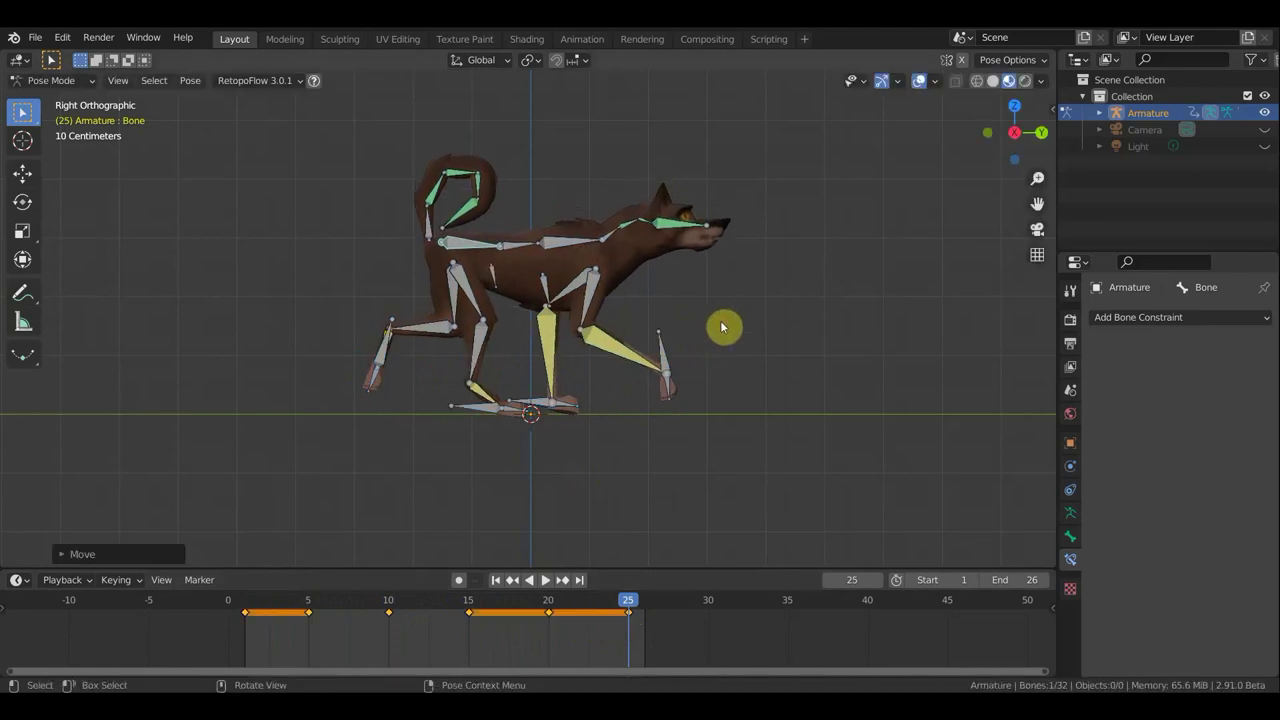
pyautogui.press('a')
pyautogui.press('i')
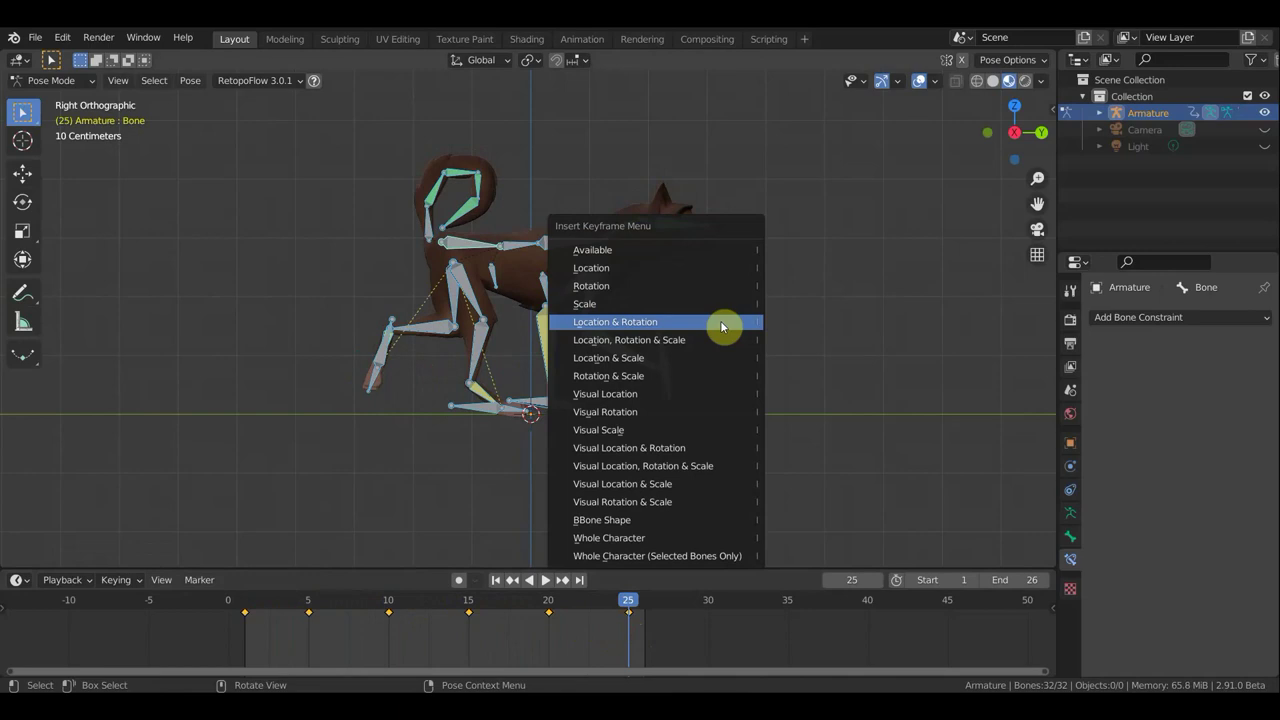
pyautogui.click(720, 321)
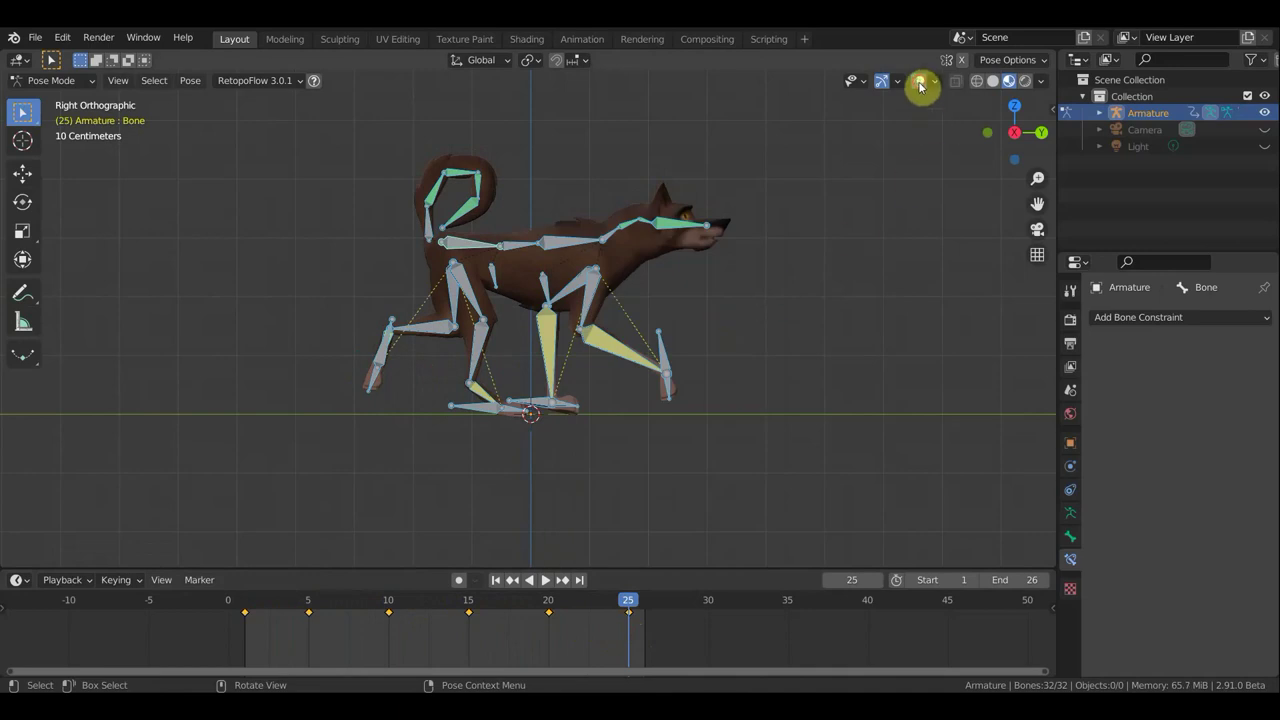
pyautogui.click(920, 84)
# Loop-play the walk cycle, stop at frame 1, show the bones again and select tail Bone.007.
pyautogui.click(545, 580)
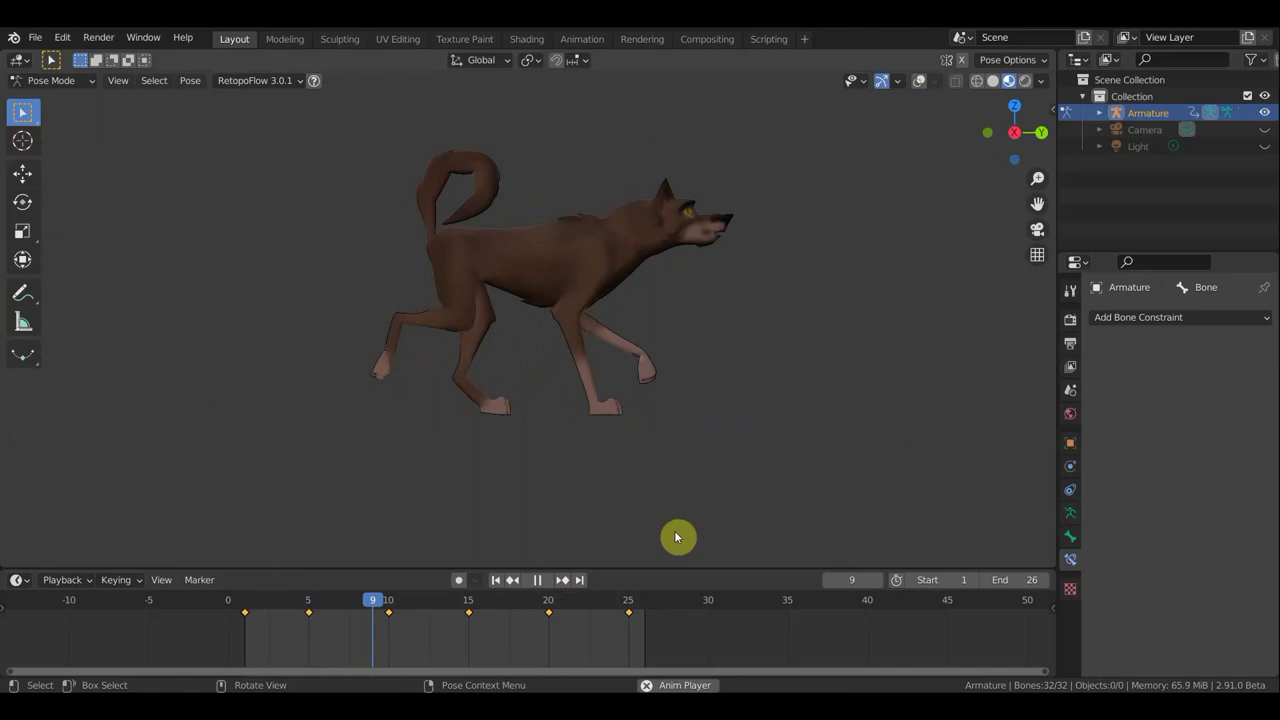
pyautogui.click(540, 580)
pyautogui.click(308, 603)
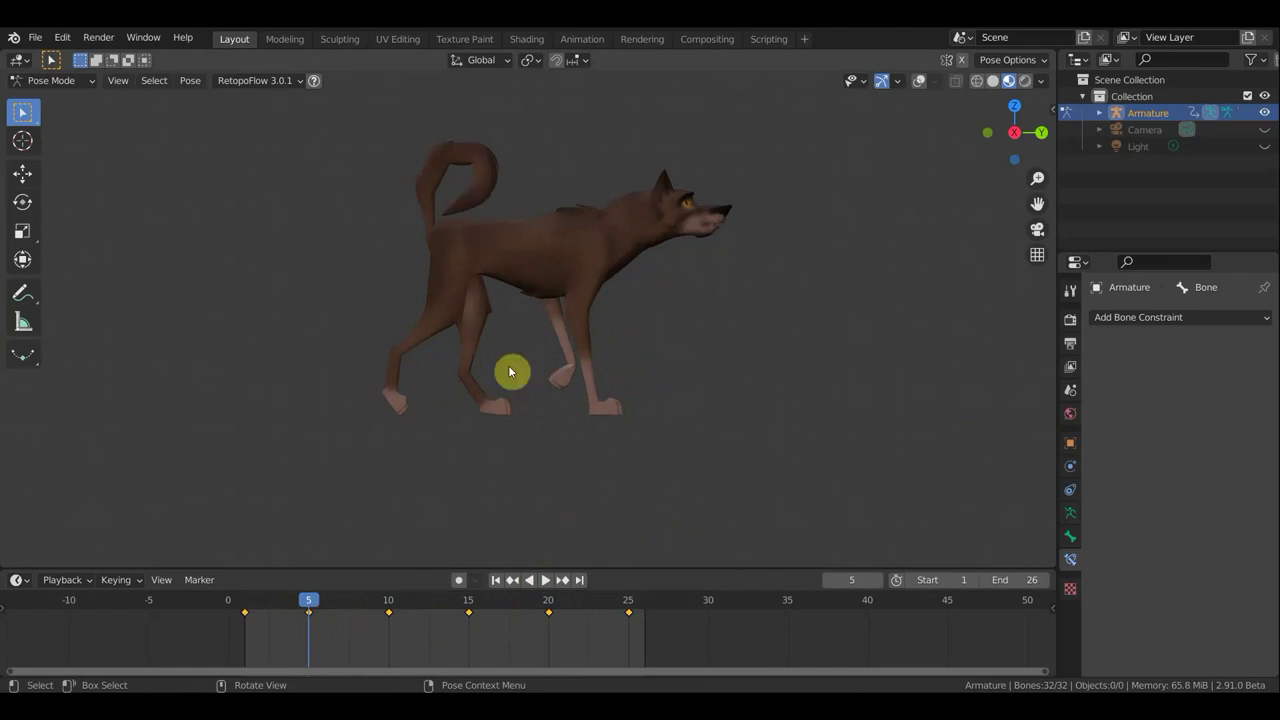
pyautogui.click(245, 605)
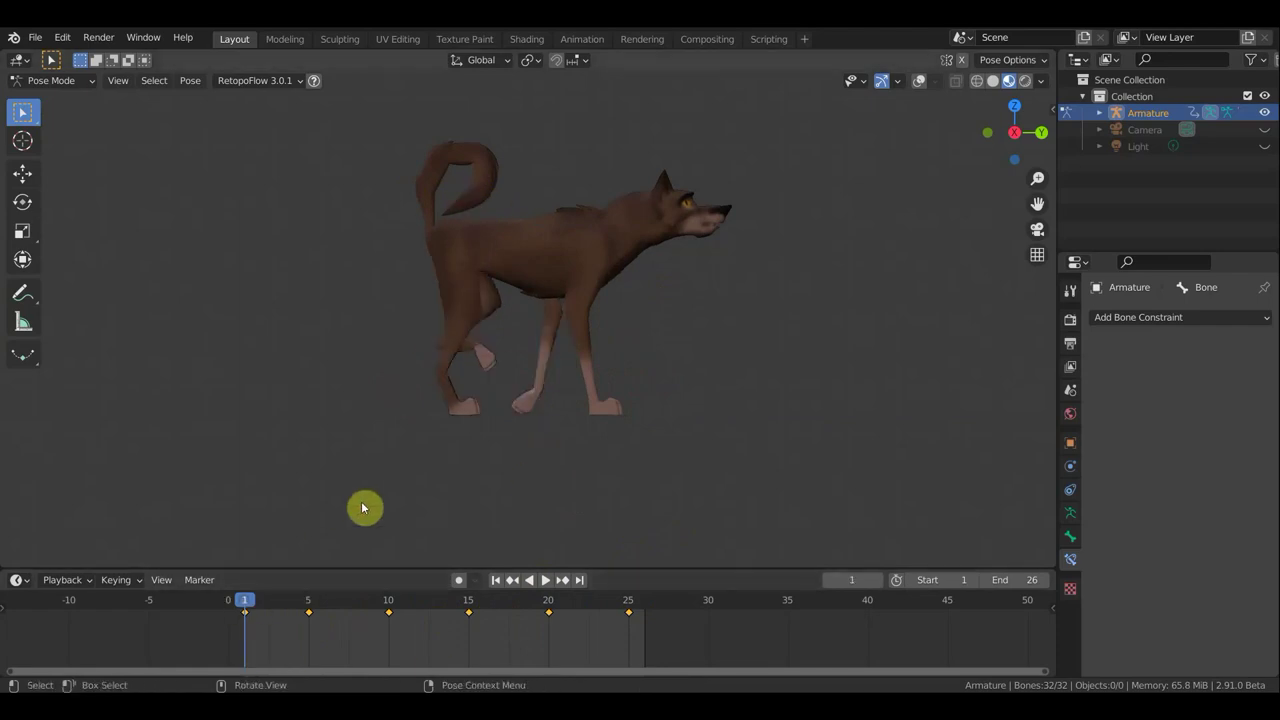
pyautogui.click(921, 85)
pyautogui.click(432, 218)
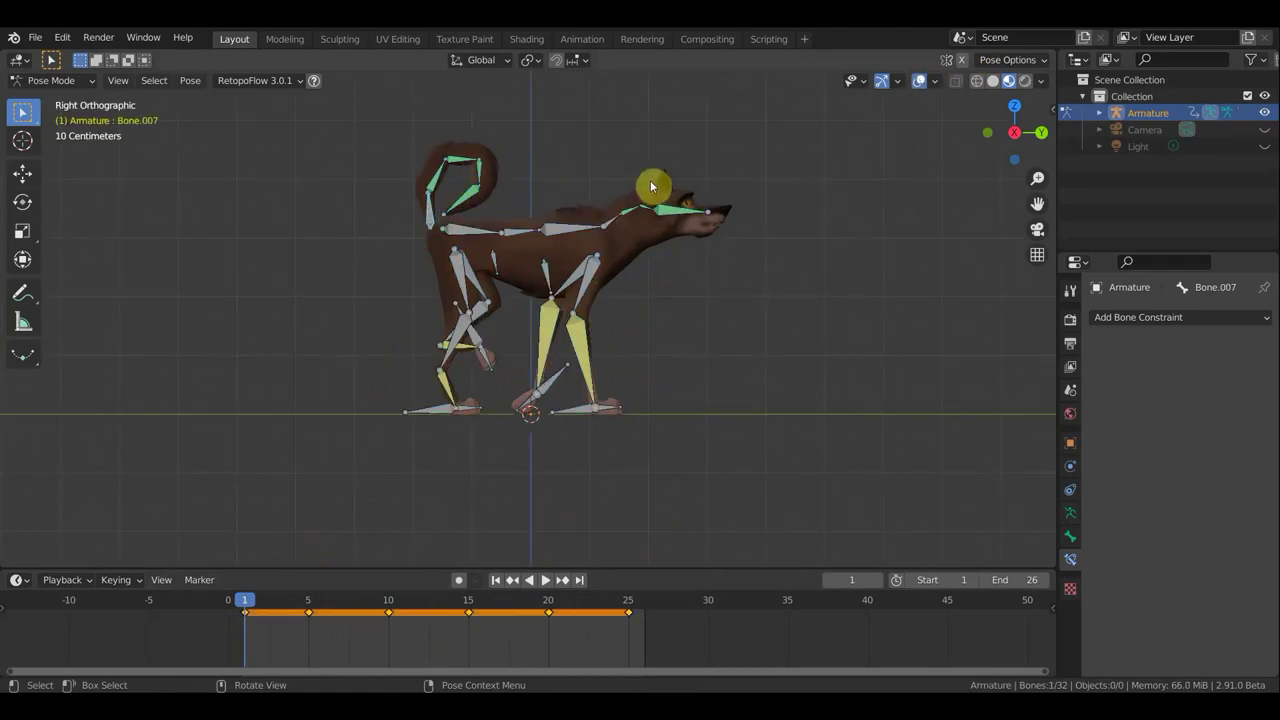
# Rotate the tail to a new swing and key location and rotation for all bones at frame 1.
pyautogui.press('r')
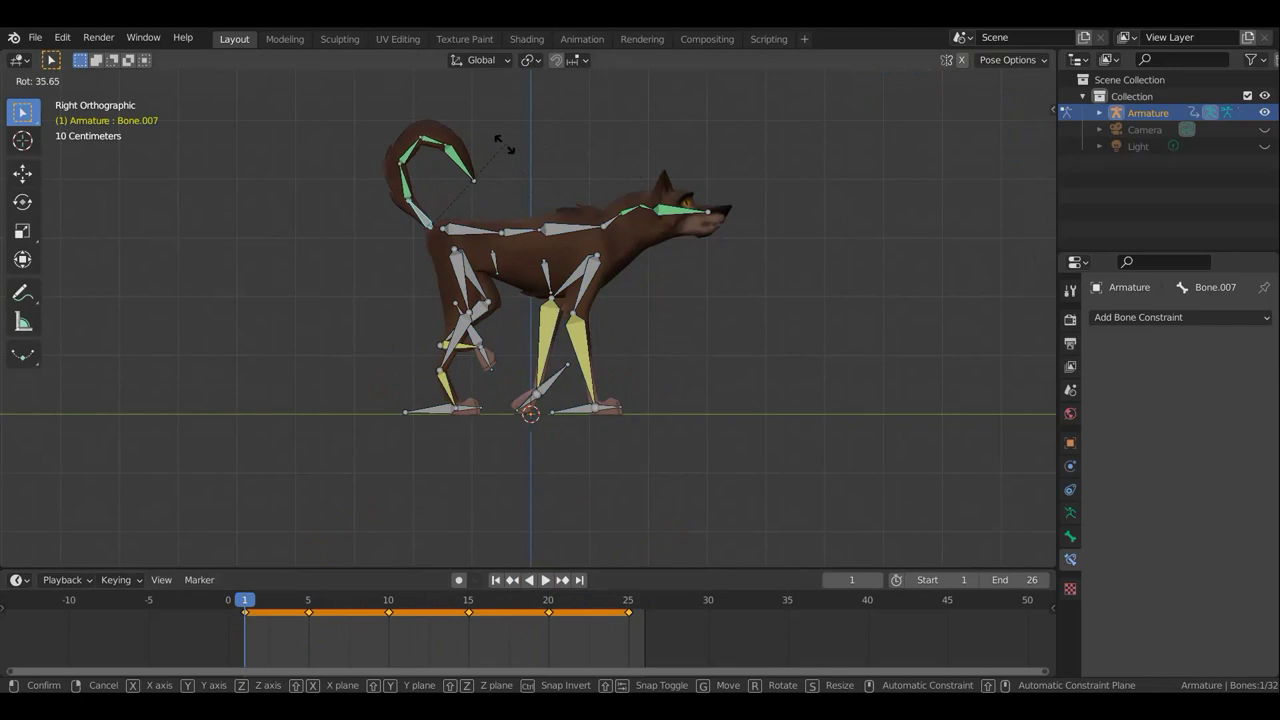
pyautogui.click(477, 146)
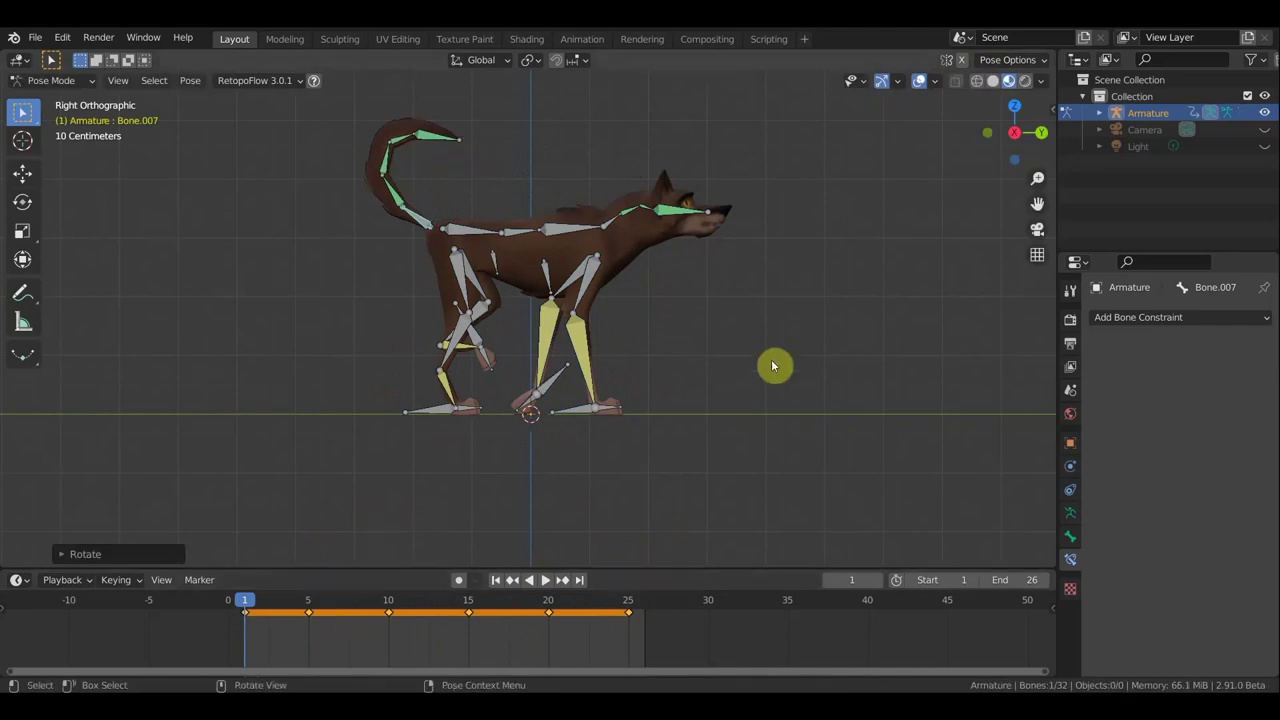
pyautogui.press('a')
pyautogui.press('i')
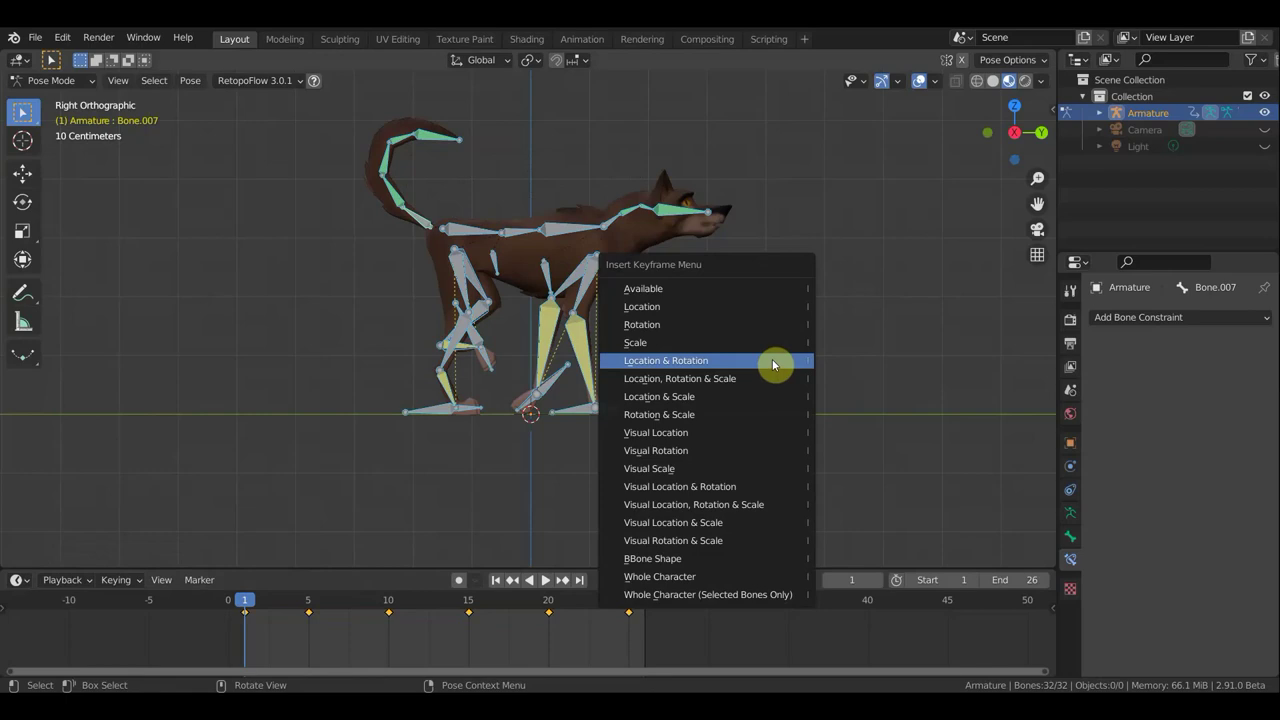
pyautogui.click(772, 361)
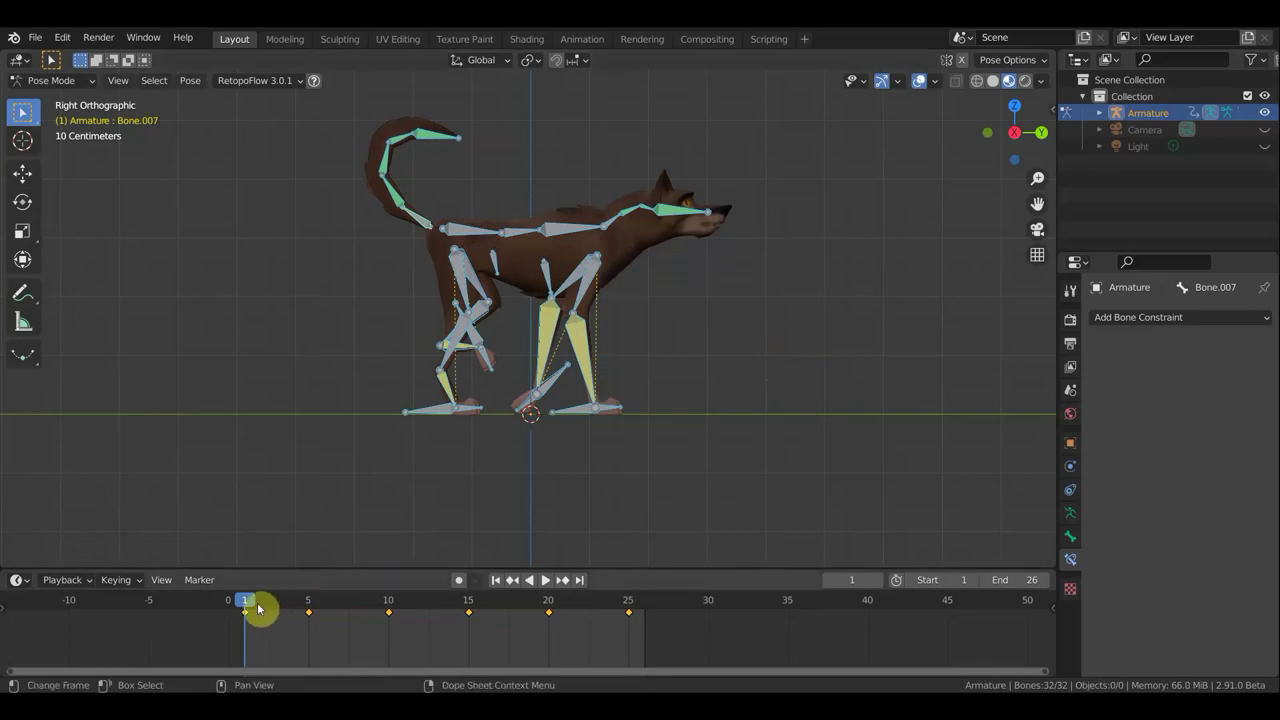
# At frame 5, curl and swing the tail upward, then key location and rotation for all bones.
pyautogui.click(310, 601)
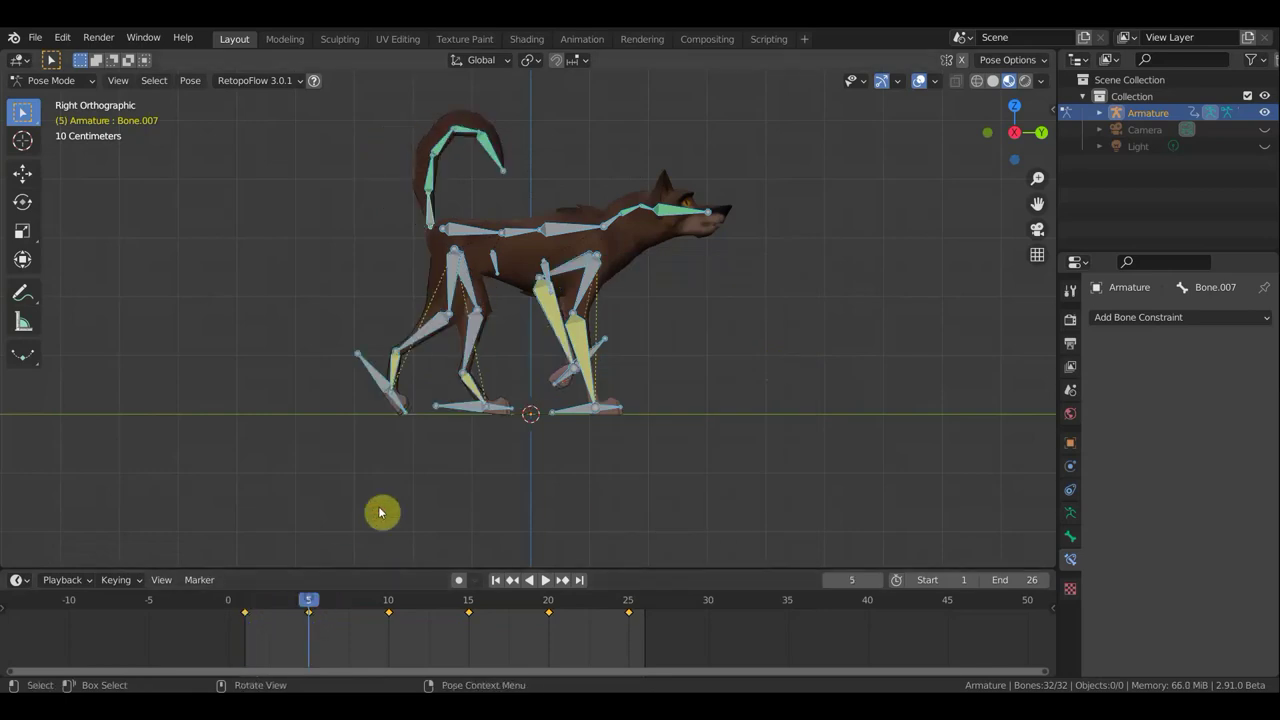
pyautogui.click(438, 218)
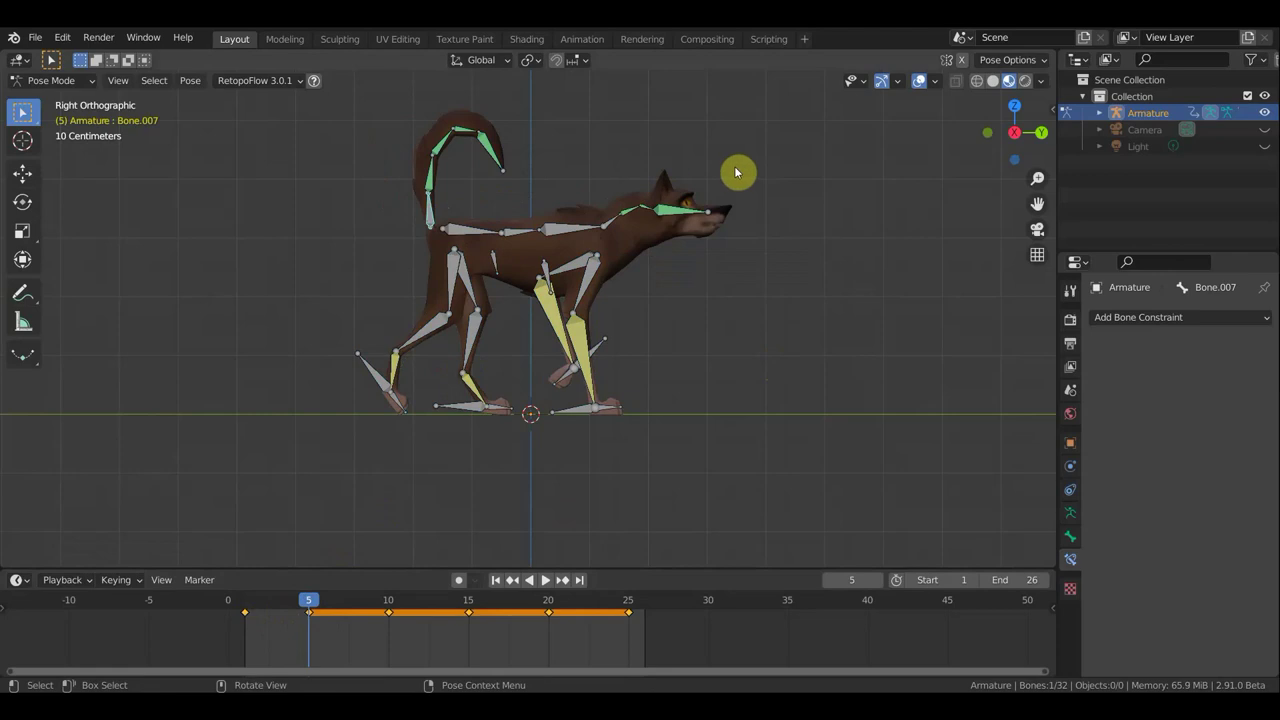
pyautogui.press('r')
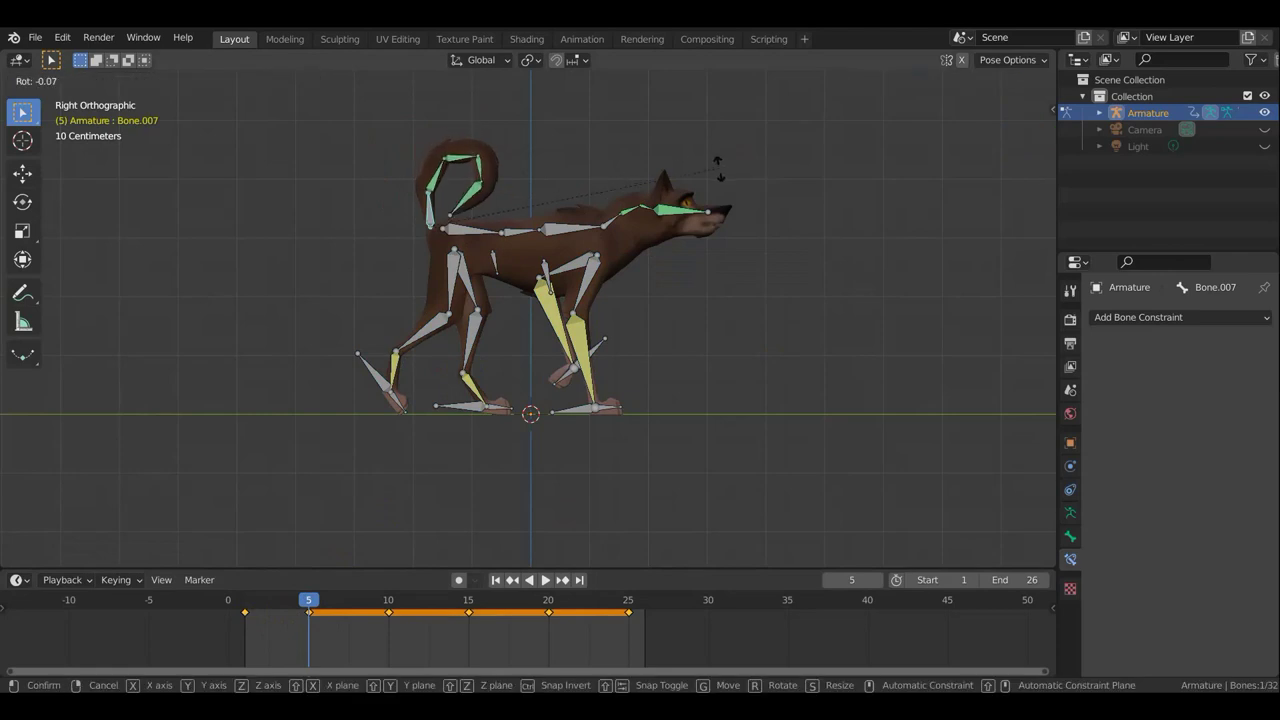
pyautogui.click(719, 180)
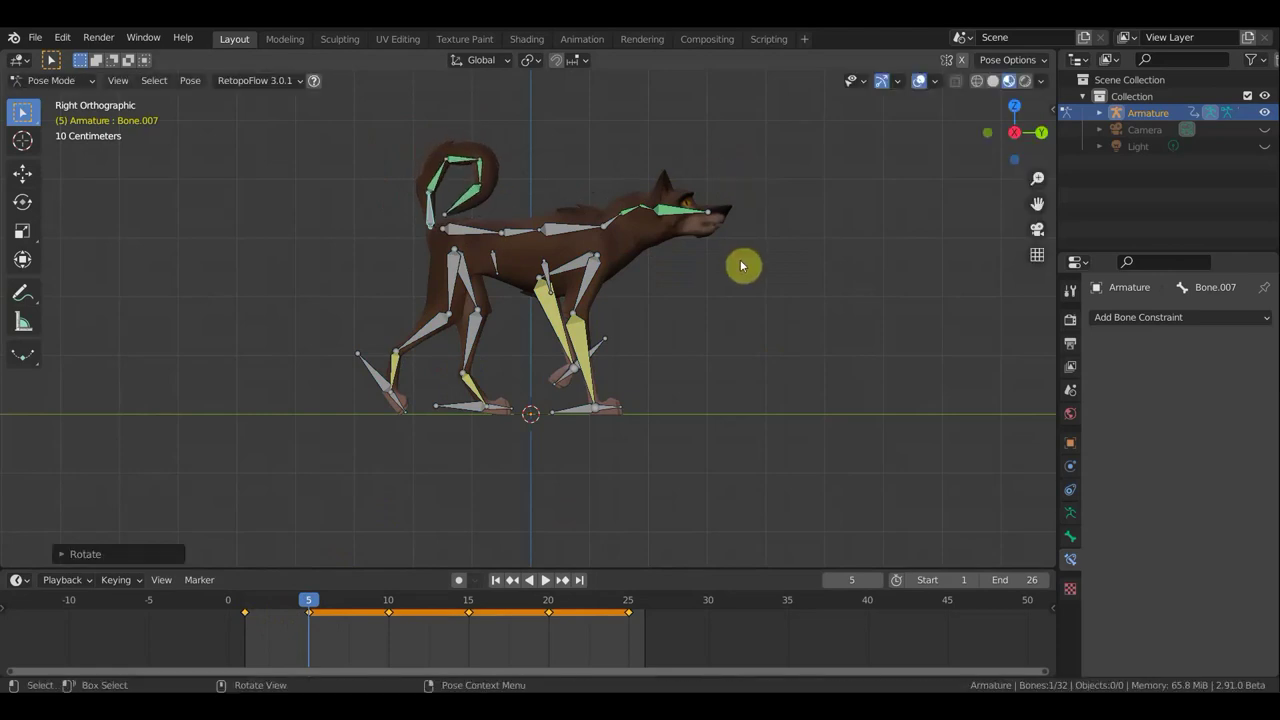
pyautogui.press('r')
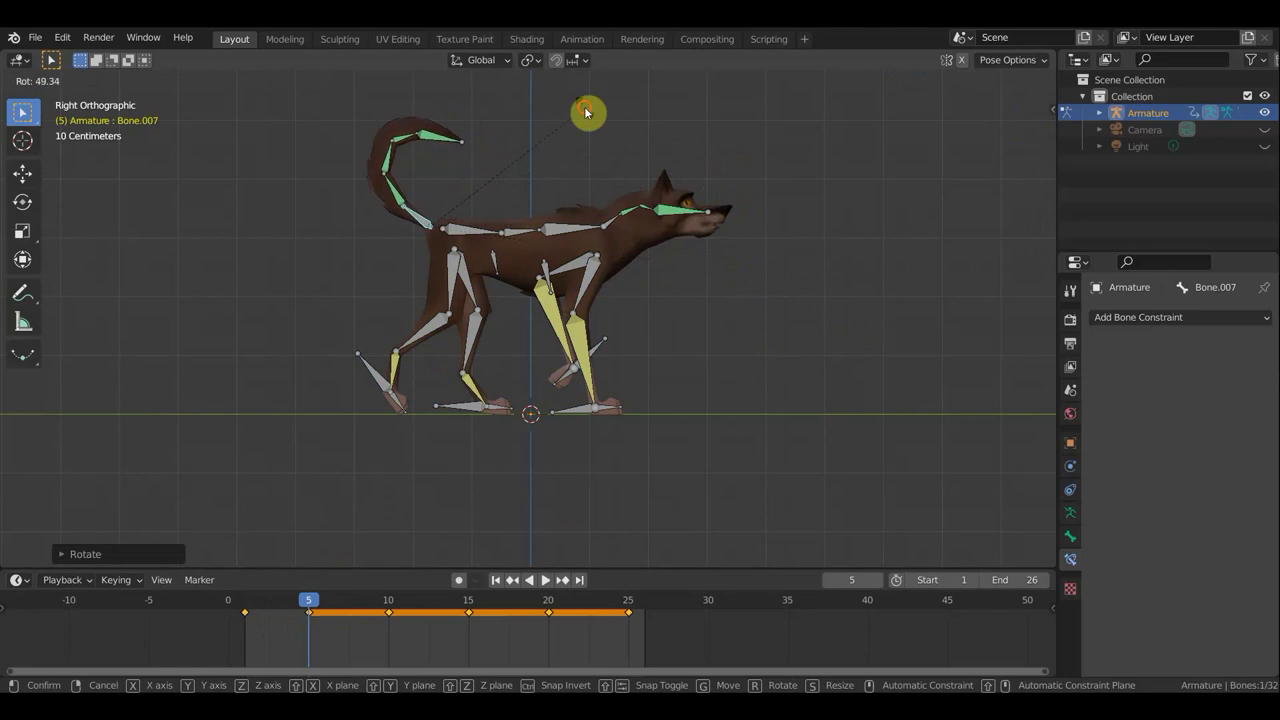
pyautogui.click(584, 107)
pyautogui.press('a')
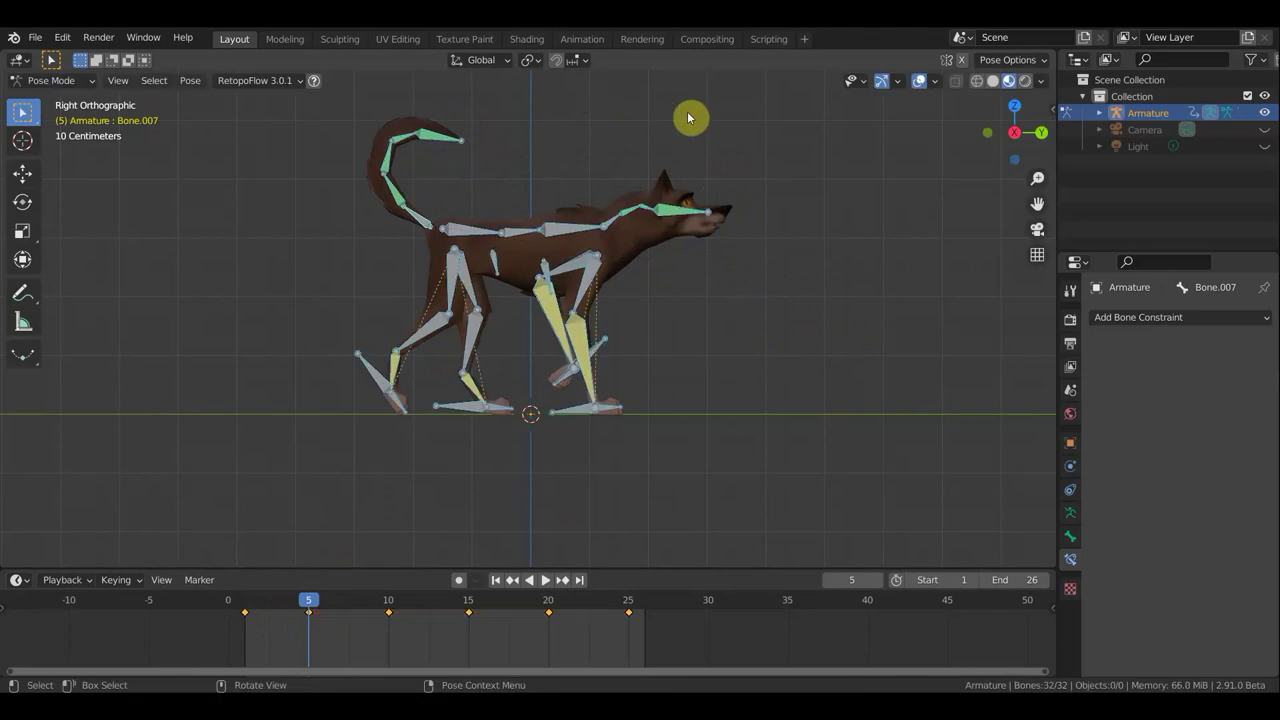
pyautogui.press('i')
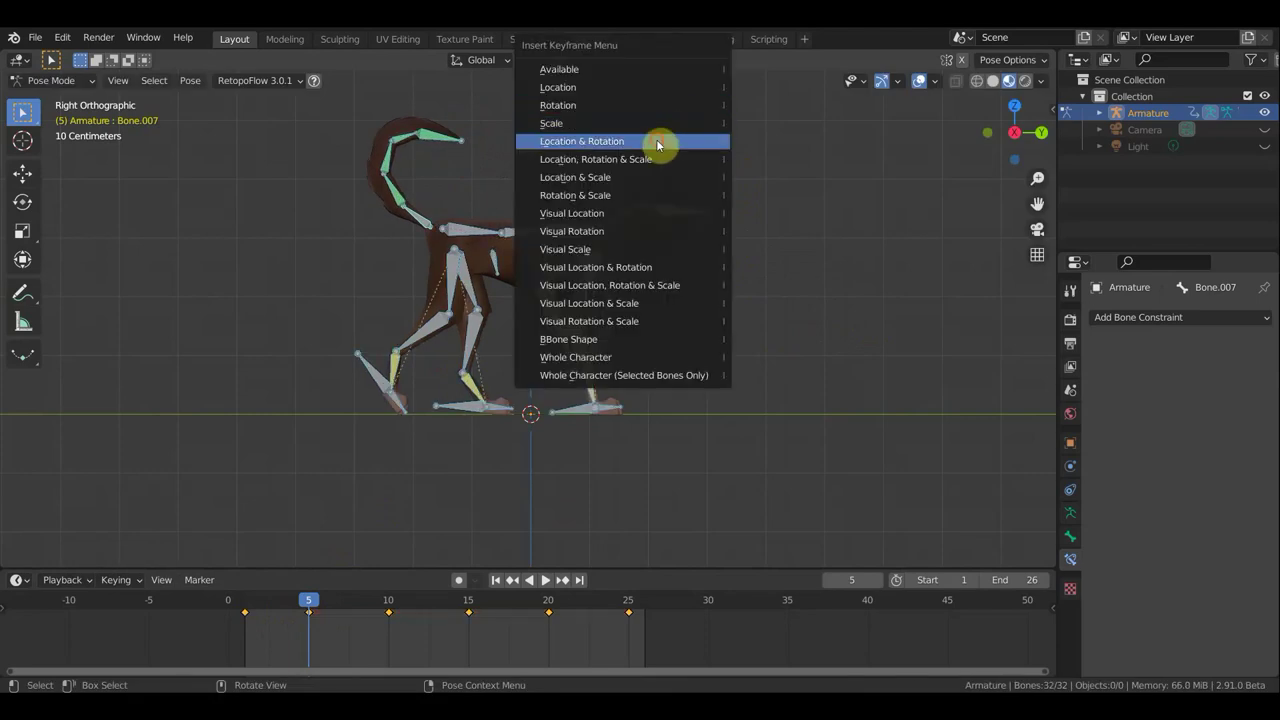
pyautogui.click(656, 141)
pyautogui.click(391, 598)
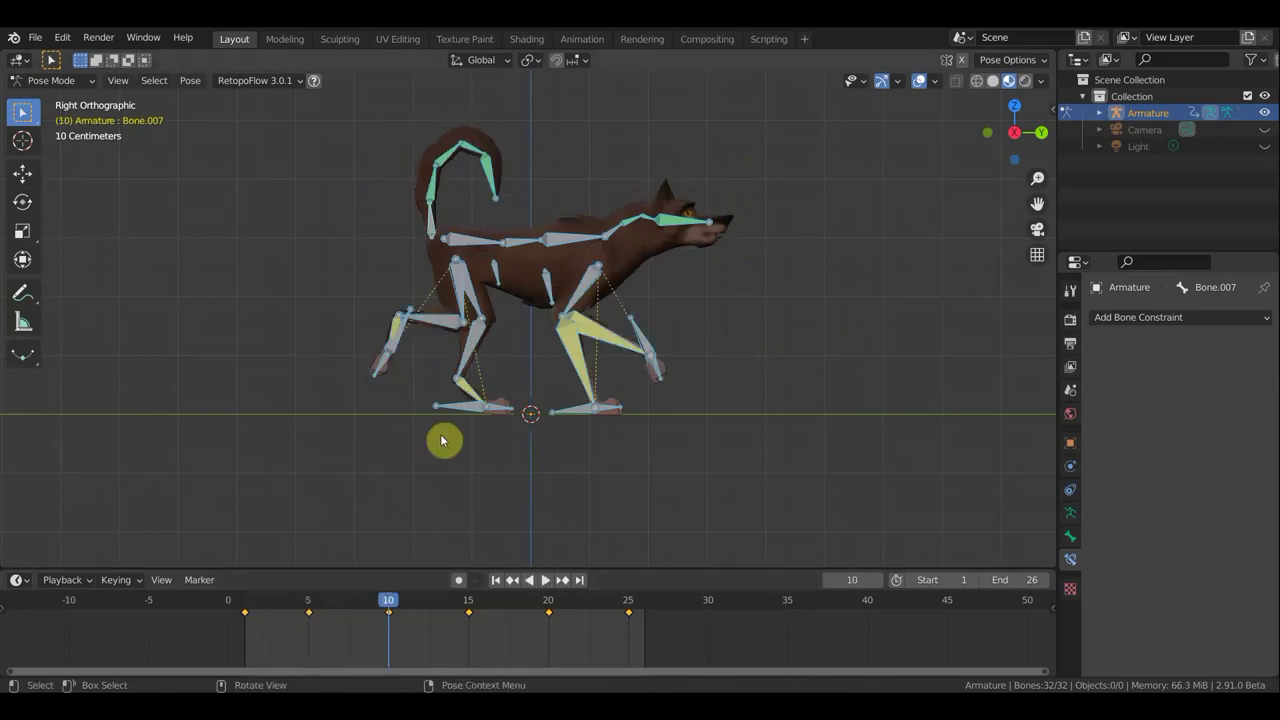
# Rotate the tail into a new swing and key location and rotation for all bones at frame 10.
pyautogui.click(451, 222)
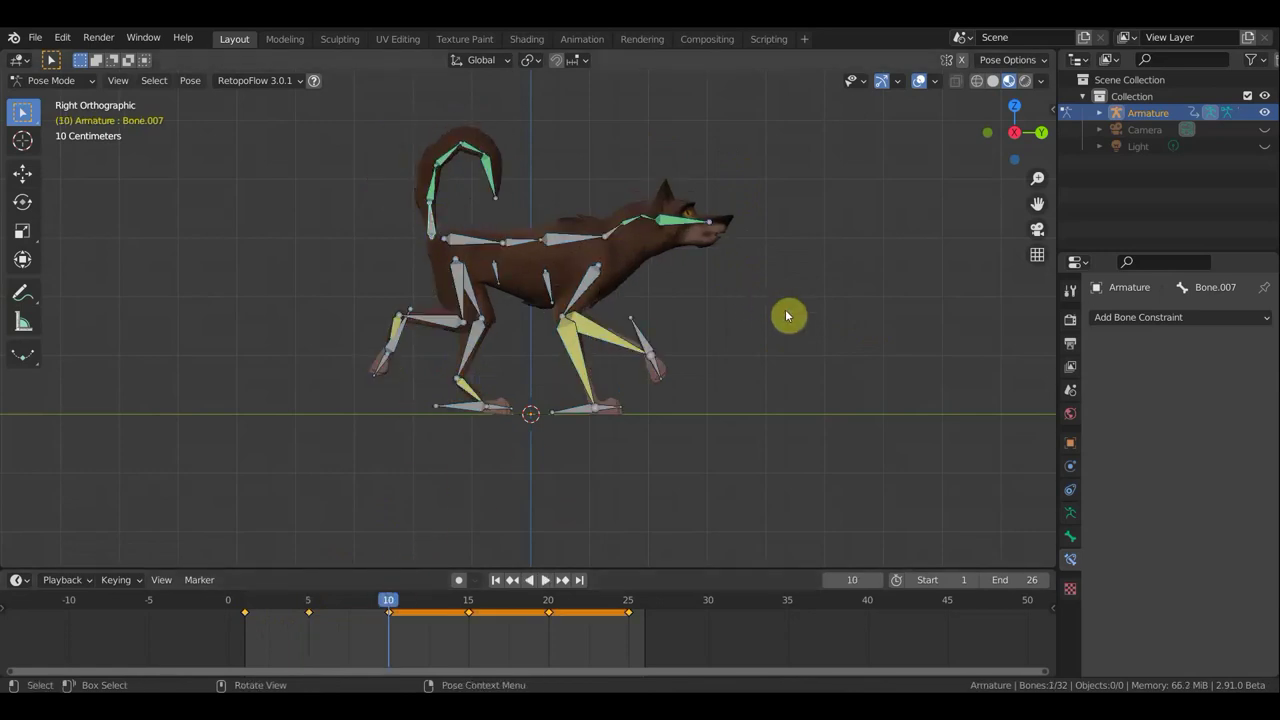
pyautogui.press('r')
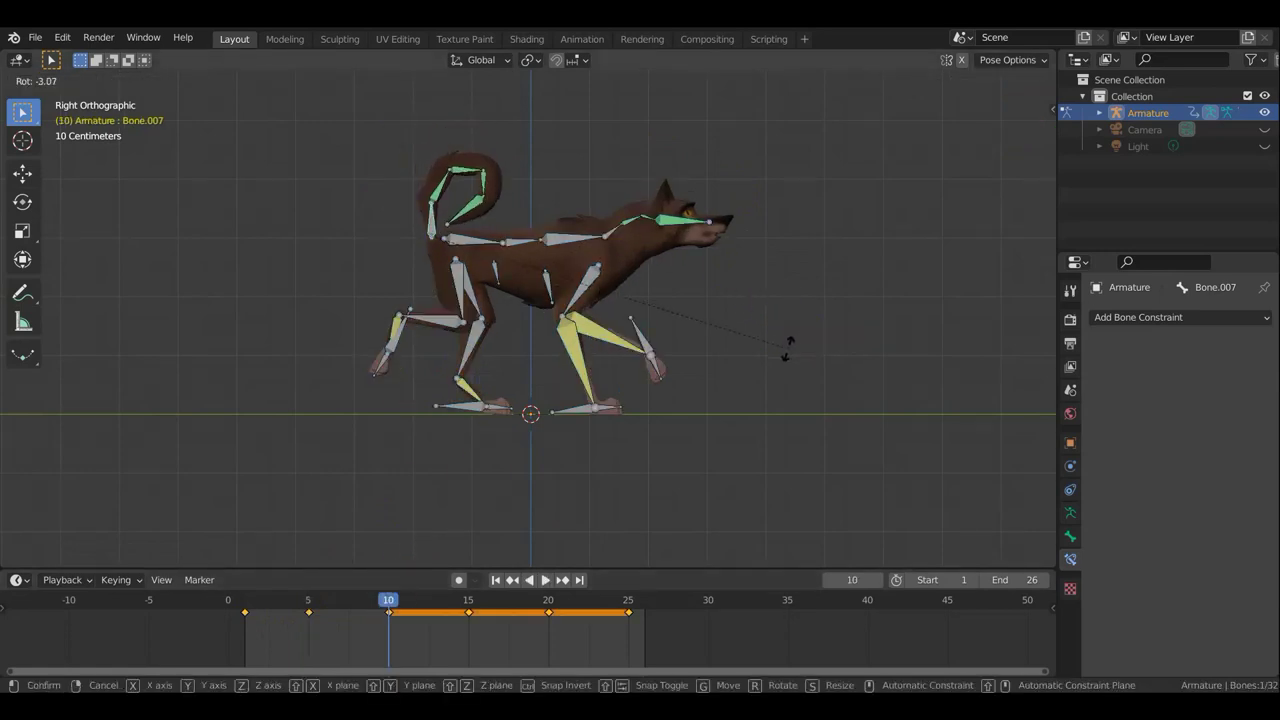
pyautogui.click(790, 349)
pyautogui.press('a')
pyautogui.press('i')
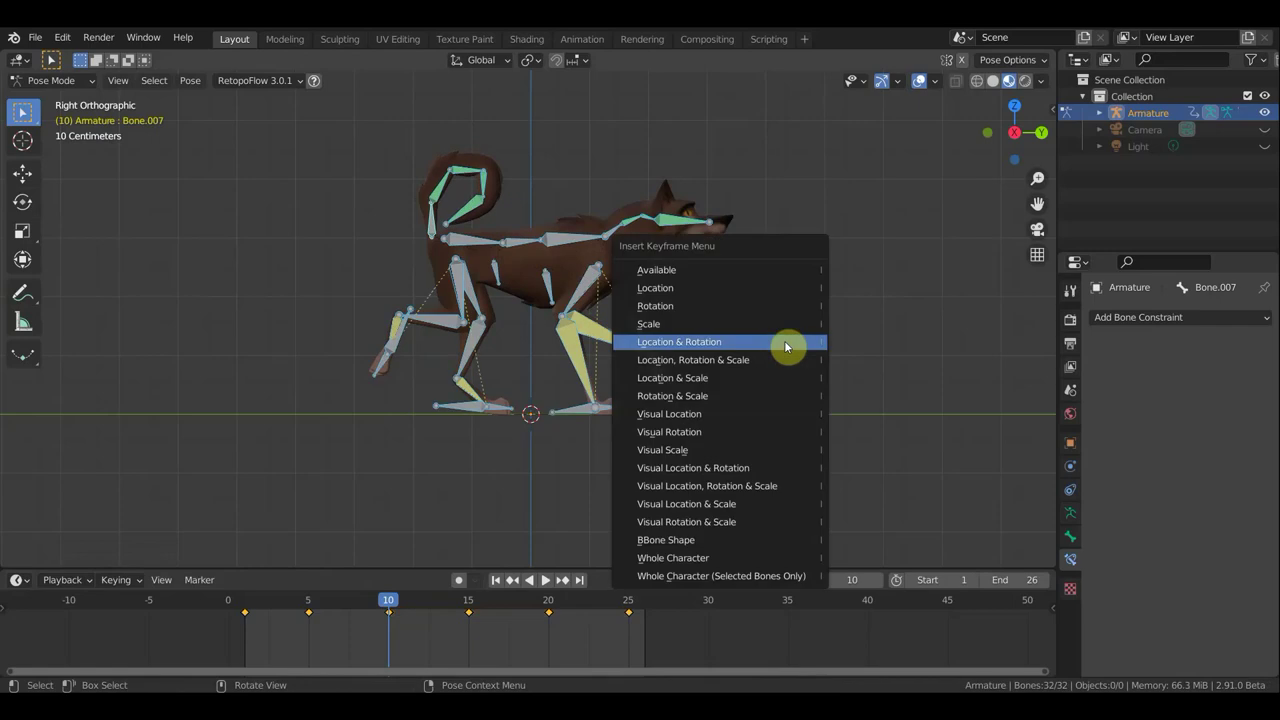
pyautogui.click(786, 346)
# Scrub back to frame 1 and play the animation forward to check the poses.
pyautogui.moveTo(393, 604); pyautogui.dragTo(223, 600)
pyautogui.press('space')
pyautogui.moveTo(310, 608)
pyautogui.mouseDown()
pyautogui.moveTo(510, 614)
pyautogui.moveTo(469, 611)
pyautogui.mouseUp()
pyautogui.click(537, 579)
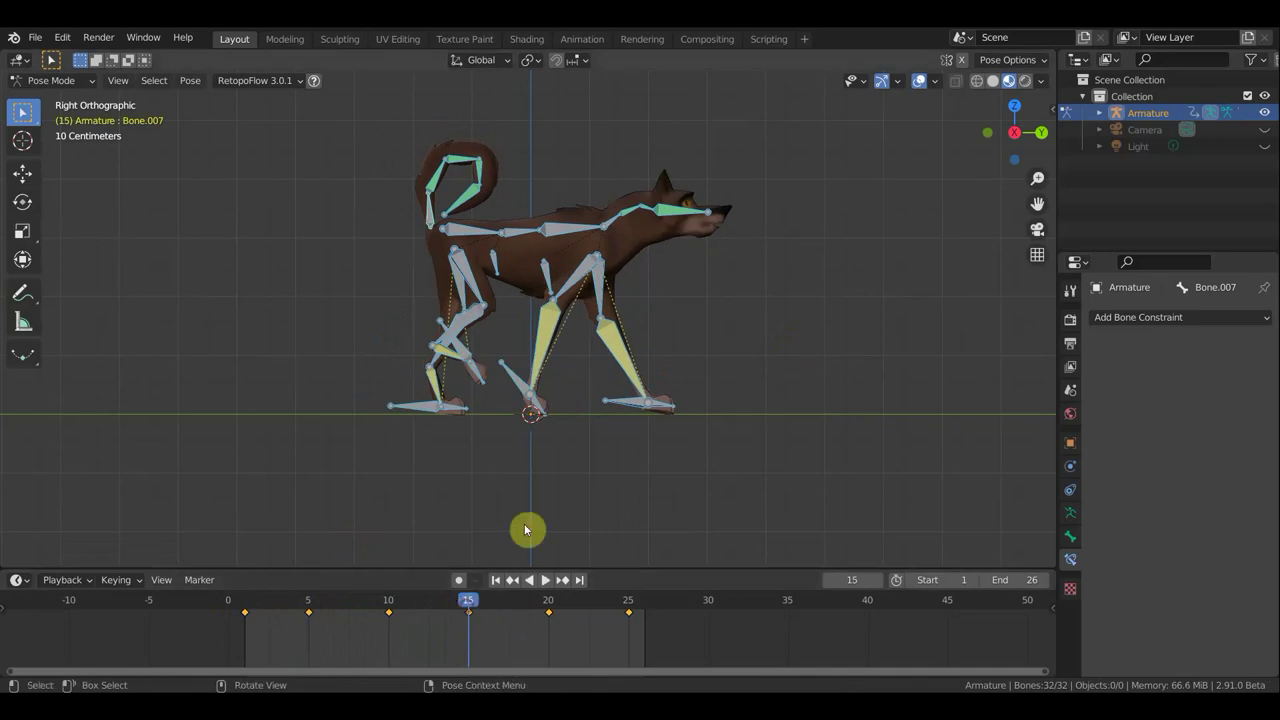
# Swing the tail again and key location and rotation for all bones at frame 15.
pyautogui.click(464, 213)
pyautogui.press('r')
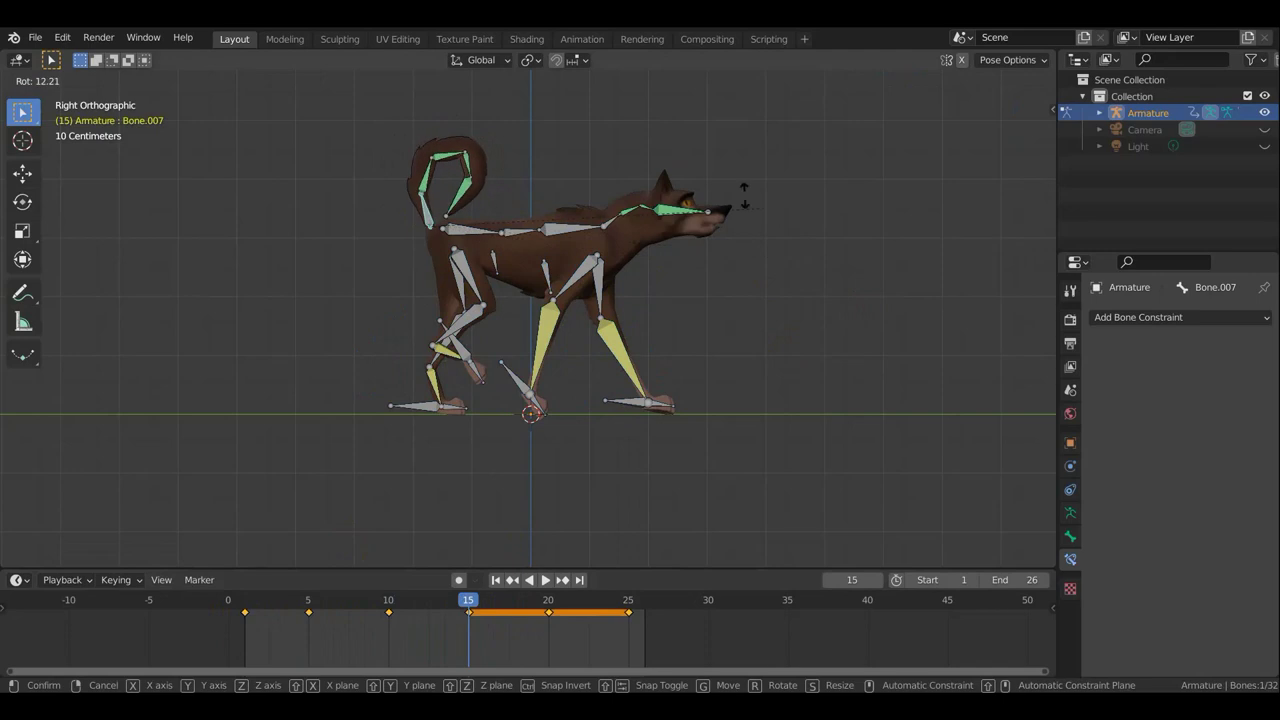
pyautogui.click(640, 143)
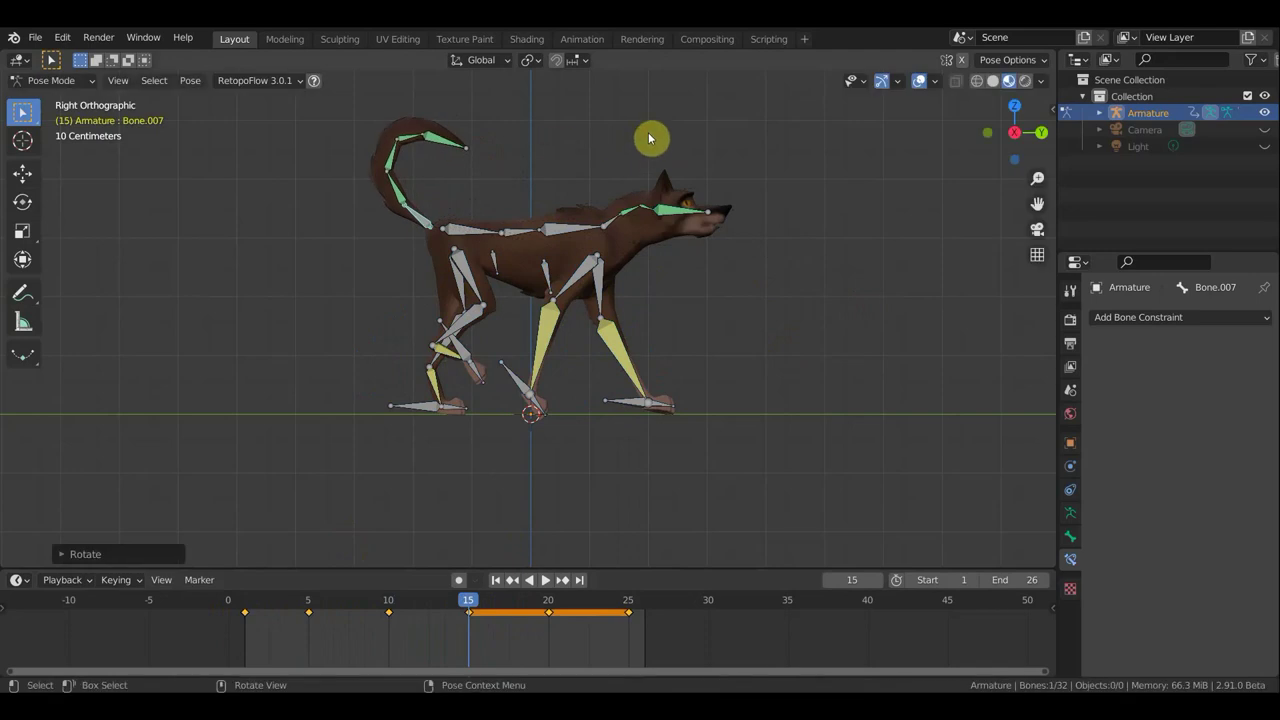
pyautogui.press('a')
pyautogui.press('i')
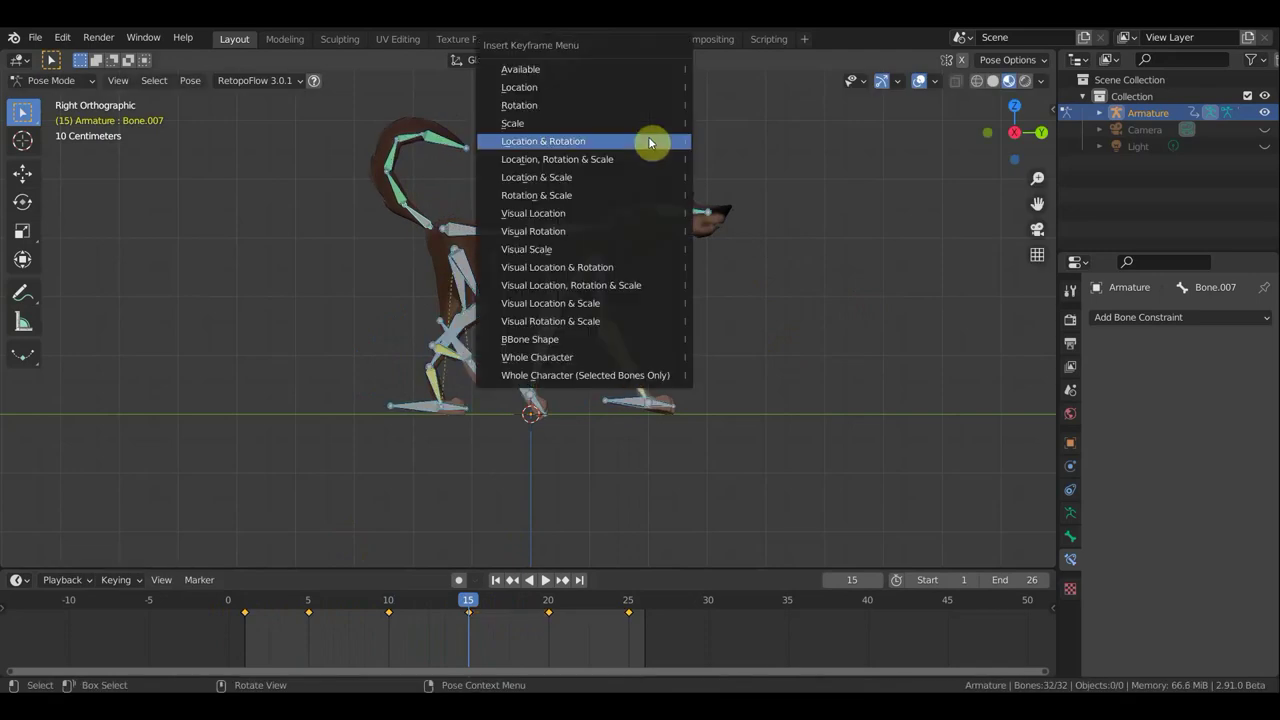
pyautogui.click(650, 141)
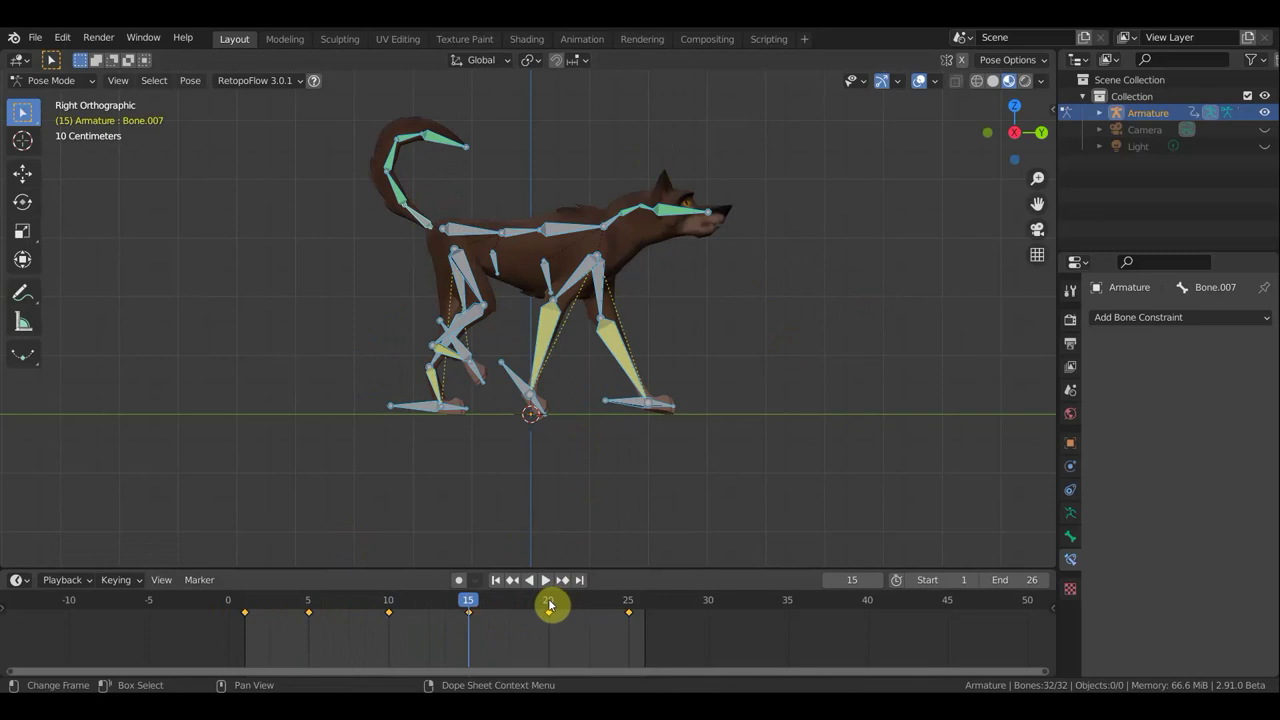
# At frame 20, rotate the tail base three times into a raised curl and key all bones' location and rotation.
pyautogui.click(549, 605)
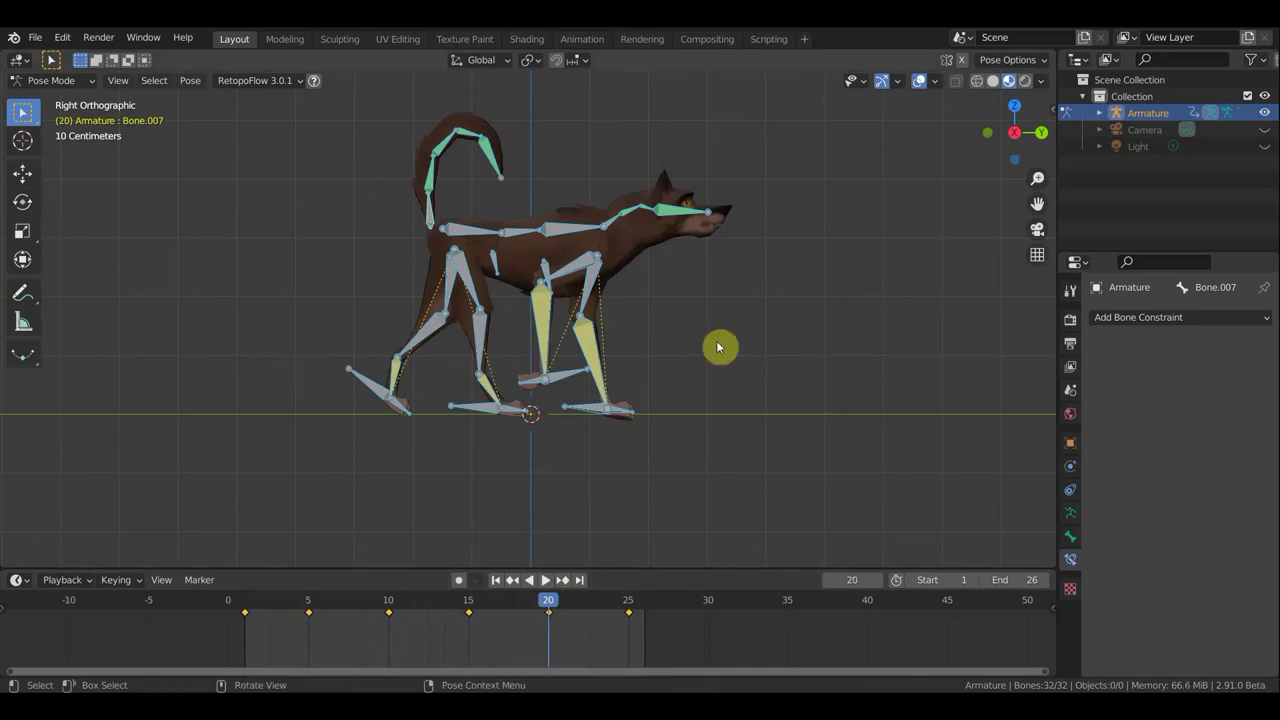
pyautogui.click(428, 212)
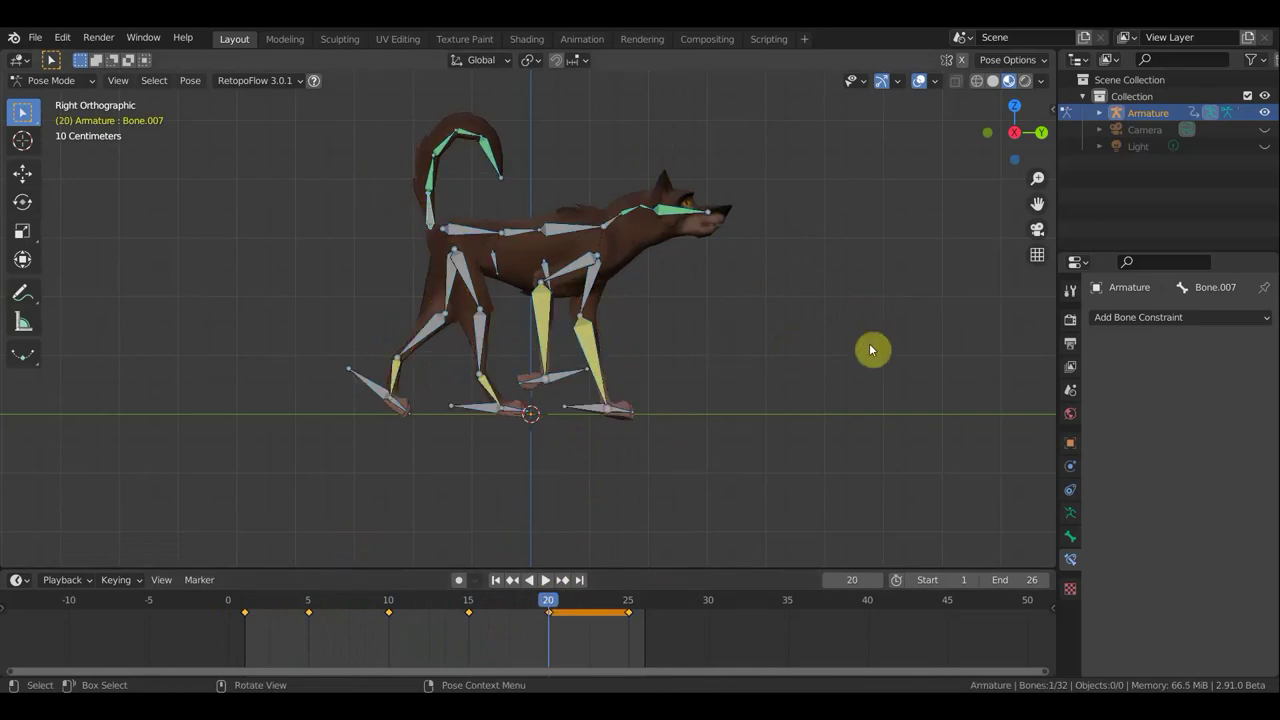
pyautogui.press('r')
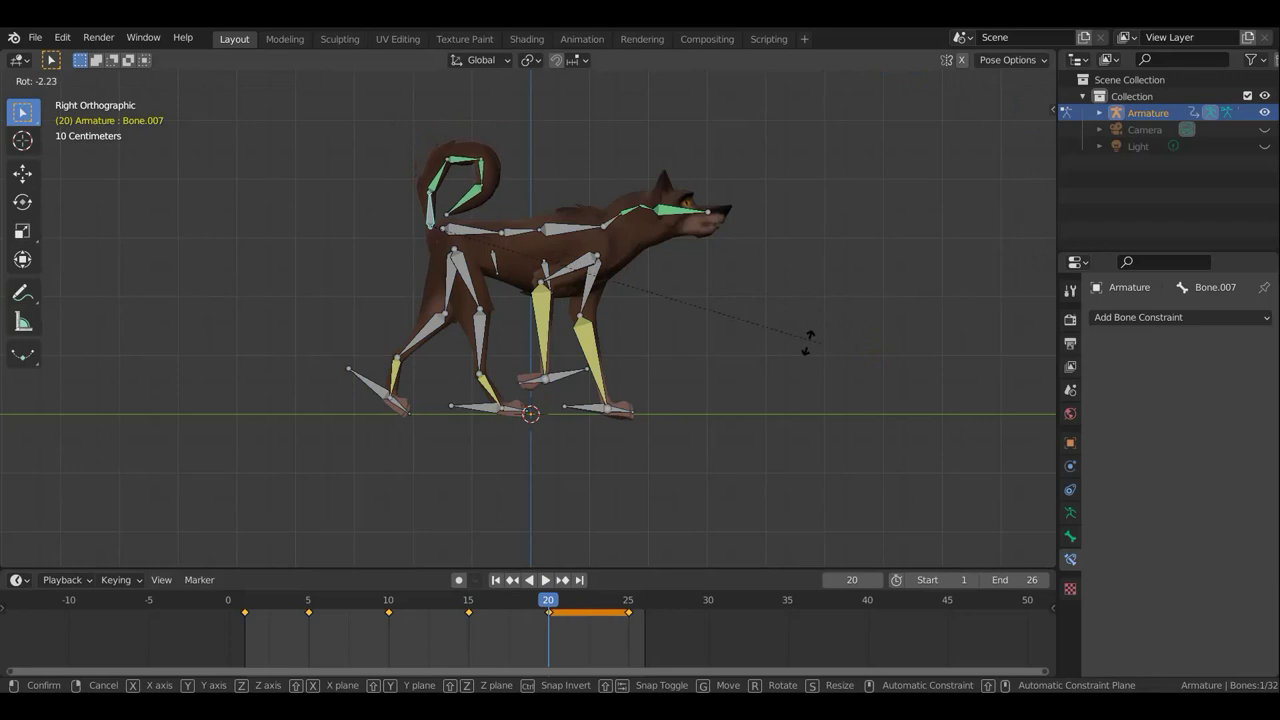
pyautogui.click(812, 405)
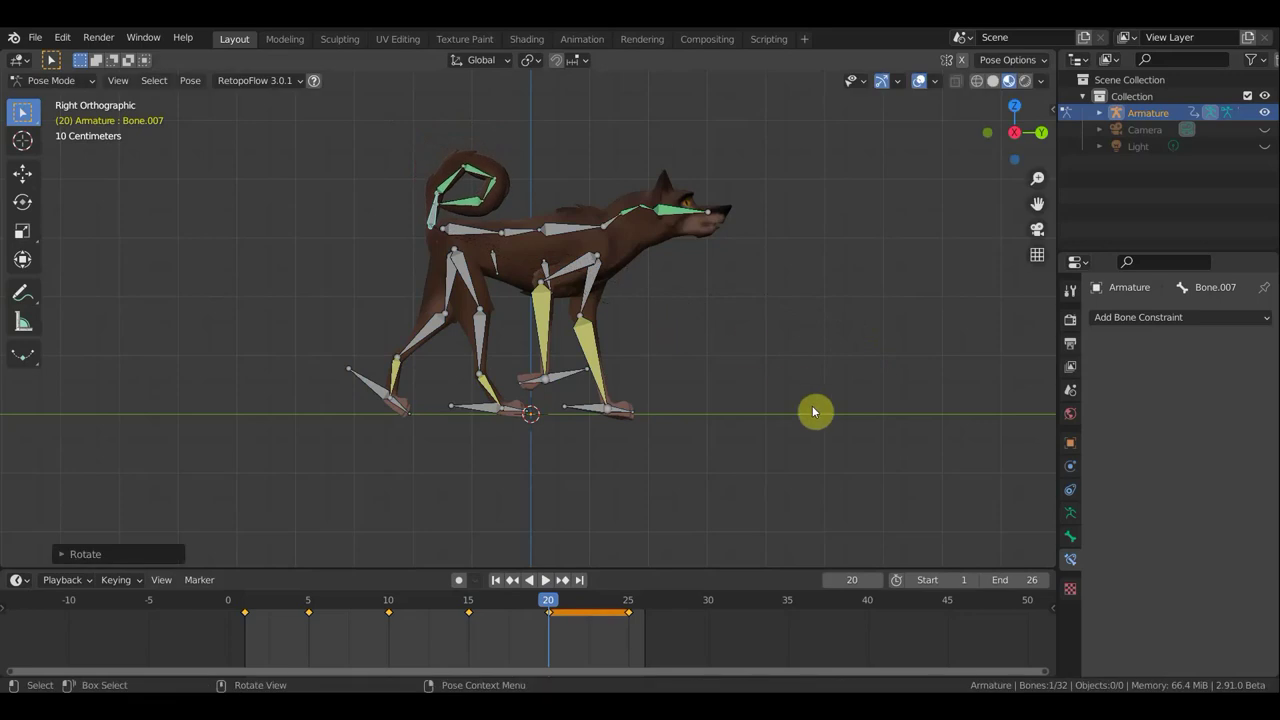
pyautogui.press('r')
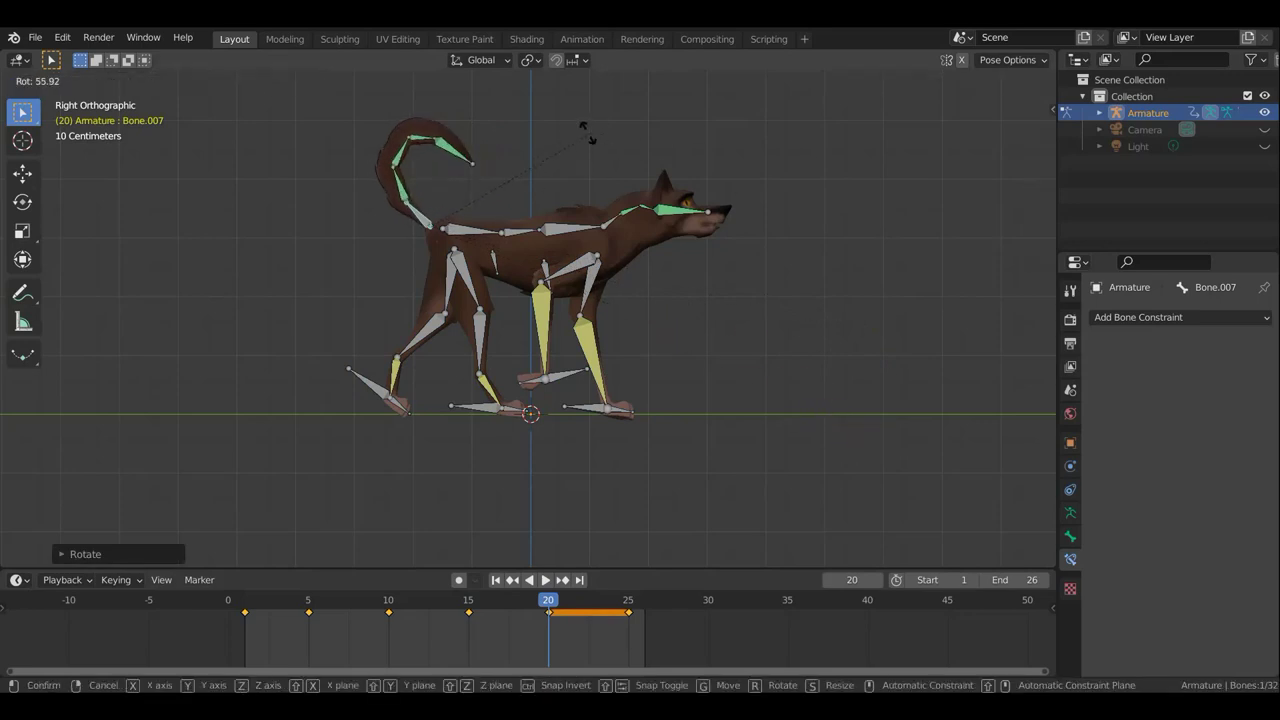
pyautogui.click(812, 180)
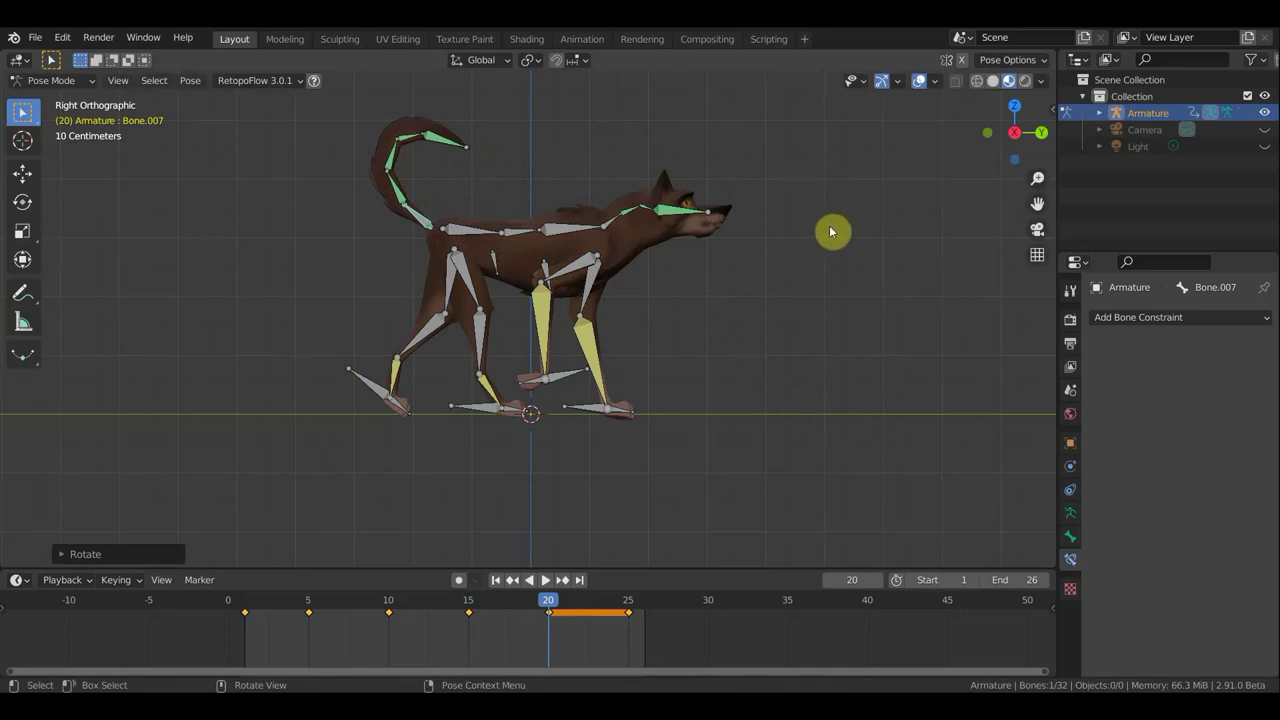
pyautogui.press('r')
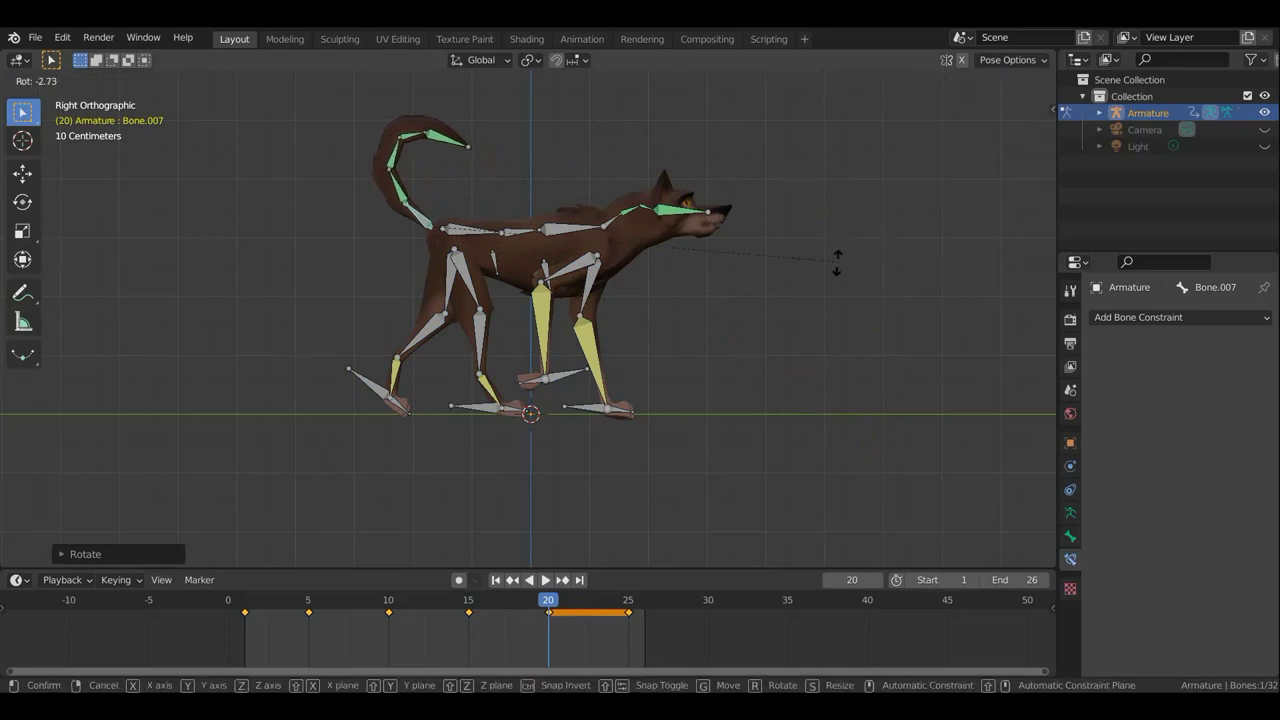
pyautogui.click(862, 310)
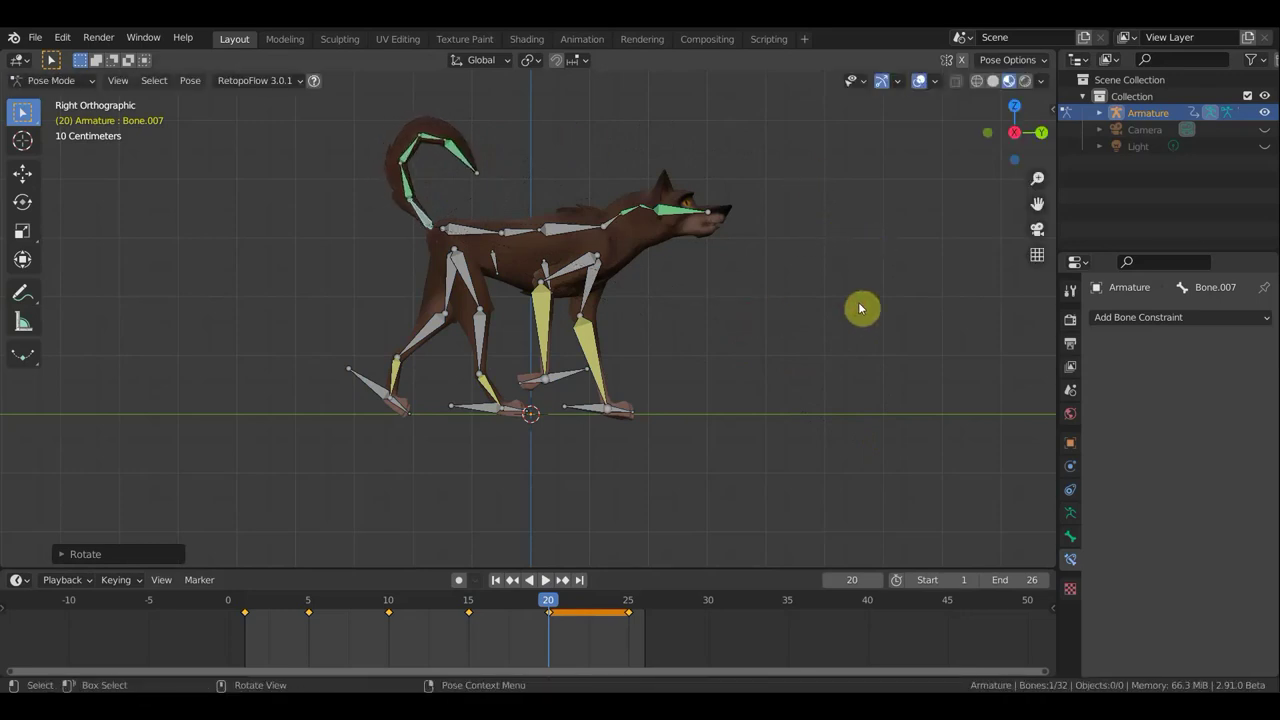
pyautogui.press('a')
pyautogui.press('i')
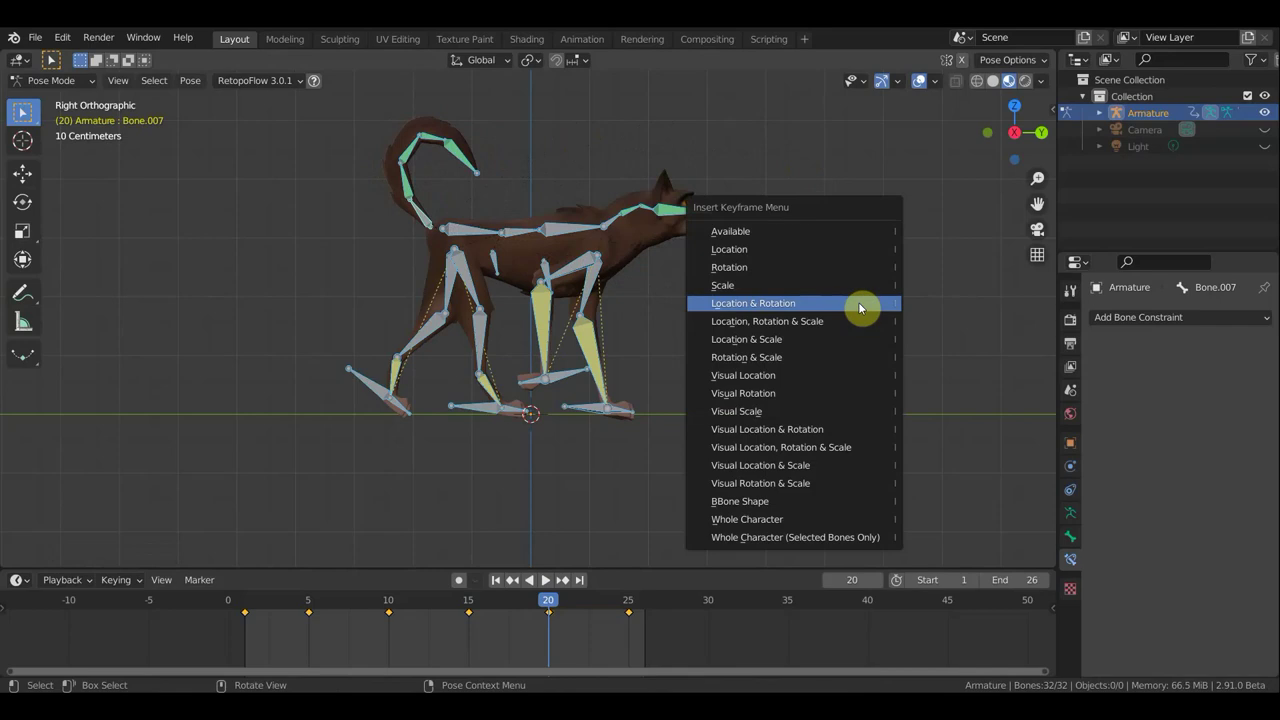
pyautogui.click(859, 307)
# At frame 25, re-curl the tail, key location and rotation for all bones, and play the cycle.
pyautogui.click(629, 604)
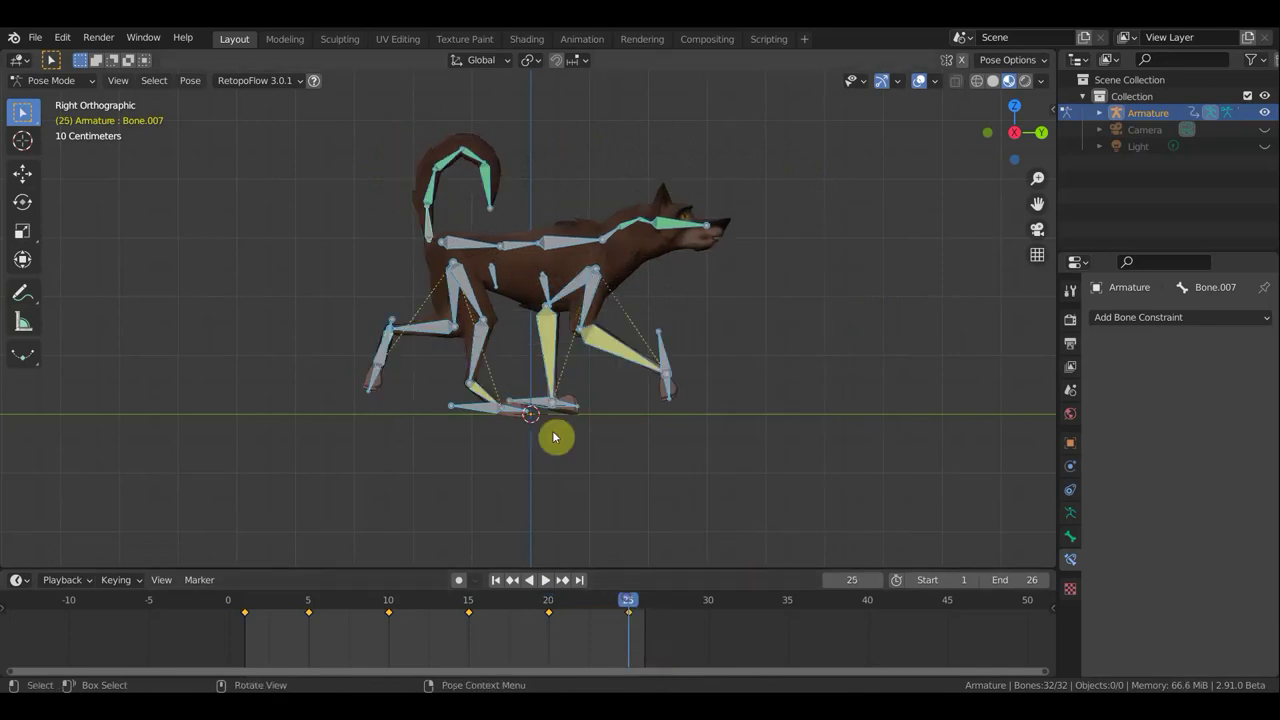
pyautogui.click(432, 228)
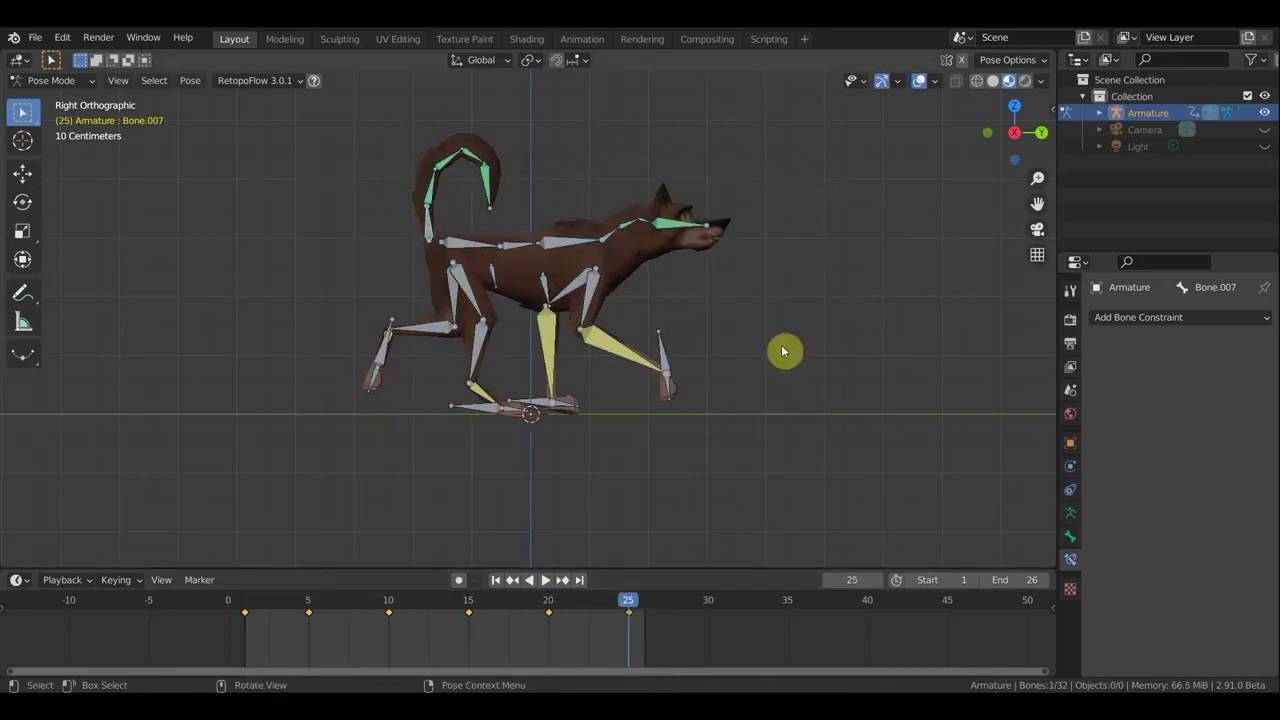
pyautogui.press('r')
pyautogui.click(786, 359)
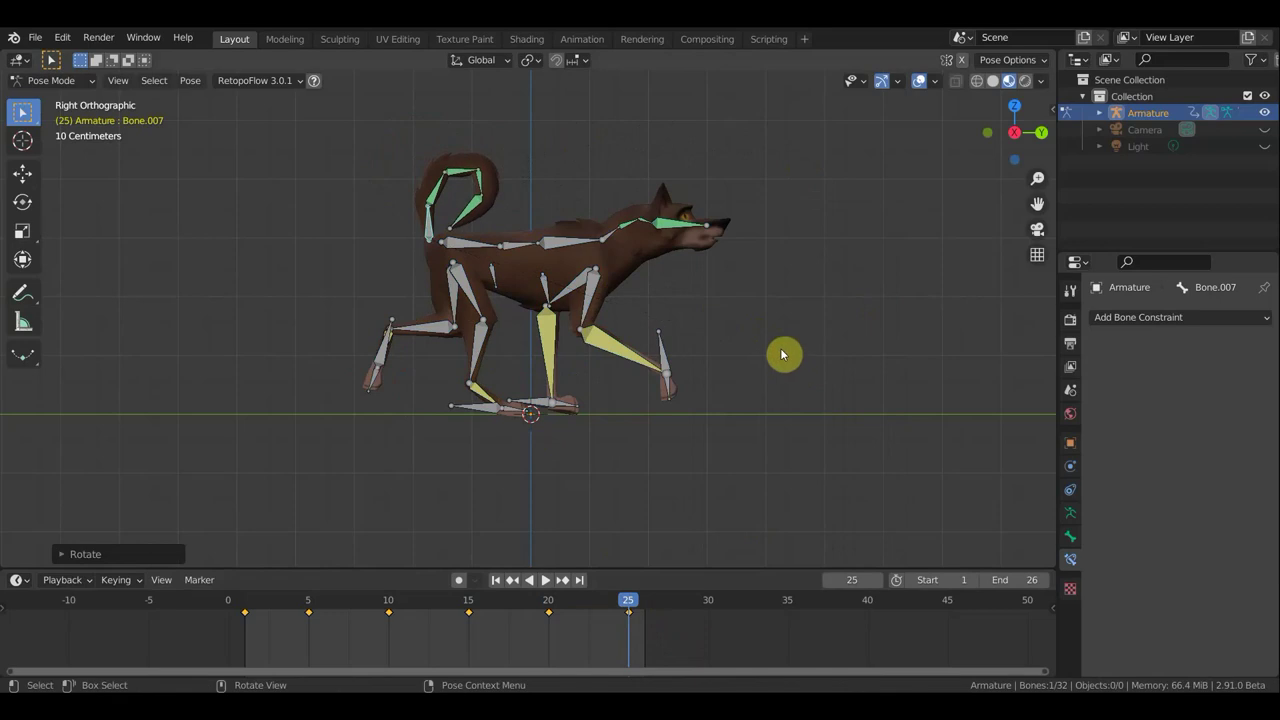
pyautogui.press('a')
pyautogui.press('i')
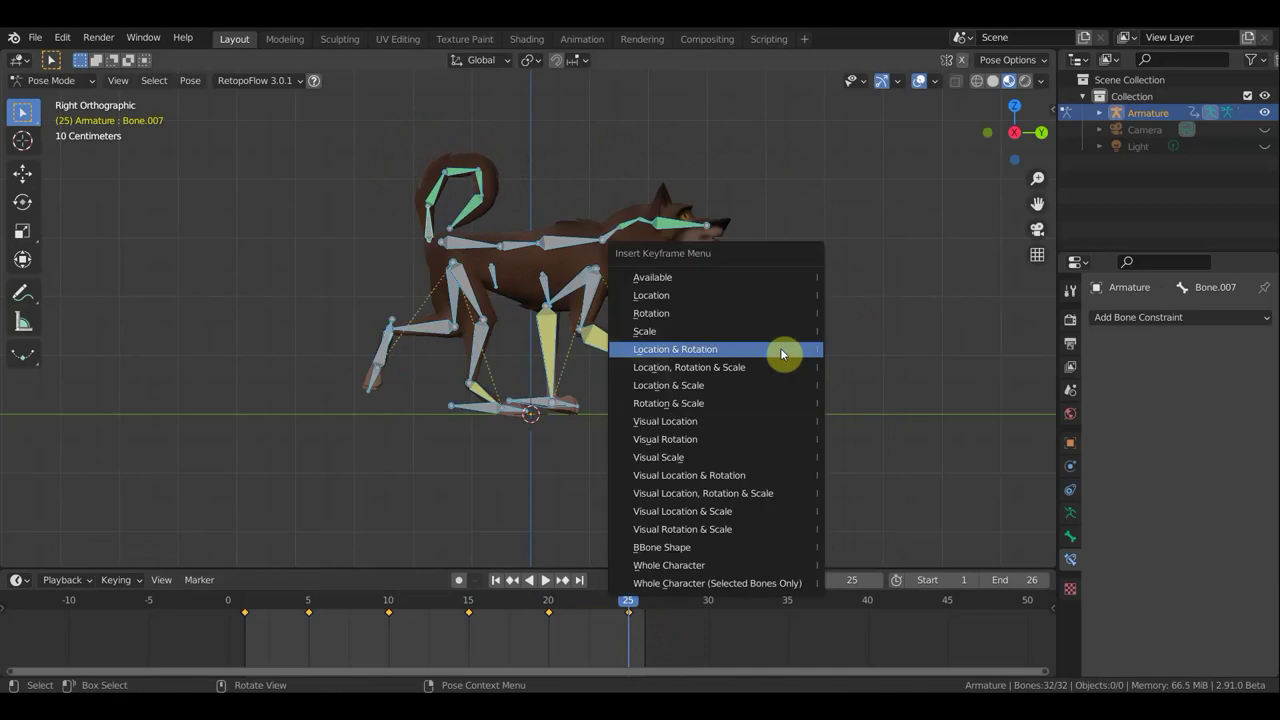
pyautogui.click(781, 352)
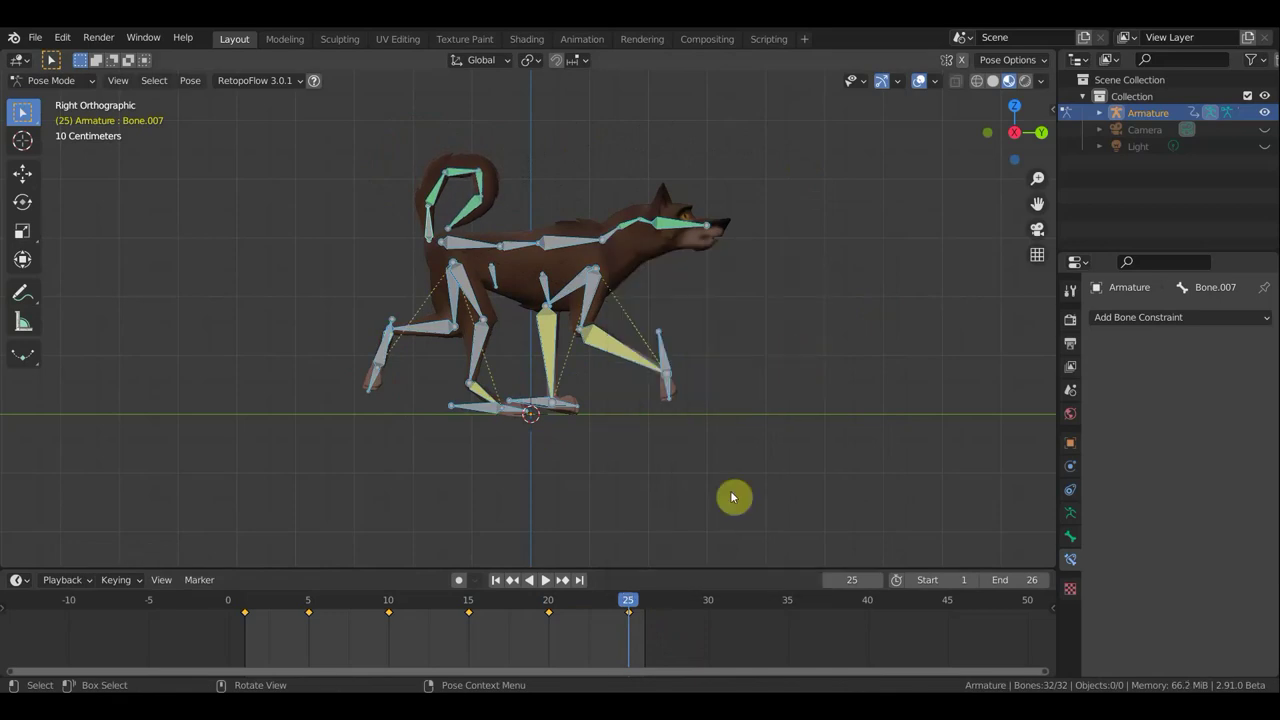
pyautogui.click(545, 580)
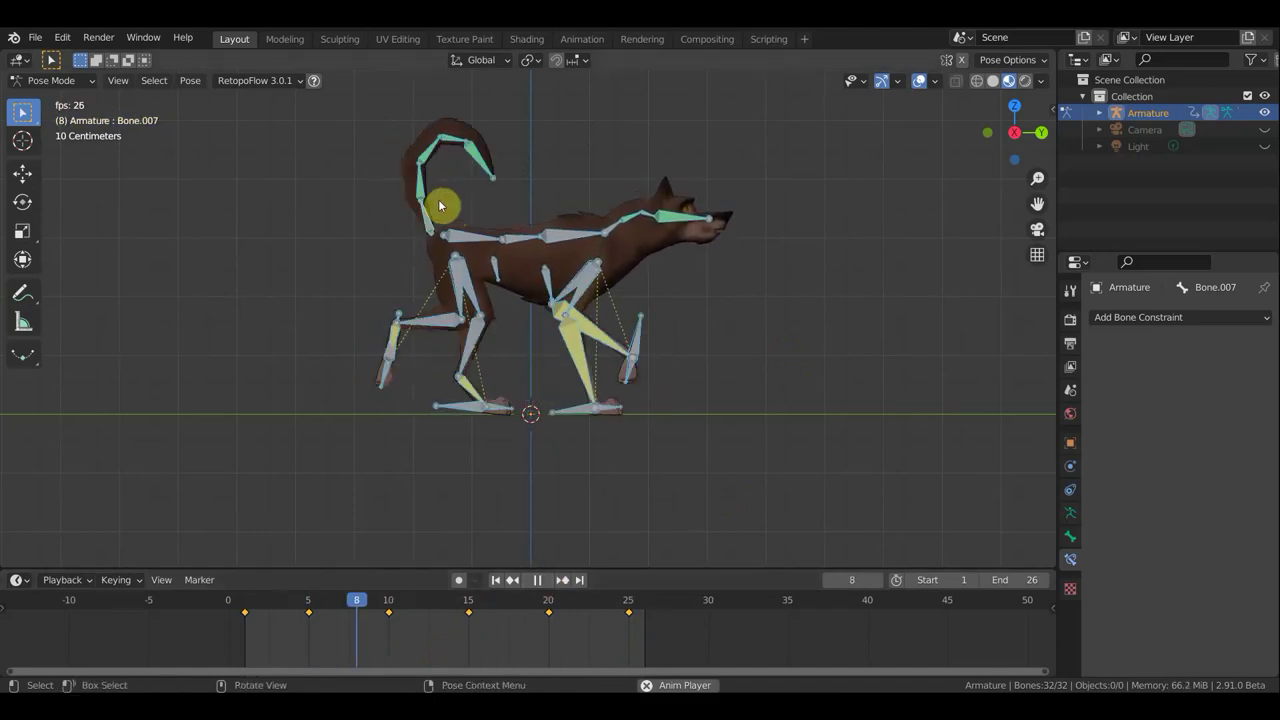
# Turn off Viewport Overlays so only the wolf mesh shows during the looping playback.
pyautogui.click(920, 81)
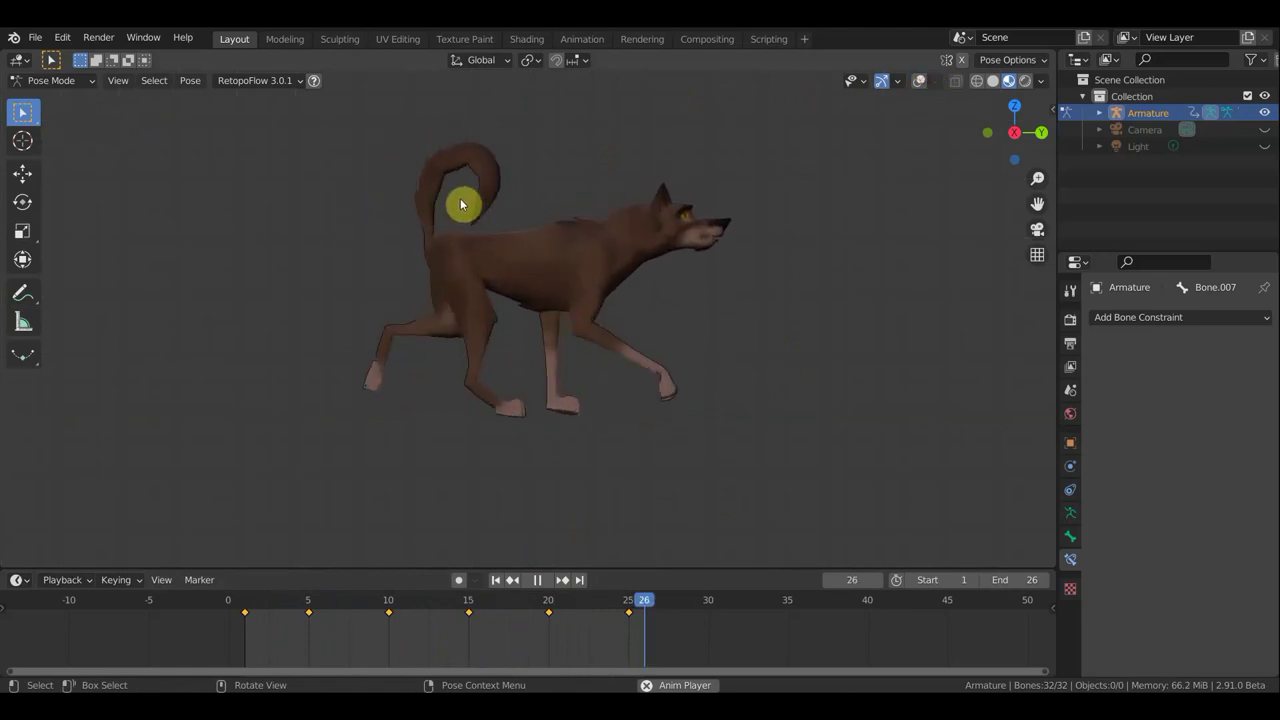
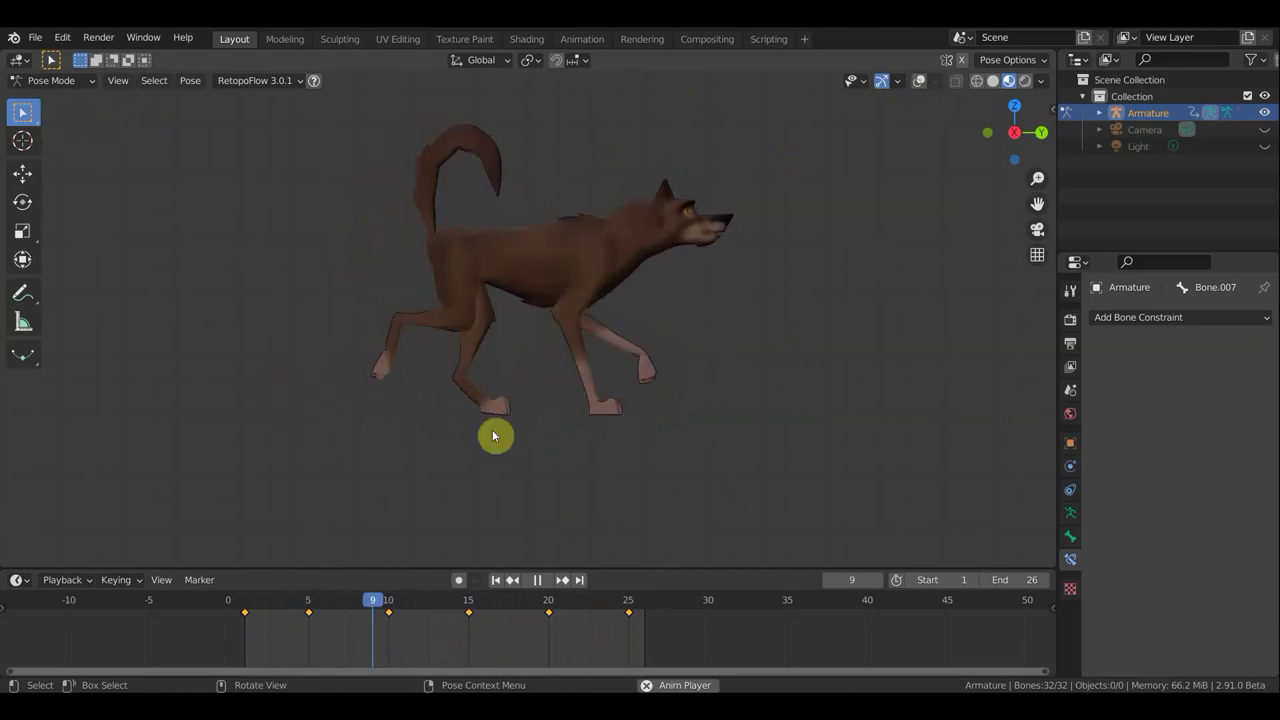
# Stop the wolf's walk-cycle playback on frame 5.
pyautogui.click(537, 580)
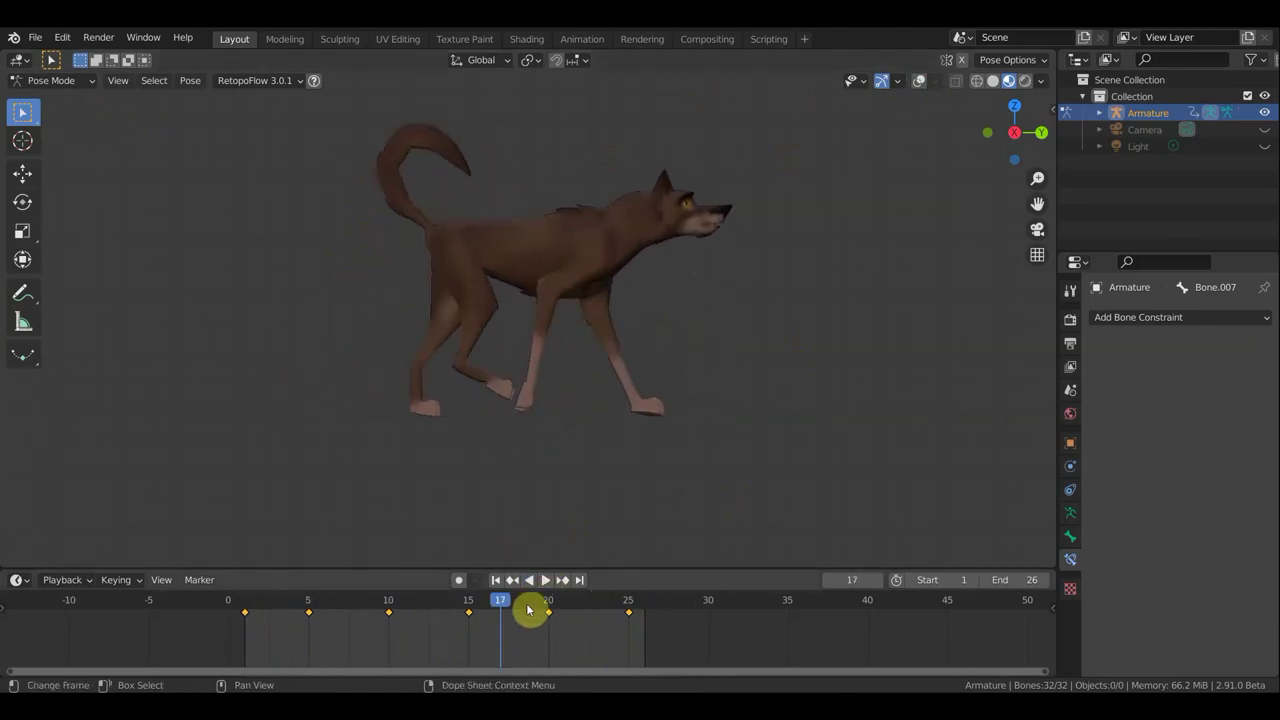
pyautogui.press('space')
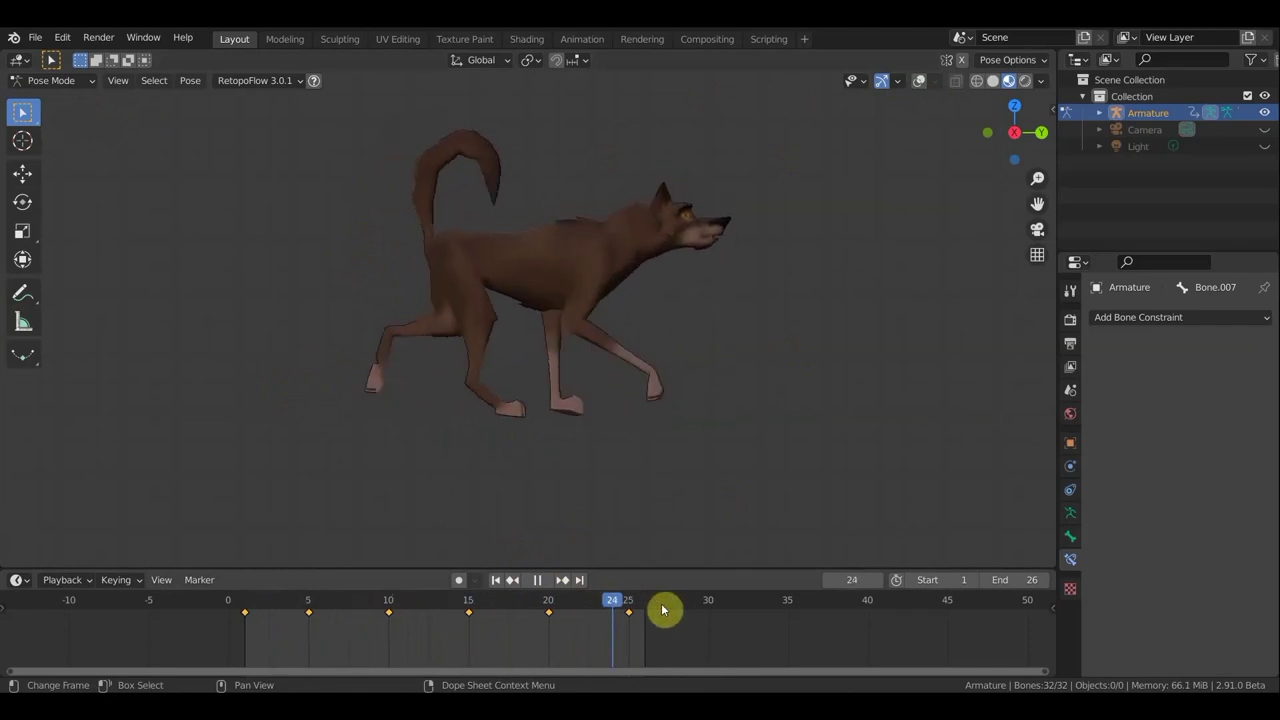
pyautogui.moveTo(362, 601)
pyautogui.mouseDown()
pyautogui.moveTo(627, 614)
pyautogui.moveTo(591, 611)
pyautogui.mouseUp()
pyautogui.press('space')
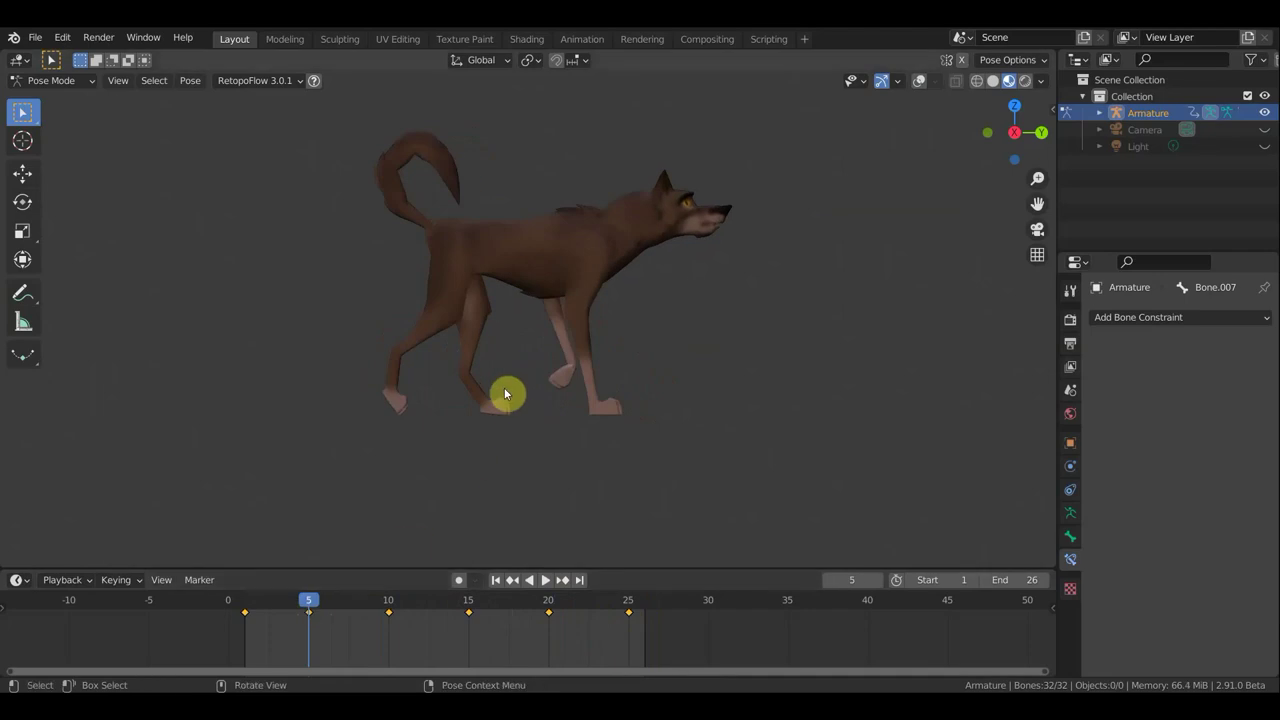
# Orbit to a front view of the wolf and show the armature bone overlays.
pyautogui.moveTo(653, 382); pyautogui.dragTo(453, 413, button='middle')
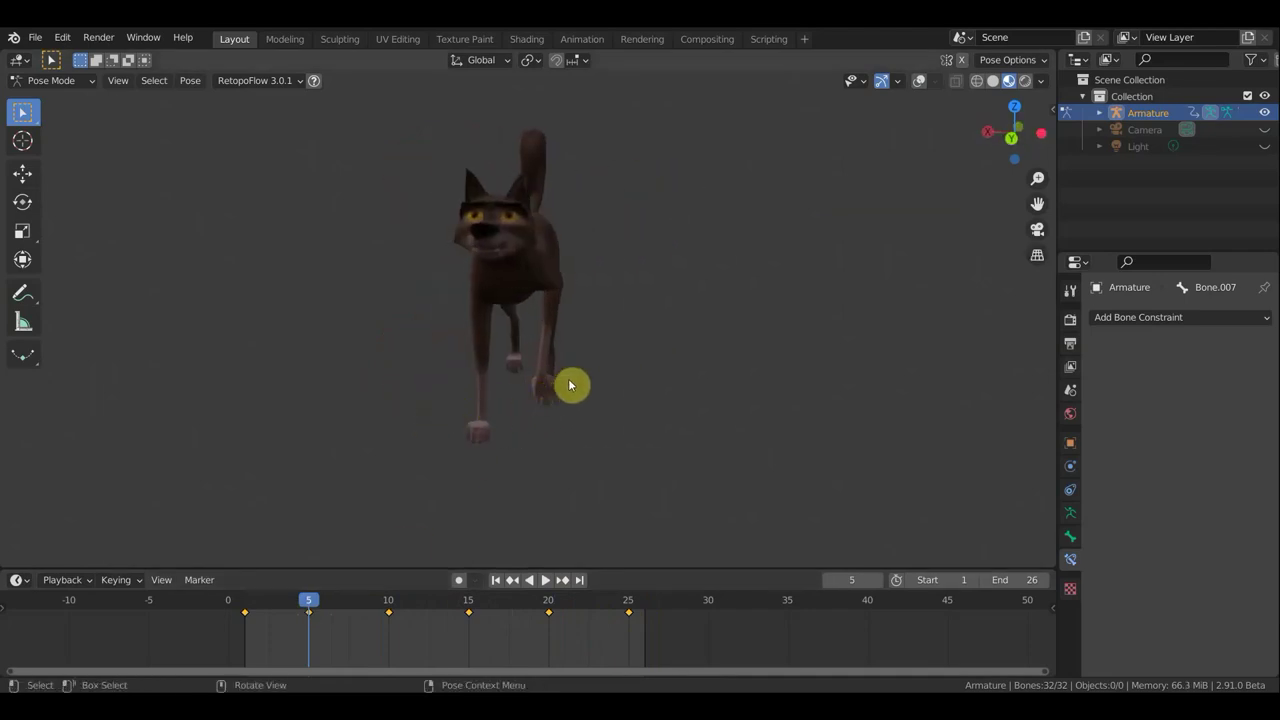
pyautogui.press('KP_1')
pyautogui.moveTo(663, 366)
pyautogui.mouseDown(button='middle')
pyautogui.moveTo(903, 360)
pyautogui.moveTo(780, 331)
pyautogui.moveTo(806, 388)
pyautogui.mouseUp(button='middle')
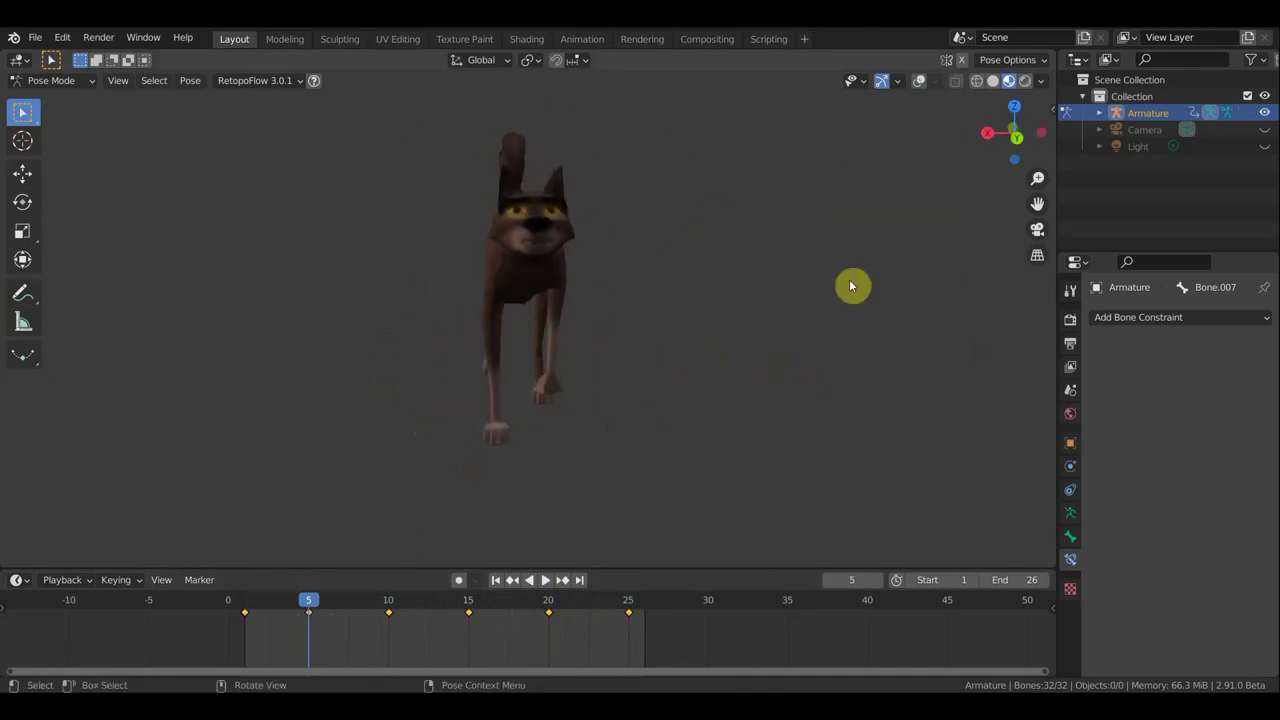
pyautogui.click(917, 86)
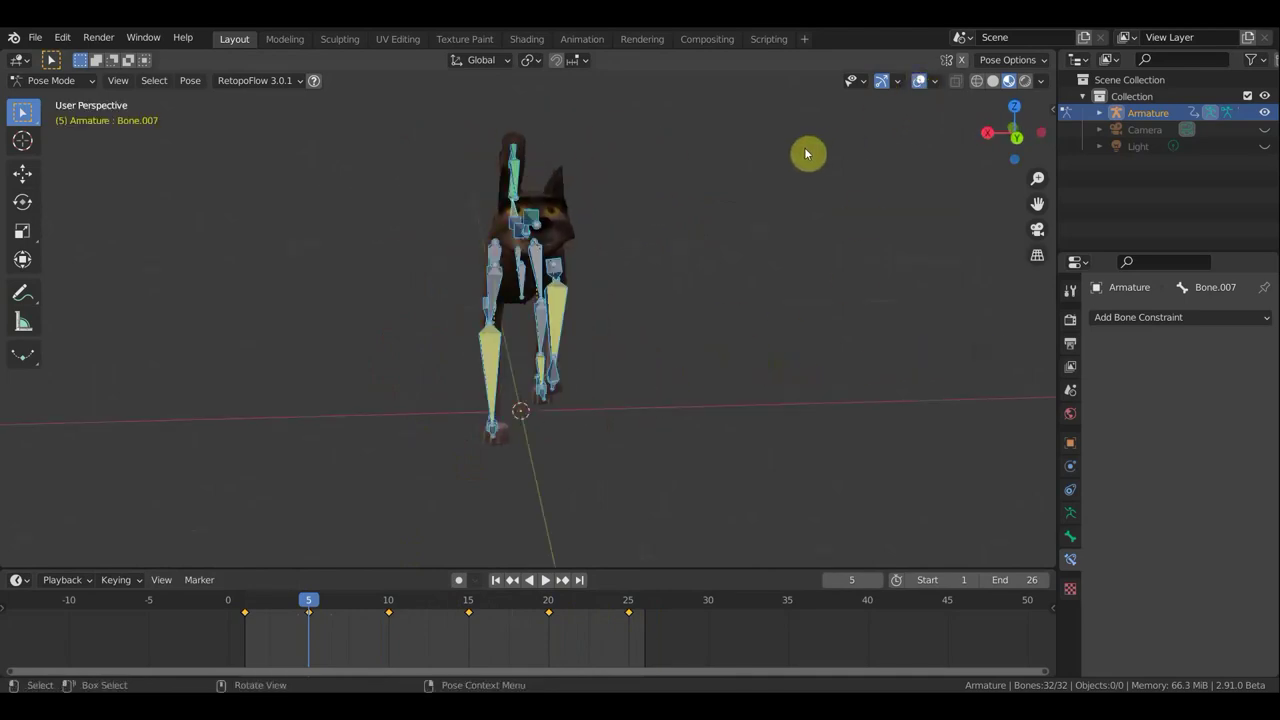
# Return to frame 1, then briefly select and deselect the root bone and hide the overlays.
pyautogui.click(245, 605)
pyautogui.moveTo(530, 457); pyautogui.dragTo(529, 343, button='middle')
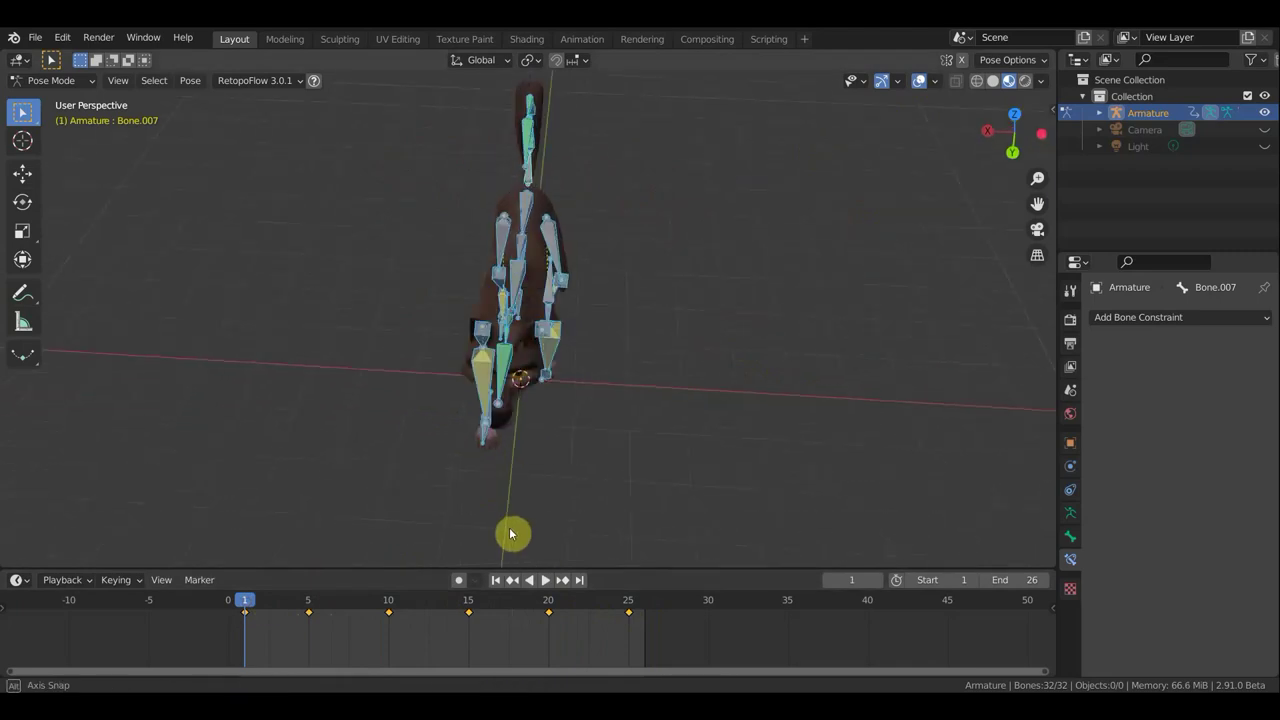
pyautogui.click(555, 252)
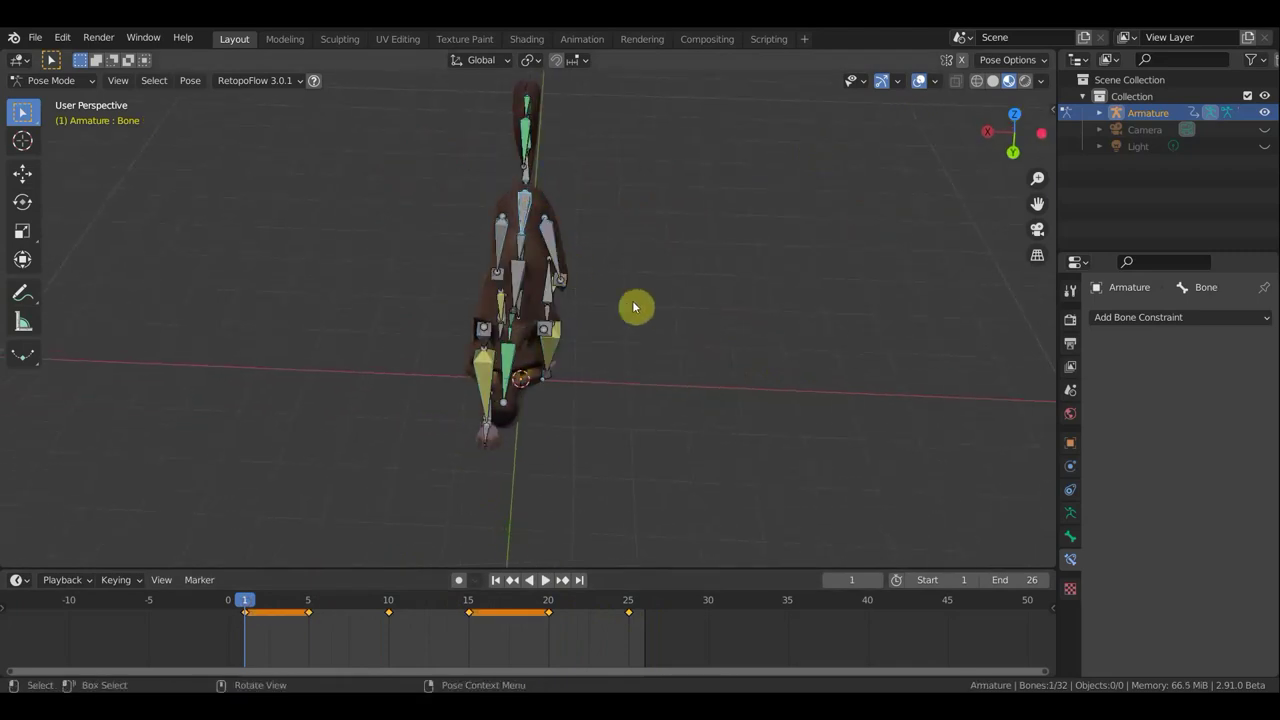
pyautogui.click(783, 359)
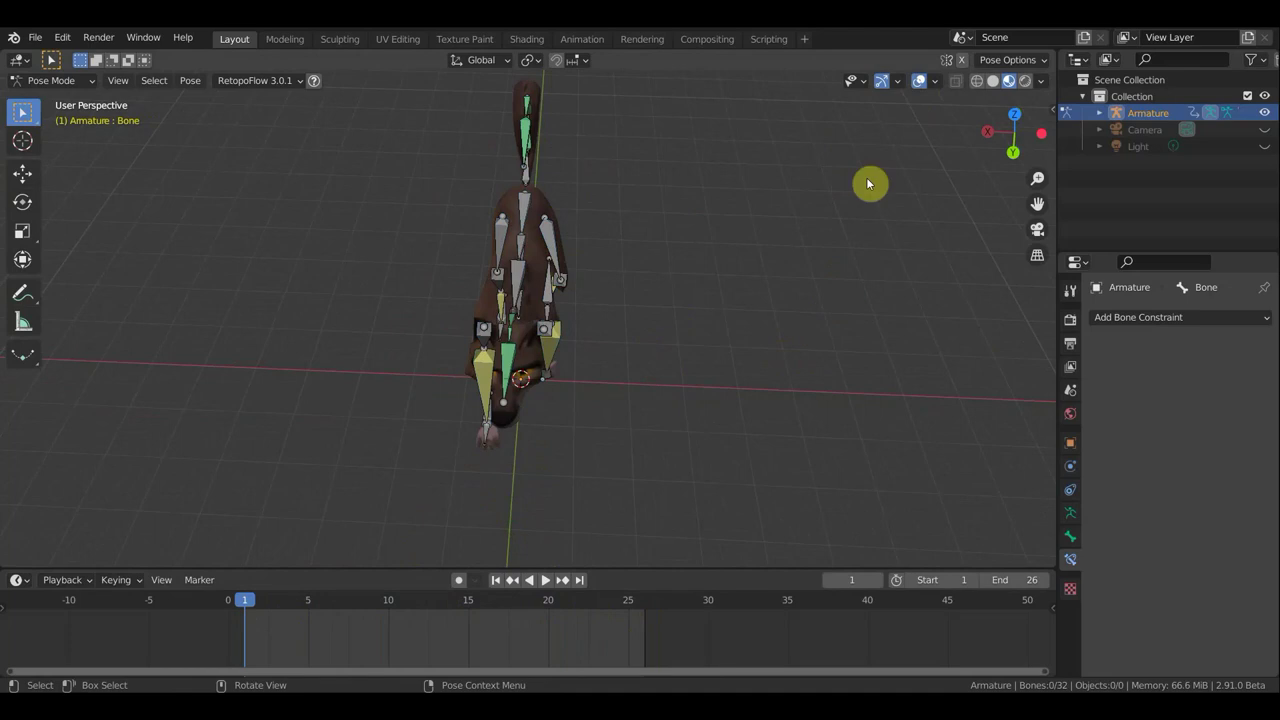
pyautogui.click(920, 88)
pyautogui.moveTo(803, 300); pyautogui.dragTo(753, 291, button='middle')
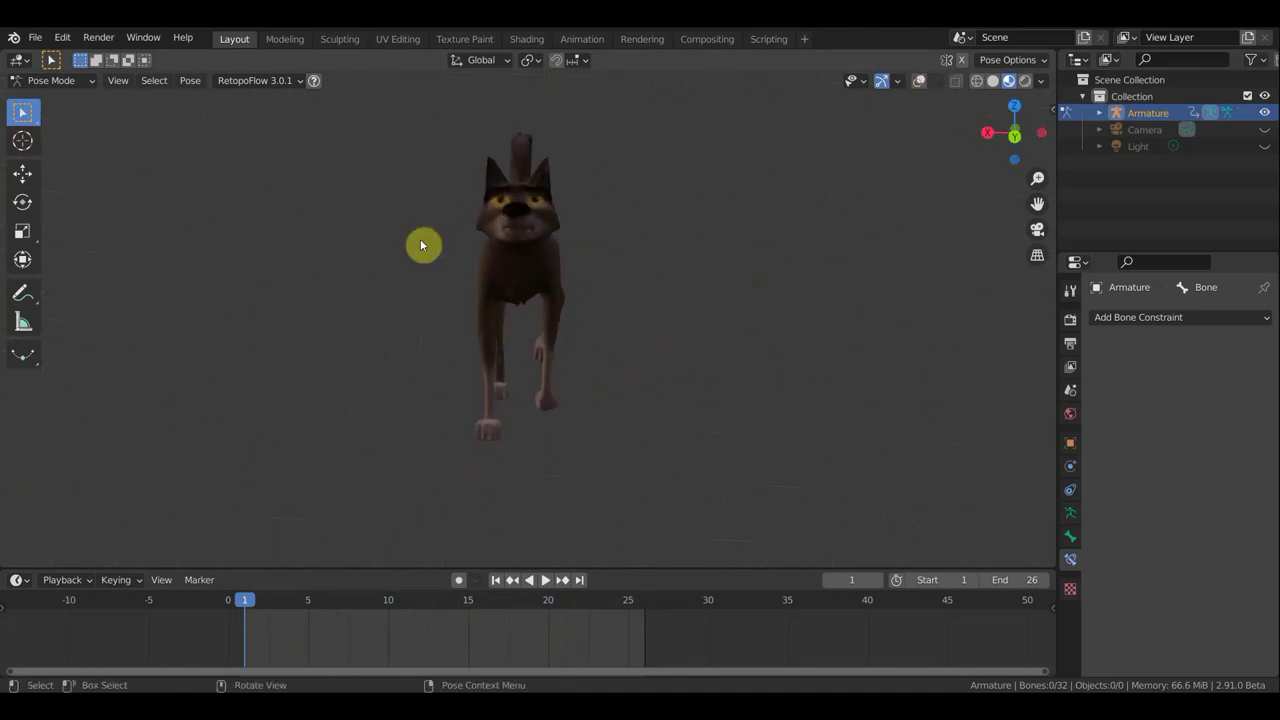
# Show the bone overlays again and switch to the Transform tool's combined handles.
pyautogui.click(23, 176)
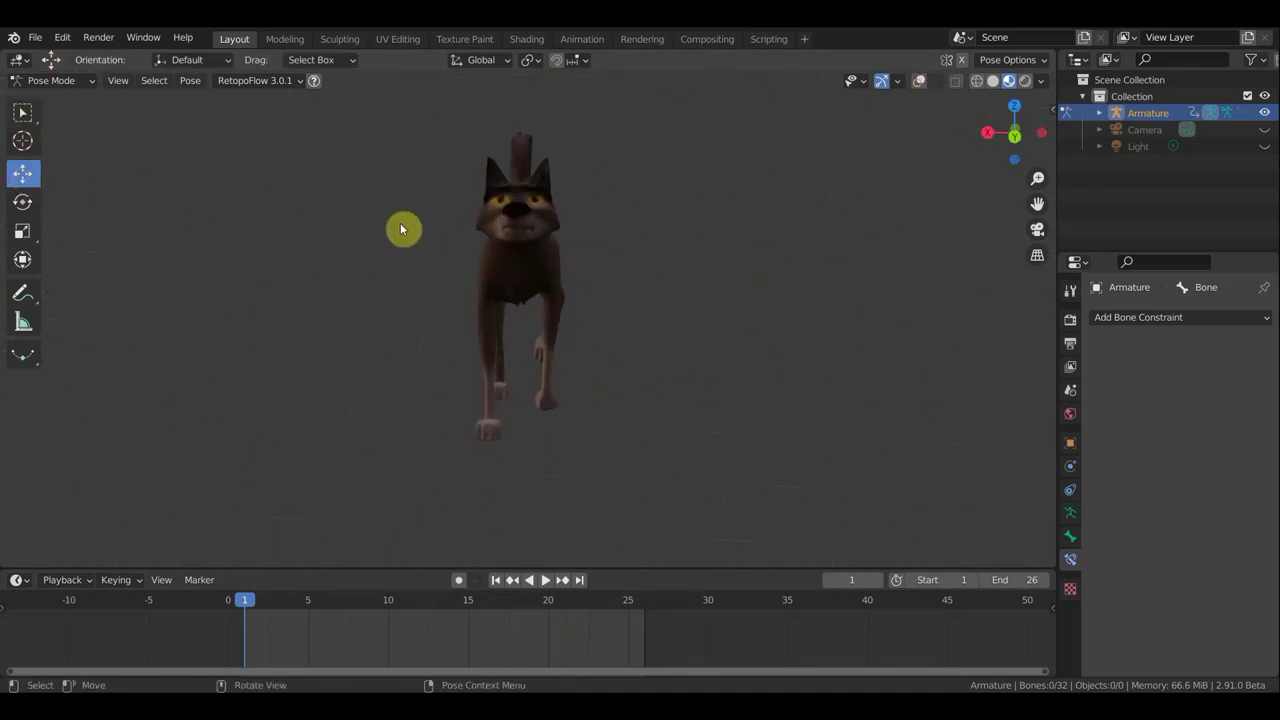
pyautogui.click(920, 81)
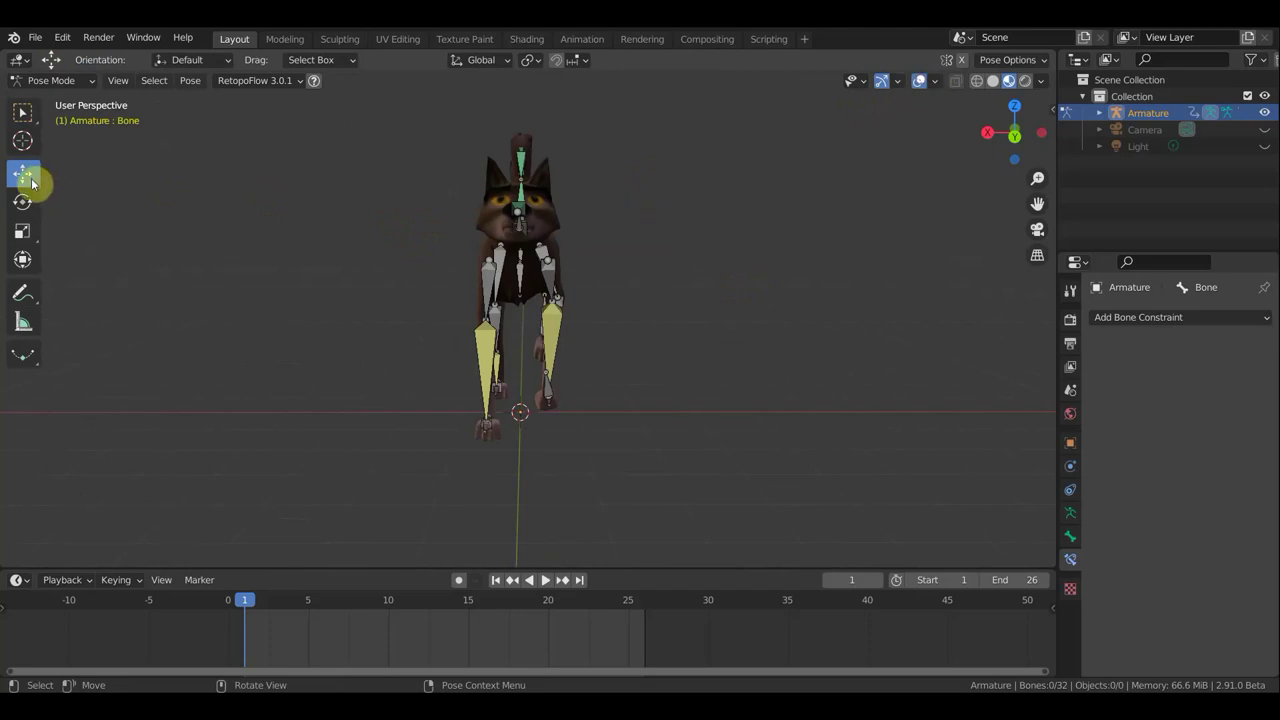
pyautogui.click(22, 262)
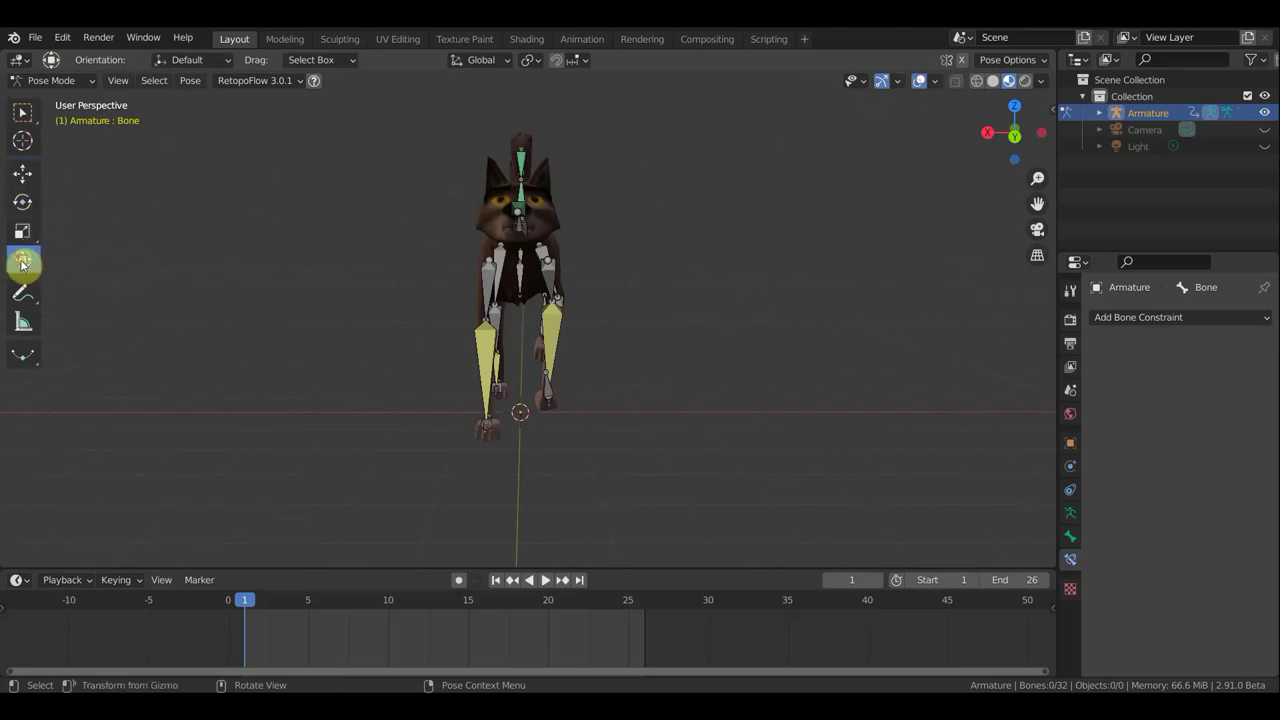
pyautogui.moveTo(223, 282)
pyautogui.mouseDown(button='middle')
pyautogui.moveTo(119, 310)
pyautogui.moveTo(146, 318)
pyautogui.mouseUp(button='middle')
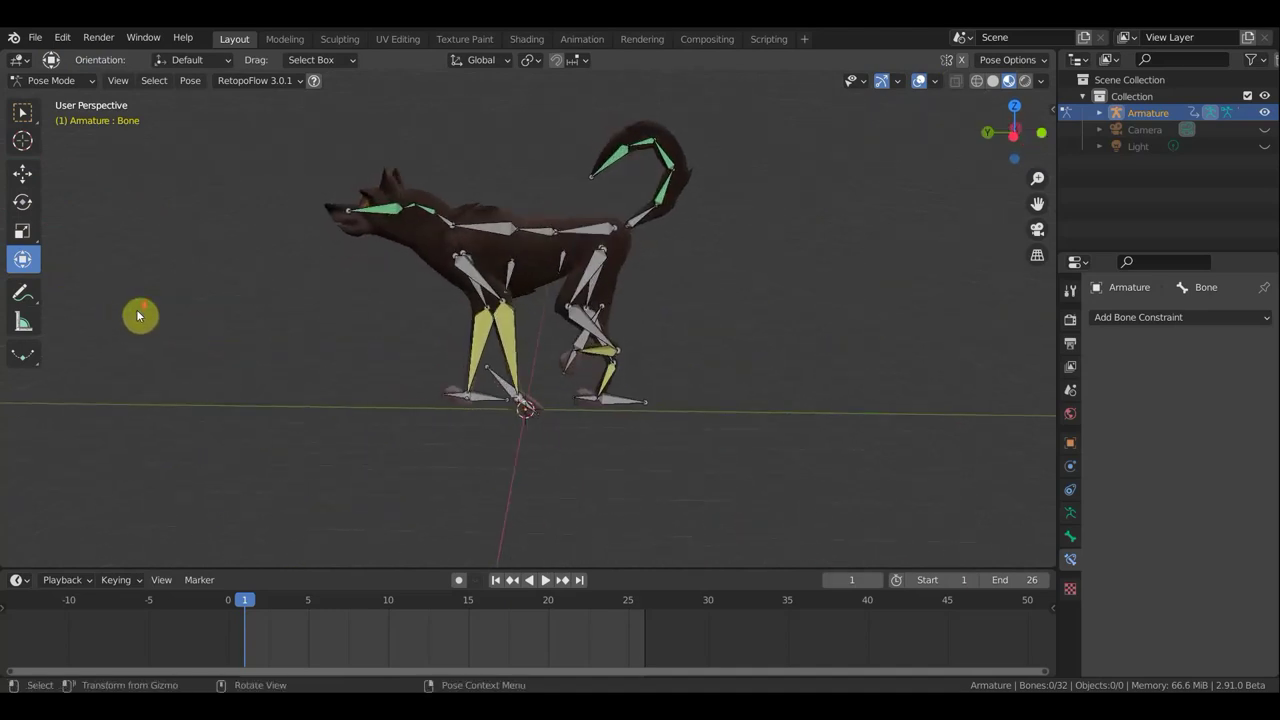
pyautogui.scroll(2, 146, 318)
# Select the wolf's pelvis root bone, Bone, from the front and switch back to Select Box.
pyautogui.click(586, 252)
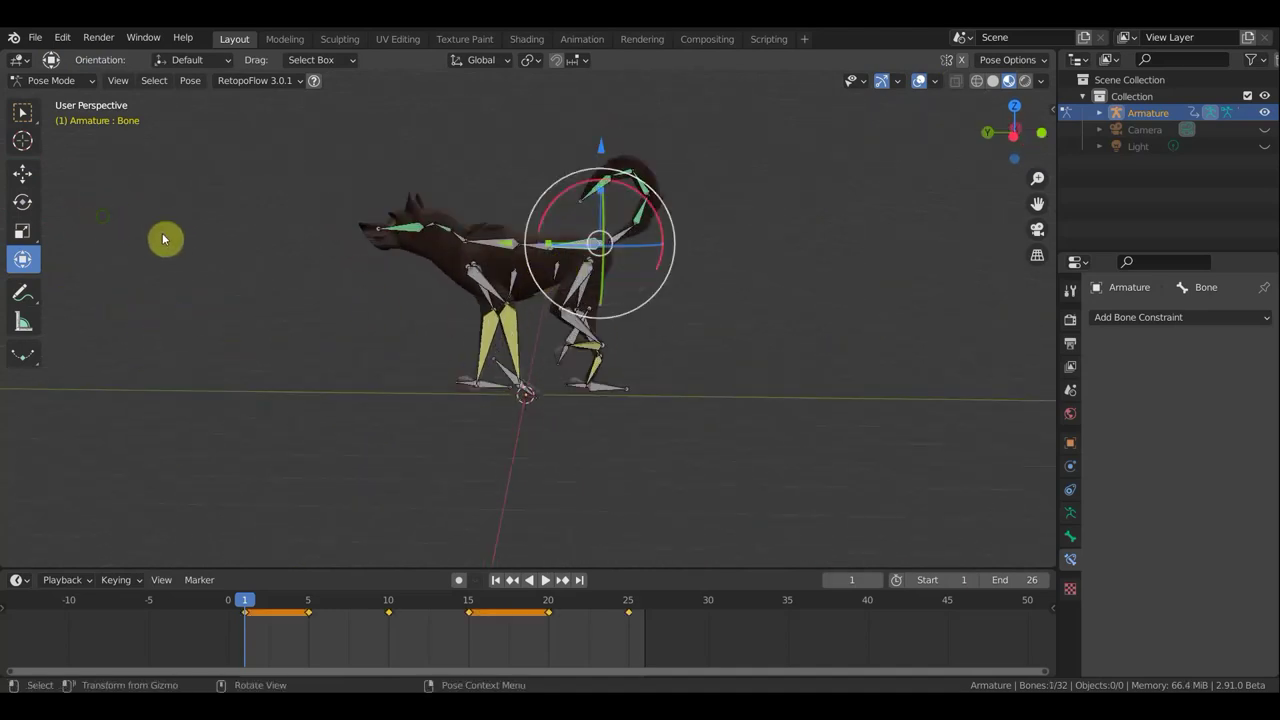
pyautogui.moveTo(163, 238); pyautogui.dragTo(320, 218, button='middle')
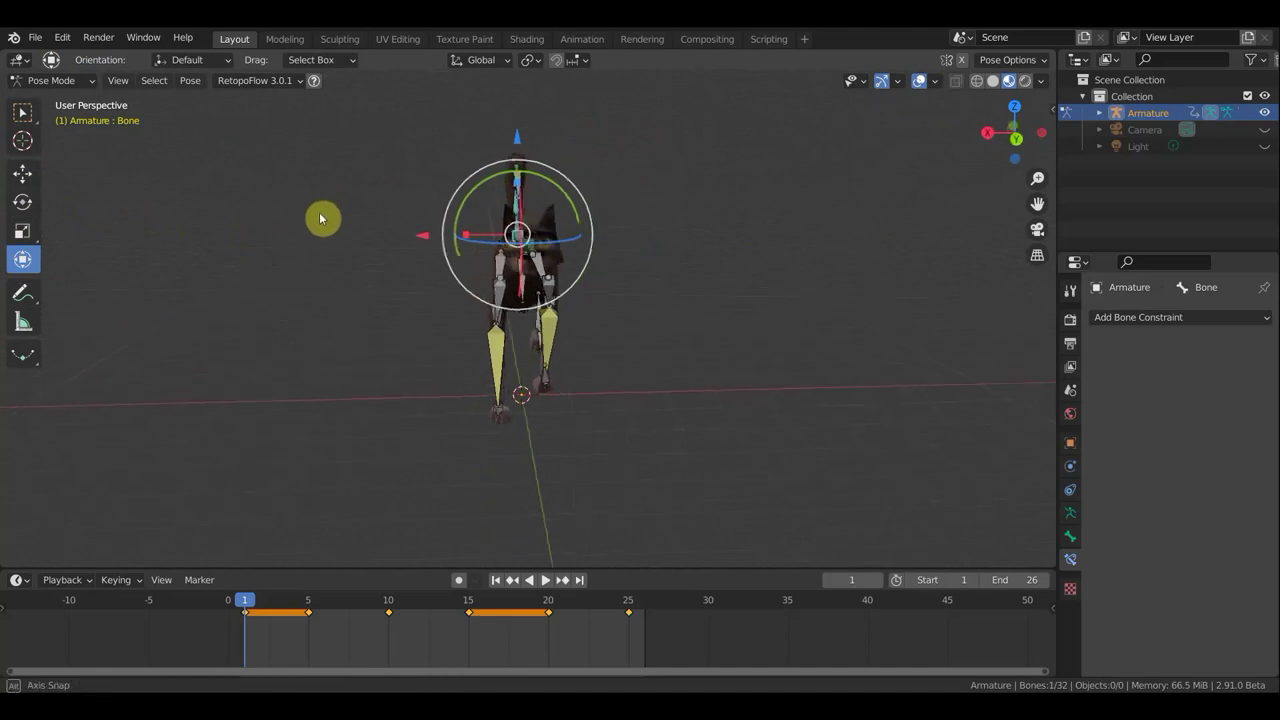
pyautogui.moveTo(320, 218); pyautogui.dragTo(317, 206, button='middle')
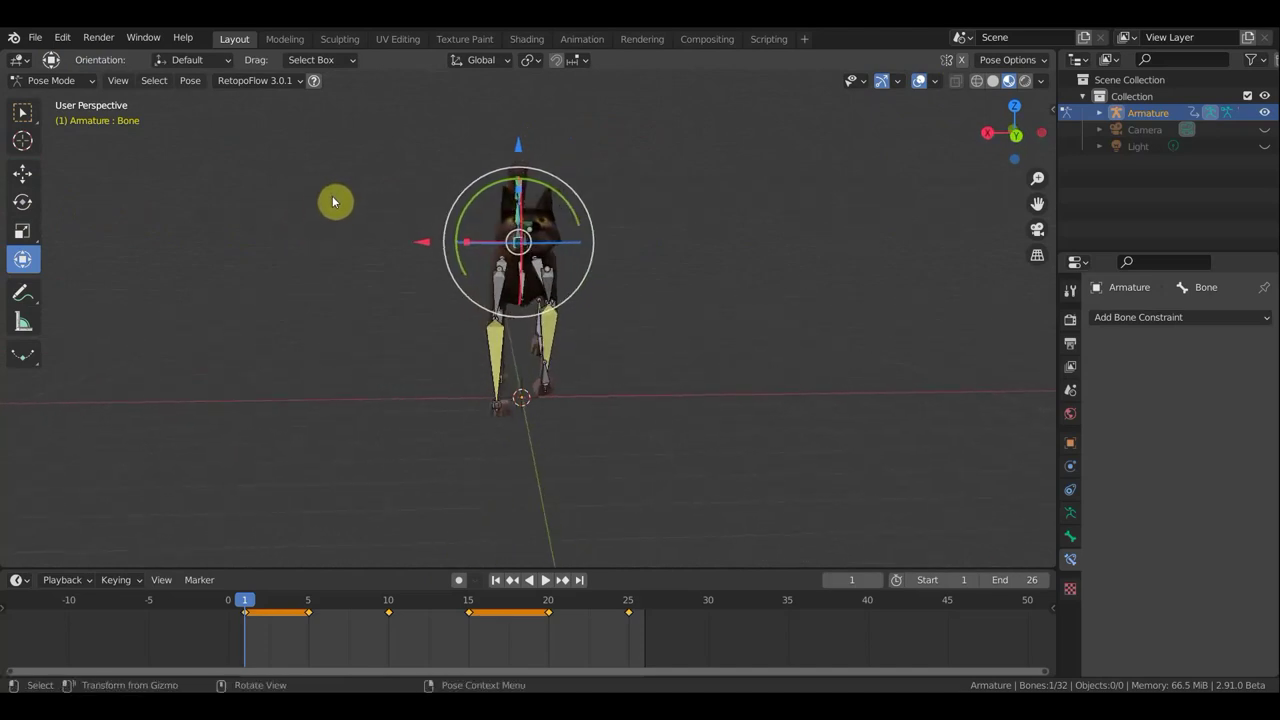
pyautogui.moveTo(433, 244); pyautogui.dragTo(628, 371, button='middle')
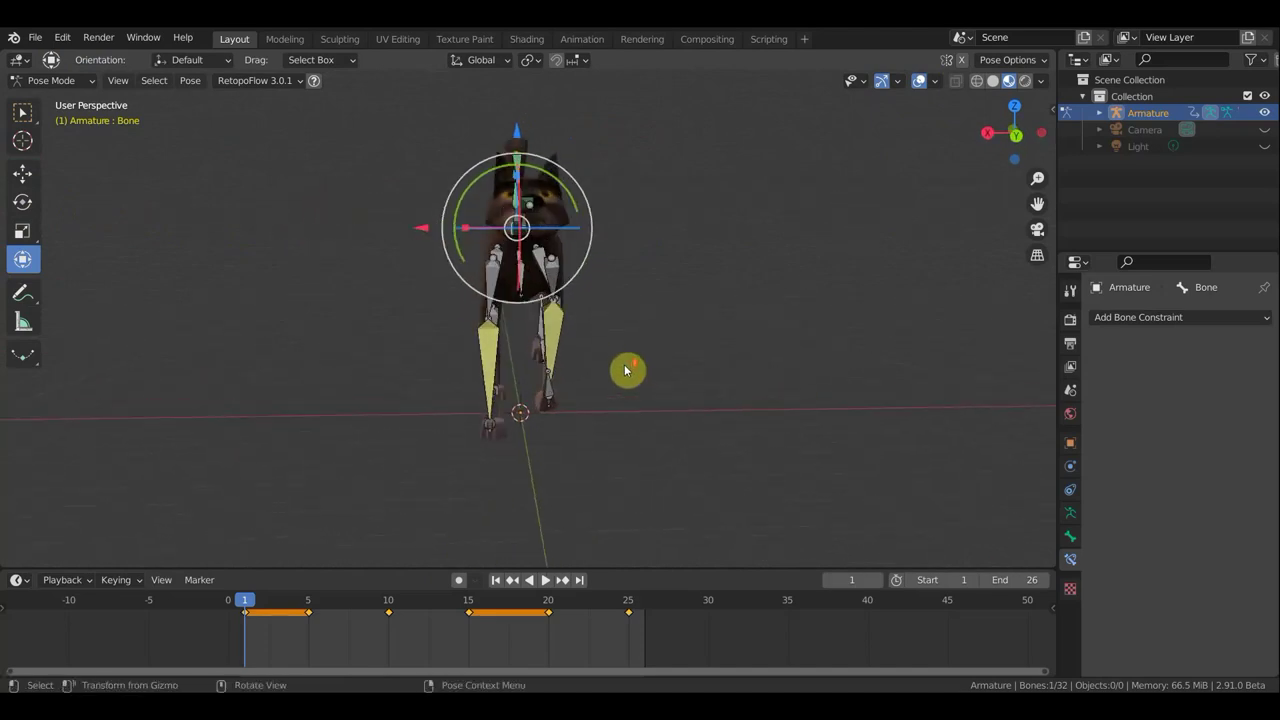
pyautogui.scroll(3, 592, 385)
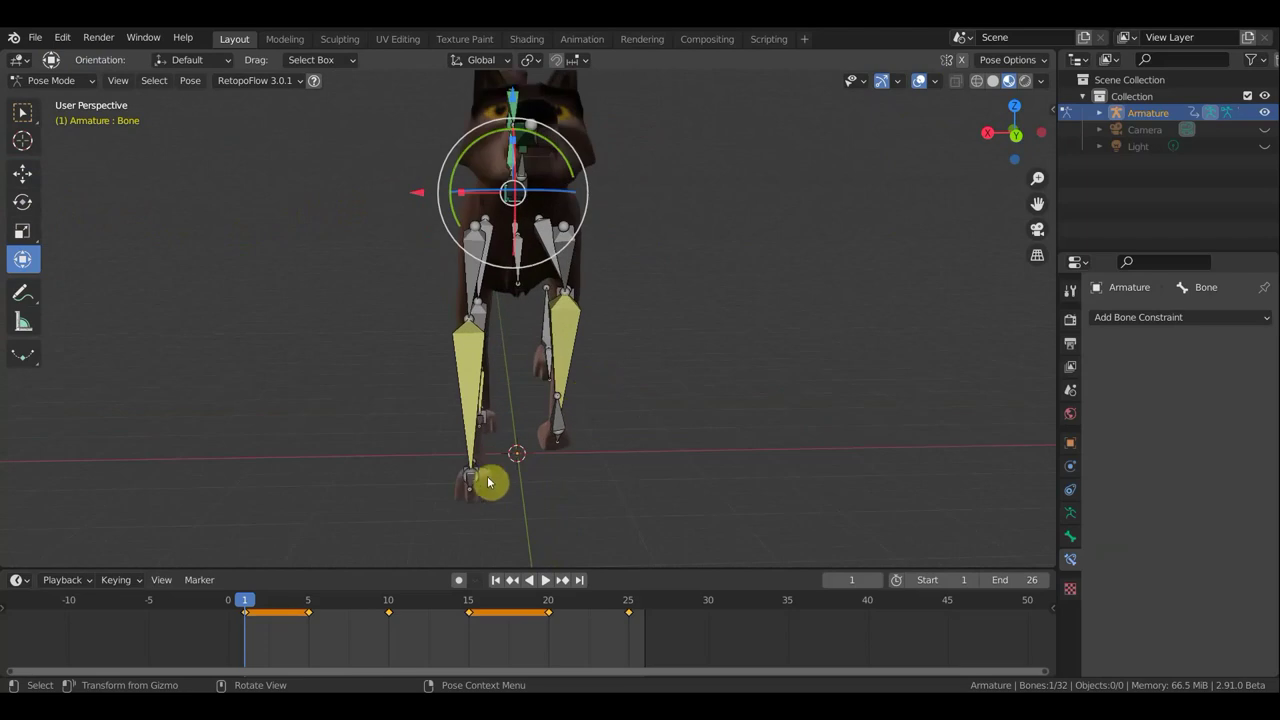
pyautogui.click(30, 118)
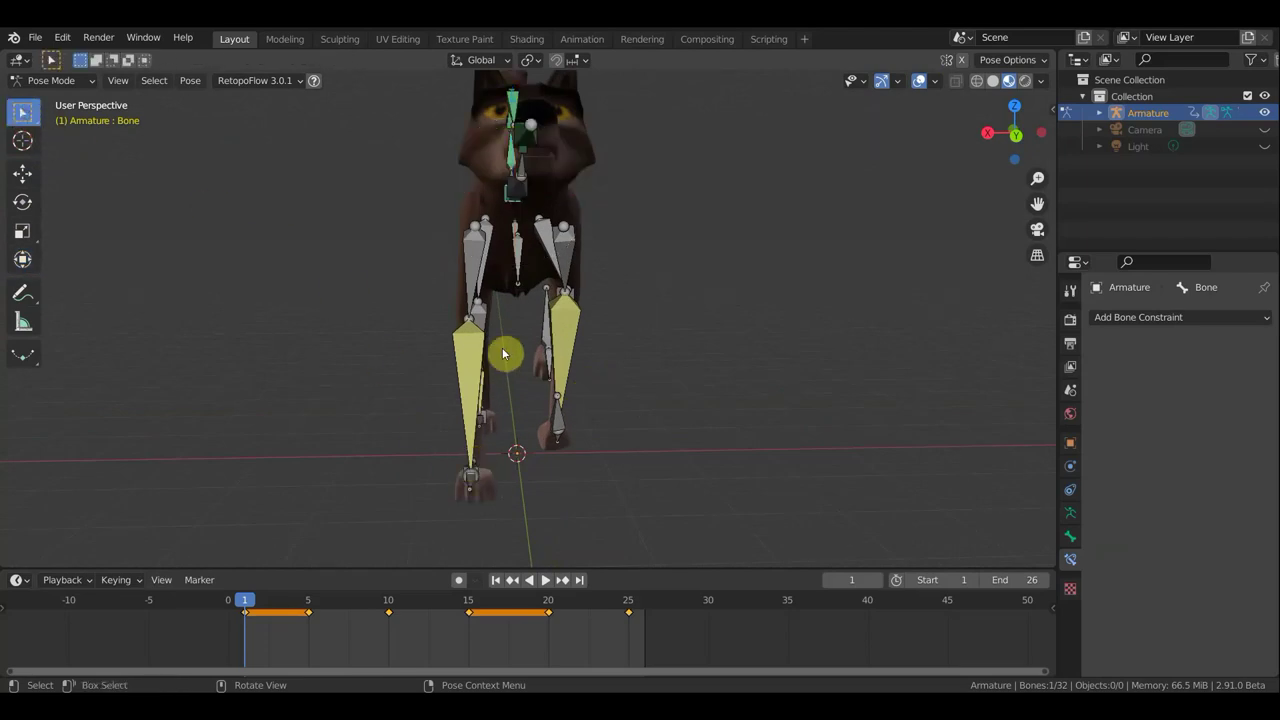
# Shift the head bone slightly along X with the Move tool.
pyautogui.click(24, 174)
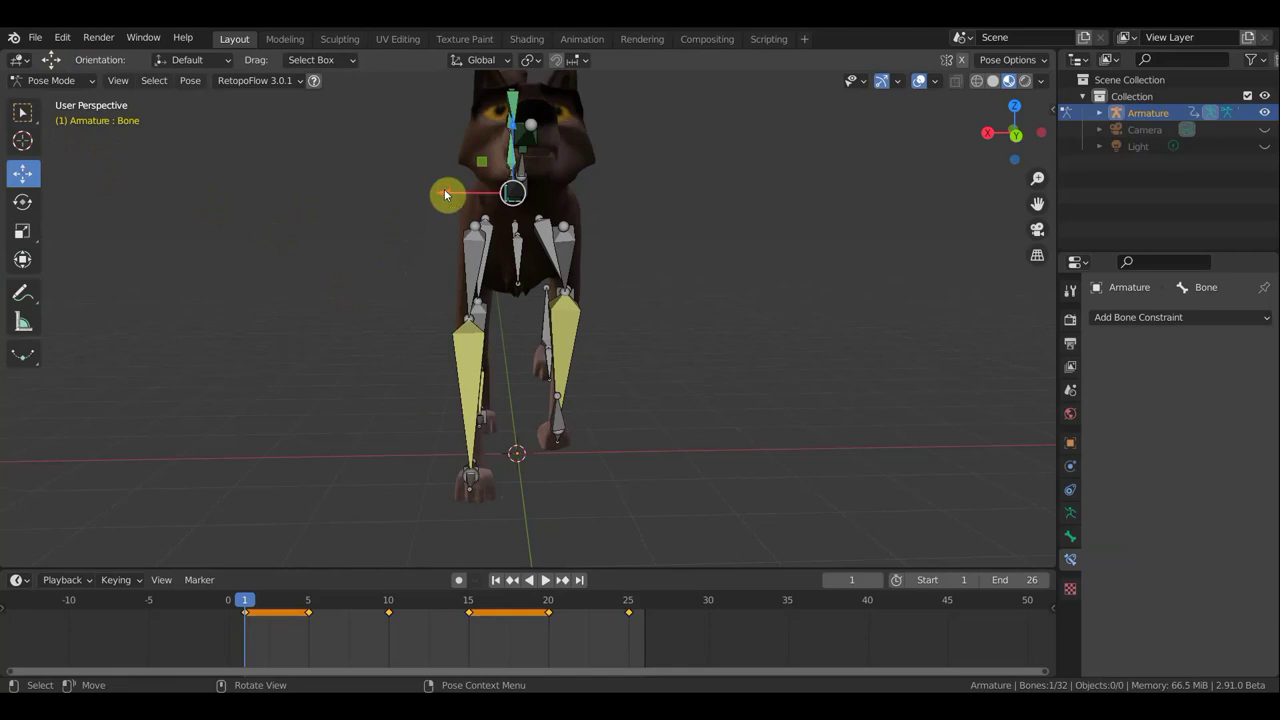
pyautogui.moveTo(449, 194); pyautogui.dragTo(433, 192)
pyautogui.click(433, 192)
pyautogui.scroll(-1, 585, 220)
pyautogui.scroll(-1, 585, 220)
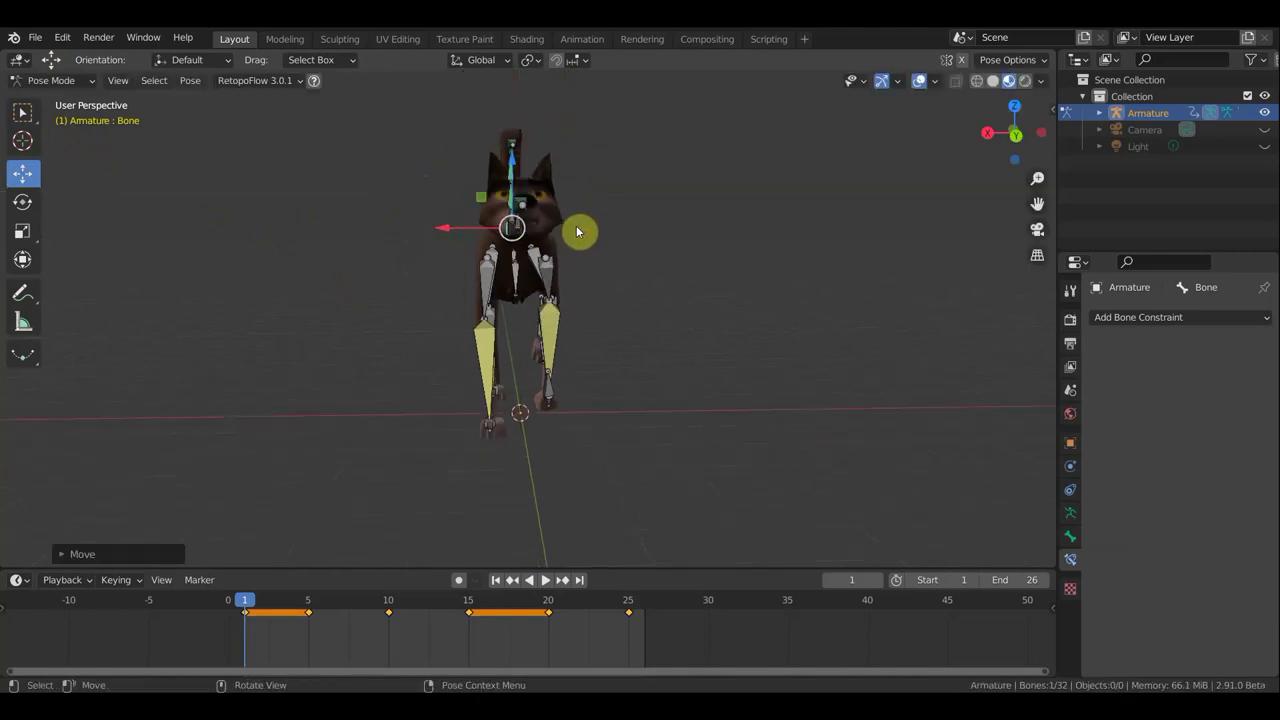
# Select front-foot bone Bone.028 and shift it right along X.
pyautogui.moveTo(505, 428); pyautogui.dragTo(457, 466, button='middle')
pyautogui.click(478, 436)
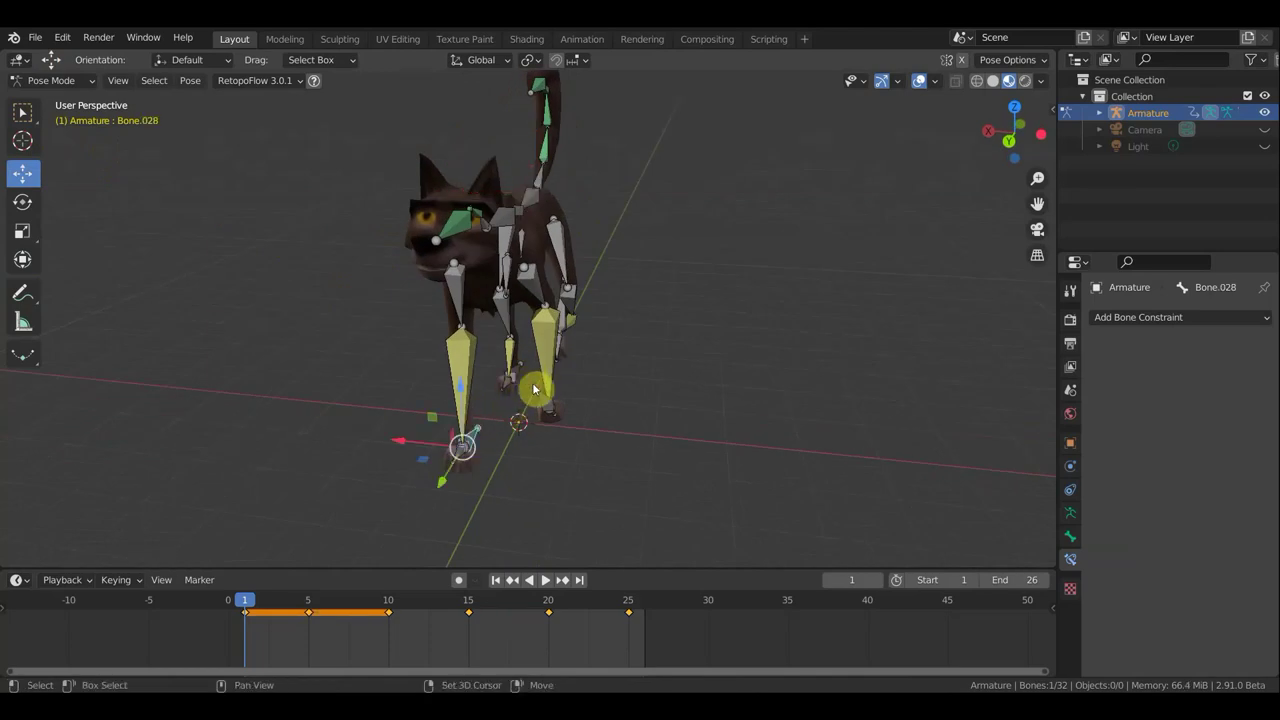
pyautogui.moveTo(588, 396); pyautogui.dragTo(665, 350, button='middle')
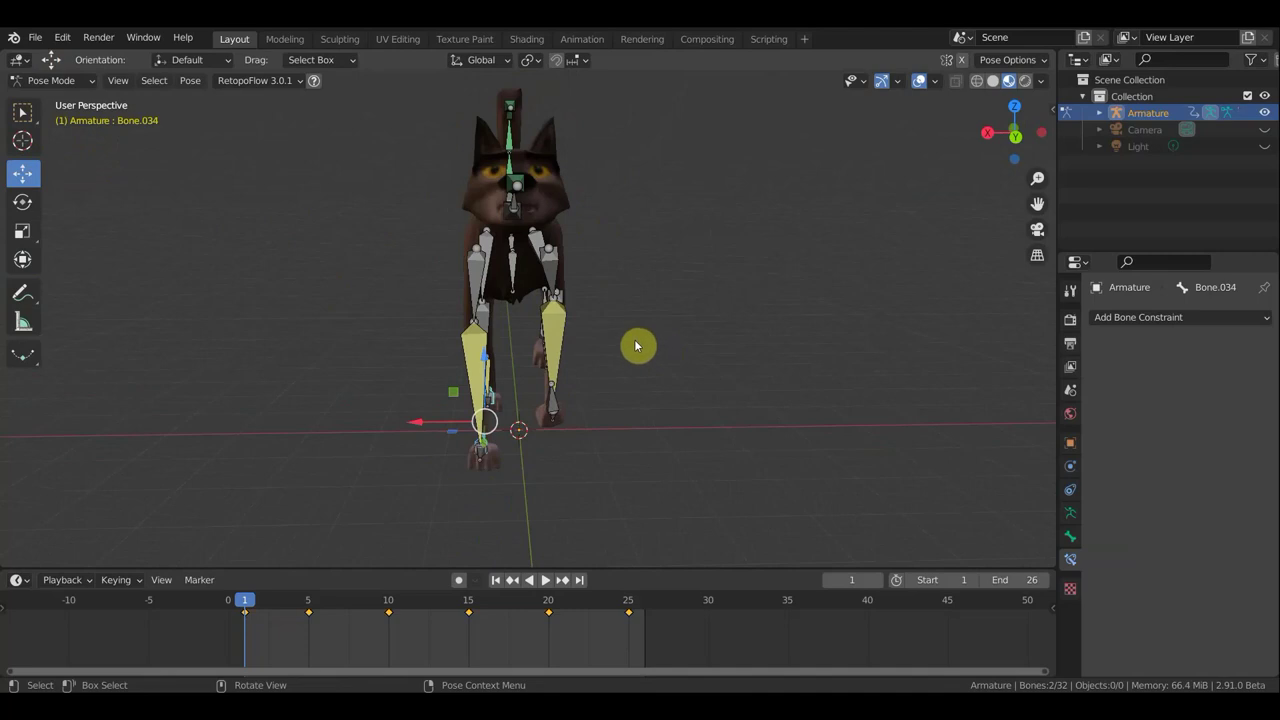
pyautogui.moveTo(509, 434)
pyautogui.mouseDown(button='middle')
pyautogui.moveTo(449, 443)
pyautogui.moveTo(477, 434)
pyautogui.moveTo(440, 422)
pyautogui.mouseUp(button='middle')
pyautogui.moveTo(418, 428); pyautogui.dragTo(442, 428)
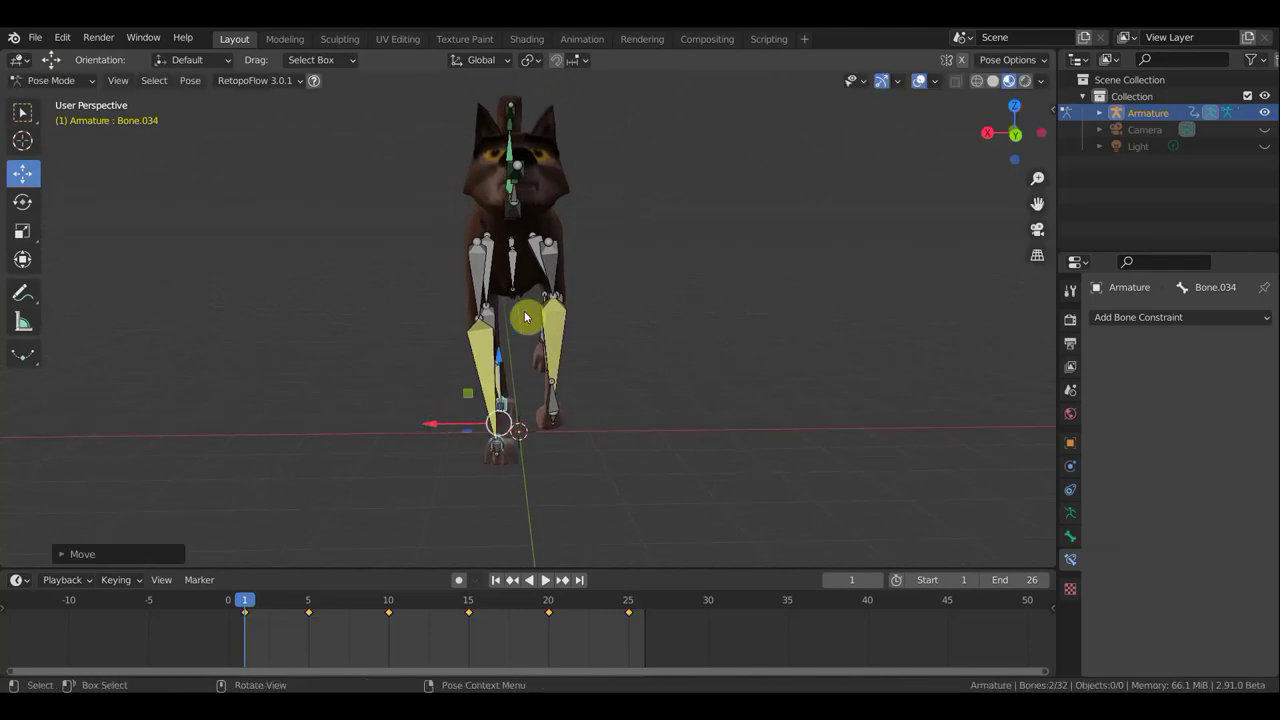
# Select the root bone, Bone, and rotate it from a front view.
pyautogui.moveTo(551, 277)
pyautogui.mouseDown(button='middle')
pyautogui.moveTo(520, 286)
pyautogui.moveTo(548, 222)
pyautogui.mouseUp(button='middle')
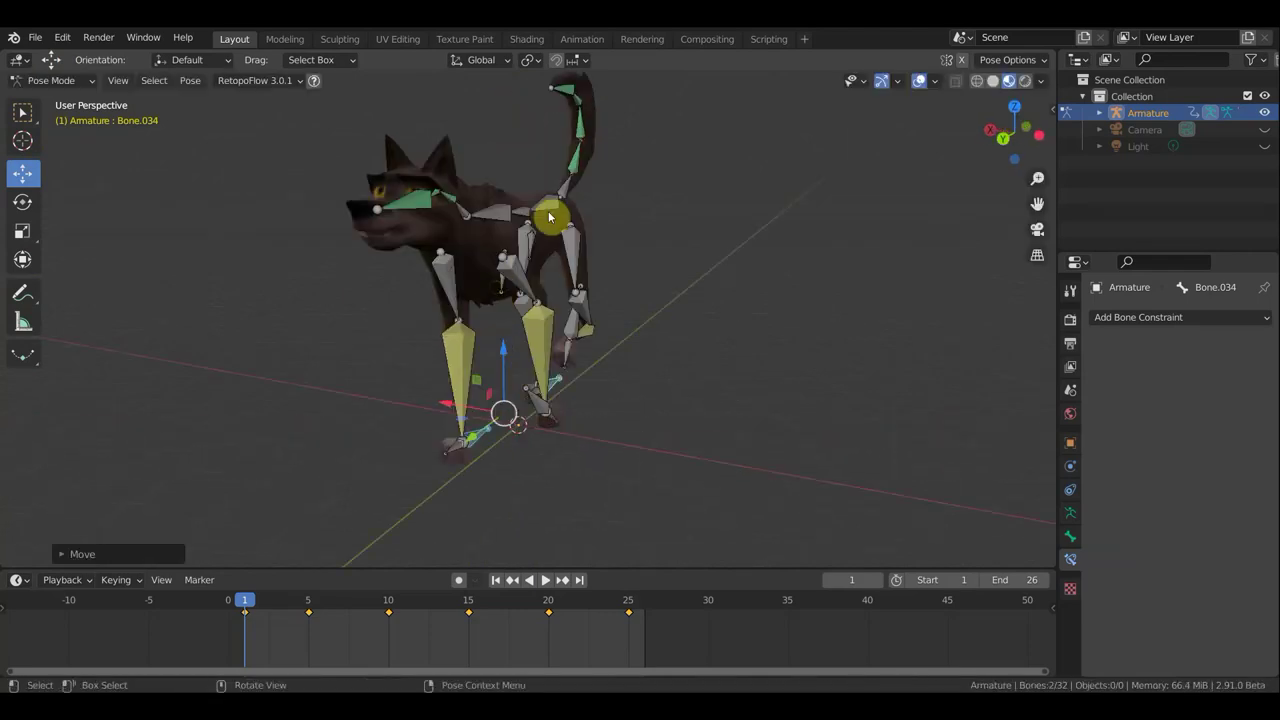
pyautogui.click(548, 205)
pyautogui.moveTo(614, 263)
pyautogui.mouseDown(button='middle')
pyautogui.moveTo(698, 256)
pyautogui.moveTo(689, 266)
pyautogui.mouseUp(button='middle')
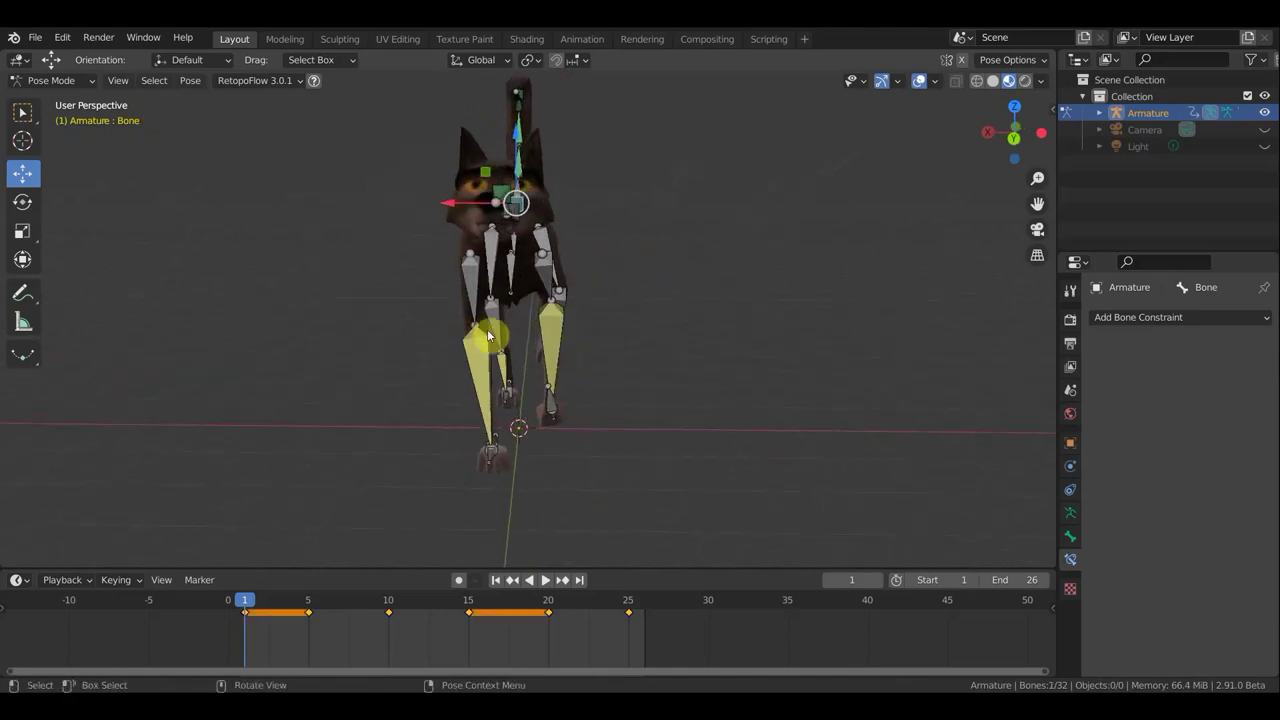
pyautogui.moveTo(560, 334); pyautogui.dragTo(559, 336, button='middle')
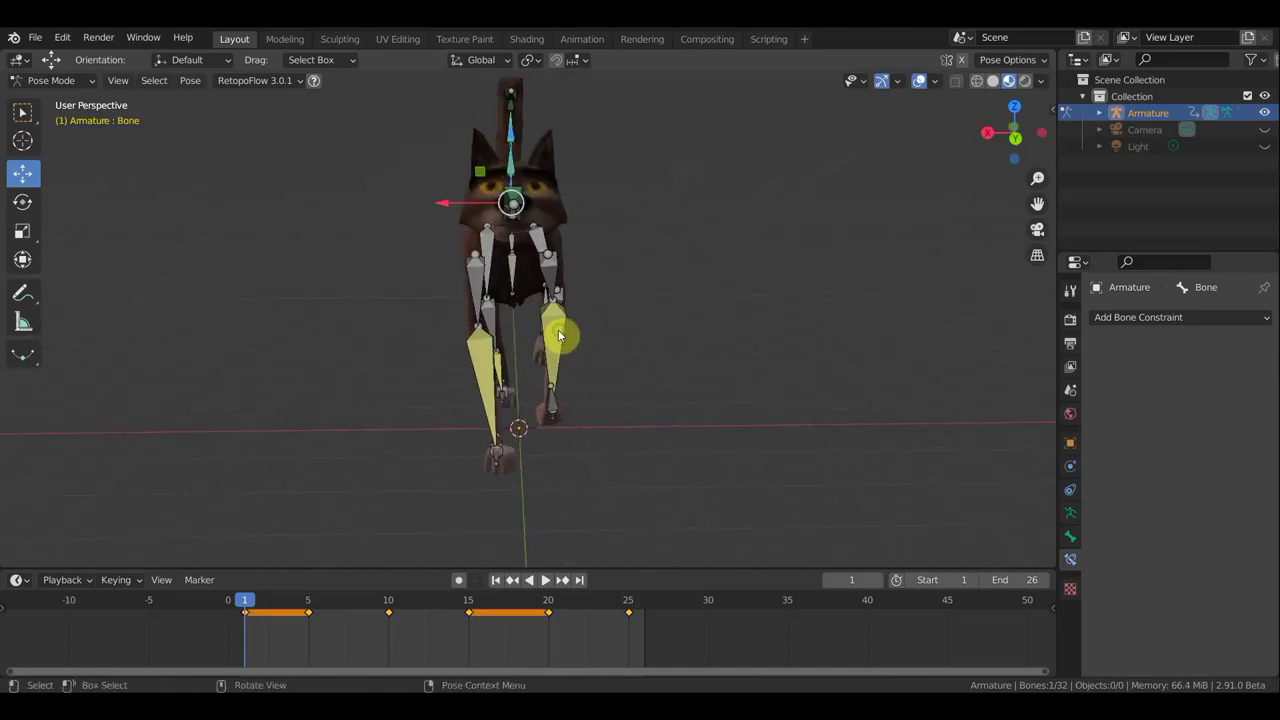
pyautogui.press('r')
pyautogui.click(679, 331)
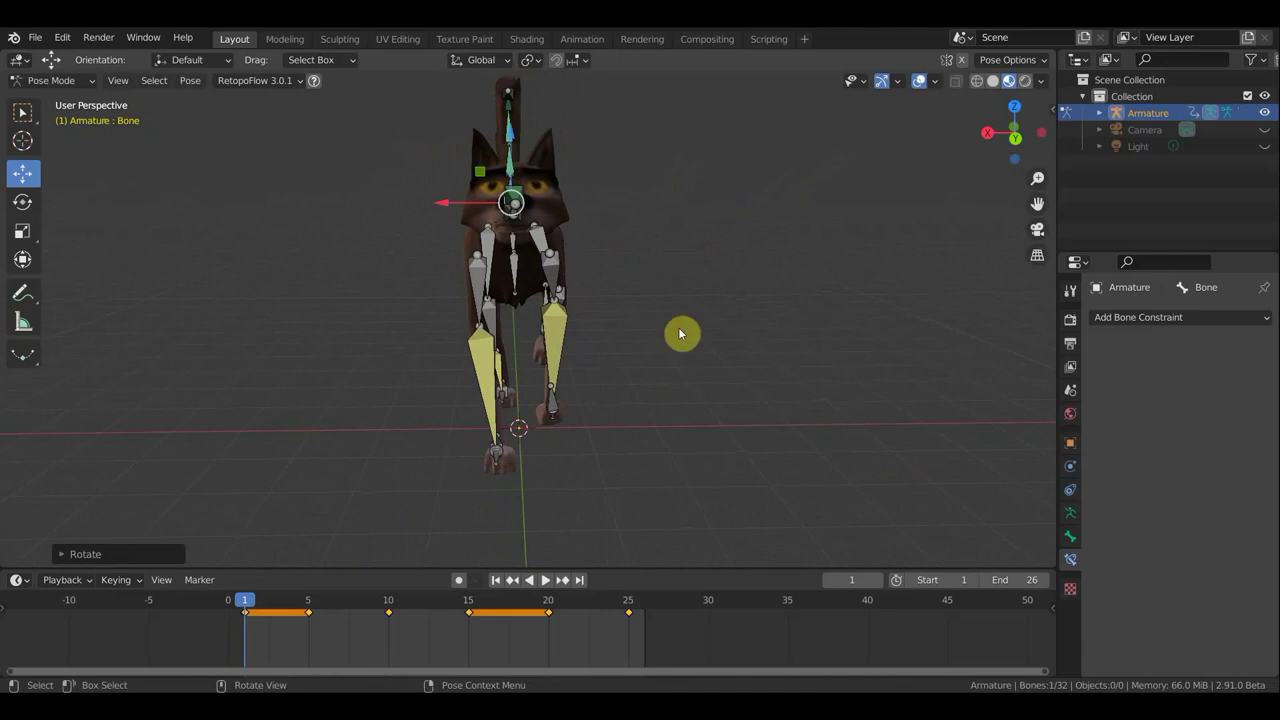
# Key location and rotation for all bones at frame 1, then move to frame 5.
pyautogui.press('a')
pyautogui.press('i')
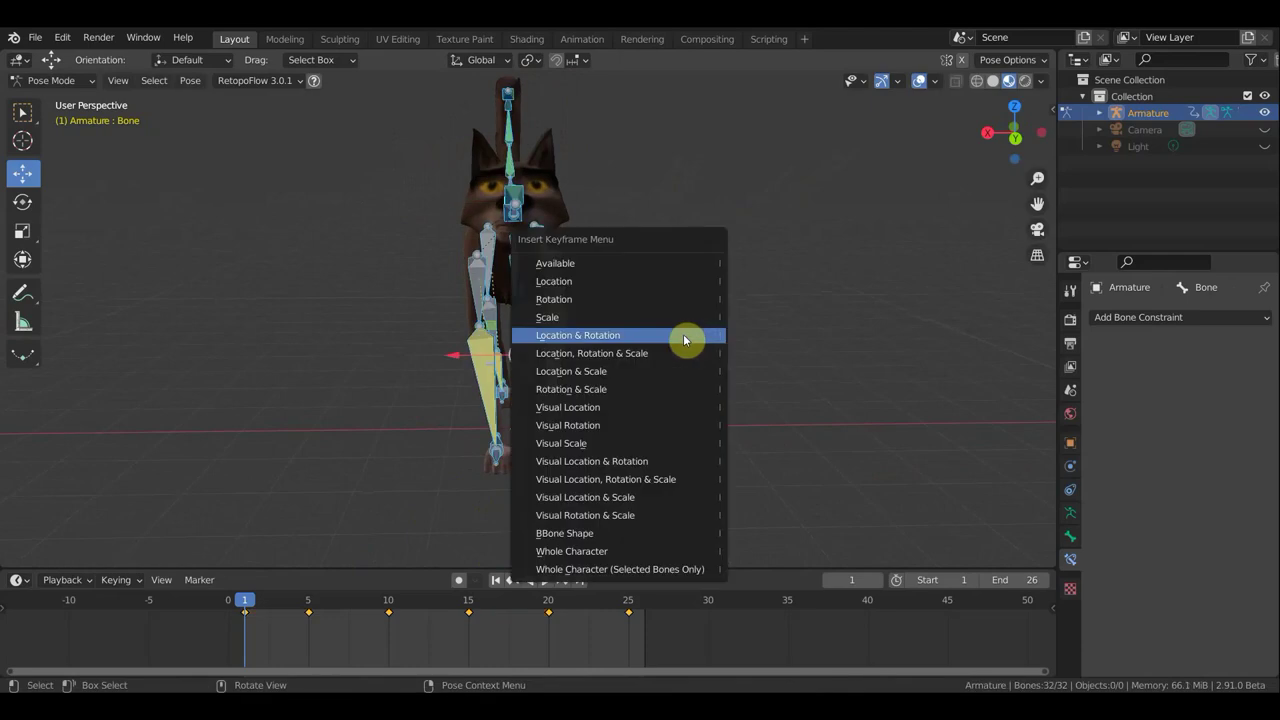
pyautogui.click(684, 338)
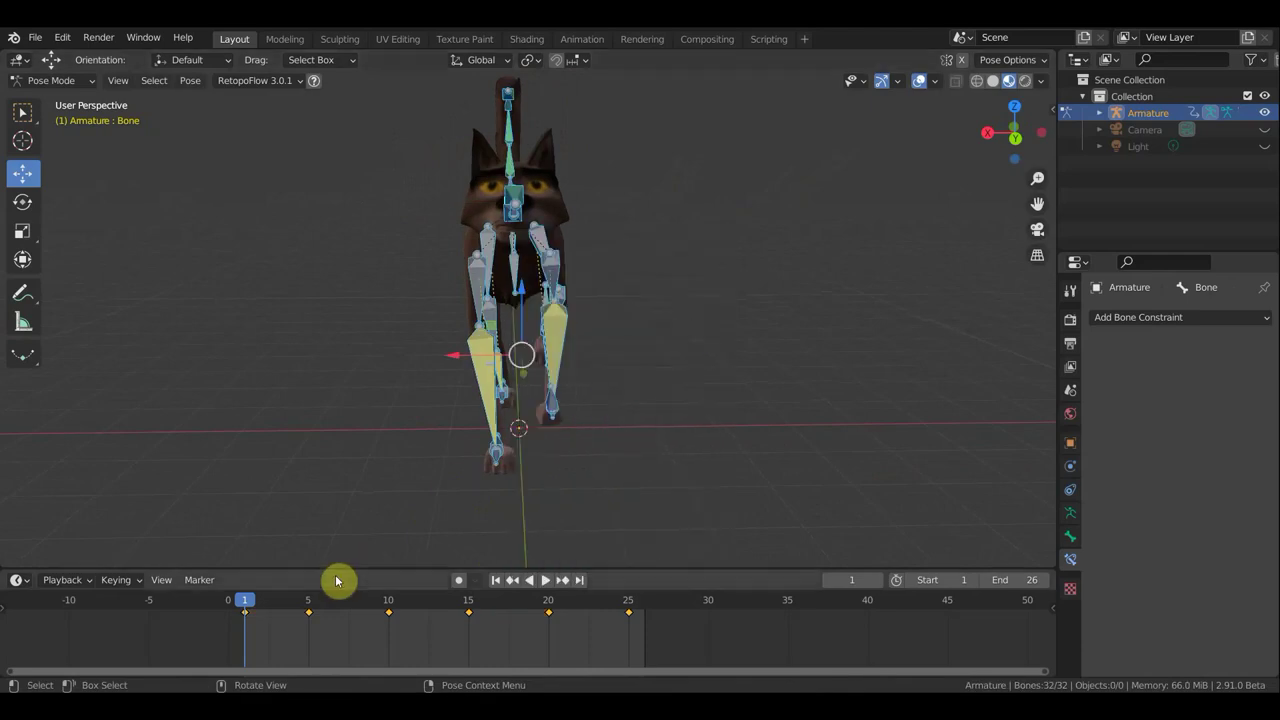
pyautogui.click(310, 601)
pyautogui.click(529, 513)
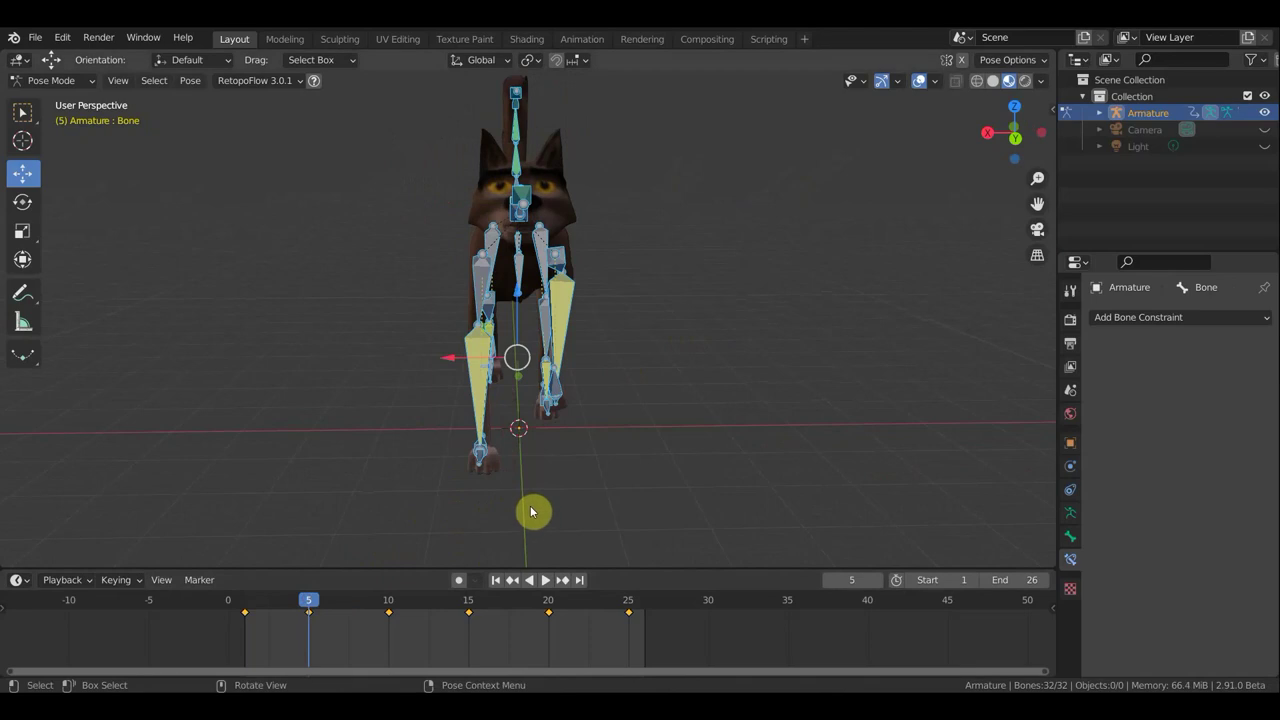
# Select leg bone Bone.034 and shift it sideways along X.
pyautogui.moveTo(583, 477); pyautogui.dragTo(497, 451, button='middle')
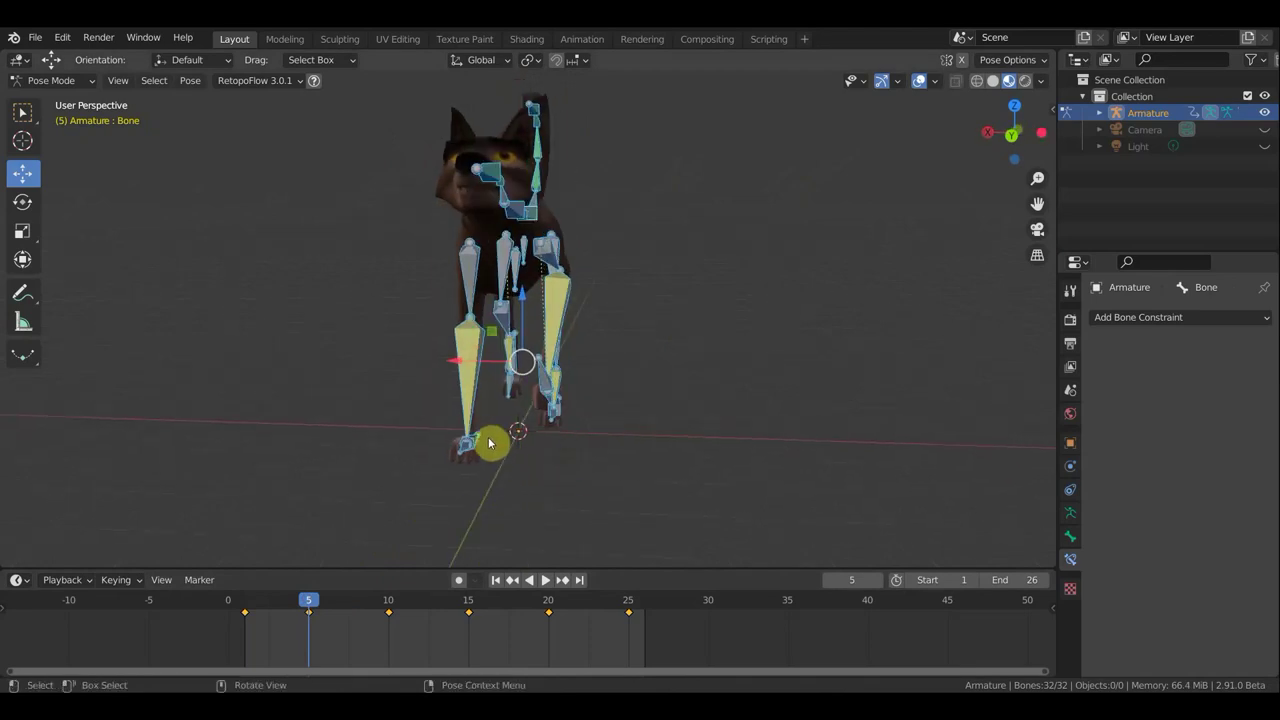
pyautogui.click(510, 405)
pyautogui.moveTo(510, 405)
pyautogui.mouseDown(button='middle')
pyautogui.moveTo(650, 420)
pyautogui.moveTo(494, 406)
pyautogui.mouseUp(button='middle')
pyautogui.keyDown('shift'); pyautogui.click(481, 418); pyautogui.keyUp('shift')
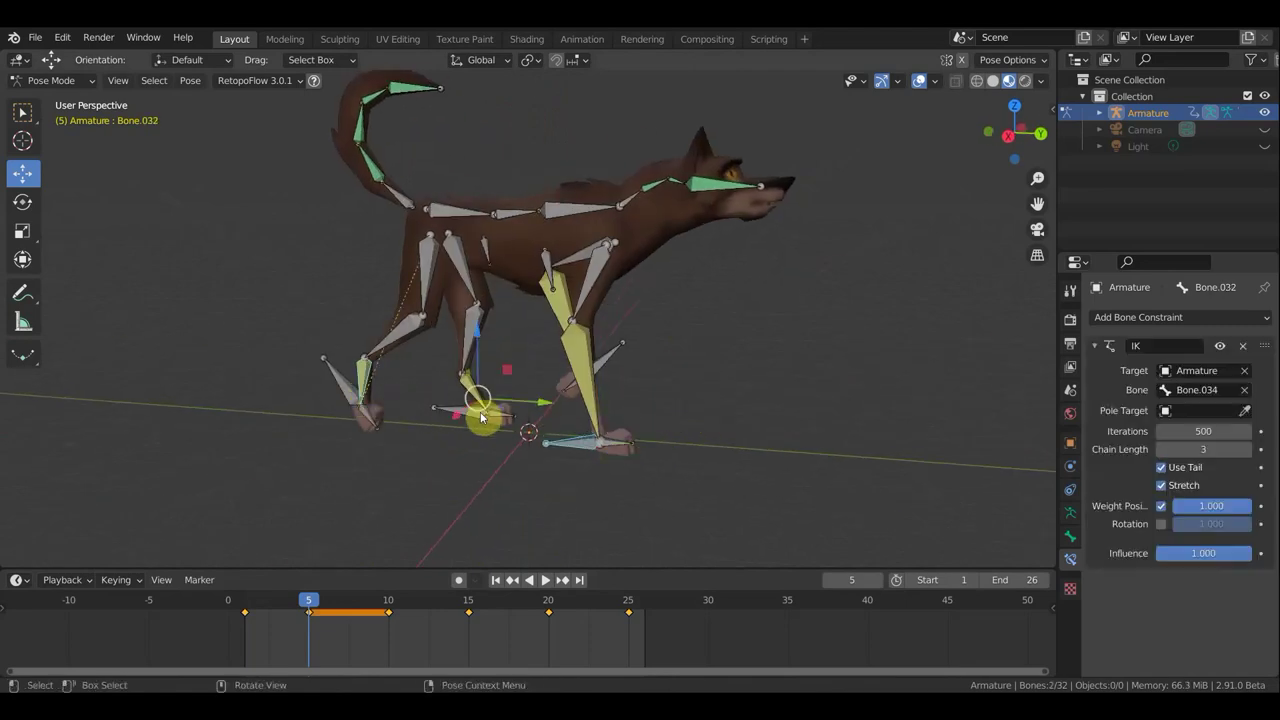
pyautogui.hotkey('ctrl', 'z')
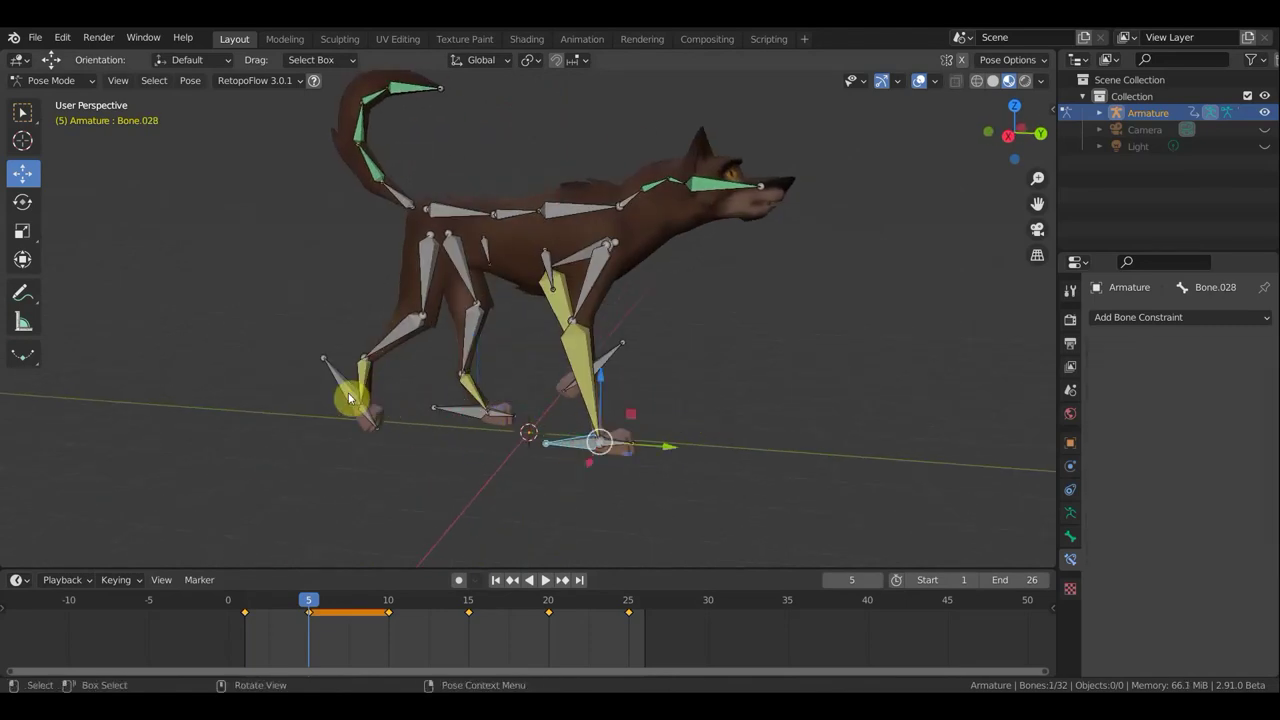
pyautogui.keyDown('shift'); pyautogui.click(603, 445); pyautogui.keyUp('shift')
pyautogui.moveTo(600, 443); pyautogui.dragTo(448, 449, button='middle')
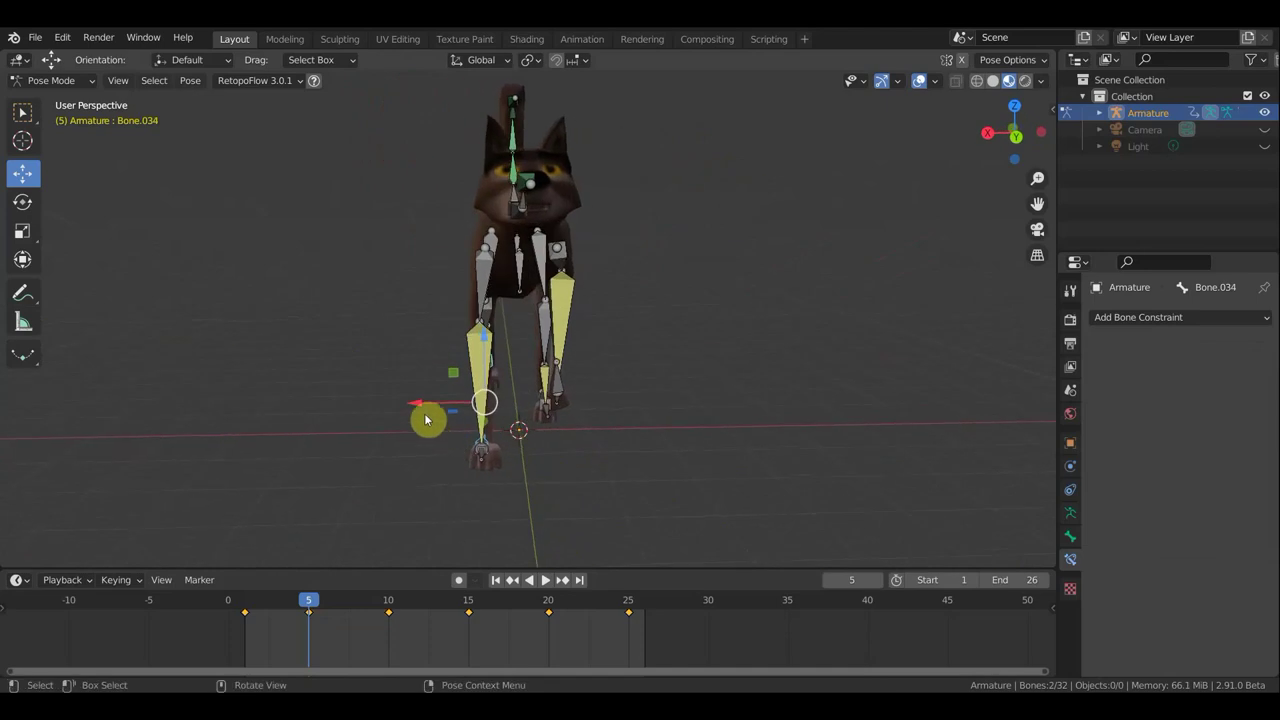
pyautogui.moveTo(418, 405); pyautogui.dragTo(432, 403)
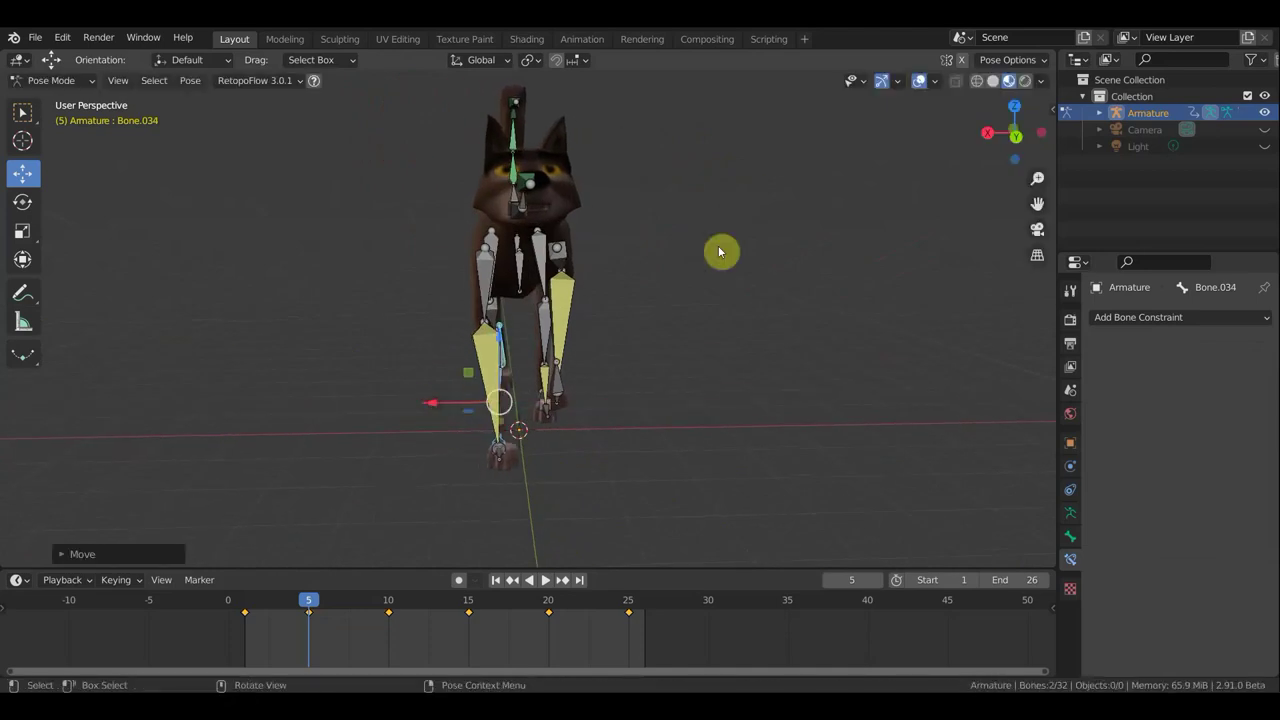
# Move the main body bone along X and rotate it.
pyautogui.moveTo(715, 295); pyautogui.dragTo(648, 227, button='middle')
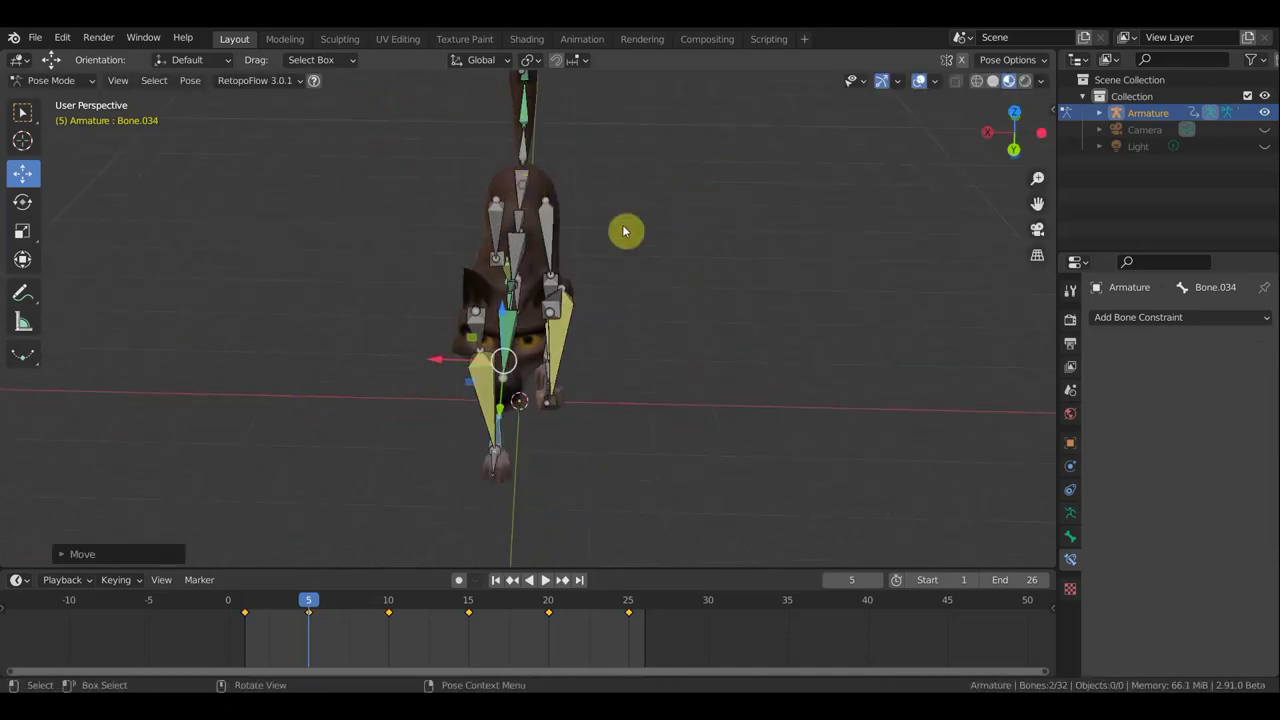
pyautogui.click(492, 206)
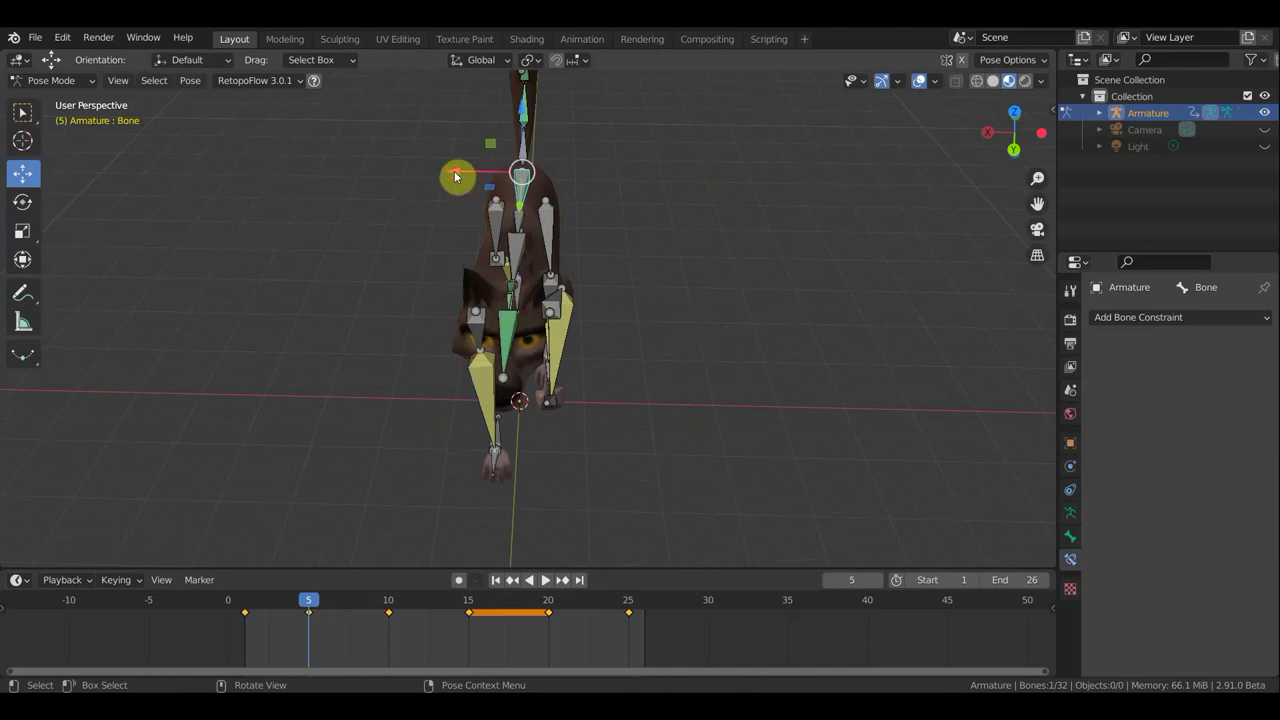
pyautogui.moveTo(449, 172); pyautogui.dragTo(447, 173)
pyautogui.moveTo(714, 306)
pyautogui.mouseDown(button='middle')
pyautogui.moveTo(718, 232)
pyautogui.moveTo(731, 263)
pyautogui.mouseUp(button='middle')
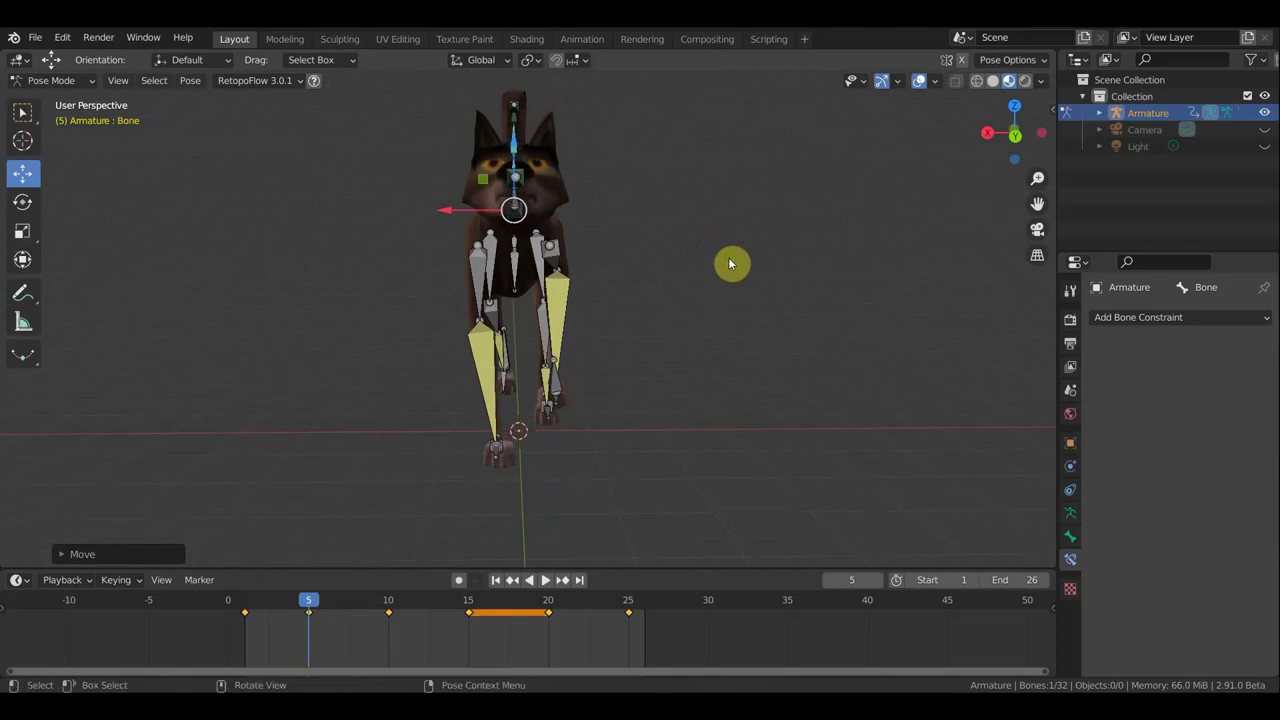
pyautogui.press('r')
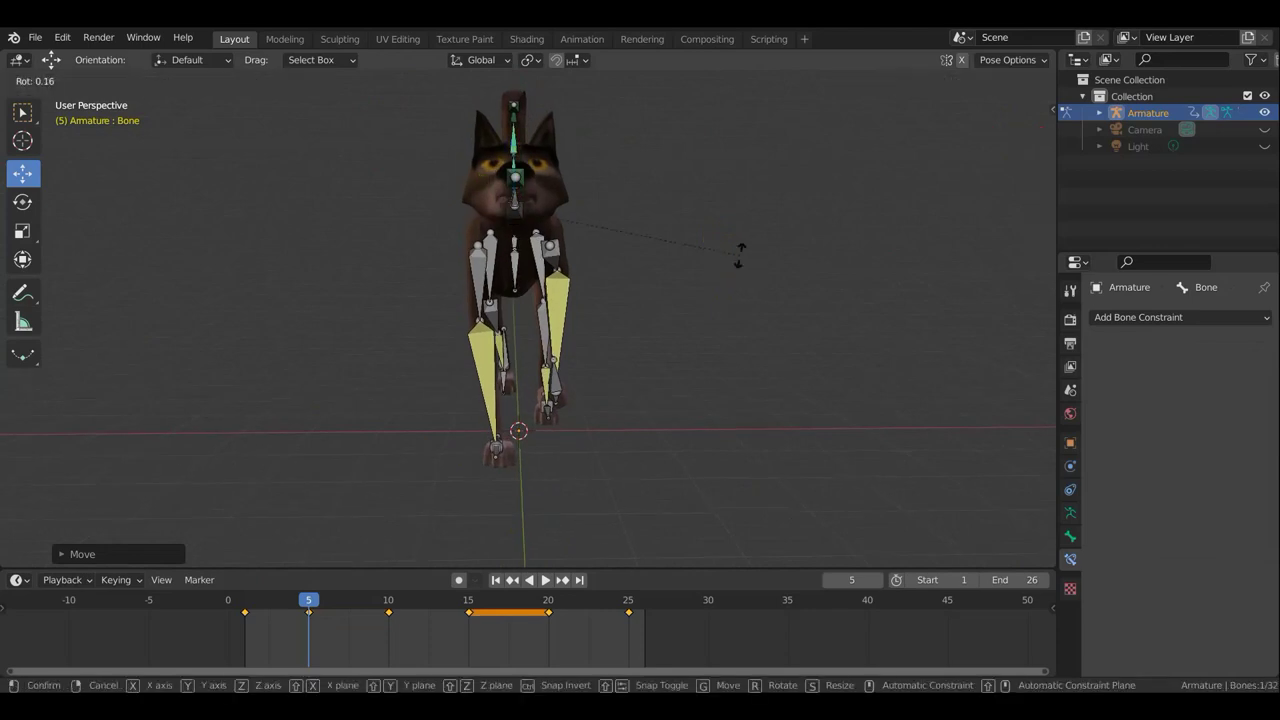
pyautogui.click(745, 258)
# Key location and rotation for all bones at frame 5, then play from frame 1.
pyautogui.press('a')
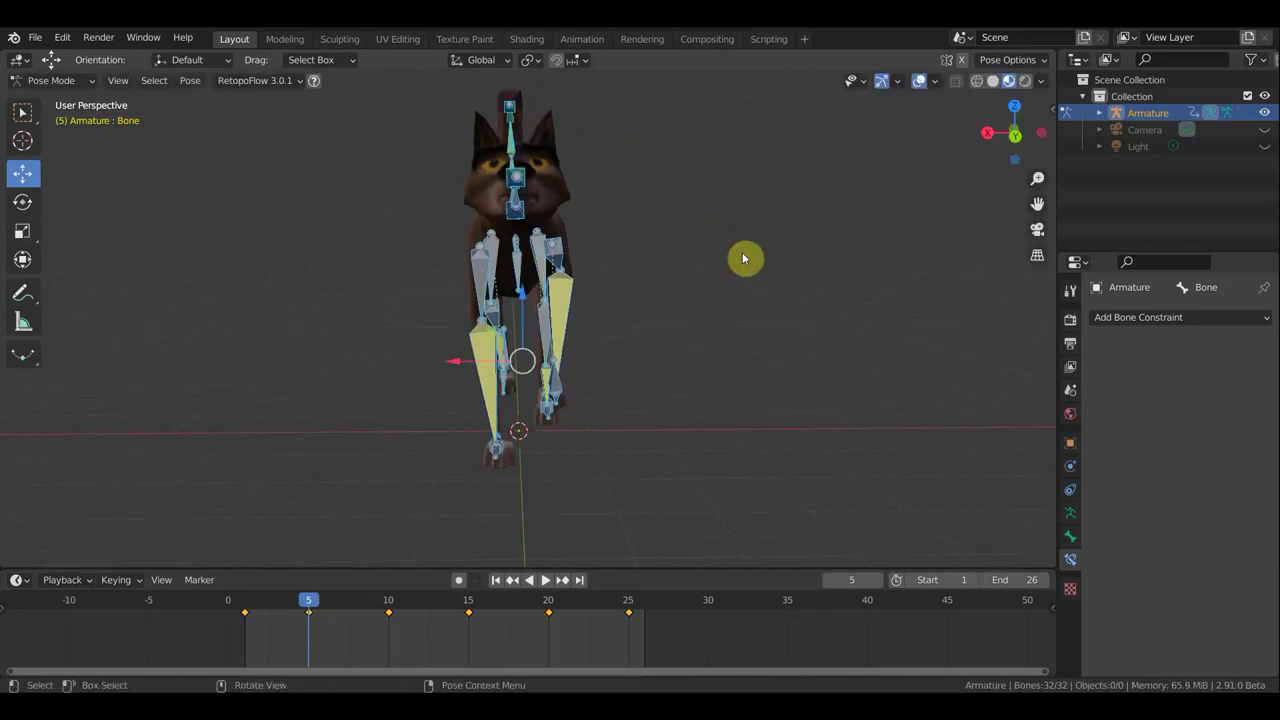
pyautogui.press('i')
pyautogui.click(745, 258)
pyautogui.moveTo(746, 326)
pyautogui.mouseDown(button='middle')
pyautogui.moveTo(964, 330)
pyautogui.moveTo(941, 331)
pyautogui.mouseUp(button='middle')
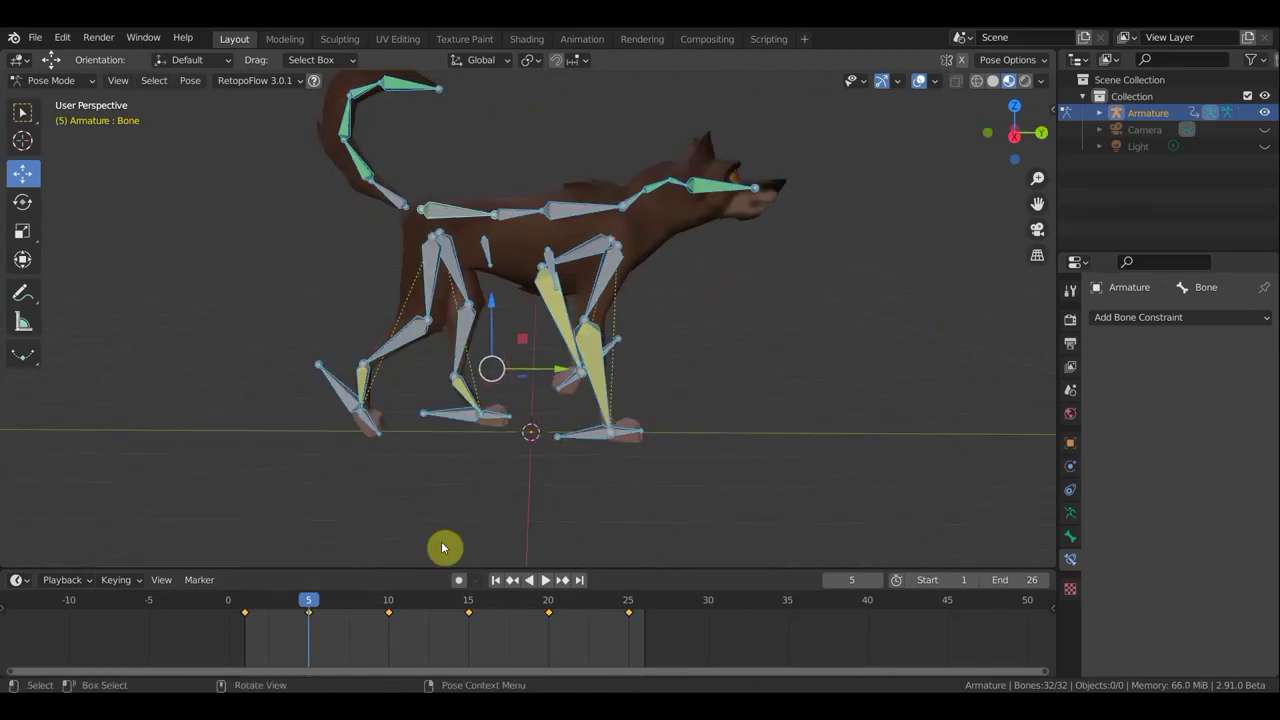
pyautogui.moveTo(311, 606); pyautogui.dragTo(221, 611)
pyautogui.press('space')
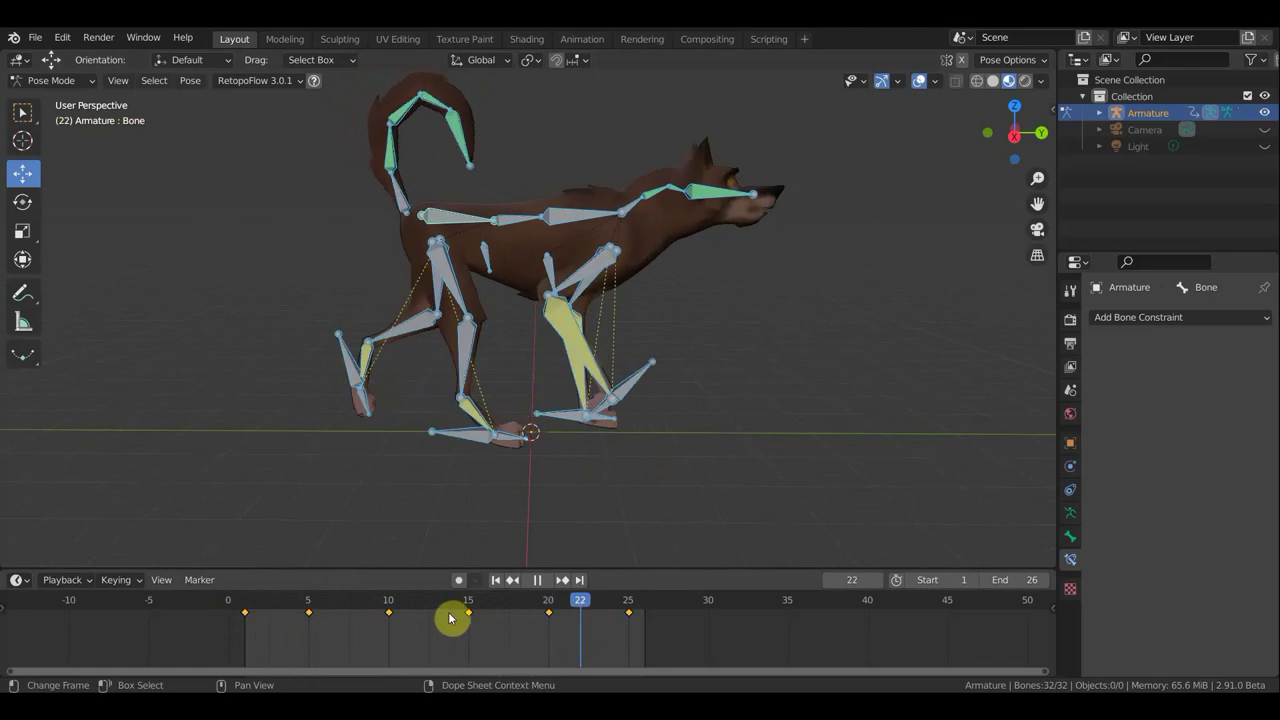
# Stop playback at frame 10 and check the mesh with overlays hidden, then shown again.
pyautogui.click(389, 612)
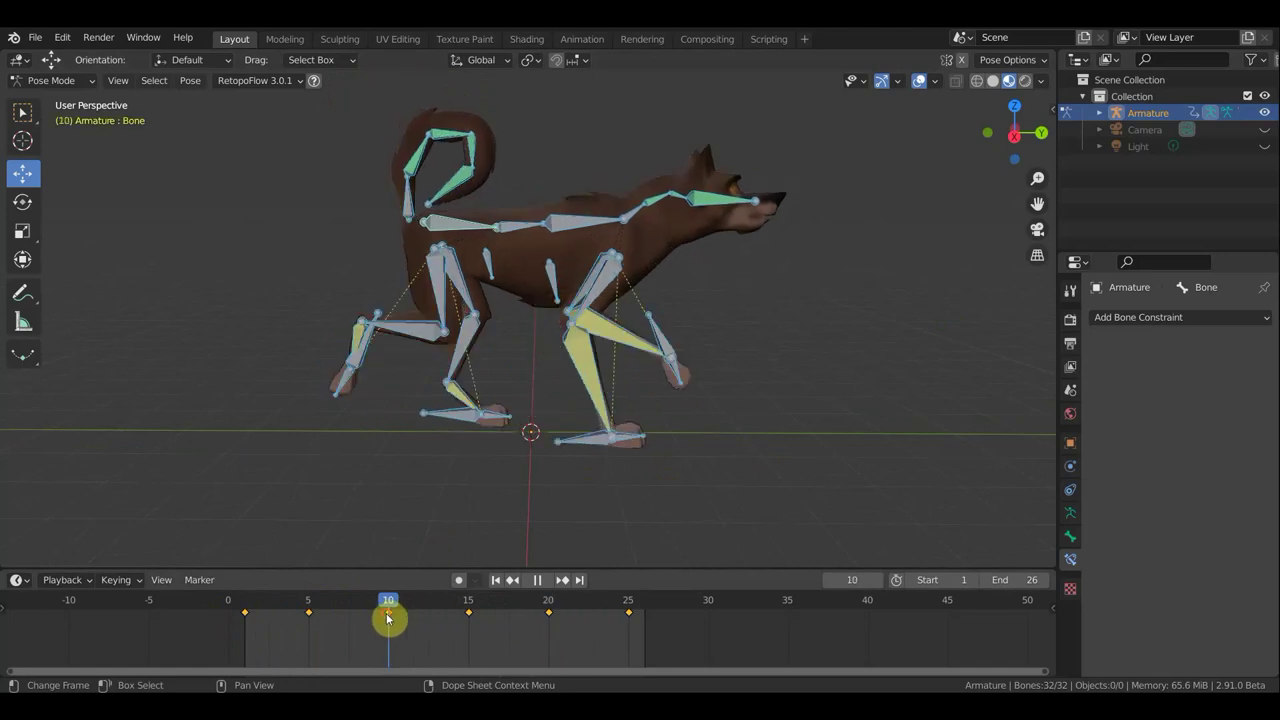
pyautogui.press('space')
pyautogui.moveTo(803, 483)
pyautogui.mouseDown(button='middle')
pyautogui.moveTo(670, 482)
pyautogui.moveTo(543, 334)
pyautogui.mouseUp(button='middle')
pyautogui.click(921, 82)
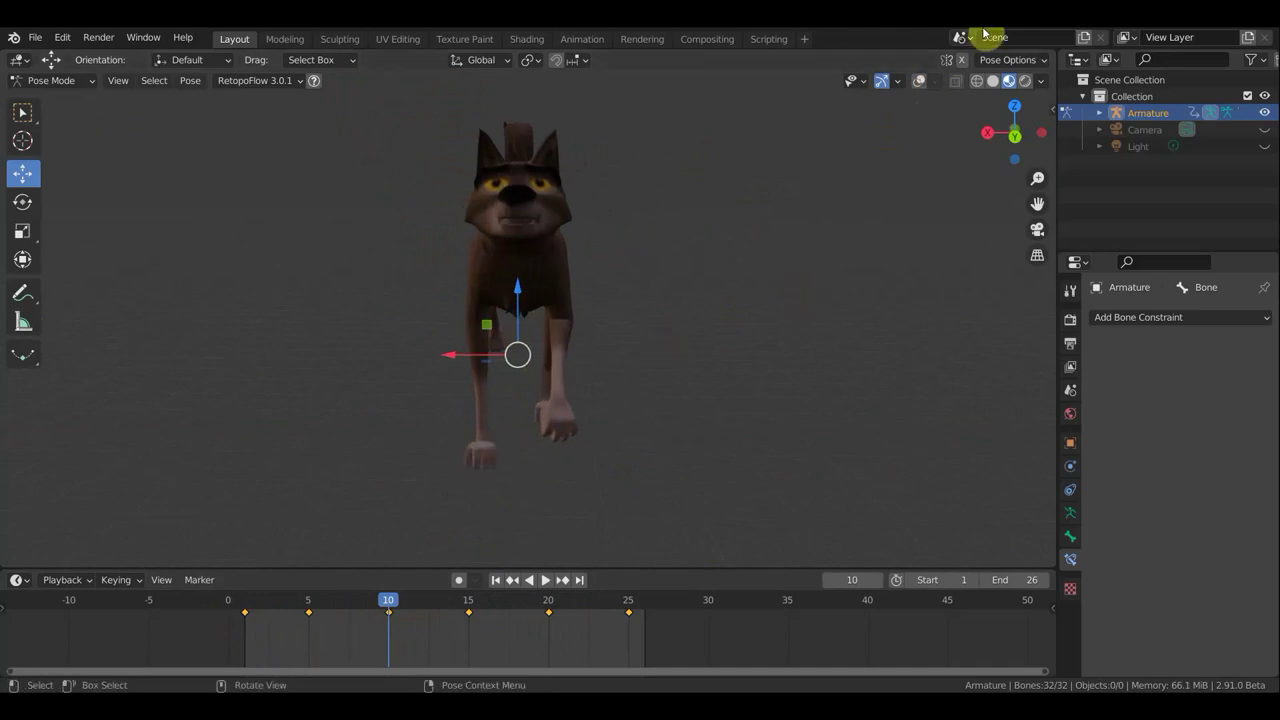
pyautogui.click(919, 82)
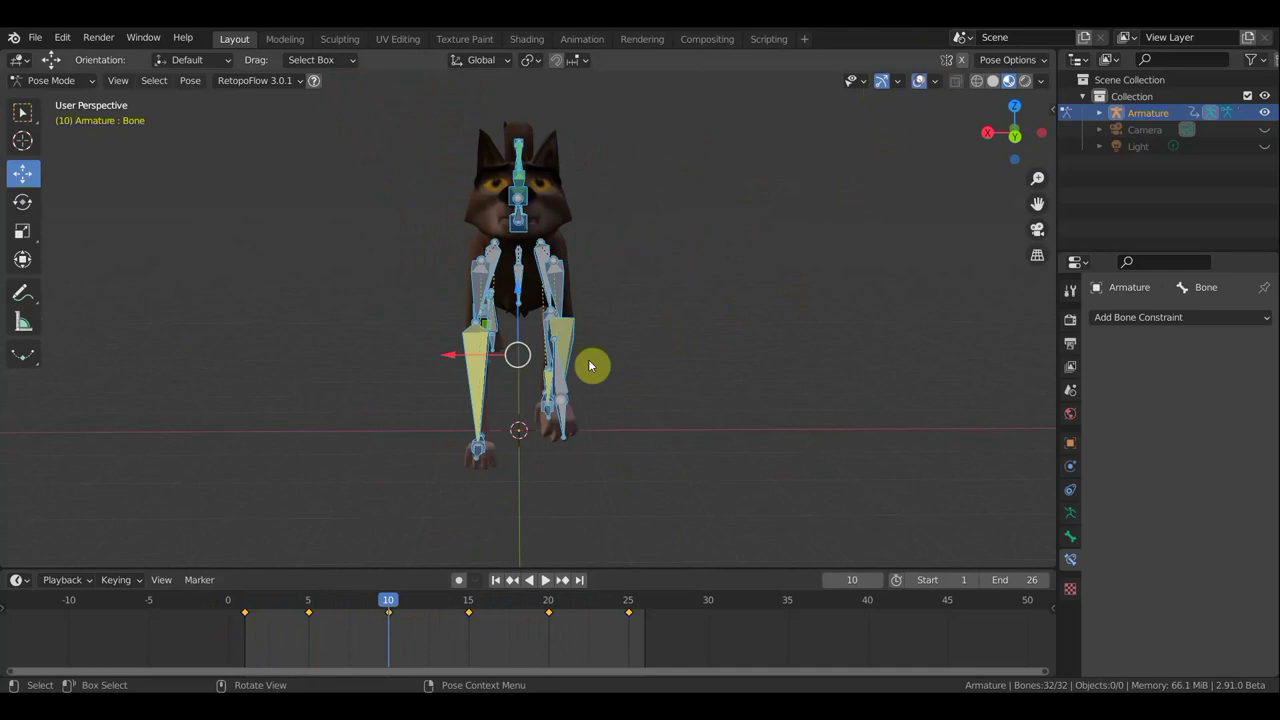
pyautogui.moveTo(490, 406); pyautogui.dragTo(477, 412, button='middle')
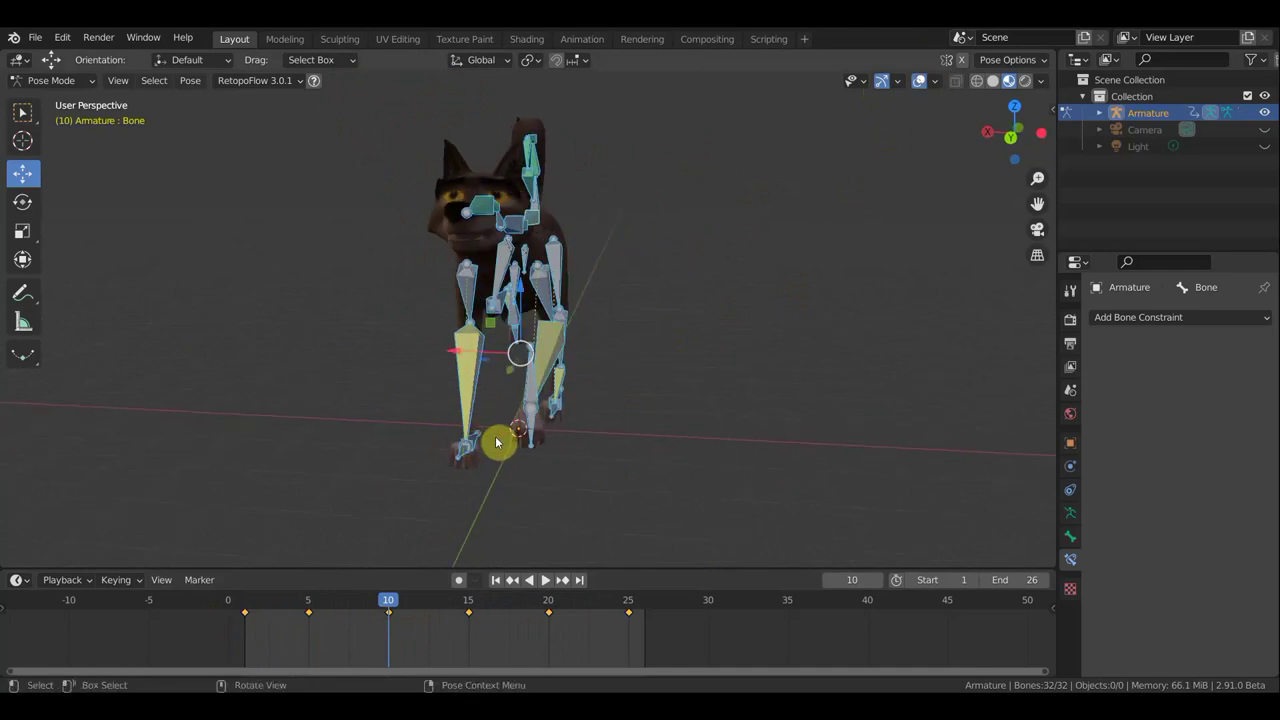
# Select foot bone Bone.028 and leg bone Bone.034 and shift them left.
pyautogui.click(502, 444)
pyautogui.moveTo(543, 443); pyautogui.dragTo(651, 443, button='middle')
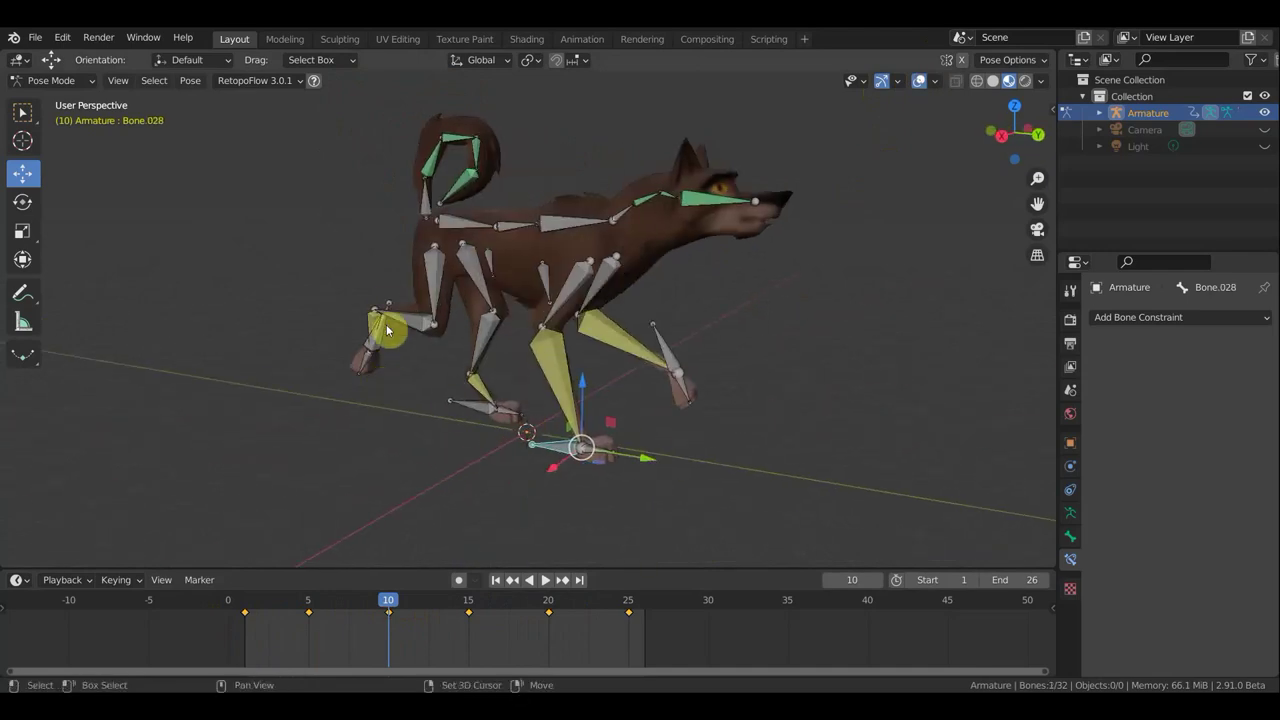
pyautogui.keyDown('shift'); pyautogui.click(716, 393); pyautogui.keyUp('shift')
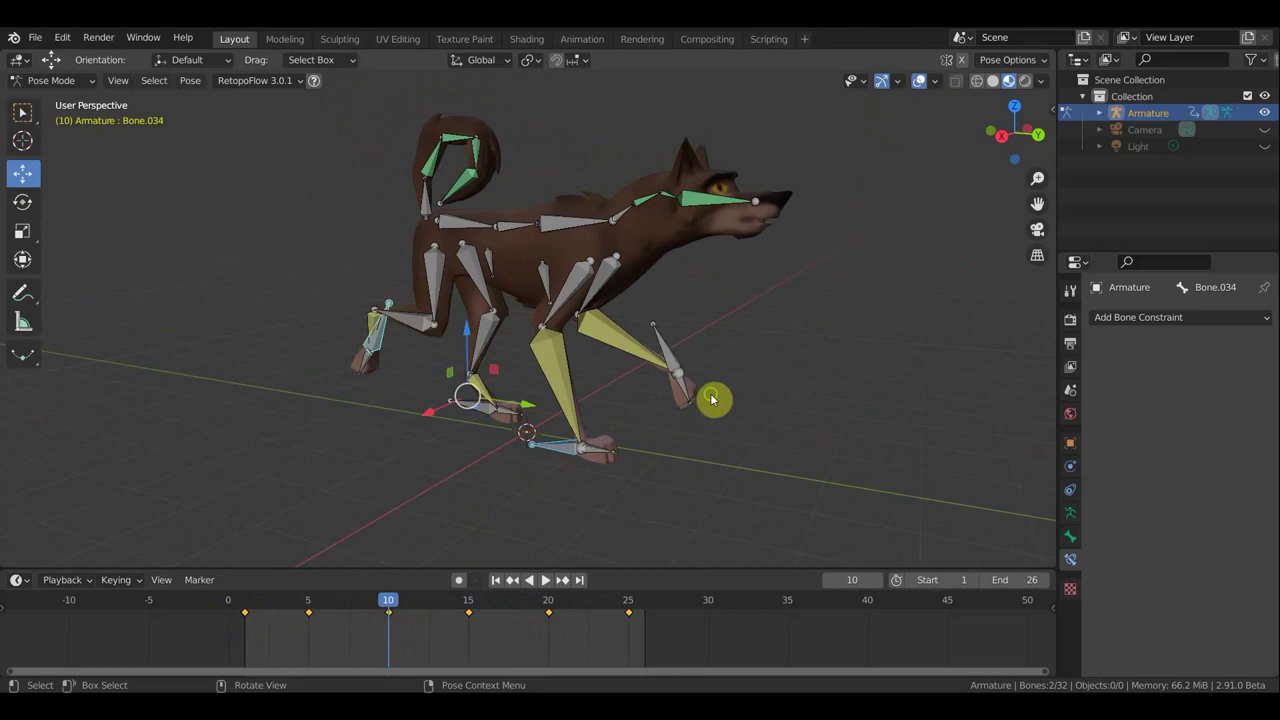
pyautogui.moveTo(731, 400); pyautogui.dragTo(517, 386, button='middle')
pyautogui.moveTo(425, 385); pyautogui.dragTo(438, 386)
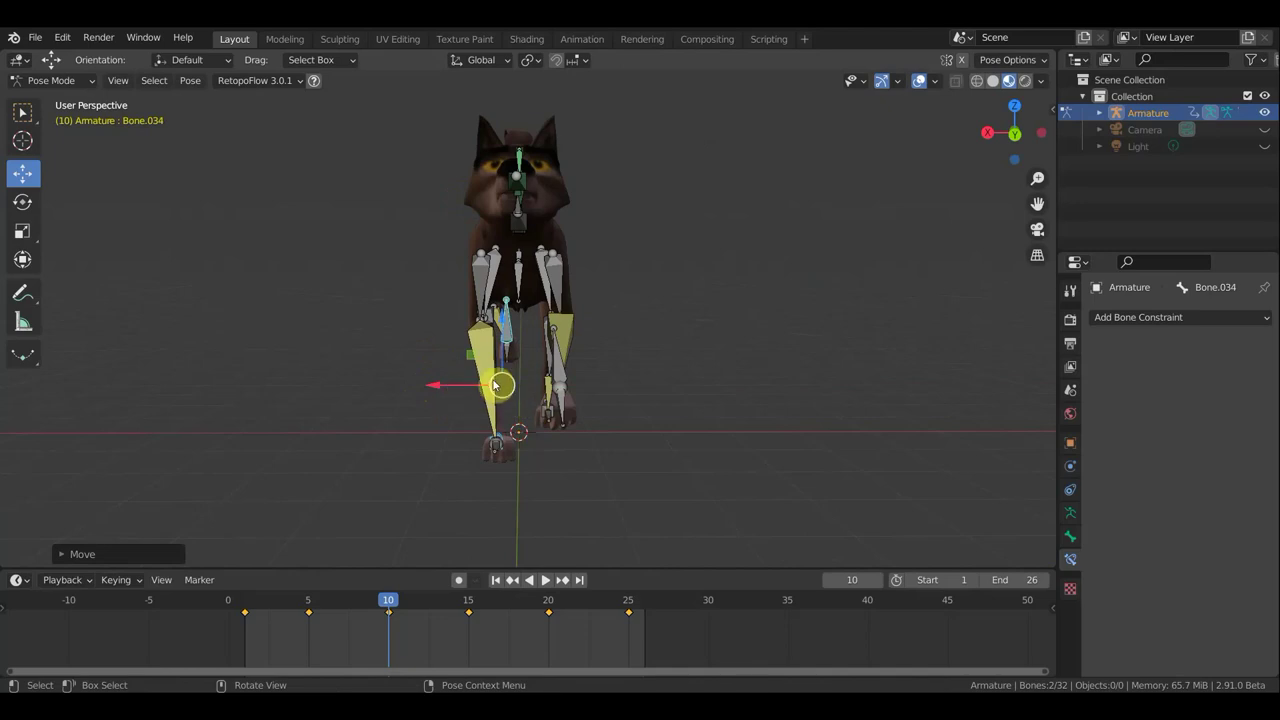
# Move the main body bone along X and hide overlays to check the pose.
pyautogui.moveTo(626, 414); pyautogui.dragTo(535, 213, button='middle')
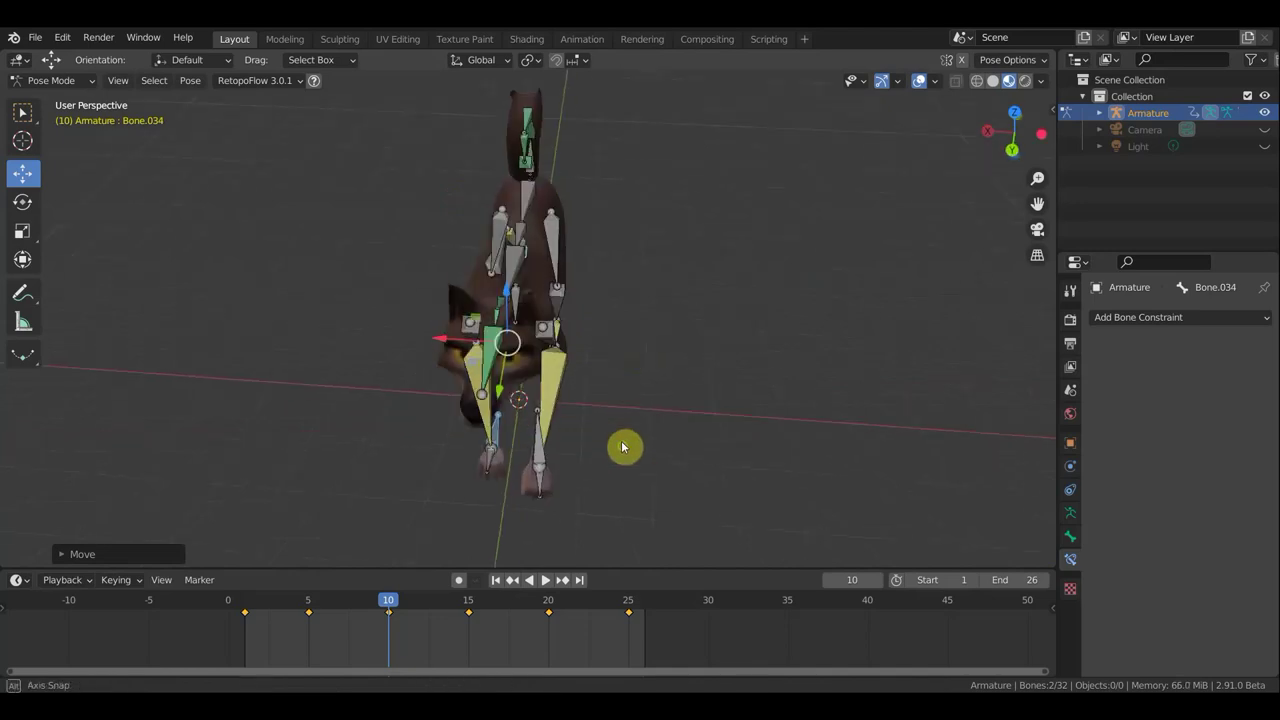
pyautogui.click(508, 222)
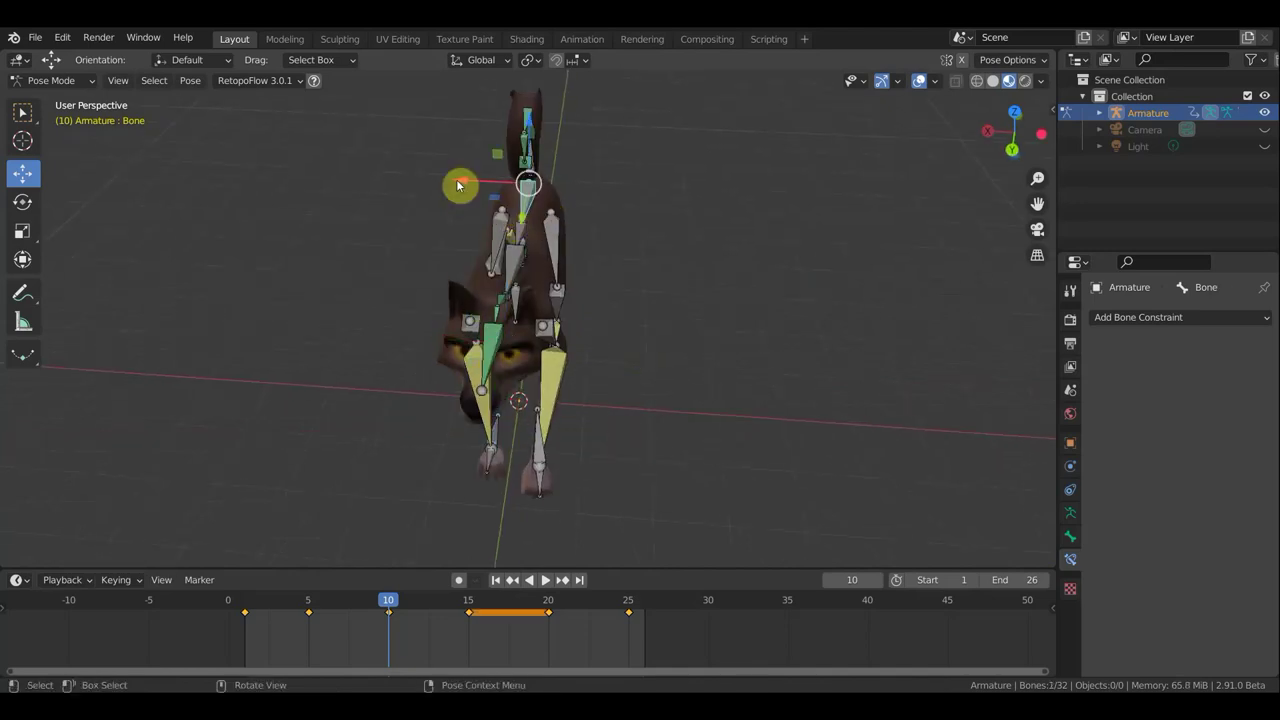
pyautogui.moveTo(458, 185); pyautogui.dragTo(566, 237)
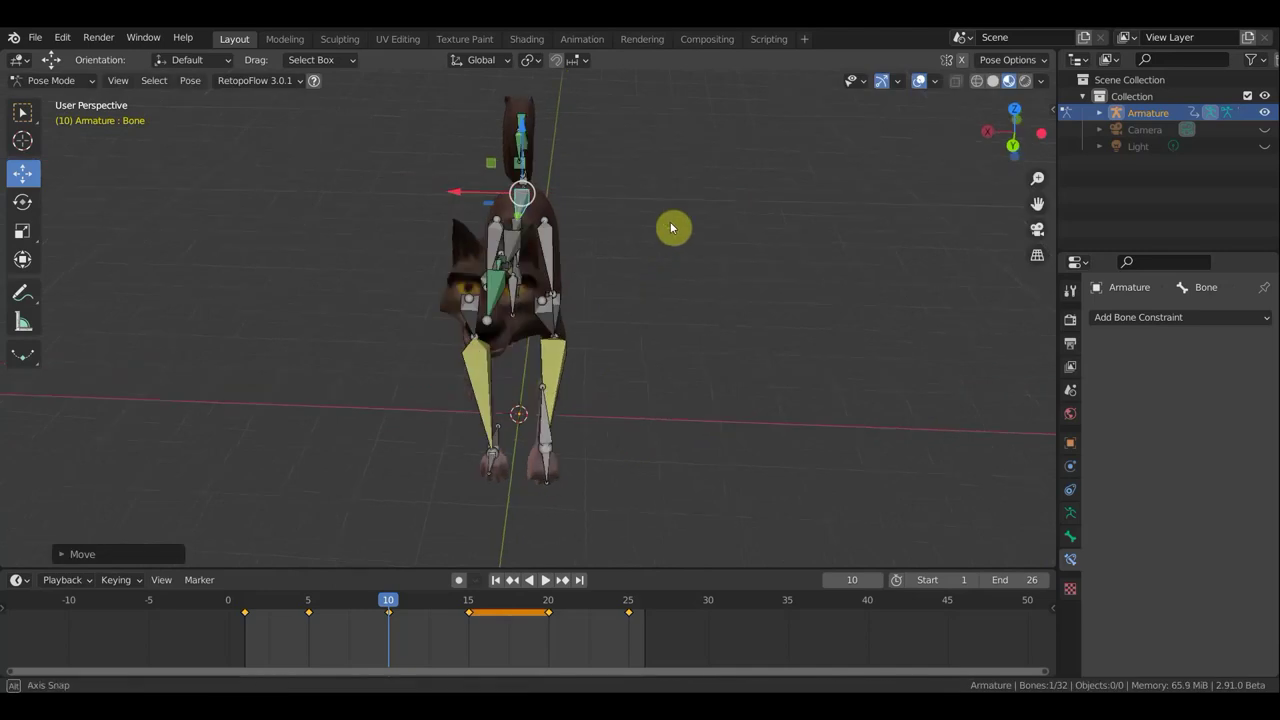
pyautogui.moveTo(671, 228); pyautogui.dragTo(669, 214, button='middle')
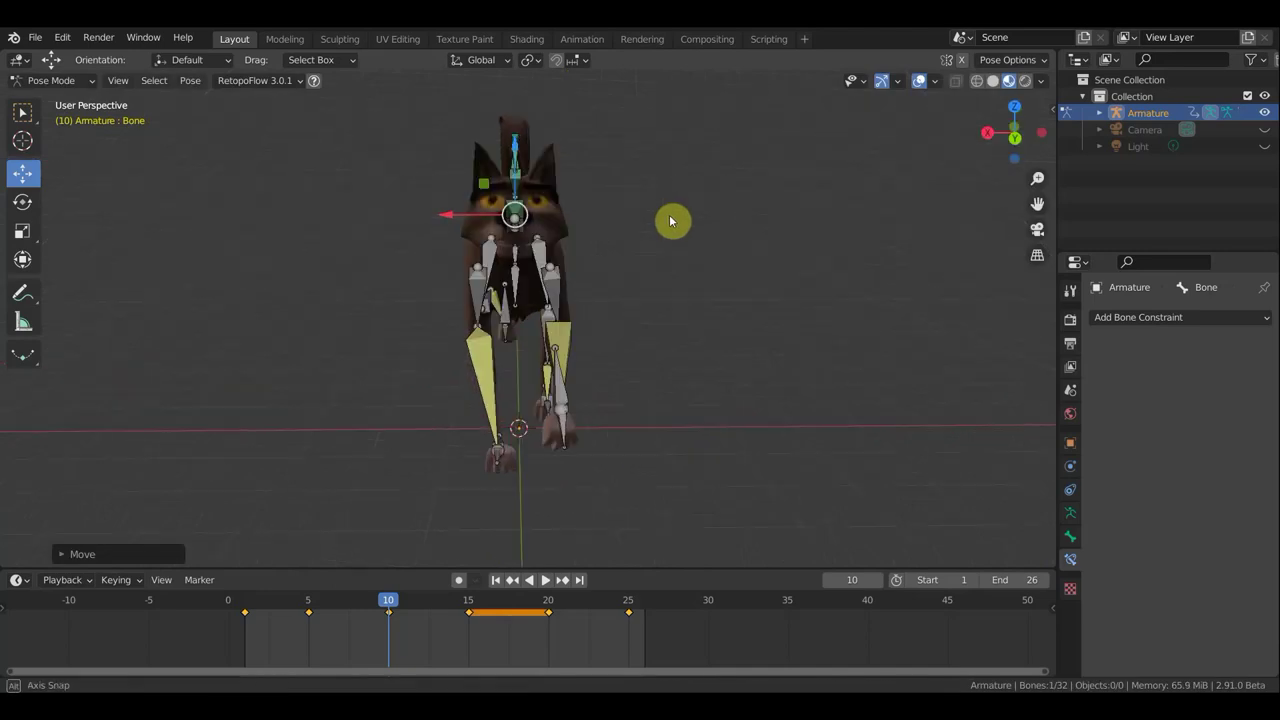
pyautogui.click(913, 86)
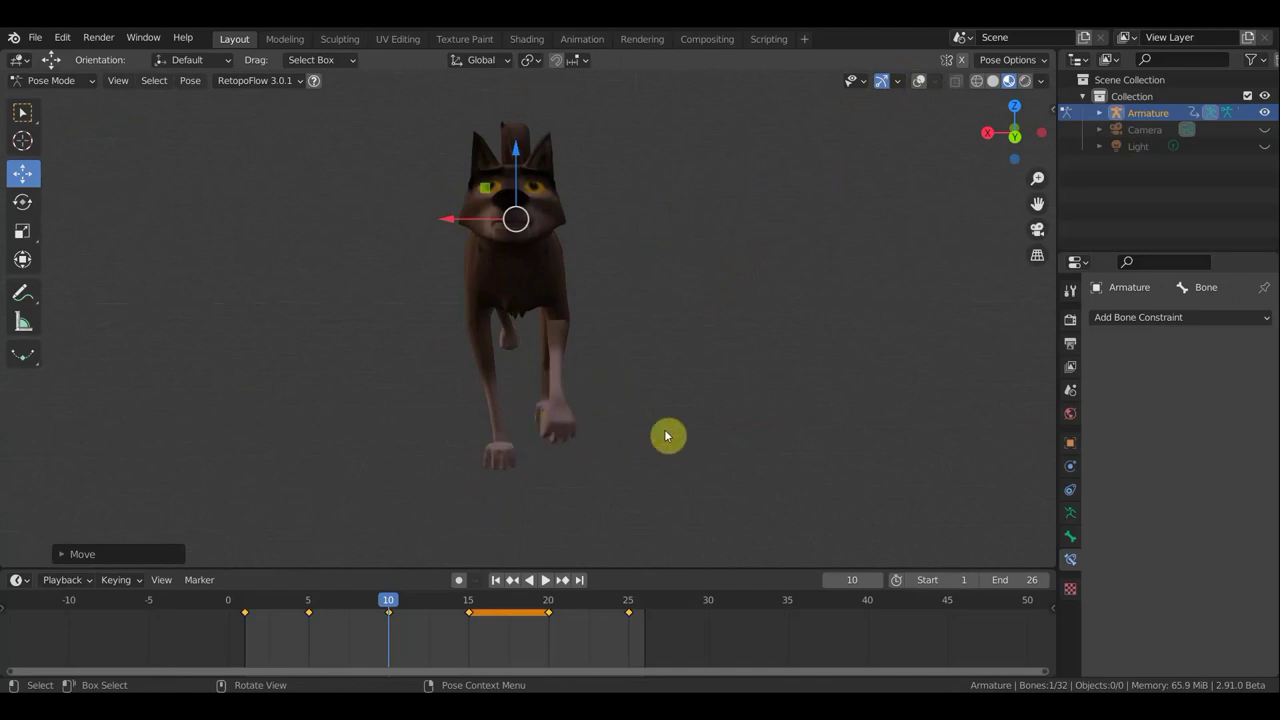
# Key location and rotation for all bones at frame 10 and scrub back through the cycle.
pyautogui.press('a')
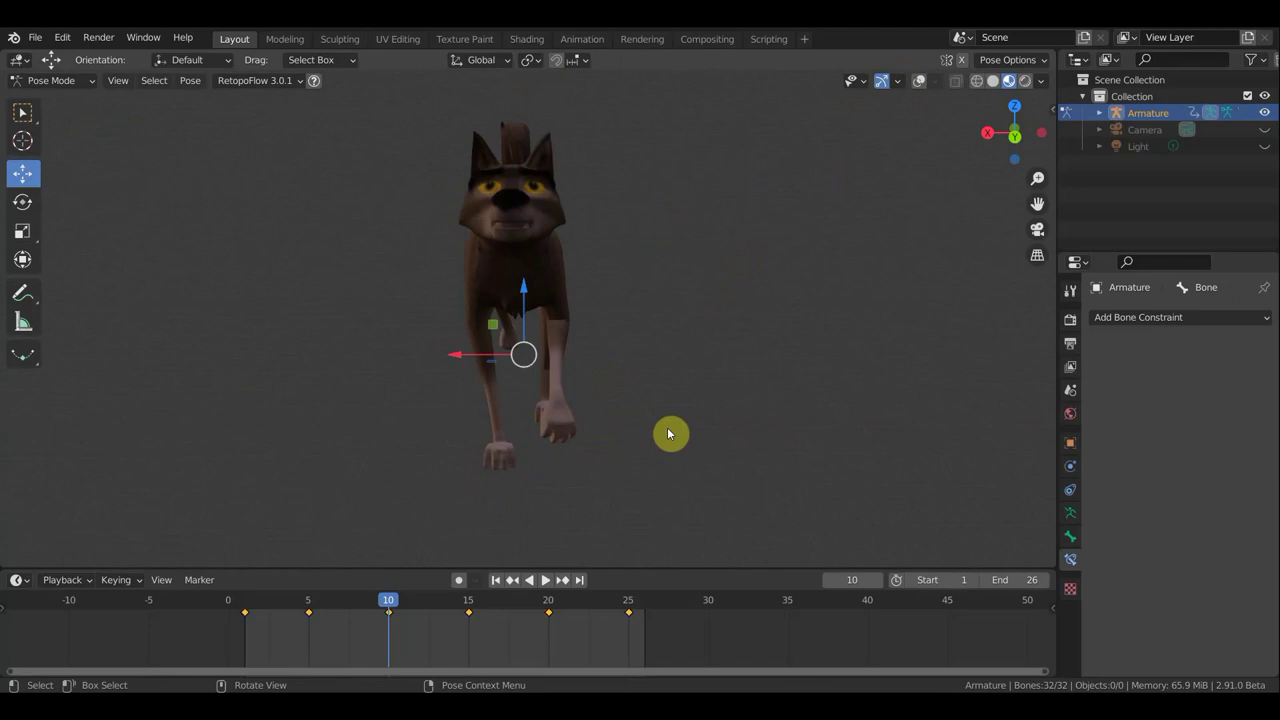
pyautogui.press('i')
pyautogui.click(669, 432)
pyautogui.moveTo(391, 606); pyautogui.dragTo(198, 608)
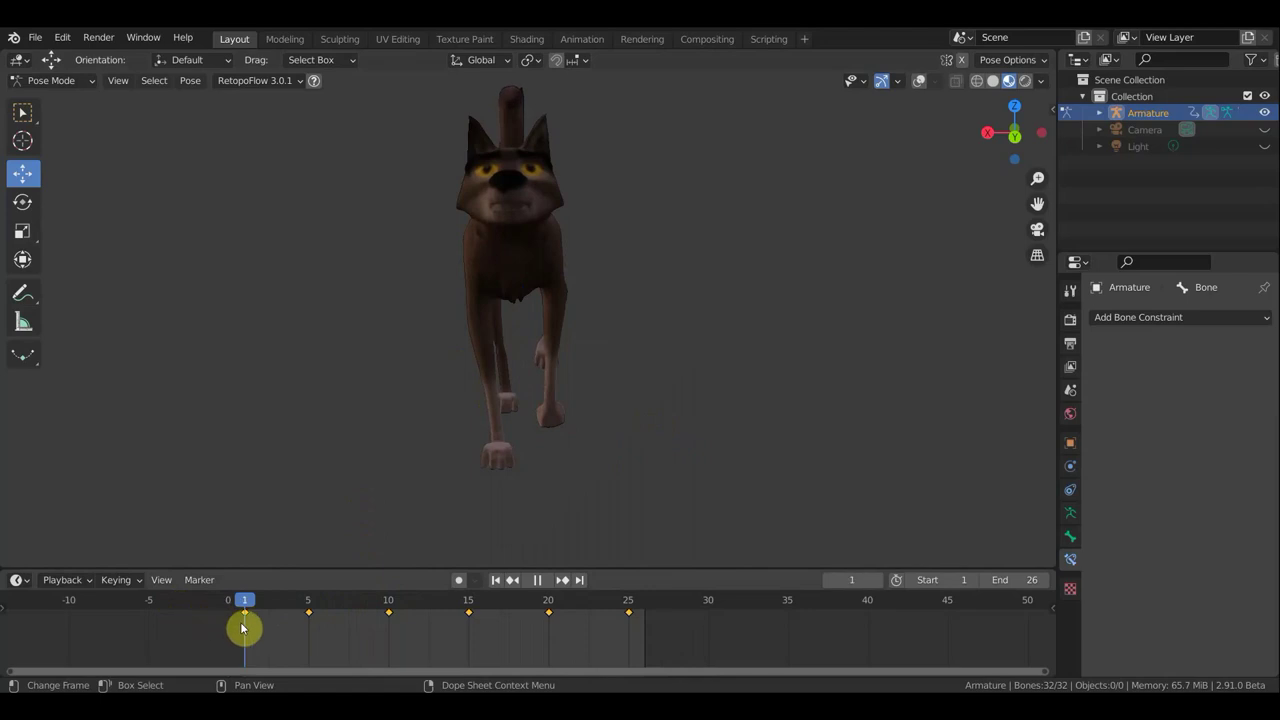
# Show the bones, select the hind and front foot bones, and move them with G.
pyautogui.moveTo(241, 627)
pyautogui.mouseDown()
pyautogui.moveTo(341, 639)
pyautogui.moveTo(247, 628)
pyautogui.mouseUp()
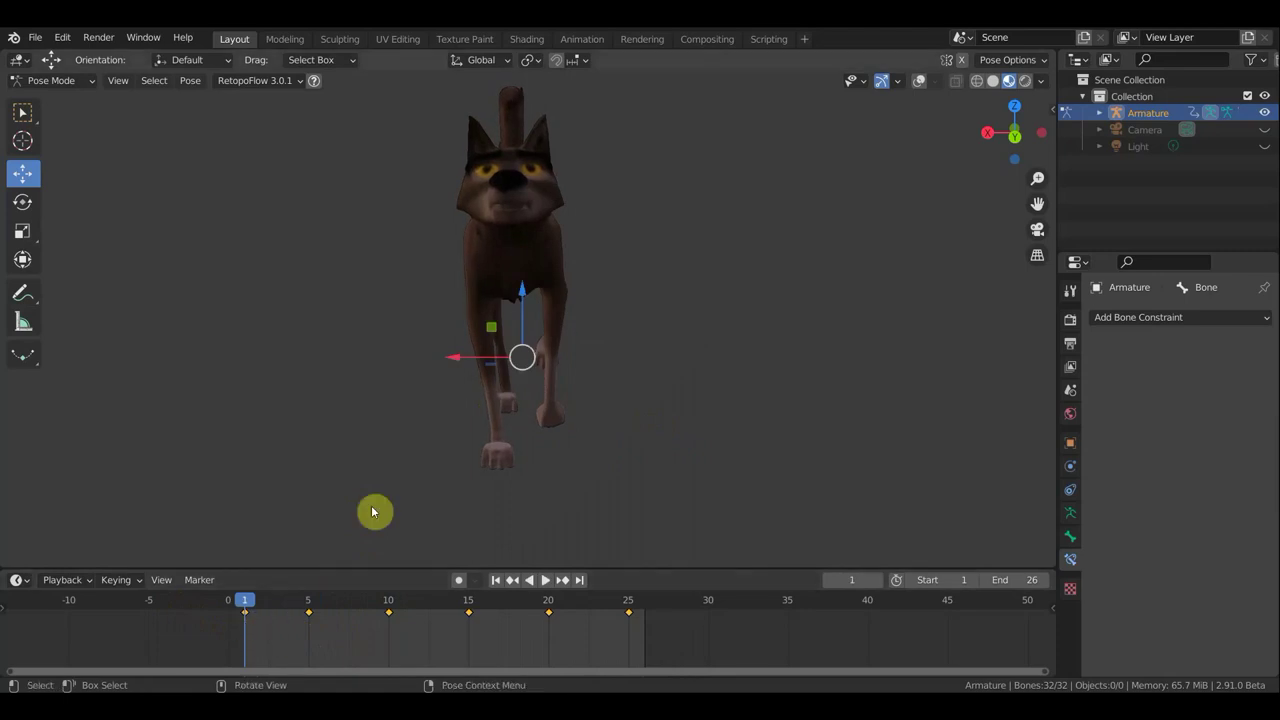
pyautogui.click(920, 82)
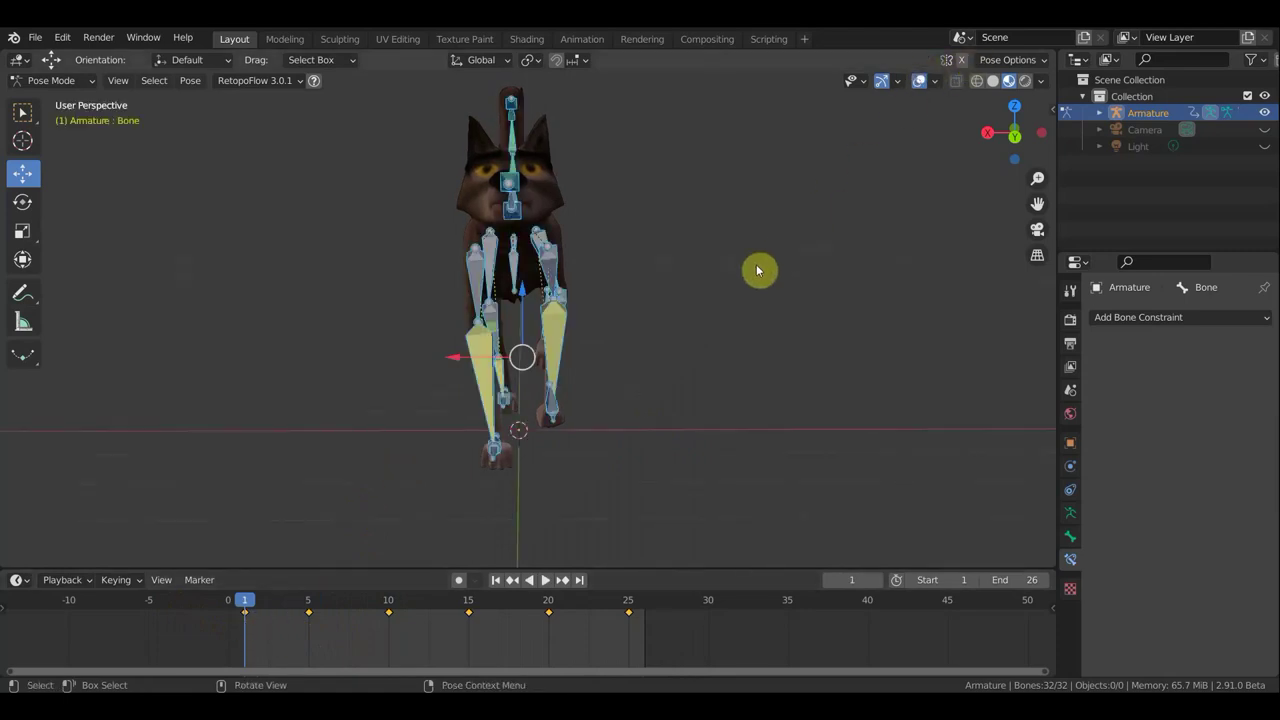
pyautogui.moveTo(711, 303); pyautogui.dragTo(651, 337, button='middle')
pyautogui.click(518, 422)
pyautogui.moveTo(551, 423)
pyautogui.mouseDown(button='middle')
pyautogui.moveTo(690, 418)
pyautogui.moveTo(463, 400)
pyautogui.mouseUp(button='middle')
pyautogui.keyDown('shift'); pyautogui.click(580, 412); pyautogui.keyUp('shift')
pyautogui.moveTo(591, 420); pyautogui.dragTo(538, 398, button='middle')
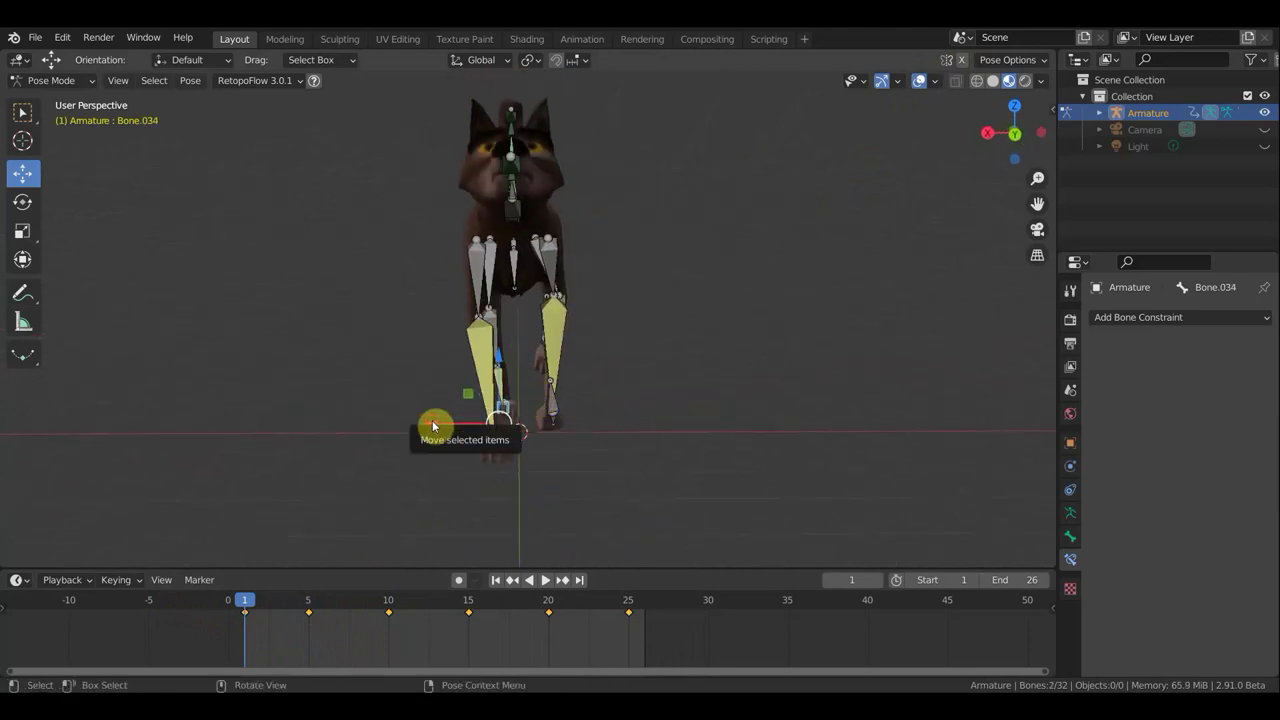
pyautogui.press('g')
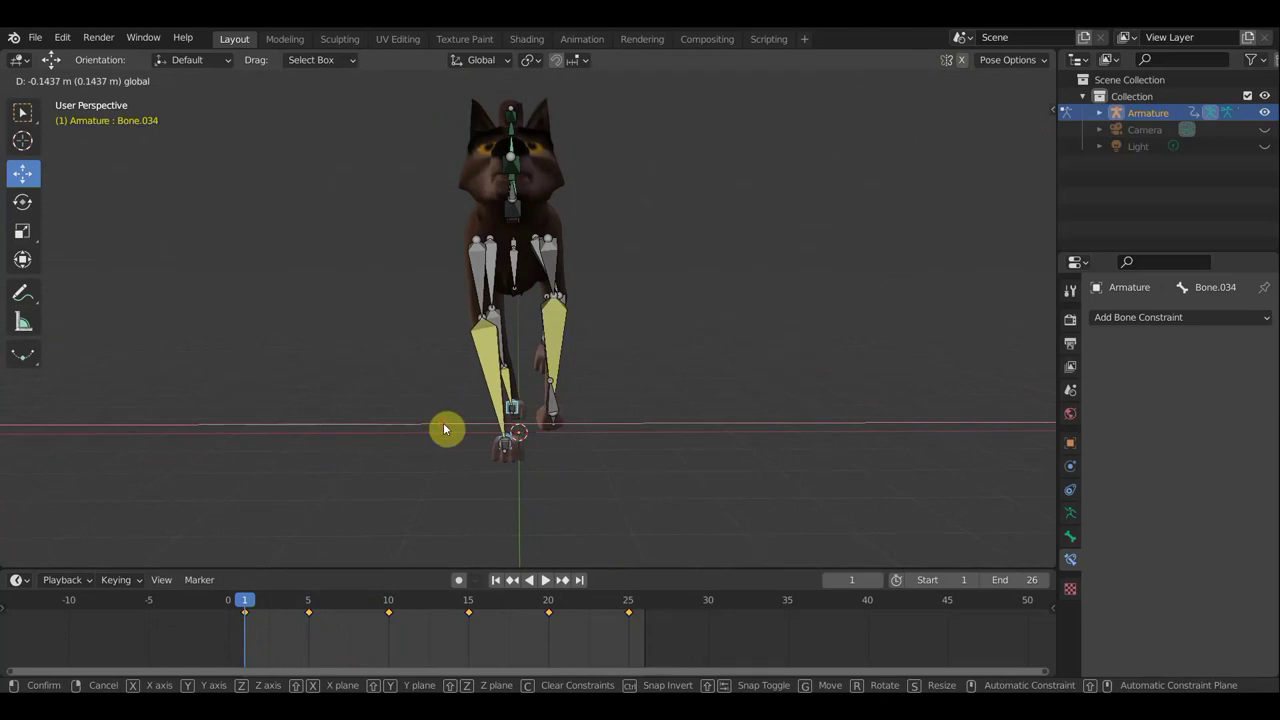
pyautogui.click(446, 428)
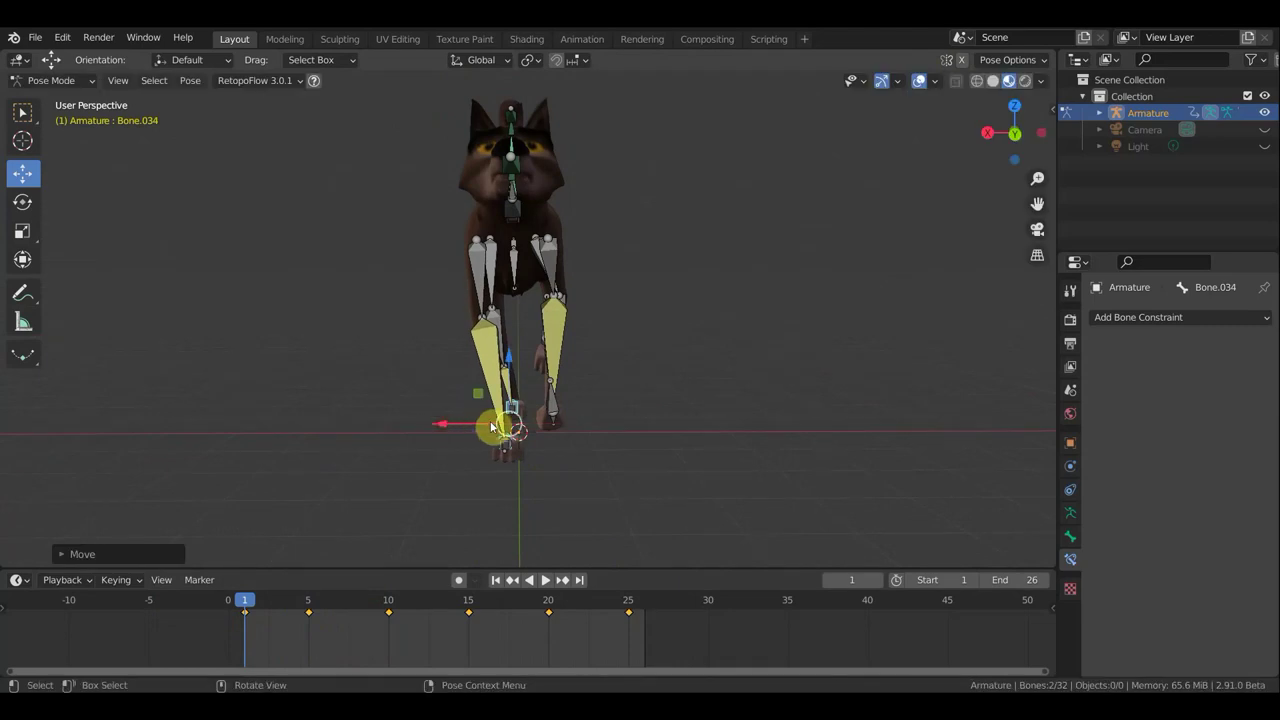
# Select the upper and lower hind-leg bones and slide them sideways along X.
pyautogui.moveTo(563, 420)
pyautogui.mouseDown(button='middle')
pyautogui.moveTo(506, 426)
pyautogui.moveTo(525, 415)
pyautogui.mouseUp(button='middle')
pyautogui.click(607, 356)
pyautogui.moveTo(604, 358)
pyautogui.mouseDown(button='middle')
pyautogui.moveTo(557, 356)
pyautogui.moveTo(600, 338)
pyautogui.mouseUp(button='middle')
pyautogui.keyDown('shift'); pyautogui.click(615, 385); pyautogui.keyUp('shift')
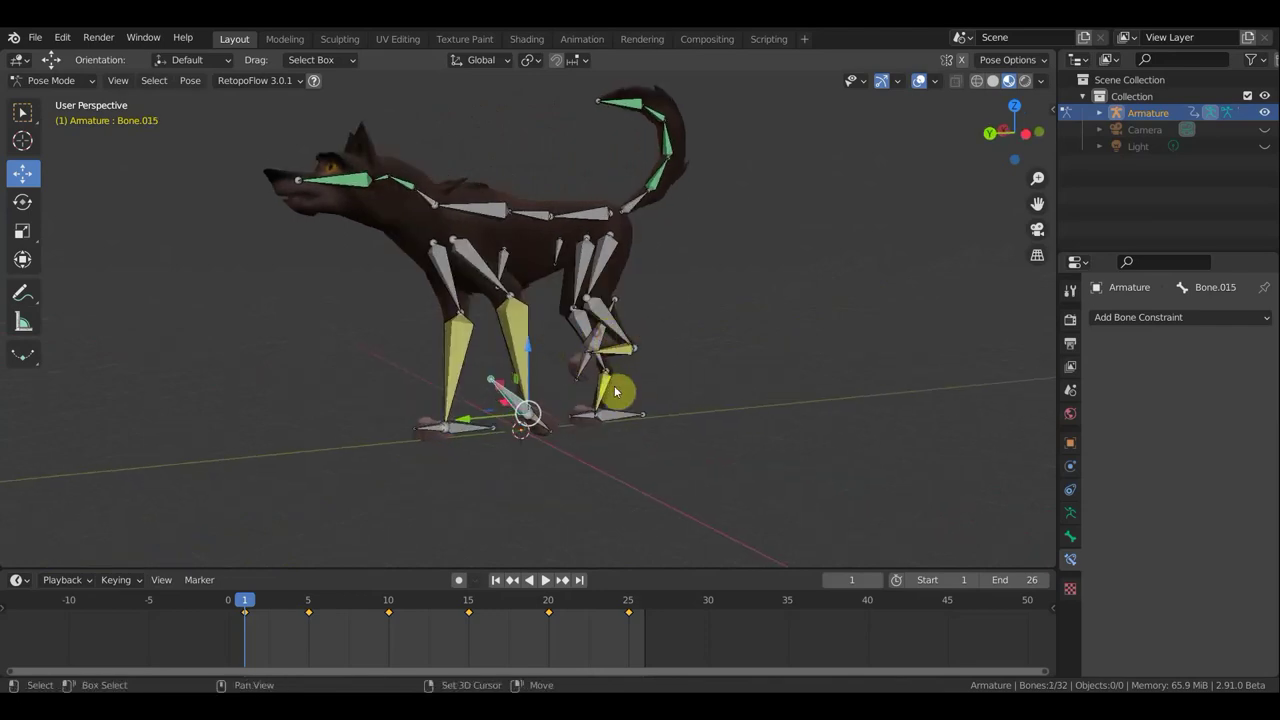
pyautogui.moveTo(661, 407); pyautogui.dragTo(803, 413, button='middle')
pyautogui.moveTo(481, 374); pyautogui.dragTo(465, 373)
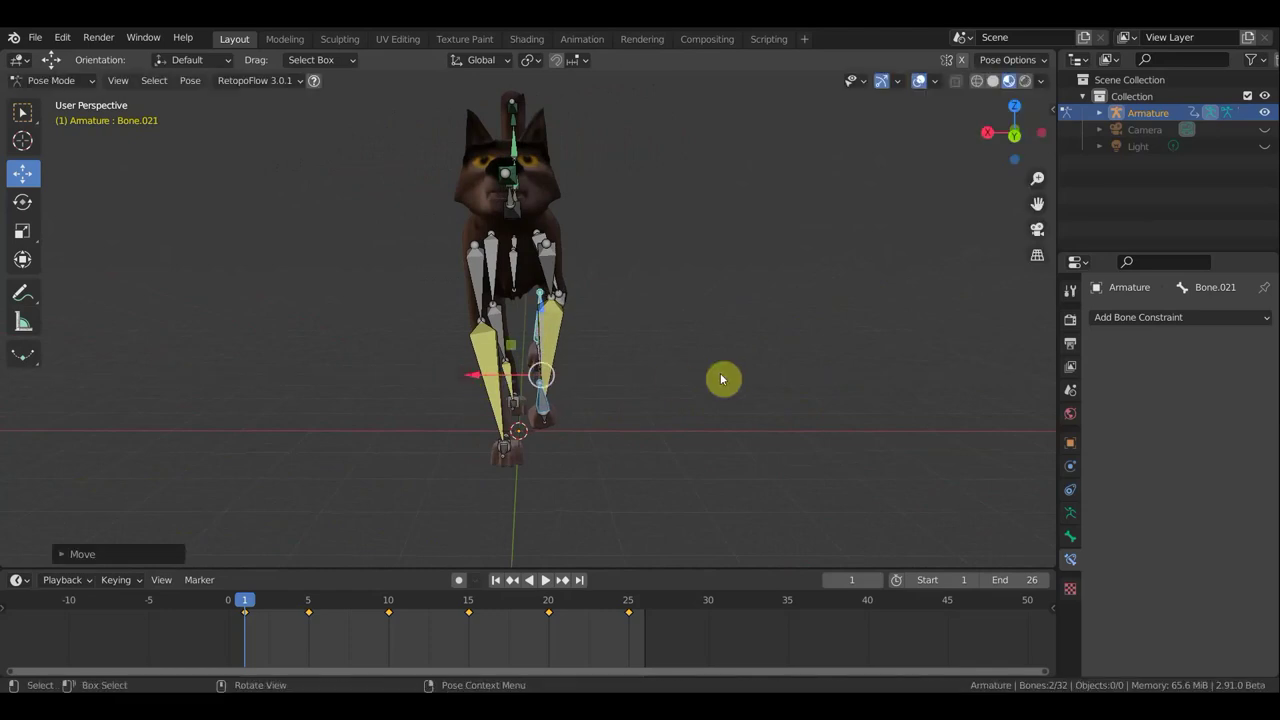
# Key location and rotation for all bones at frame 1, then jump to frame 5.
pyautogui.press('a')
pyautogui.press('i')
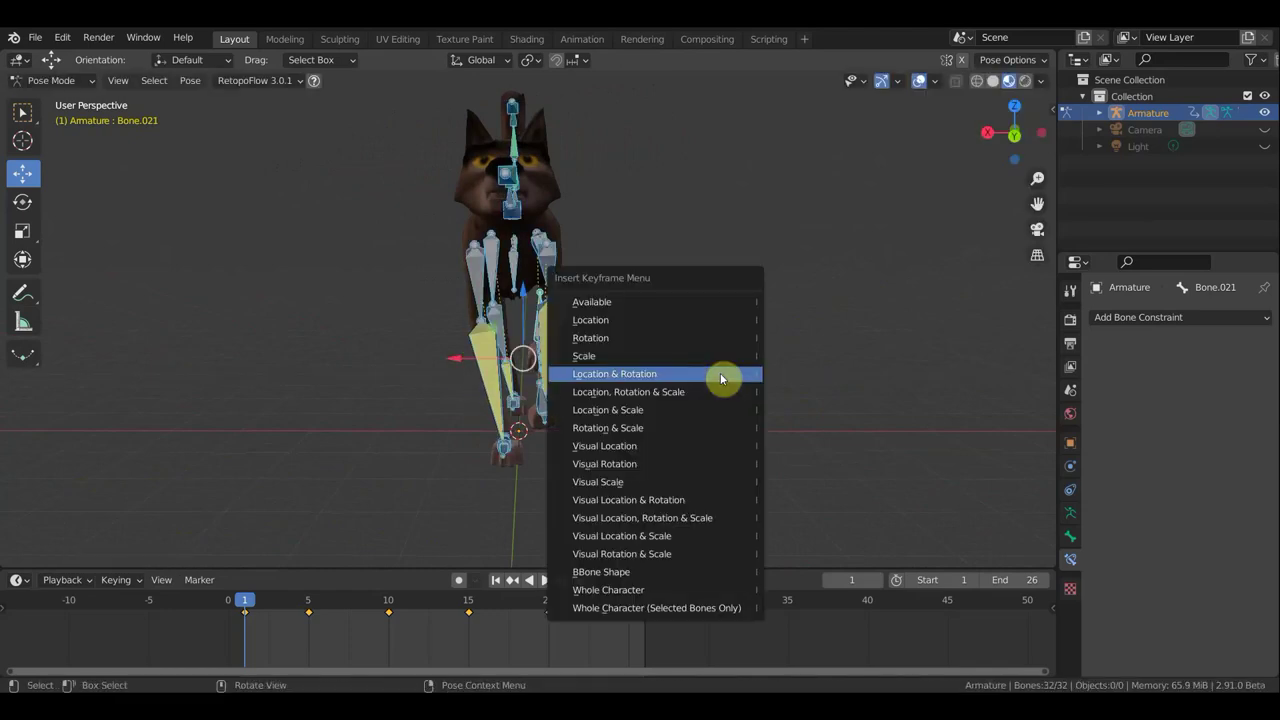
pyautogui.click(721, 378)
pyautogui.click(309, 603)
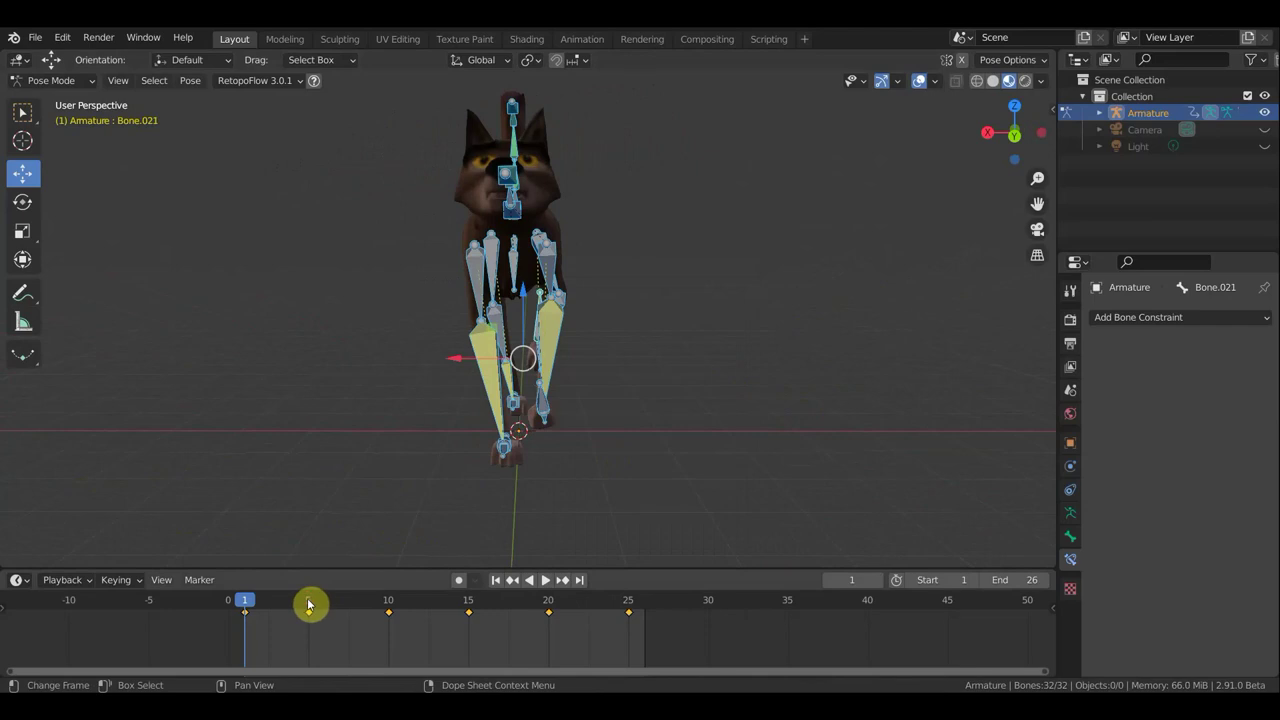
# Select Bone.028 and Bone.034 and slide them along X.
pyautogui.moveTo(543, 449)
pyautogui.mouseDown(button='middle')
pyautogui.moveTo(617, 471)
pyautogui.moveTo(540, 458)
pyautogui.mouseUp(button='middle')
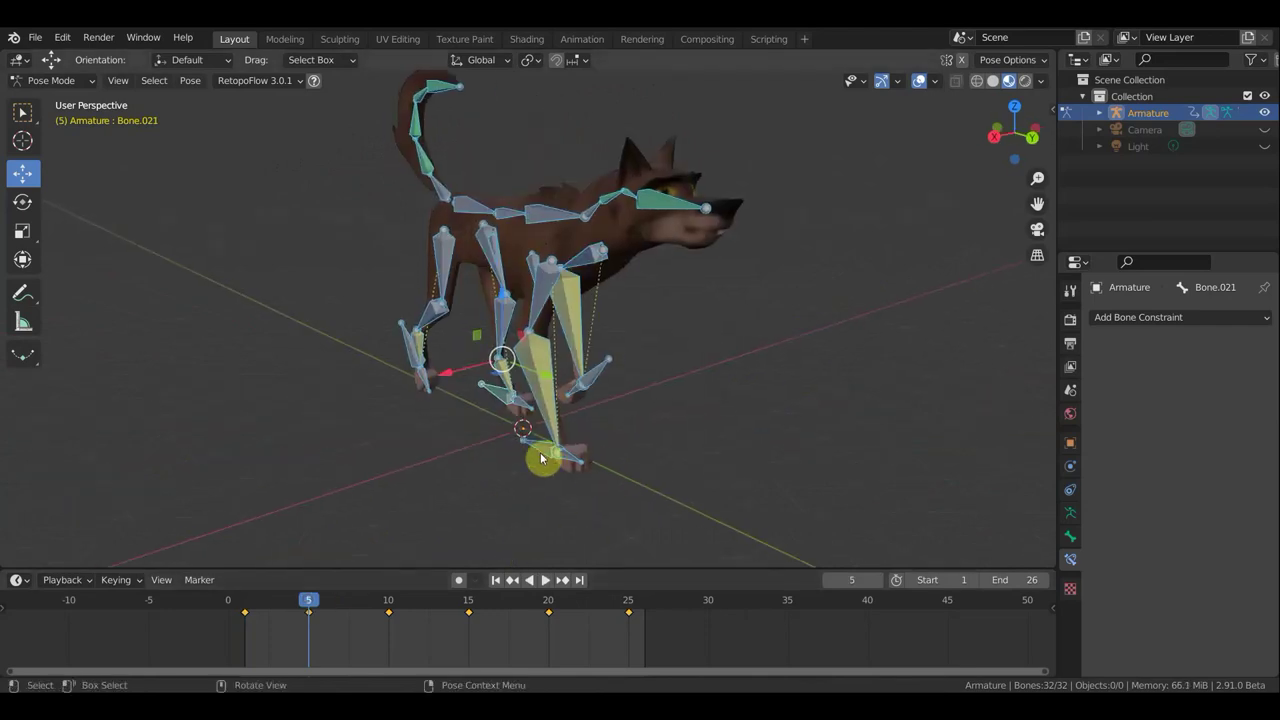
pyautogui.click(530, 447)
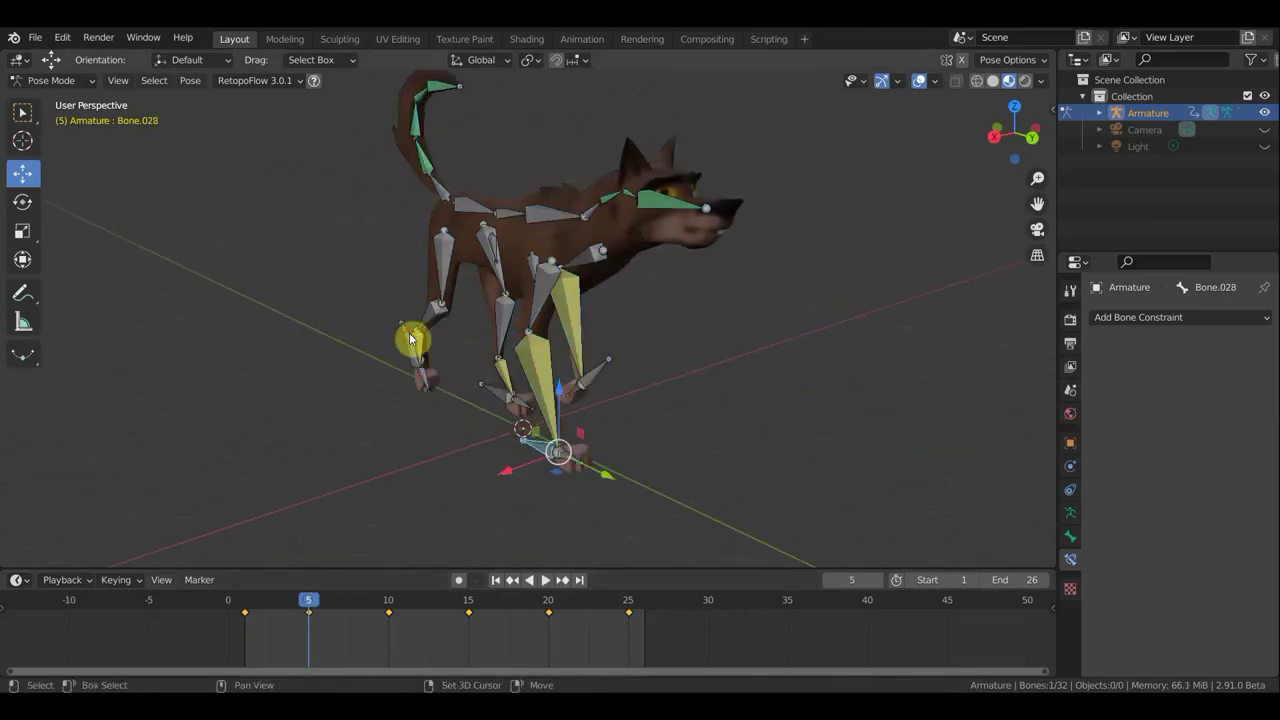
pyautogui.keyDown('shift'); pyautogui.click(409, 338); pyautogui.keyUp('shift')
pyautogui.press('KP_3')
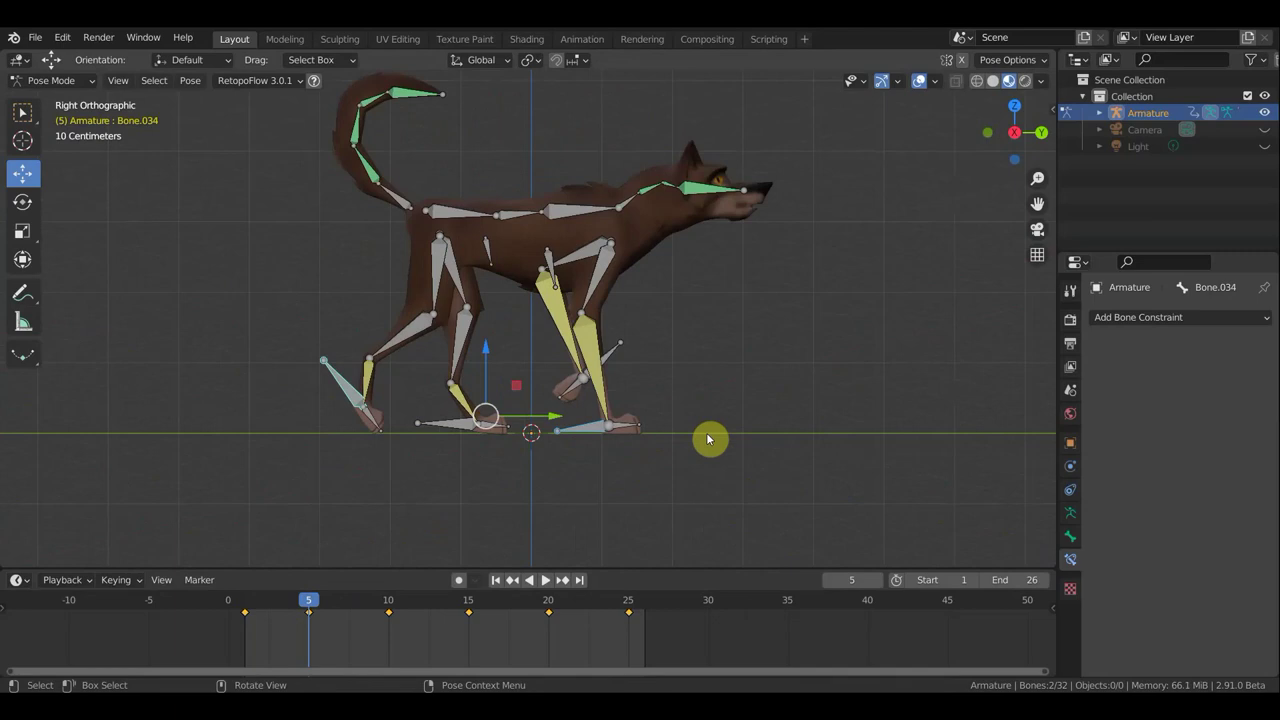
pyautogui.moveTo(730, 442)
pyautogui.mouseDown(button='middle')
pyautogui.moveTo(517, 451)
pyautogui.moveTo(529, 449)
pyautogui.moveTo(474, 423)
pyautogui.mouseUp(button='middle')
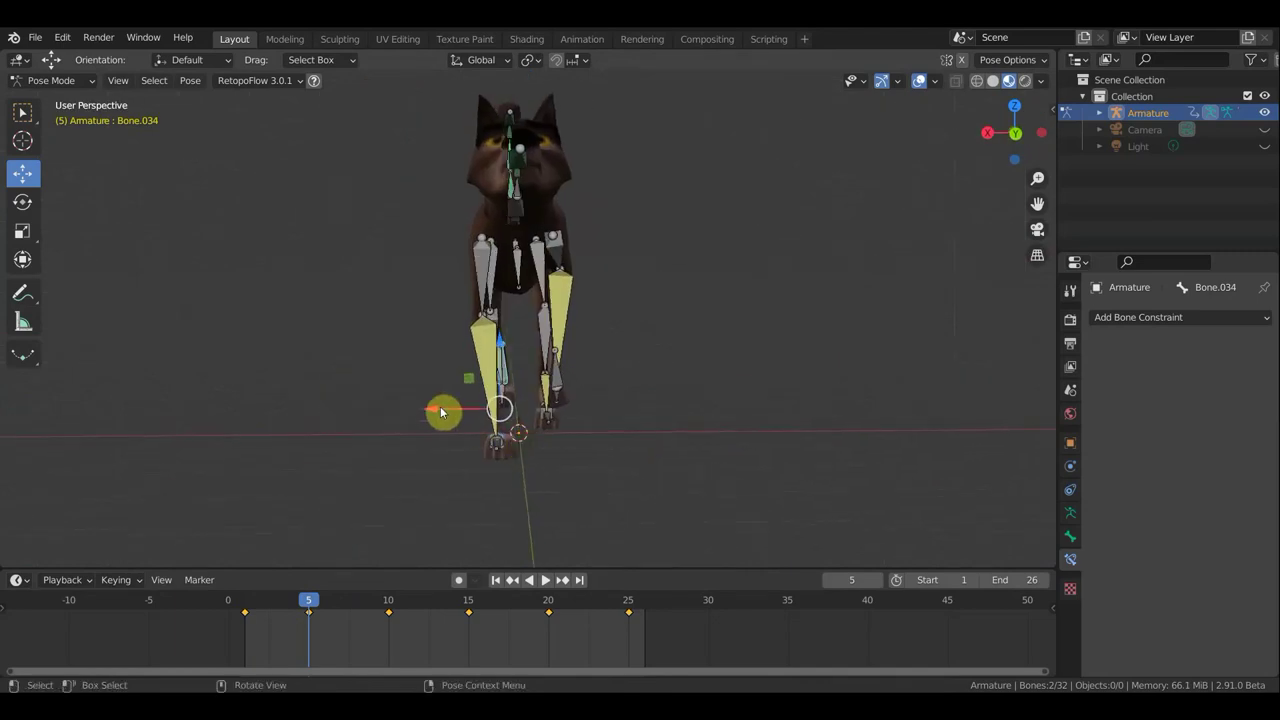
pyautogui.moveTo(437, 412); pyautogui.dragTo(450, 408)
# Select hind-leg bone Bone.015 and slide it sideways along X.
pyautogui.moveTo(686, 326); pyautogui.dragTo(497, 378, button='middle')
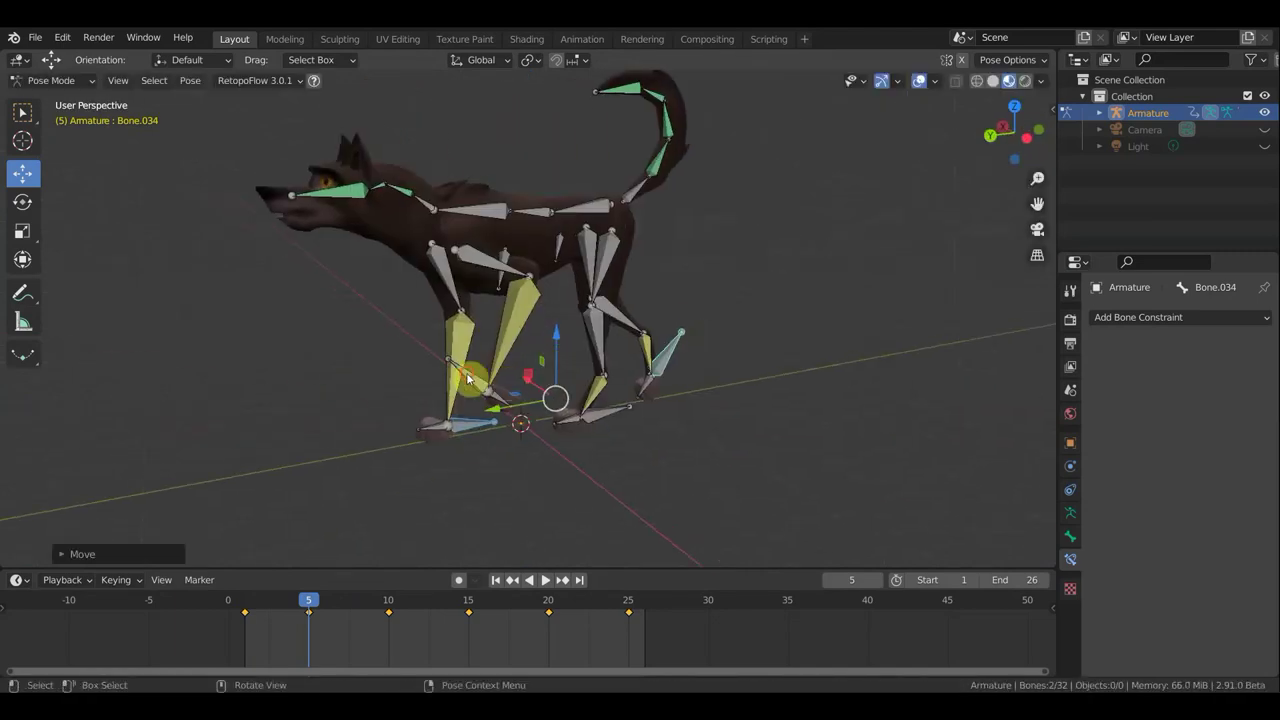
pyautogui.click(664, 356)
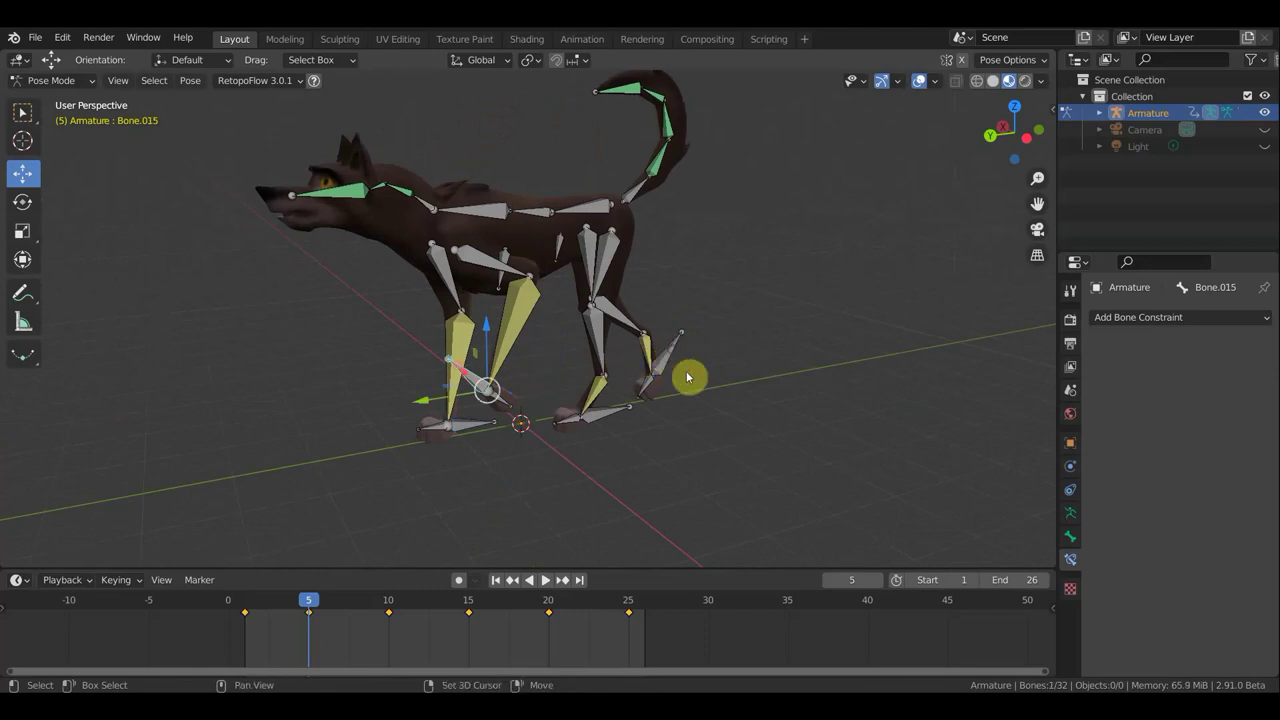
pyautogui.moveTo(743, 449)
pyautogui.mouseDown(button='middle')
pyautogui.moveTo(831, 449)
pyautogui.moveTo(834, 438)
pyautogui.moveTo(798, 438)
pyautogui.mouseUp(button='middle')
pyautogui.moveTo(462, 379); pyautogui.dragTo(448, 374)
# Key location and rotation for all bones at frame 5.
pyautogui.press('a')
pyautogui.press('i')
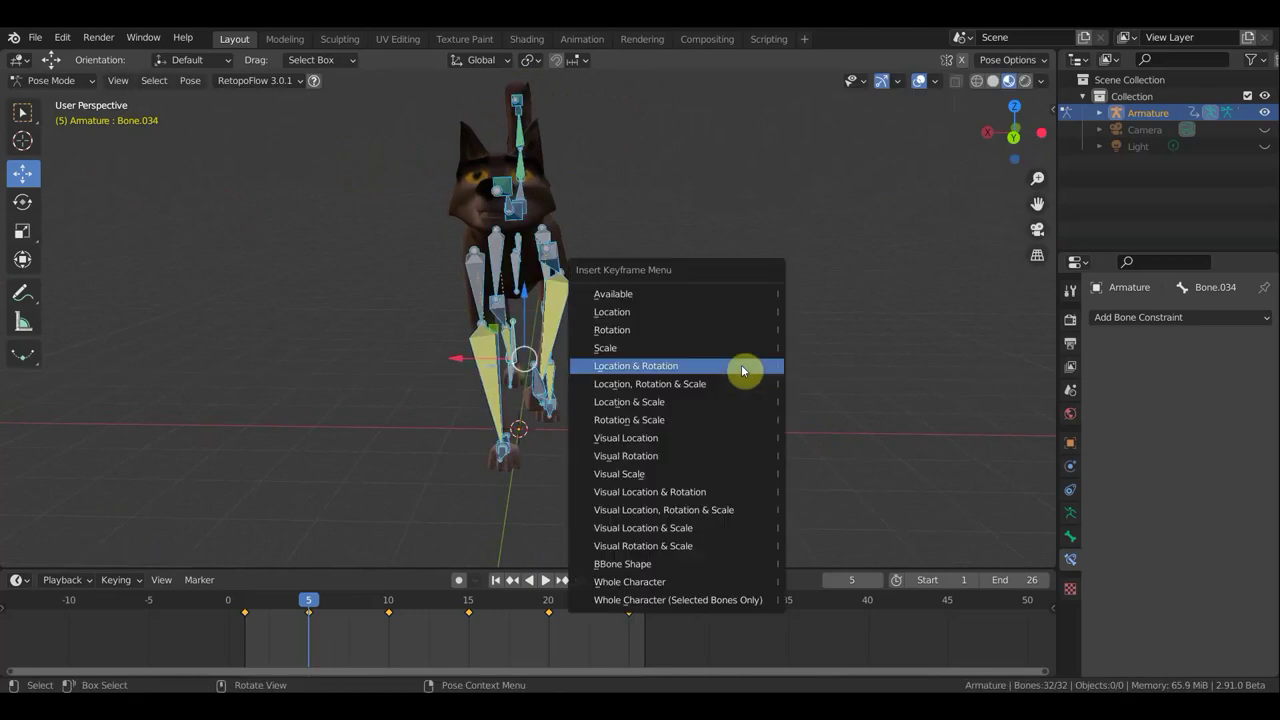
pyautogui.click(744, 369)
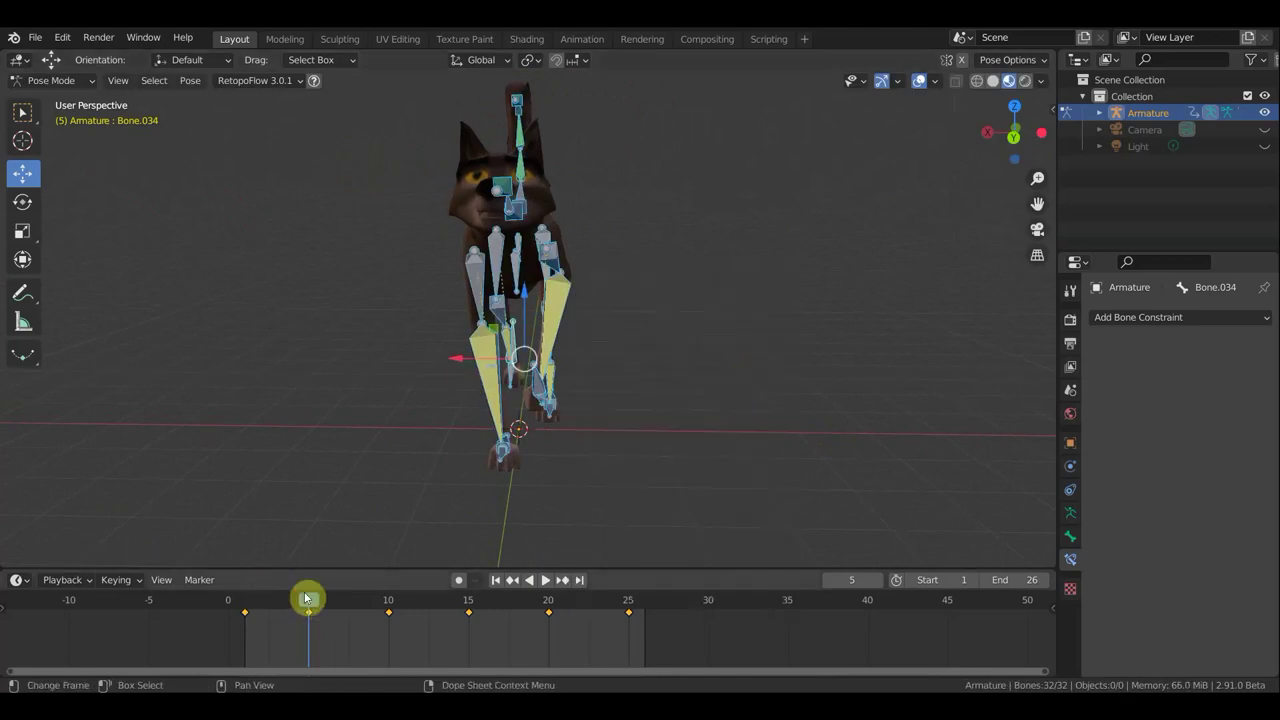
# Play back the walk cycle, then set the current frame to 10.
pyautogui.moveTo(316, 601)
pyautogui.mouseDown()
pyautogui.moveTo(229, 603)
pyautogui.moveTo(403, 616)
pyautogui.mouseUp()
pyautogui.press('space')
pyautogui.press('space')
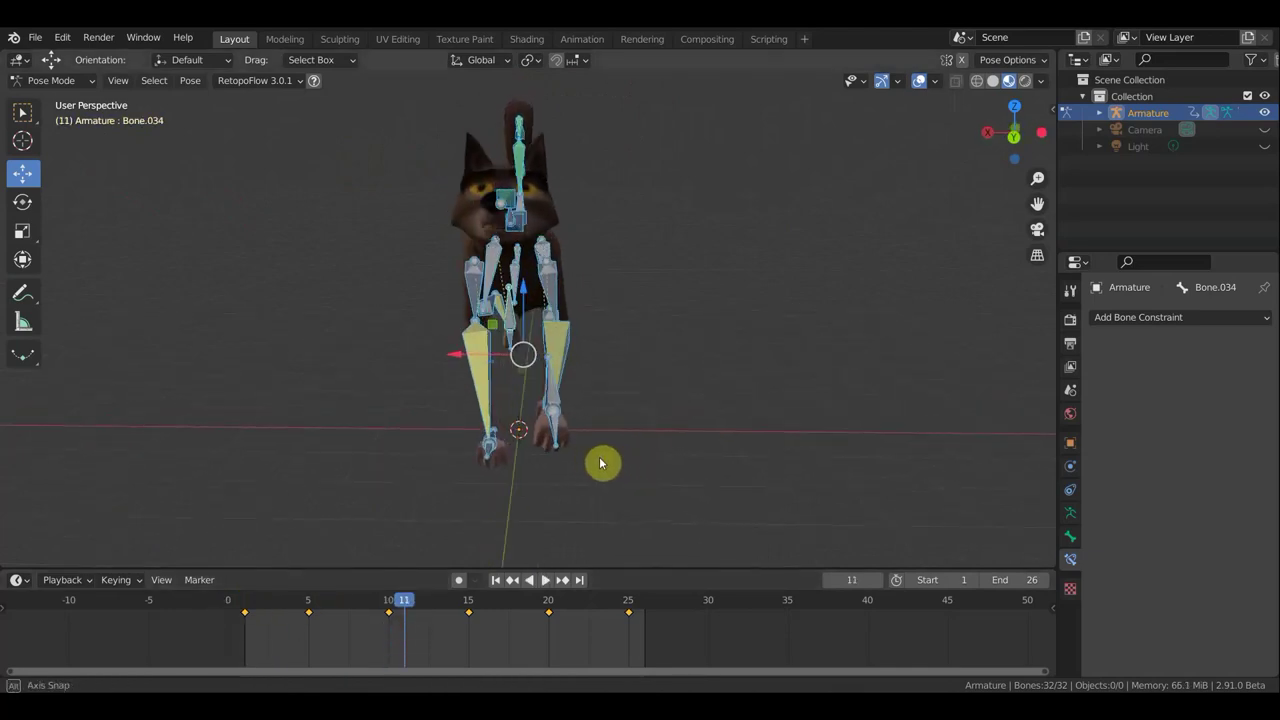
pyautogui.moveTo(603, 463); pyautogui.dragTo(623, 466, button='middle')
pyautogui.click(390, 604)
# Select Bone.028 and Bone.034 and slide them along X.
pyautogui.moveTo(506, 517); pyautogui.dragTo(543, 446, button='middle')
pyautogui.click(543, 446)
pyautogui.keyDown('shift'); pyautogui.click(545, 360); pyautogui.keyUp('shift')
pyautogui.moveTo(580, 366)
pyautogui.mouseDown(button='middle')
pyautogui.moveTo(515, 372)
pyautogui.moveTo(518, 358)
pyautogui.mouseUp(button='middle')
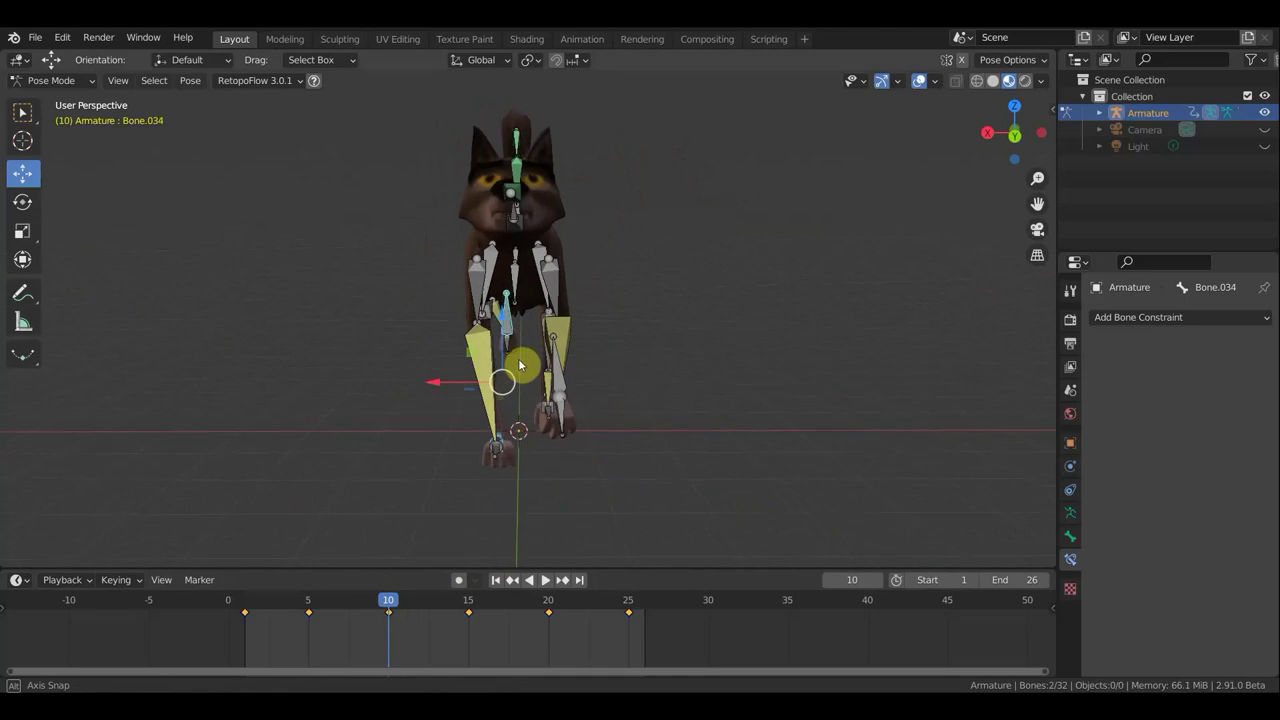
pyautogui.moveTo(428, 385); pyautogui.dragTo(436, 388)
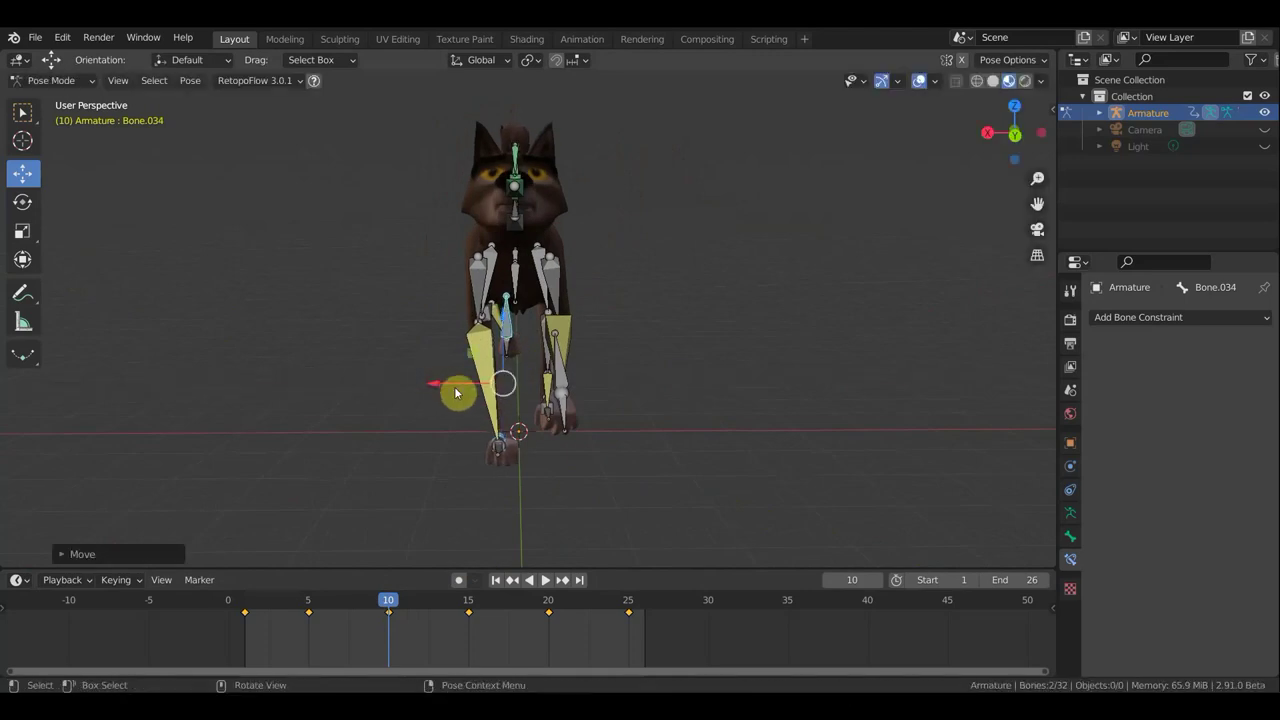
# Select hind-leg bones Bone.015 and Bone.021 and slide them sideways along X.
pyautogui.moveTo(620, 397); pyautogui.dragTo(563, 394, button='middle')
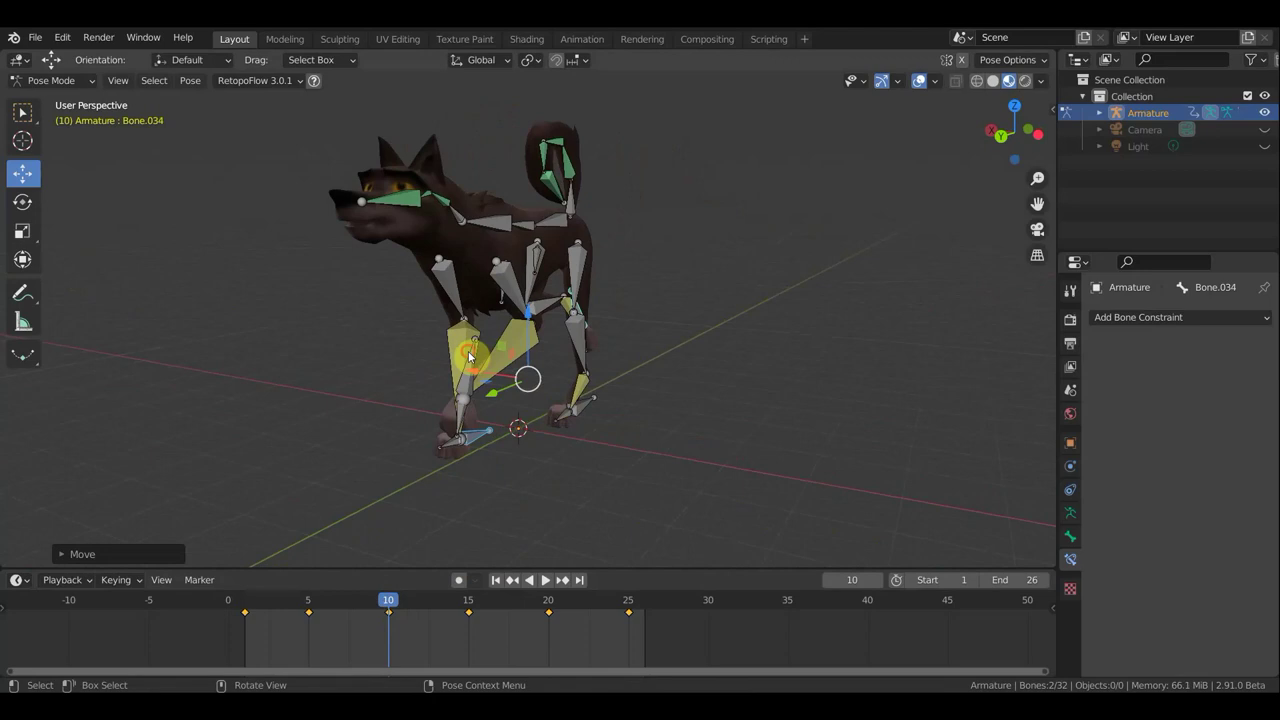
pyautogui.click(607, 369)
pyautogui.moveTo(606, 363); pyautogui.dragTo(523, 363, button='middle')
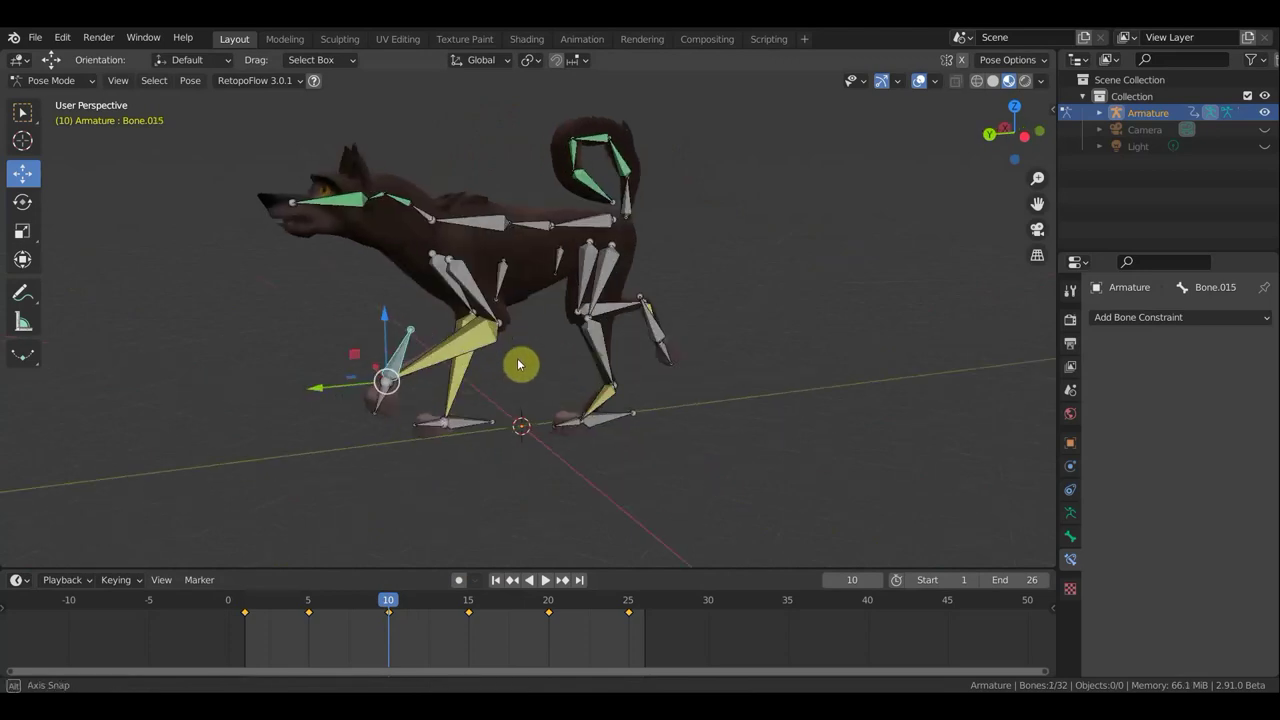
pyautogui.keyDown('shift'); pyautogui.click(626, 428); pyautogui.keyUp('shift')
pyautogui.moveTo(646, 431); pyautogui.dragTo(795, 432, button='middle')
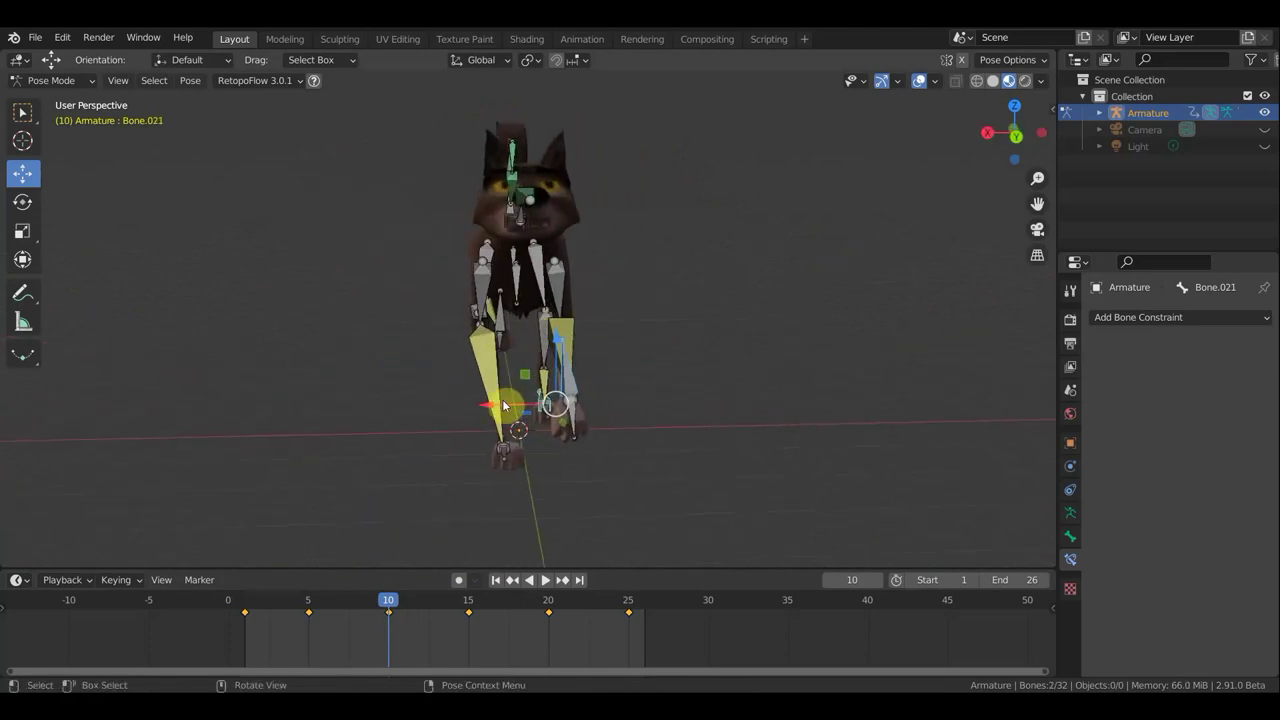
pyautogui.moveTo(503, 405); pyautogui.dragTo(477, 404)
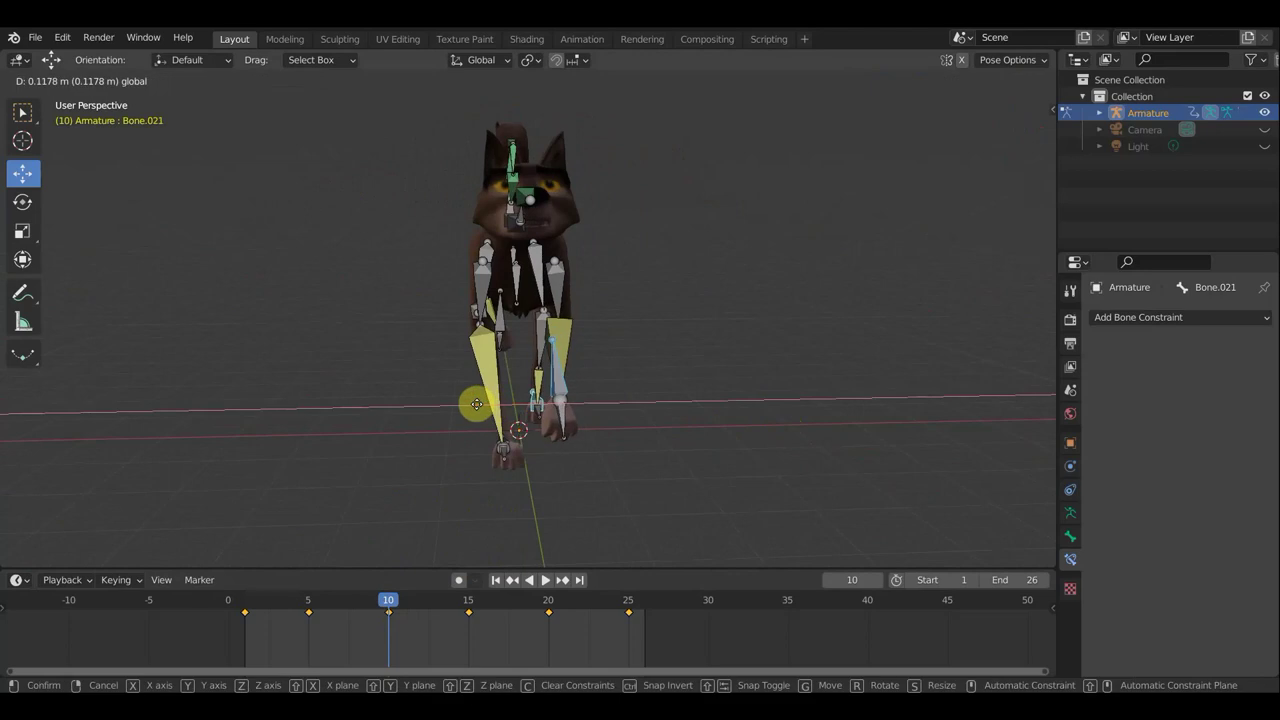
# Key location and rotation for all bones at frame 10.
pyautogui.press('a')
pyautogui.press('i')
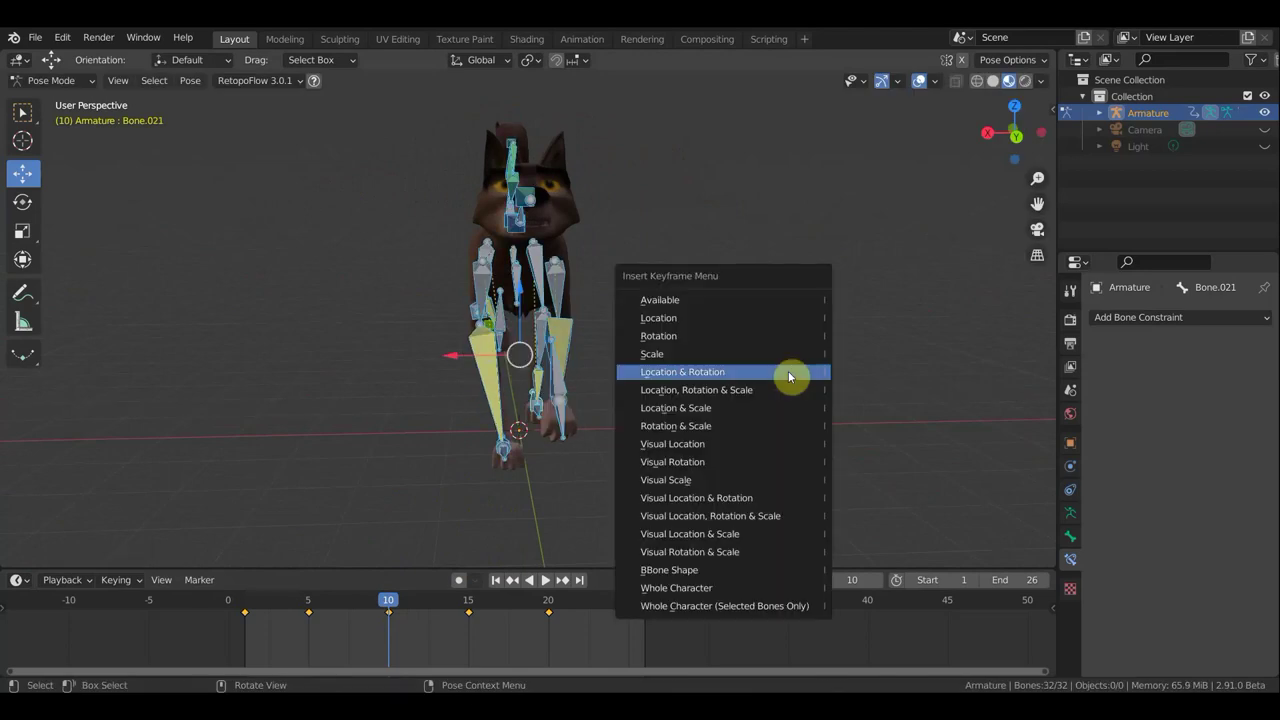
pyautogui.click(788, 371)
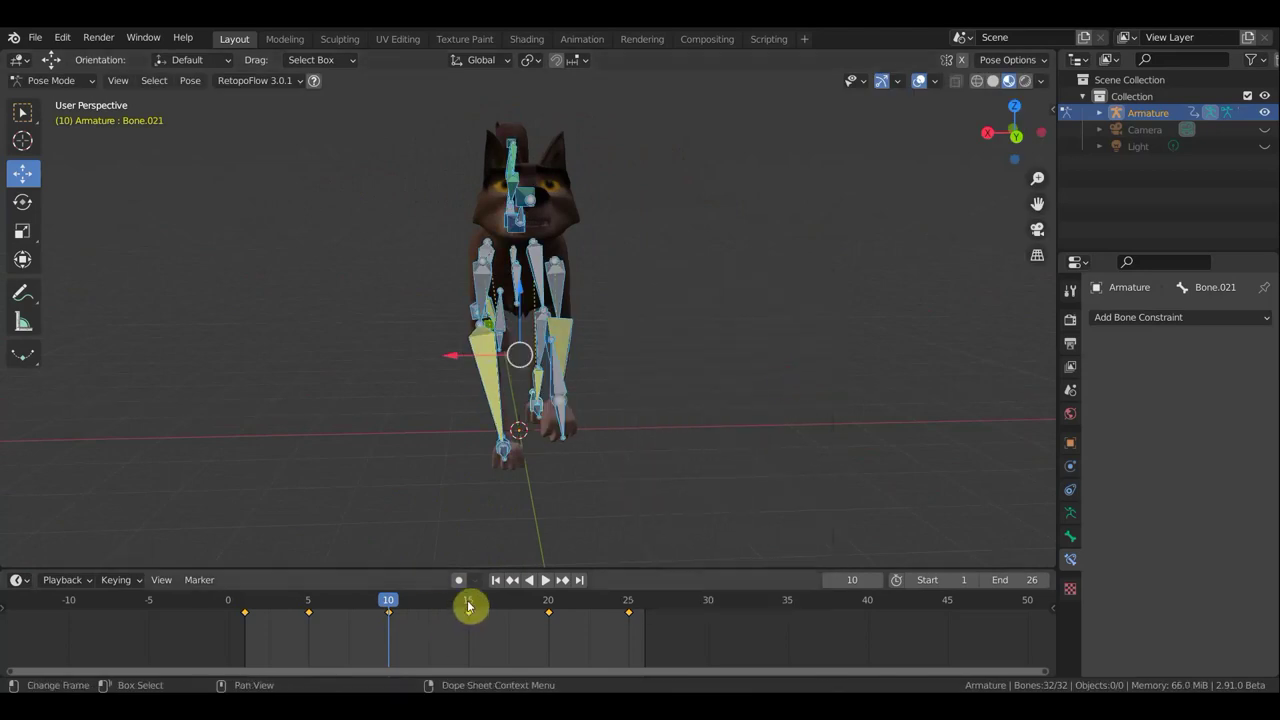
# At frame 15, select leg bone Bone.015 plus a second leg bone and shift them sideways.
pyautogui.click(468, 603)
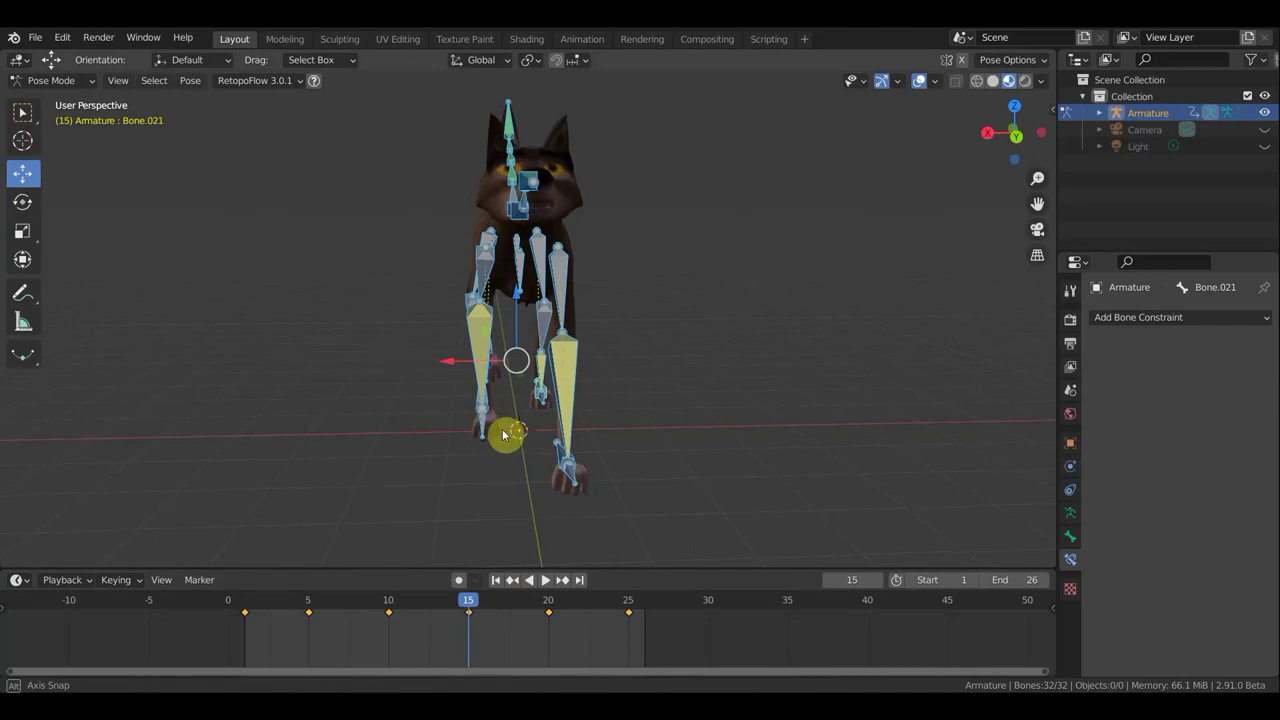
pyautogui.moveTo(510, 436); pyautogui.dragTo(473, 443, button='middle')
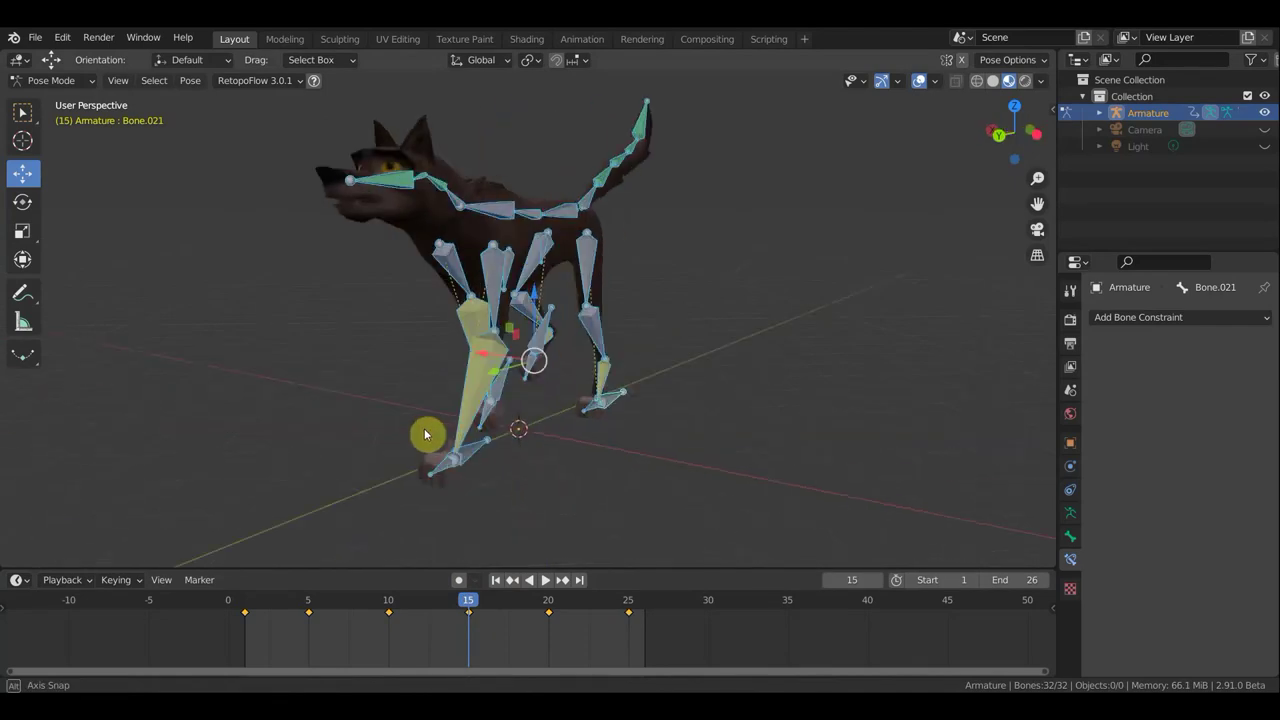
pyautogui.click(623, 400)
pyautogui.keyDown('shift'); pyautogui.click(628, 397); pyautogui.keyUp('shift')
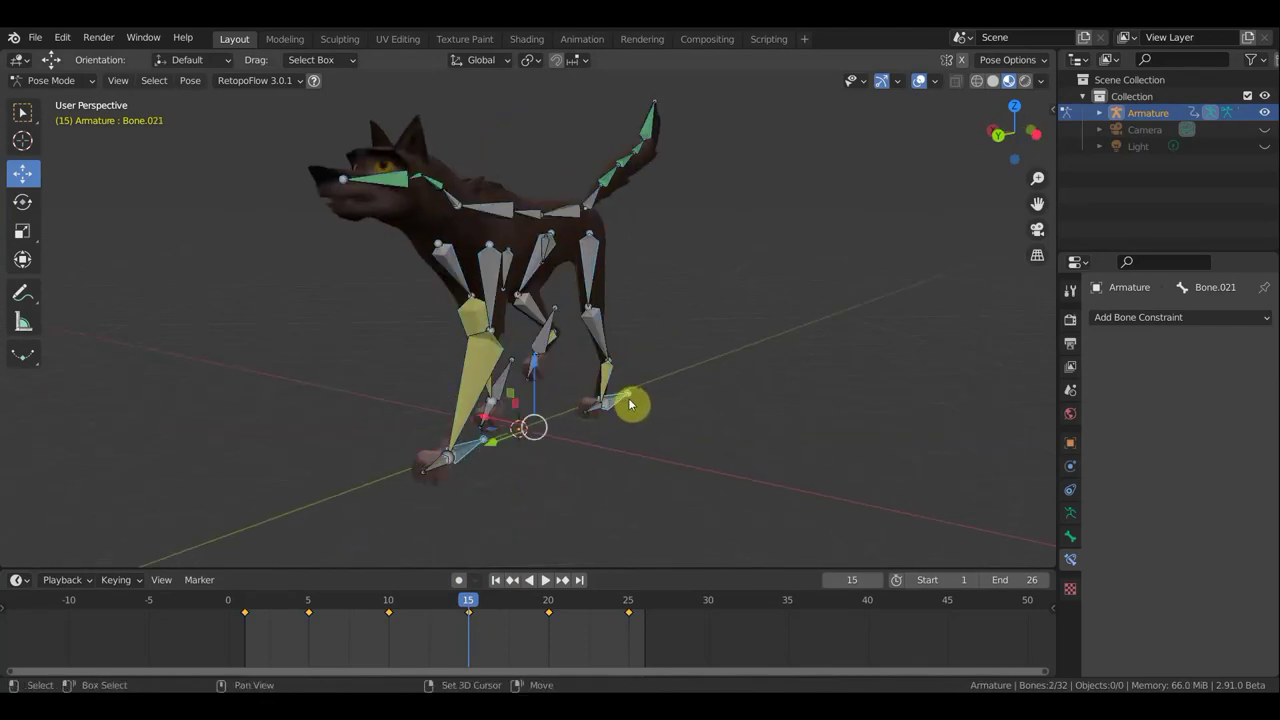
pyautogui.moveTo(628, 398); pyautogui.dragTo(706, 403, button='middle')
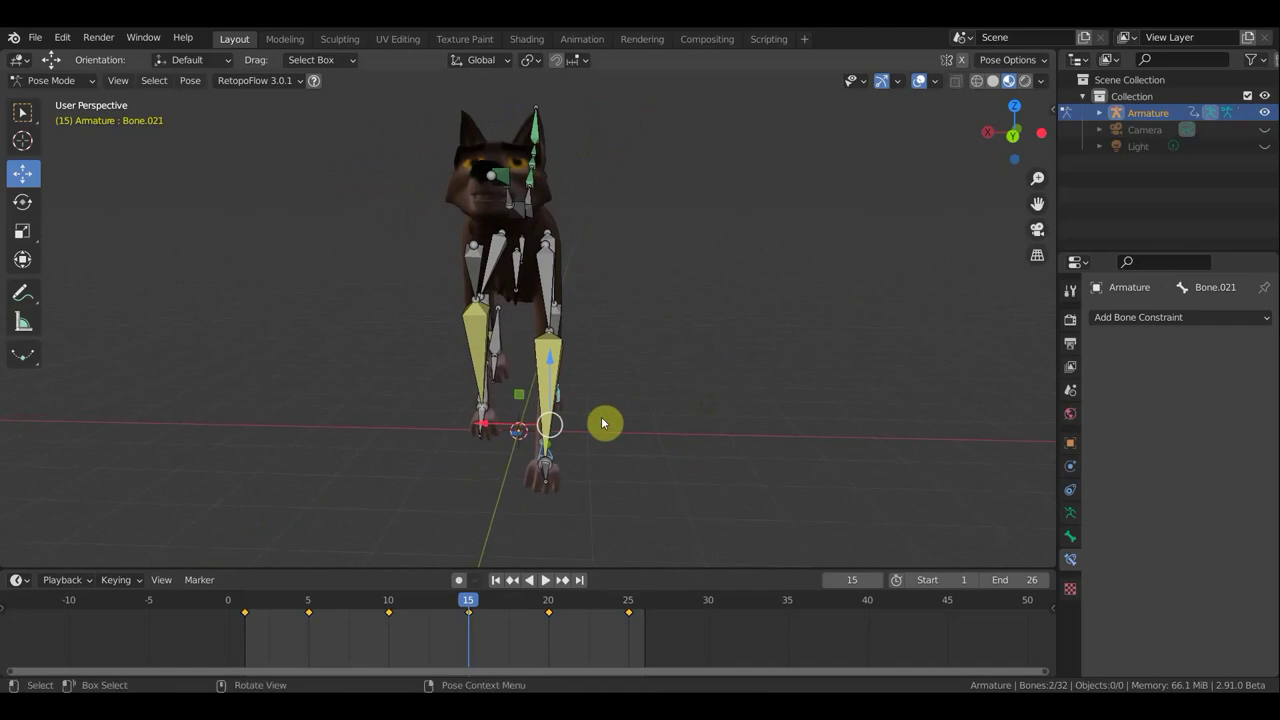
pyautogui.moveTo(486, 427); pyautogui.dragTo(500, 424)
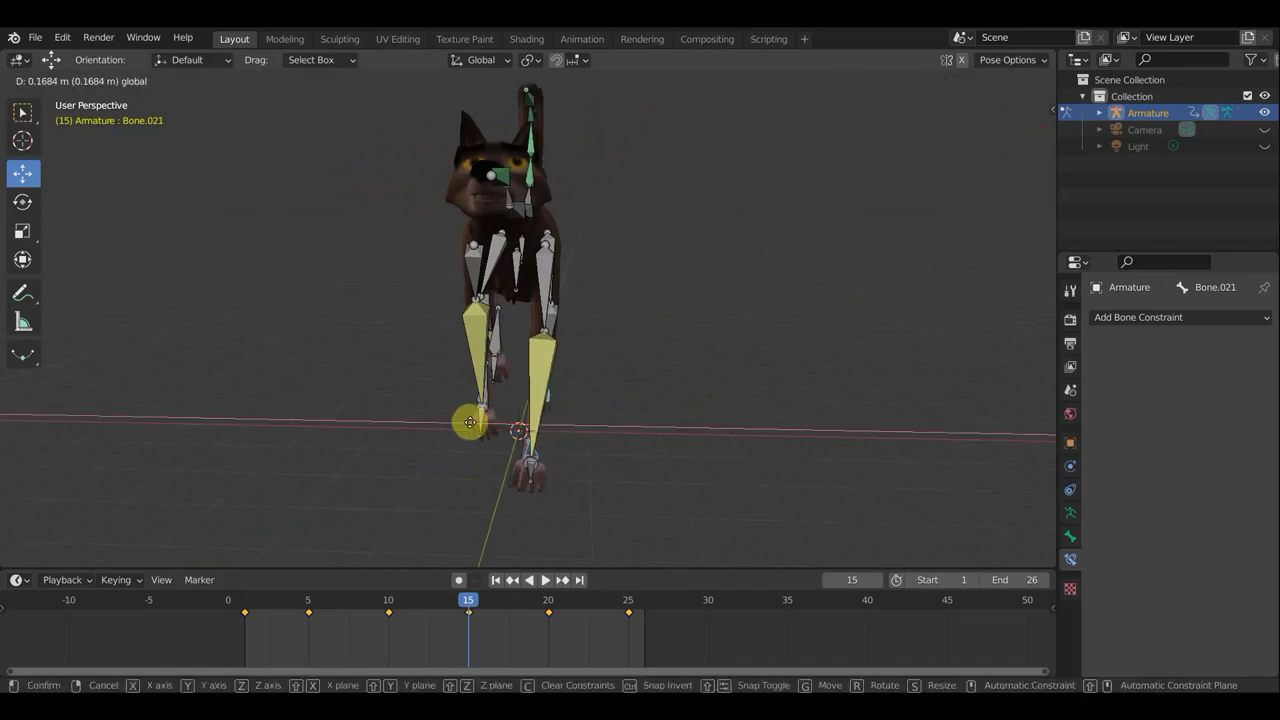
# Select hind leg bone Bone.028 with foot bone Bone.034 and move them to a new position.
pyautogui.moveTo(630, 424); pyautogui.dragTo(634, 423, button='middle')
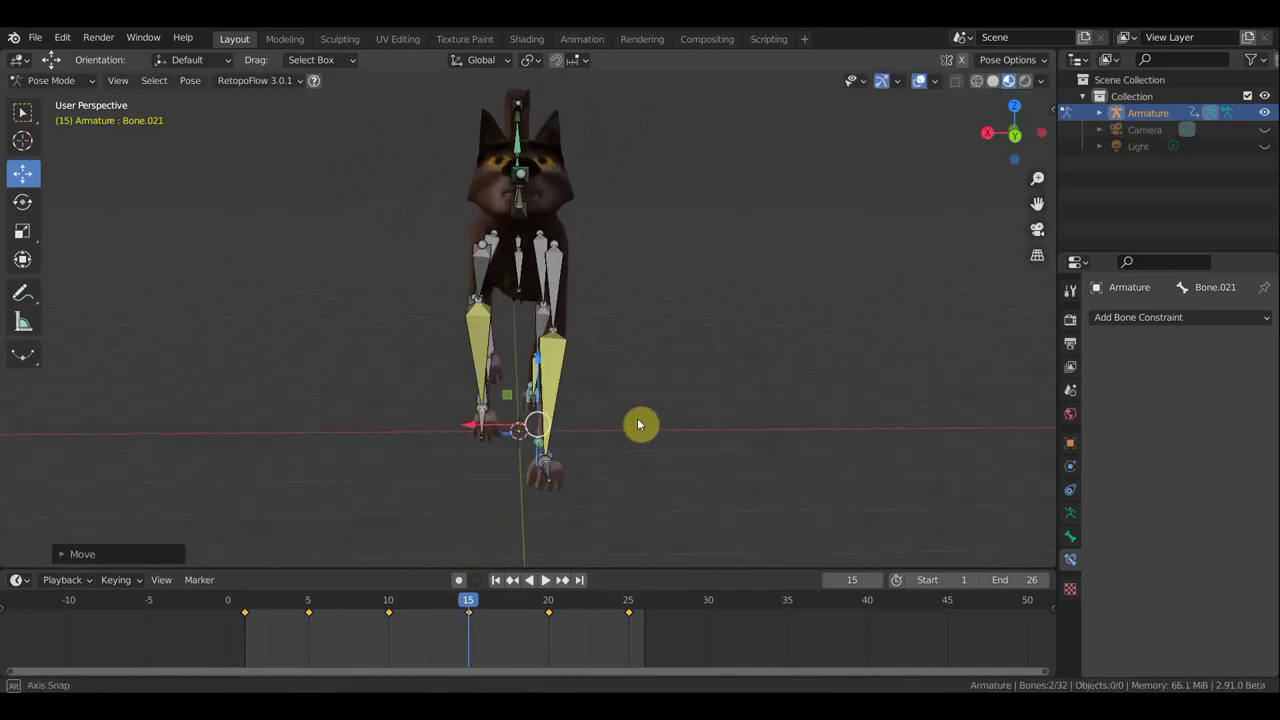
pyautogui.moveTo(623, 431); pyautogui.dragTo(680, 437, button='middle')
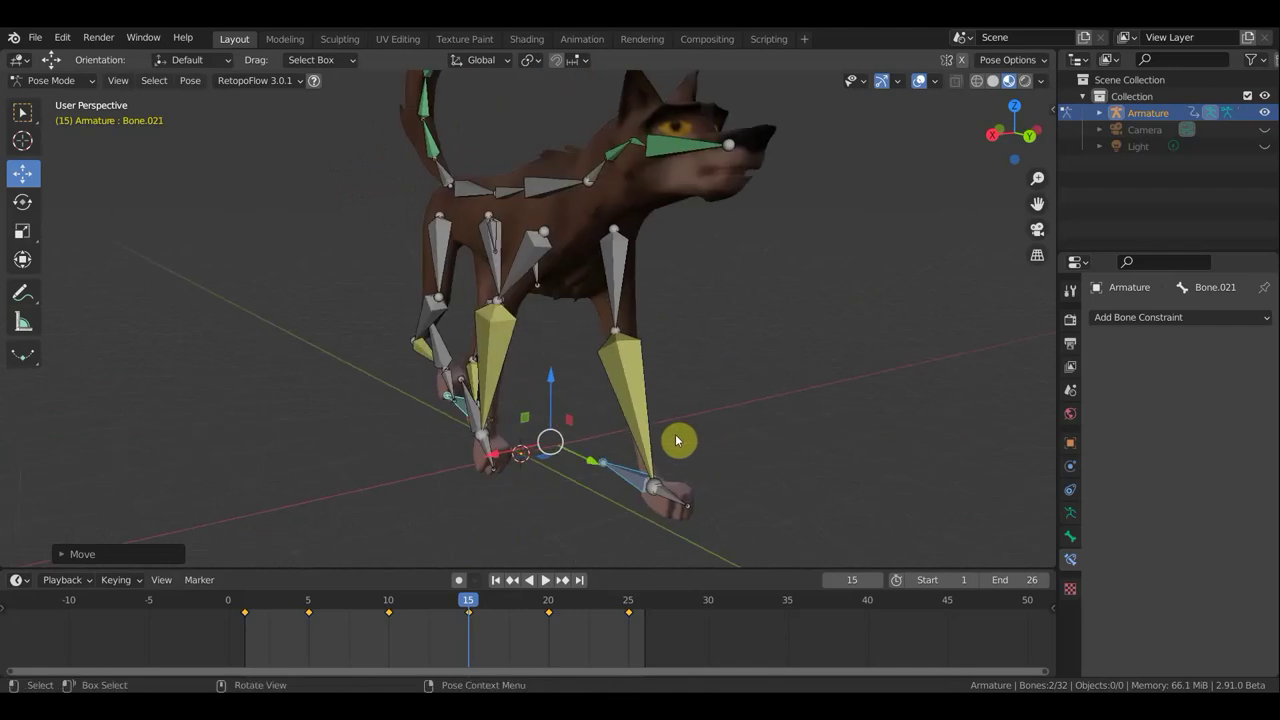
pyautogui.click(457, 377)
pyautogui.moveTo(460, 378)
pyautogui.mouseDown(button='middle')
pyautogui.moveTo(481, 364)
pyautogui.moveTo(299, 390)
pyautogui.mouseUp(button='middle')
pyautogui.keyDown('shift'); pyautogui.click(440, 398); pyautogui.keyUp('shift')
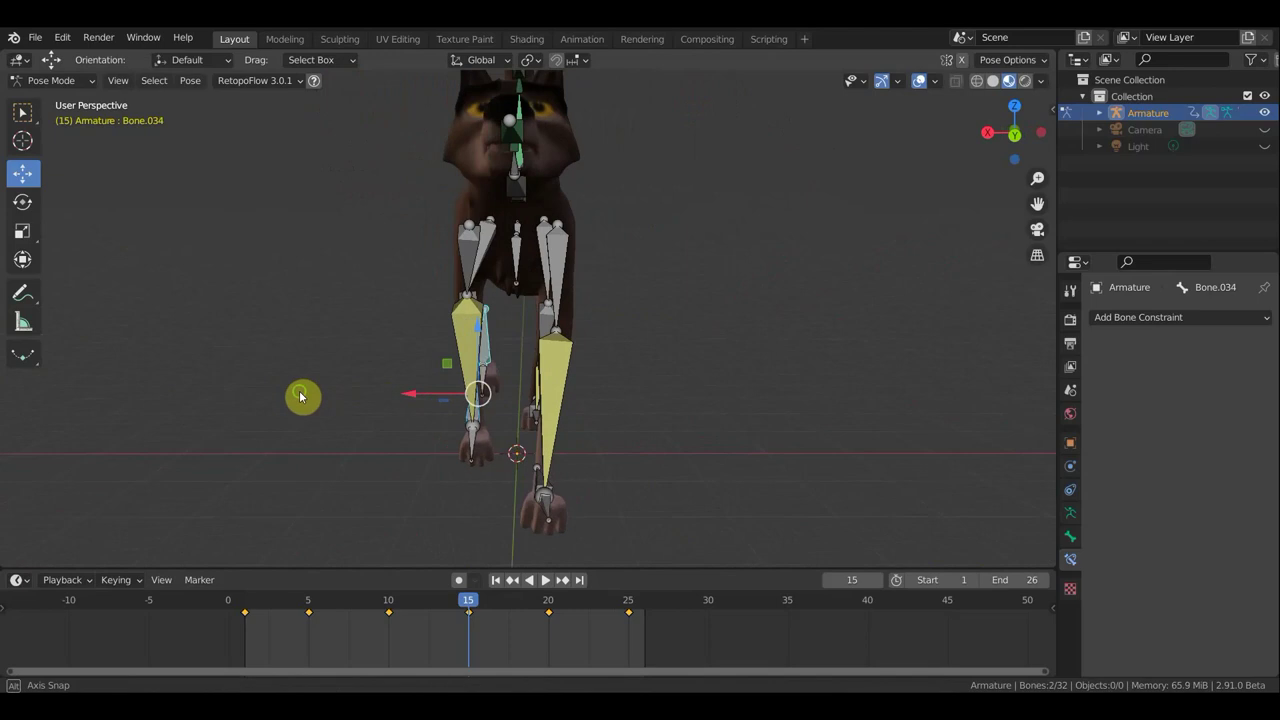
pyautogui.press('g')
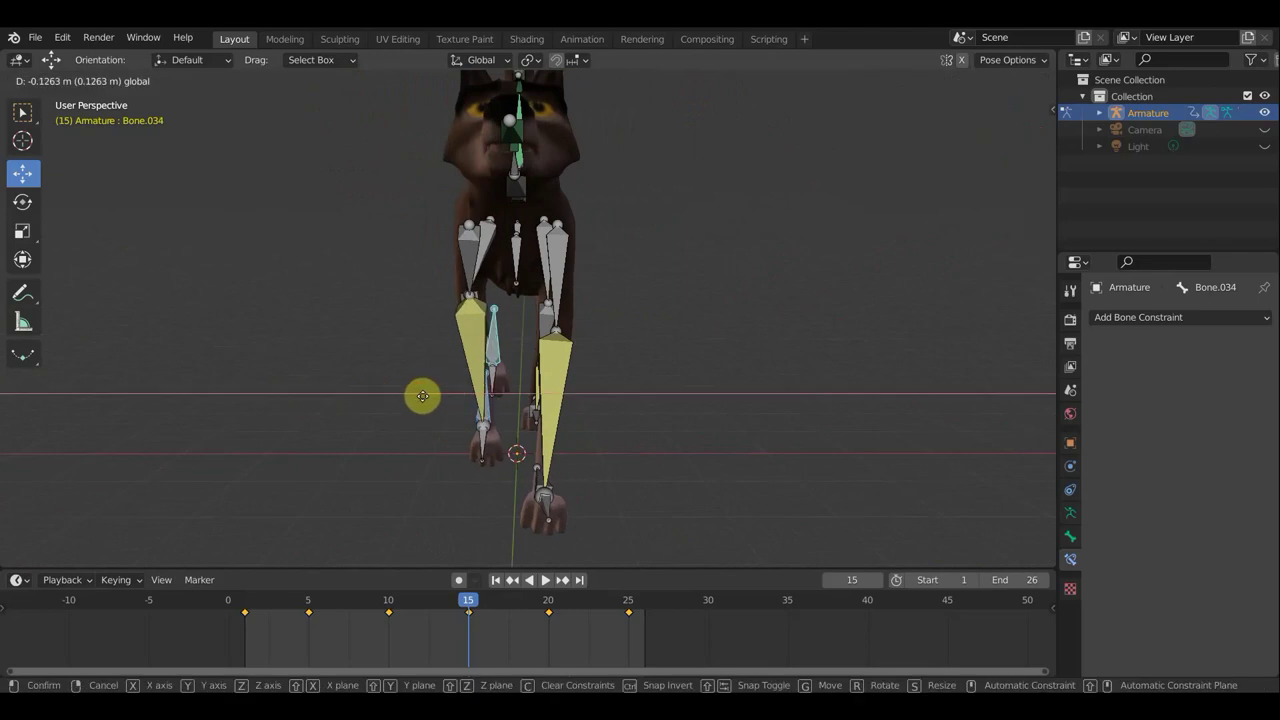
pyautogui.click(425, 402)
# Key location and rotation for every bone of the rig at frame 15.
pyautogui.press('a')
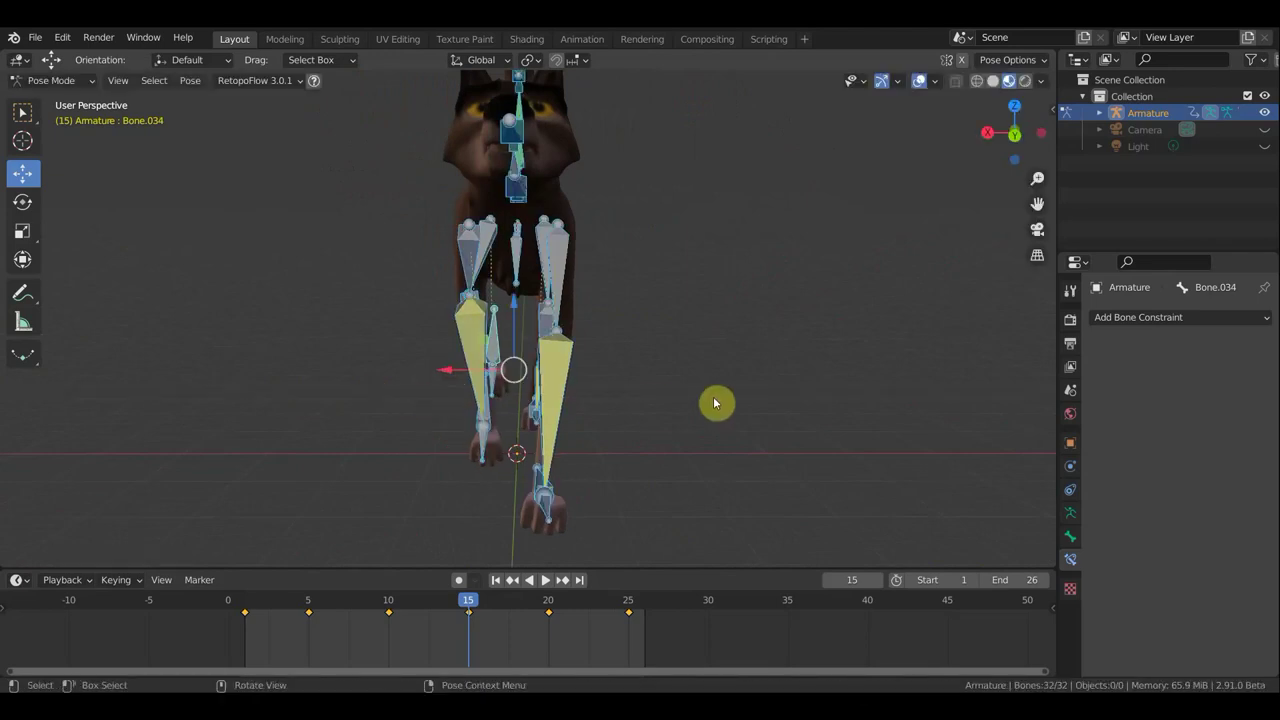
pyautogui.press('i')
pyautogui.click(714, 401)
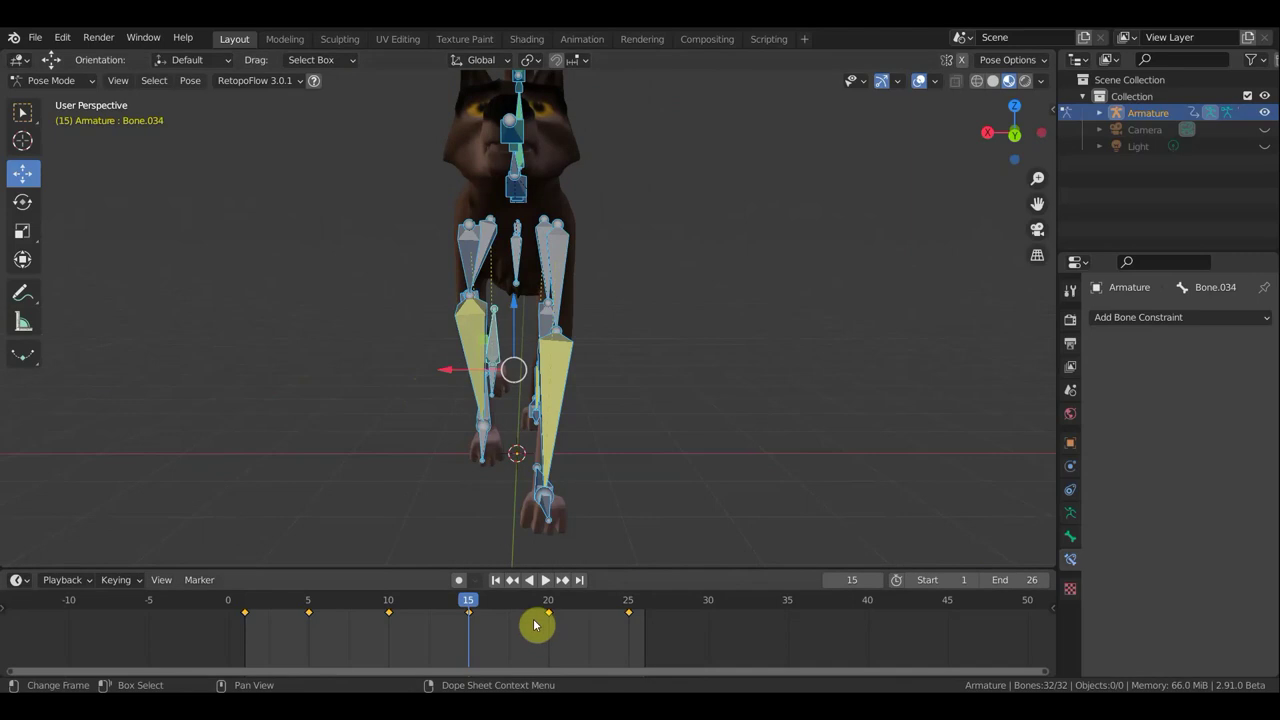
pyautogui.scroll(-2, 623, 411)
# At frame 20, select bones Bone.015 and Bone.021 and shift them left.
pyautogui.click(552, 604)
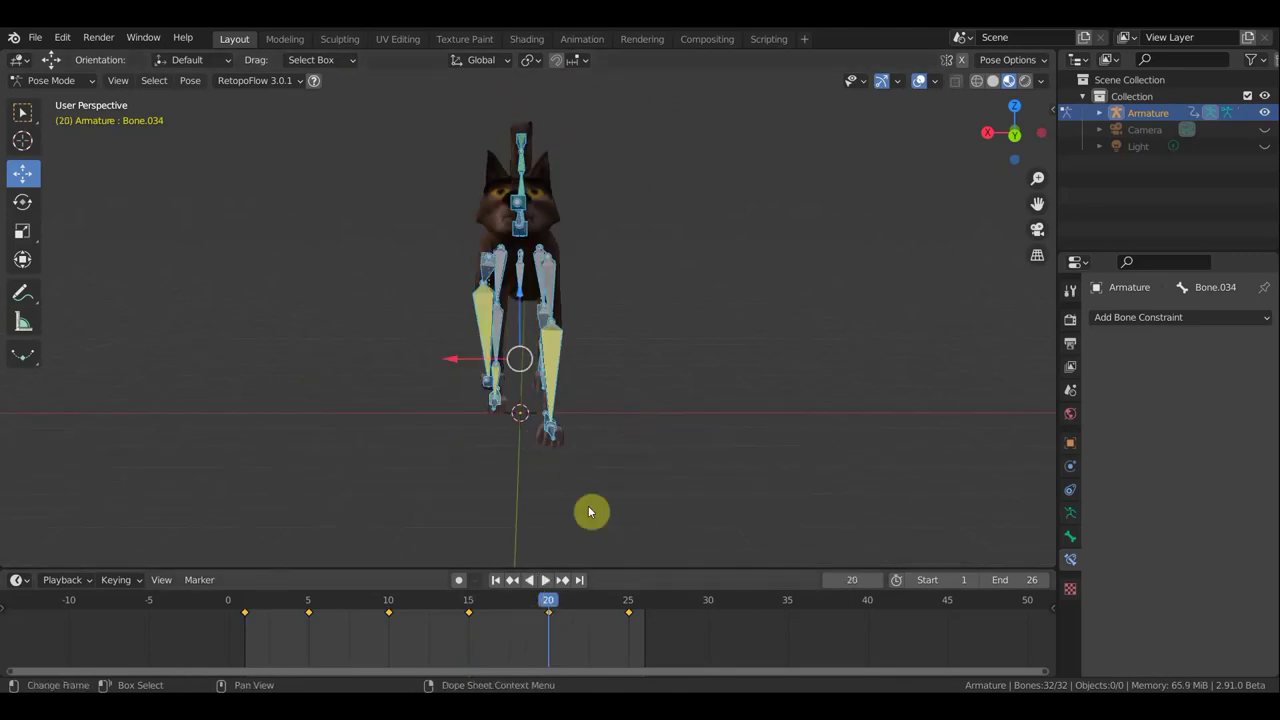
pyautogui.scroll(5, 549, 443)
pyautogui.moveTo(557, 443)
pyautogui.mouseDown(button='middle')
pyautogui.moveTo(429, 457)
pyautogui.moveTo(462, 484)
pyautogui.mouseUp(button='middle')
pyautogui.click(474, 474)
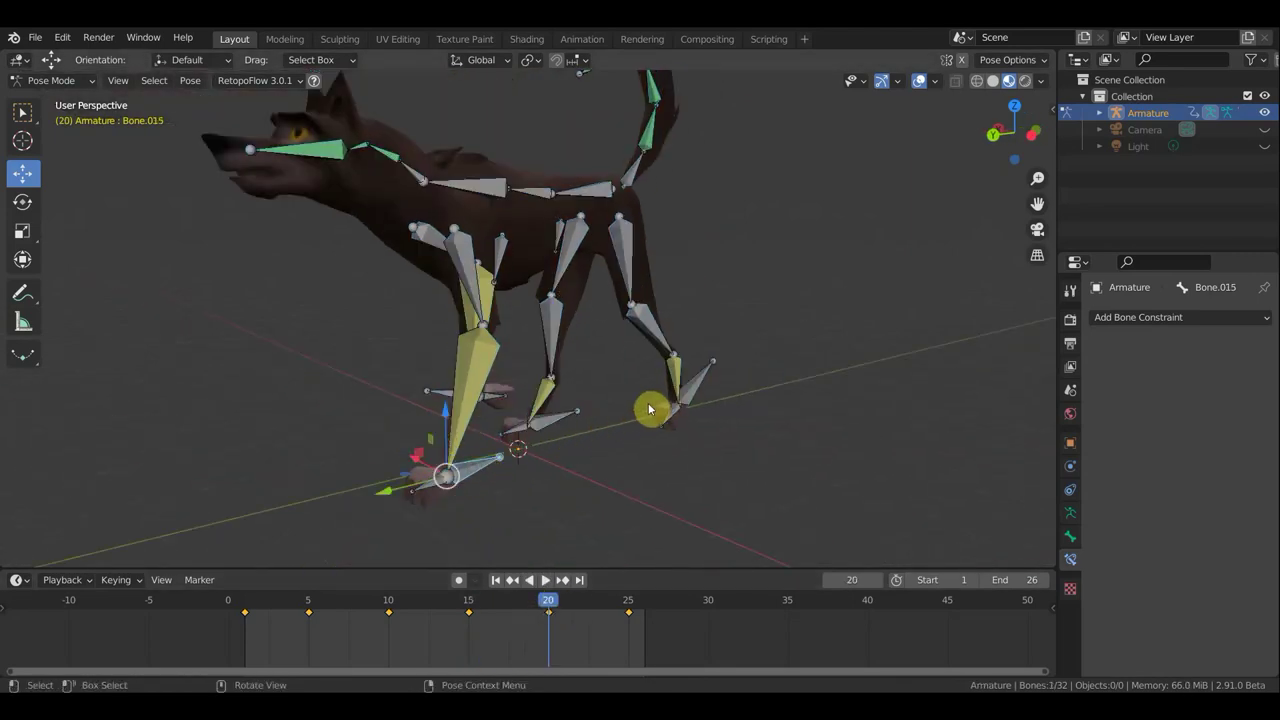
pyautogui.keyDown('shift'); pyautogui.click(697, 388); pyautogui.keyUp('shift')
pyautogui.moveTo(543, 477)
pyautogui.mouseDown(button='middle')
pyautogui.moveTo(671, 489)
pyautogui.moveTo(673, 473)
pyautogui.mouseUp(button='middle')
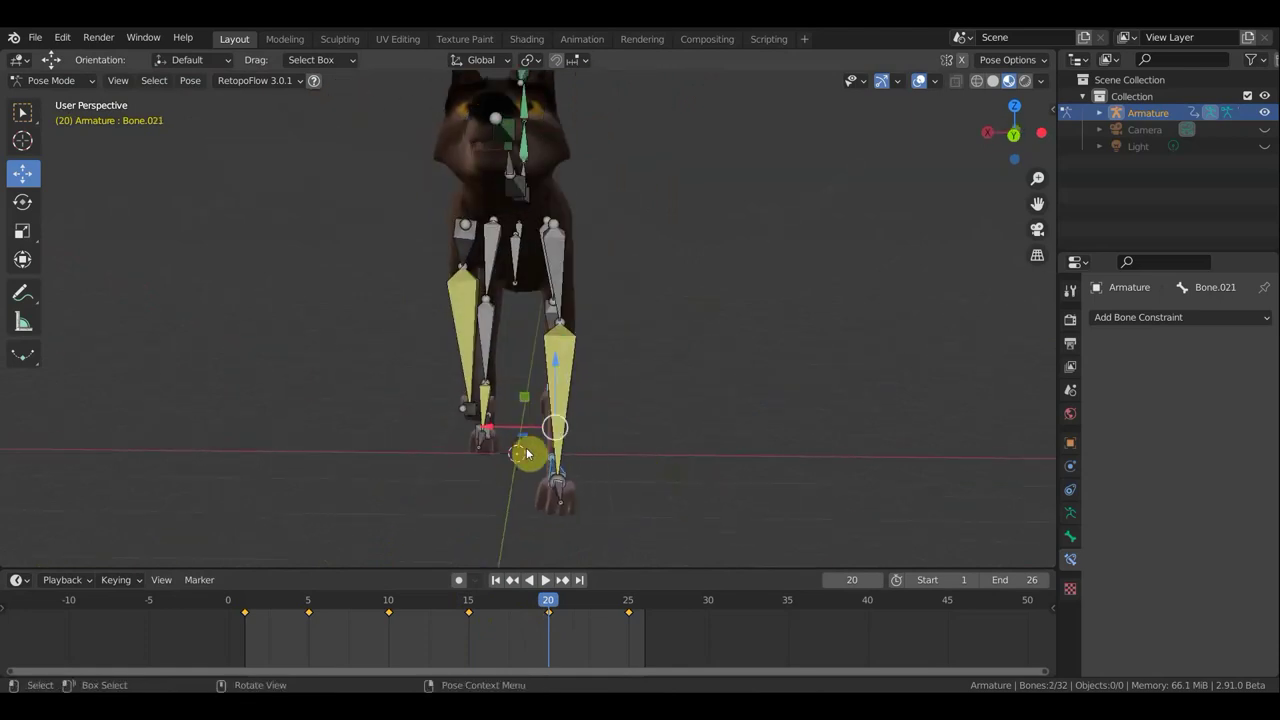
pyautogui.press('g')
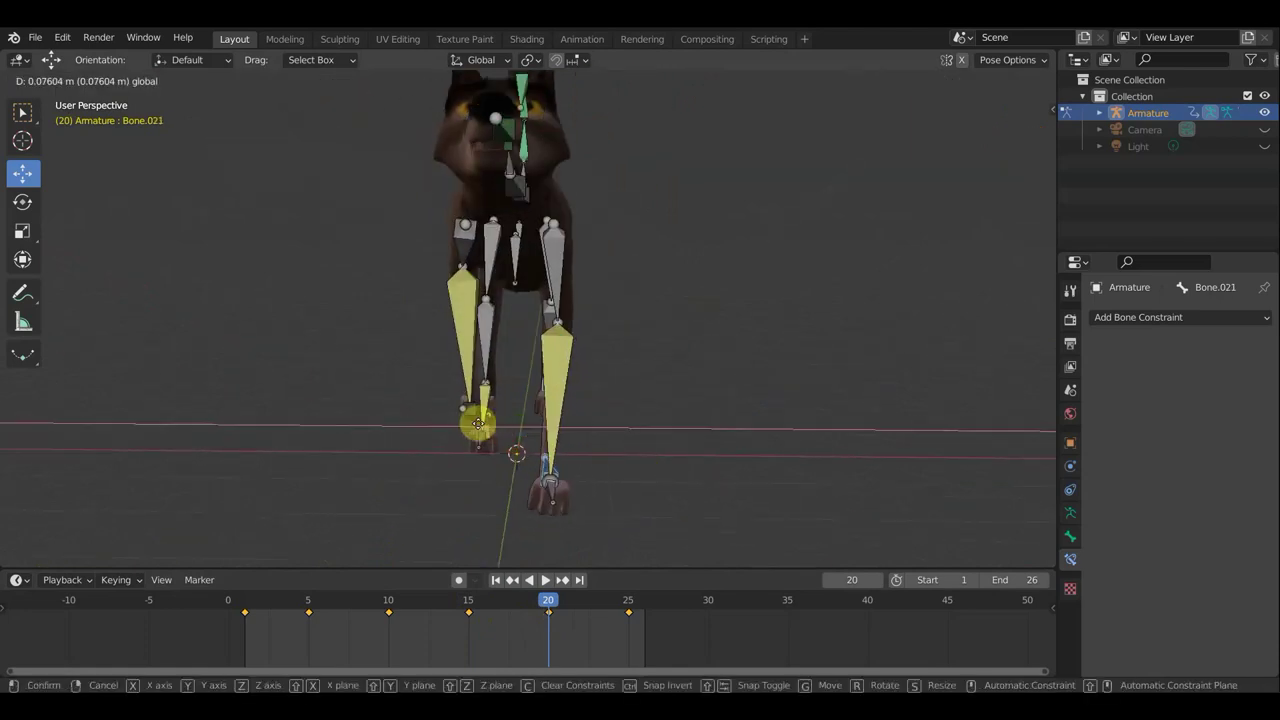
pyautogui.click(475, 430)
# Keep the Bone.015/Bone.021 selection and slide those leg bones further along X.
pyautogui.moveTo(586, 429)
pyautogui.mouseDown(button='middle')
pyautogui.moveTo(714, 434)
pyautogui.moveTo(650, 420)
pyautogui.mouseUp(button='middle')
pyautogui.click(397, 387)
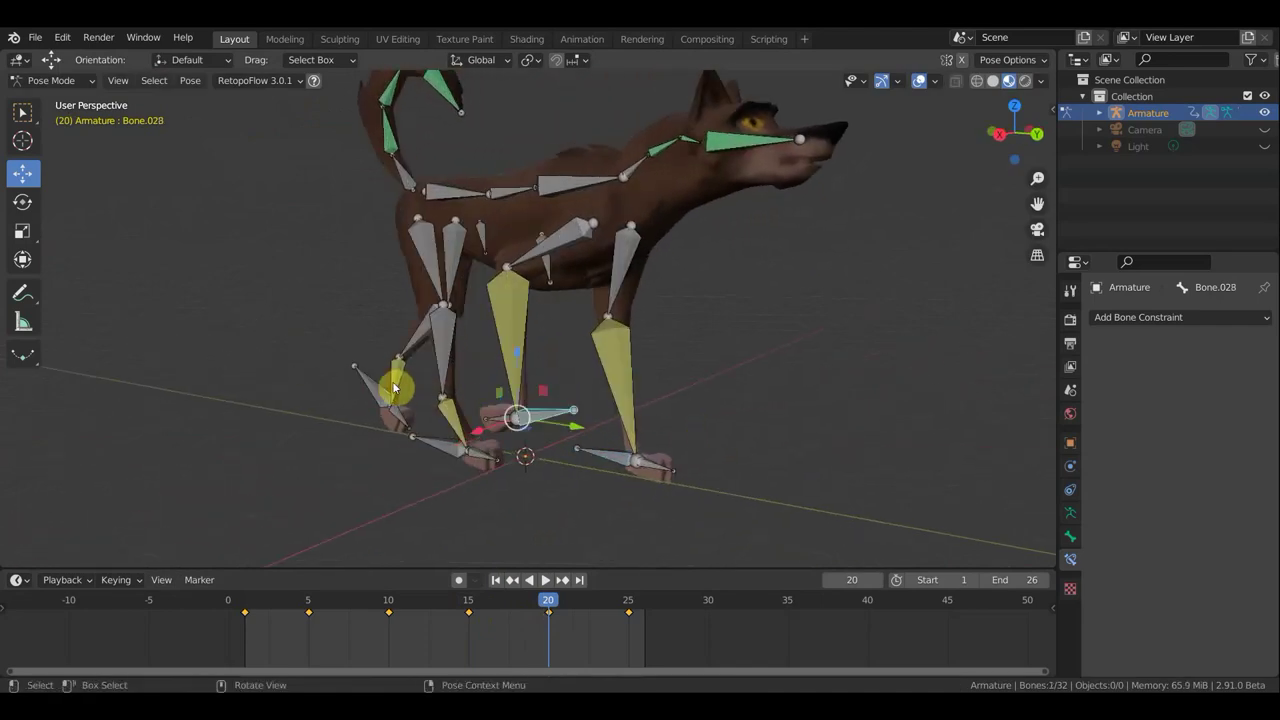
pyautogui.hotkey('ctrl', 'z')
pyautogui.moveTo(713, 463); pyautogui.dragTo(524, 457, button='middle')
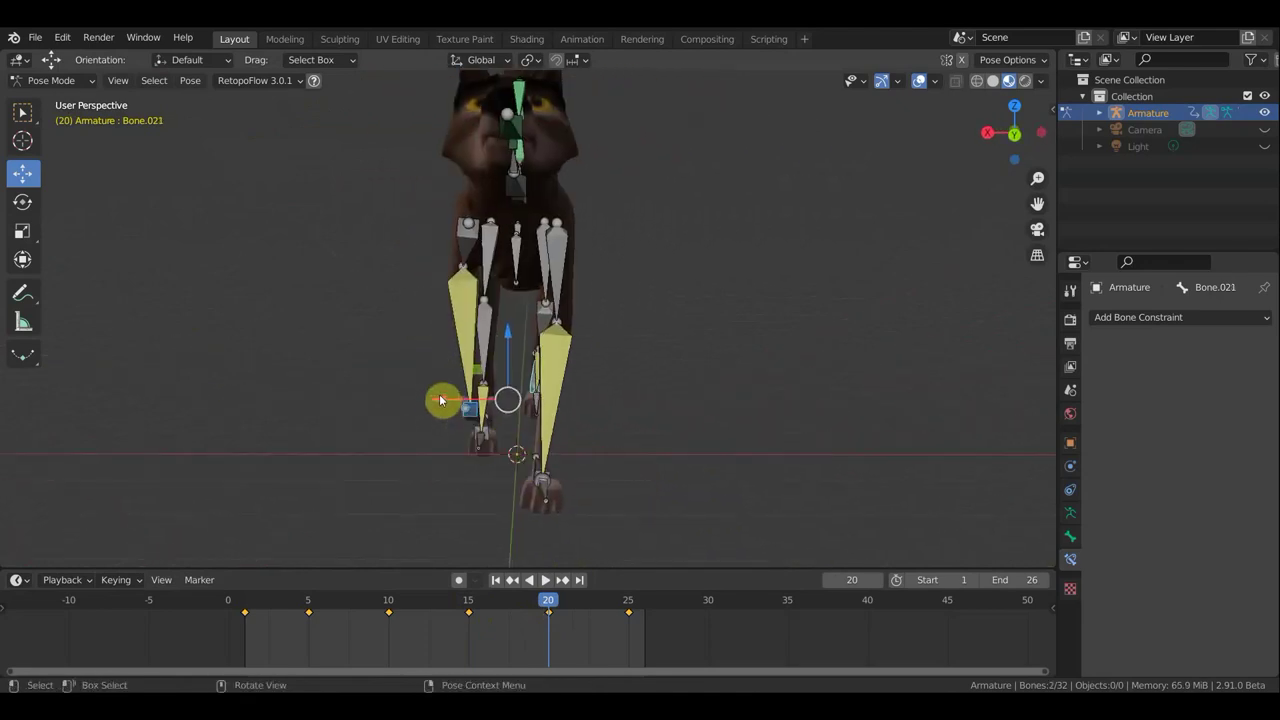
pyautogui.moveTo(446, 401); pyautogui.dragTo(448, 406)
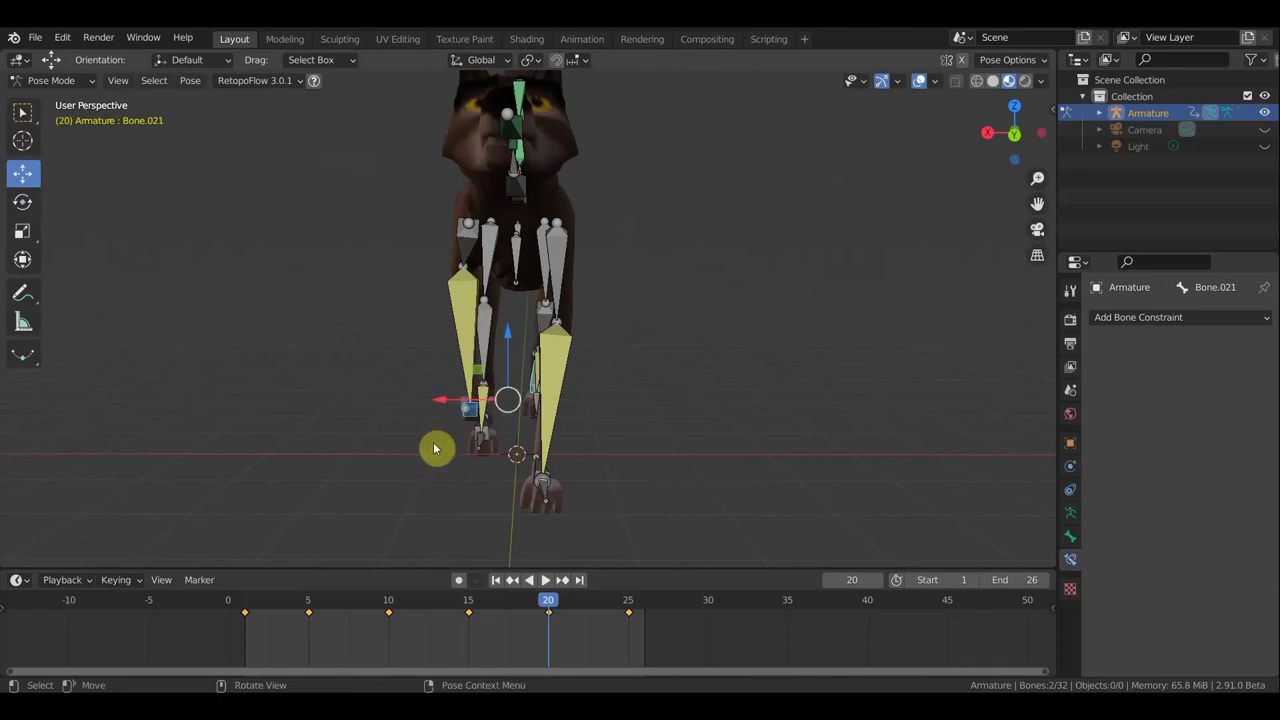
# Include the hind foot bone in the selection and move the bones along the X axis.
pyautogui.moveTo(551, 471)
pyautogui.mouseDown(button='middle')
pyautogui.moveTo(671, 477)
pyautogui.moveTo(616, 465)
pyautogui.mouseUp(button='middle')
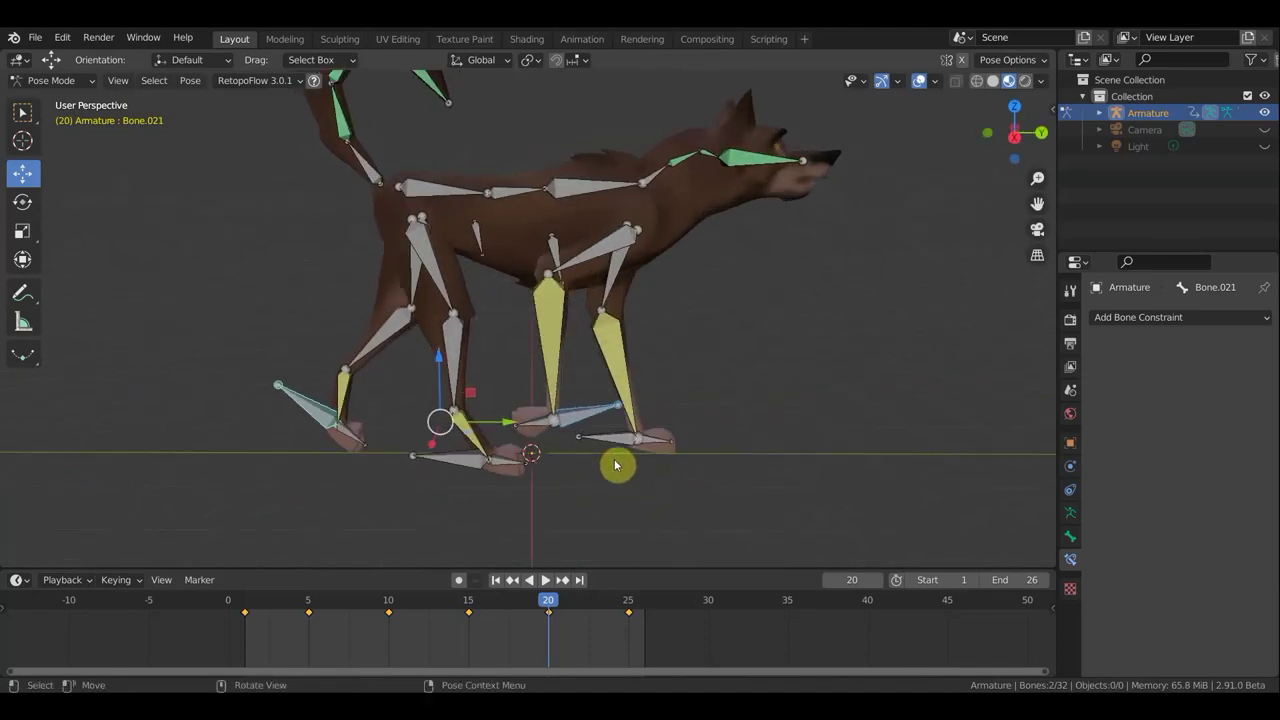
pyautogui.keyDown('shift'); pyautogui.click(317, 419); pyautogui.keyUp('shift')
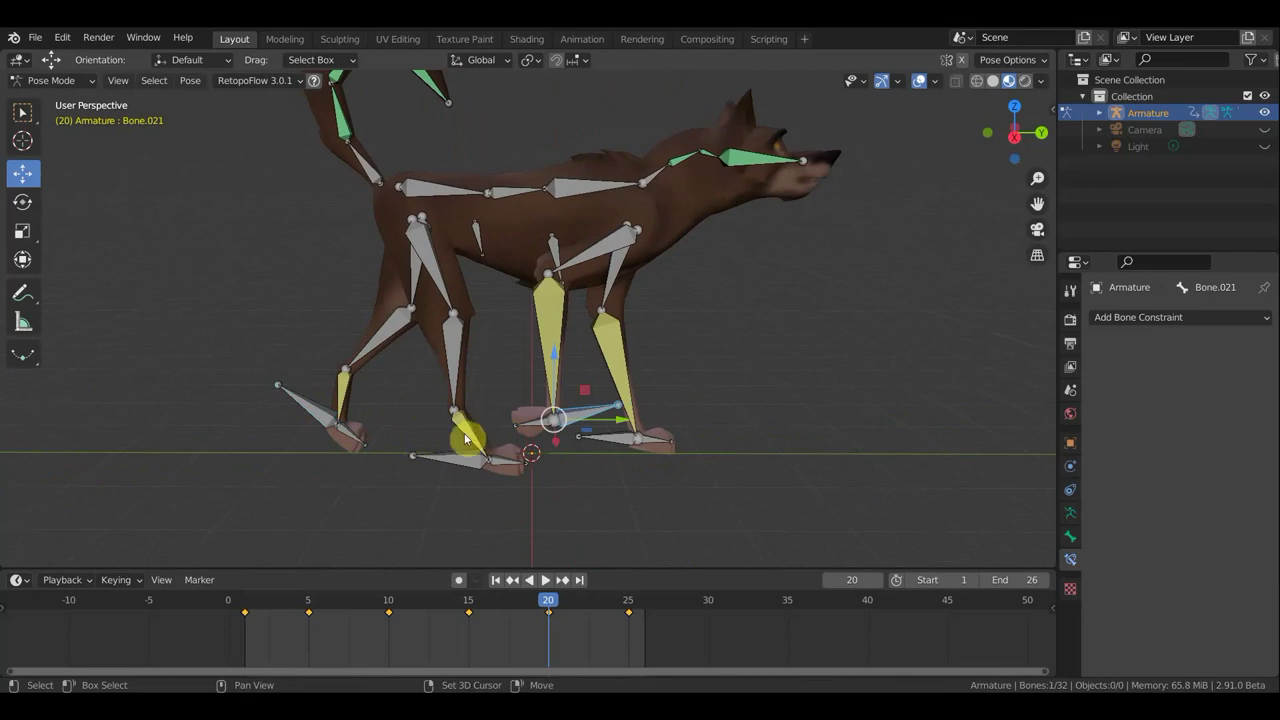
pyautogui.keyDown('shift'); pyautogui.click(468, 466); pyautogui.keyUp('shift')
pyautogui.moveTo(606, 466); pyautogui.dragTo(433, 422, button='middle')
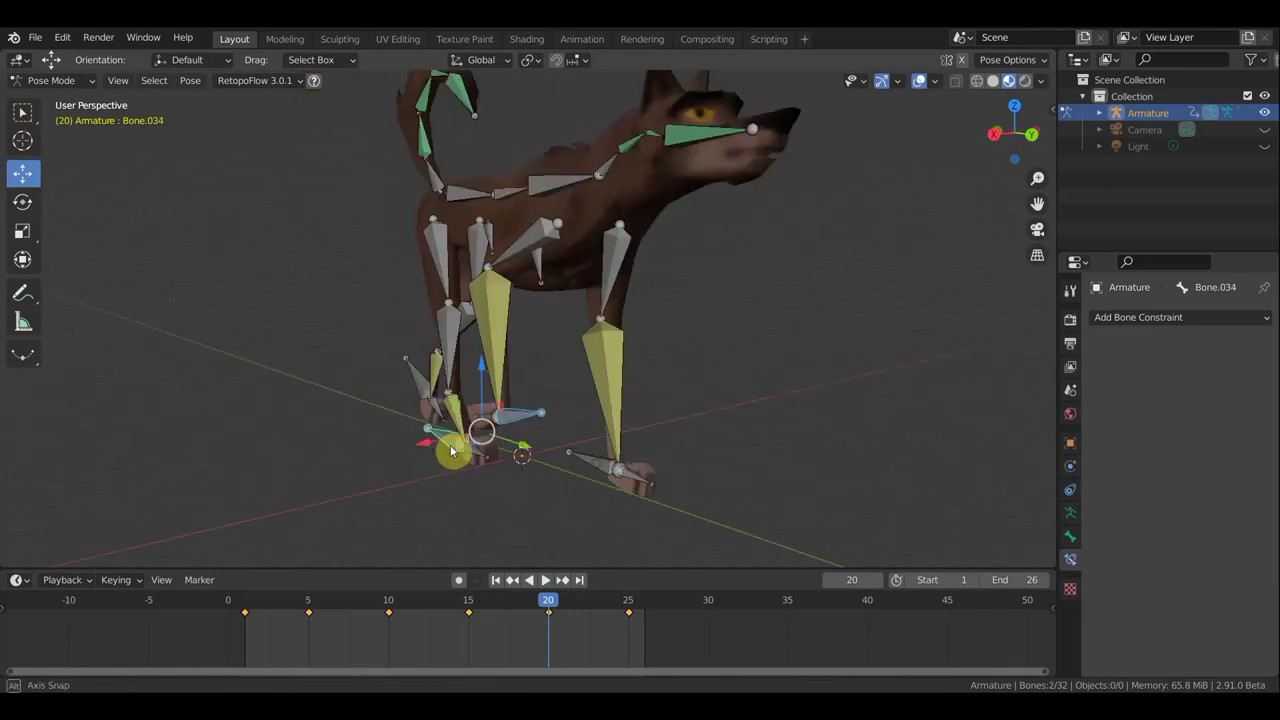
pyautogui.moveTo(418, 424); pyautogui.dragTo(430, 424)
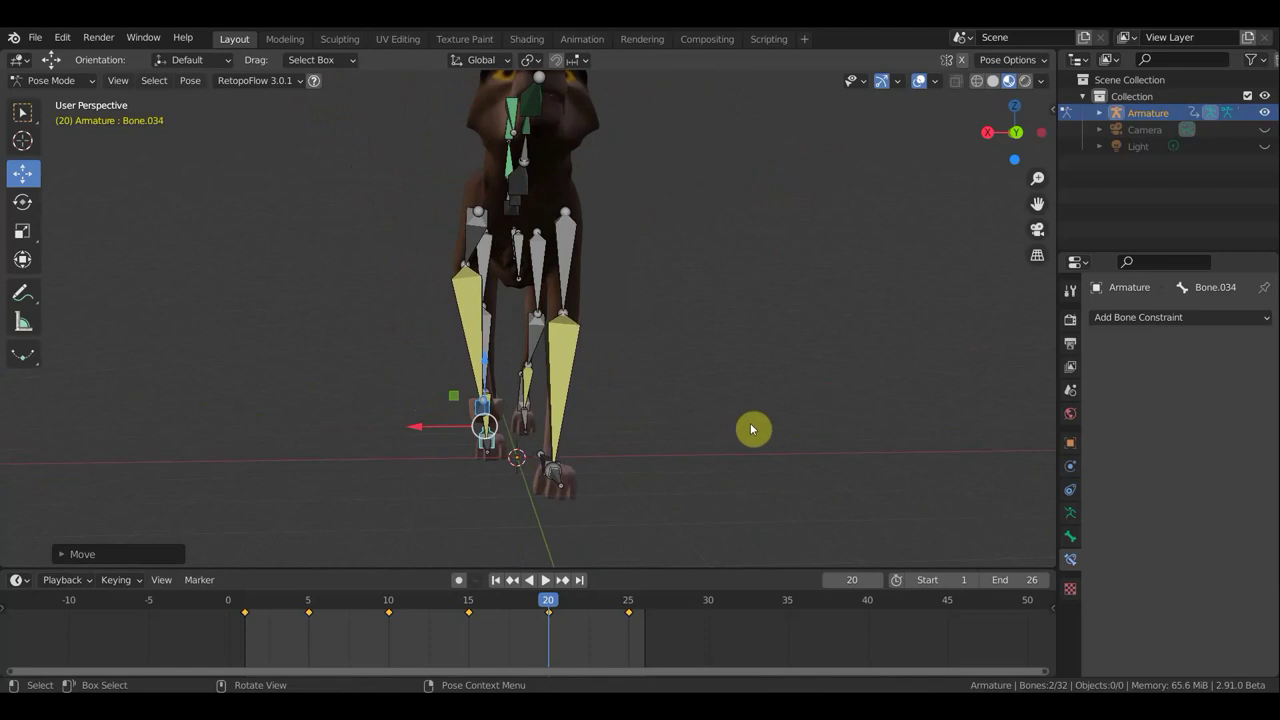
# Key location and rotation for all bones at frame 20.
pyautogui.press('a')
pyautogui.press('i')
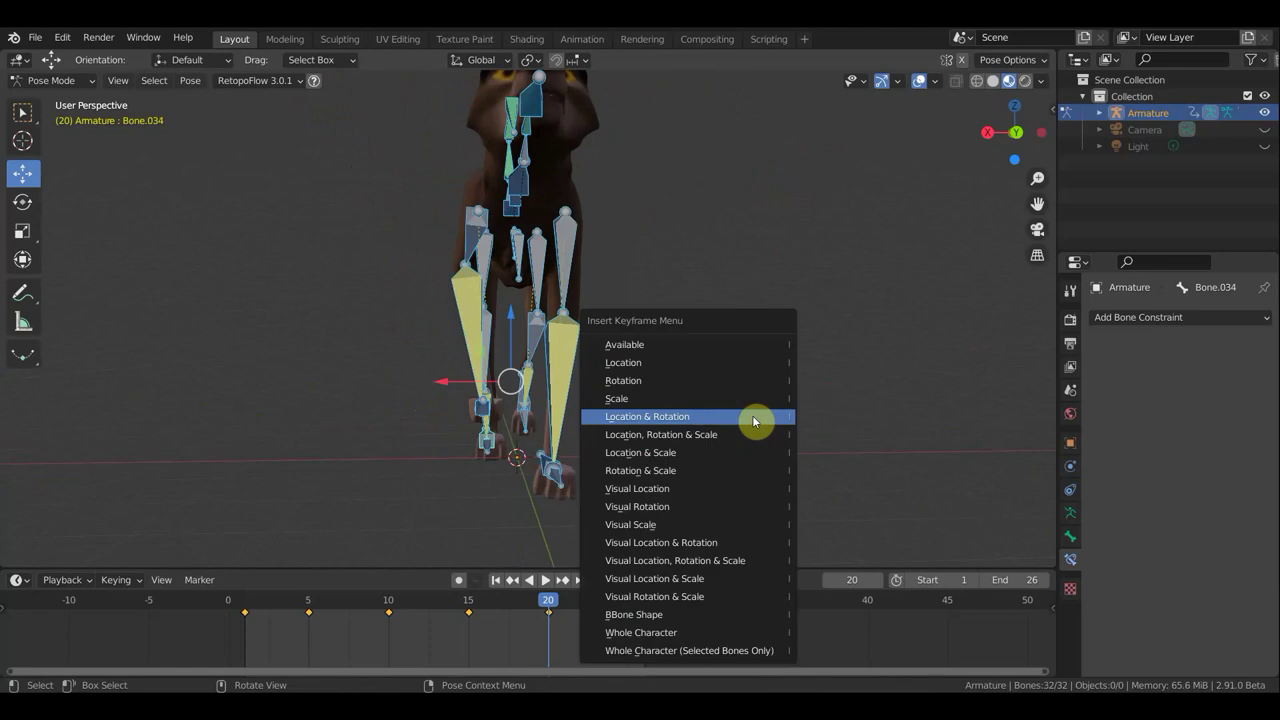
pyautogui.click(753, 418)
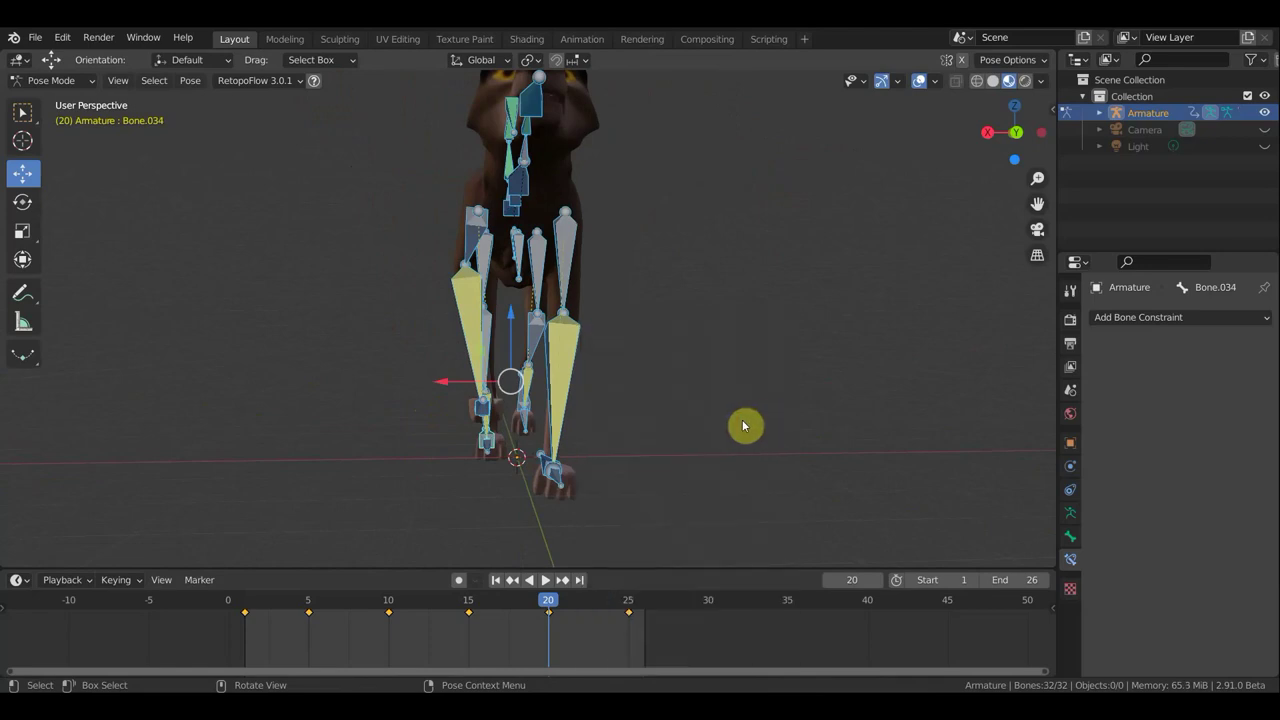
# At frame 25, move rear leg bone Bone.028 and foot bone Bone.034 into the next pose.
pyautogui.click(628, 601)
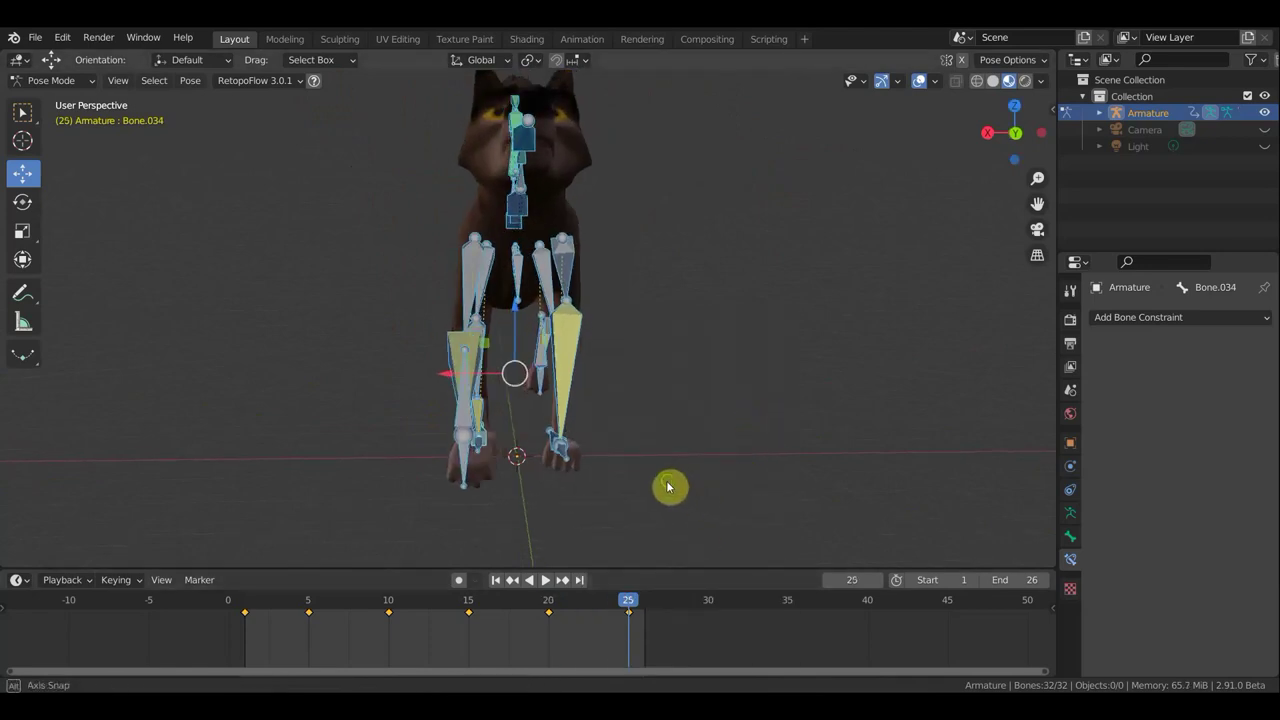
pyautogui.hotkey('alt', 'r')
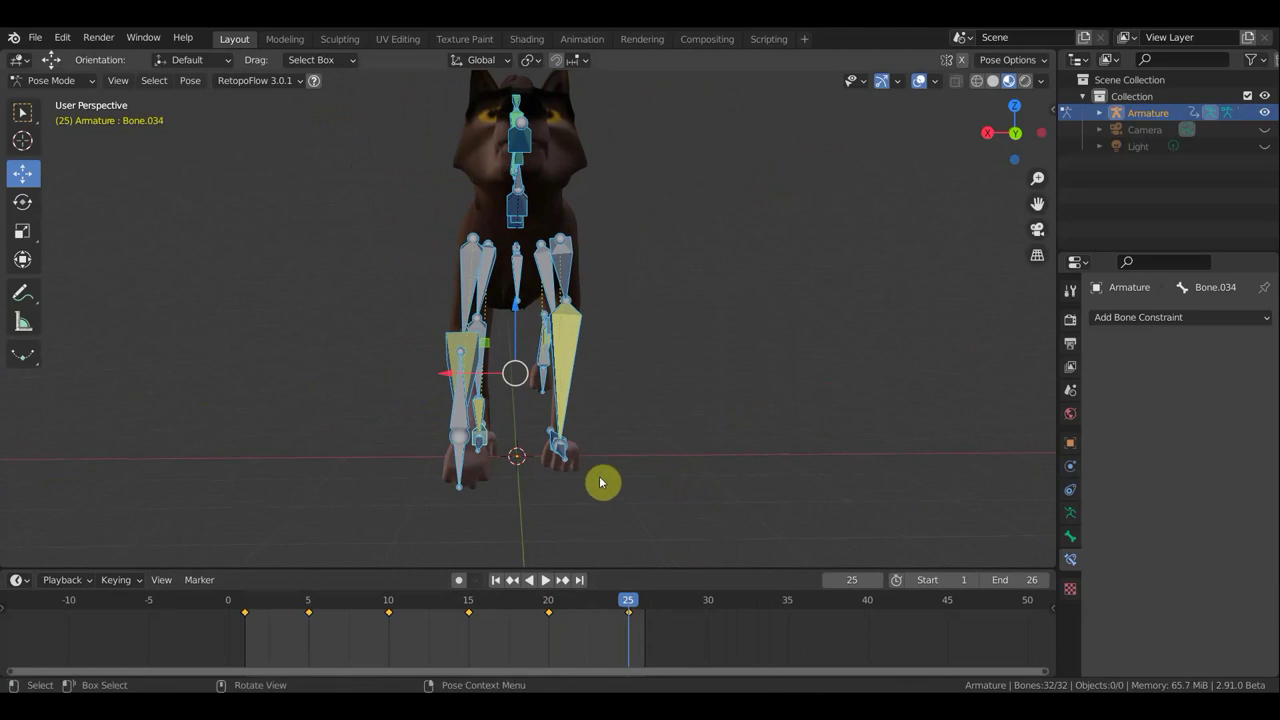
pyautogui.moveTo(593, 466); pyautogui.dragTo(711, 474, button='middle')
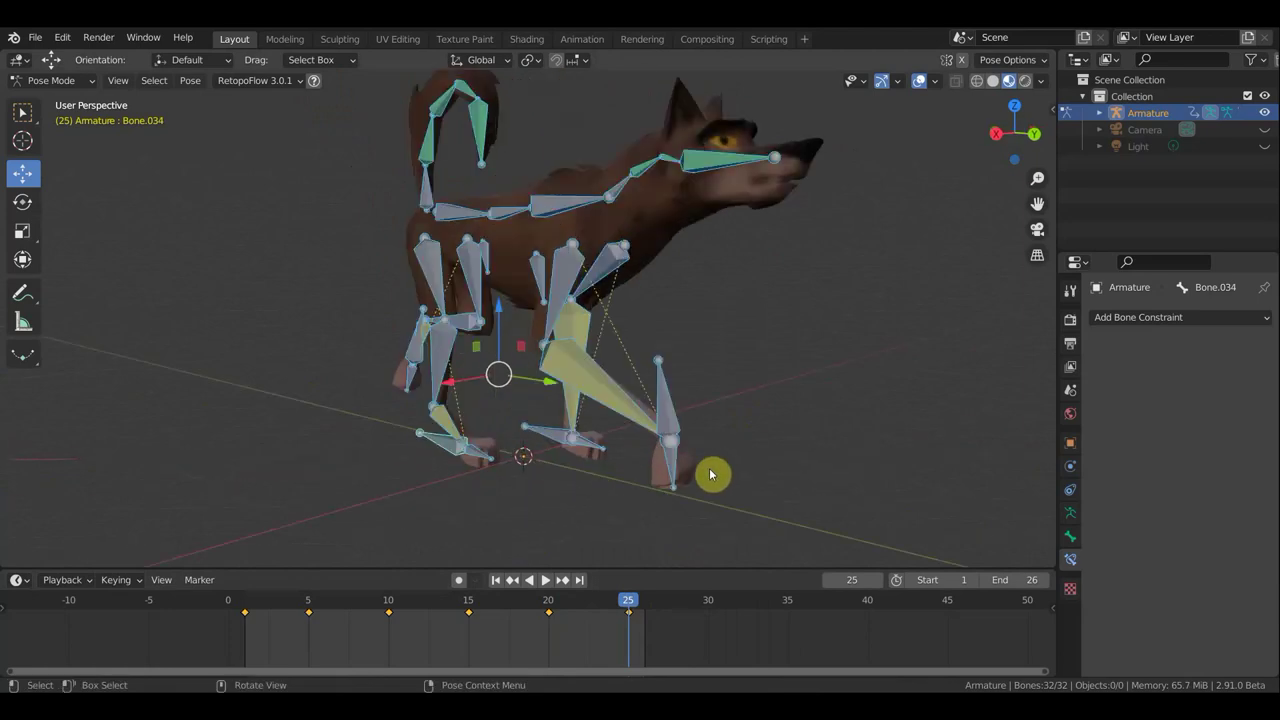
pyautogui.click(668, 402)
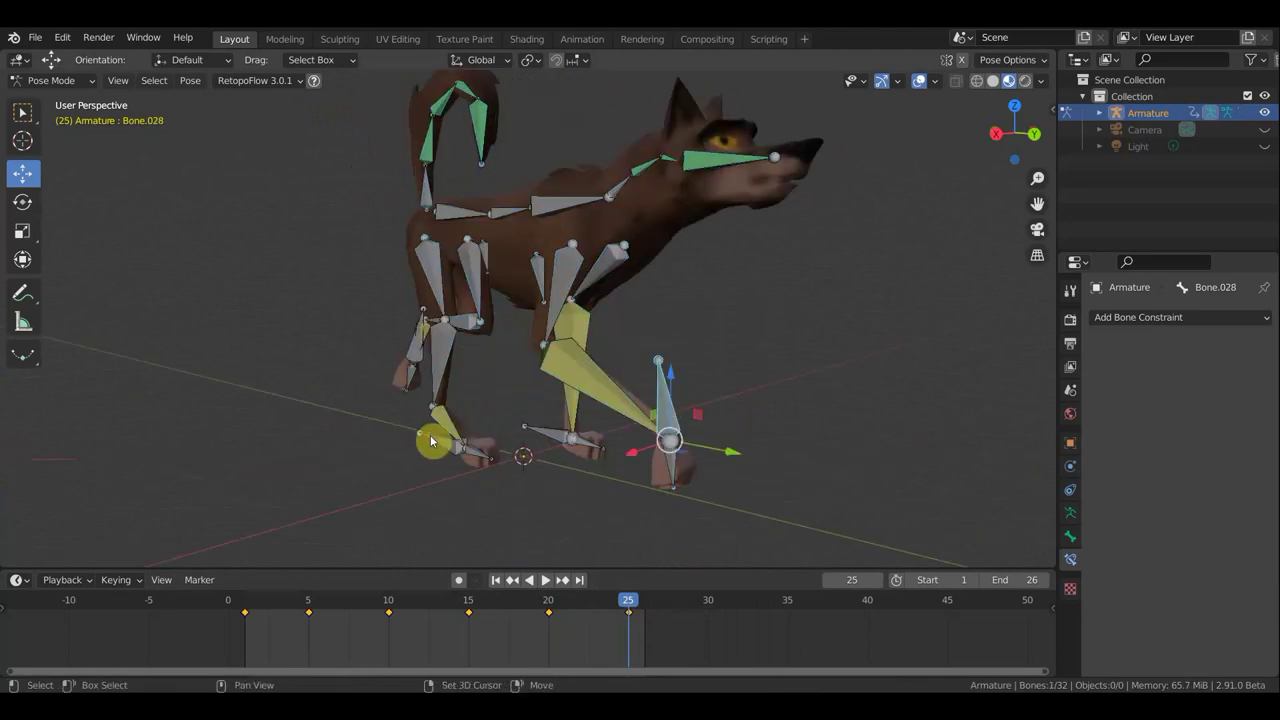
pyautogui.keyDown('shift'); pyautogui.click(543, 449); pyautogui.keyUp('shift')
pyautogui.moveTo(543, 449)
pyautogui.mouseDown(button='middle')
pyautogui.moveTo(680, 457)
pyautogui.moveTo(537, 462)
pyautogui.moveTo(463, 440)
pyautogui.mouseUp(button='middle')
pyautogui.moveTo(463, 440); pyautogui.dragTo(426, 439)
# Shift front bones Bone.015 and Bone.021 sideways to a new position.
pyautogui.moveTo(641, 453)
pyautogui.mouseDown(button='middle')
pyautogui.moveTo(543, 466)
pyautogui.moveTo(562, 444)
pyautogui.mouseUp(button='middle')
pyautogui.click(557, 441)
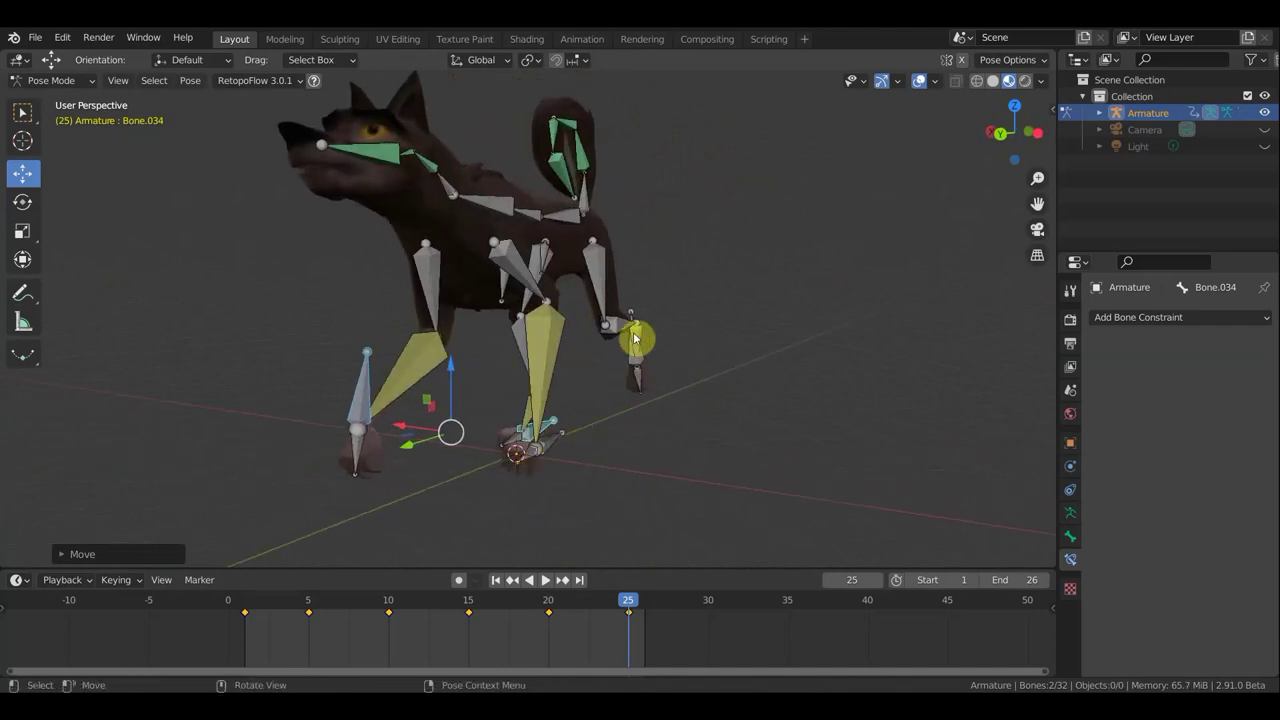
pyautogui.keyDown('shift'); pyautogui.click(637, 372); pyautogui.keyUp('shift')
pyautogui.moveTo(634, 394)
pyautogui.mouseDown(button='middle')
pyautogui.moveTo(701, 386)
pyautogui.moveTo(682, 390)
pyautogui.mouseUp(button='middle')
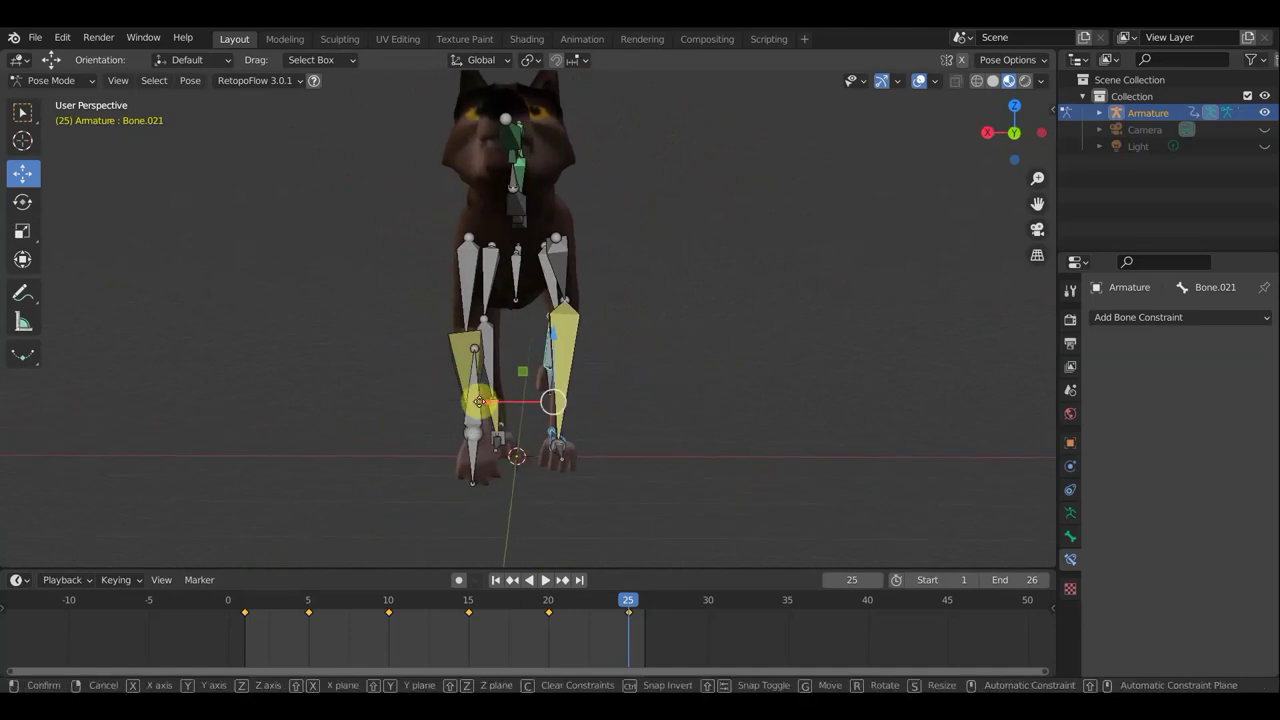
pyautogui.moveTo(486, 406); pyautogui.dragTo(478, 402)
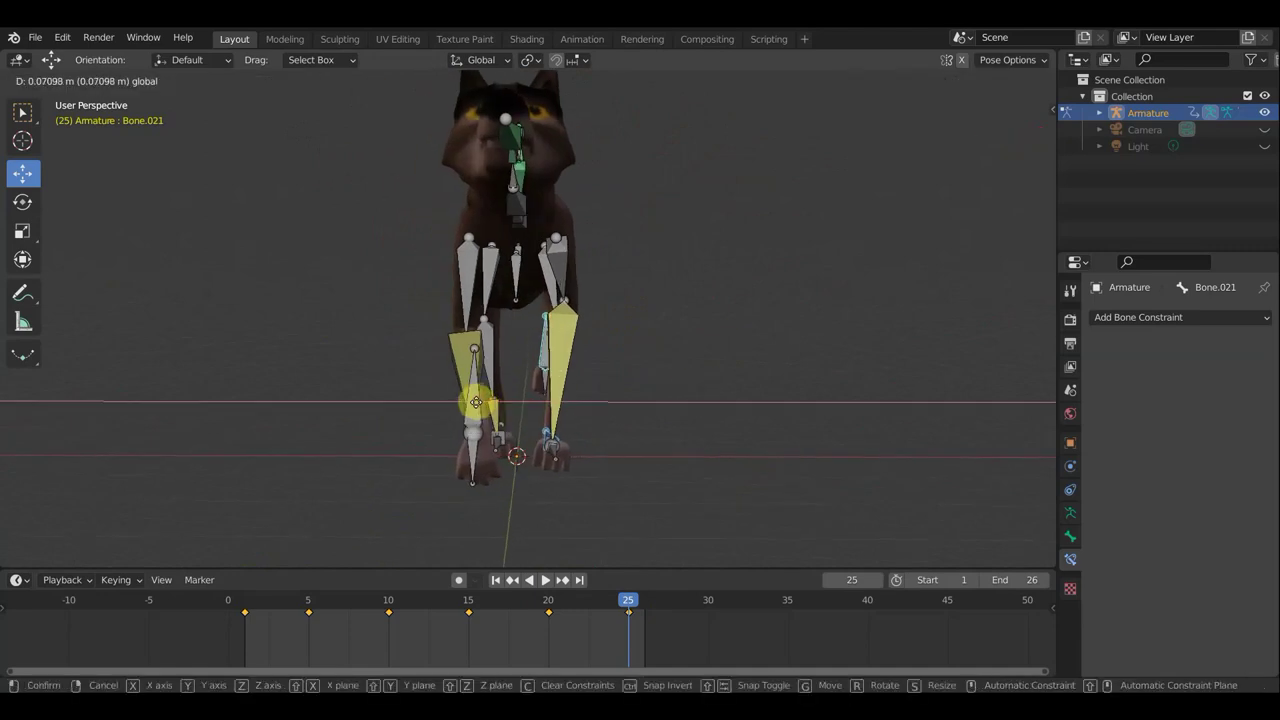
pyautogui.click(476, 402)
# Key location and rotation for every bone at frame 25, then hide the bone and grid overlays.
pyautogui.press('a')
pyautogui.press('i')
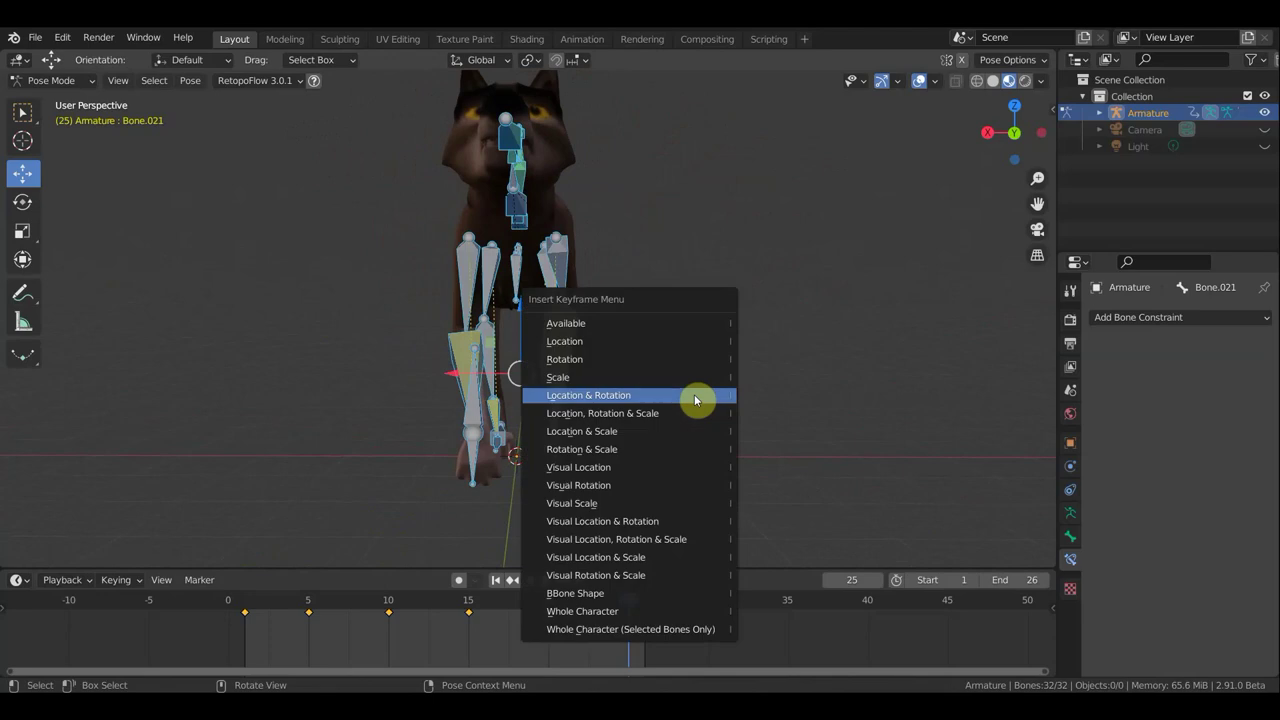
pyautogui.click(694, 394)
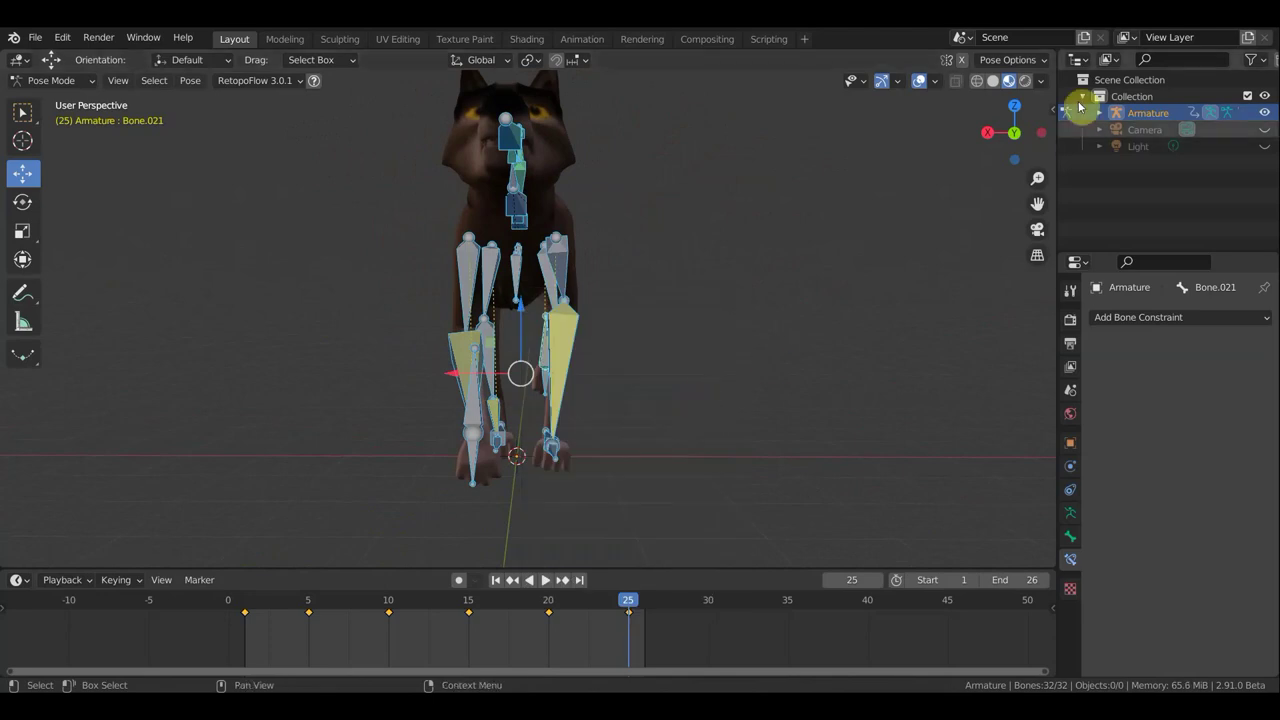
pyautogui.click(922, 82)
# From a side view, play the current walk animation once and stop it.
pyautogui.moveTo(766, 269)
pyautogui.mouseDown(button='middle')
pyautogui.moveTo(814, 397)
pyautogui.moveTo(811, 351)
pyautogui.mouseUp(button='middle')
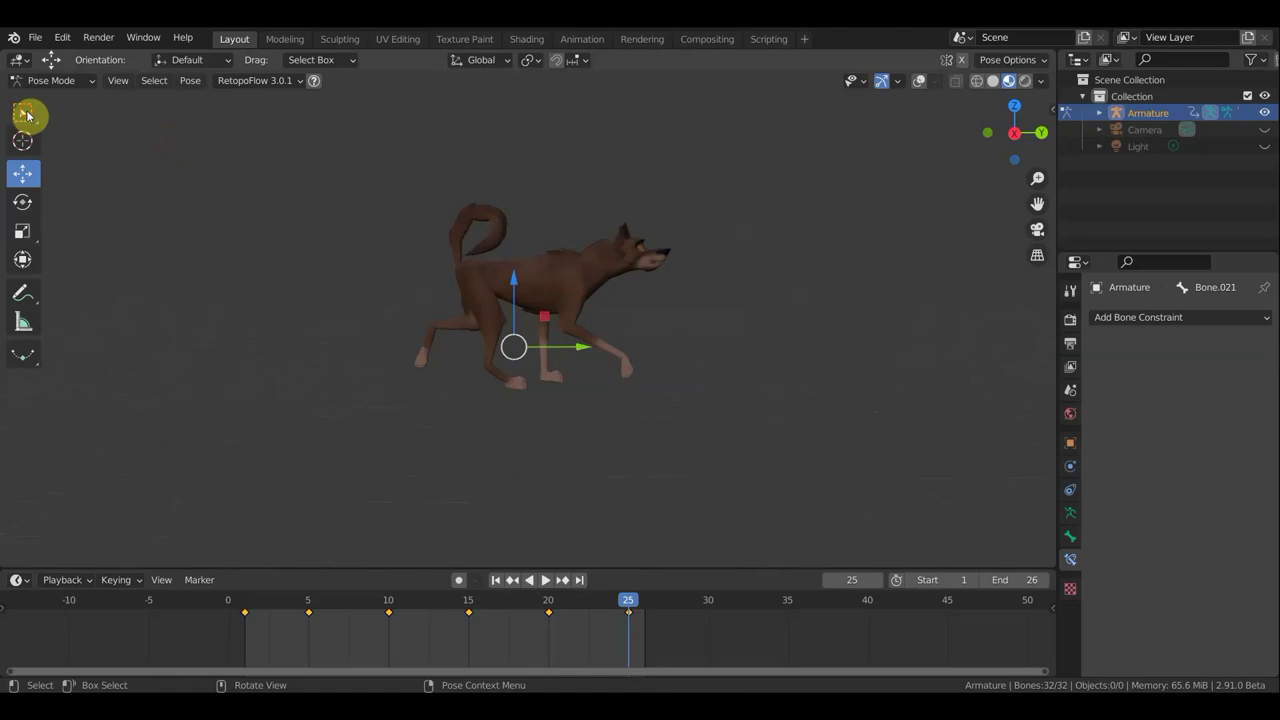
pyautogui.click(24, 112)
pyautogui.click(545, 580)
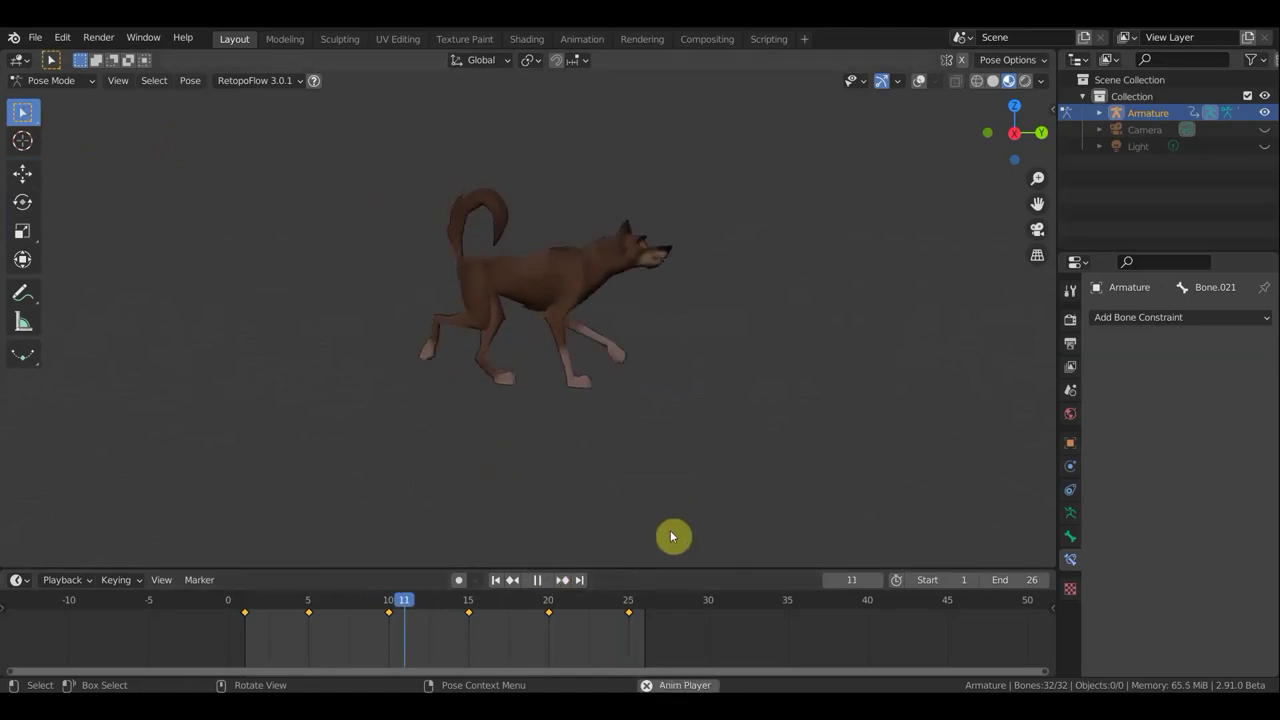
pyautogui.click(537, 580)
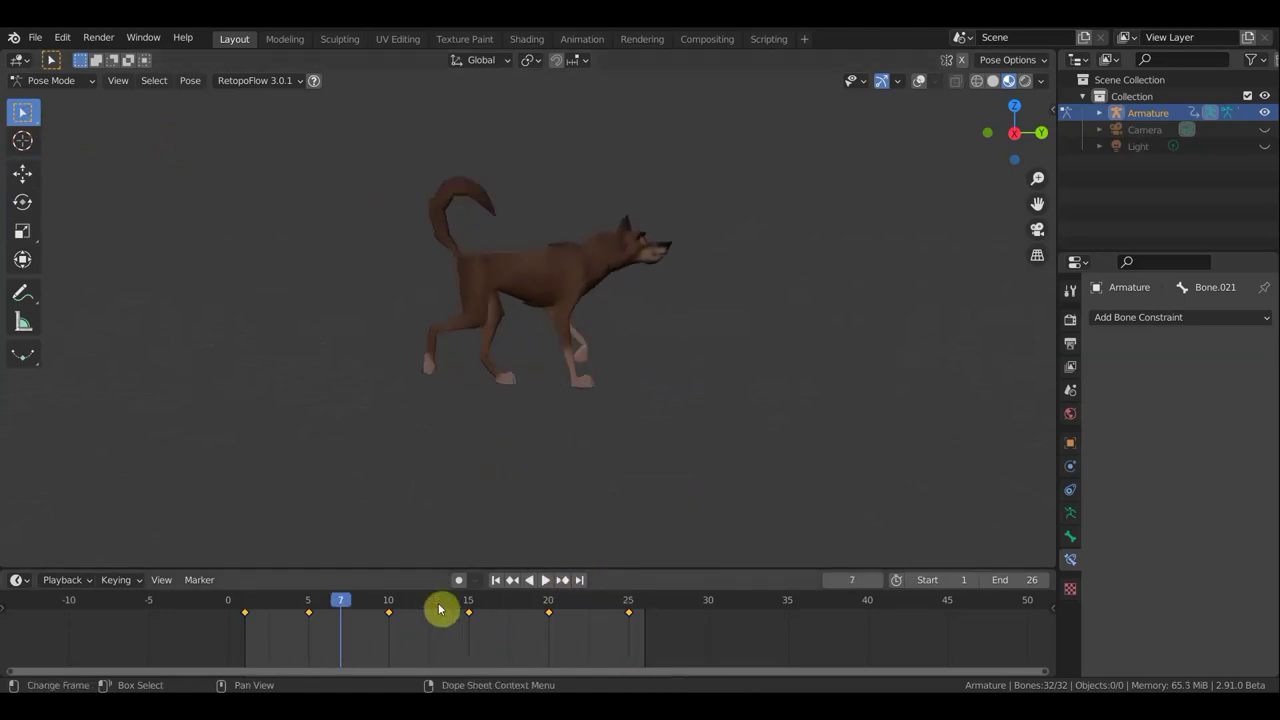
# Copy the frame 1 keyframe to frame 26 and play the animation to check the loop.
pyautogui.click(245, 614)
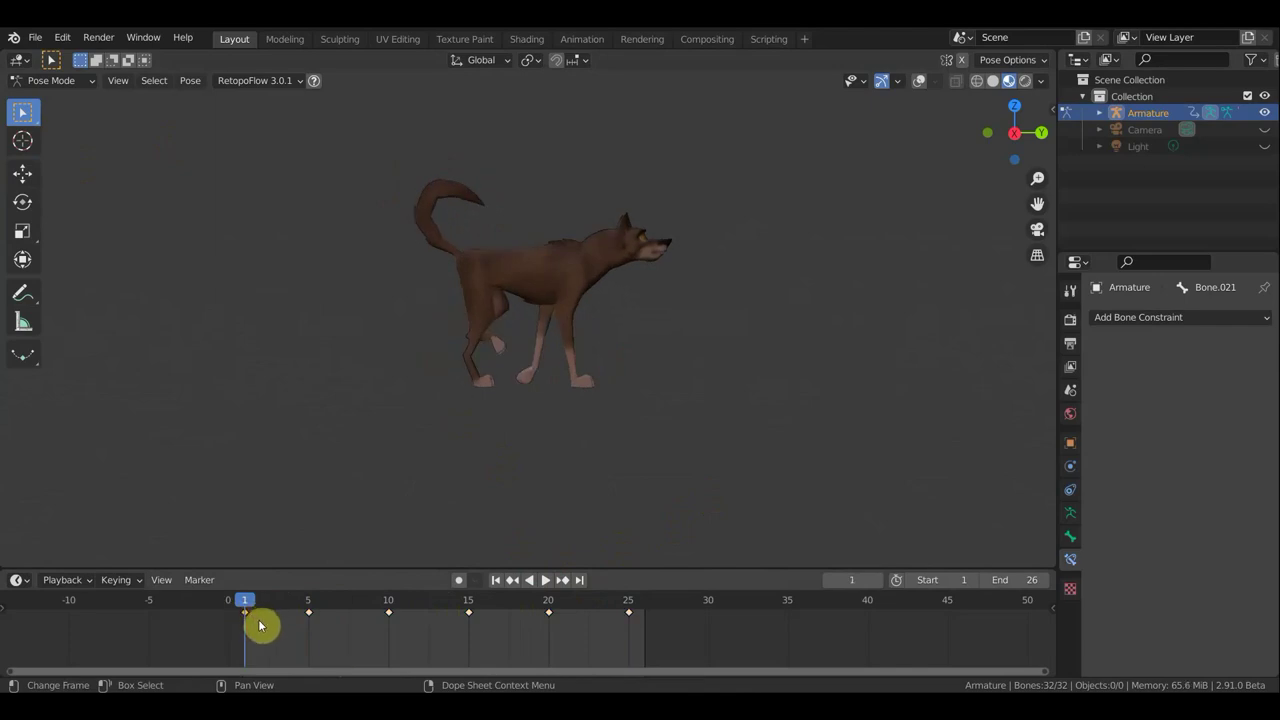
pyautogui.moveTo(257, 626); pyautogui.dragTo(647, 625)
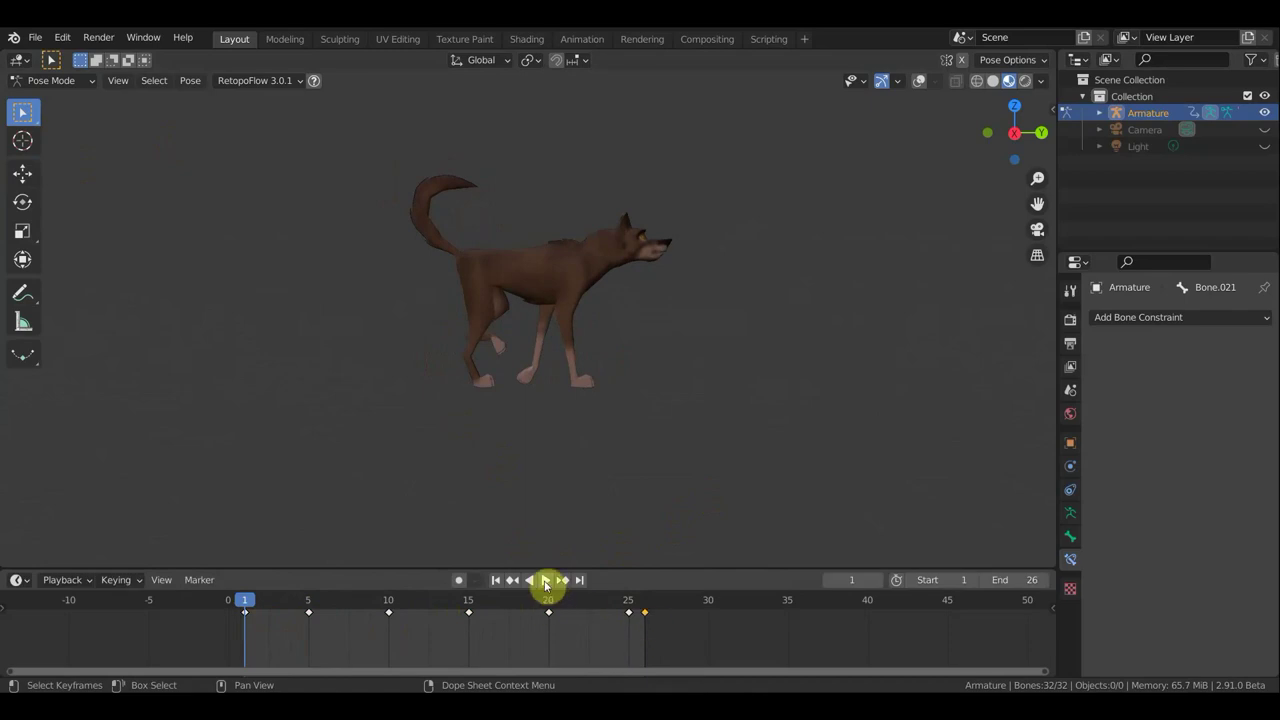
pyautogui.click(546, 581)
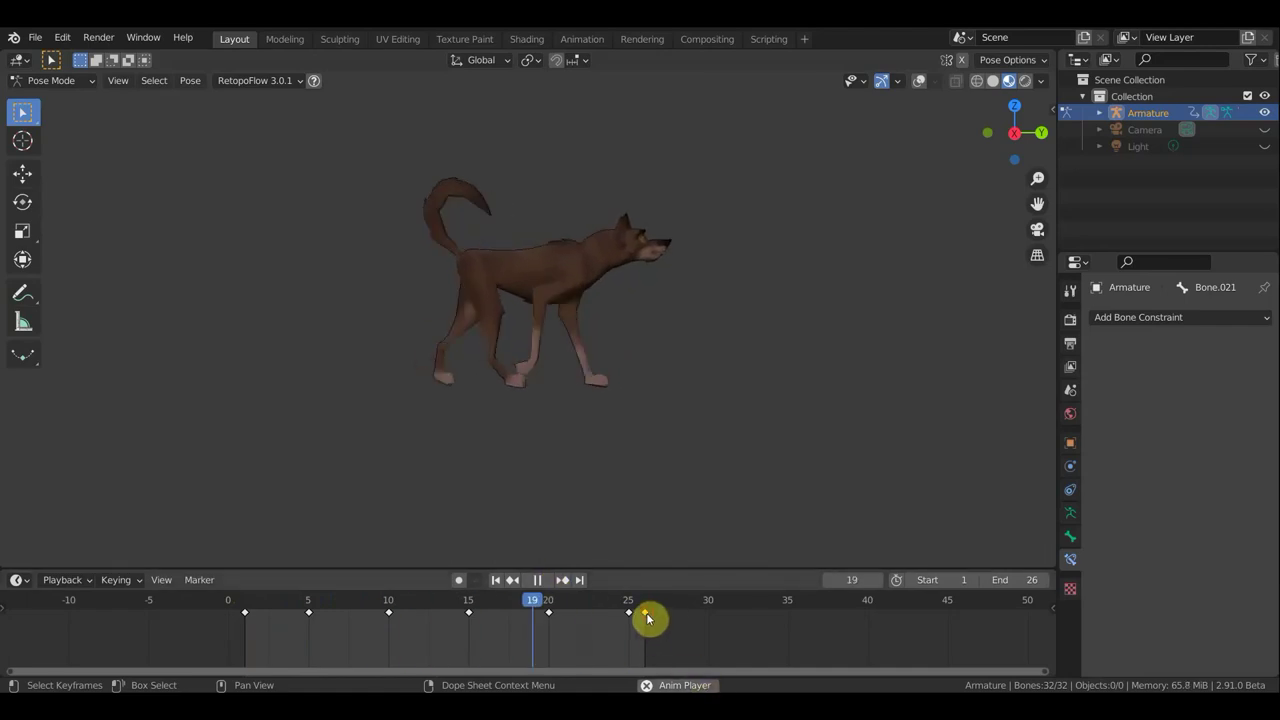
# Move the closing loop keyframe to frame 28, stop playback, and set the scene end frame to 28.
pyautogui.press('g')
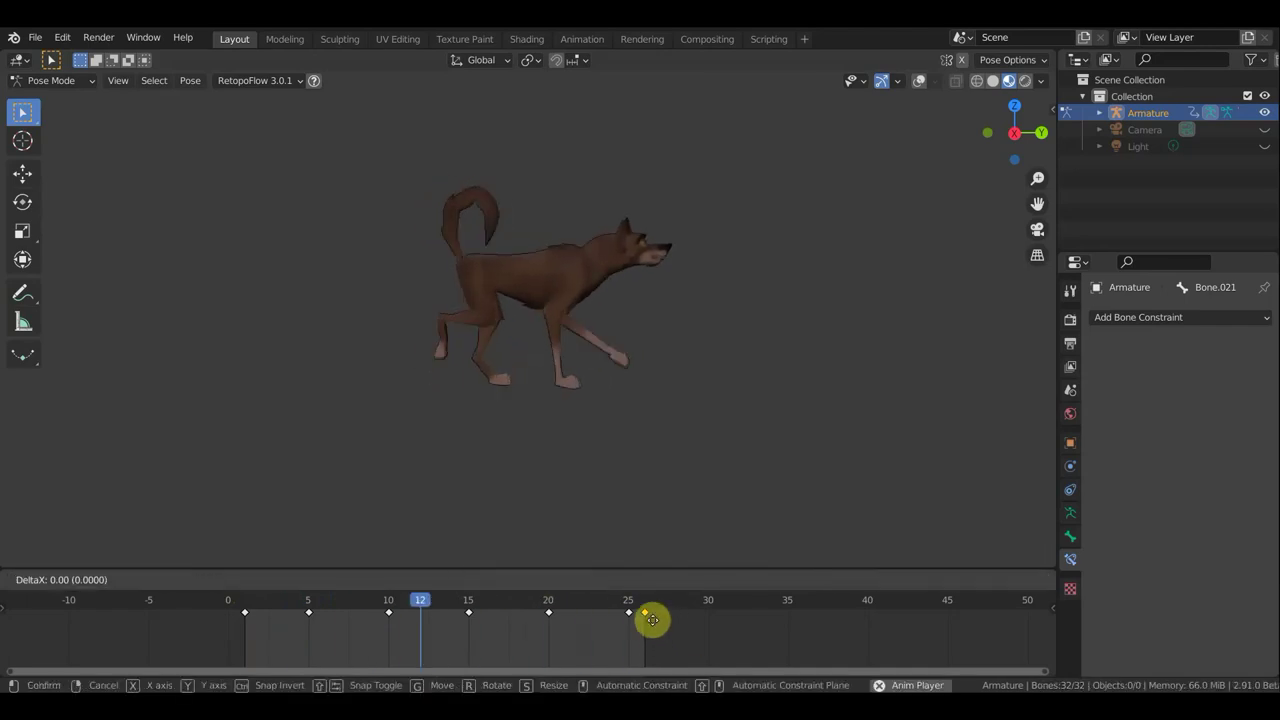
pyautogui.click(684, 625)
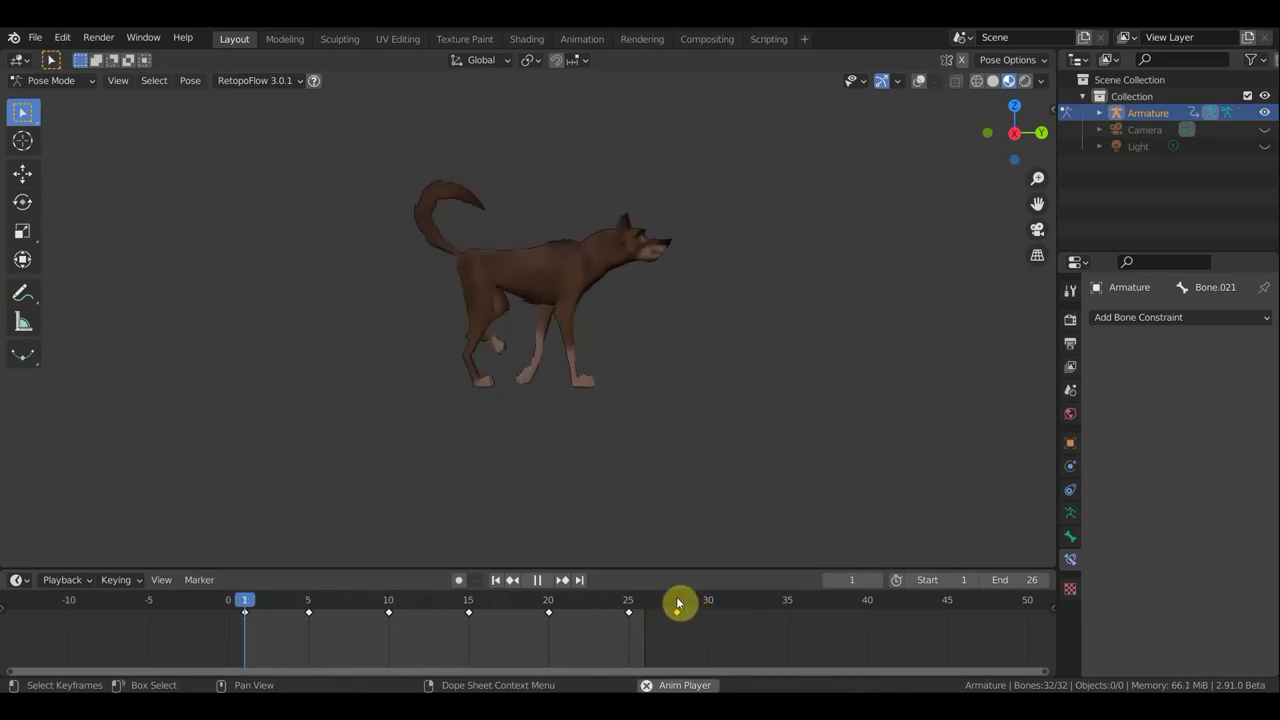
pyautogui.click(537, 580)
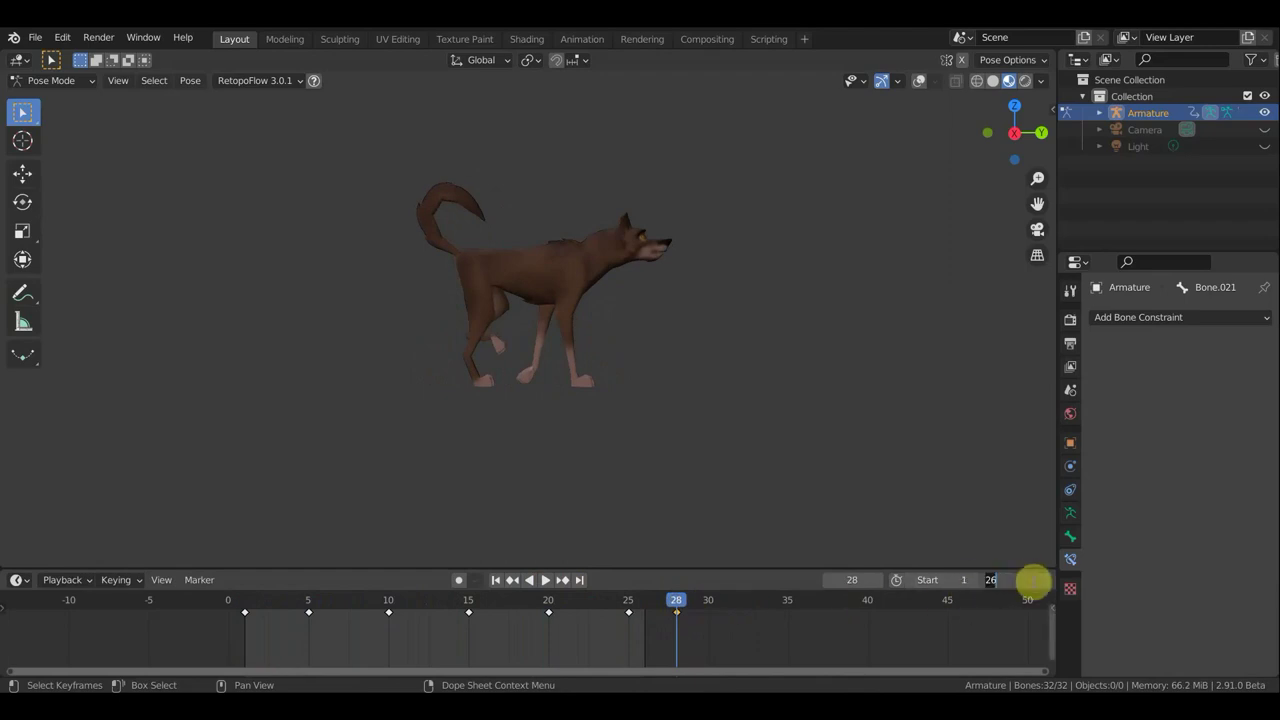
pyautogui.write('28')
pyautogui.press('Return')
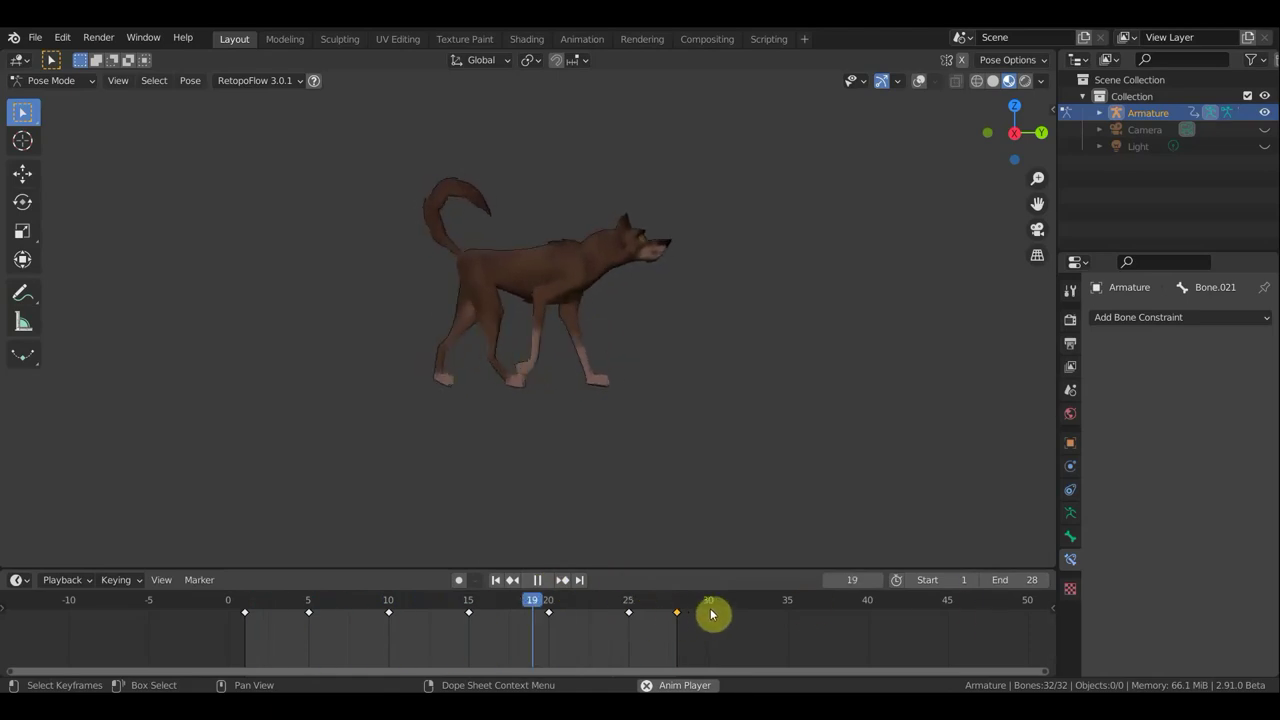
# Shift the closing loop keyframe left to frame 27.
pyautogui.press('g')
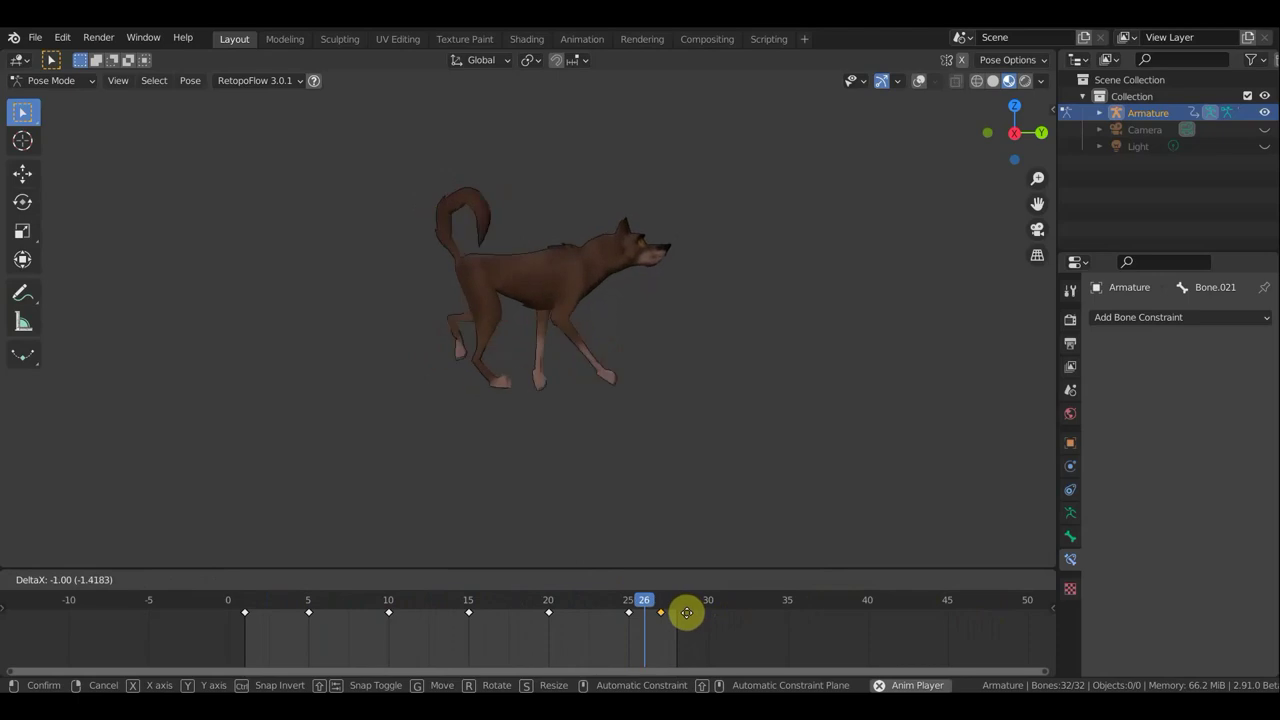
pyautogui.click(687, 613)
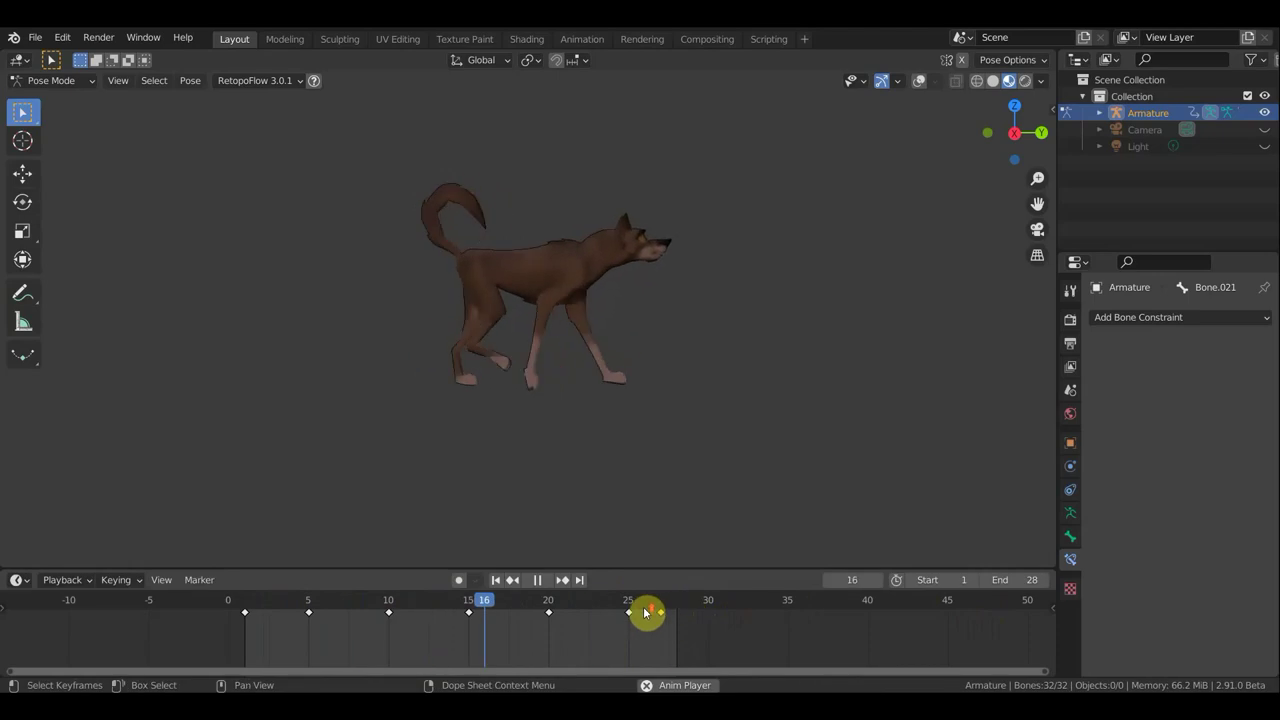
pyautogui.scroll(5, 680, 618)
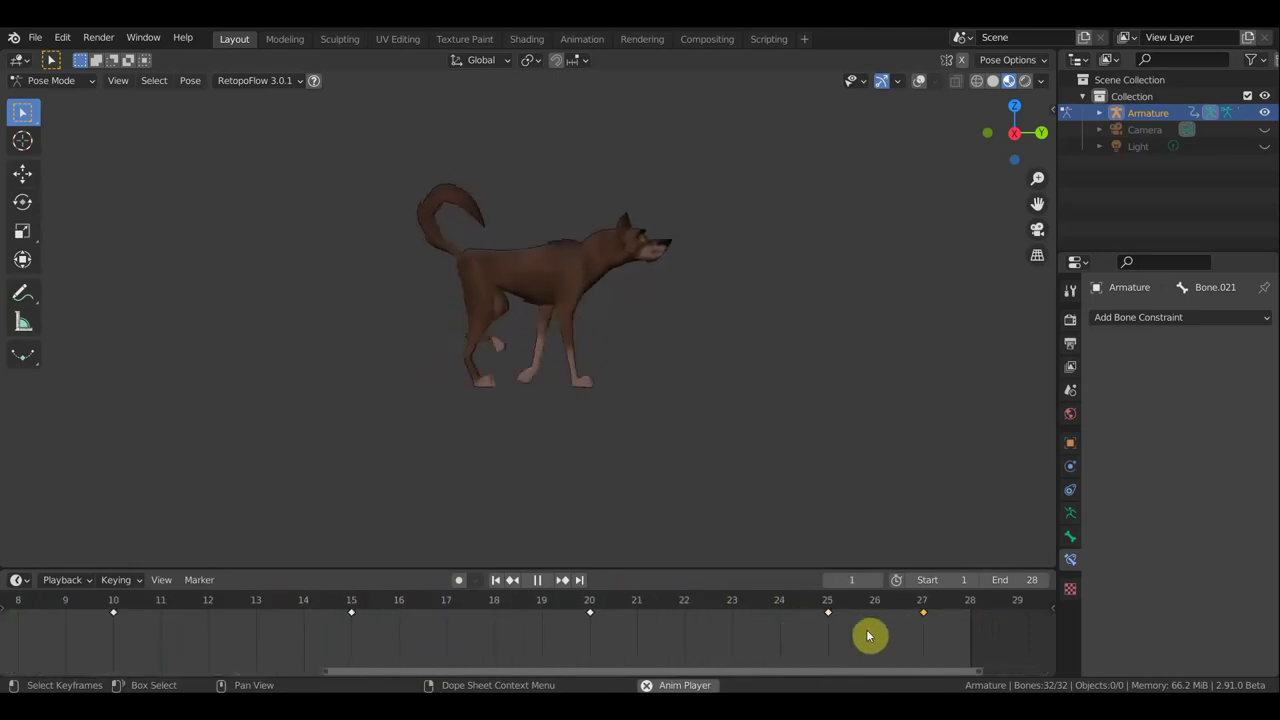
pyautogui.scroll(1, 866, 636)
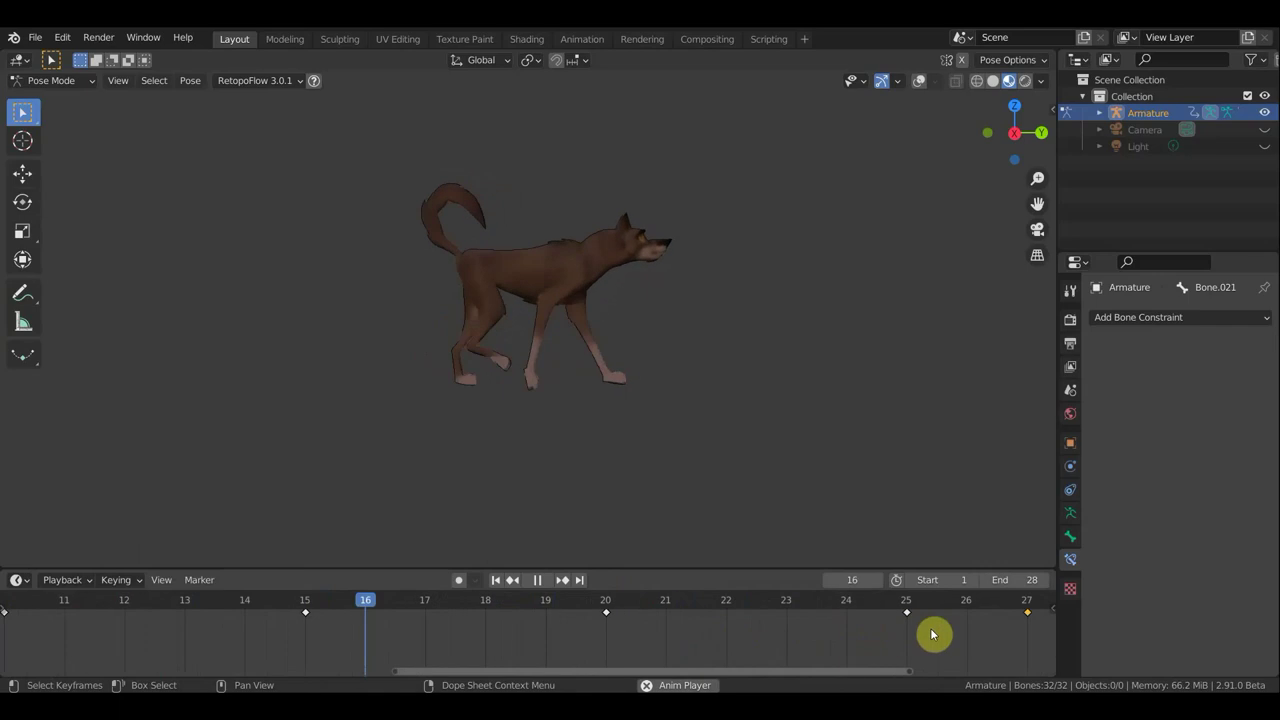
pyautogui.scroll(-1, 920, 630)
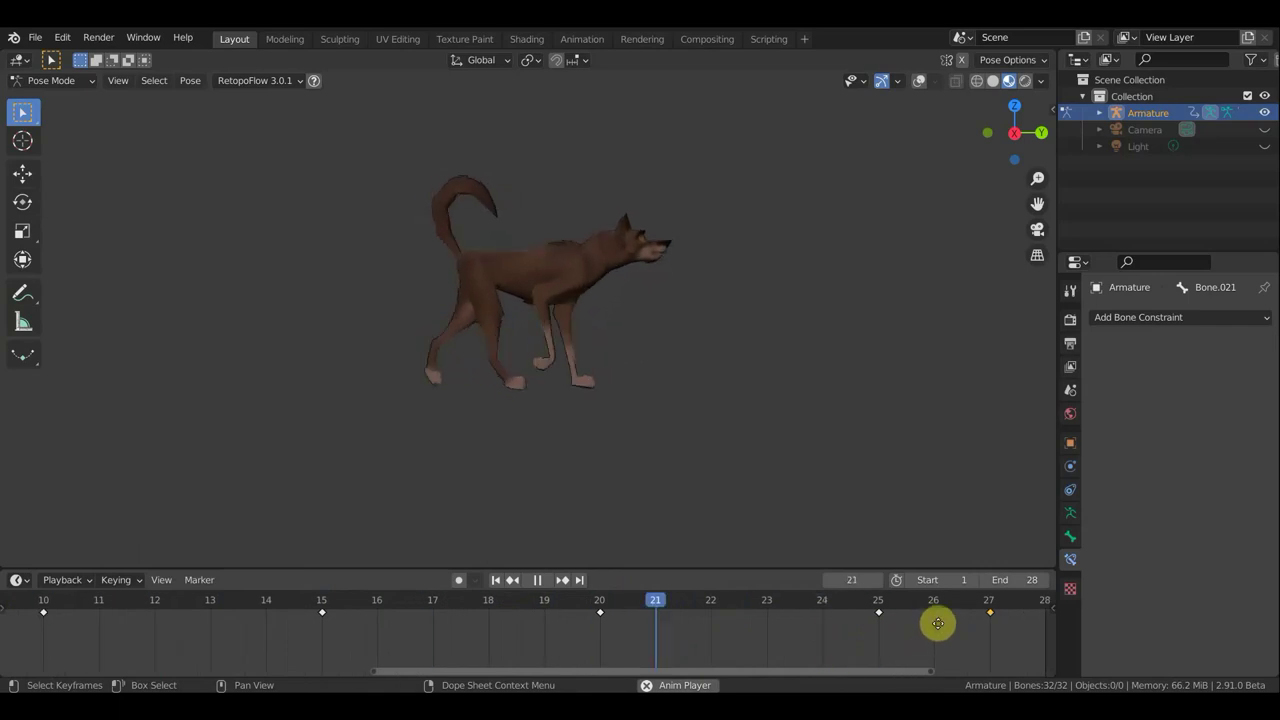
# Try the closing key at frame 22, undo it, then place it at frame 26 and replay.
pyautogui.press('g')
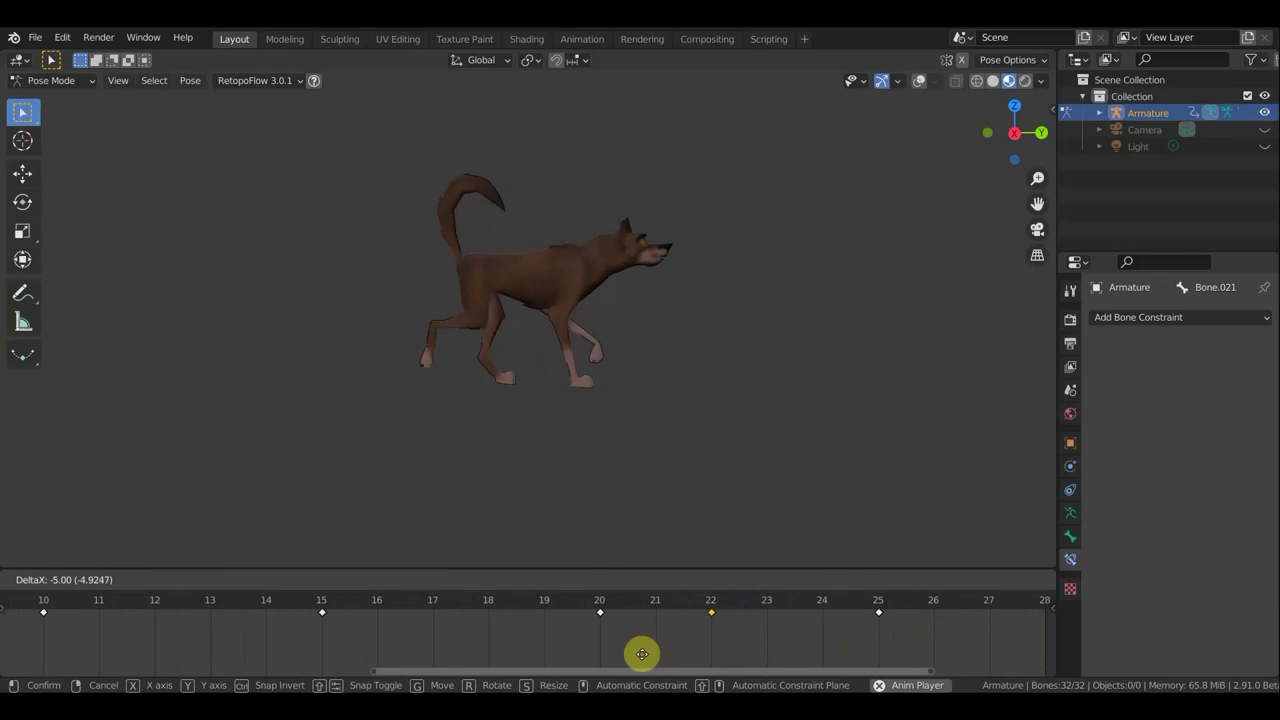
pyautogui.click(652, 660)
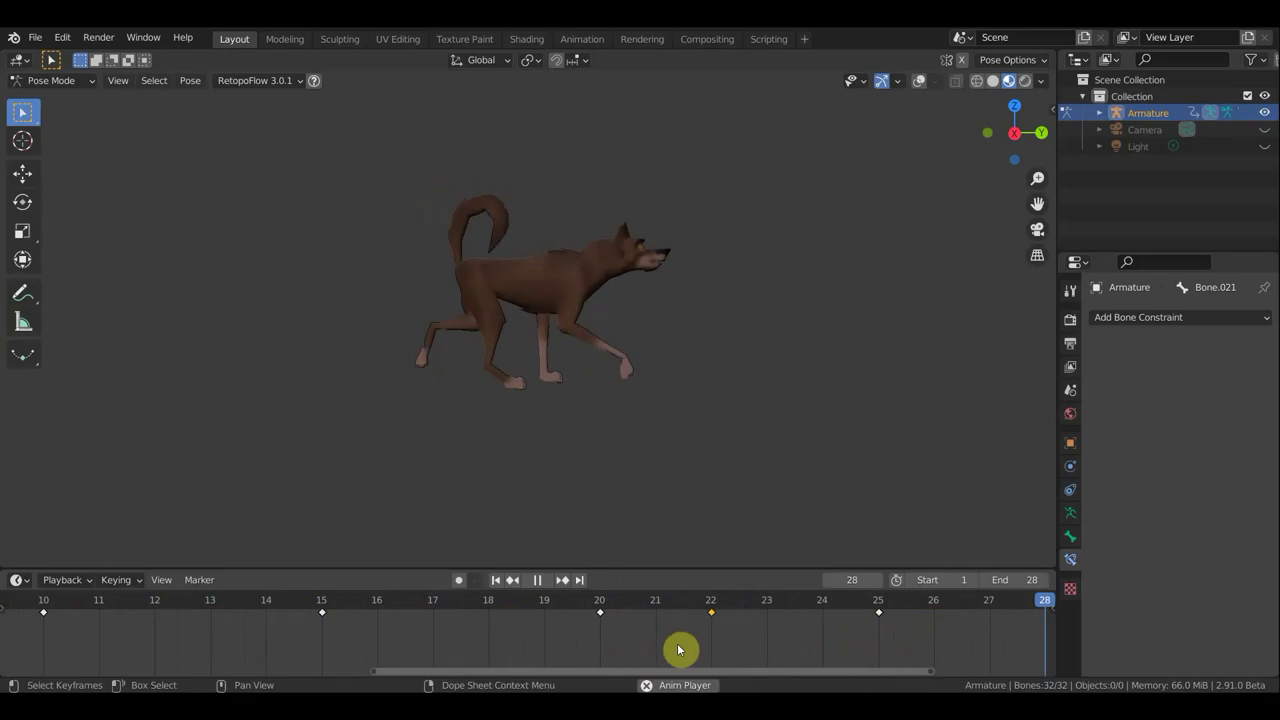
pyautogui.click(537, 580)
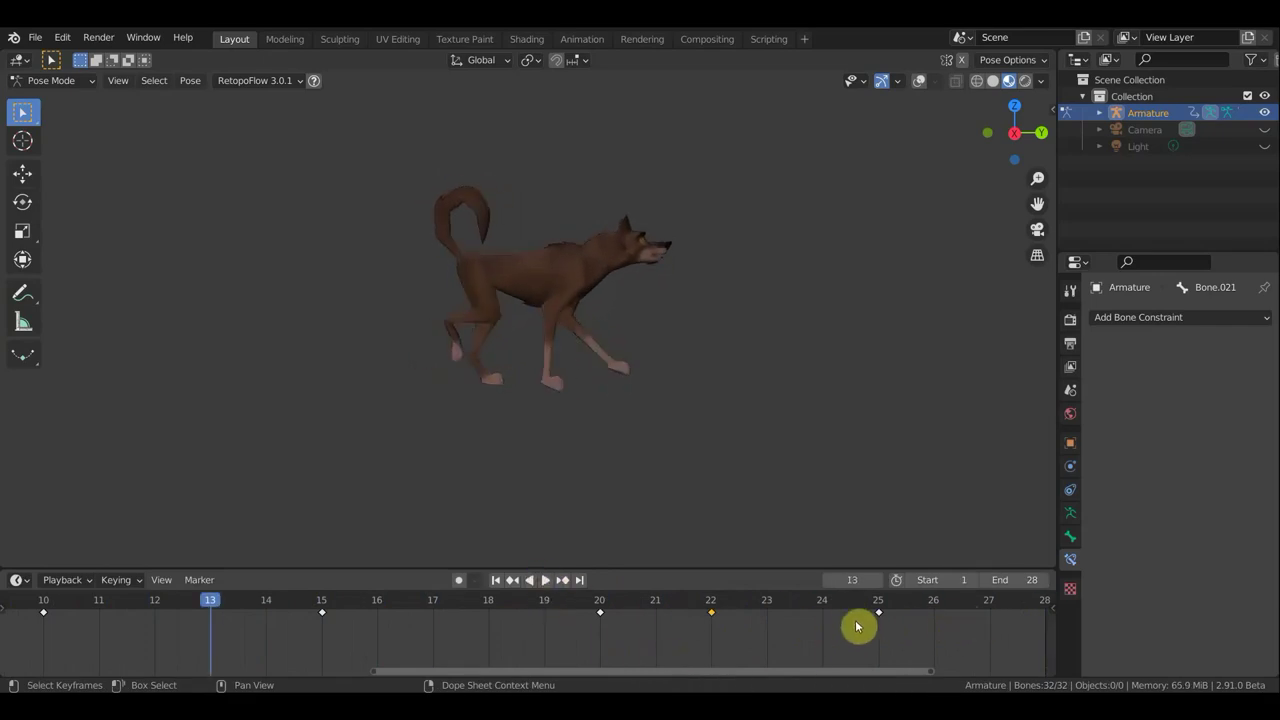
pyautogui.scroll(-2, 857, 625)
pyautogui.hotkey('ctrl', 'z')
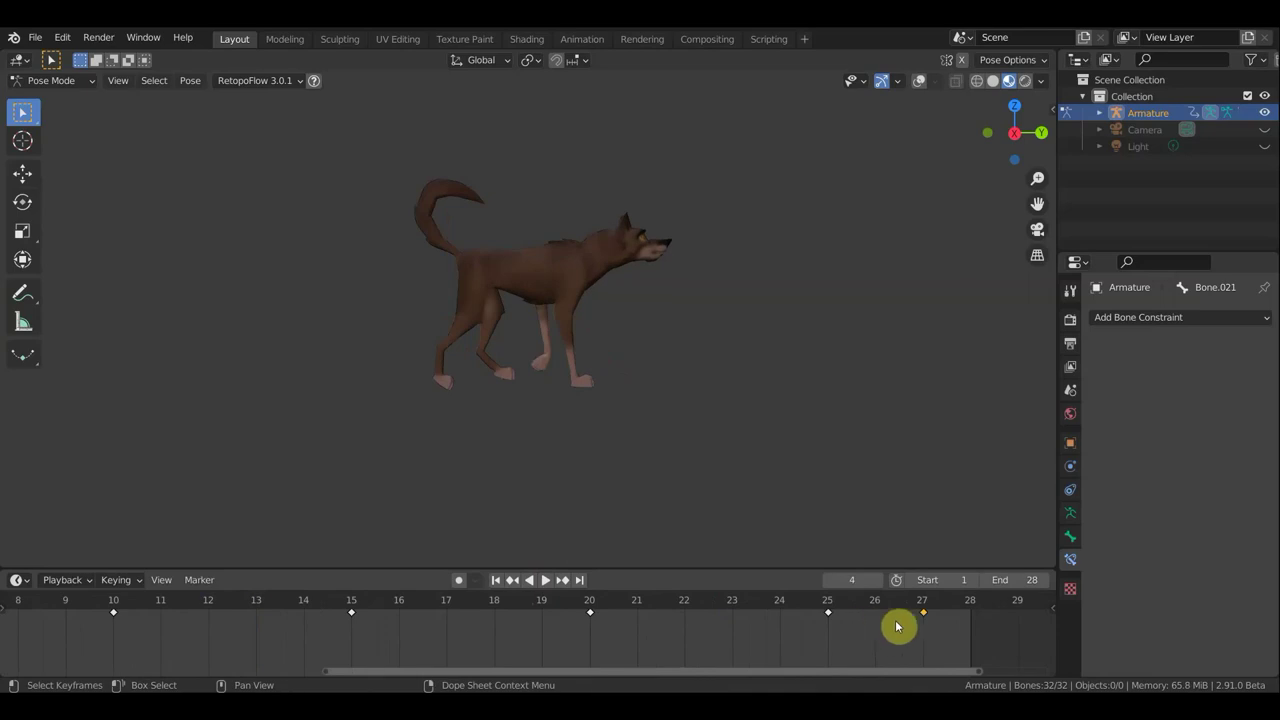
pyautogui.moveTo(920, 622); pyautogui.dragTo(885, 628)
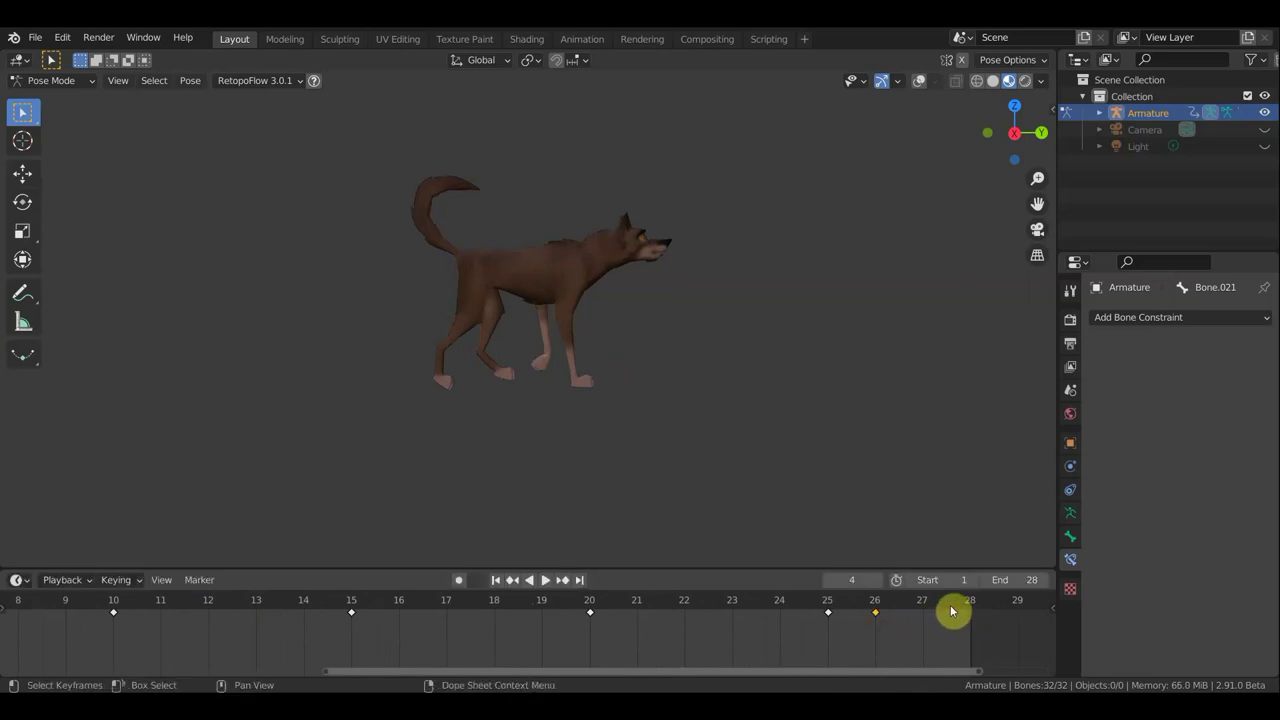
pyautogui.click(545, 582)
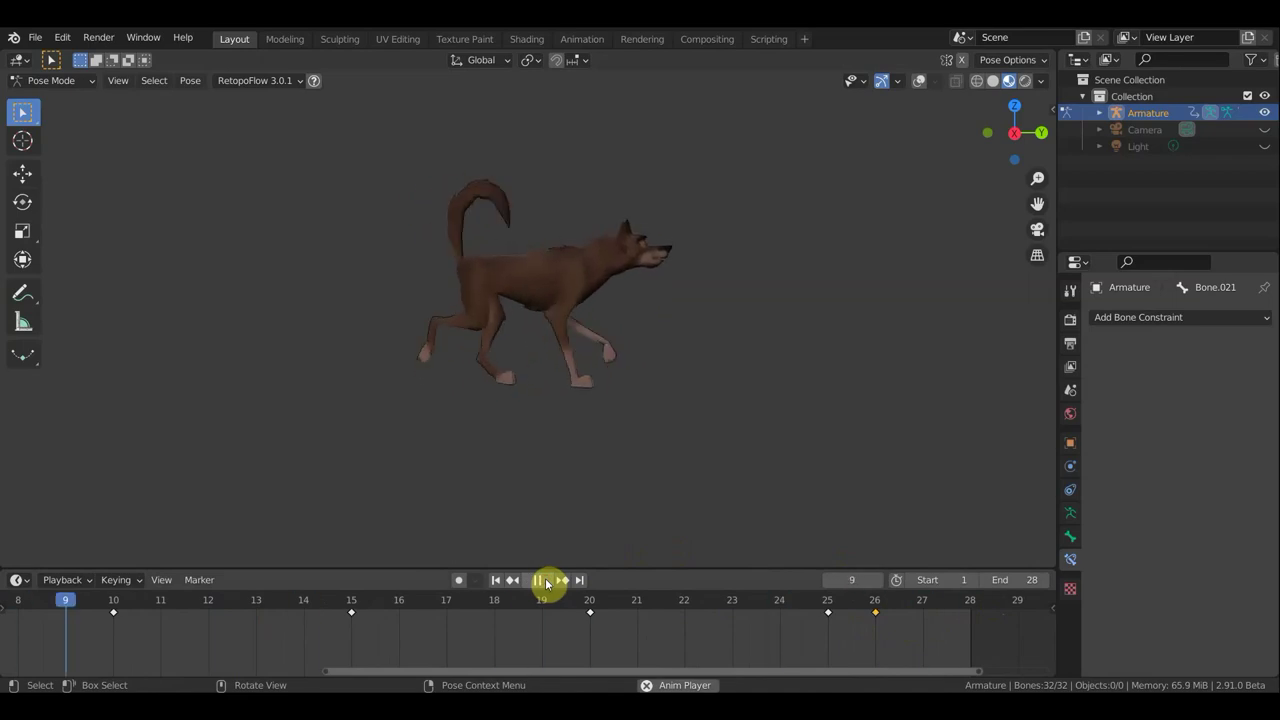
# Move the closing loop key back to frame 28 and play the walk cycle.
pyautogui.click(540, 582)
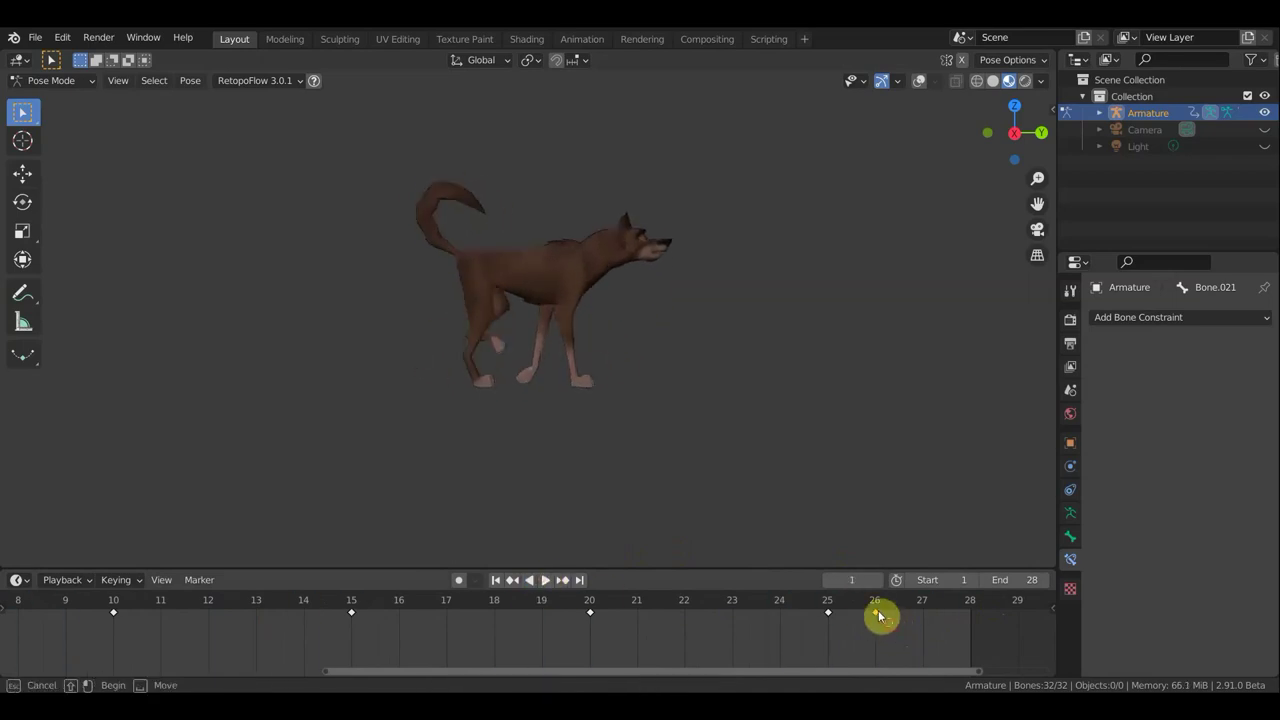
pyautogui.moveTo(871, 619); pyautogui.dragTo(951, 622)
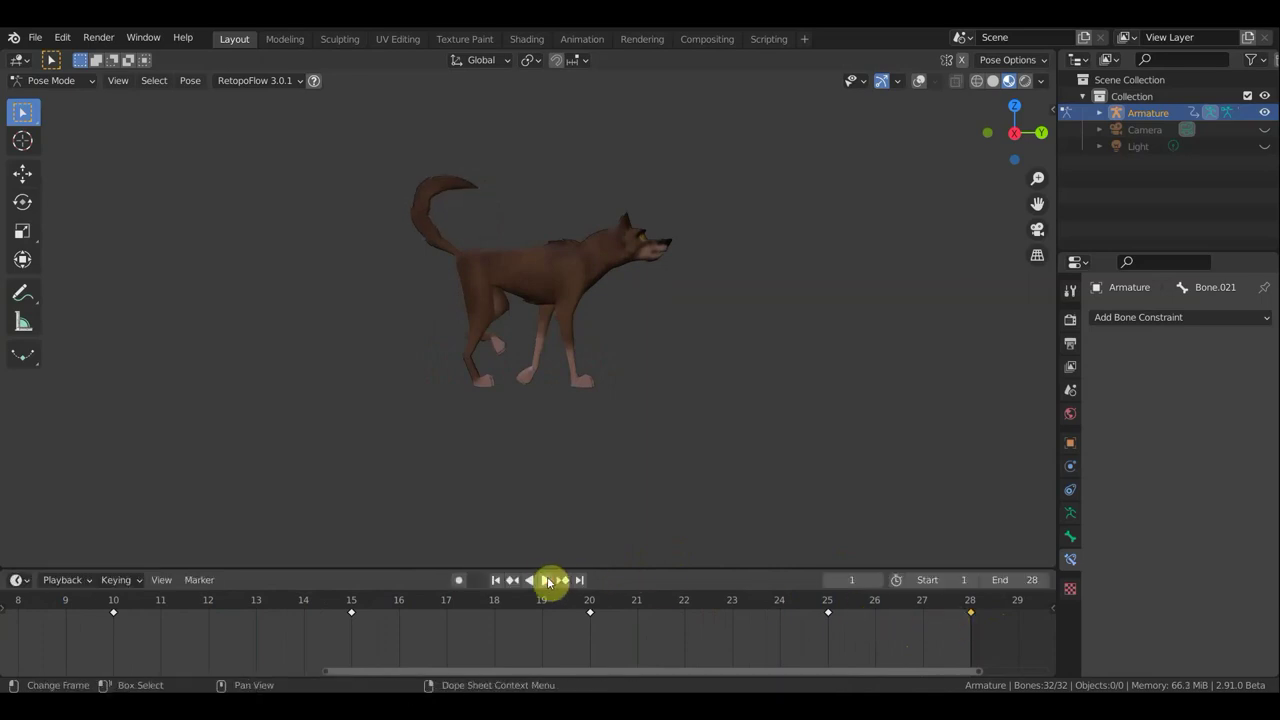
pyautogui.click(545, 580)
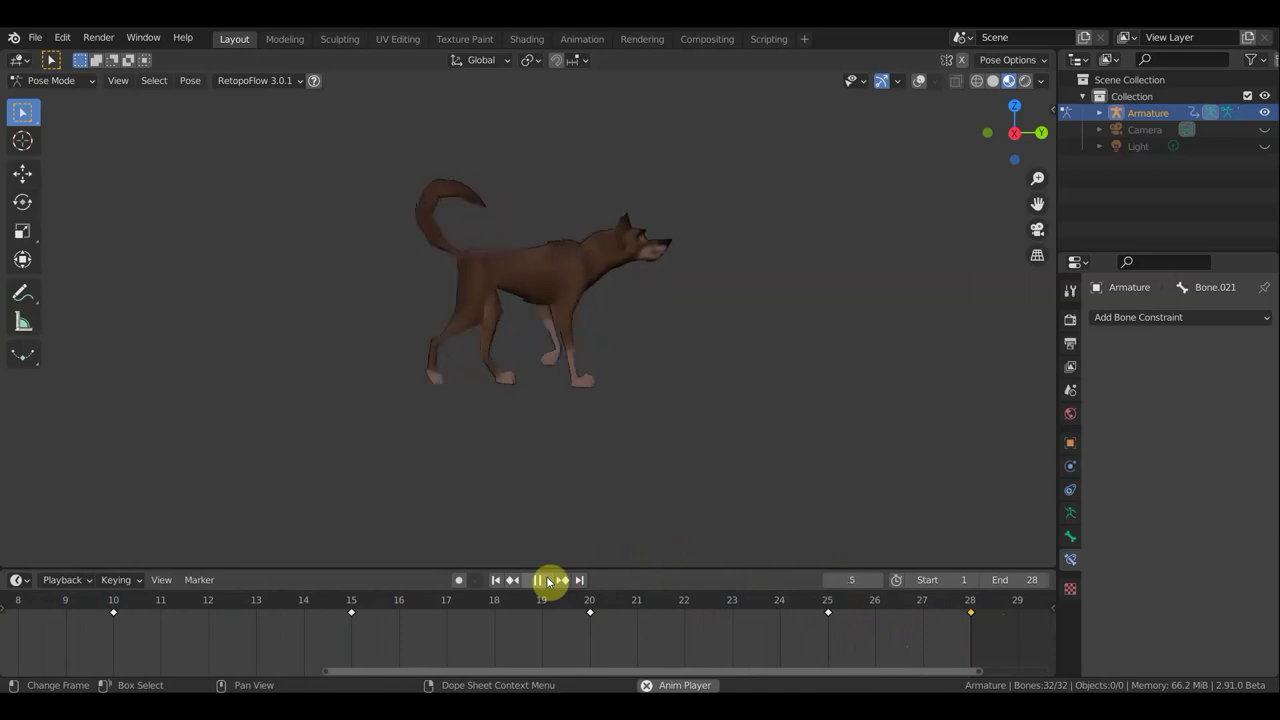
# Watch the walk from the front, stop playback, and return to the side view.
pyautogui.moveTo(747, 462); pyautogui.dragTo(586, 471, button='middle')
pyautogui.scroll(3, 589, 467)
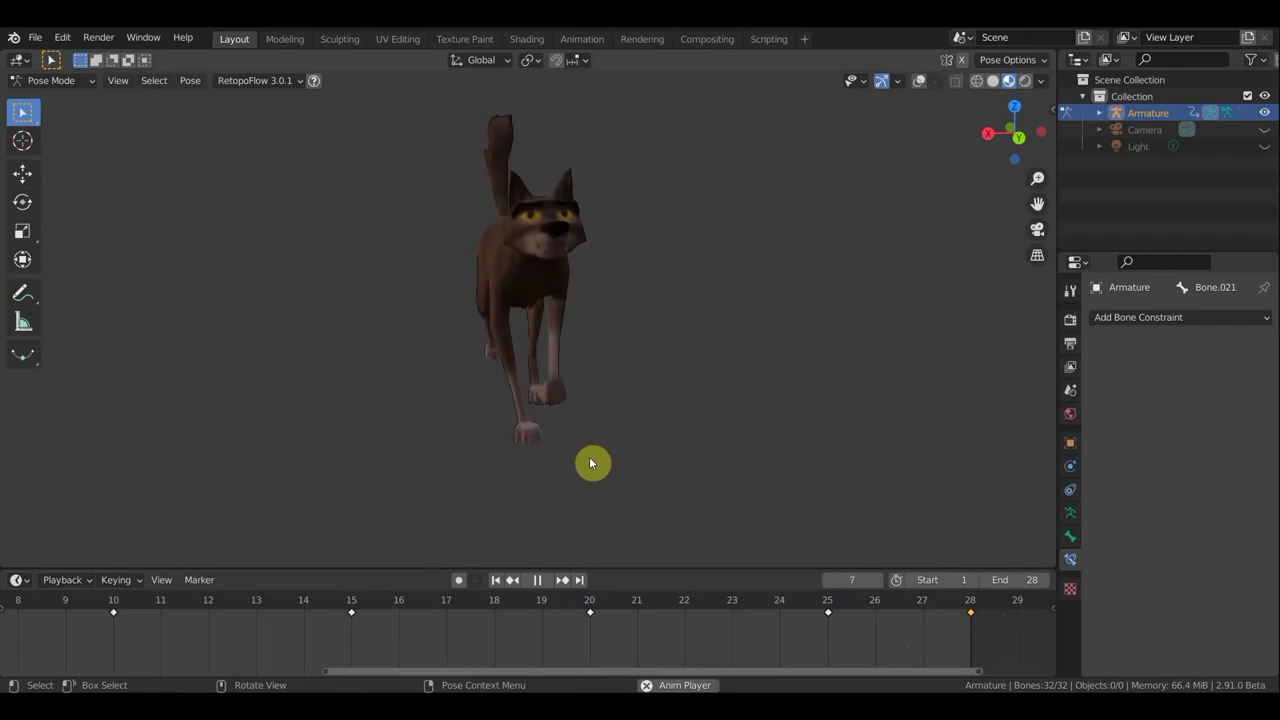
pyautogui.click(537, 580)
pyautogui.moveTo(497, 462); pyautogui.dragTo(714, 451, button='middle')
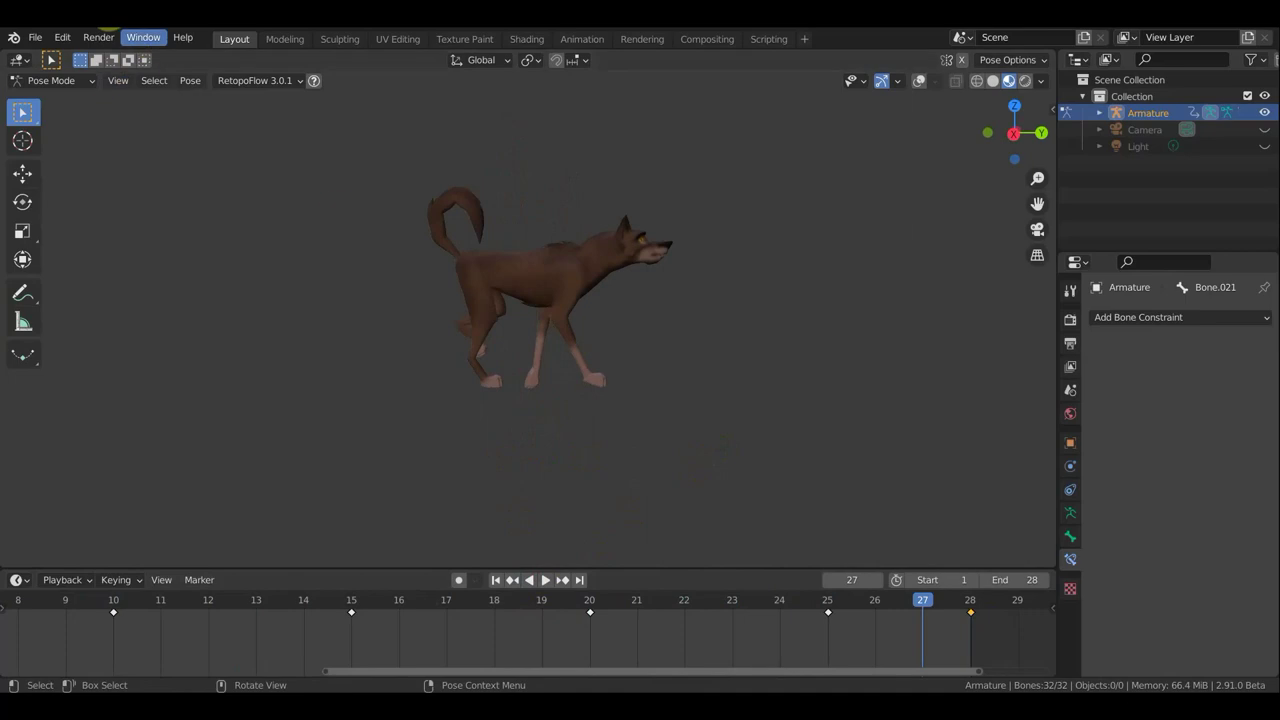
pyautogui.click(62, 38)
# Use File > Save As to store the project as 'балто походка.blend' in the балто folder.
pyautogui.click(58, 40)
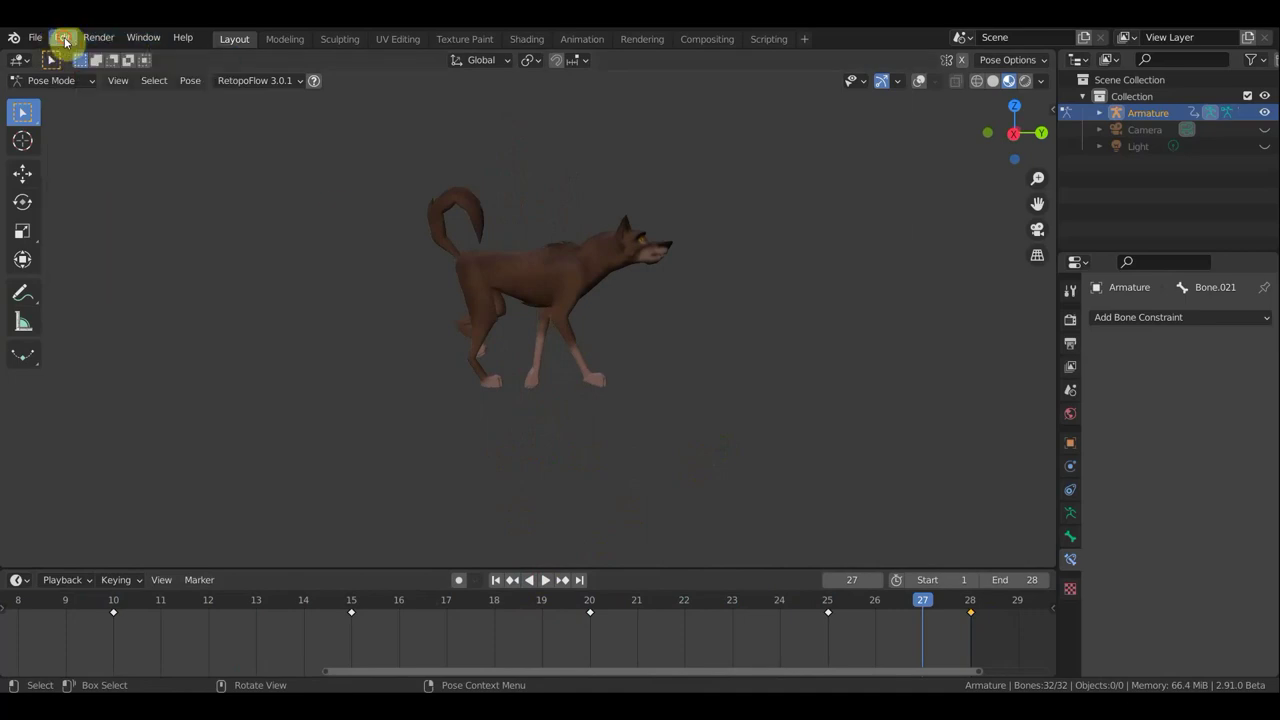
pyautogui.click(60, 38)
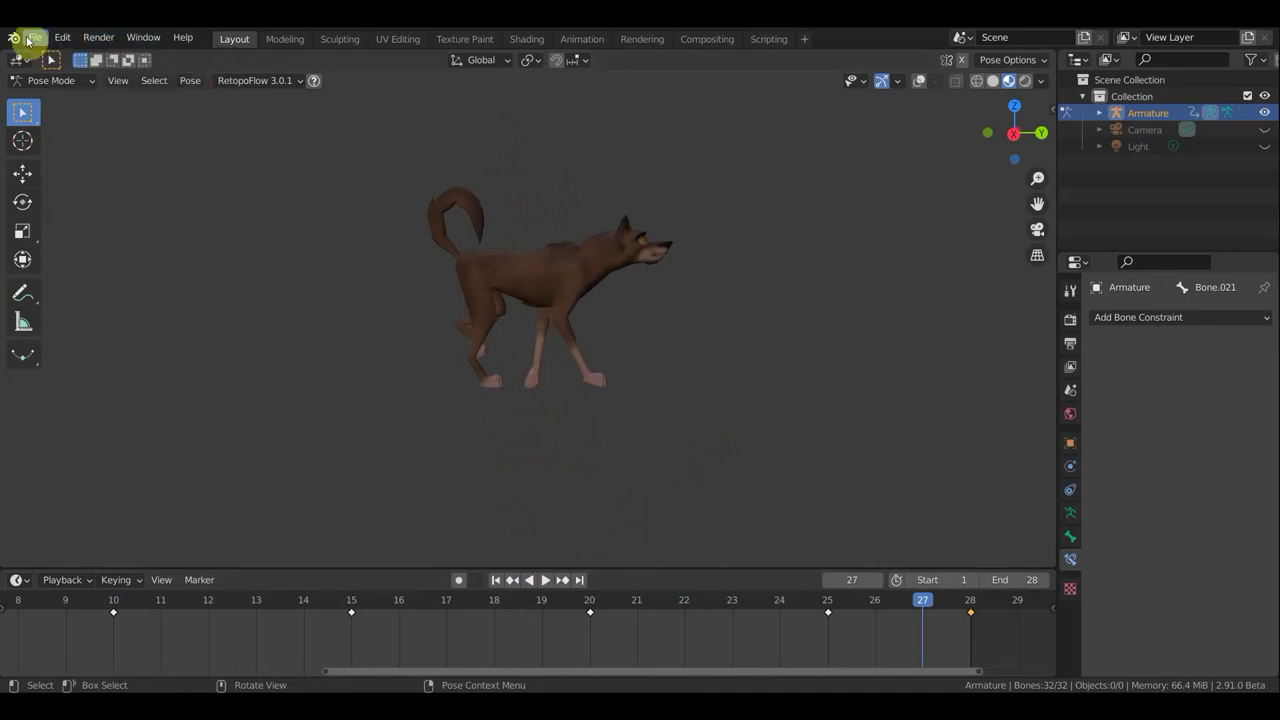
pyautogui.click(35, 37)
pyautogui.click(77, 165)
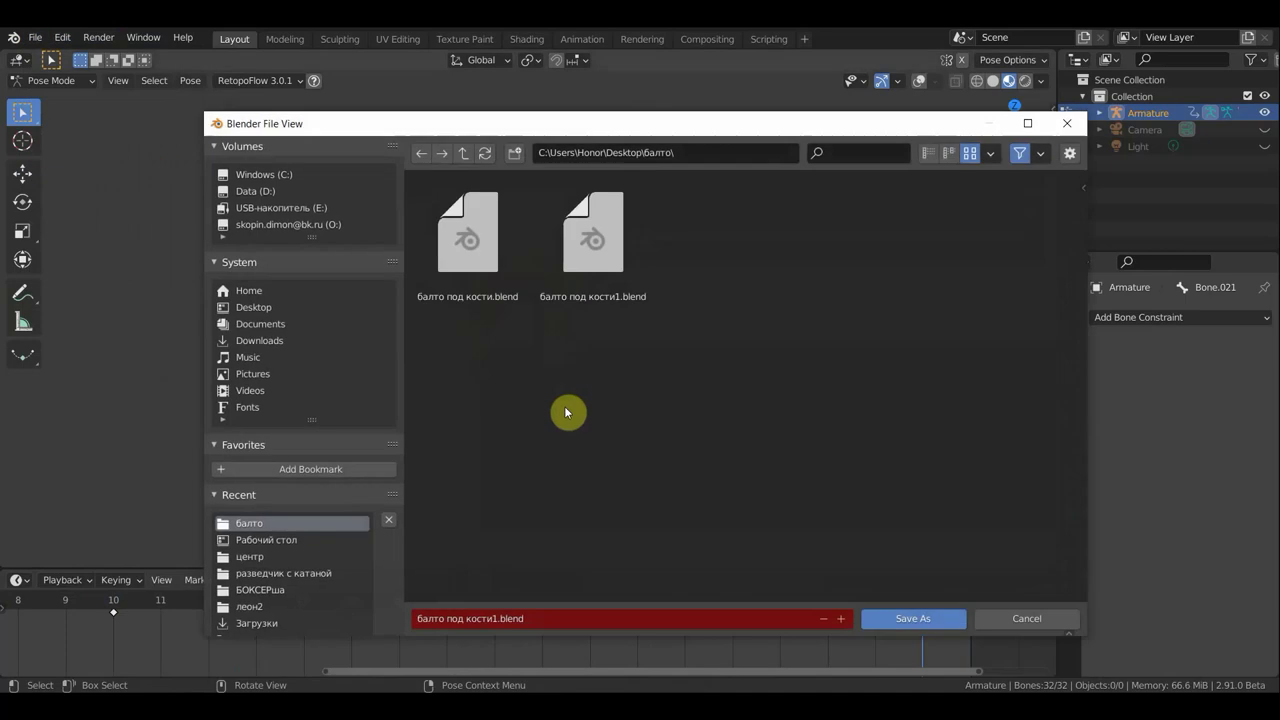
pyautogui.click(540, 617)
pyautogui.moveTo(536, 617); pyautogui.dragTo(476, 618)
pyautogui.write('балто походка')
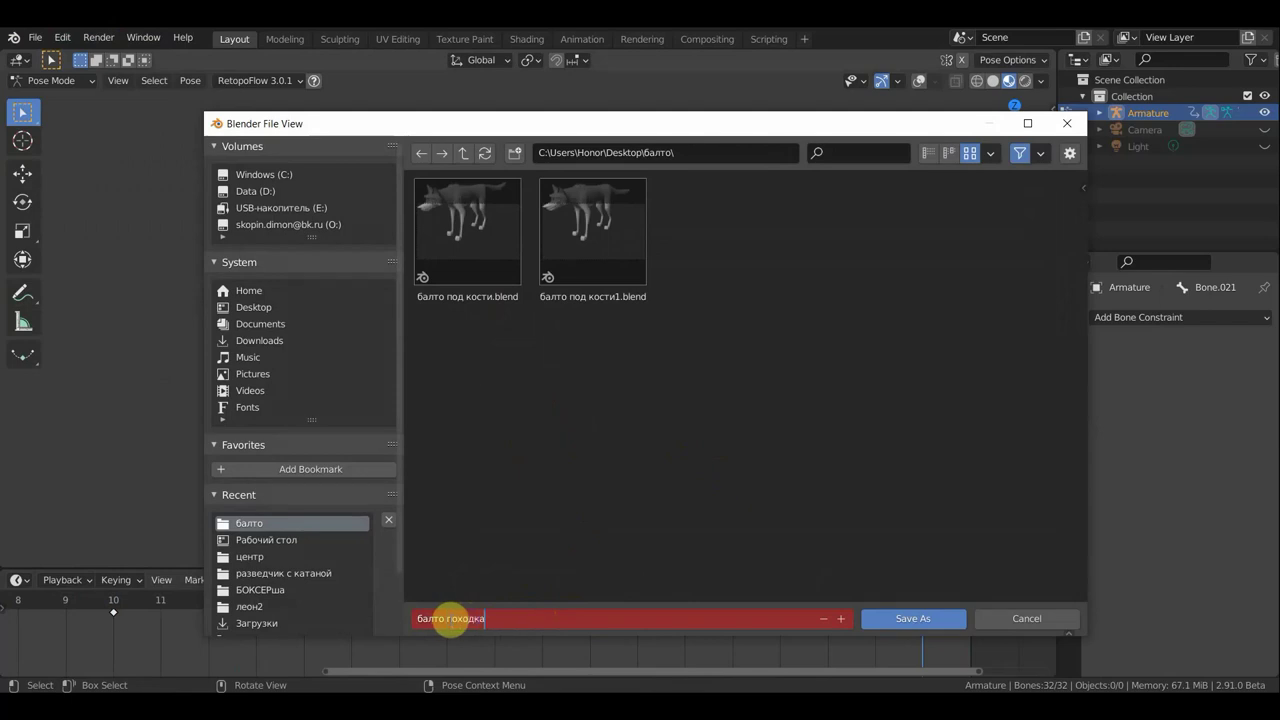
pyautogui.press('Return')
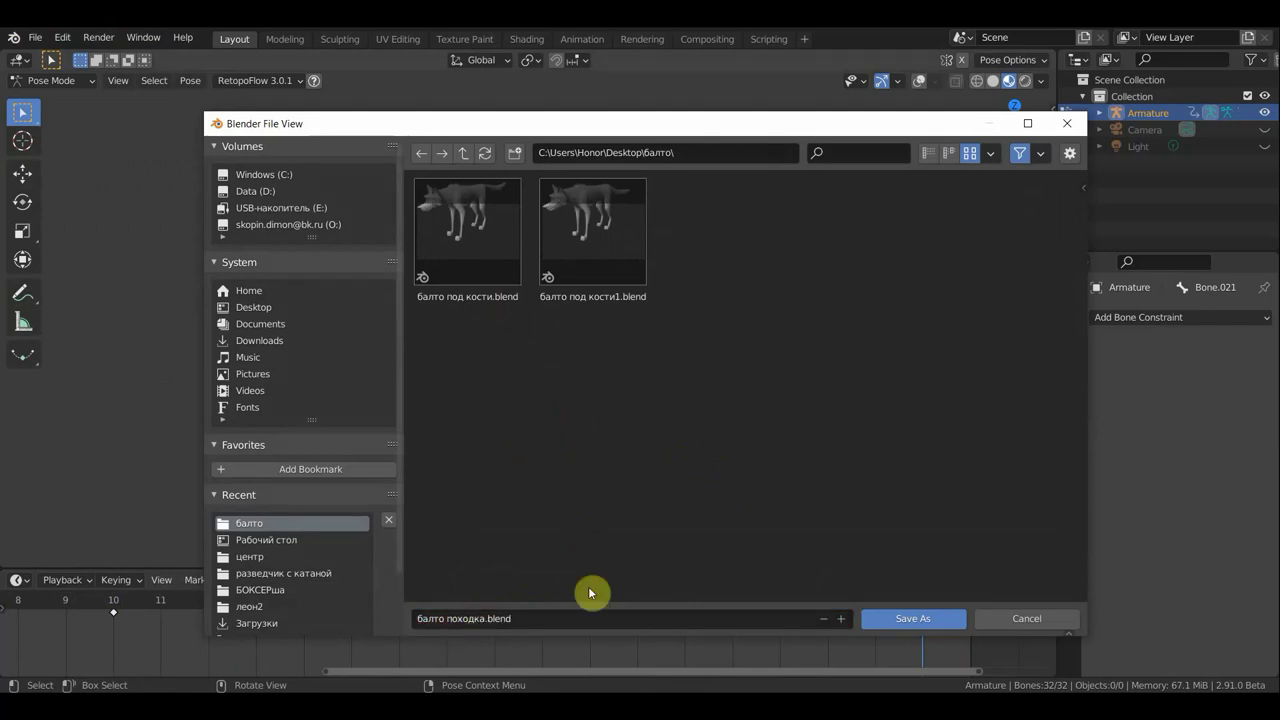
pyautogui.click(914, 617)
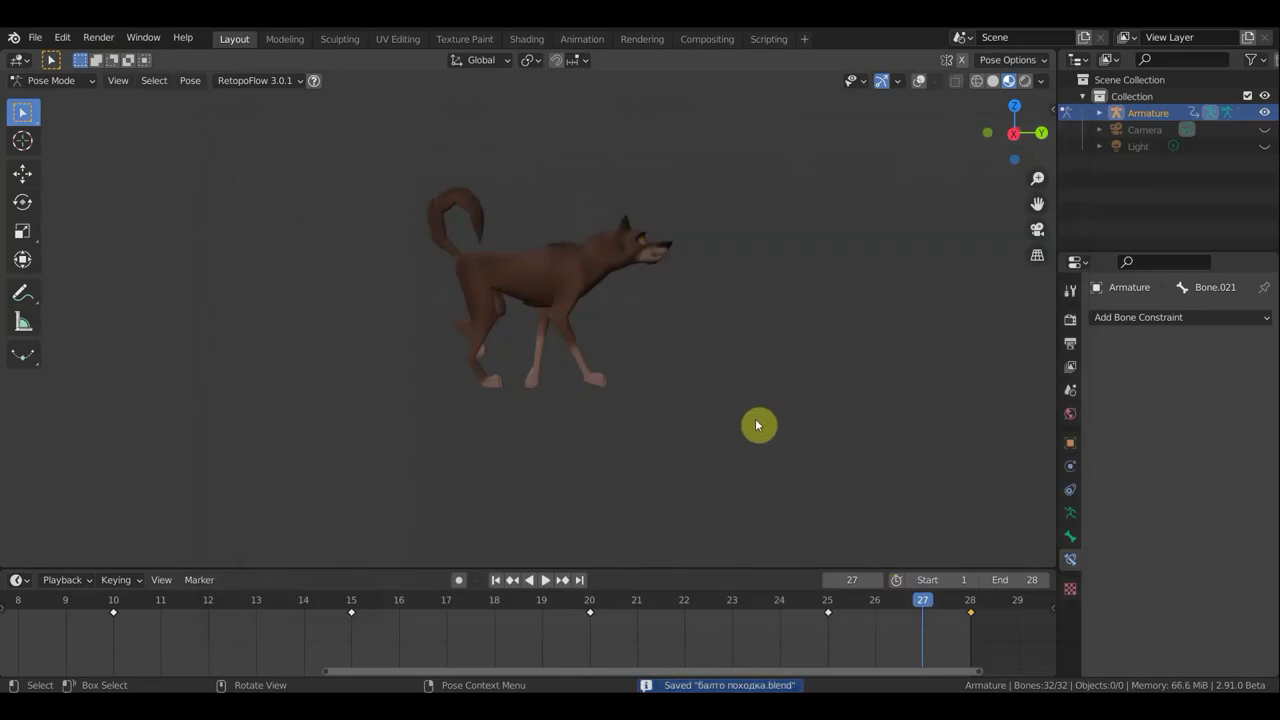
# Show the armature bones and keyframe the wolf's pose at frame 2.
pyautogui.scroll(-3, 452, 611)
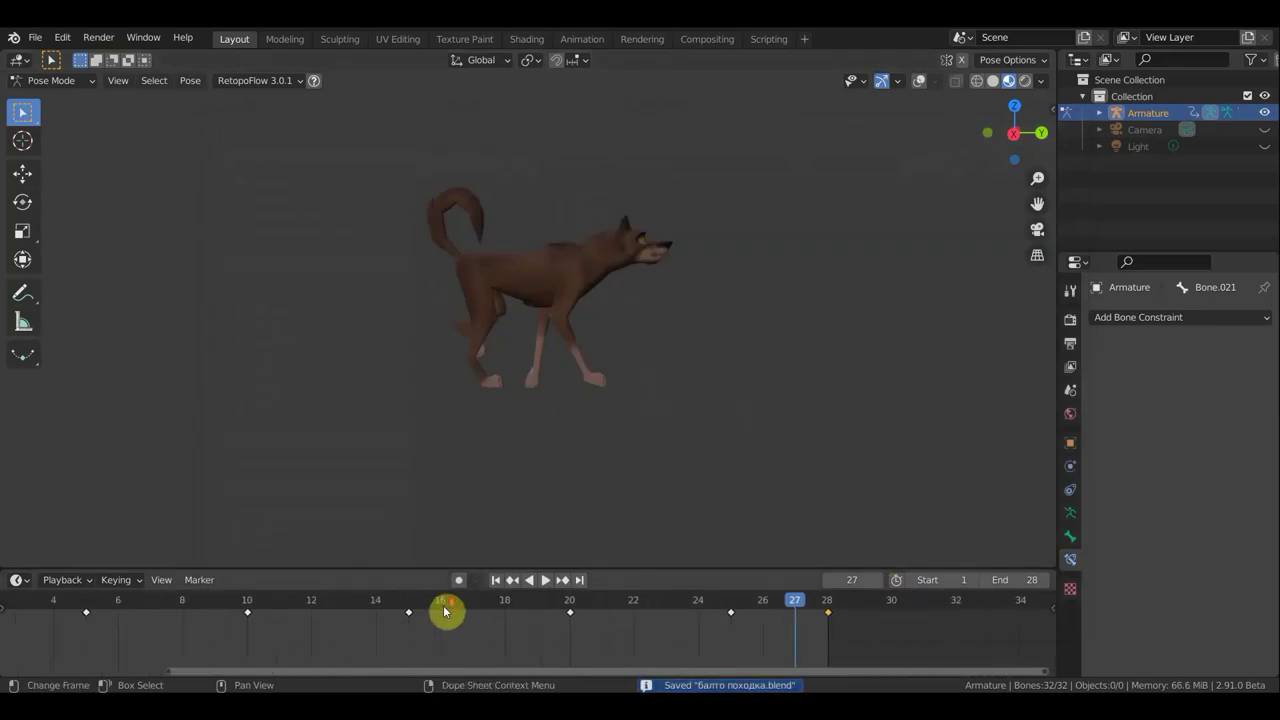
pyautogui.scroll(-2, 400, 611)
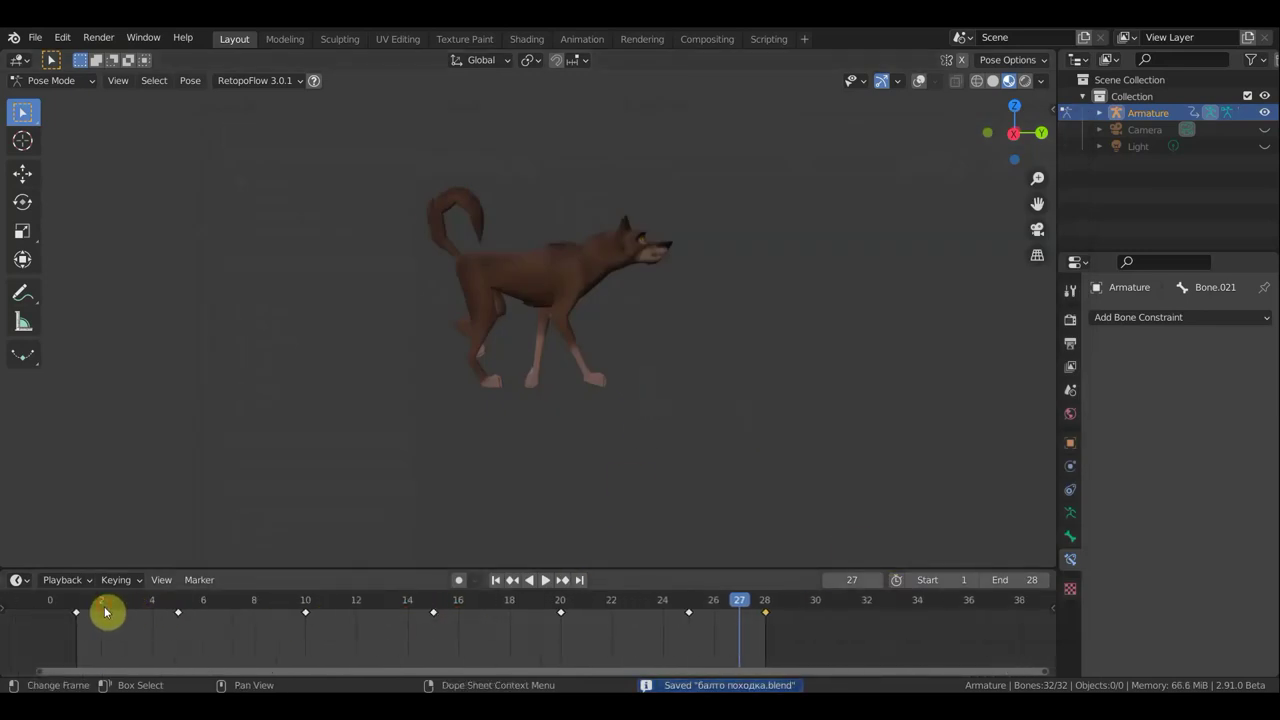
pyautogui.click(105, 611)
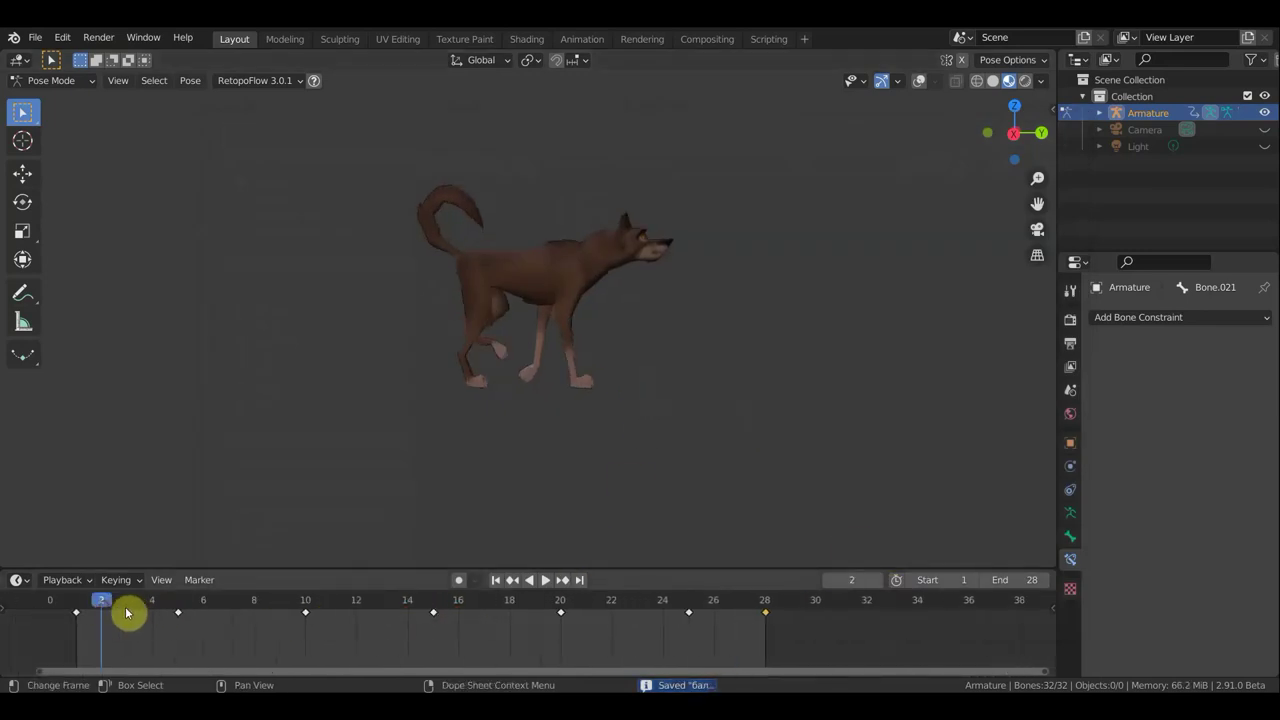
pyautogui.click(920, 84)
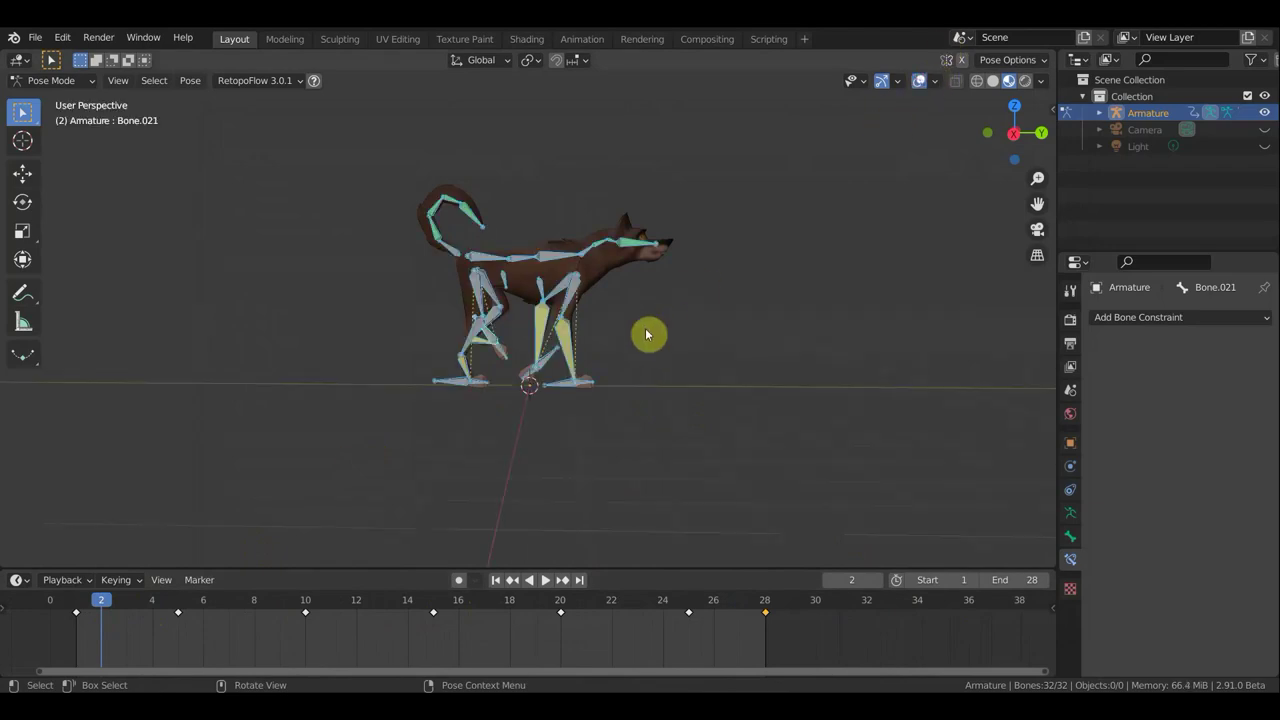
pyautogui.press('i')
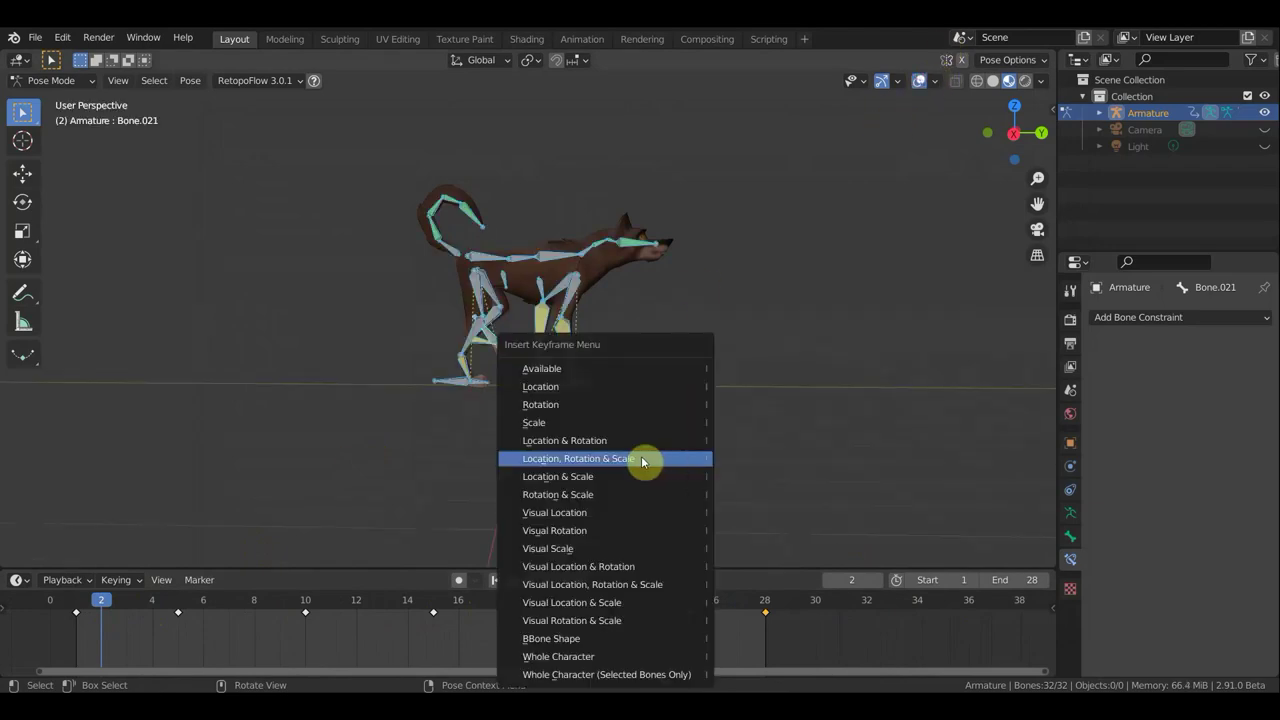
pyautogui.click(576, 441)
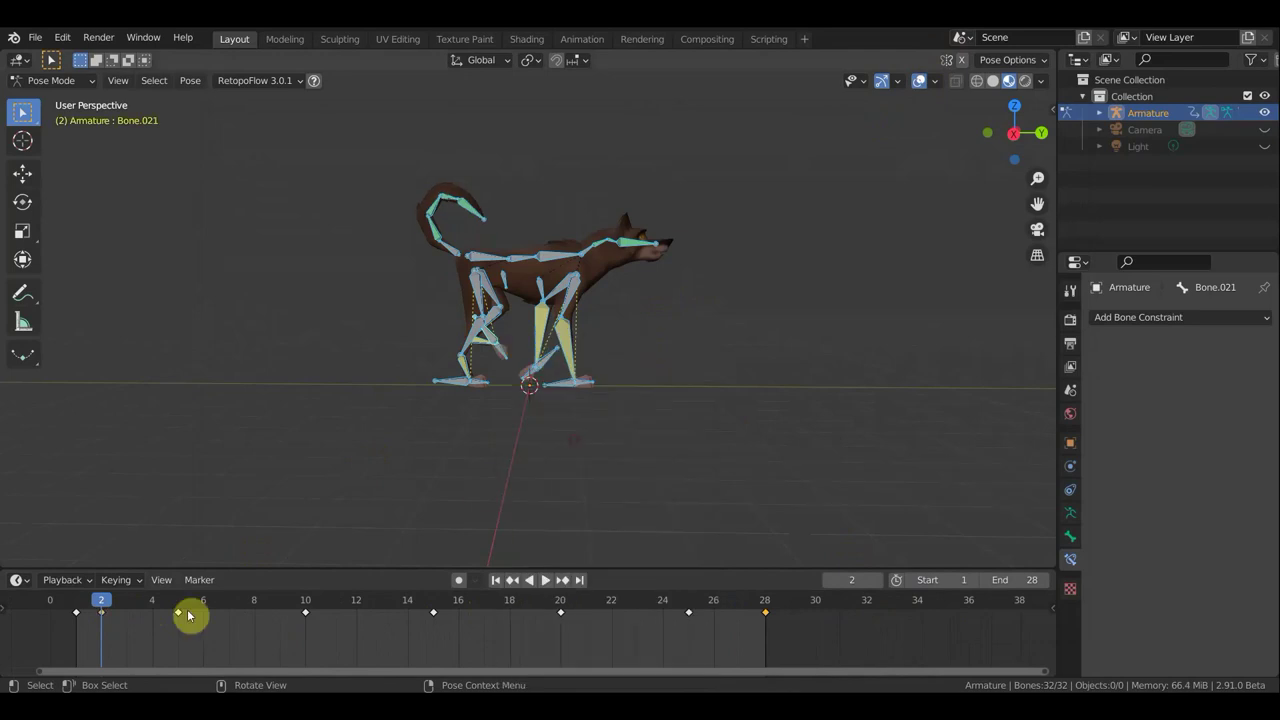
# Keyframe the wolf's pose at frames 3, 4 and 6.
pyautogui.click(130, 603)
pyautogui.press('i')
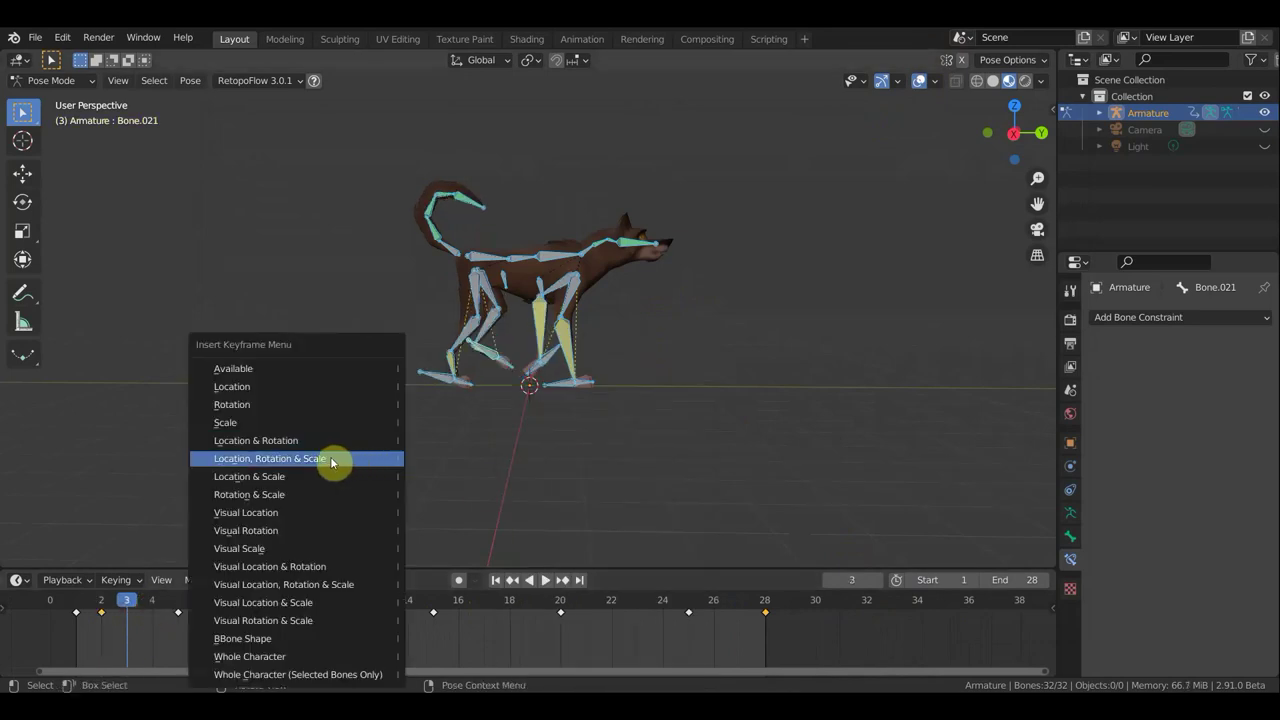
pyautogui.click(309, 449)
pyautogui.click(156, 608)
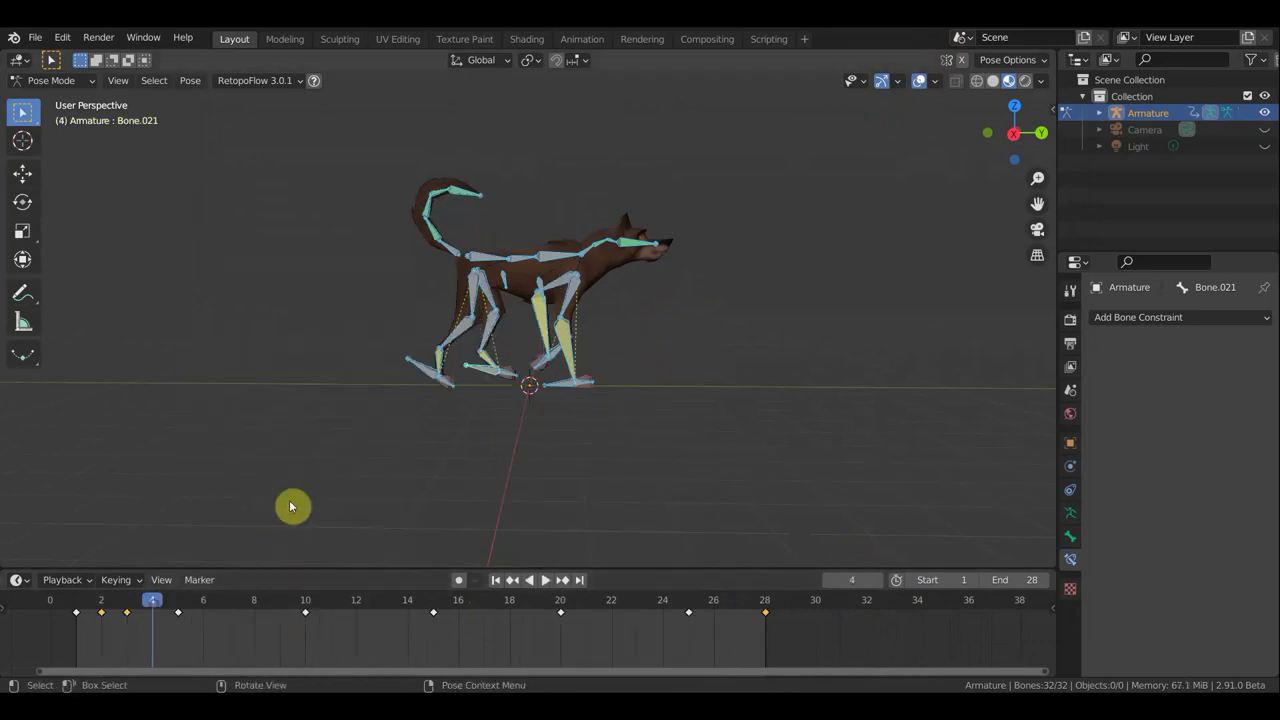
pyautogui.press('i')
pyautogui.click(241, 462)
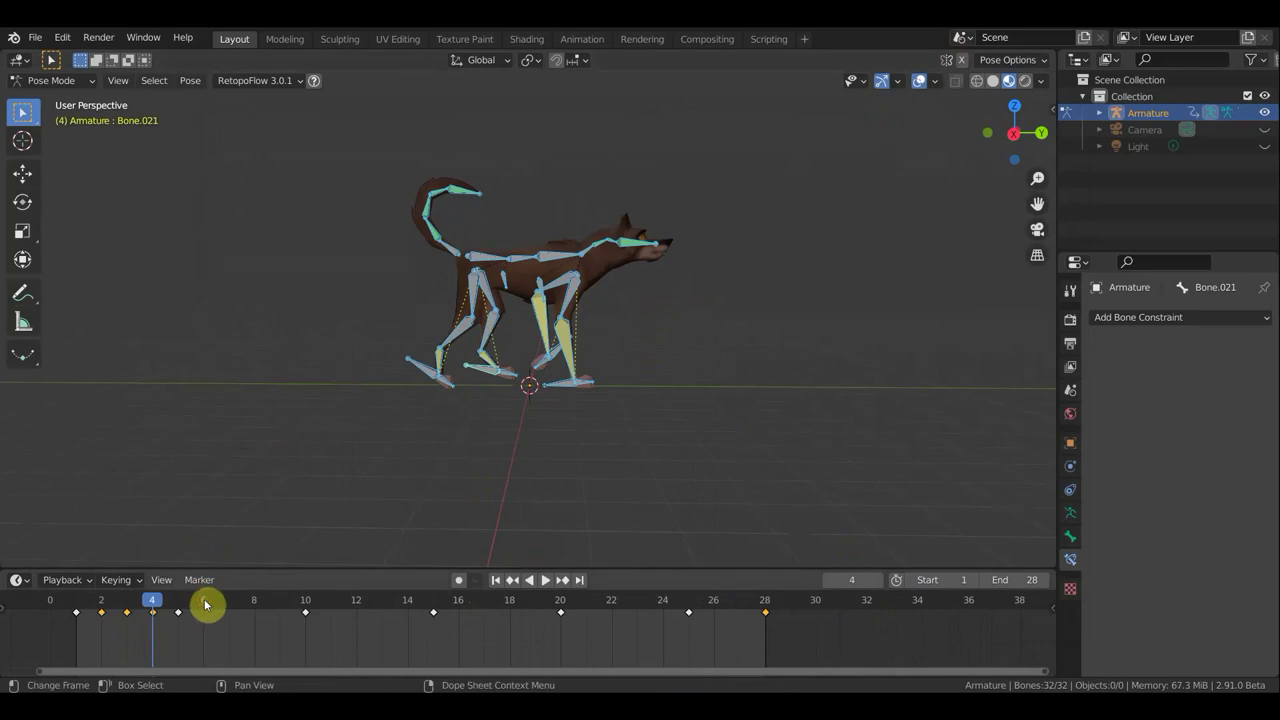
pyautogui.click(204, 606)
pyautogui.press('i')
pyautogui.click(263, 450)
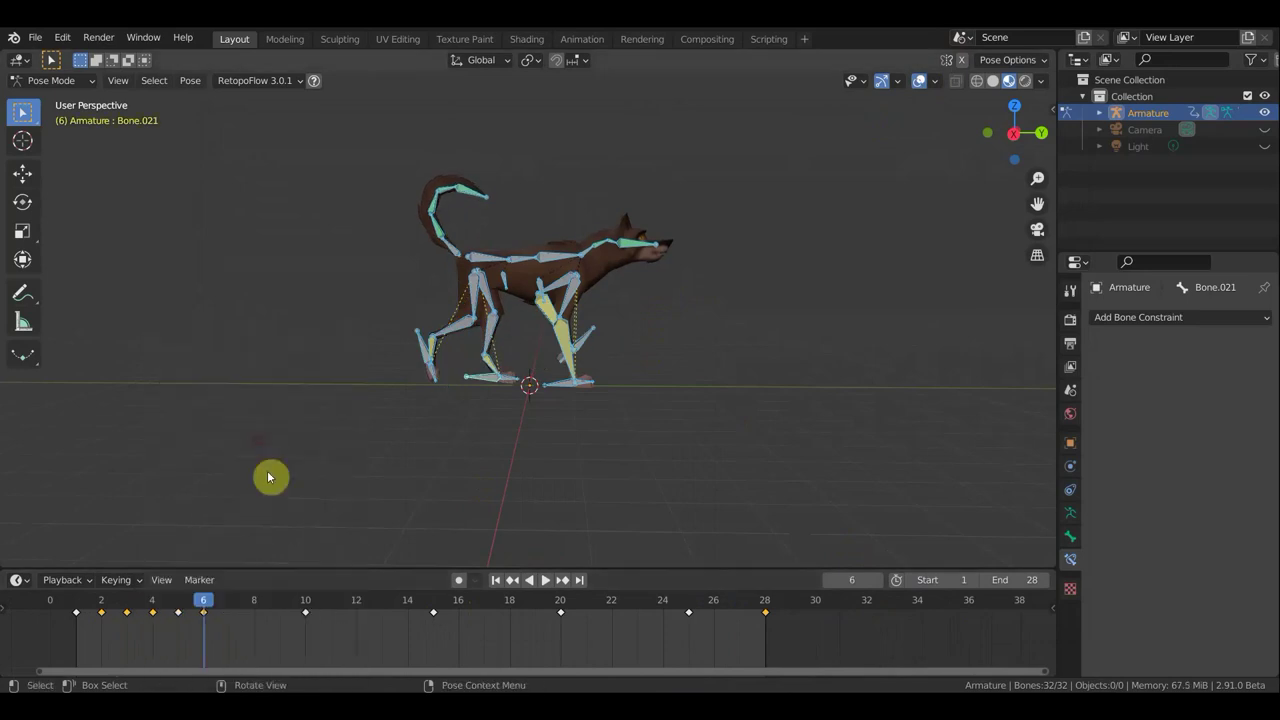
# Keyframe the wolf's pose at frames 7, 8 and 9.
pyautogui.click(233, 606)
pyautogui.press('i')
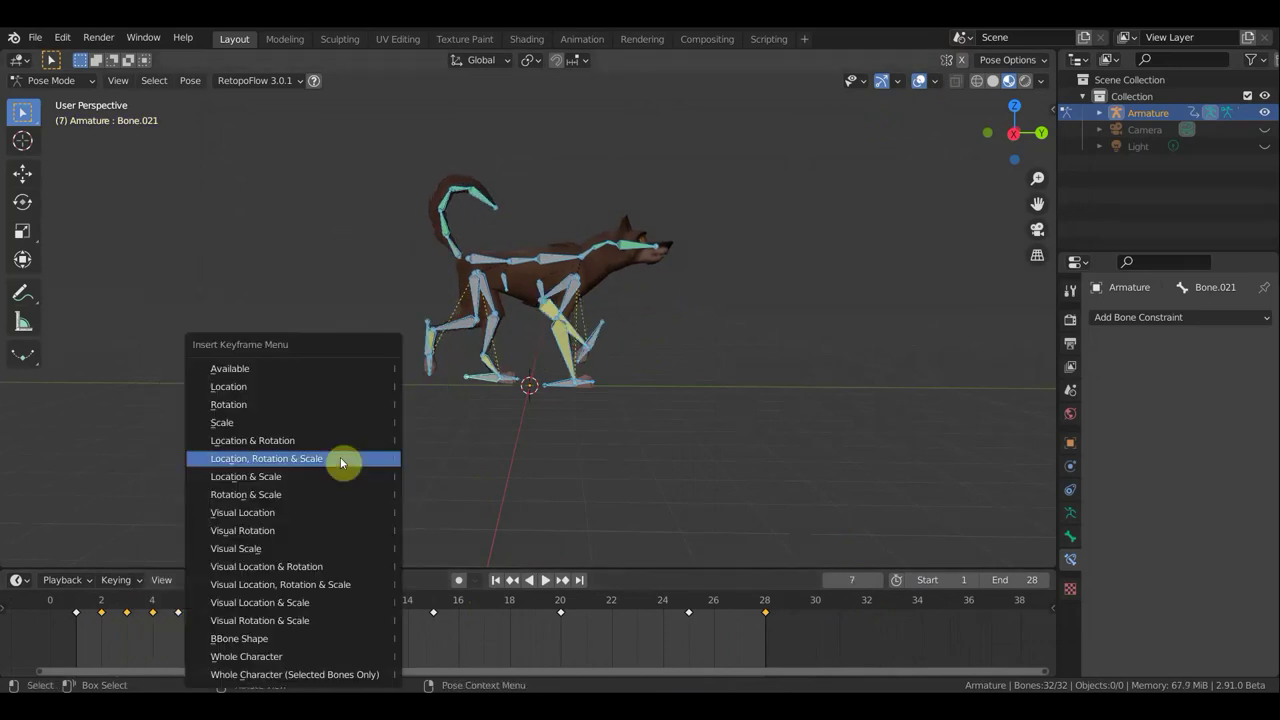
pyautogui.click(316, 438)
pyautogui.click(256, 606)
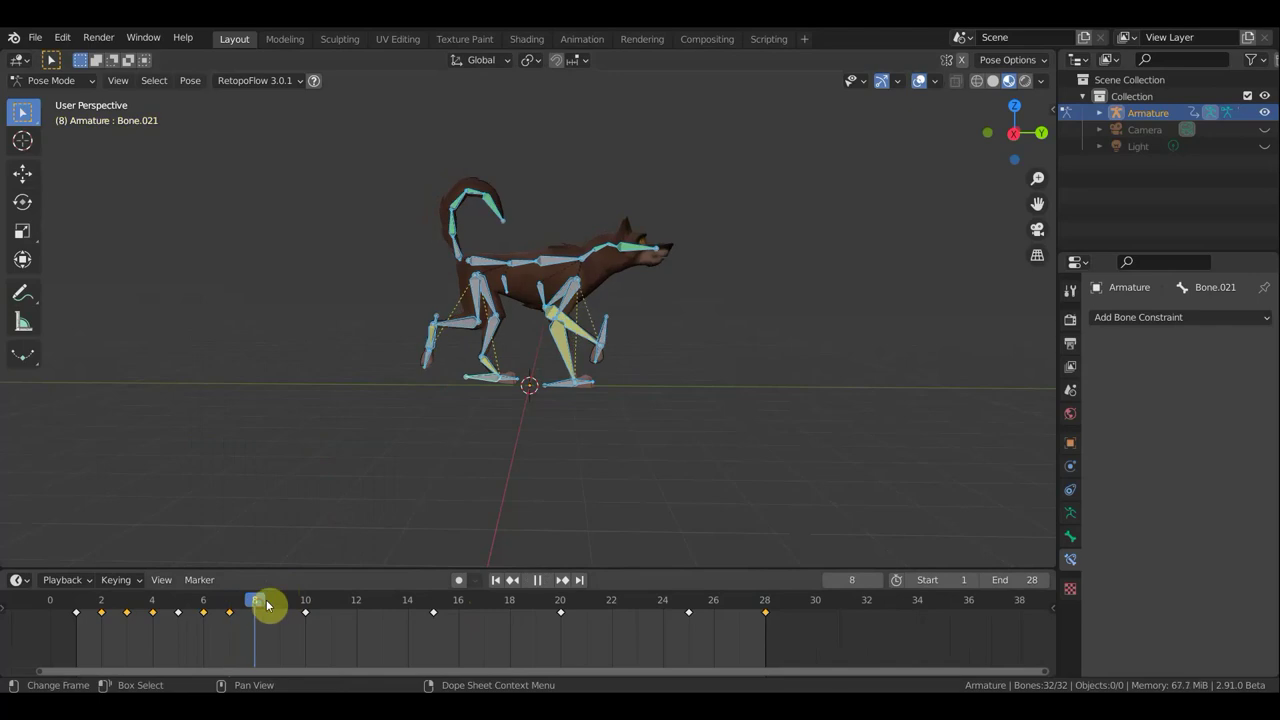
pyautogui.press('i')
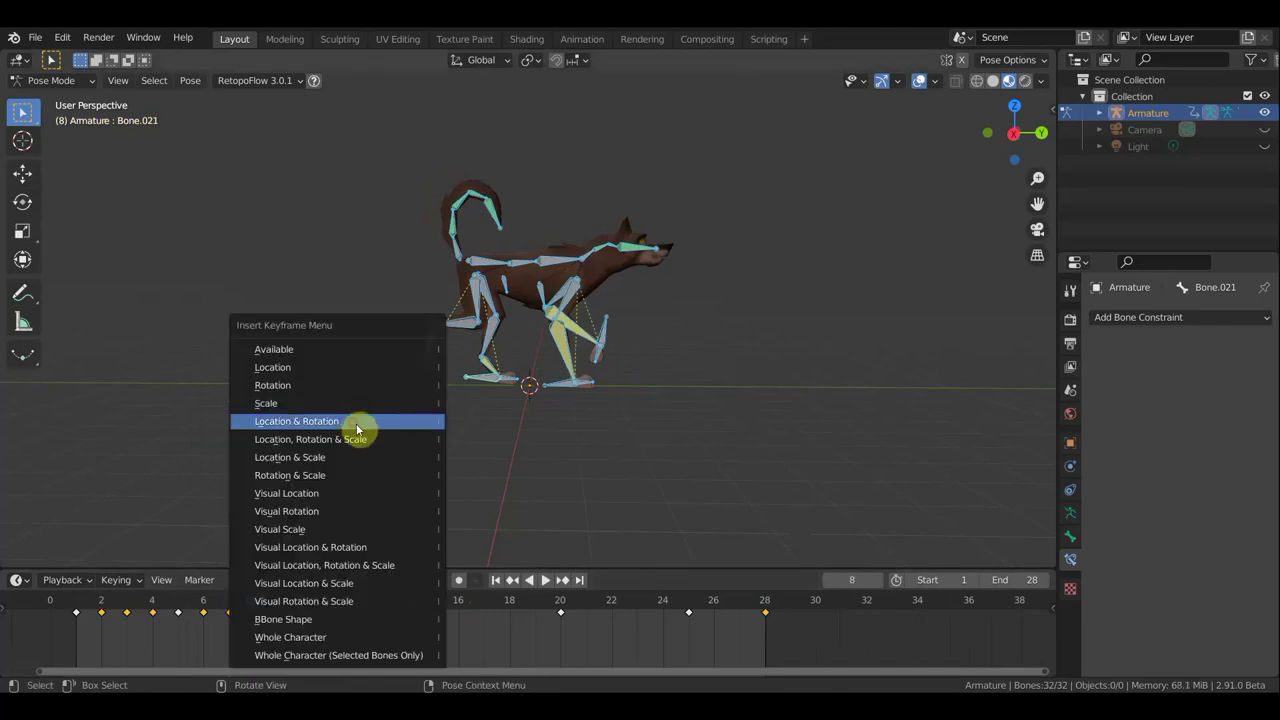
pyautogui.click(357, 424)
pyautogui.click(286, 606)
pyautogui.press('i')
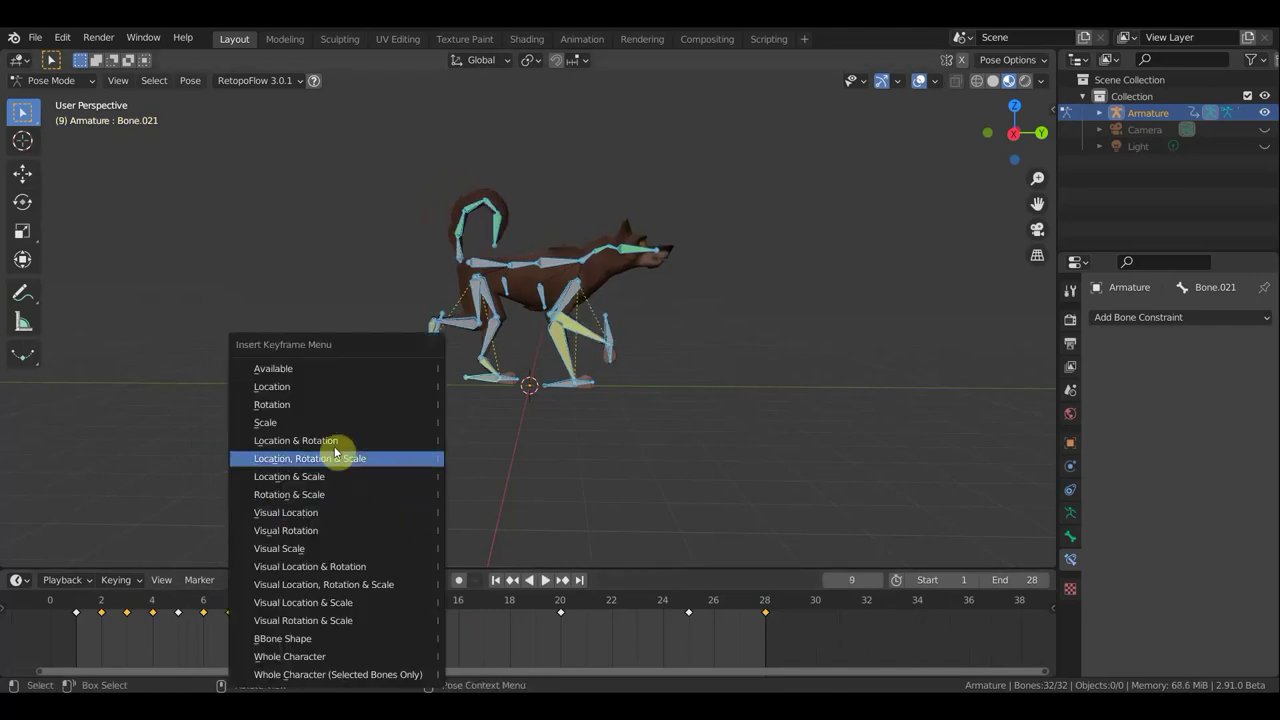
pyautogui.click(337, 449)
# Keyframe the pose at frames 11 and 12, plus location and rotation at frame 13.
pyautogui.click(332, 607)
pyautogui.press('i')
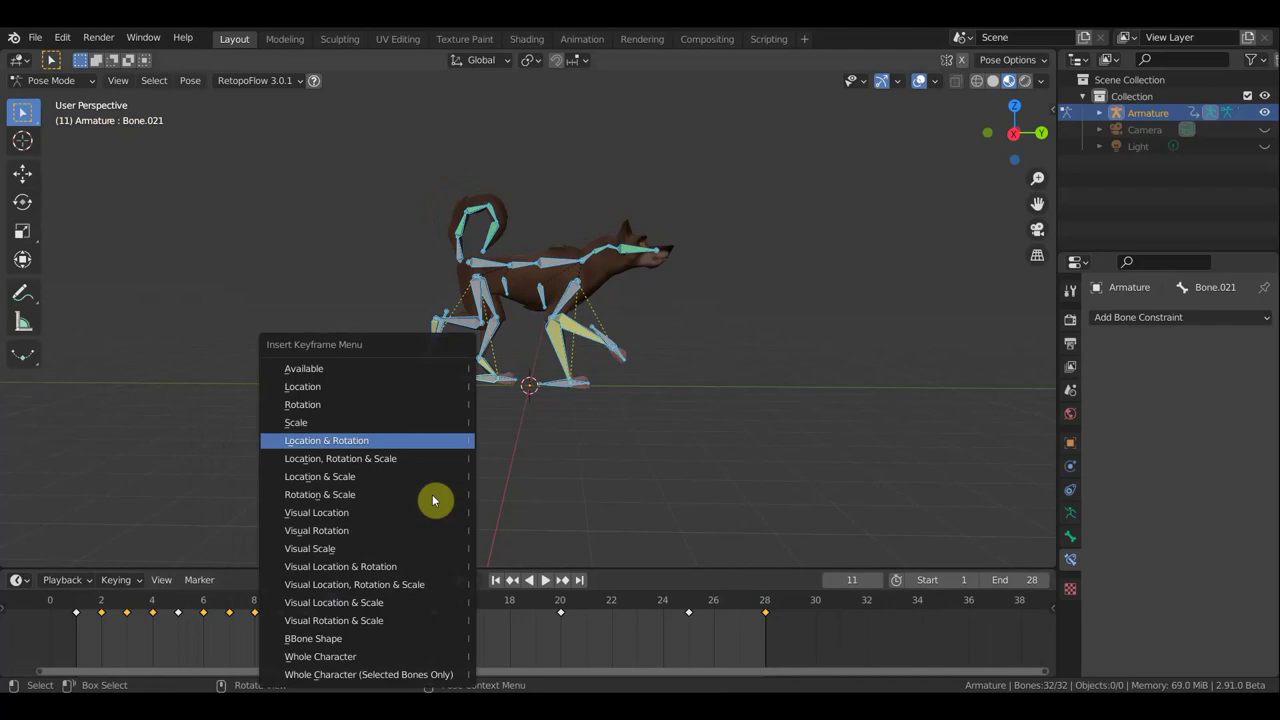
pyautogui.click(361, 444)
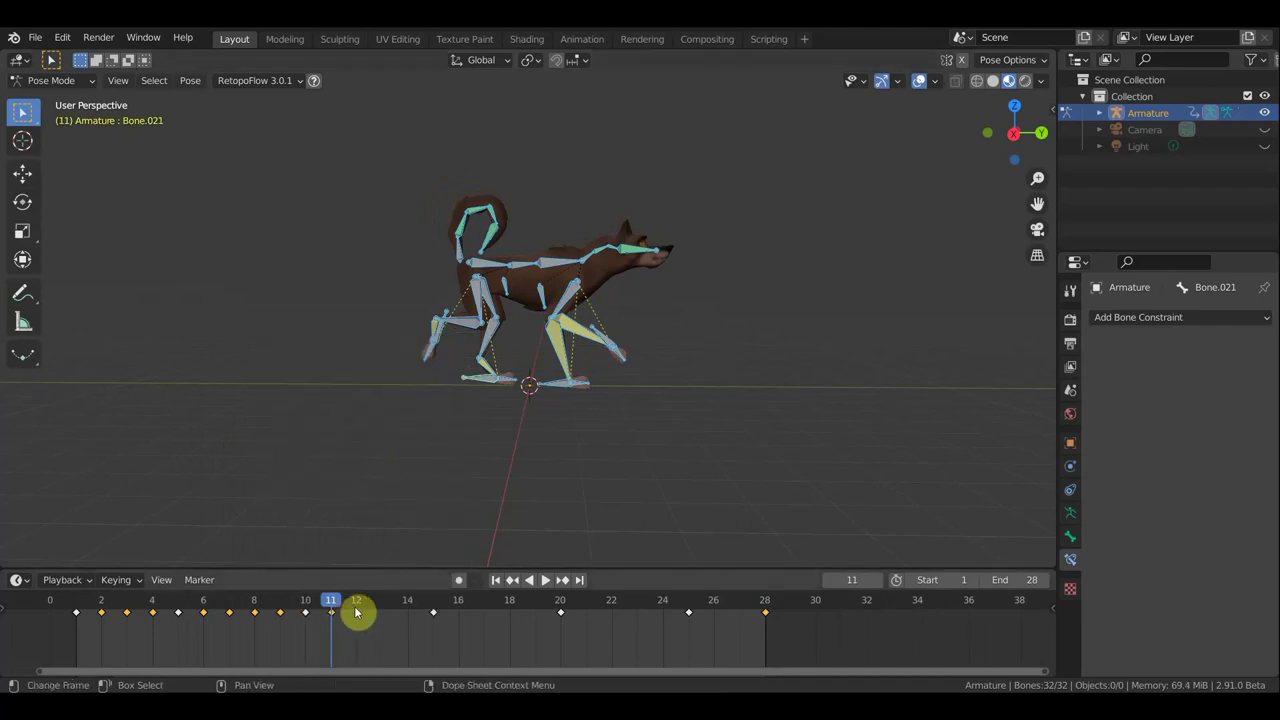
pyautogui.click(361, 608)
pyautogui.press('i')
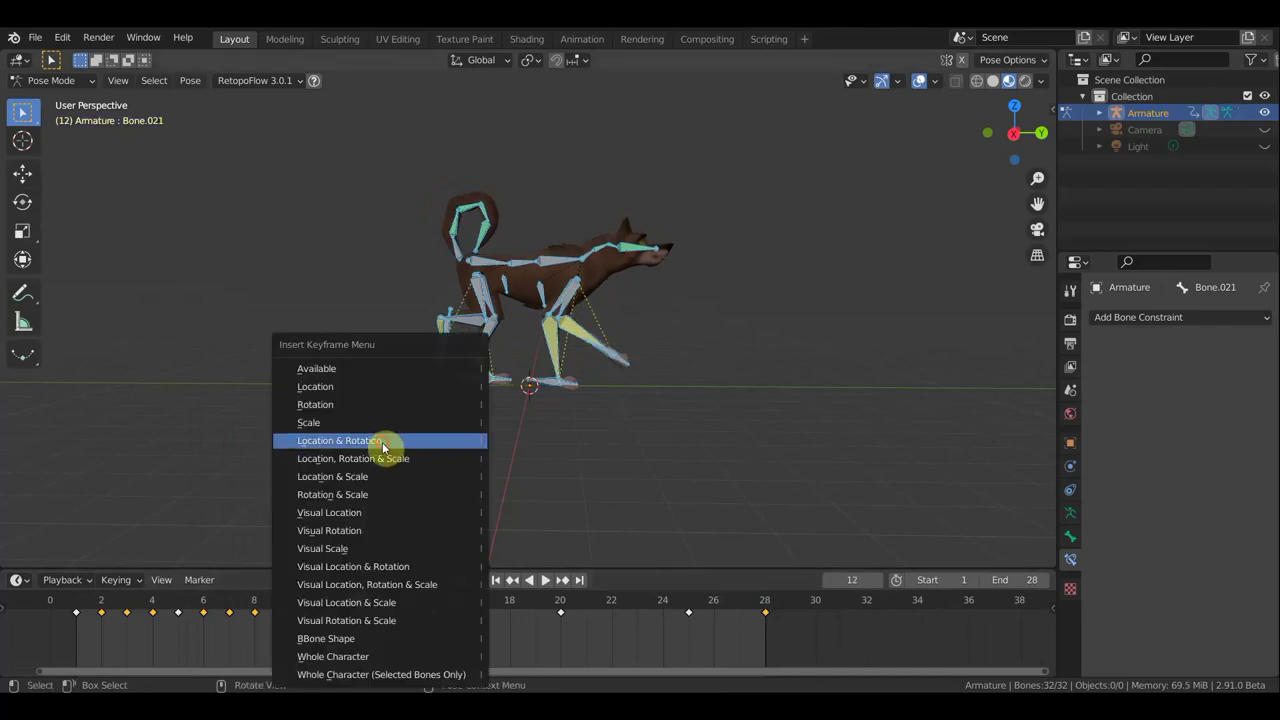
pyautogui.click(380, 446)
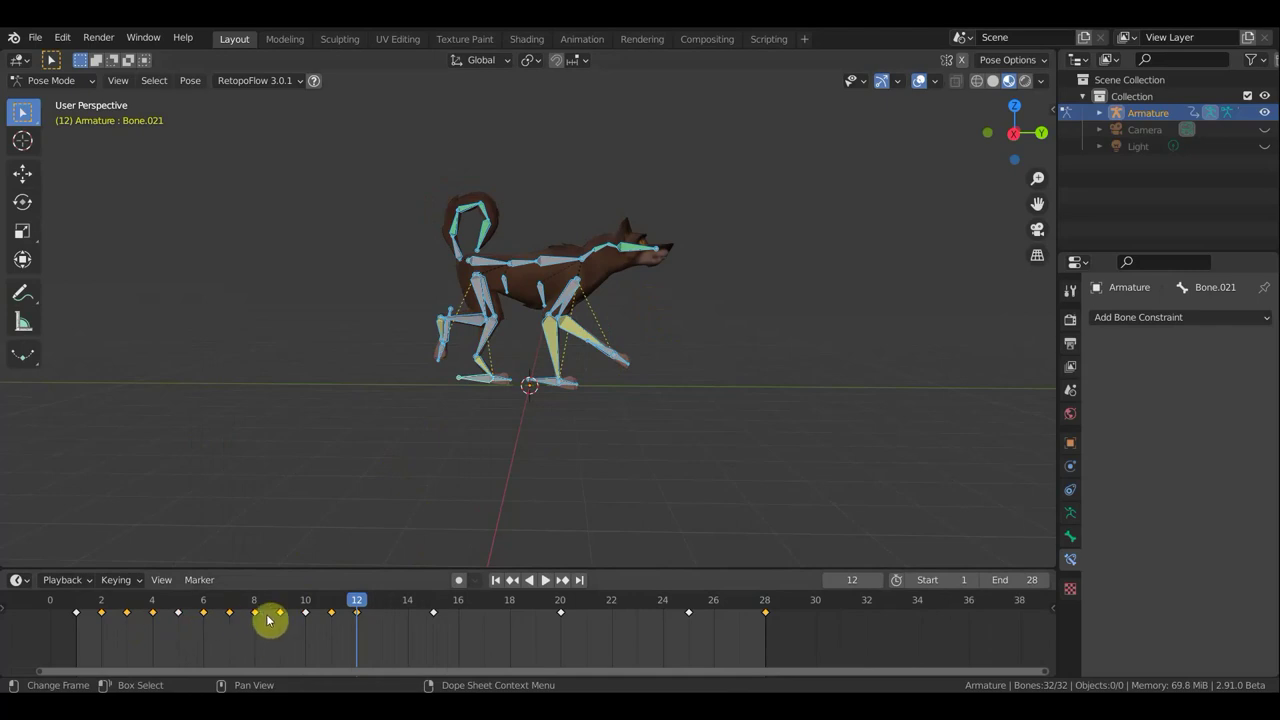
pyautogui.click(389, 609)
pyautogui.press('i')
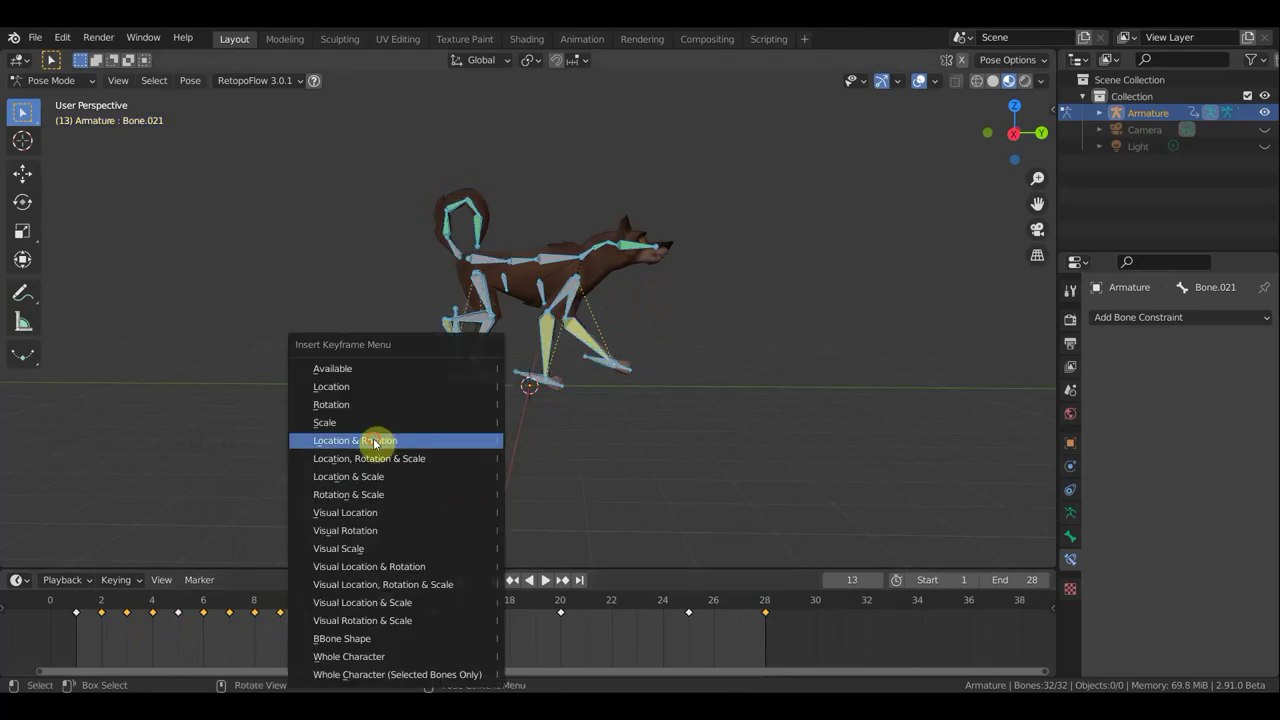
pyautogui.click(375, 441)
# Keyframe the wolf's pose at frames 14, 17 and 18.
pyautogui.click(407, 609)
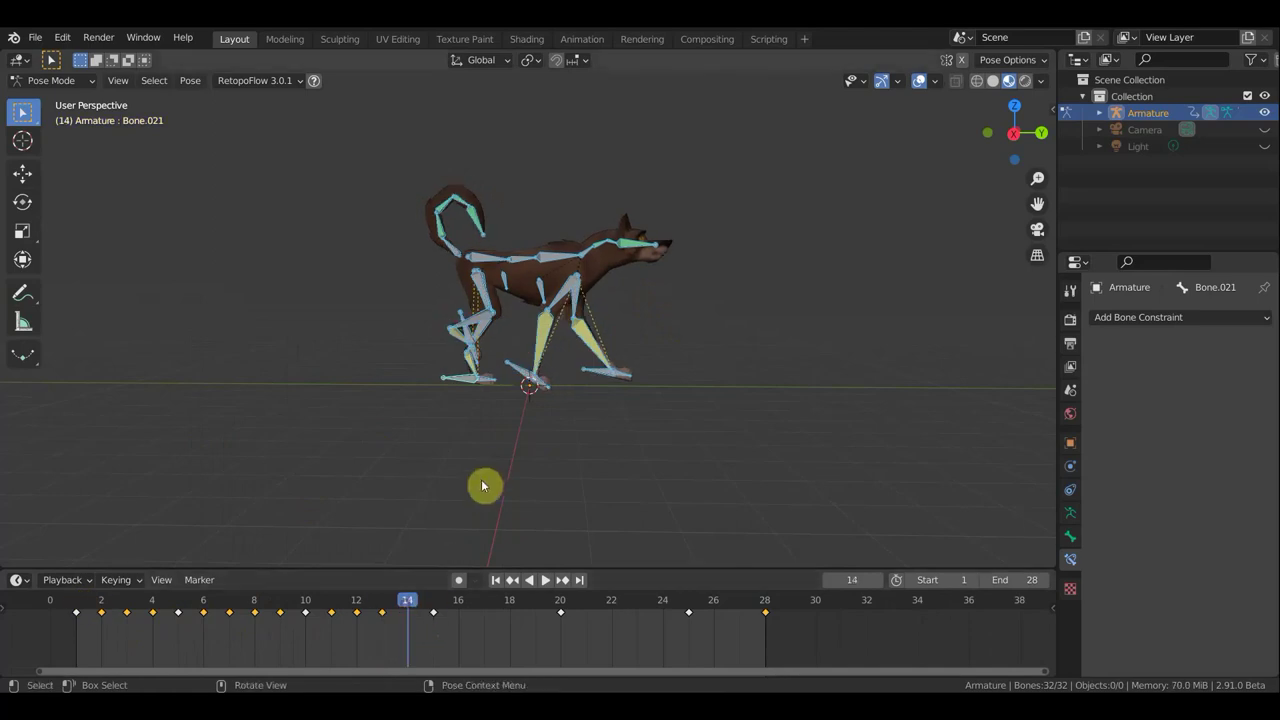
pyautogui.press('i')
pyautogui.click(400, 440)
pyautogui.press('Right')
pyautogui.press('Right')
pyautogui.press('Right')
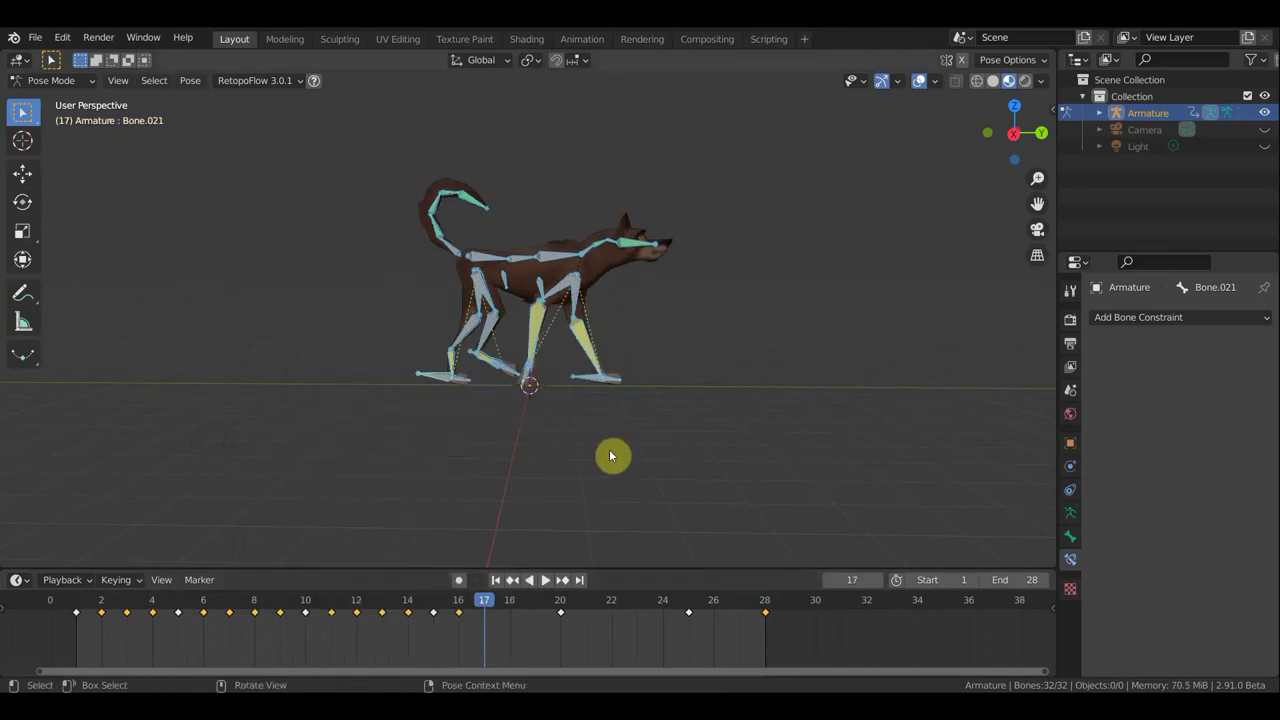
pyautogui.press('i')
pyautogui.click(558, 491)
pyautogui.click(513, 609)
pyautogui.press('i')
pyautogui.click(571, 440)
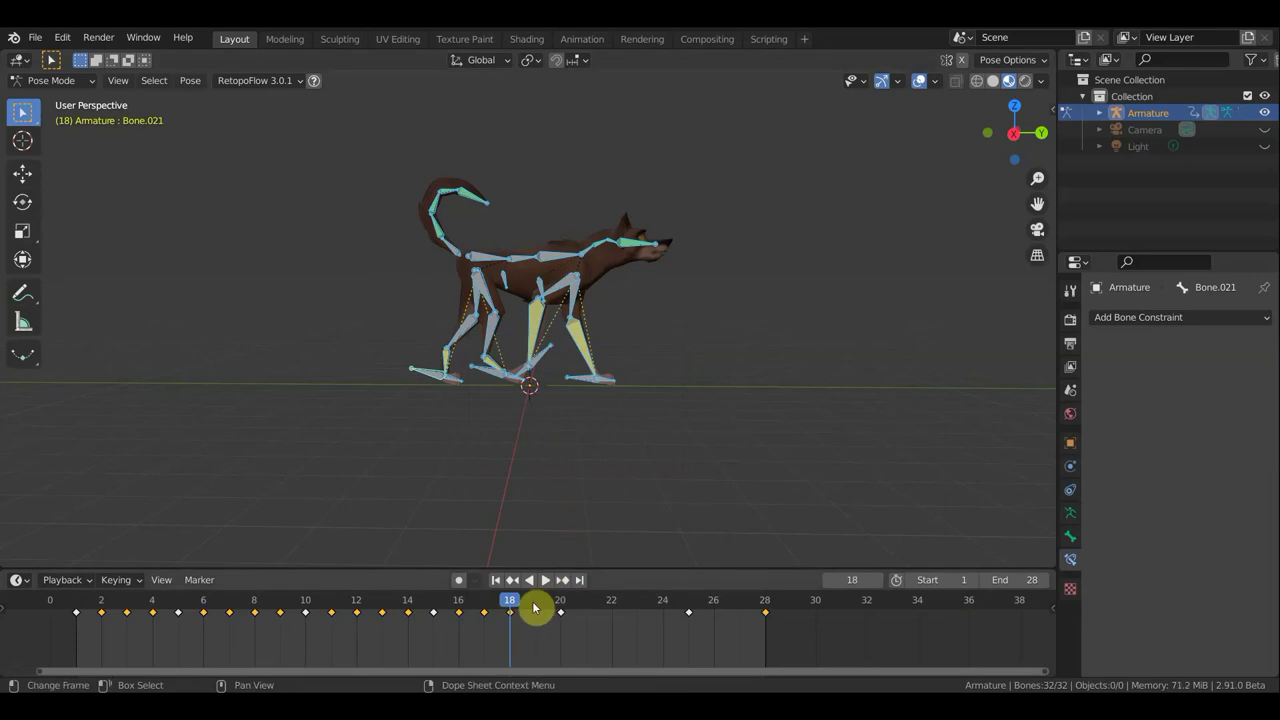
# Keyframe the wolf's pose at frames 19, 21 and 22.
pyautogui.click(535, 605)
pyautogui.press('i')
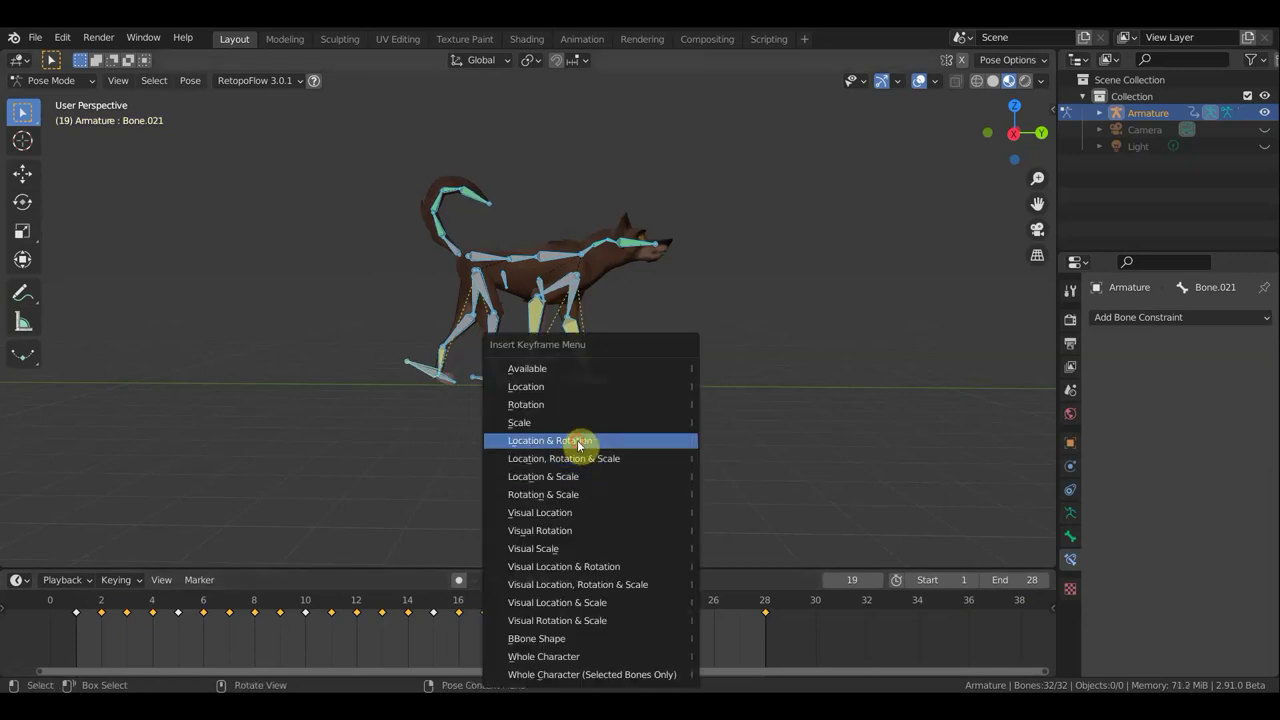
pyautogui.click(598, 459)
pyautogui.press('space')
pyautogui.press('space')
pyautogui.press('i')
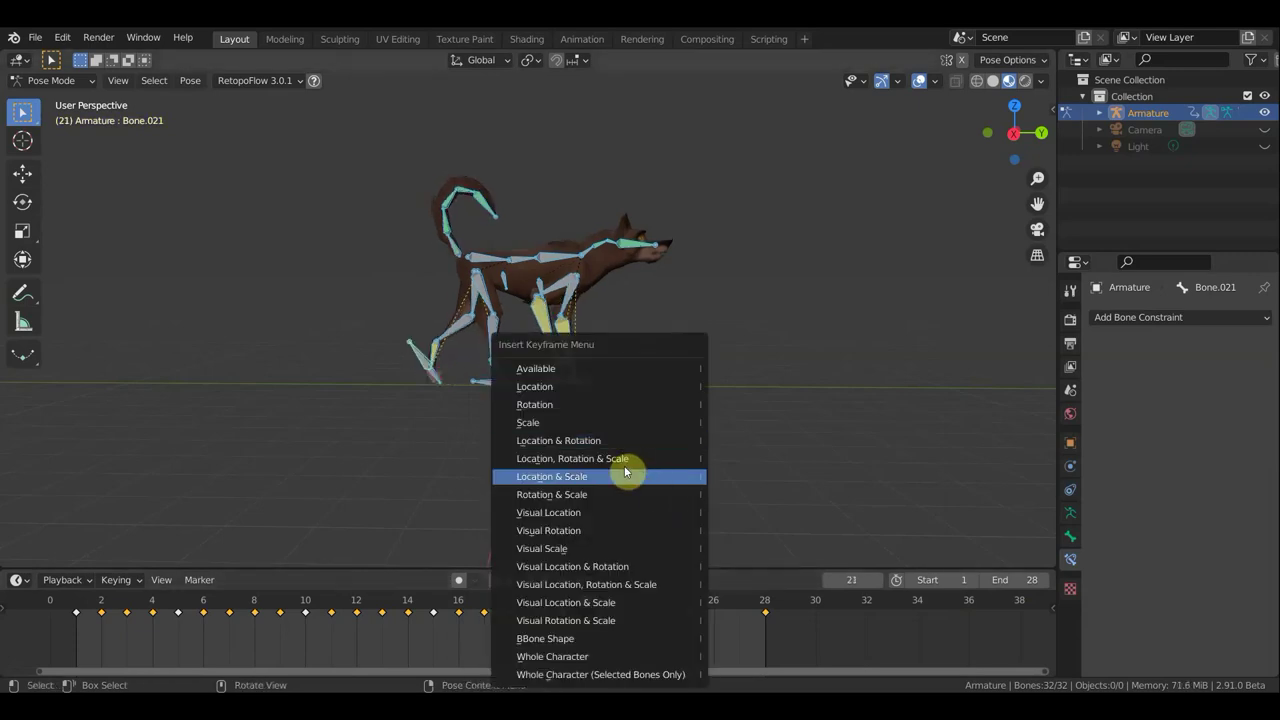
pyautogui.click(525, 443)
pyautogui.click(612, 605)
pyautogui.press('i')
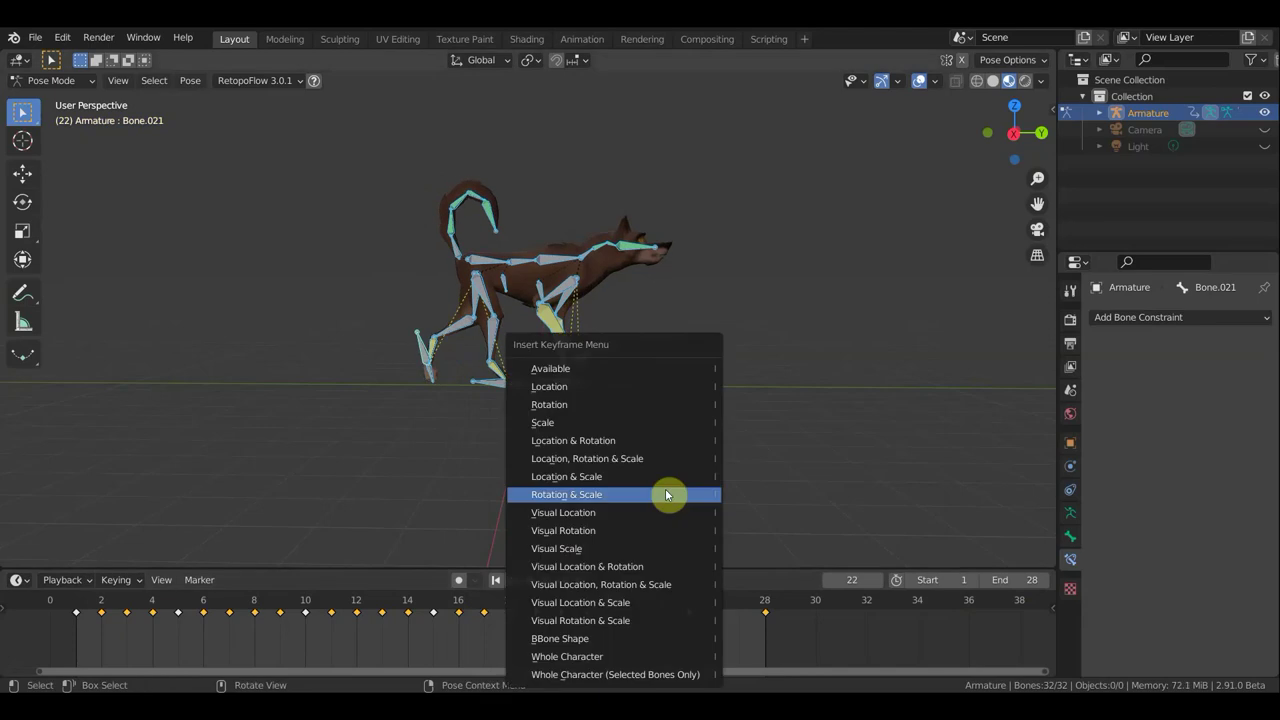
pyautogui.click(603, 447)
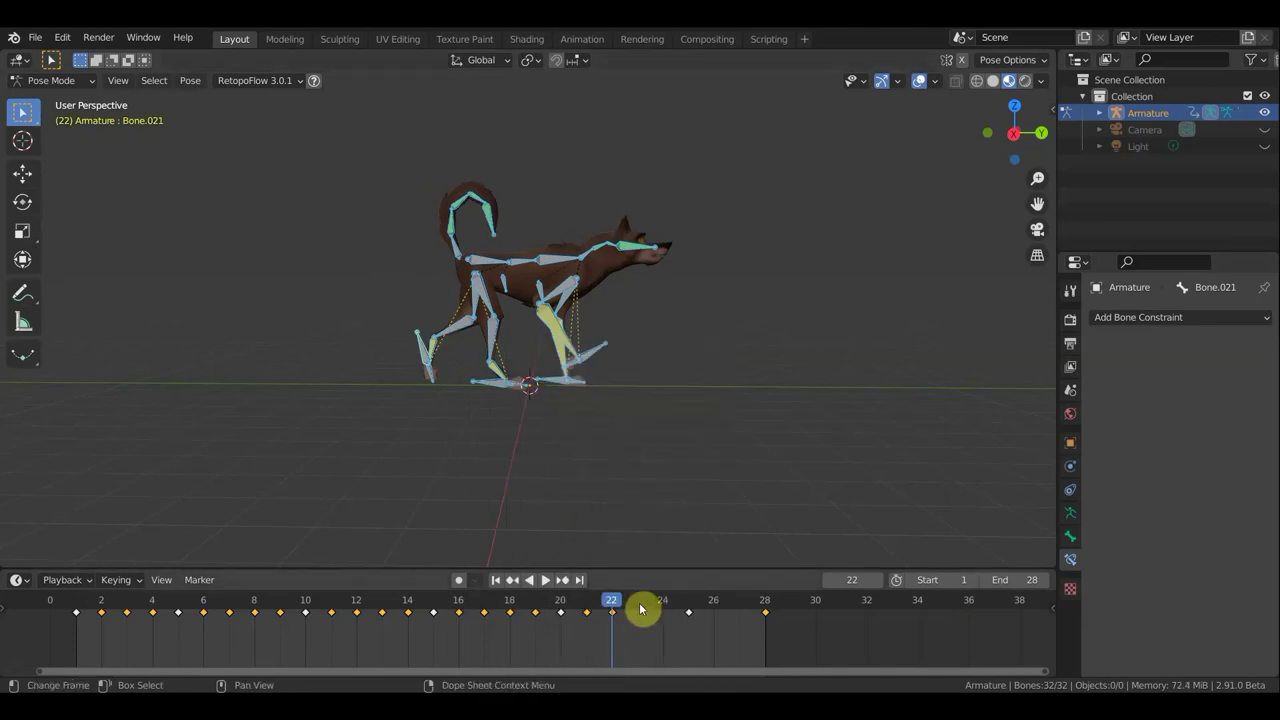
# Keyframe the pose at frame 23, and location and rotation at frame 26.
pyautogui.click(640, 606)
pyautogui.press('i')
pyautogui.click(654, 448)
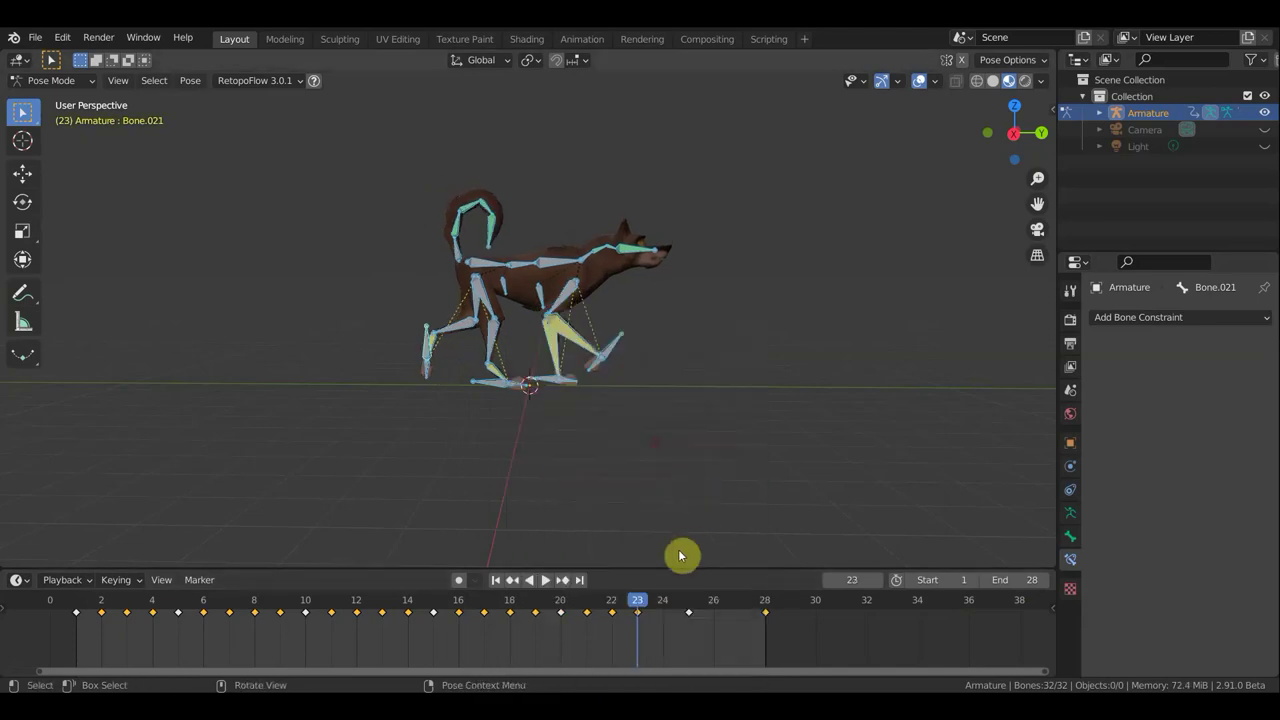
pyautogui.click(663, 606)
pyautogui.press('i')
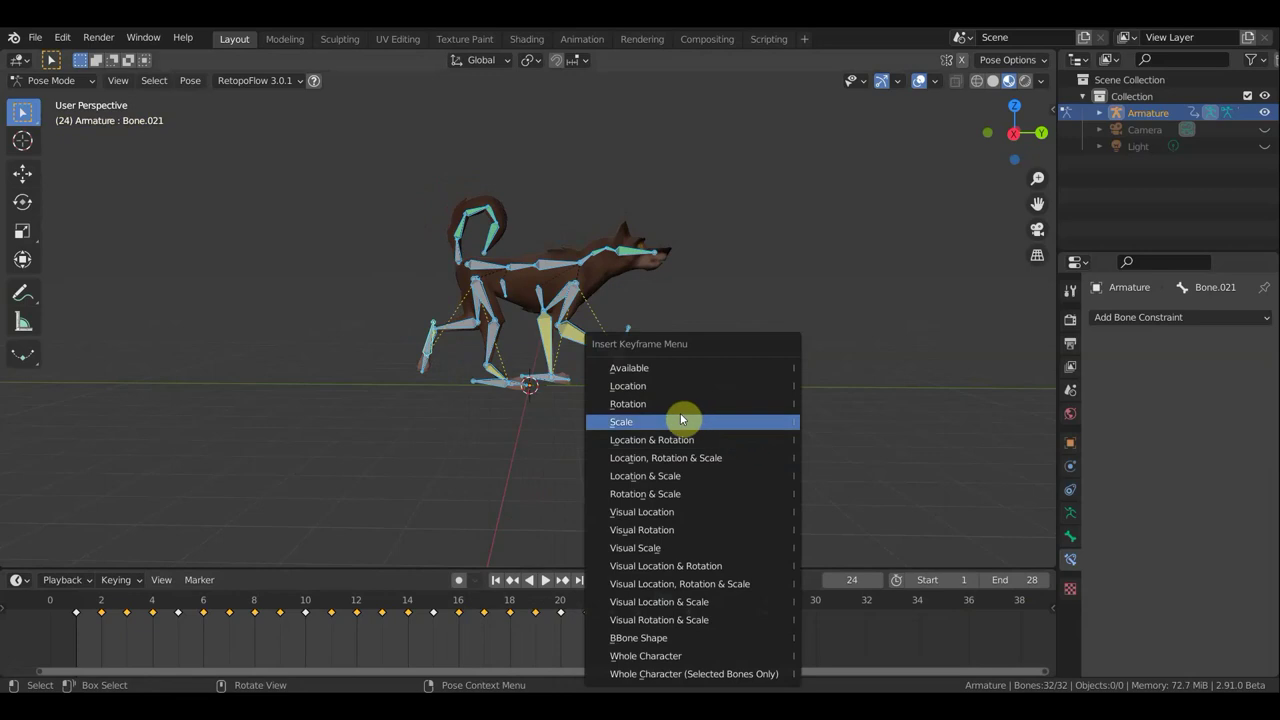
pyautogui.click(714, 606)
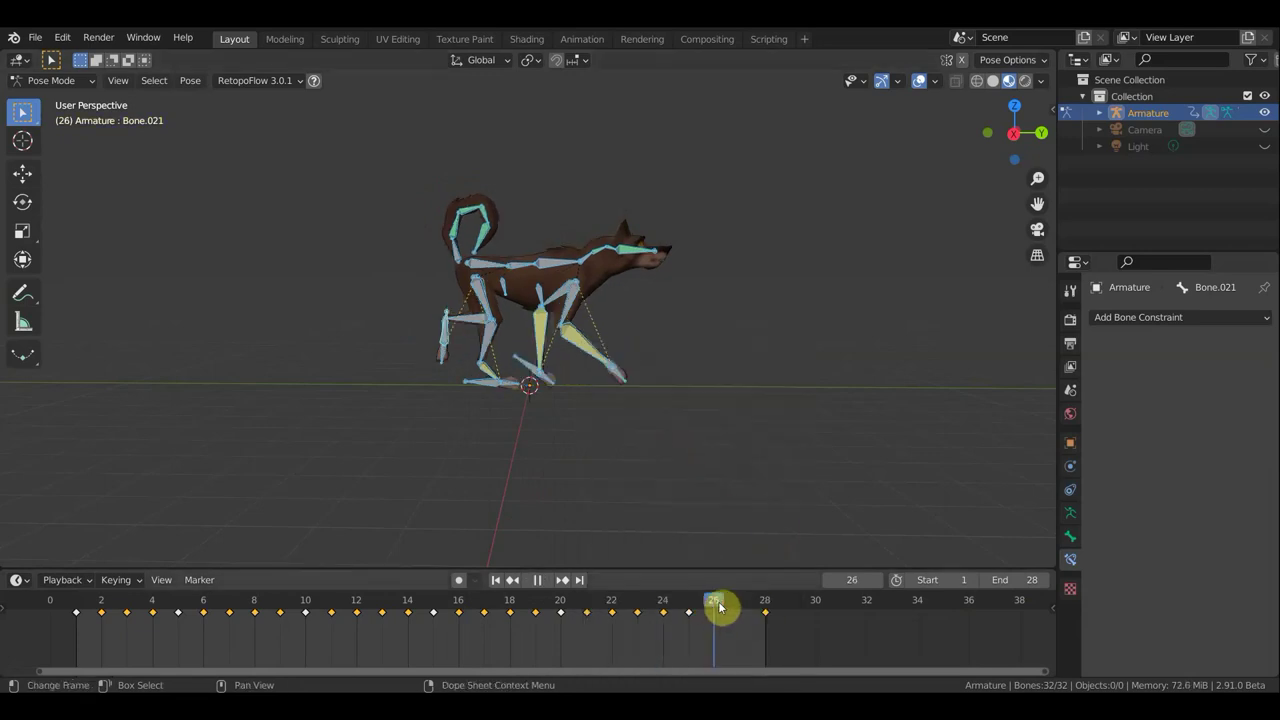
pyautogui.press('i')
pyautogui.click(703, 441)
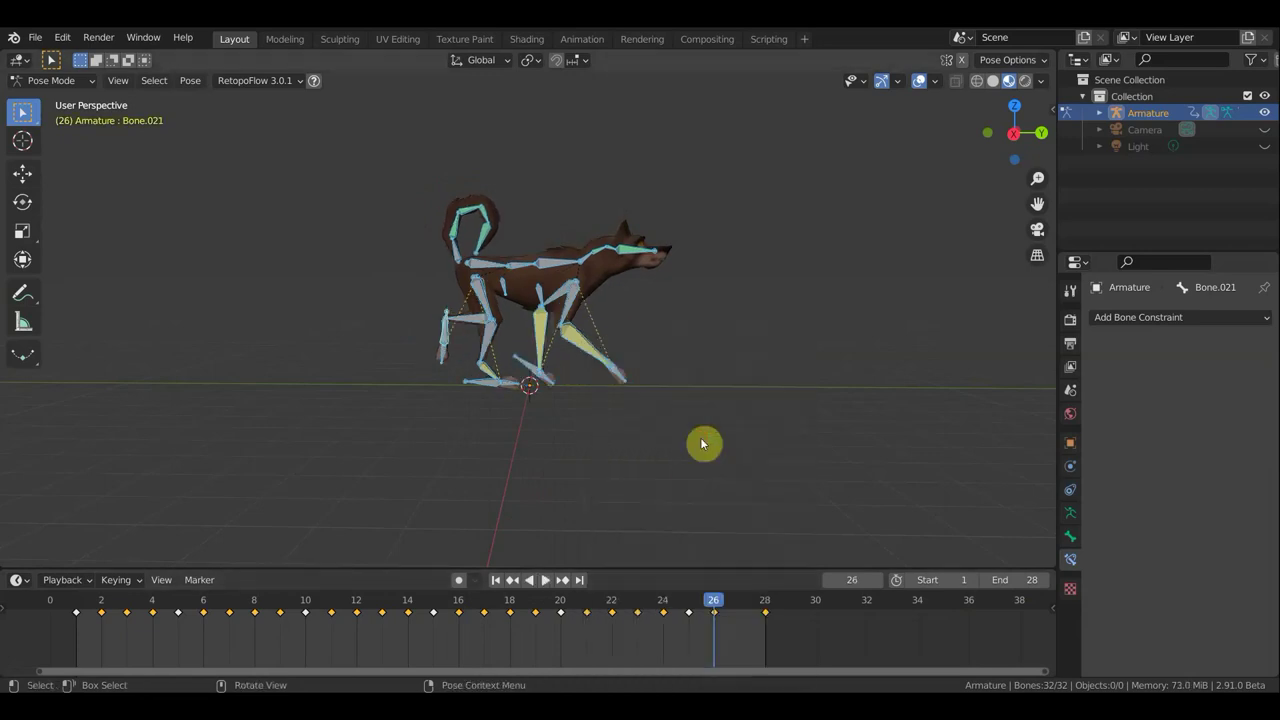
# Keyframe the pose at frame 27, then hide bones and overlays to show only the wolf.
pyautogui.click(741, 607)
pyautogui.press('i')
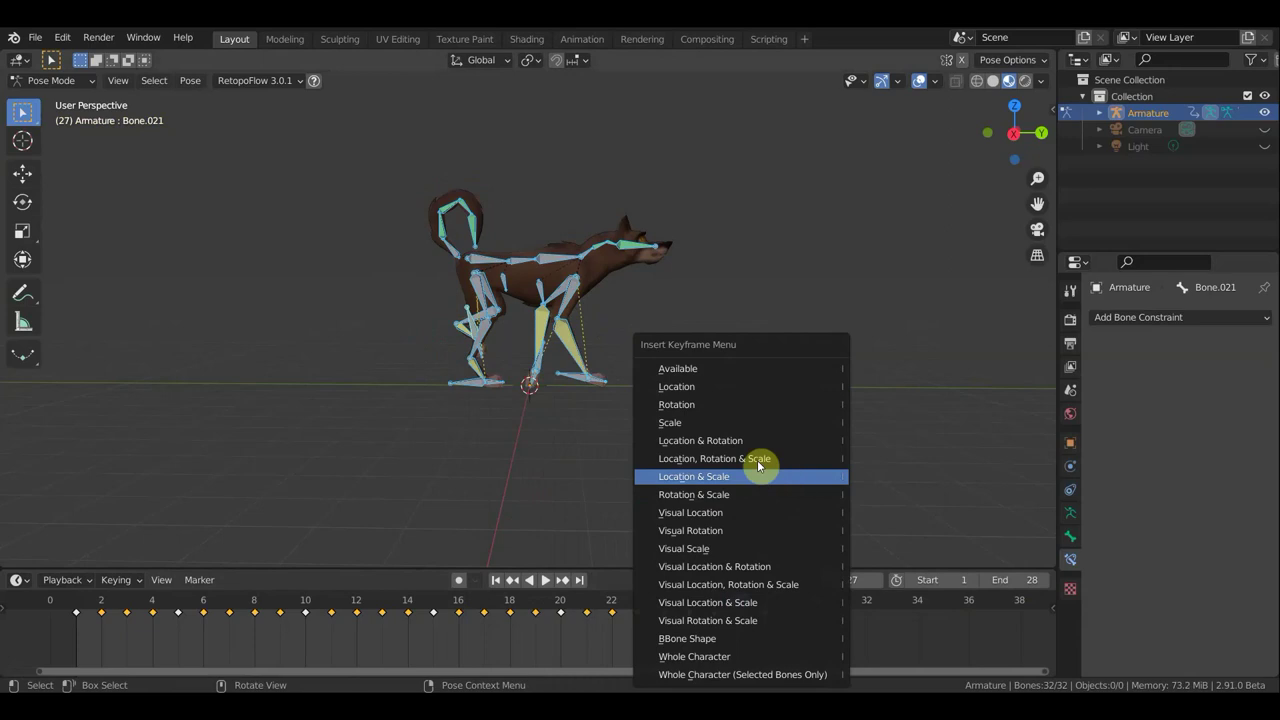
pyautogui.click(745, 446)
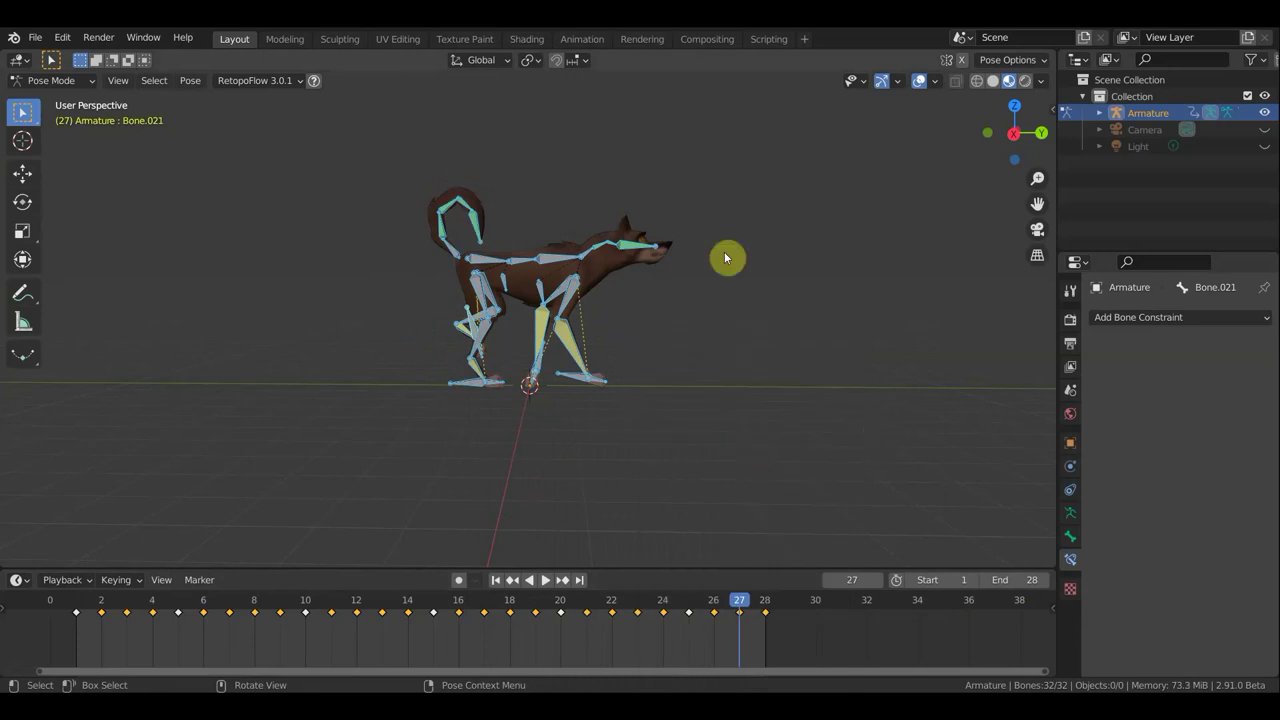
pyautogui.click(918, 82)
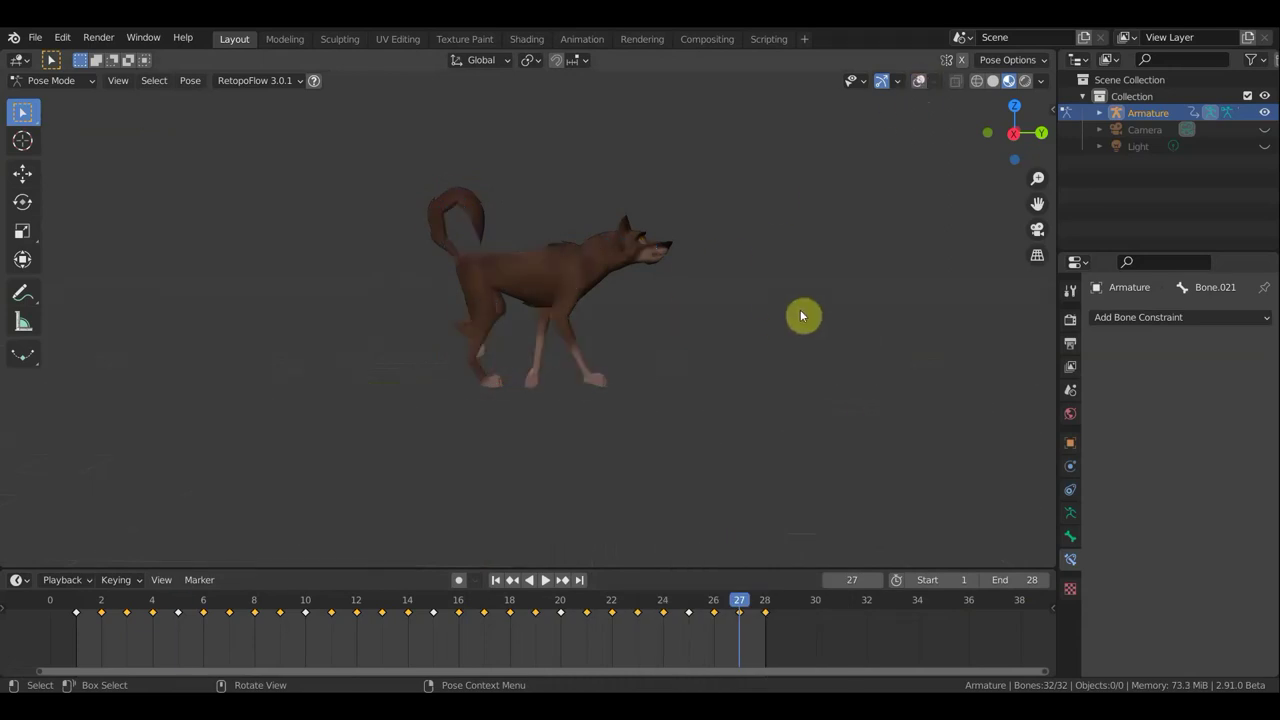
# Play the 28-frame walk while zooming in, then stop and scrub back toward frame 1.
pyautogui.press('space')
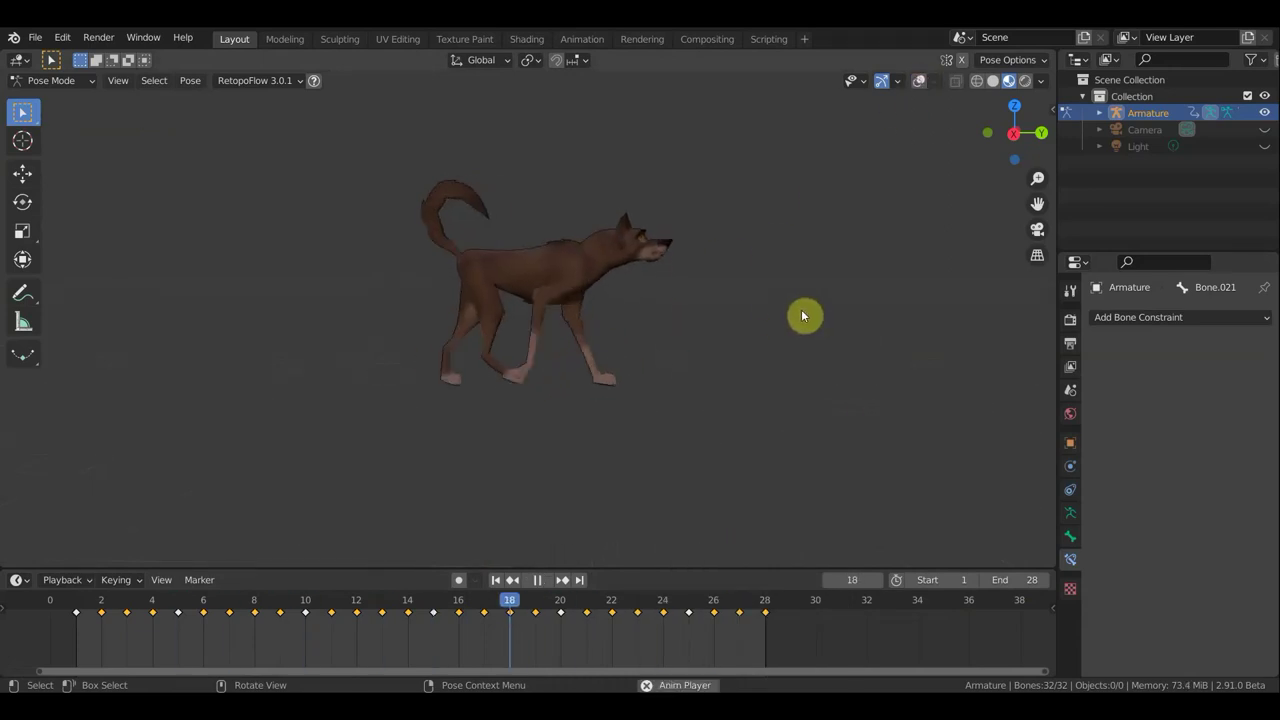
pyautogui.scroll(3, 821, 367)
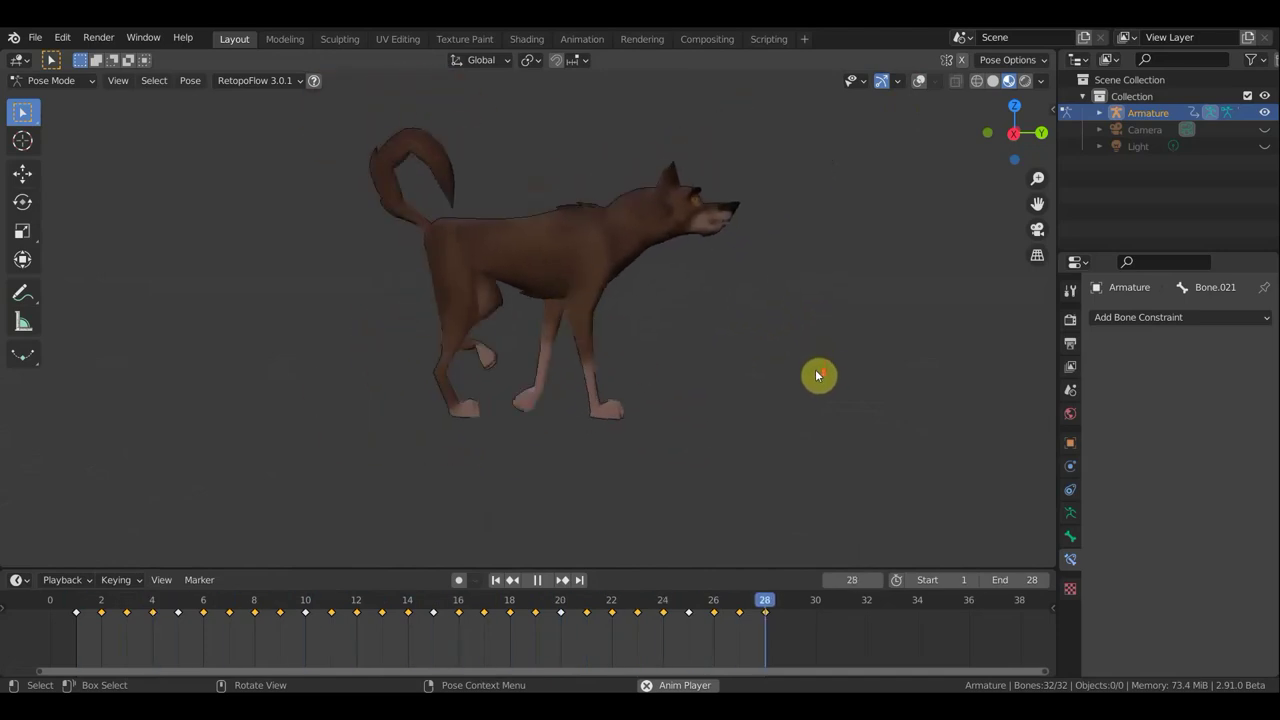
pyautogui.scroll(-1, 690, 267)
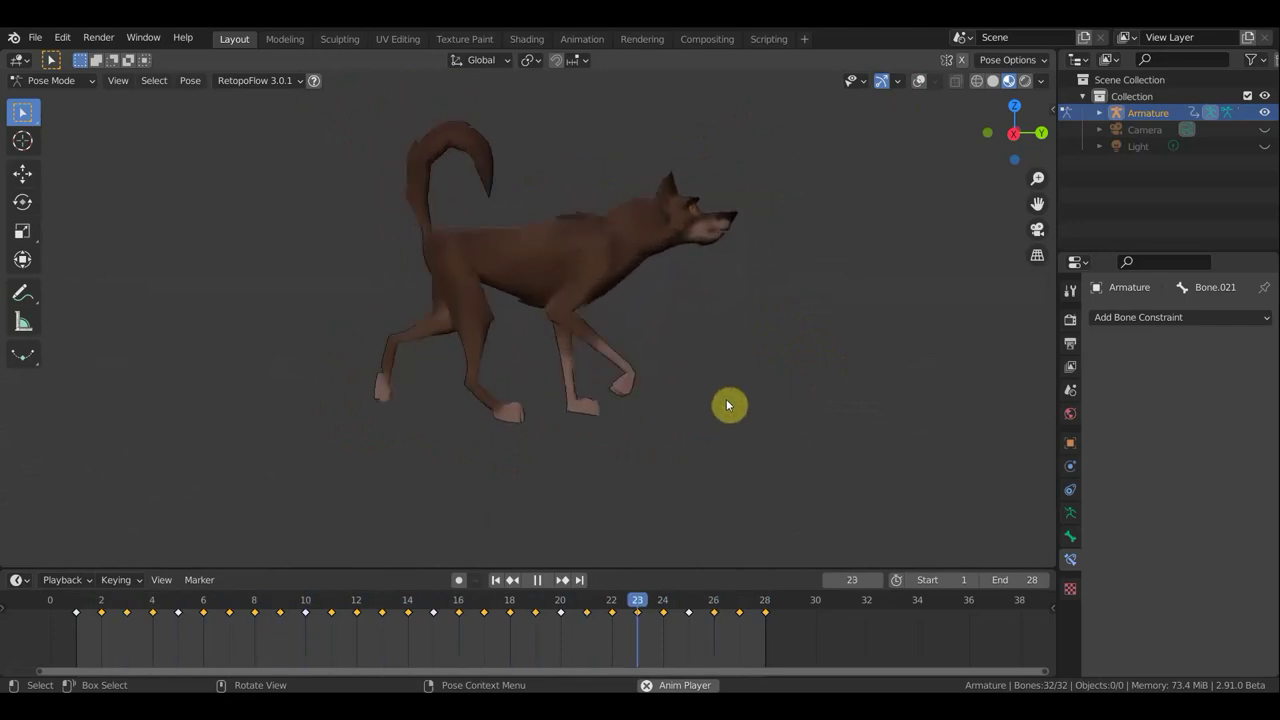
pyautogui.press('space')
pyautogui.press('space')
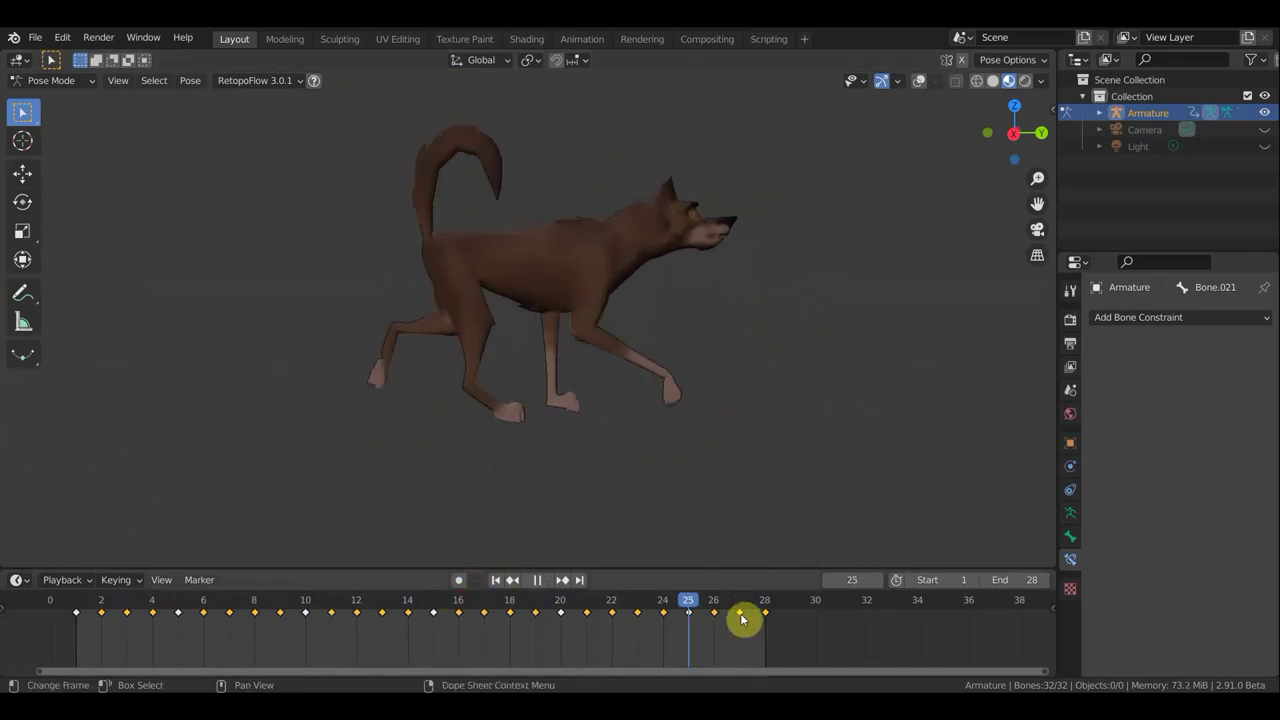
pyautogui.moveTo(173, 594); pyautogui.dragTo(82, 598)
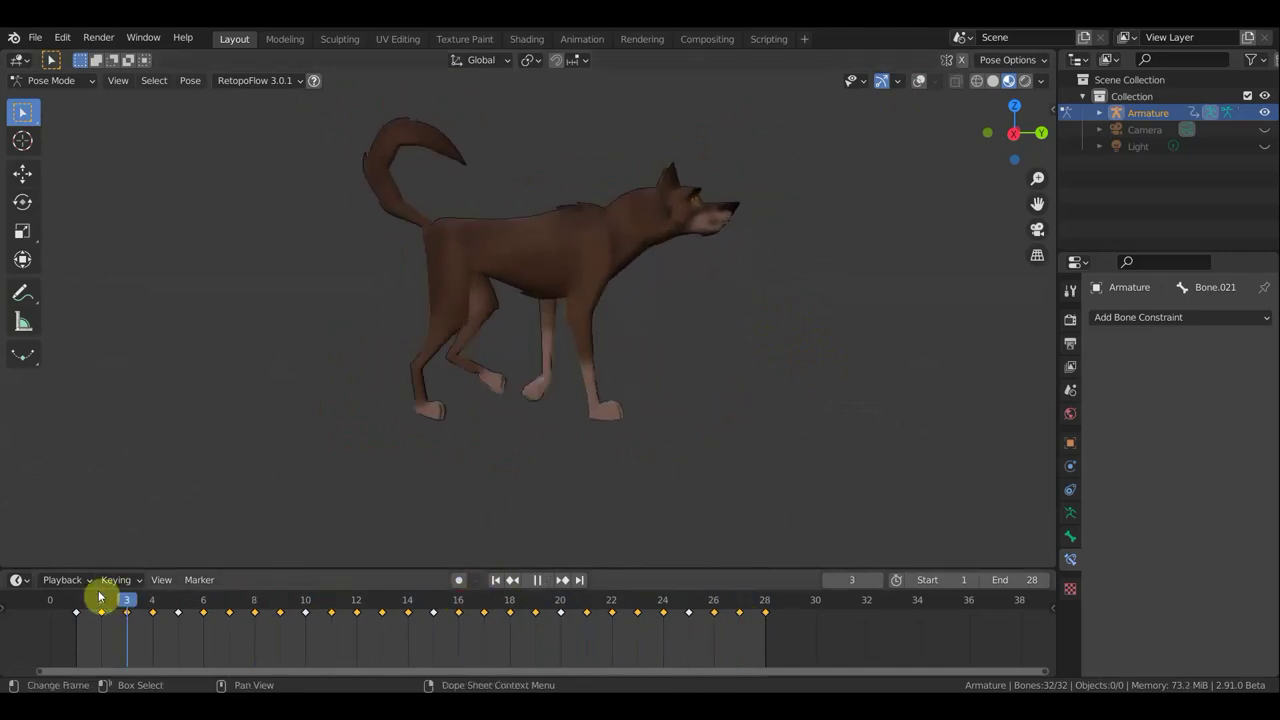
# Box-select all walk keyframes, duplicate them to frames 28–56, and jump to frame 56.
pyautogui.press('space')
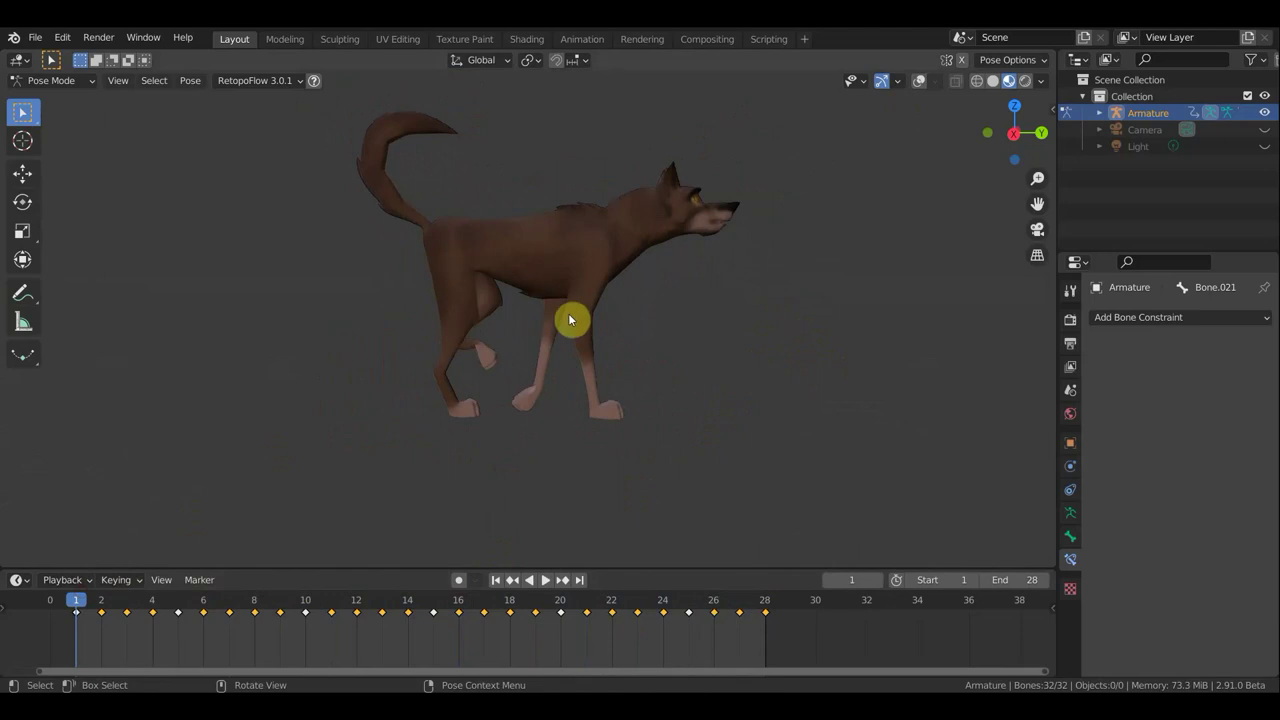
pyautogui.scroll(-1, 568, 318)
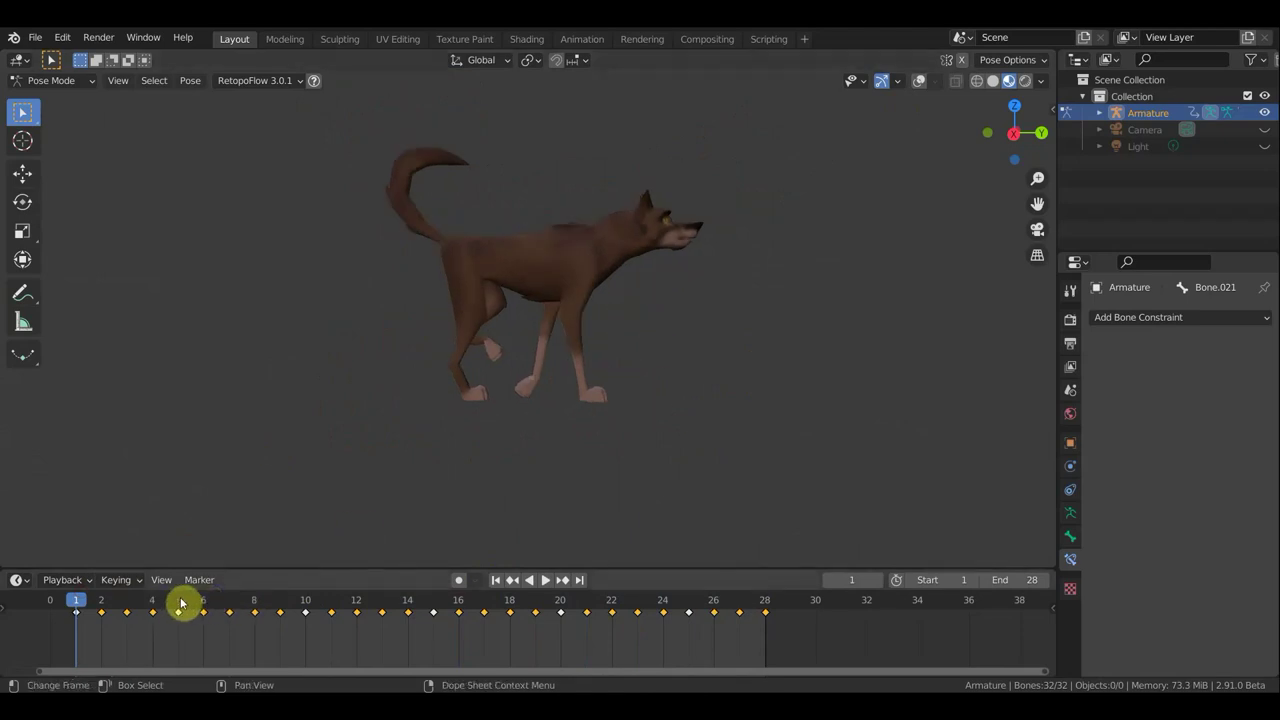
pyautogui.press('Right')
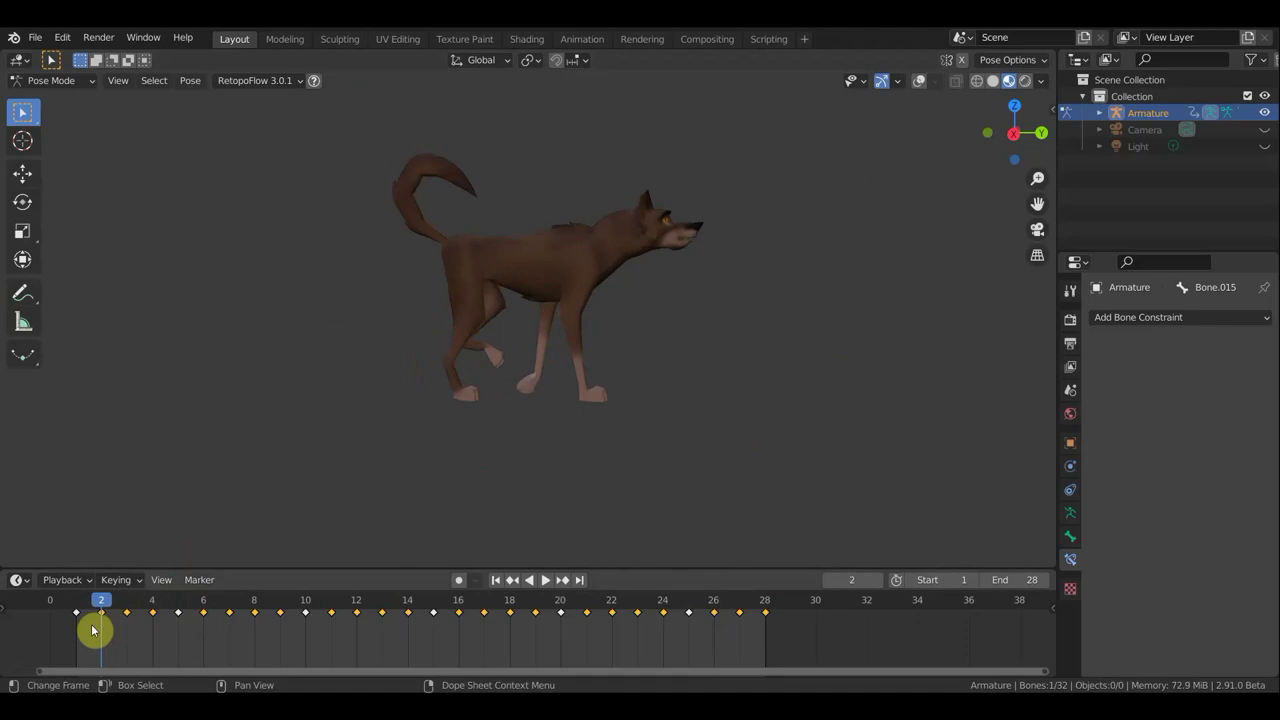
pyautogui.click(76, 612)
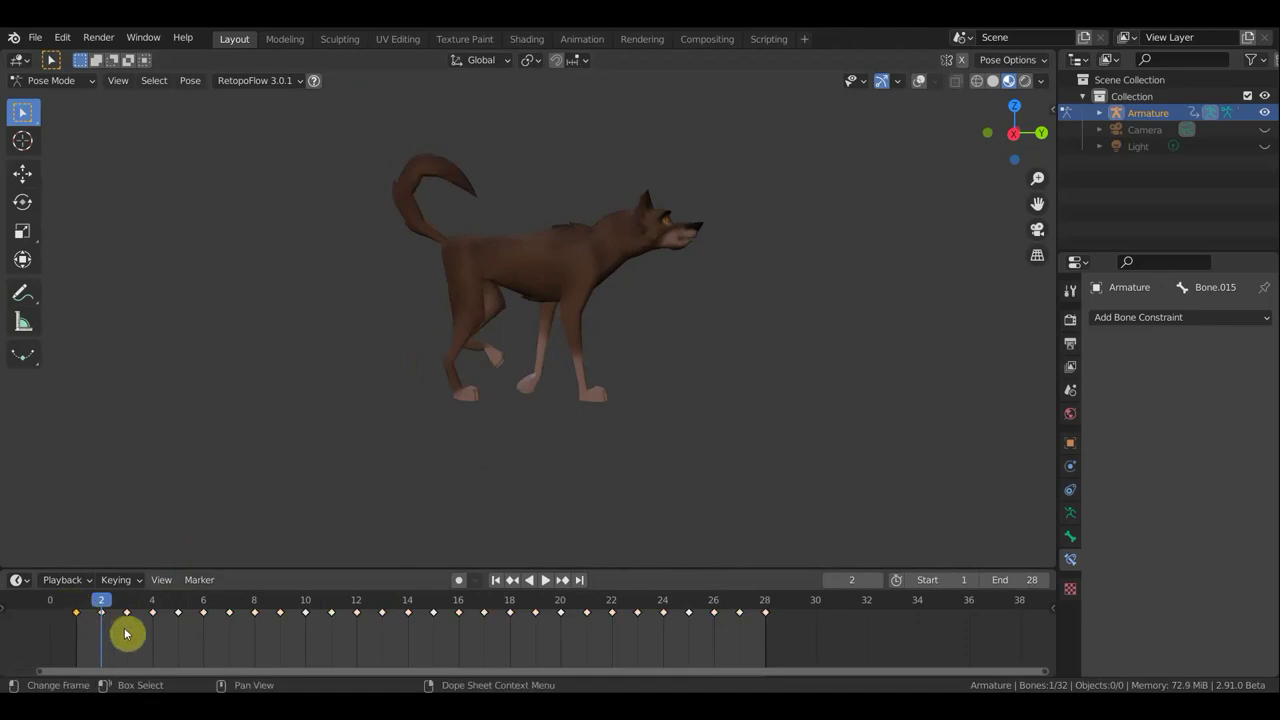
pyautogui.scroll(-2, 467, 657)
pyautogui.scroll(-3, 712, 642)
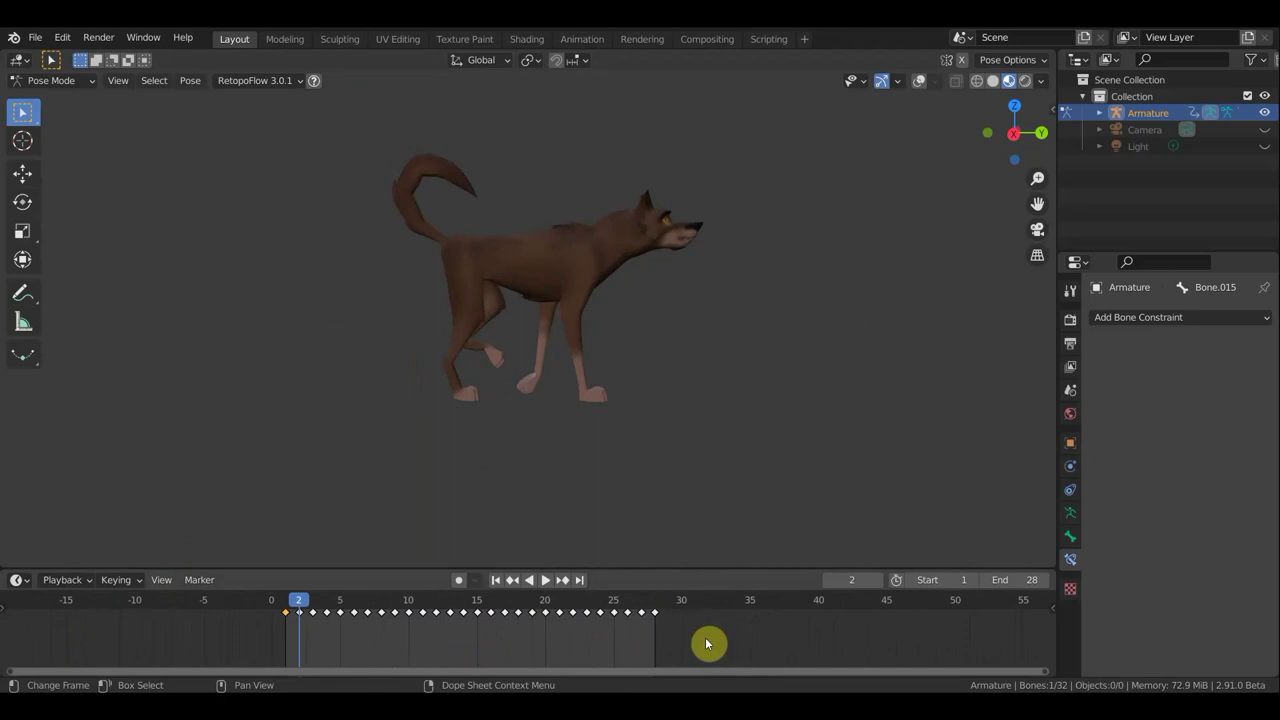
pyautogui.moveTo(678, 640); pyautogui.dragTo(300, 605)
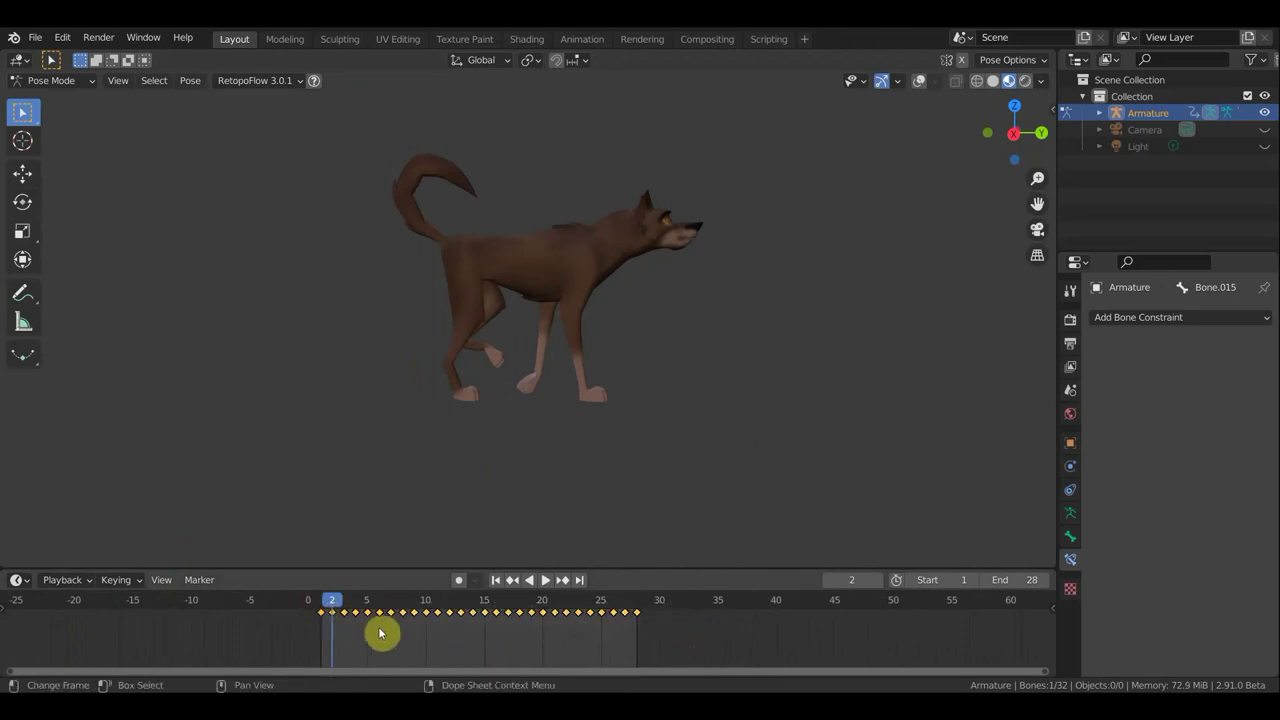
pyautogui.hotkey('shift', 'd')
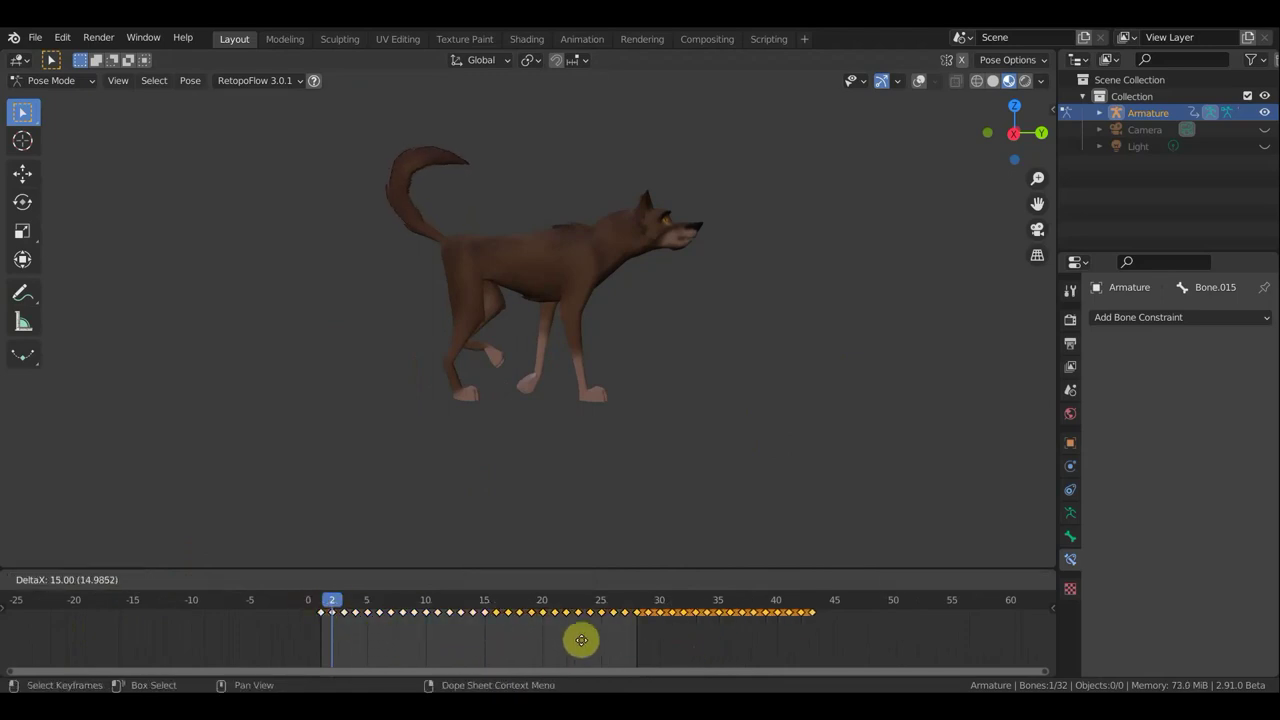
pyautogui.click(711, 637)
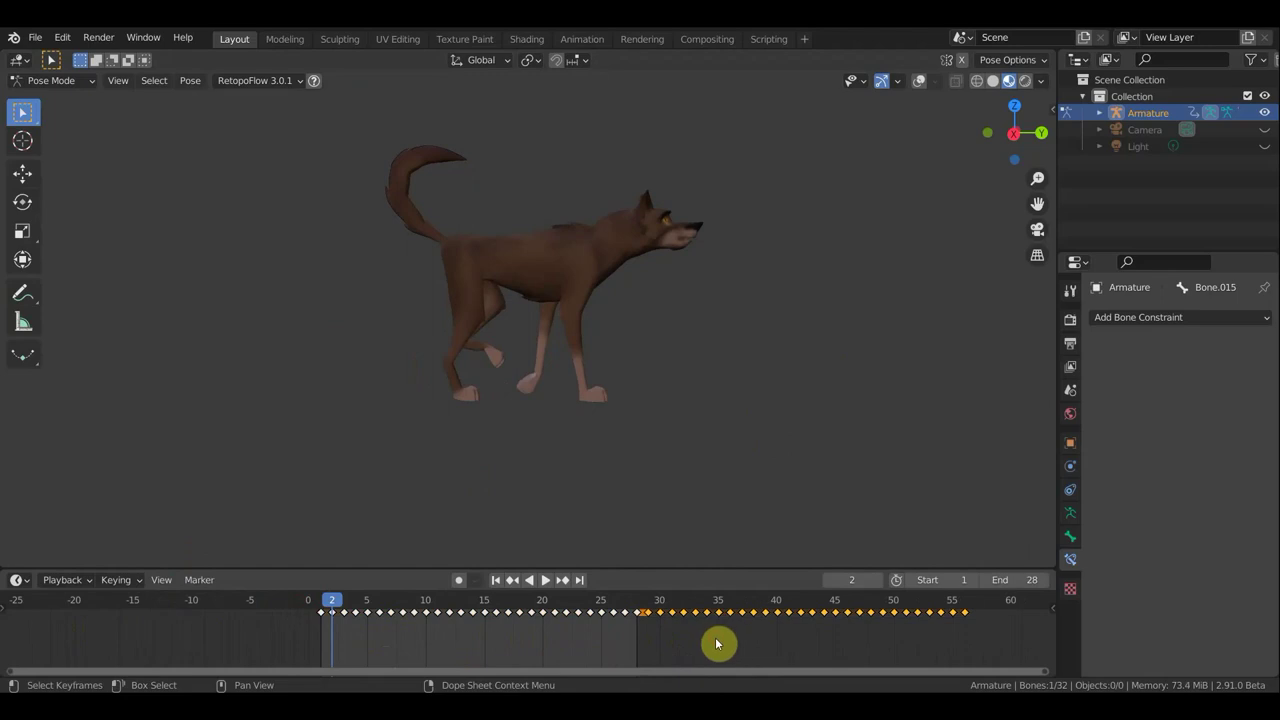
pyautogui.click(966, 594)
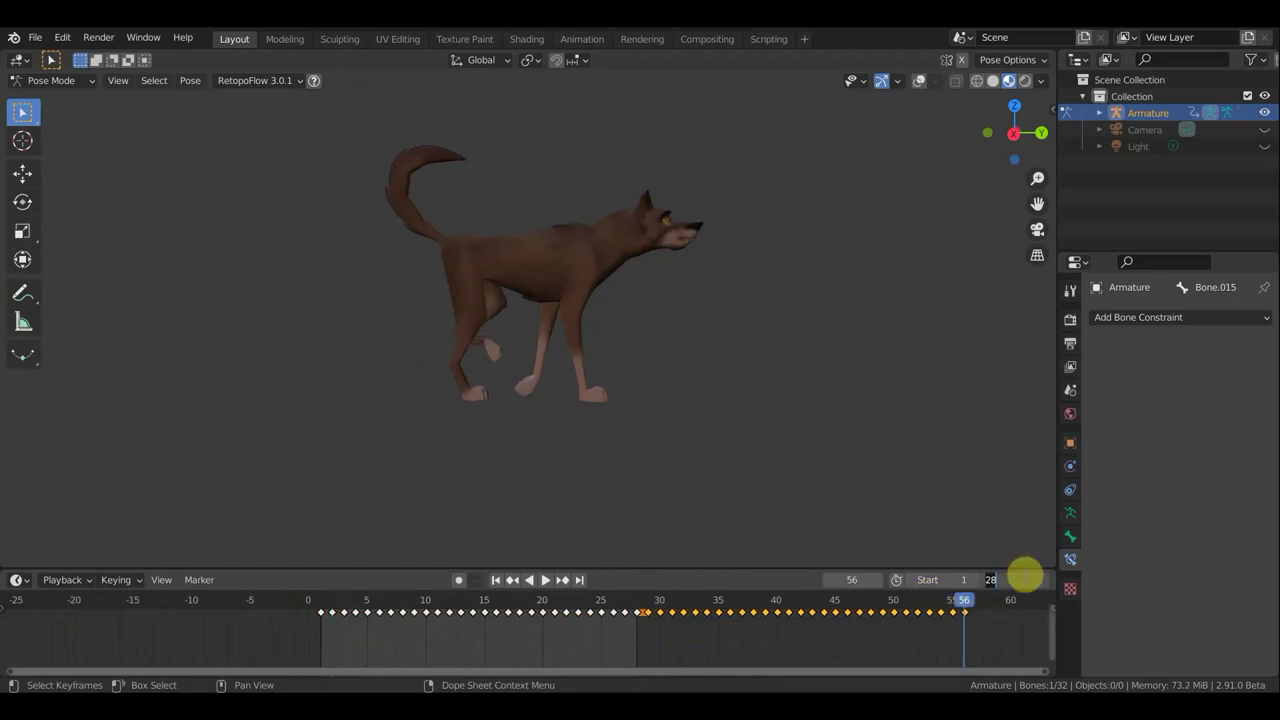
pyautogui.write('56')
# Confirm 56 as the end frame and play the doubled walk across frames 1–56.
pyautogui.press('Return')
pyautogui.press('space')
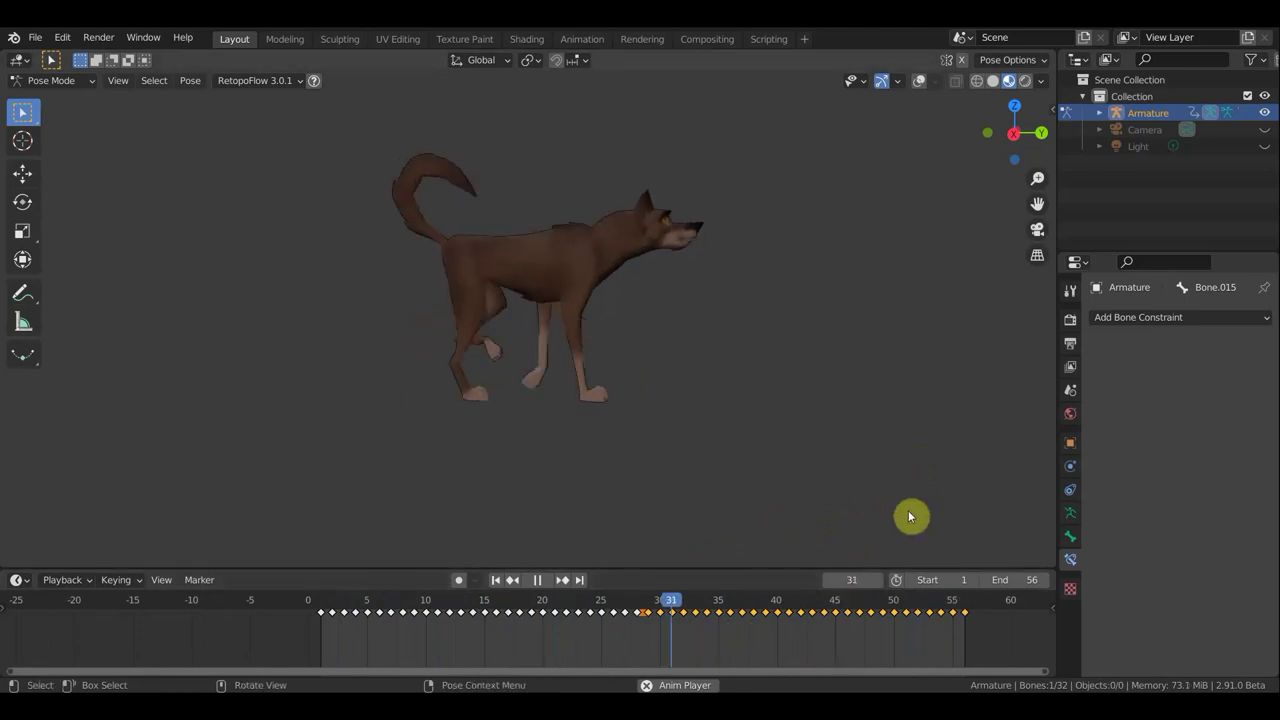
pyautogui.press('space')
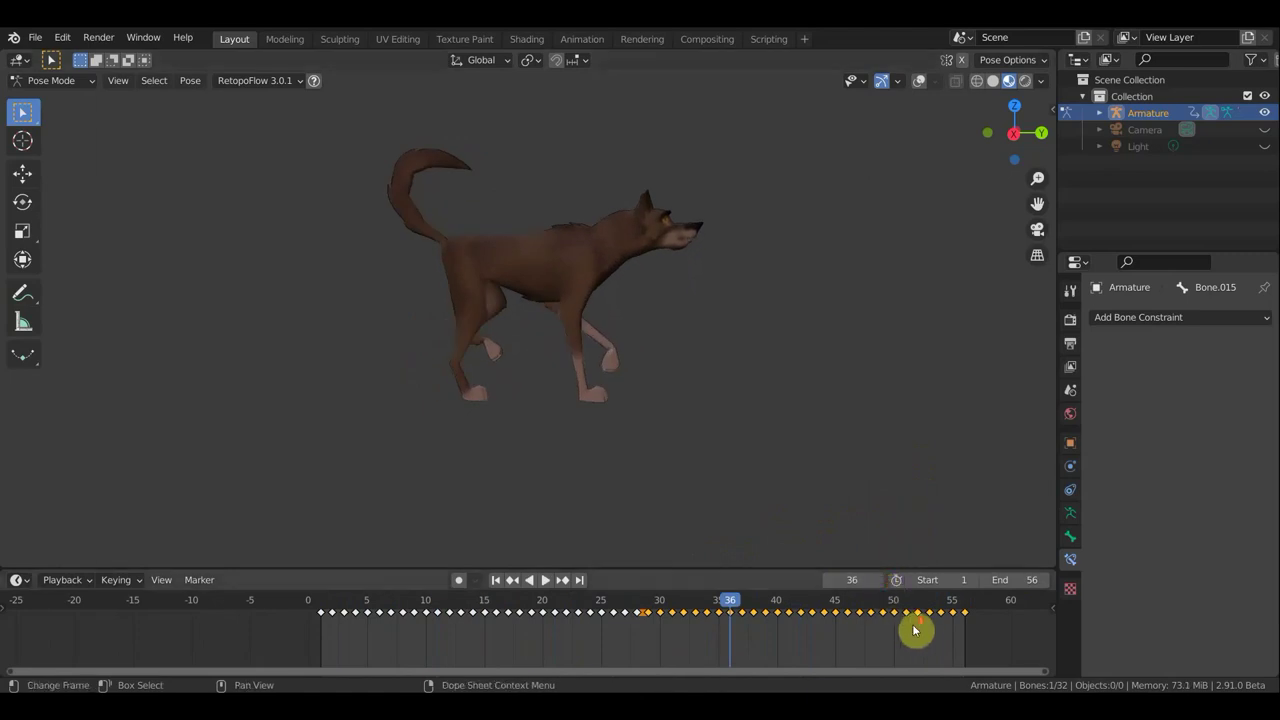
pyautogui.scroll(-2, 910, 630)
# Delete the copied keyframes after frame 28, return to frame 28, and select the End frame field.
pyautogui.moveTo(877, 634); pyautogui.dragTo(648, 607)
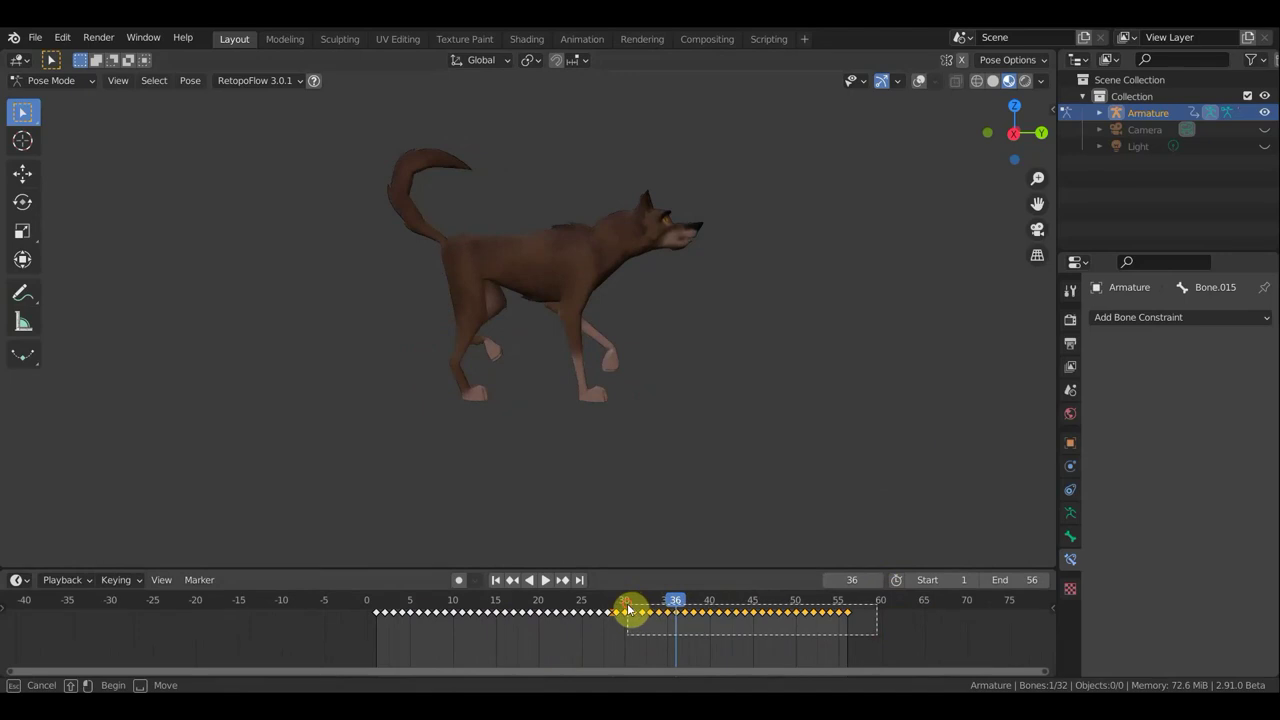
pyautogui.moveTo(627, 608); pyautogui.dragTo(636, 610)
pyautogui.press('ctrl+KP_Add')
pyautogui.press('ctrl+KP_Add')
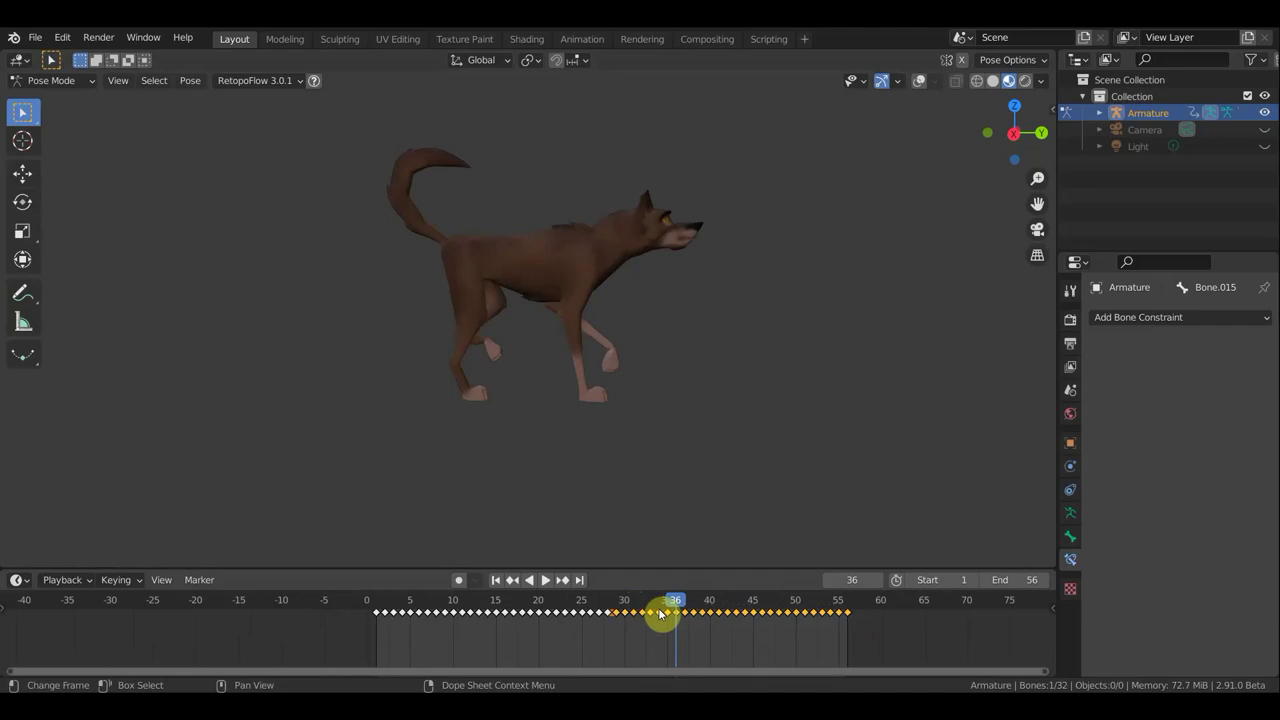
pyautogui.press('x')
pyautogui.click(661, 610)
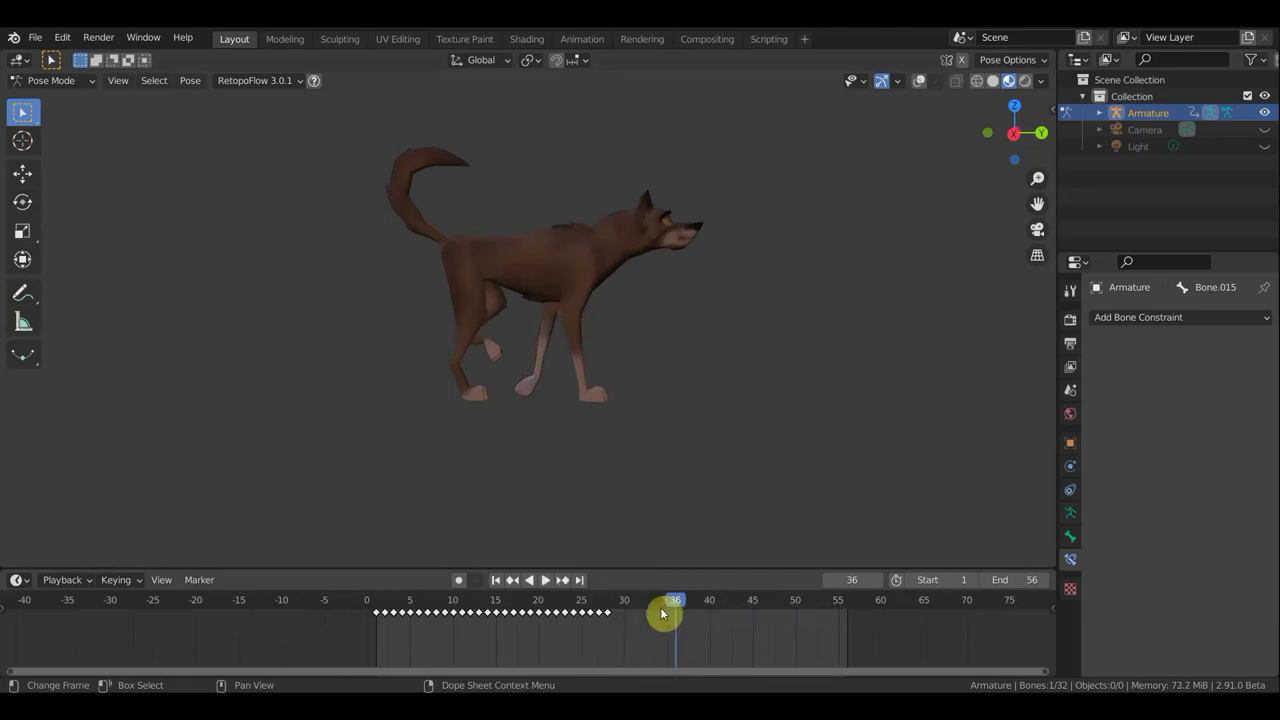
pyautogui.click(609, 600)
pyautogui.click(1028, 580)
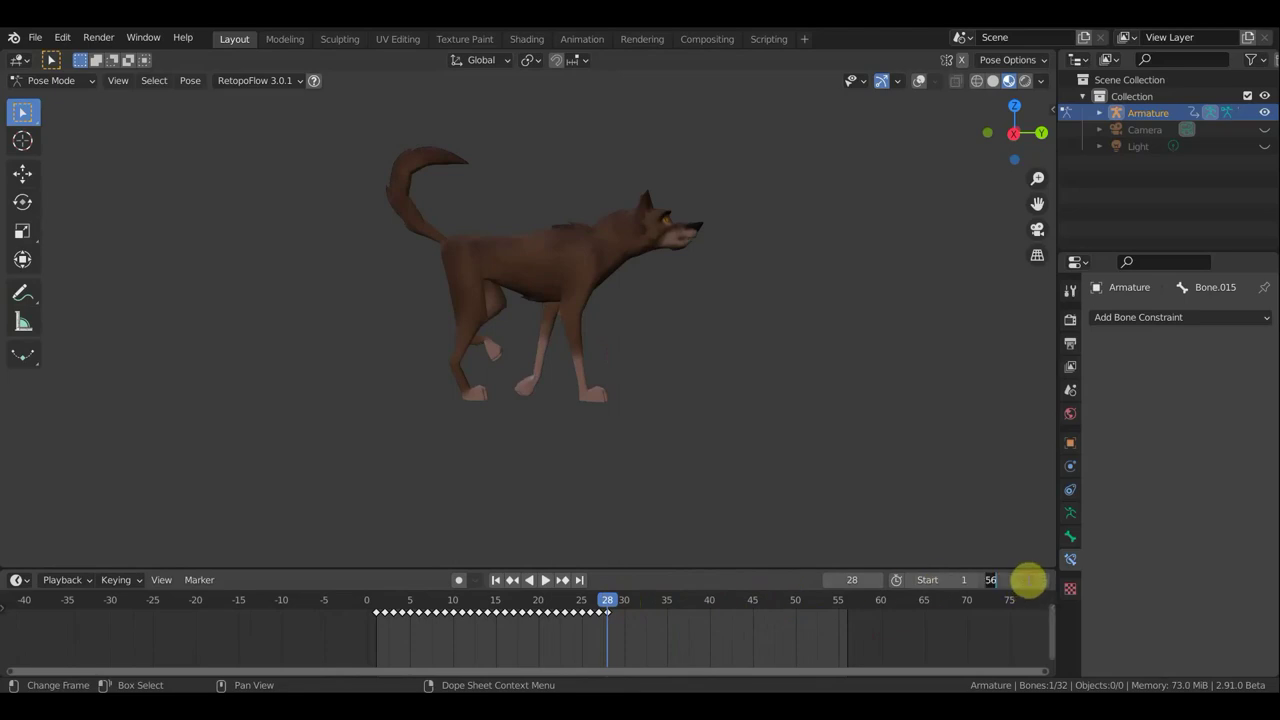